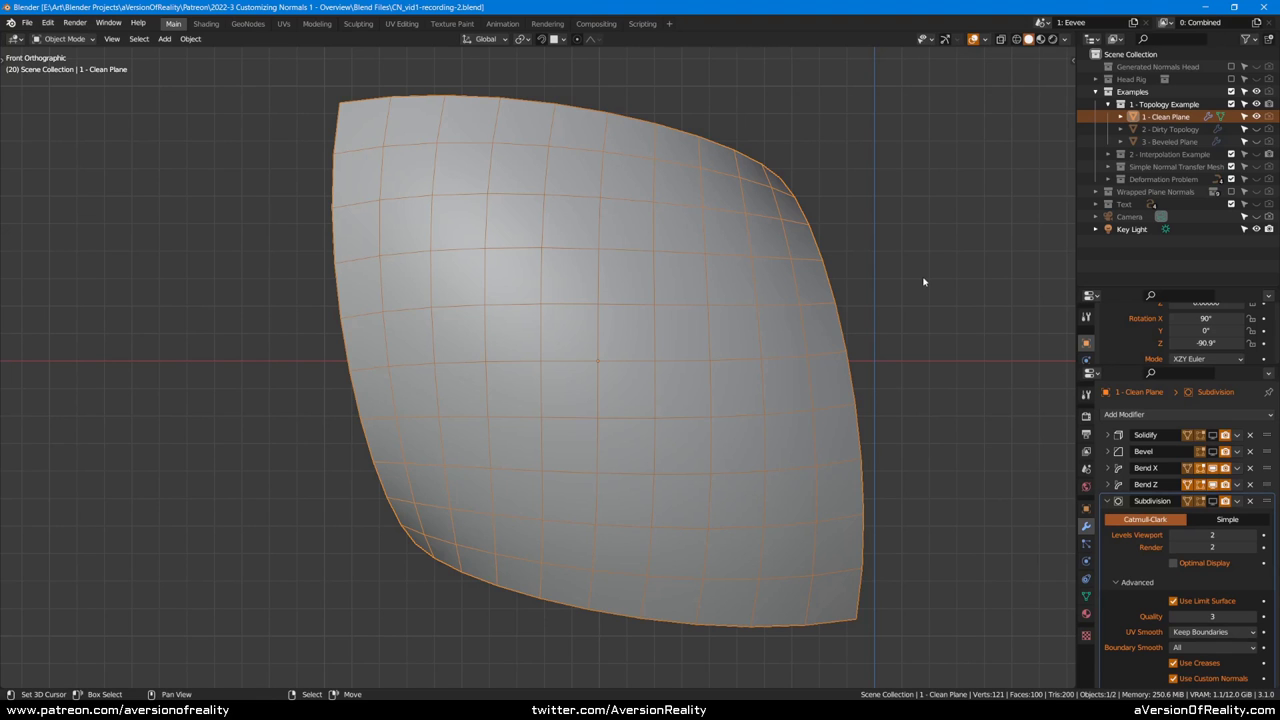
Step: Switch the viewport to Rendered shading to preview the lighting on the clean plane
middle_click_drag(650, 298, 800, 224)
key("z")
left_click(803, 157)
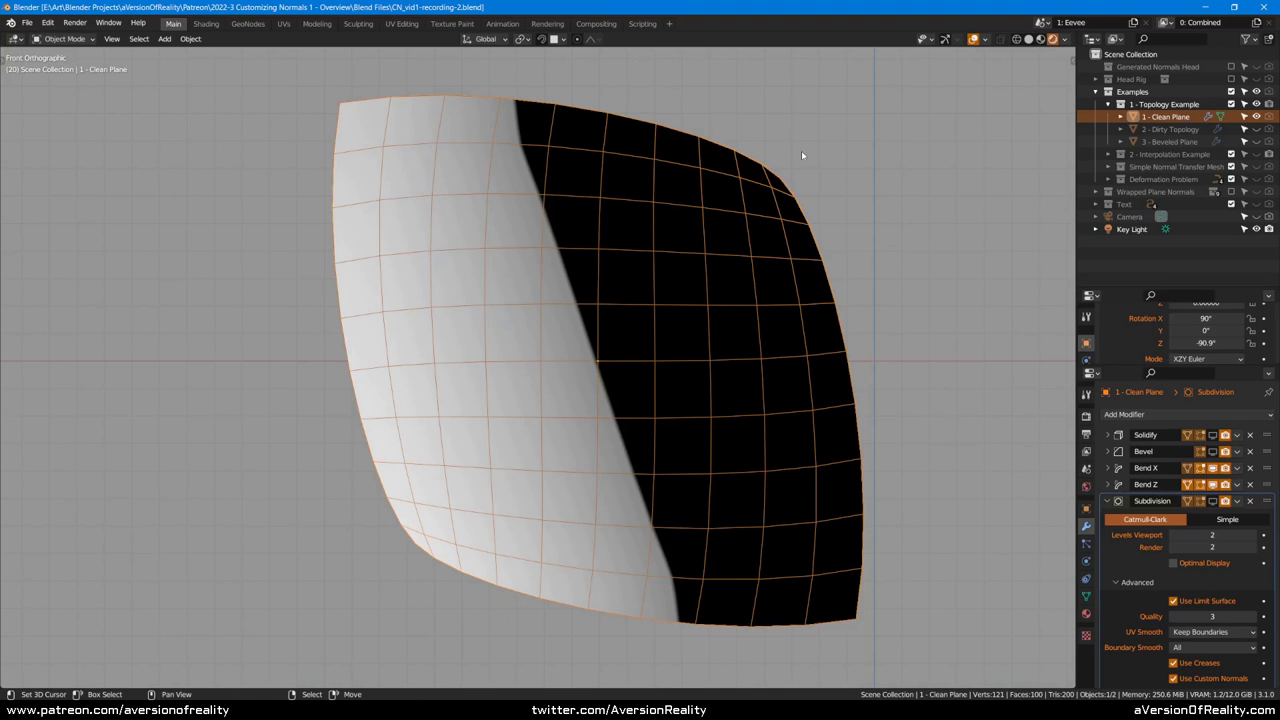
Step: Adjust the key light's Z rotation and enable the clean plane's Subdivision modifier in the viewport
left_click_drag(1188, 344, 1192, 344)
left_click(1212, 501)
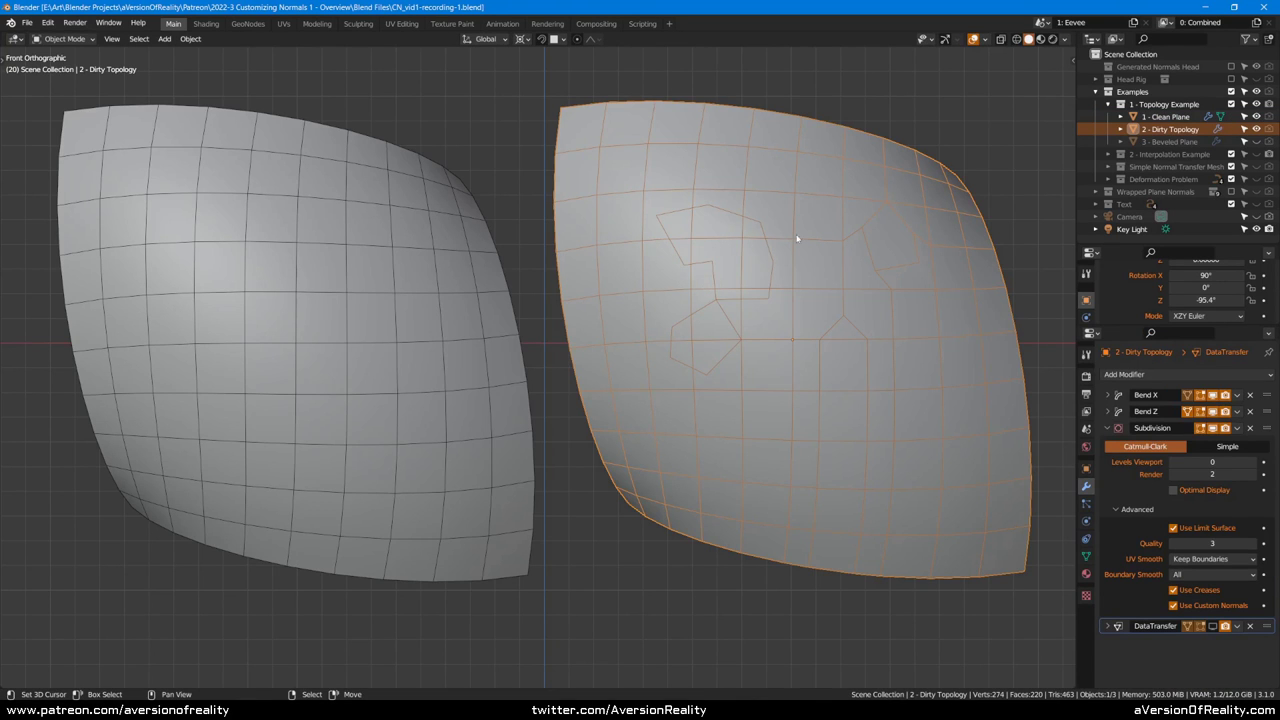
Step: Preview the clean and dirty planes in Rendered shading and set the key light's Z rotation to about -101°
middle_click_drag(797, 238, 751, 245, "shift")
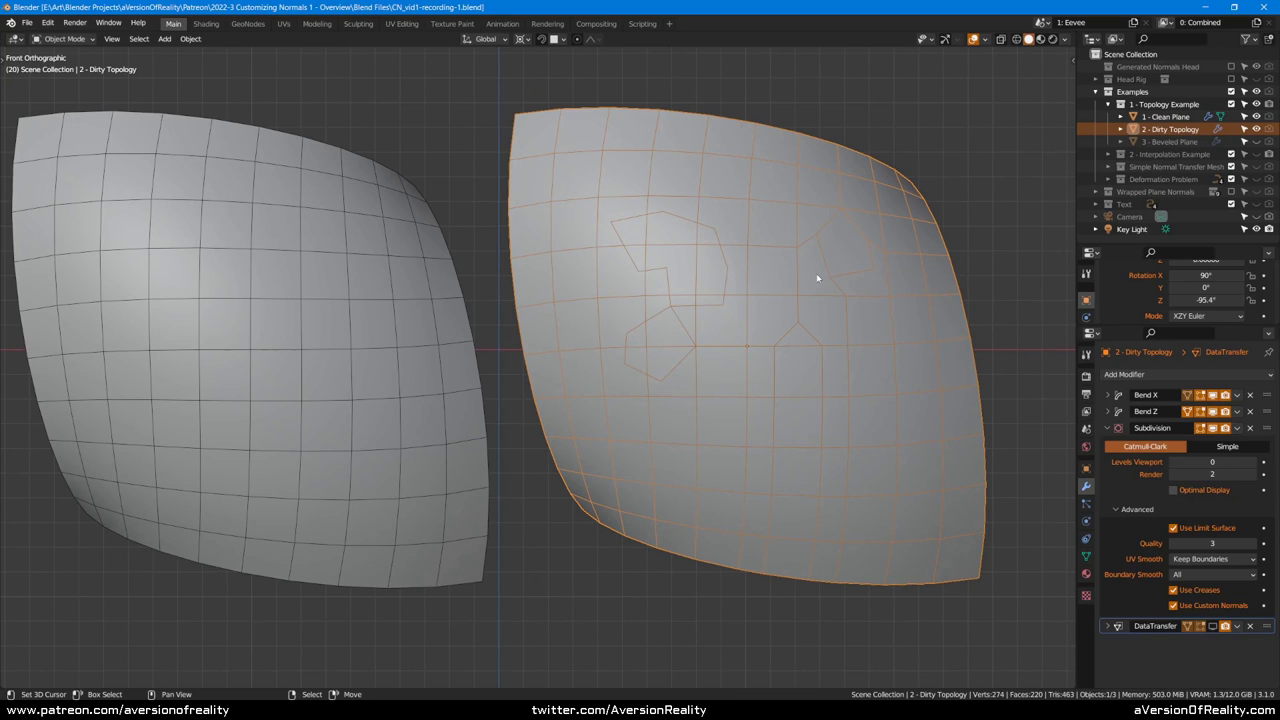
key("z")
left_click(826, 211)
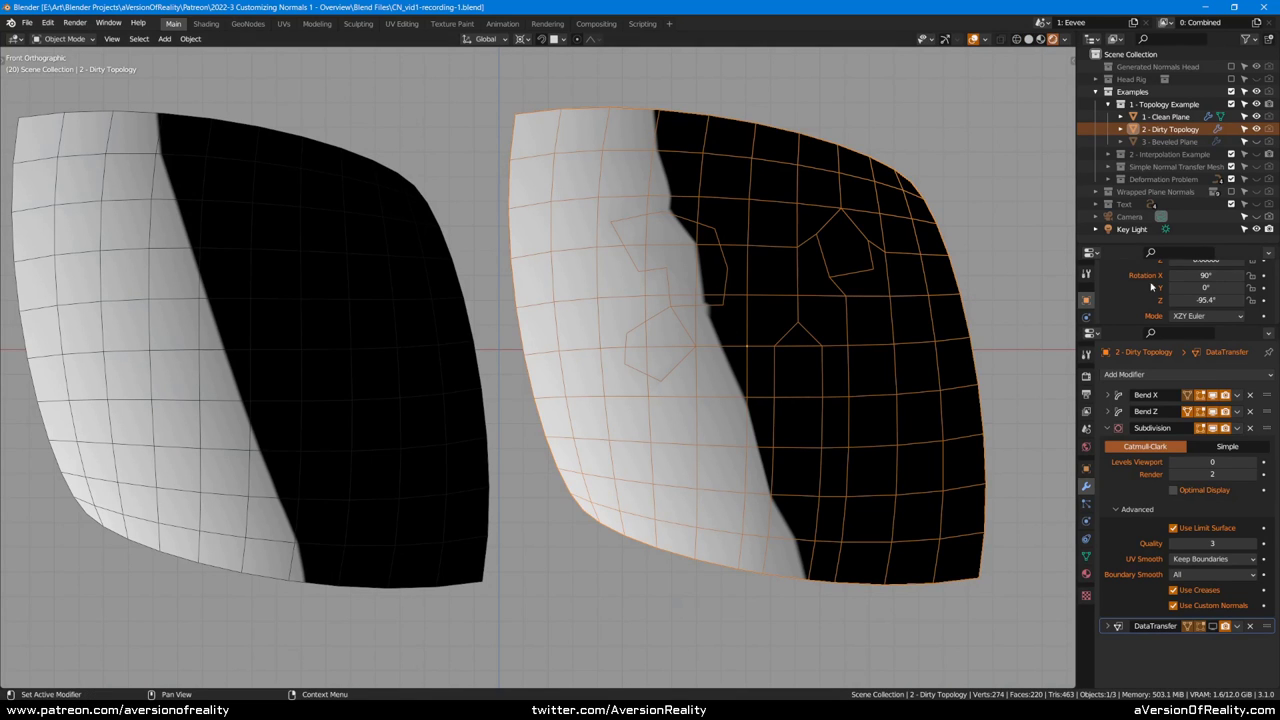
mouse_move(1214, 300)
left_mouse_down()
mouse_move(1228, 306)
mouse_move(1178, 300)
mouse_move(1198, 300)
left_mouse_up()
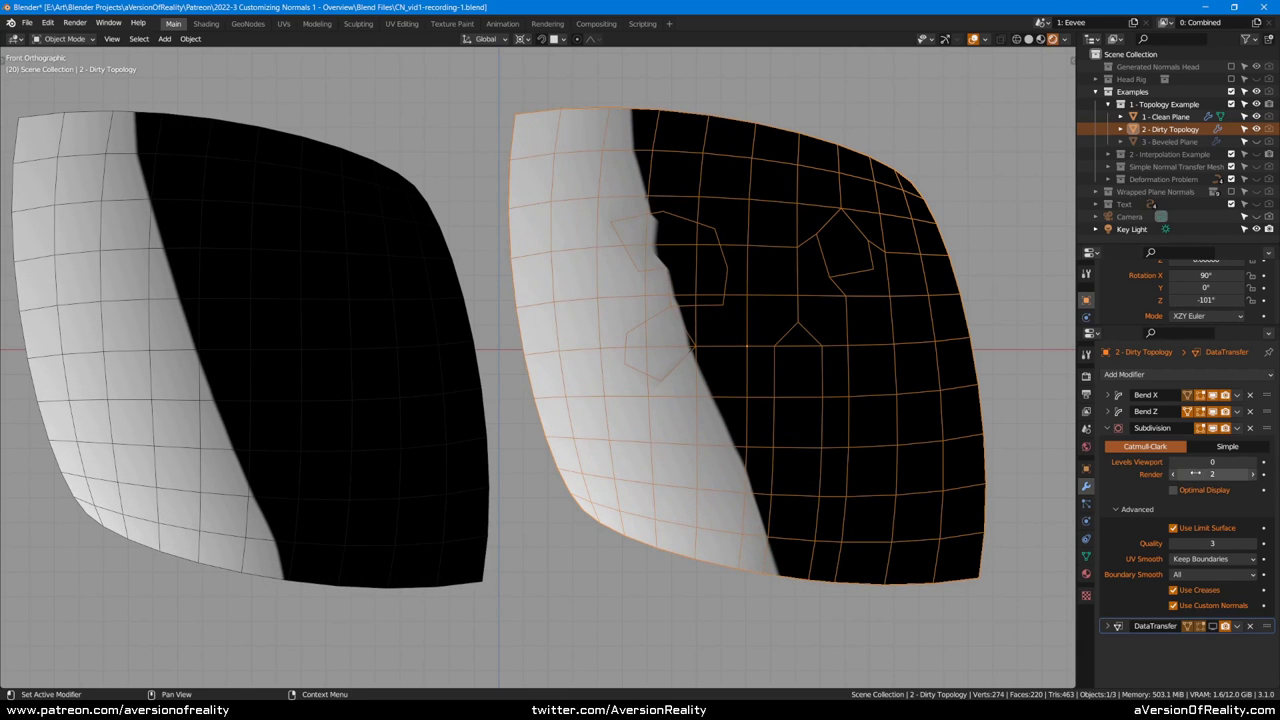
Step: Raise the dirty topology plane's Subdivision viewport level to 2 and inspect the shadow edge across its irregular faces
left_click(1255, 462)
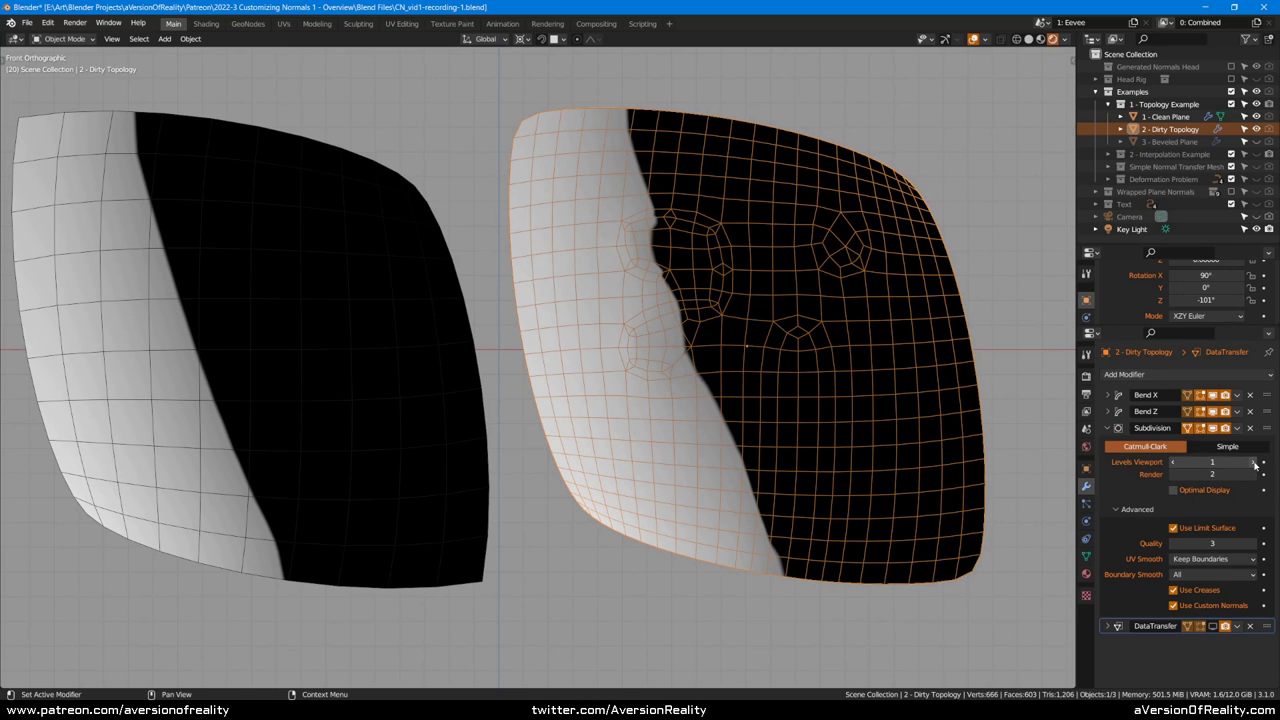
left_click(1255, 462)
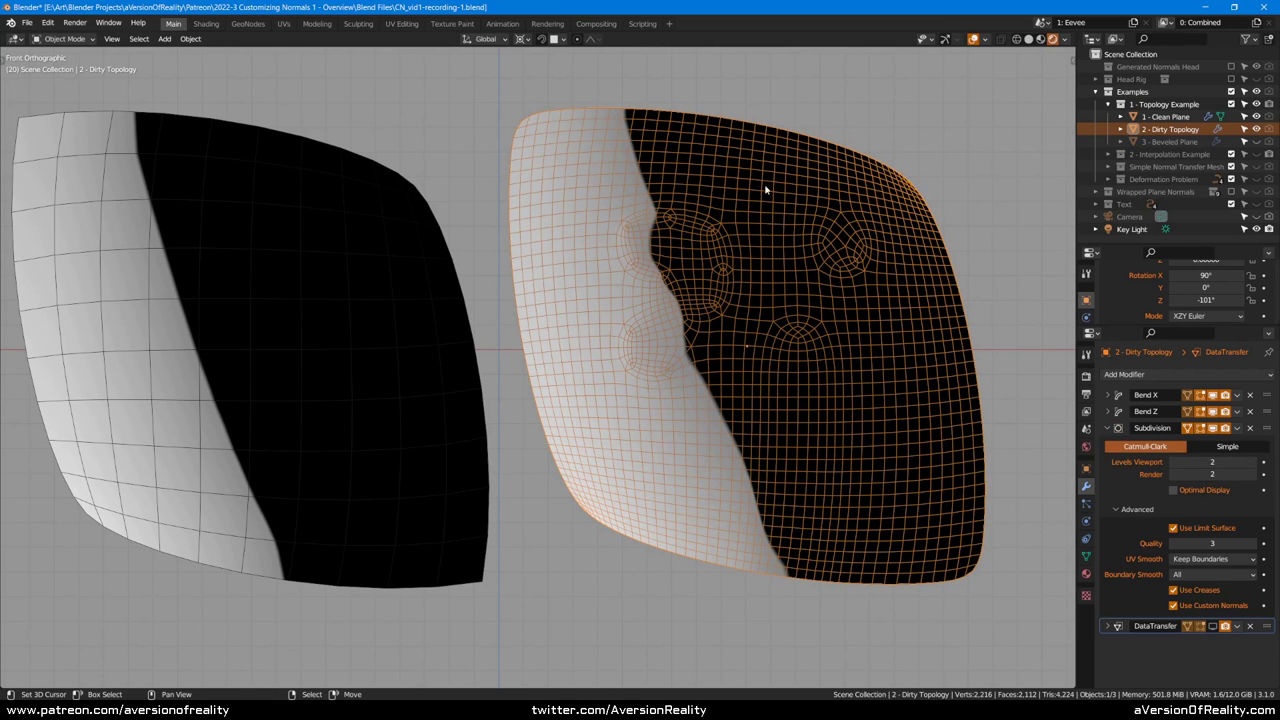
scroll(700, 190, "up", 3)
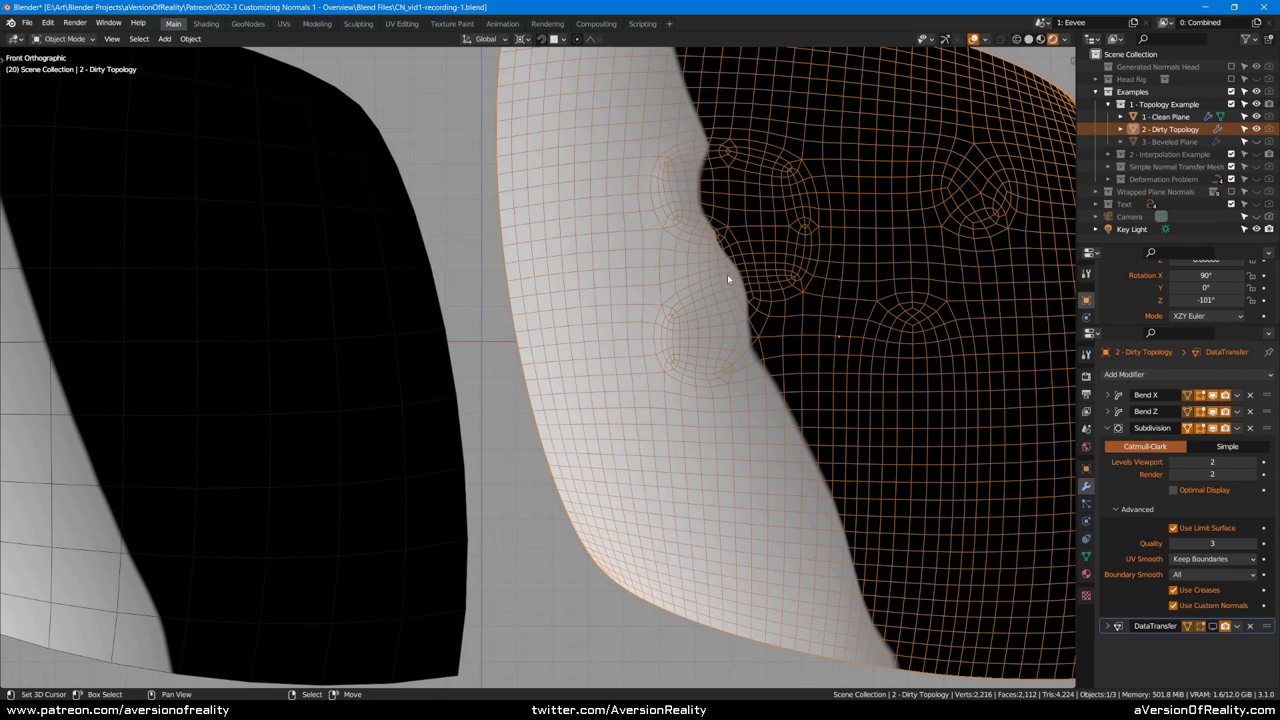
scroll(793, 446, "down", 5)
scroll(860, 423, "up", 1)
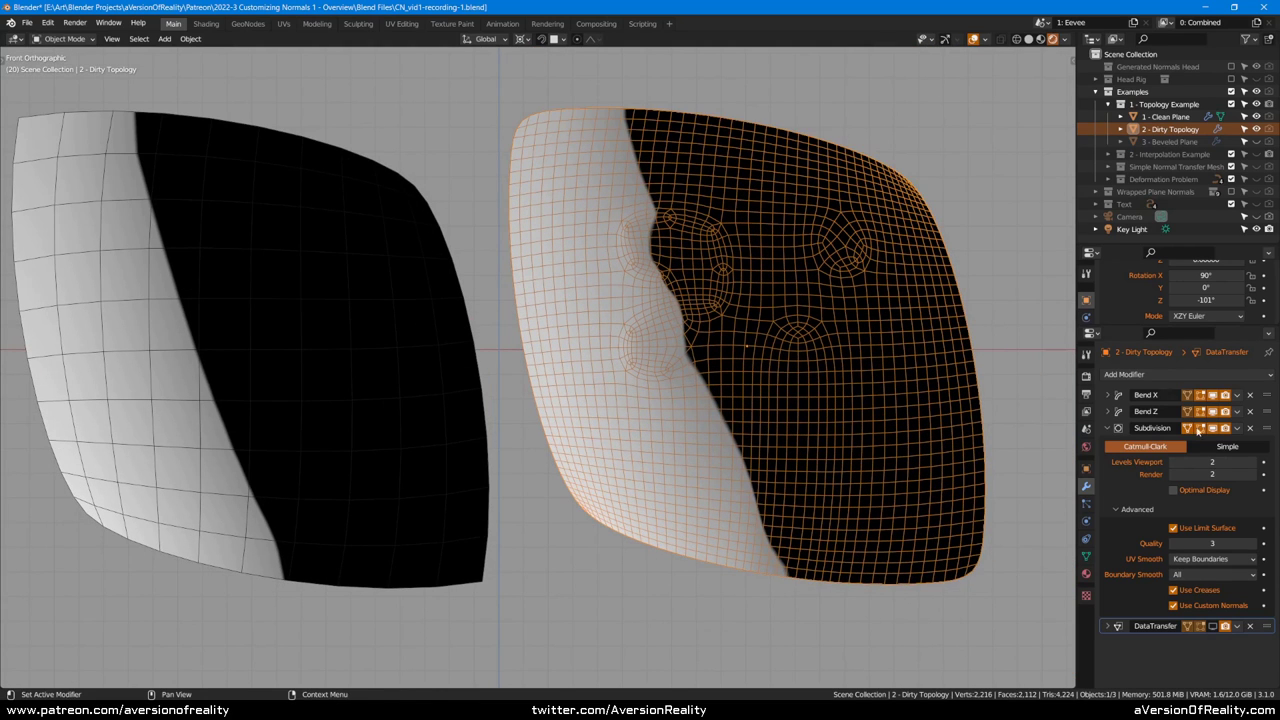
Step: Set the key light's Z rotation to -105° and hide the dirty plane's Subdivision modifier in the viewport
left_click(1255, 464)
left_click(1255, 464)
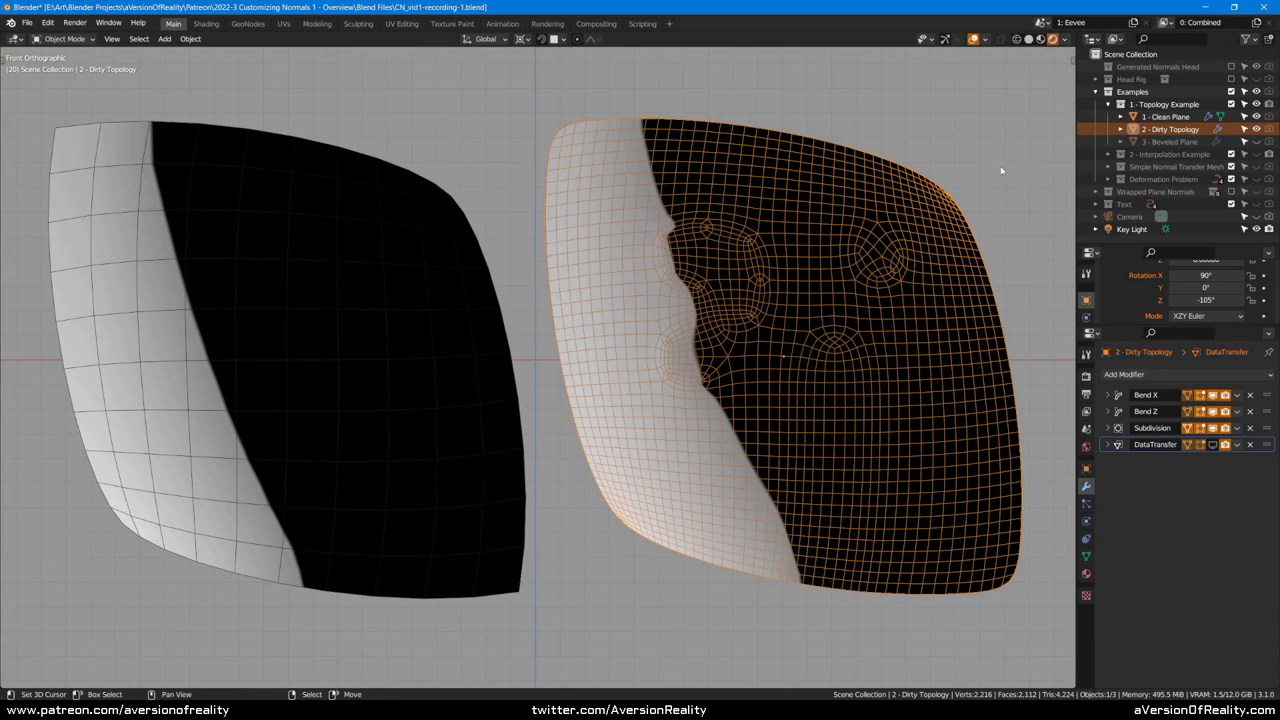
middle_click_drag(993, 186, 908, 194, "shift")
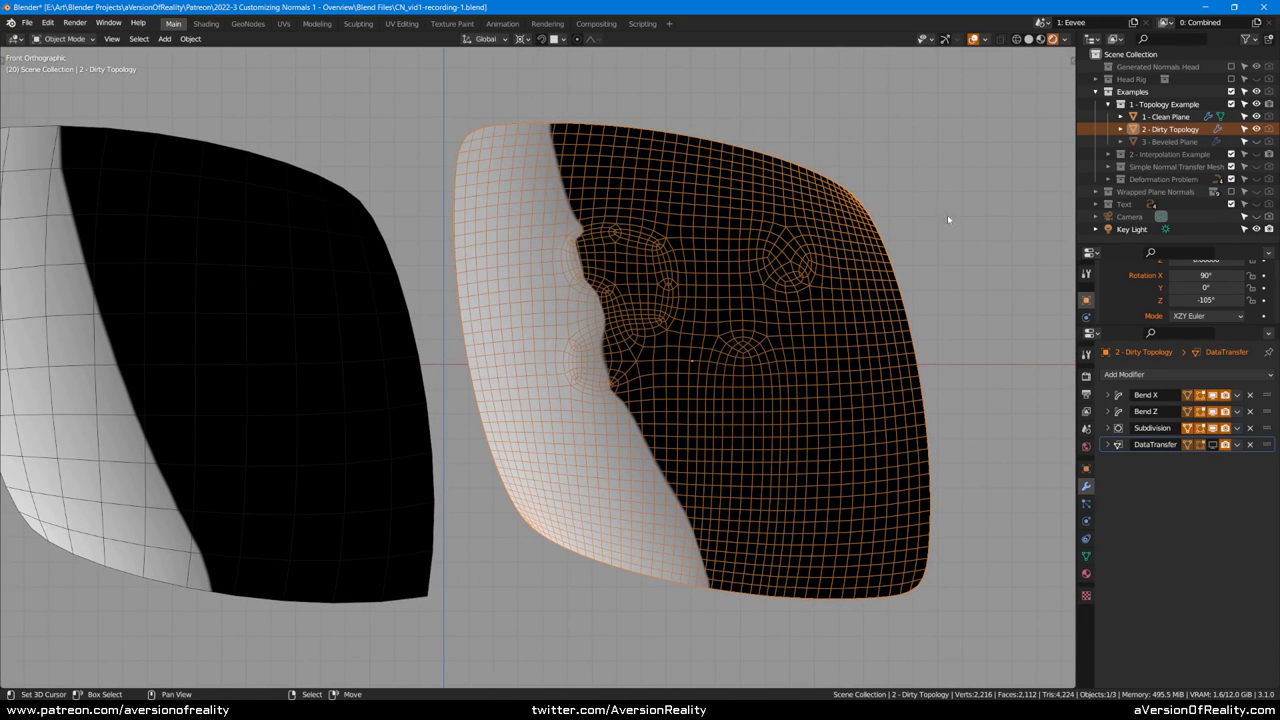
left_click(1212, 429)
Step: Examine the shadow edge up close where it crosses the irregular faces of the dirty plane
scroll(902, 274, "up", 4)
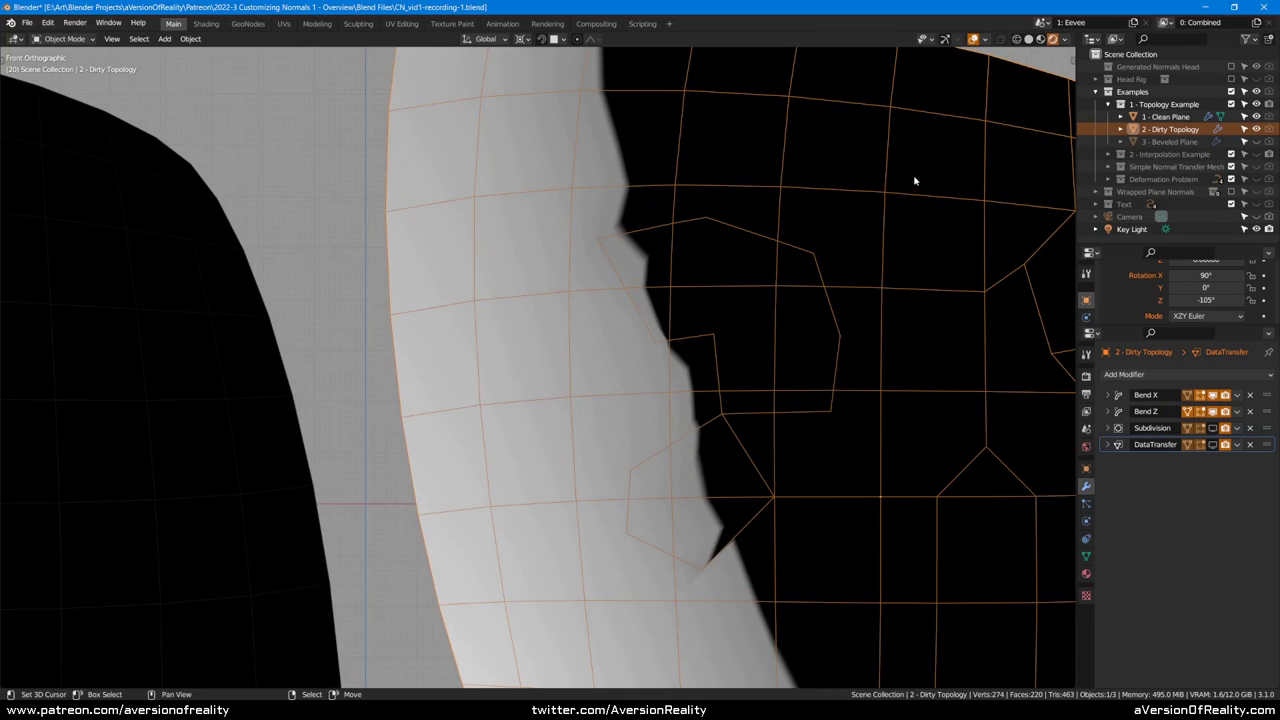
scroll(861, 254, "down", 1)
scroll(852, 264, "up", 3)
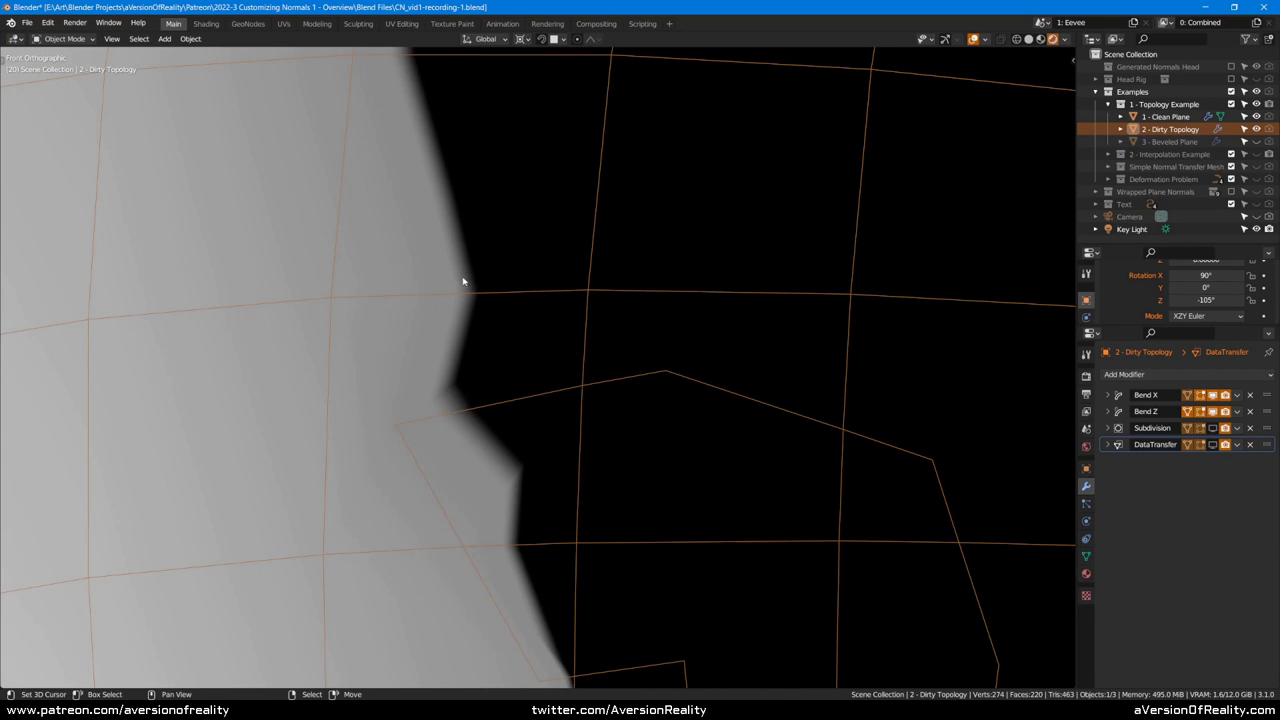
scroll(466, 276, "up", 2)
scroll(466, 272, "up", 1)
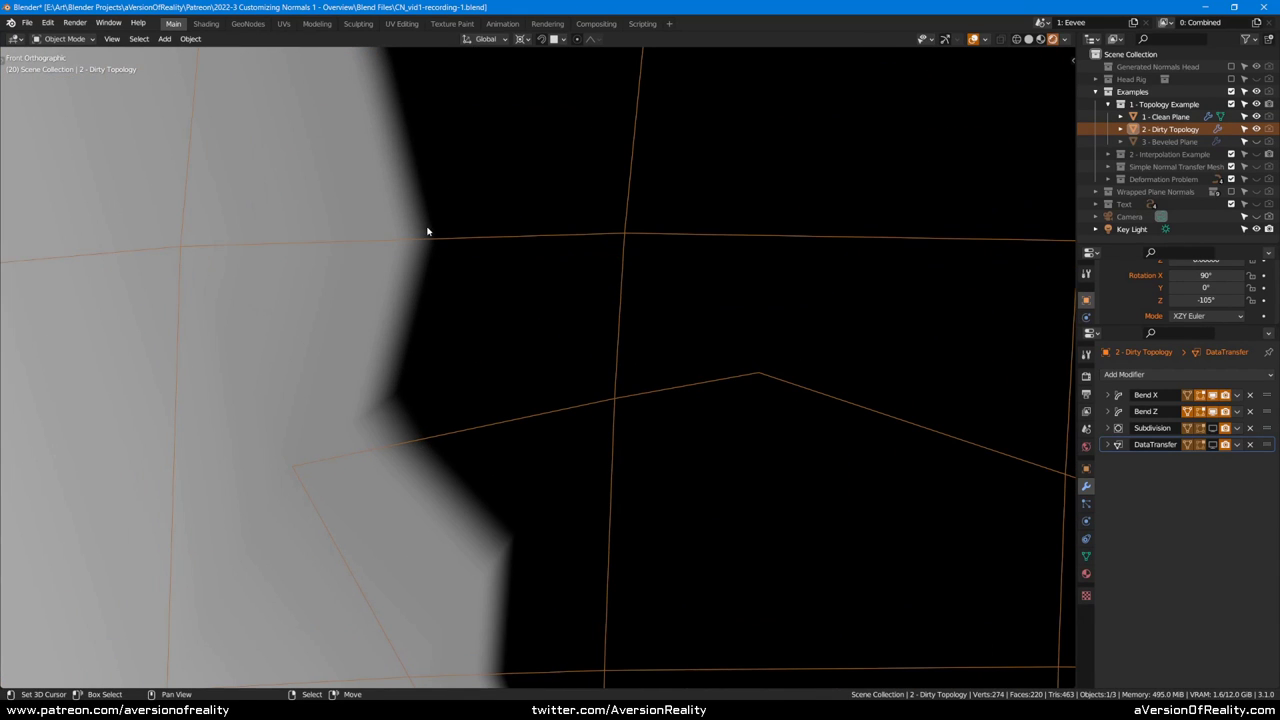
scroll(427, 231, "up", 1)
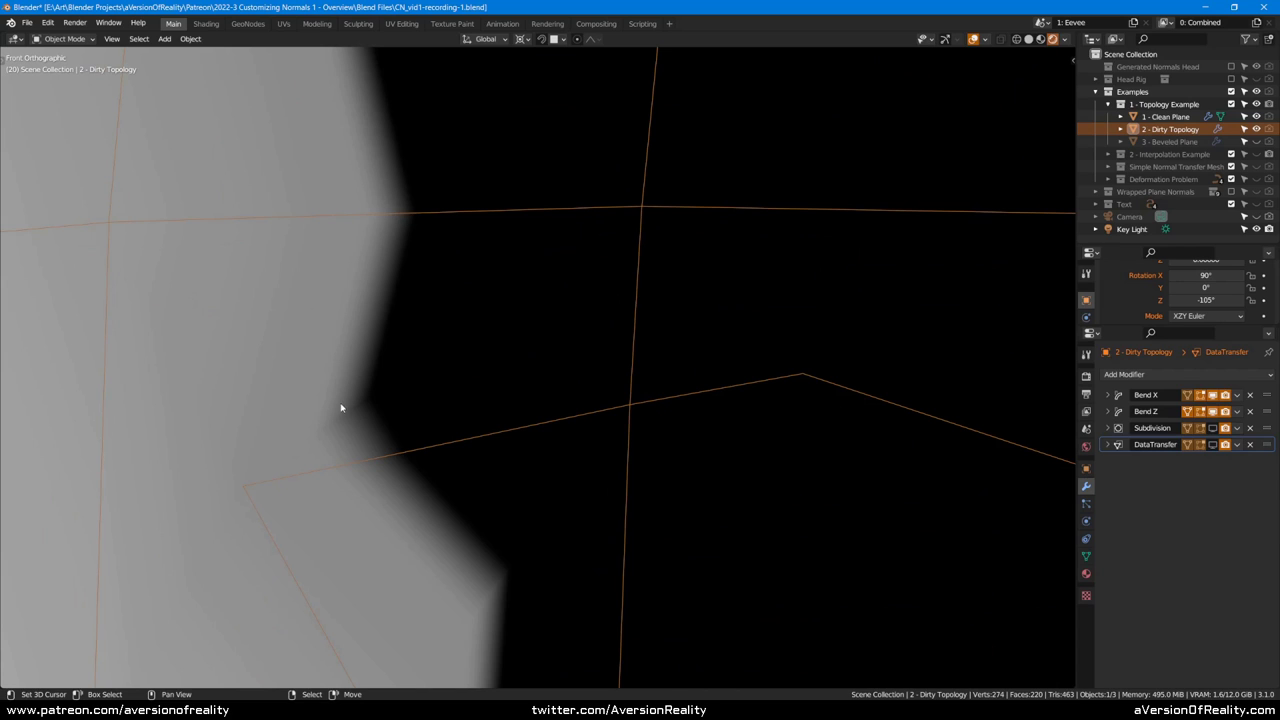
scroll(559, 375, "down", 3)
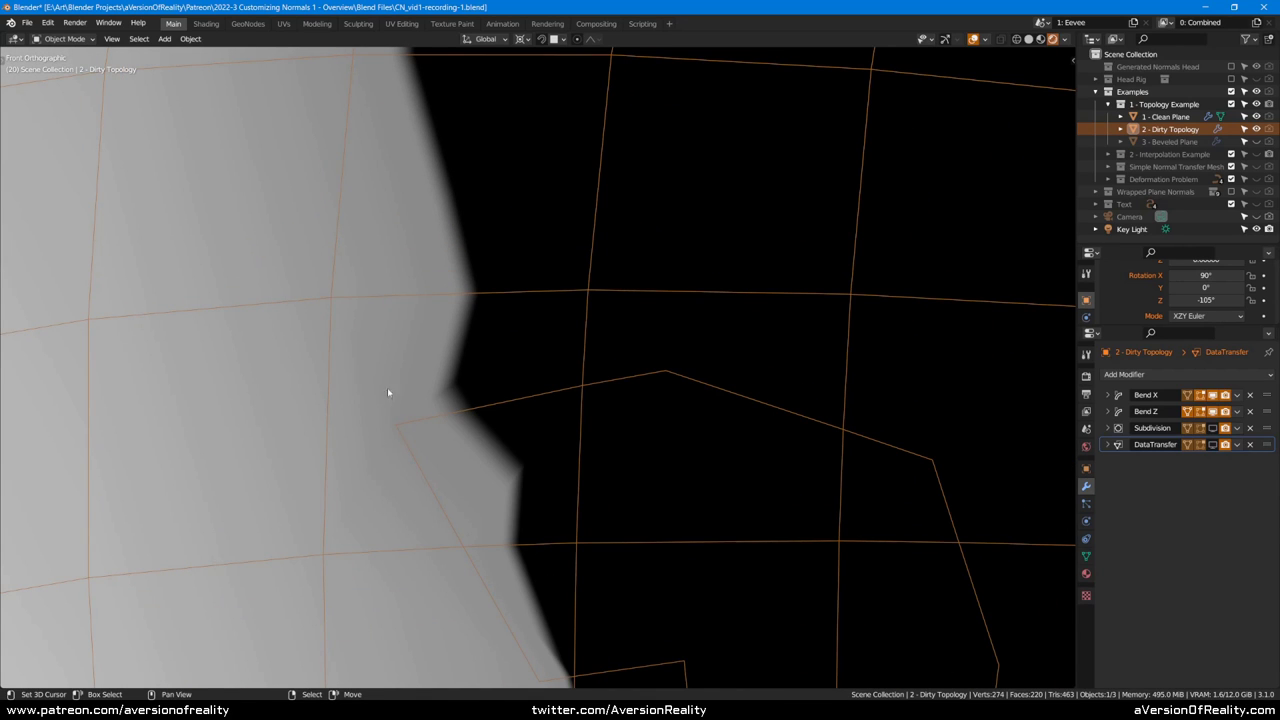
scroll(629, 382, "down", 8)
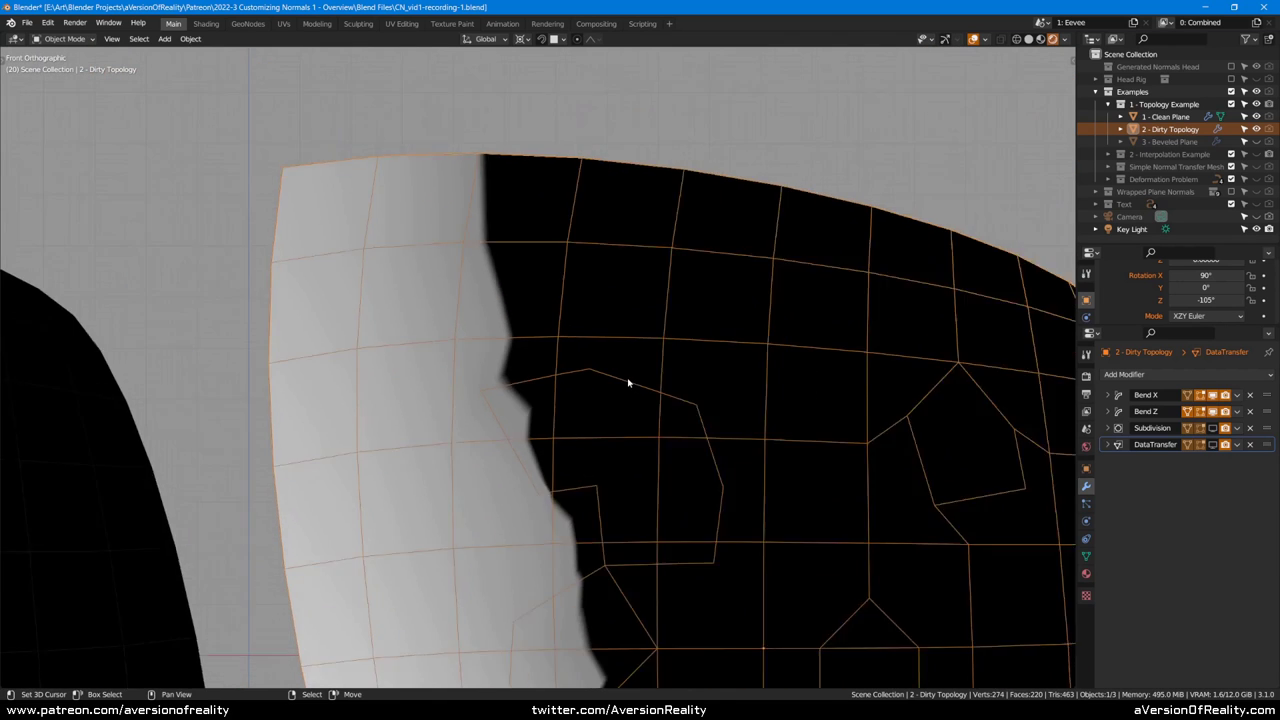
scroll(808, 308, "up", 3)
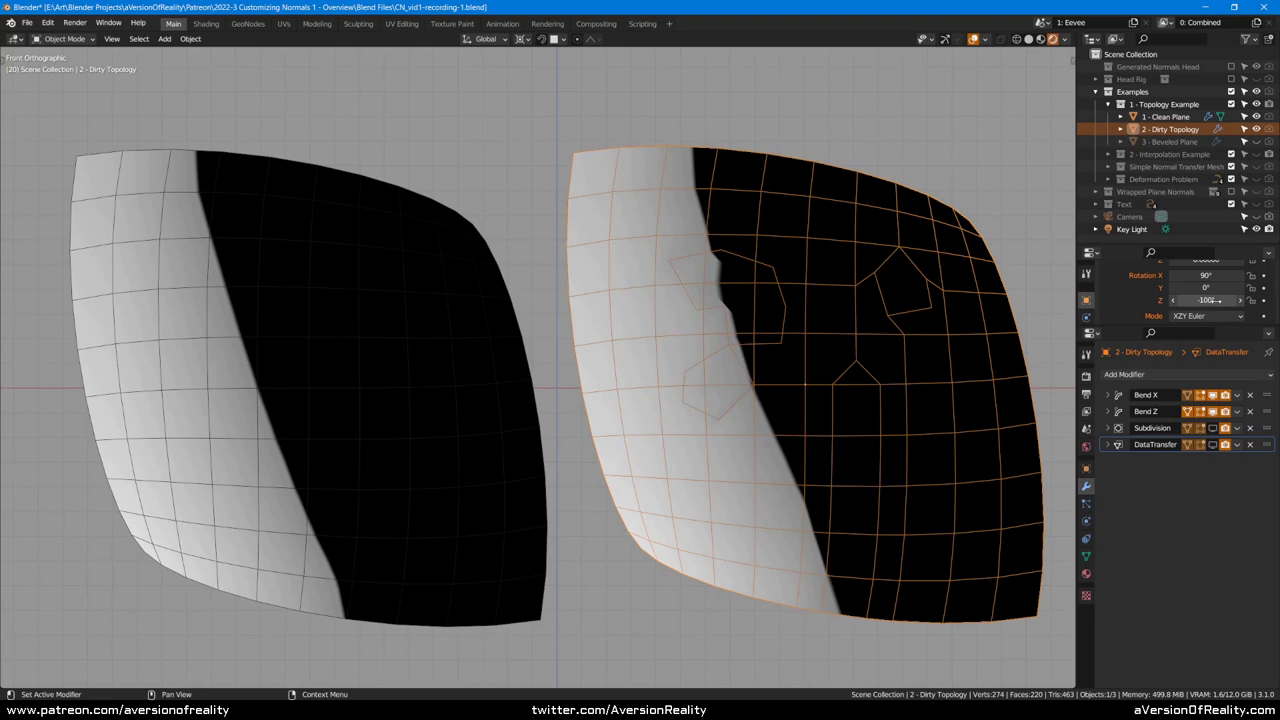
Step: Sweep the key light's Z rotation to -106° and back to -98°, inspecting the dirty plane's shadow edge from another angle
left_click_drag(1211, 302, 1203, 305)
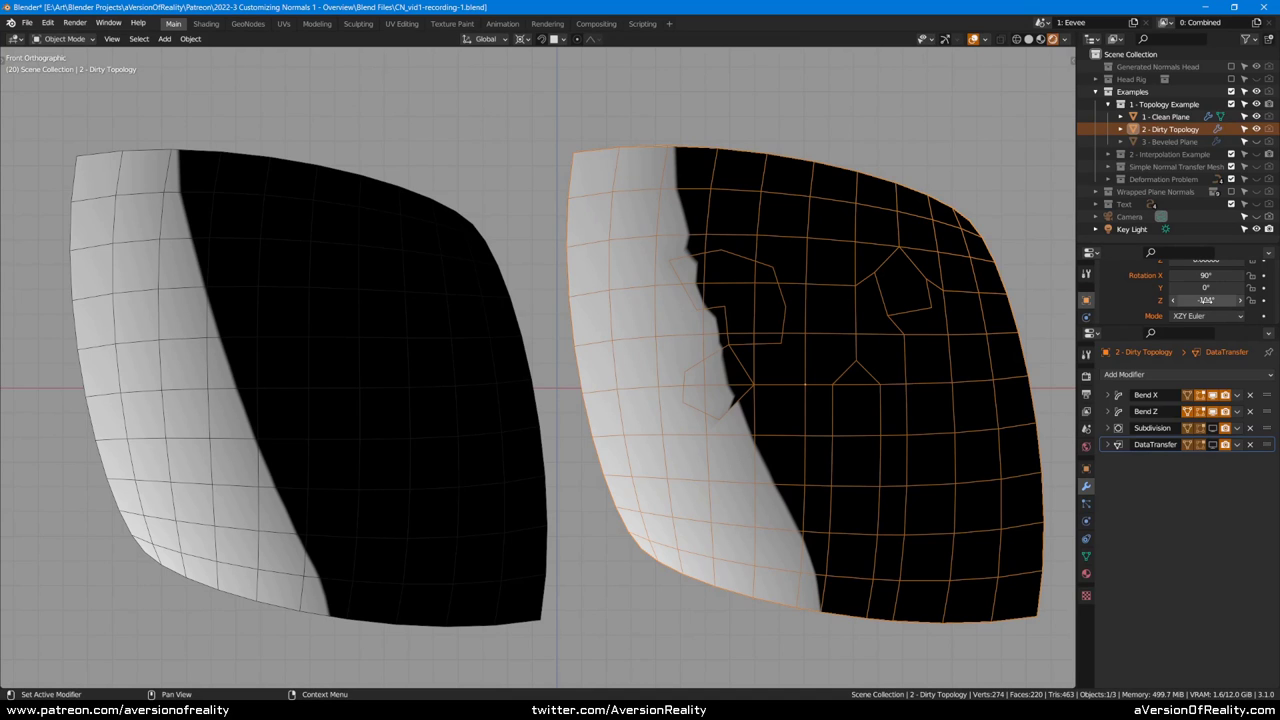
left_click_drag(1200, 301, 1194, 302)
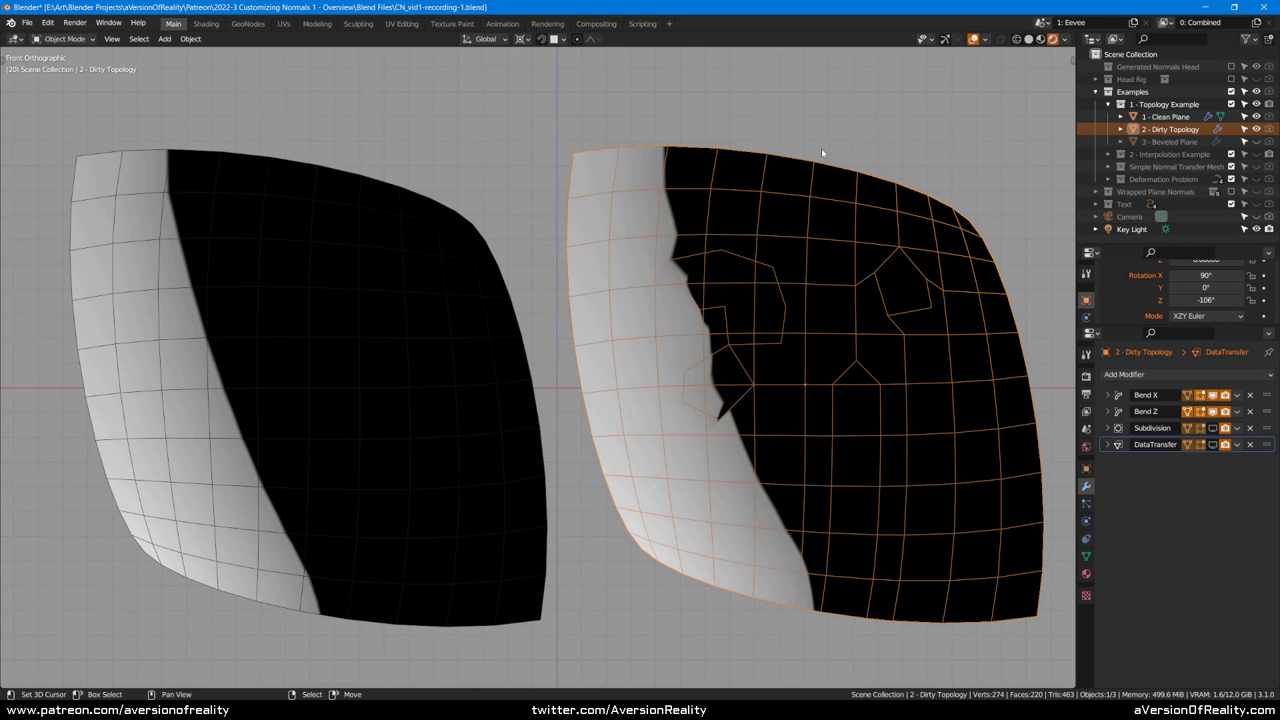
middle_click_drag(724, 249, 715, 299)
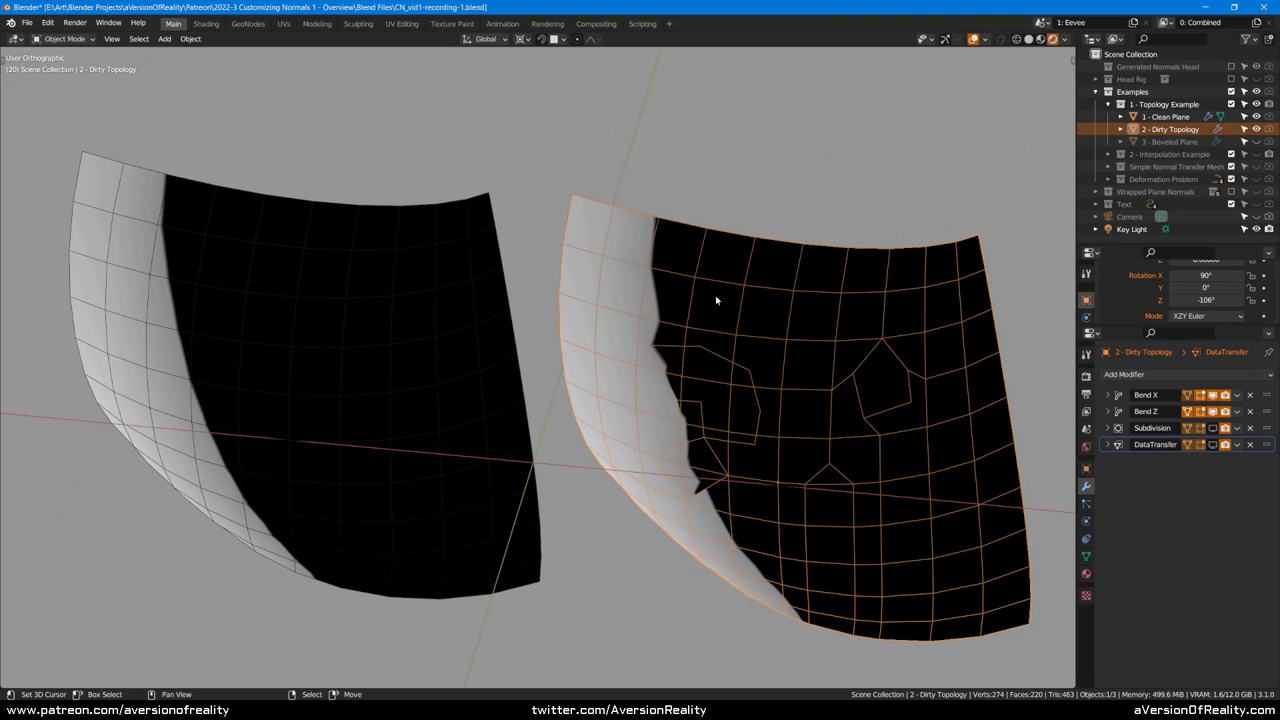
key("KP_1")
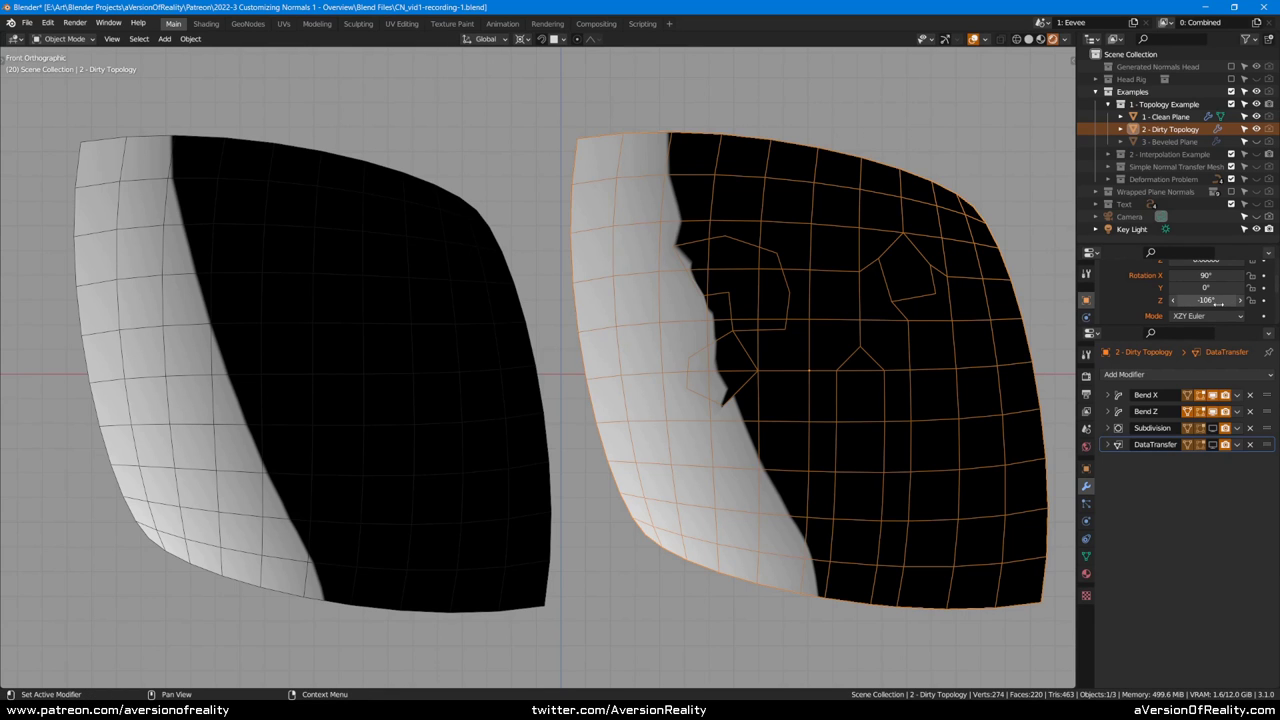
mouse_move(1218, 303)
left_mouse_down()
mouse_move(1240, 303)
mouse_move(1220, 307)
left_mouse_up()
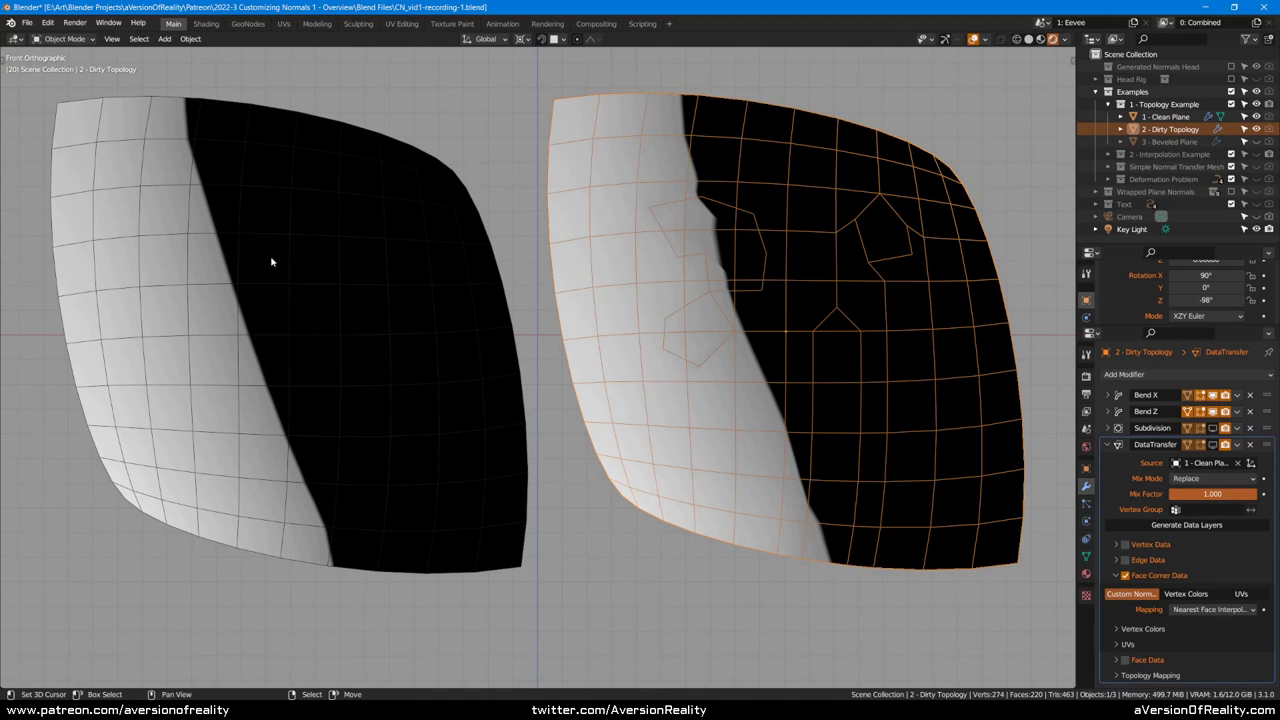
Step: Enable the dirty plane's DataTransfer modifier in the viewport and set the key light's Z rotation to -87°
left_click(1198, 446)
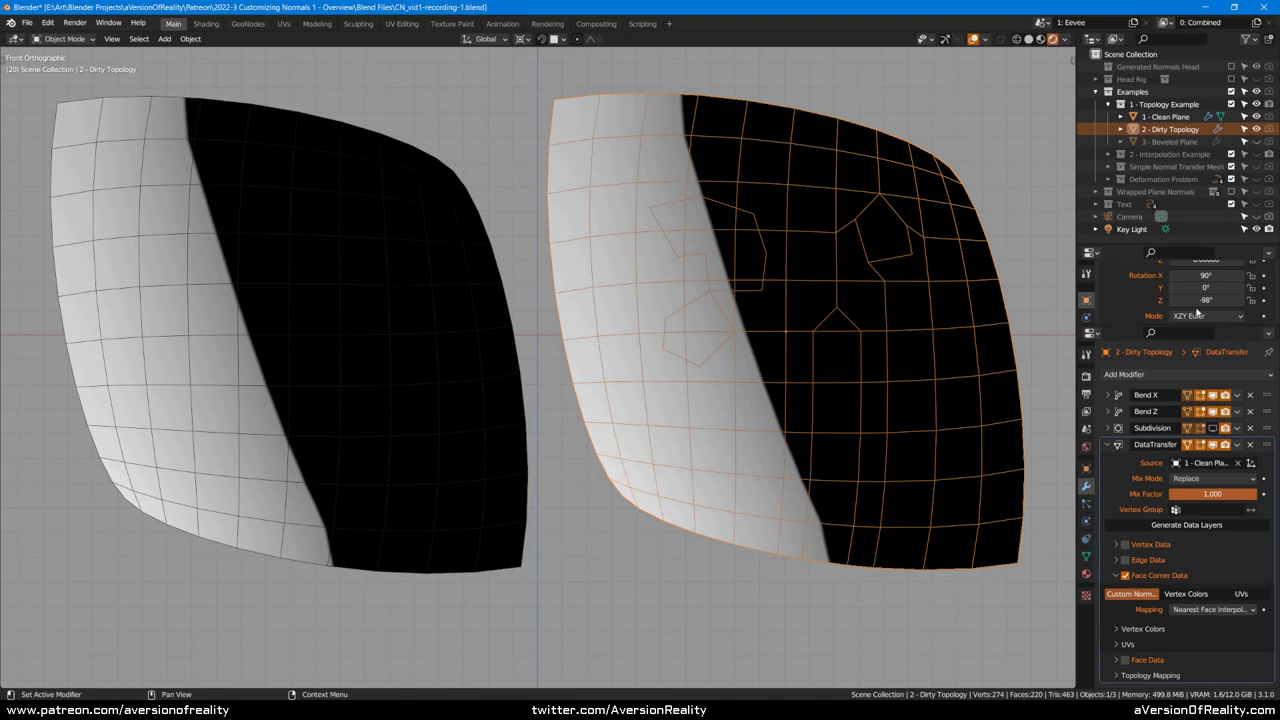
mouse_move(1218, 300)
left_mouse_down()
mouse_move(1276, 300)
mouse_move(1165, 302)
mouse_move(1222, 300)
left_mouse_up()
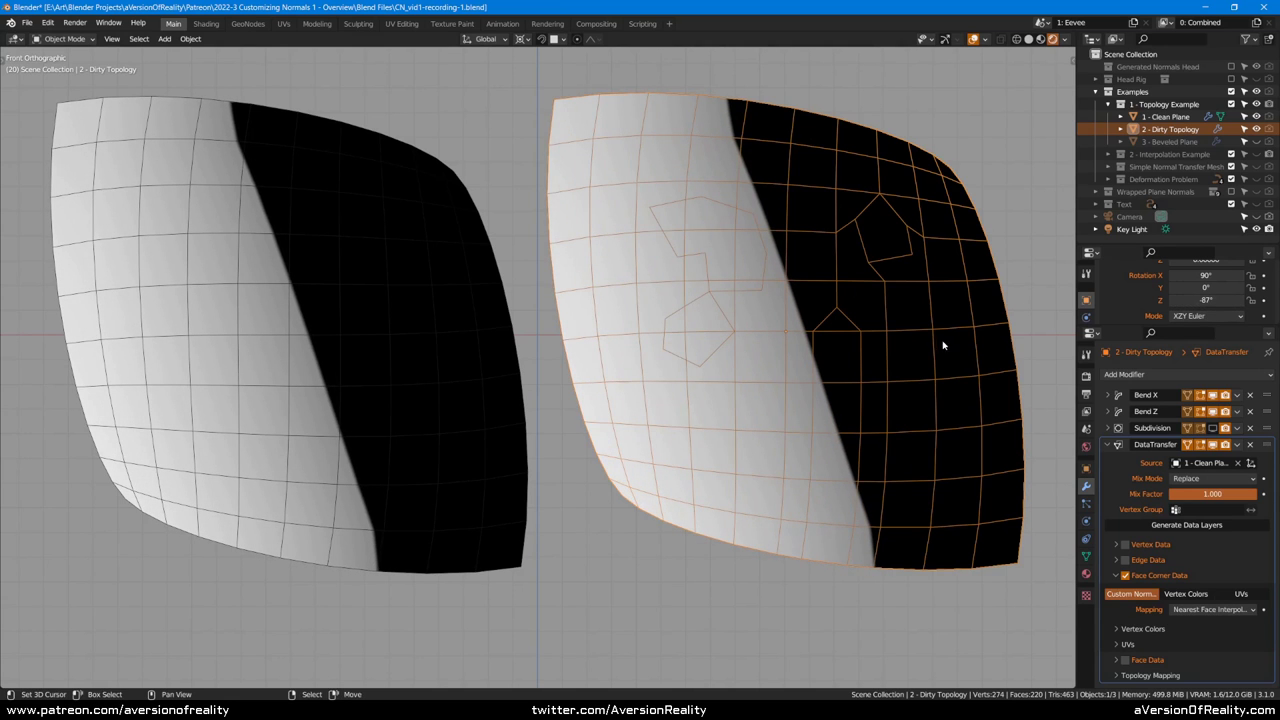
mouse_move(993, 298)
middle_mouse_down()
mouse_move(988, 316)
mouse_move(996, 296)
middle_mouse_up()
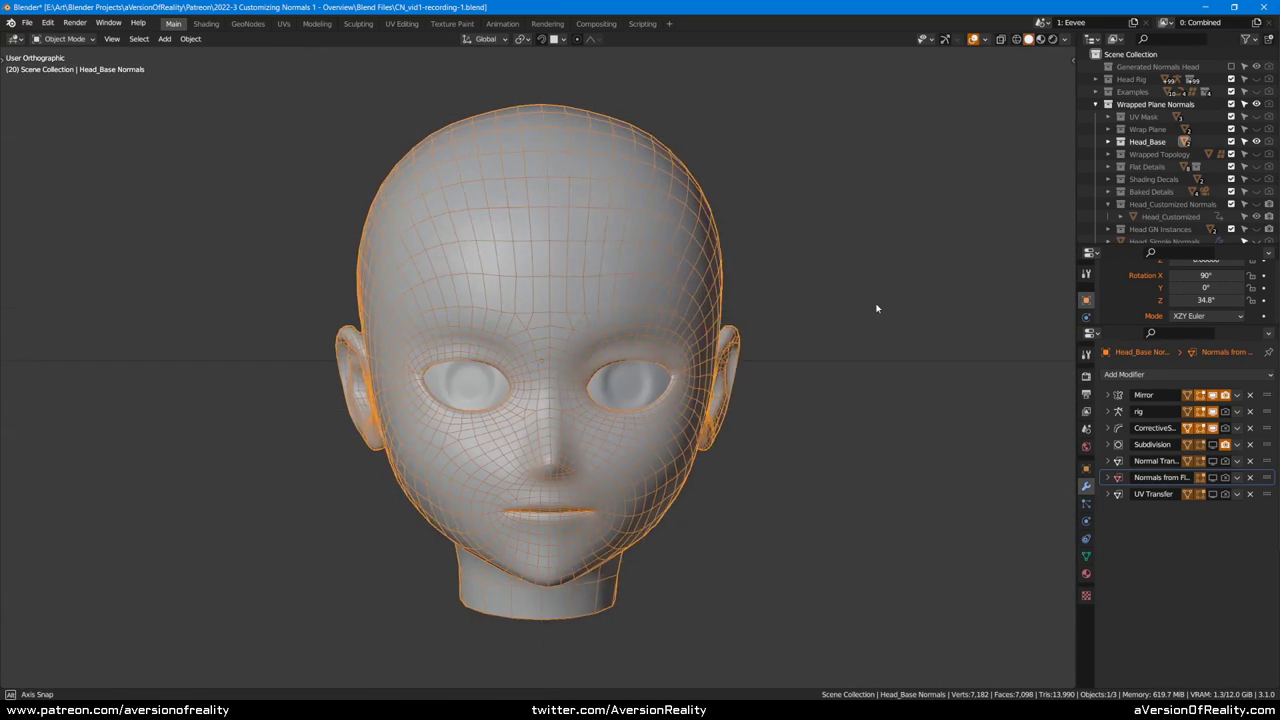
Step: Show the base head from the front in Rendered shading and set the key light's Z rotation to 62.4°
mouse_move(877, 306)
middle_mouse_down()
mouse_move(931, 311)
mouse_move(855, 314)
middle_mouse_up()
key("KP_1")
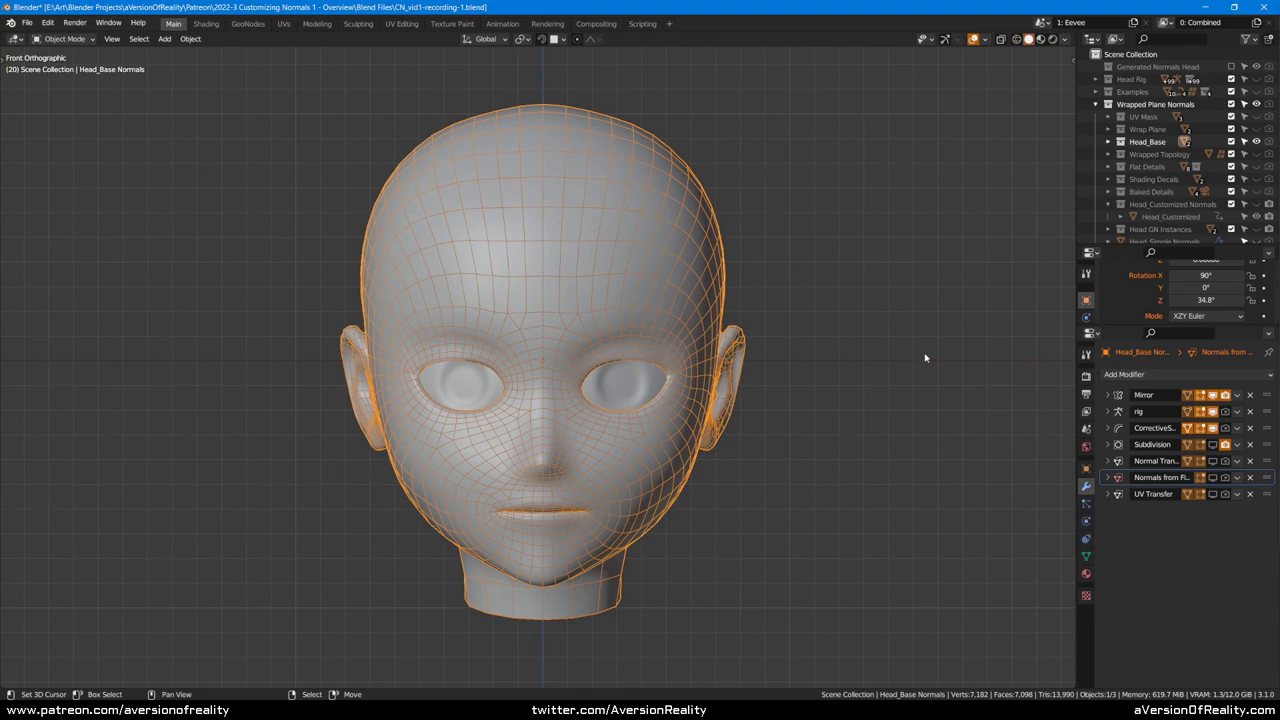
key("z")
left_click(924, 281)
scroll(1000, 300, "up", 1)
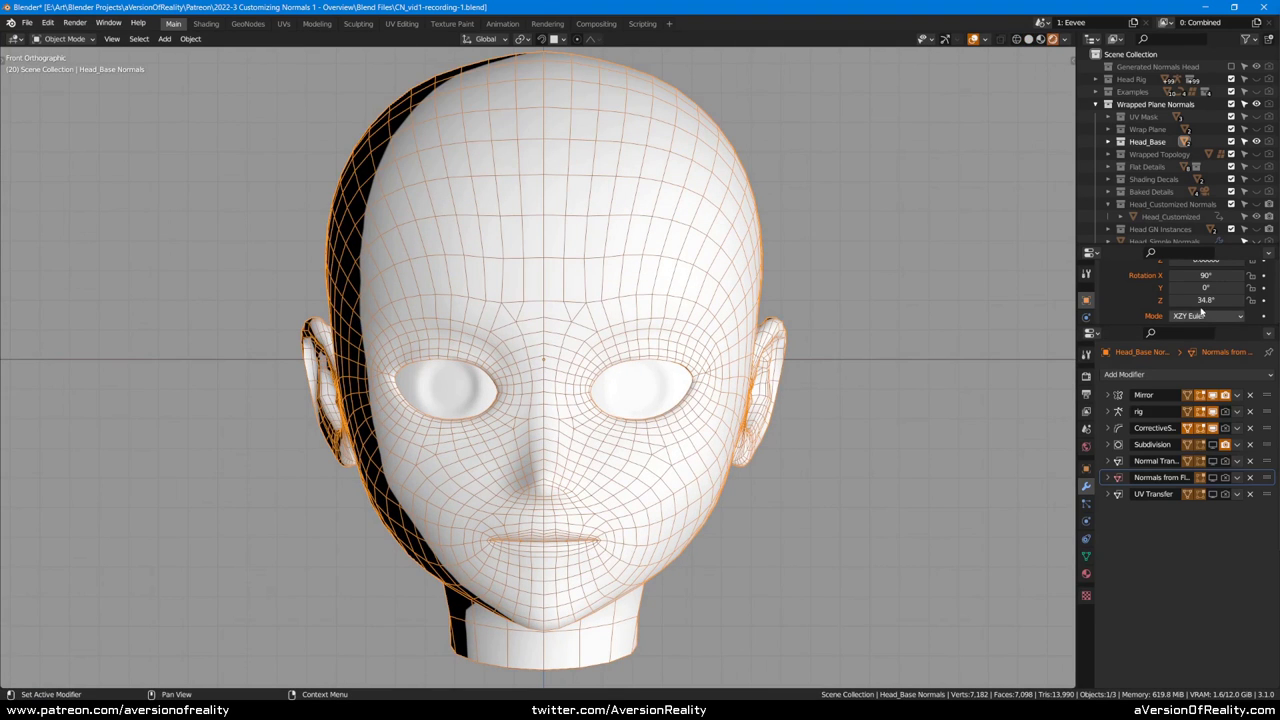
left_click_drag(1206, 300, 1238, 300)
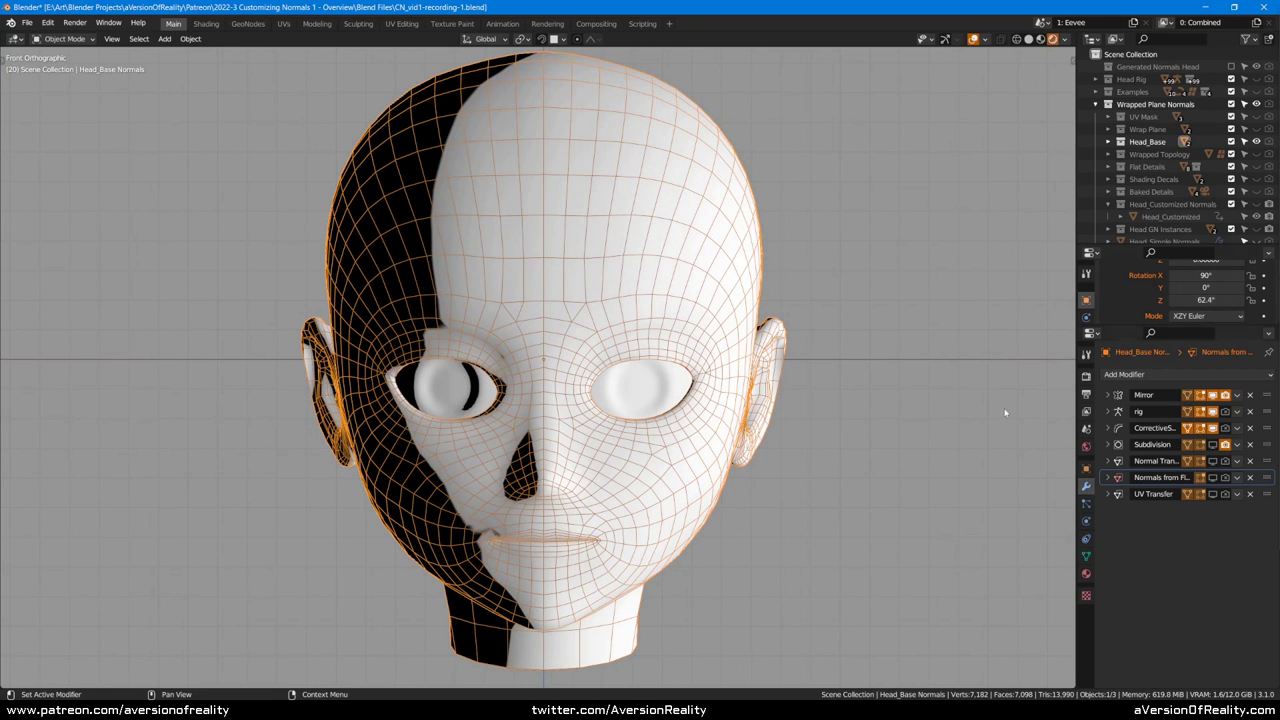
Step: Enable the head's Subdivision modifier in the viewport and sweep the key light's Z rotation to 67.3° and back to about 41°
scroll(710, 392, "up", 1)
left_click(1212, 444)
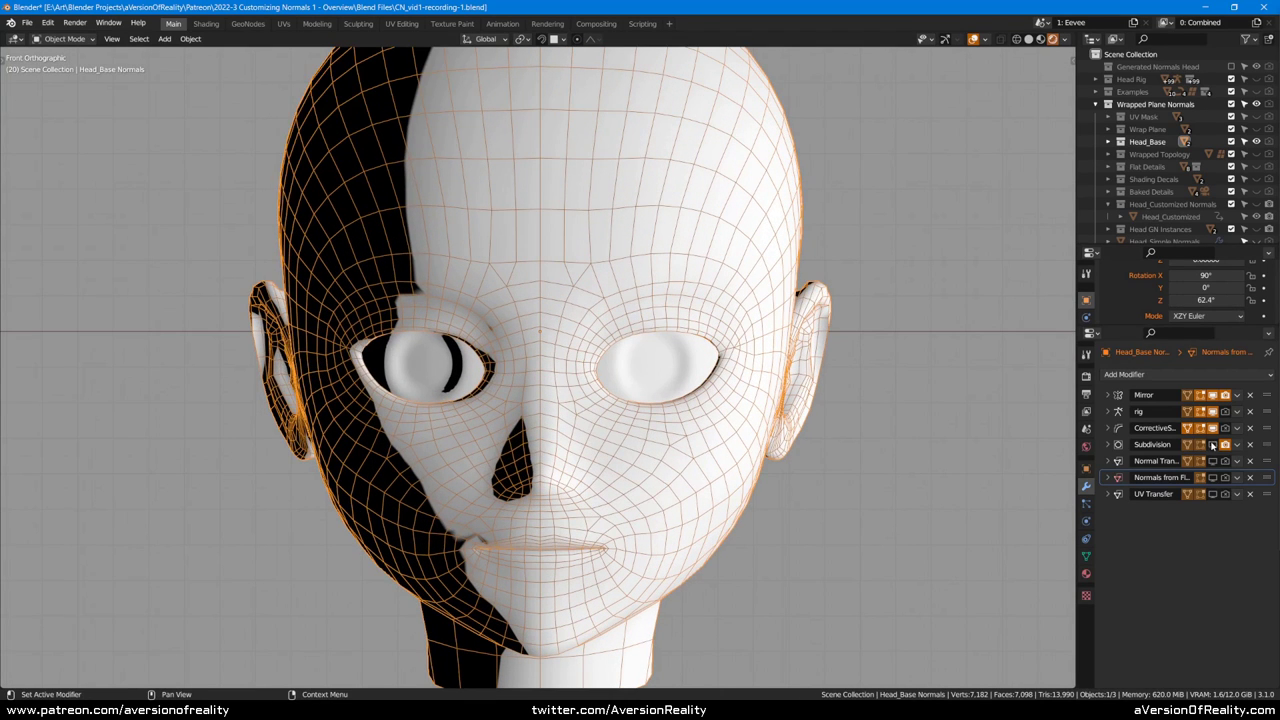
middle_click_drag(955, 389, 952, 335, "shift")
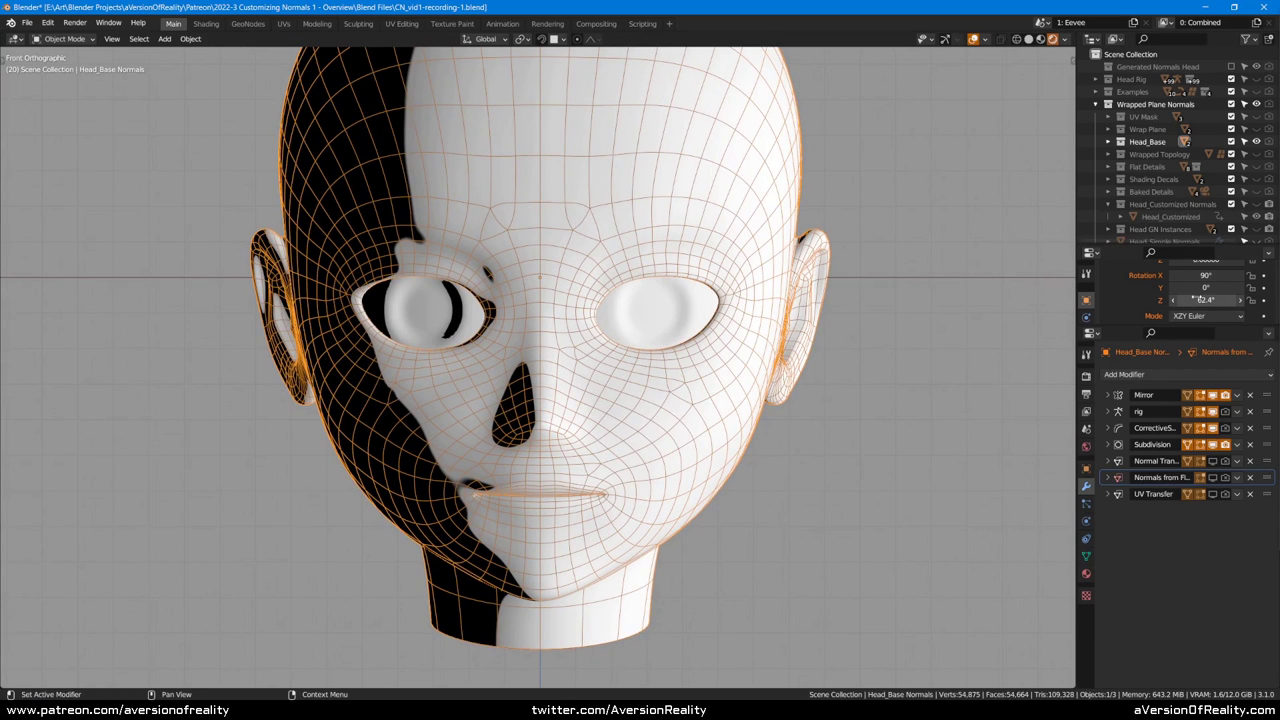
left_click_drag(1205, 300, 1218, 300)
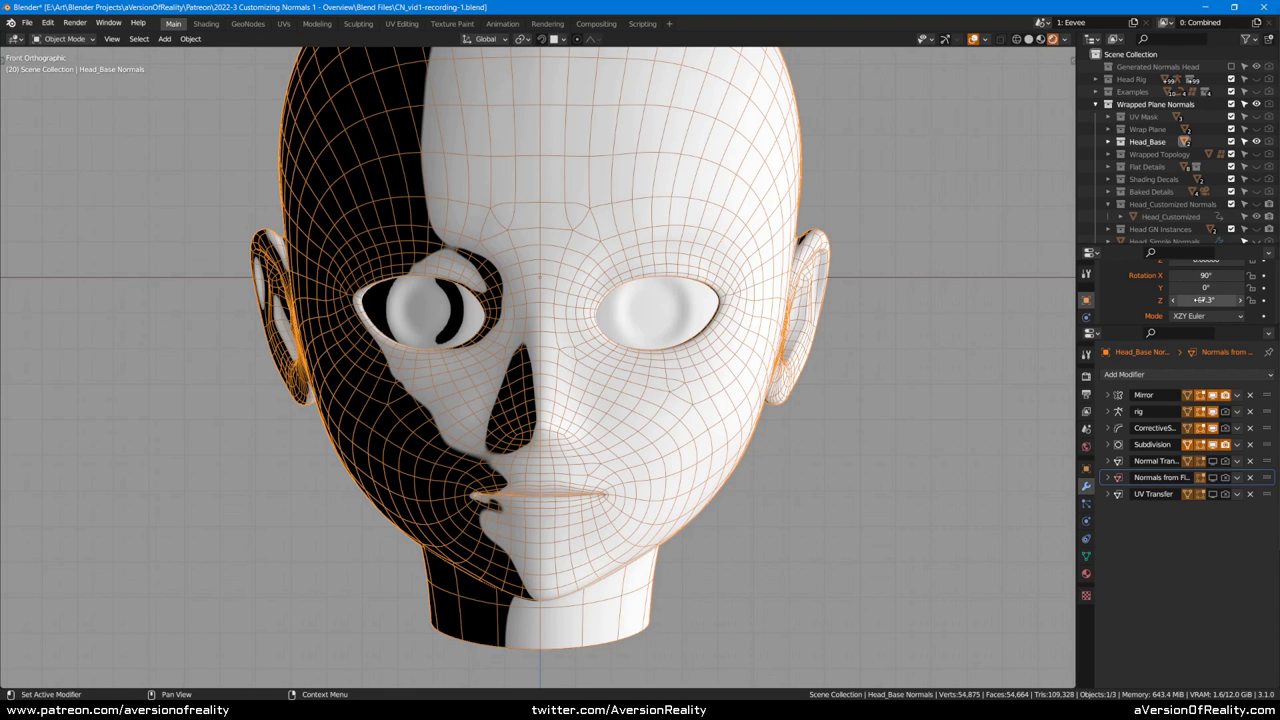
left_click_drag(1218, 300, 1186, 300)
Step: Examine the base head's face topology around the eyes, brow, nose and ear from the front and the side
scroll(737, 141, "down", 1)
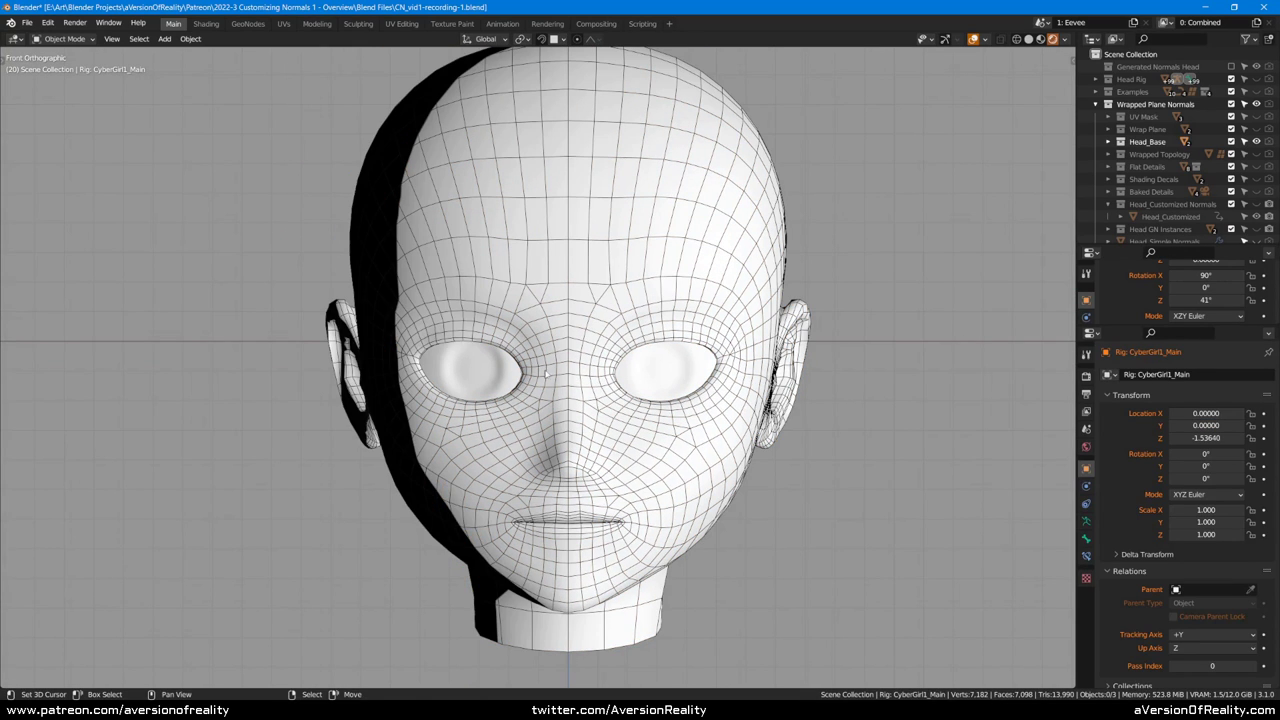
scroll(547, 374, "up", 2)
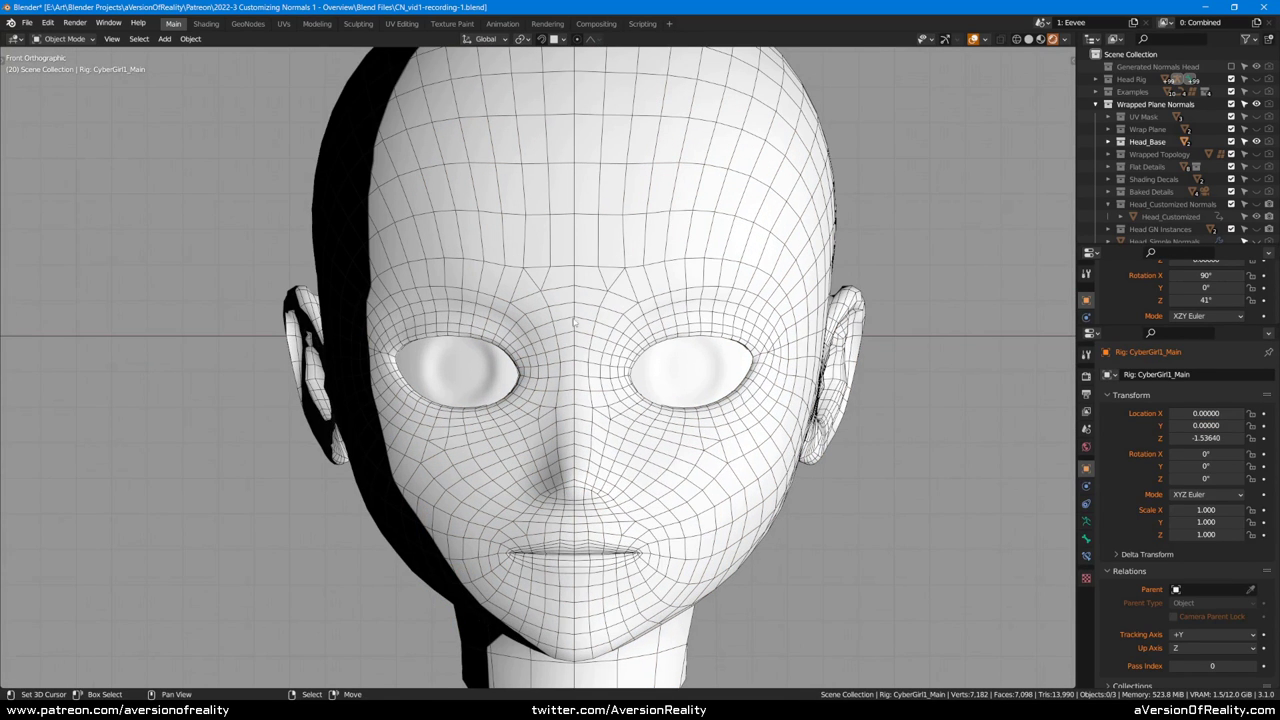
scroll(600, 321, "up", 1)
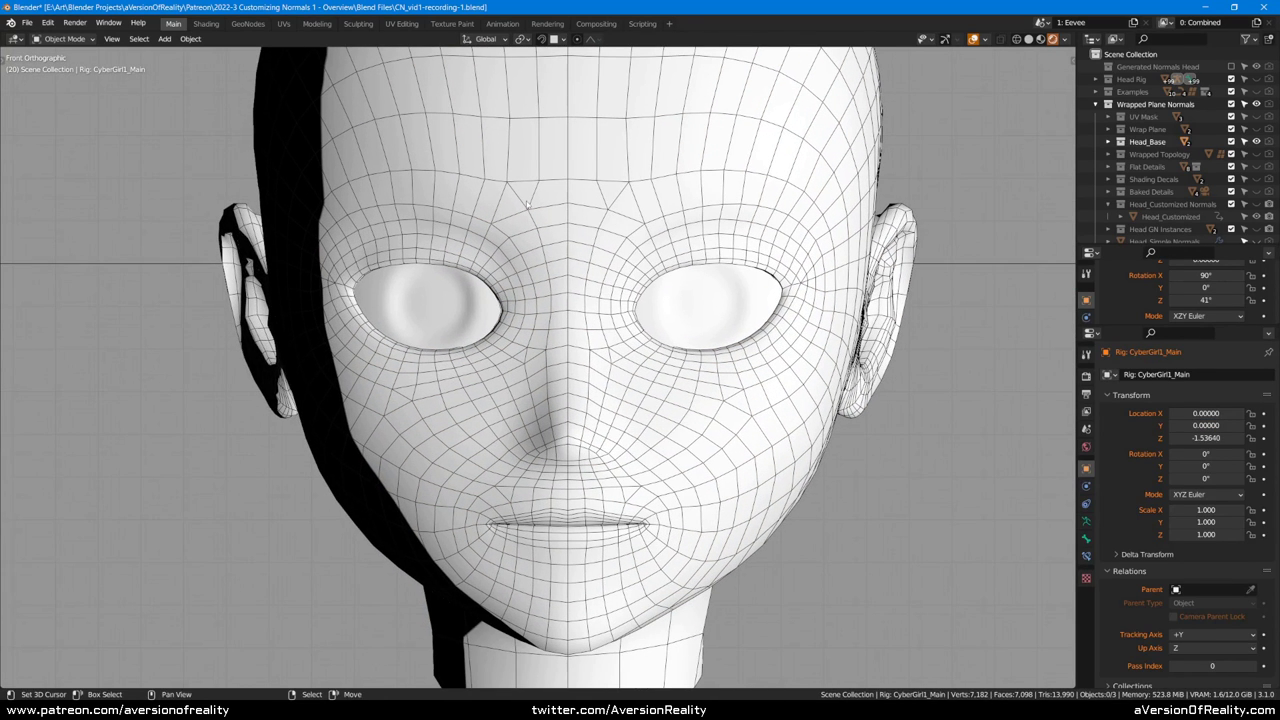
scroll(552, 262, "up", 1)
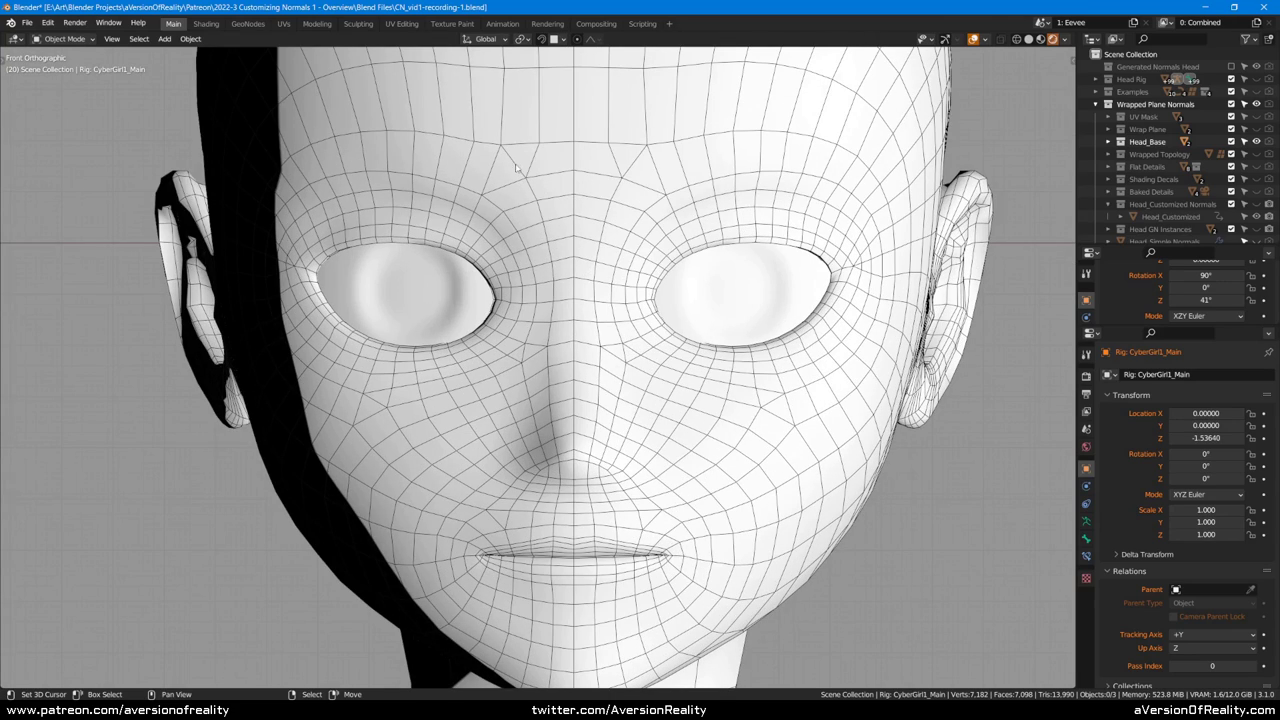
scroll(520, 172, "up", 2)
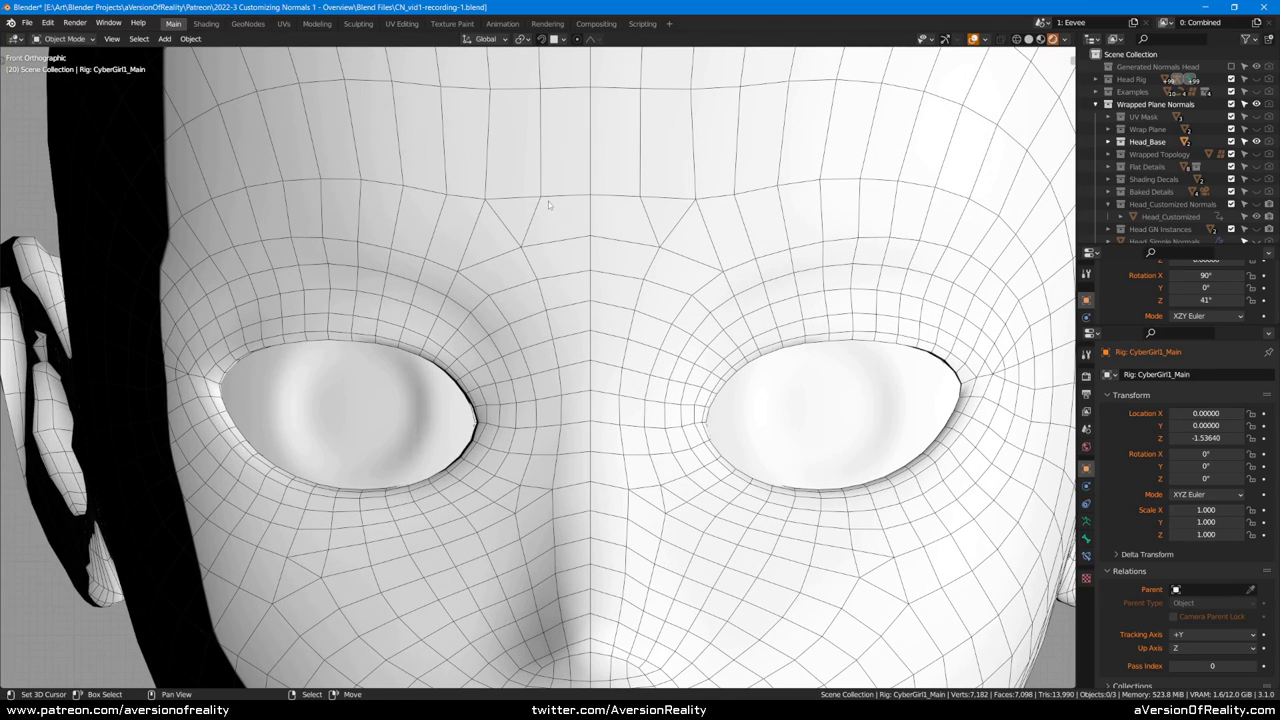
scroll(548, 204, "down", 1)
scroll(343, 556, "down", 2)
middle_click_drag(726, 521, 681, 331)
middle_click_drag(644, 240, 600, 275)
scroll(593, 283, "up", 3)
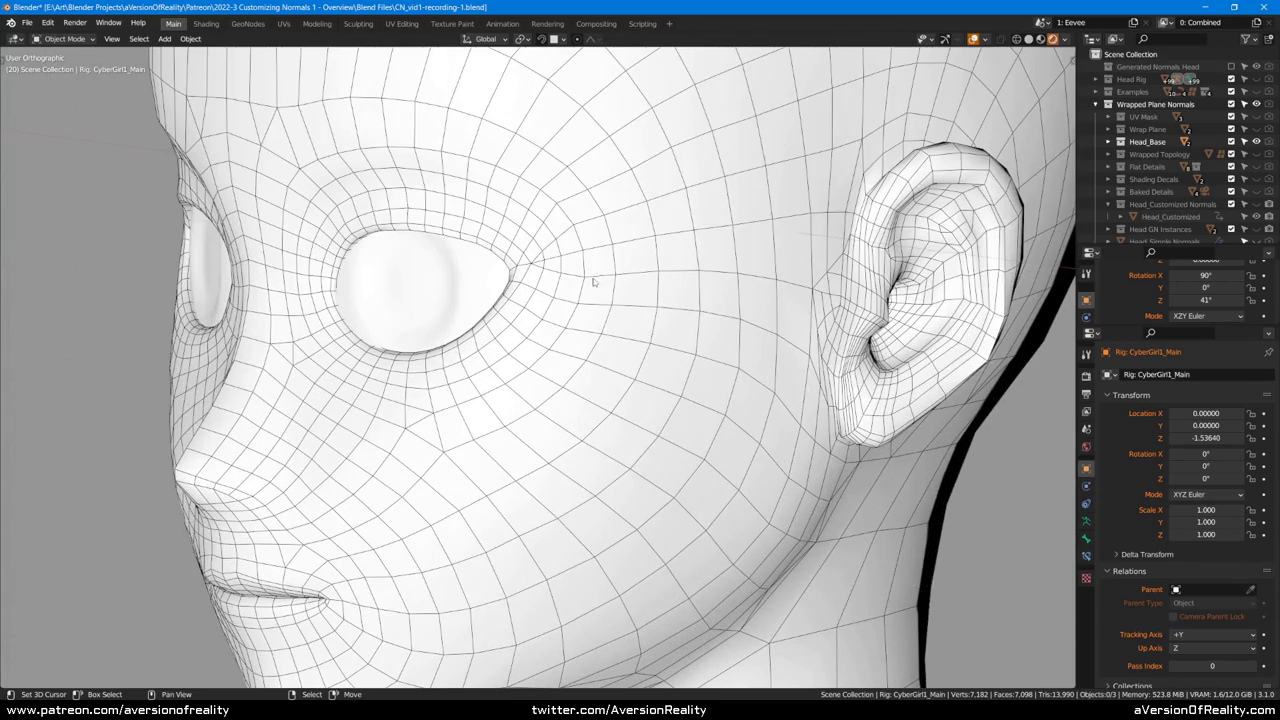
scroll(553, 269, "down", 3)
key("KP_1")
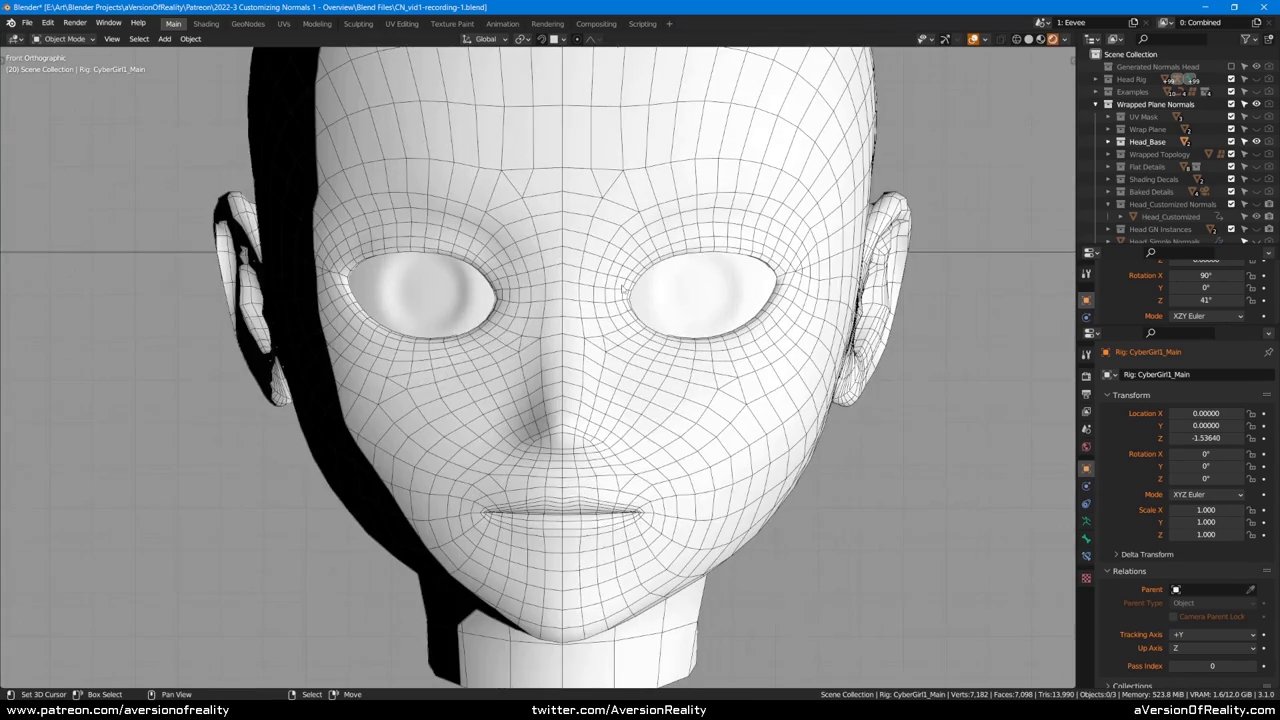
scroll(654, 327, "down", 2)
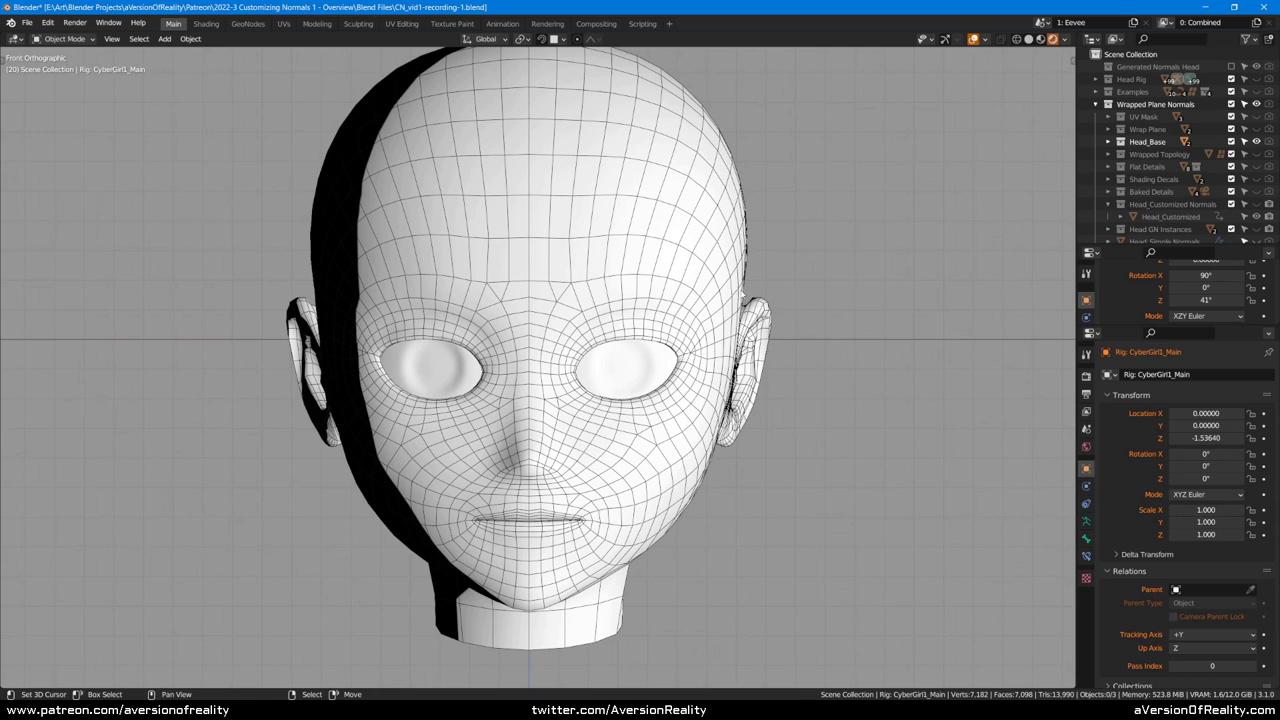
Step: Switch the viewport to Solid shading and show the Head Rig collection over the base head
key("z")
left_click(850, 286)
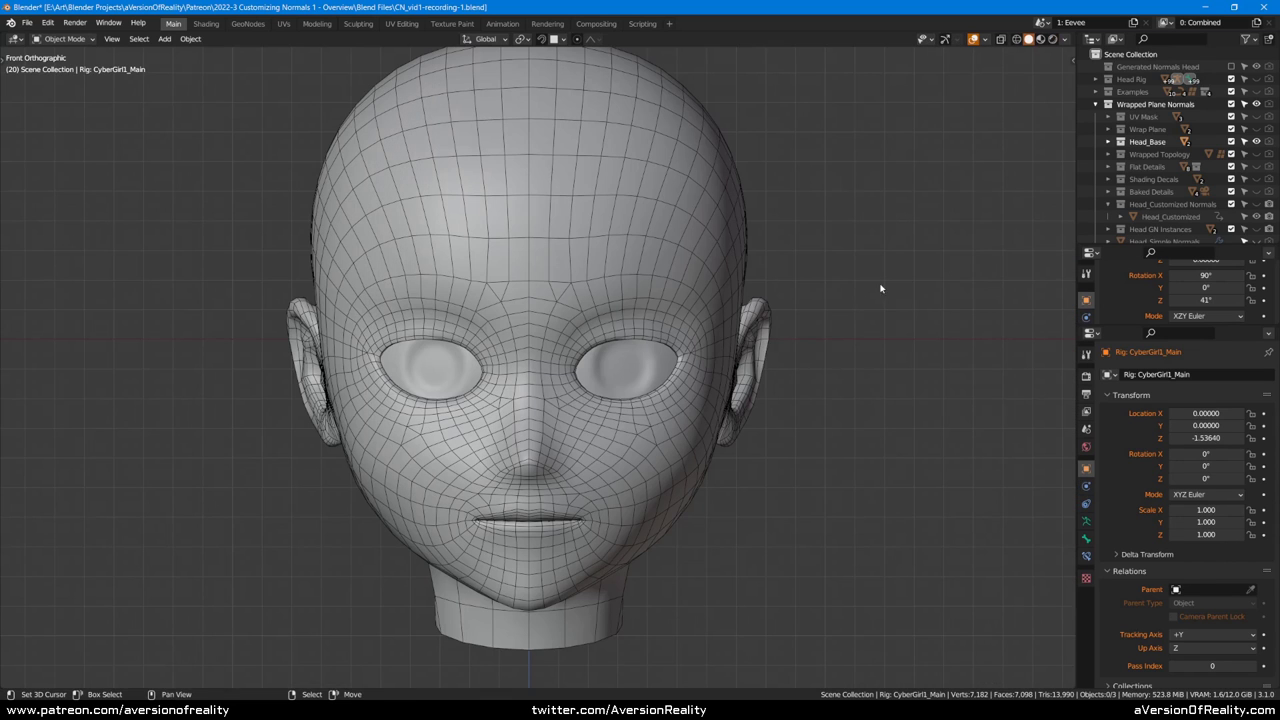
left_click(1254, 79)
middle_click_drag(690, 255, 856, 255)
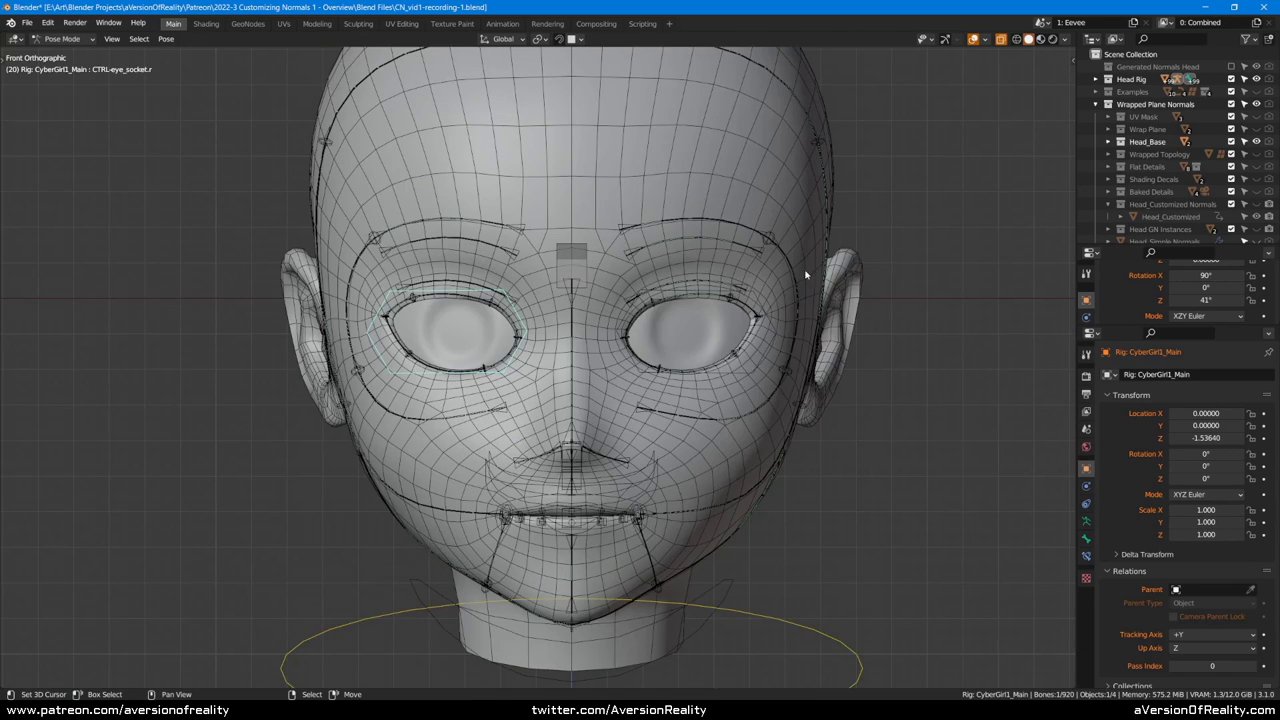
Step: Try squashing the right eye-socket control to about 0.62 along global Z and moving the right cheekbone control outward
middle_click_drag(806, 274, 848, 269)
key("s")
key("z")
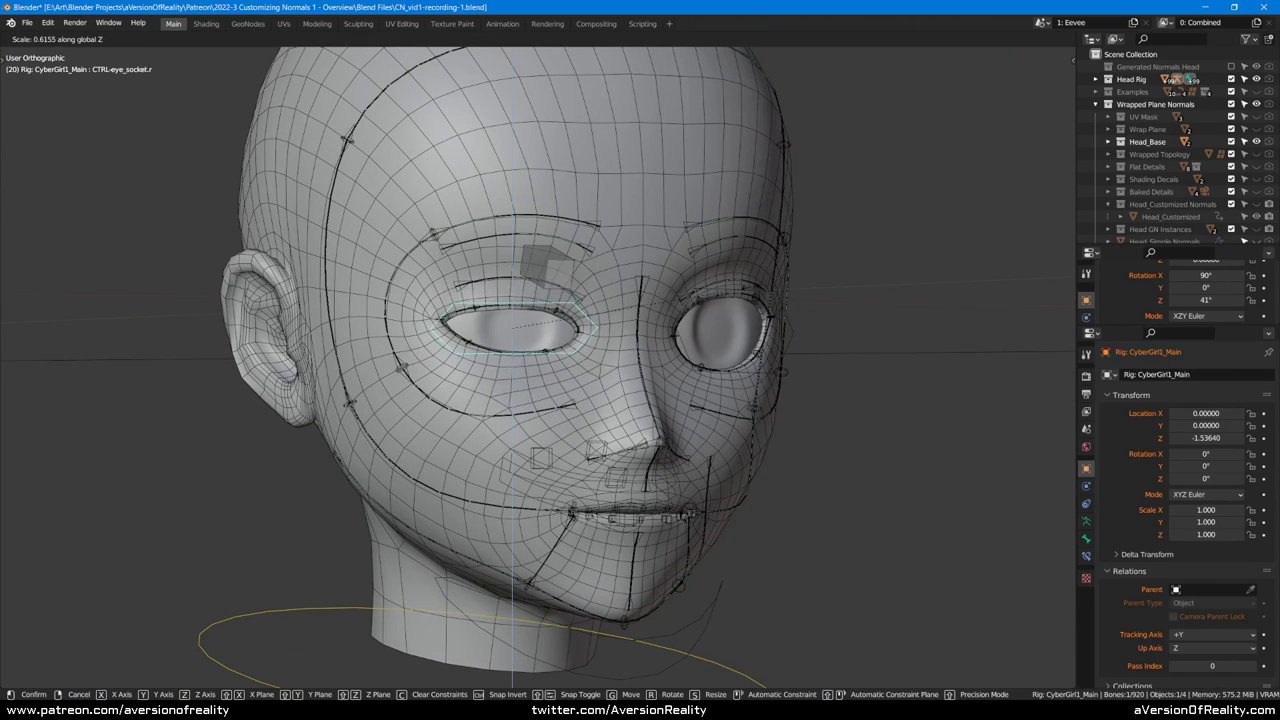
left_click(361, 362)
scroll(361, 362, "up", 2)
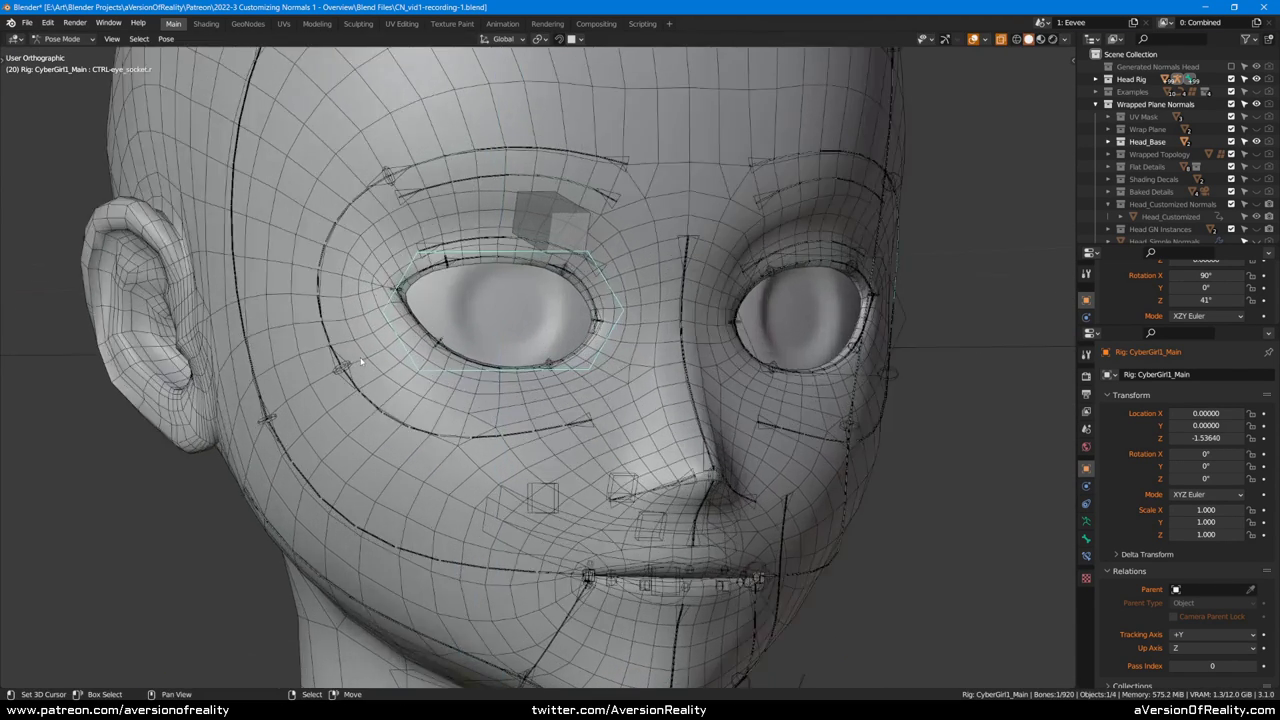
key("g")
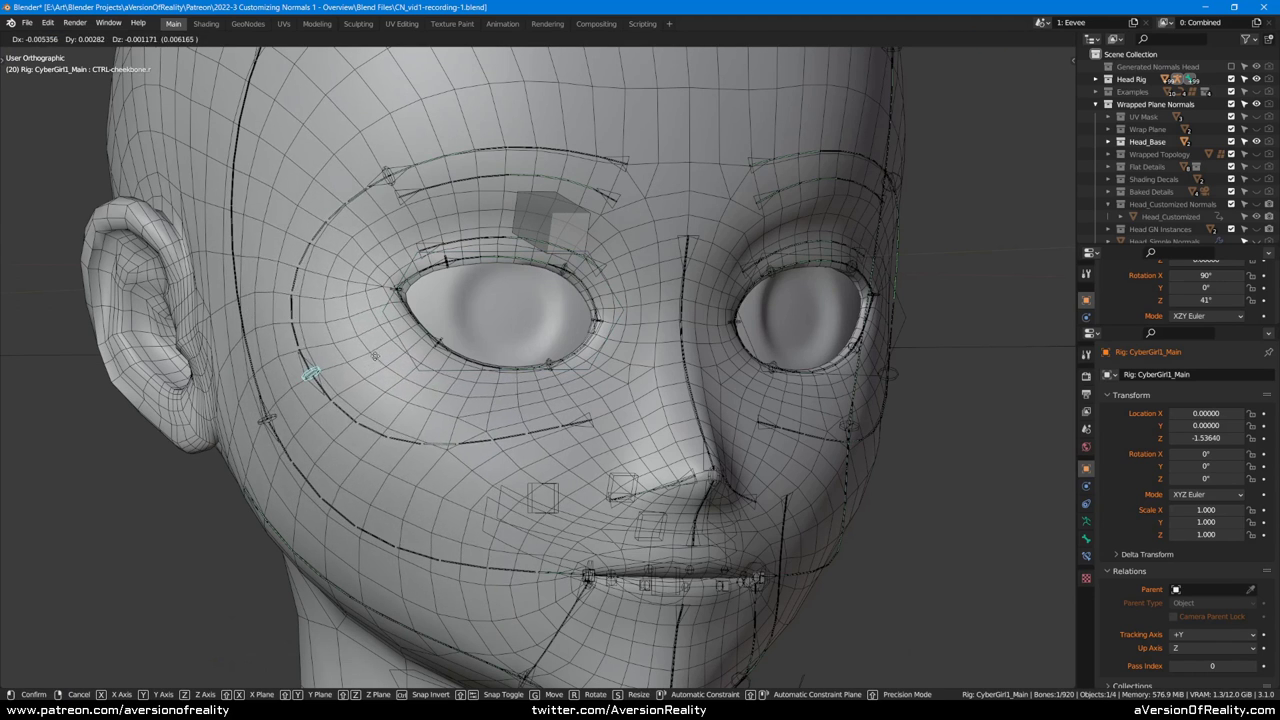
right_click(343, 411)
Step: Try moving the nose-tip control forward while viewing the head from the side
middle_click_drag(507, 379, 482, 305)
right_click(693, 404)
scroll(693, 404, "down", 1)
middle_click_drag(700, 404, 775, 392, "shift")
key("g")
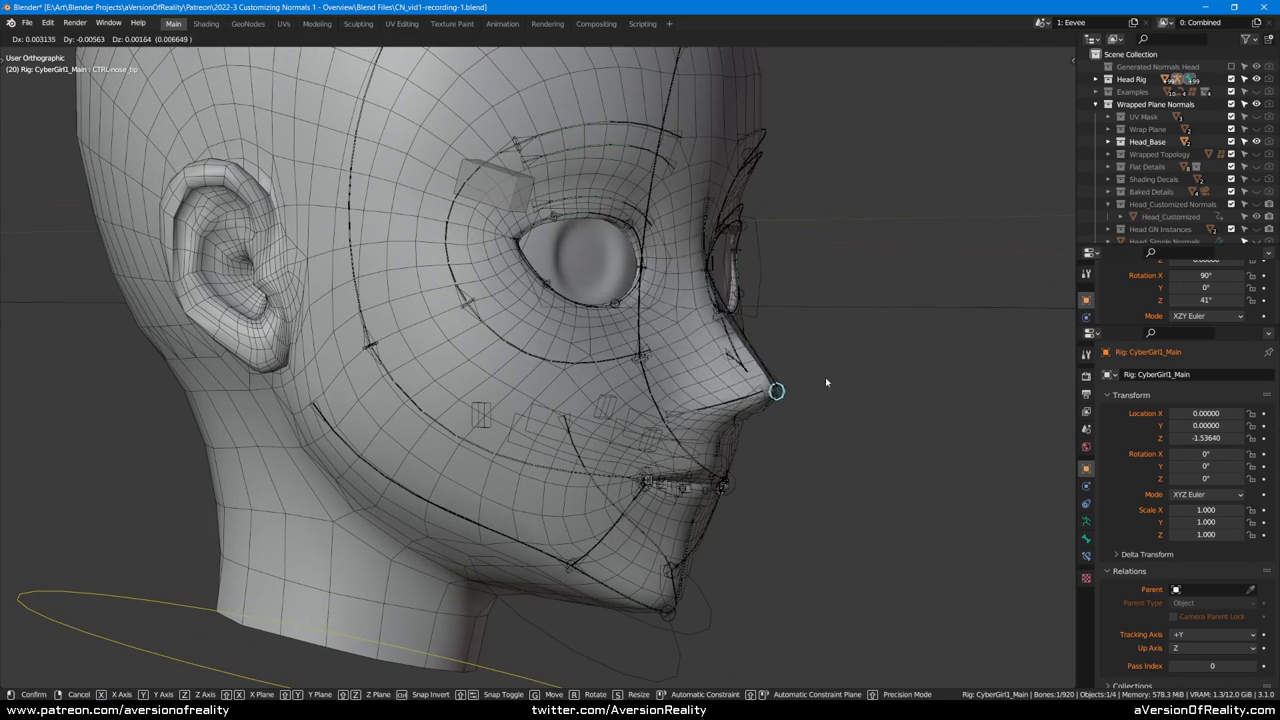
right_click(846, 359)
middle_click_drag(862, 351, 787, 344, "shift")
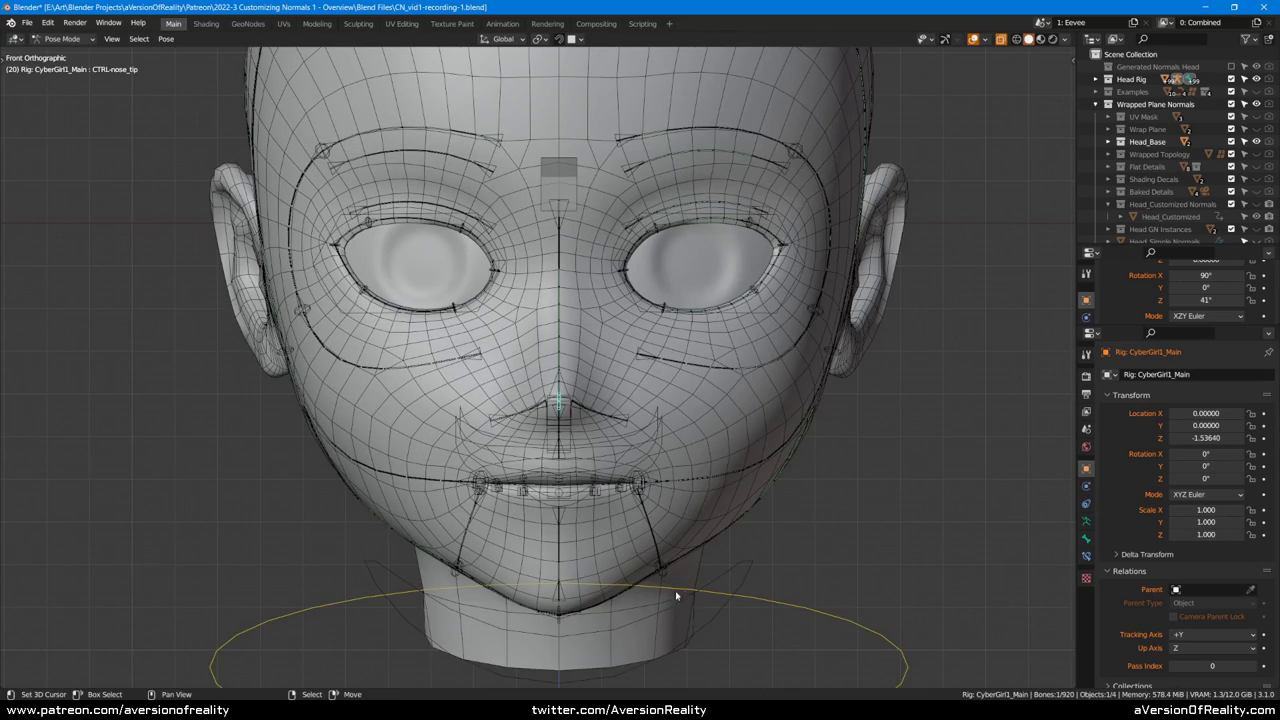
Step: Rotate the jaw control 34.1° about global X to open the mouth, and clear its rotation again
left_click(702, 630)
middle_click_drag(702, 630, 845, 382)
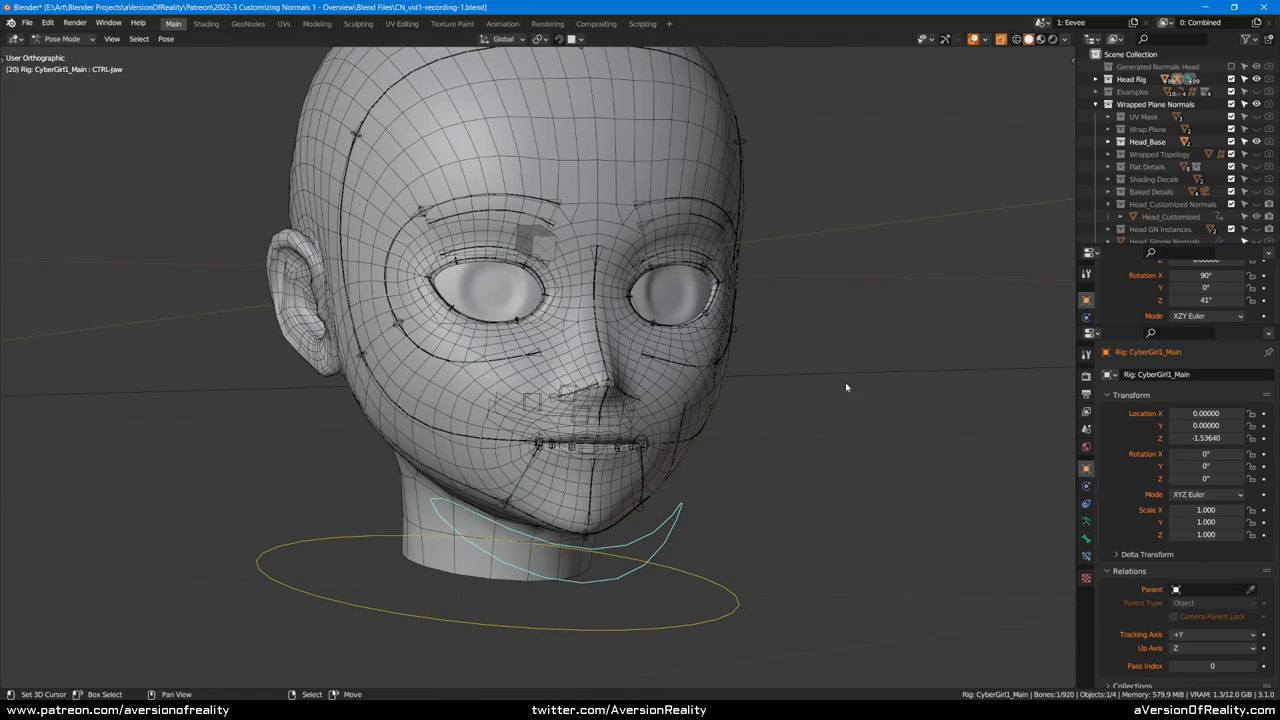
key("r")
left_click(805, 450)
middle_click_drag(805, 450, 852, 446)
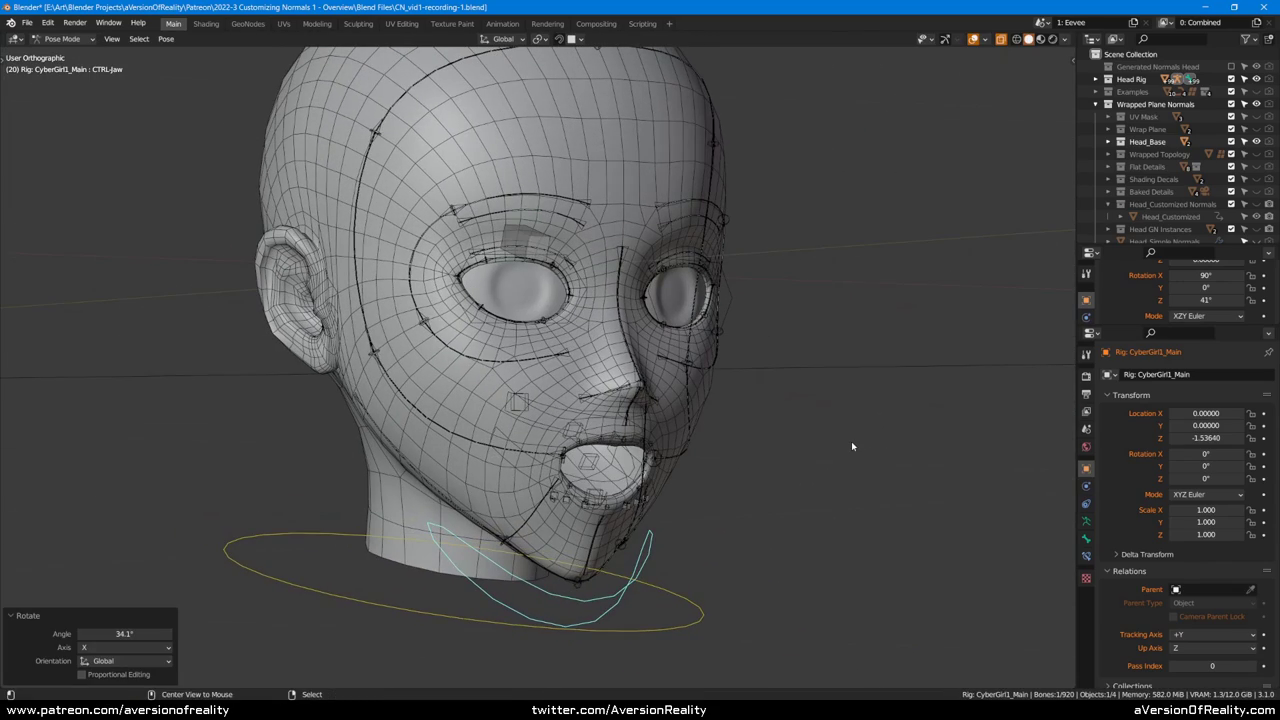
key("alt+r")
key("KP_1")
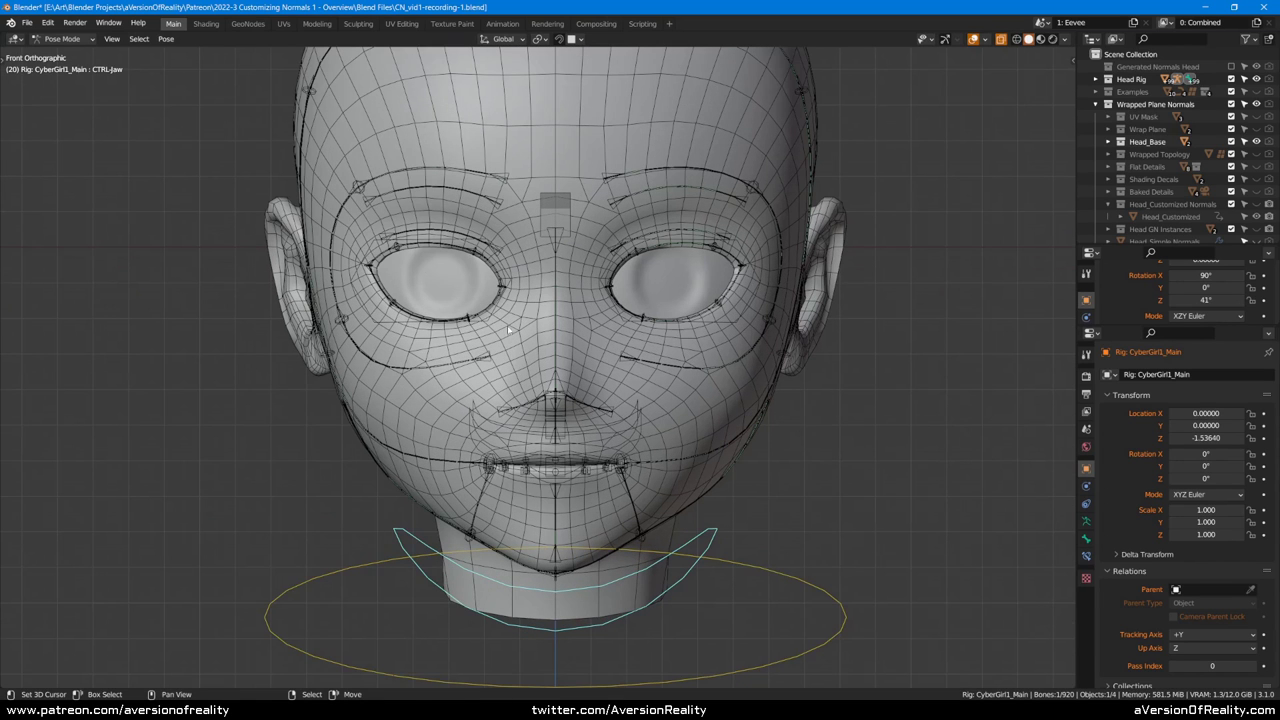
scroll(807, 243, "up", 2)
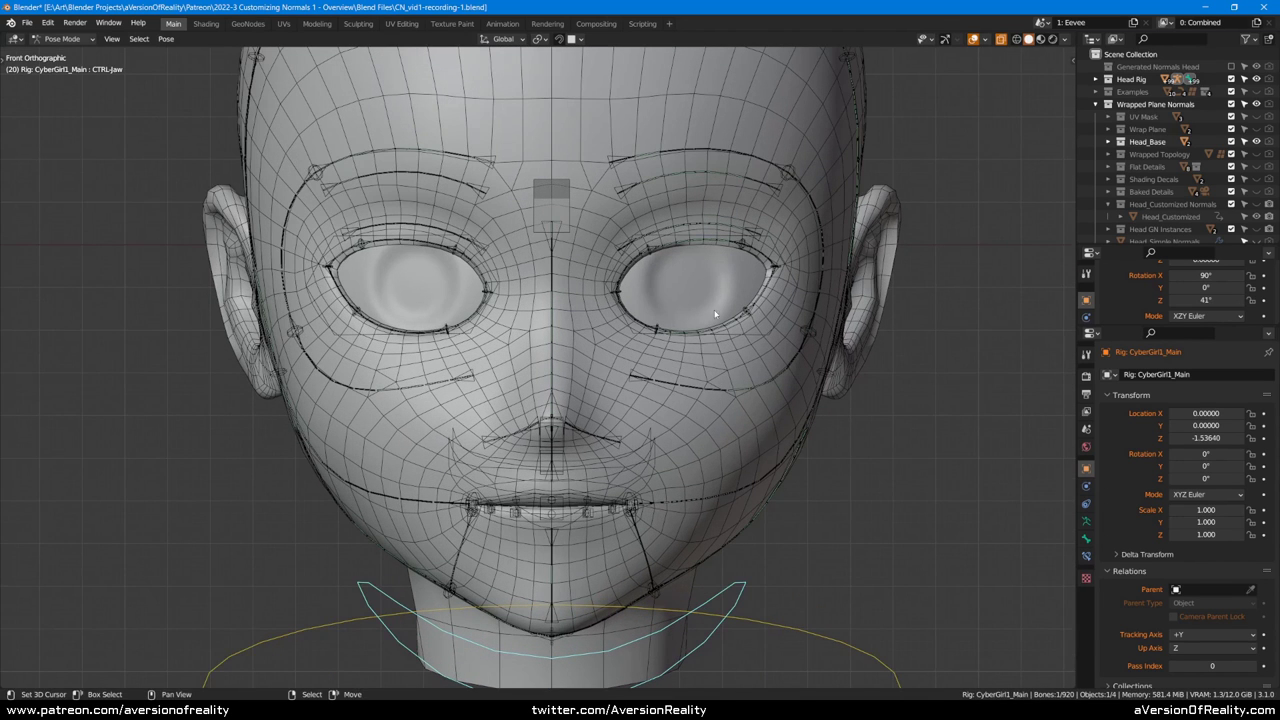
scroll(835, 289, "down", 2)
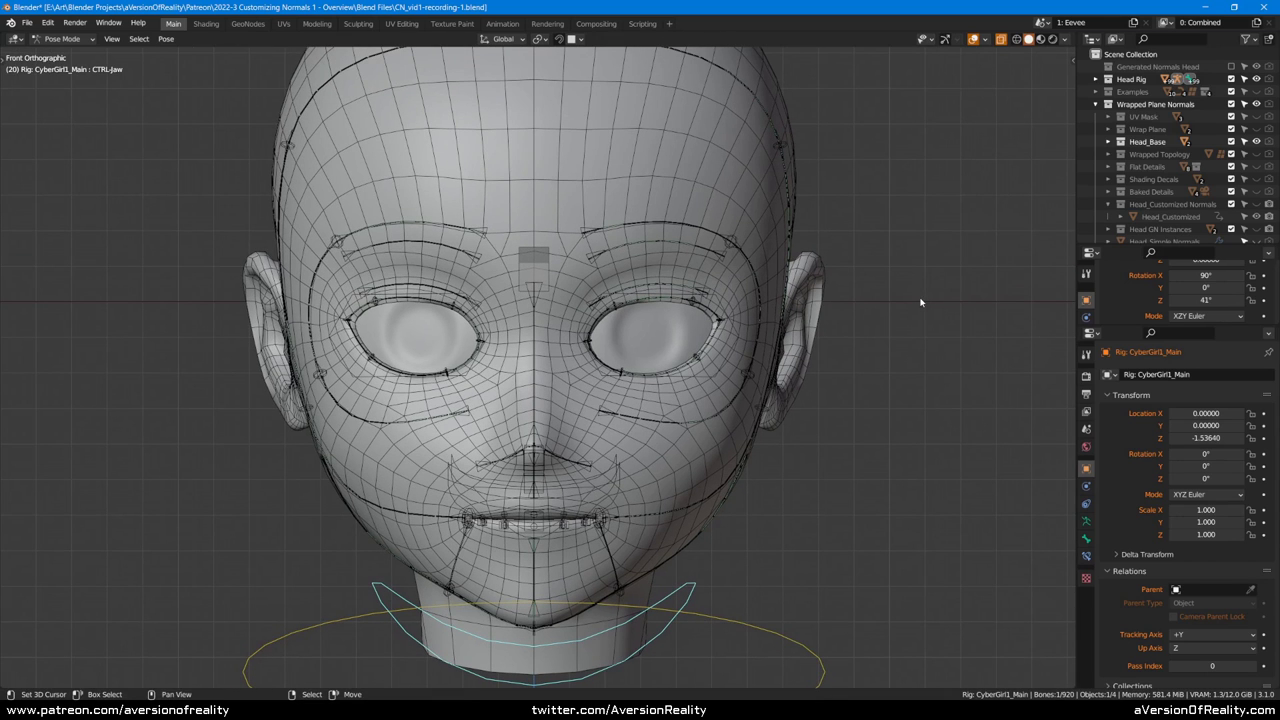
scroll(829, 277, "down", 1)
middle_click_drag(829, 277, 859, 277)
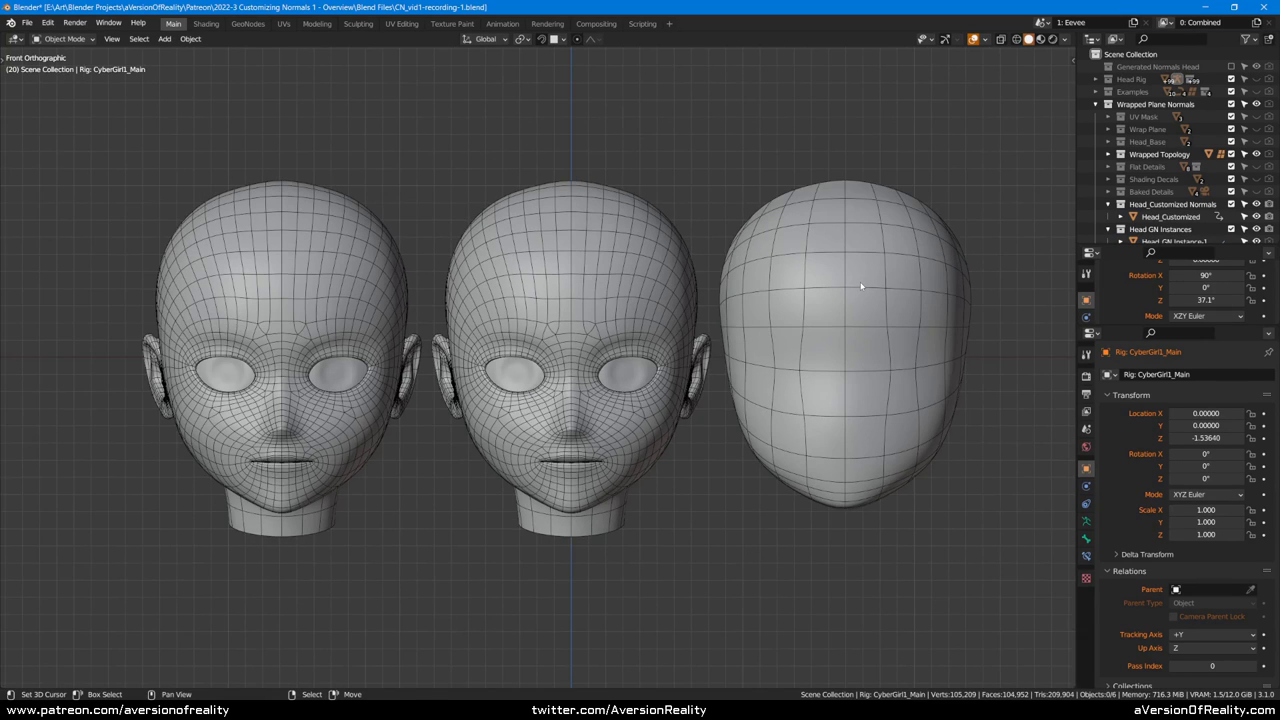
Step: Show the three heads from the front in Rendered shading and set the key light's Z rotation to 64.2°
mouse_move(862, 286)
middle_mouse_down()
mouse_move(796, 292)
mouse_move(843, 300)
middle_mouse_up()
key("KP_1")
key("z")
left_click(291, 236)
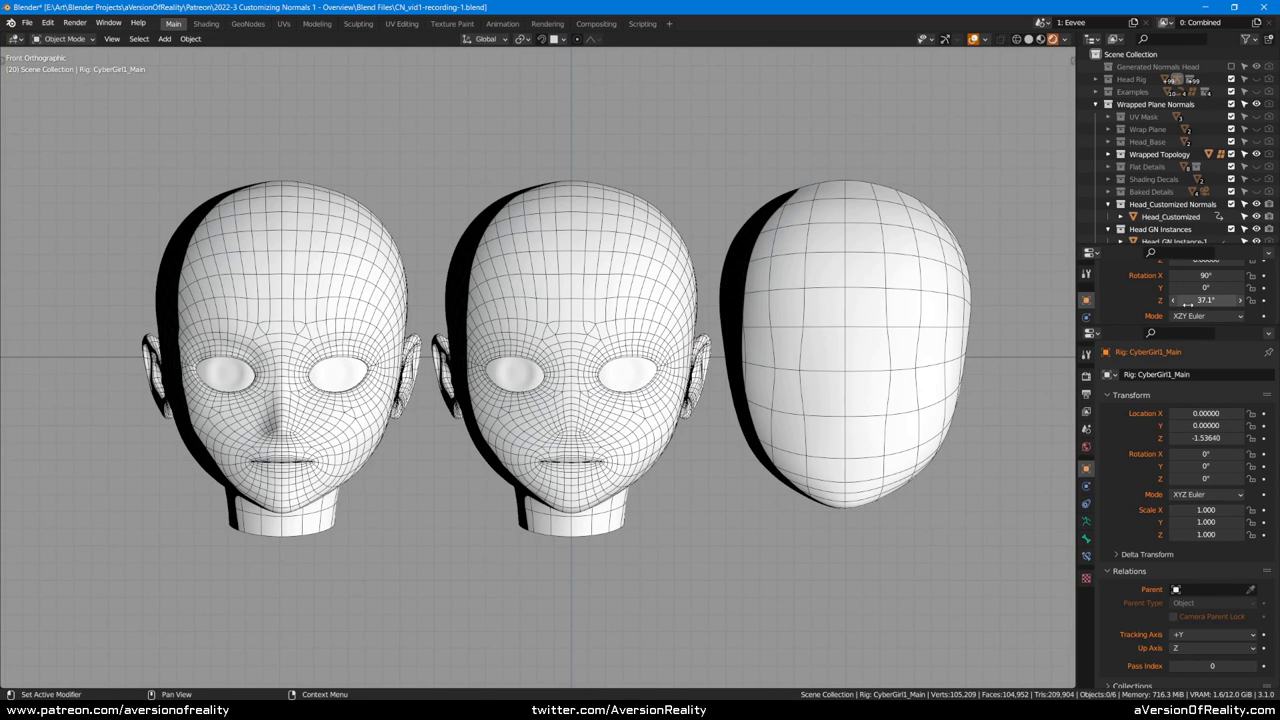
mouse_move(1205, 300)
left_mouse_down()
mouse_move(1270, 298)
mouse_move(1231, 312)
left_mouse_up()
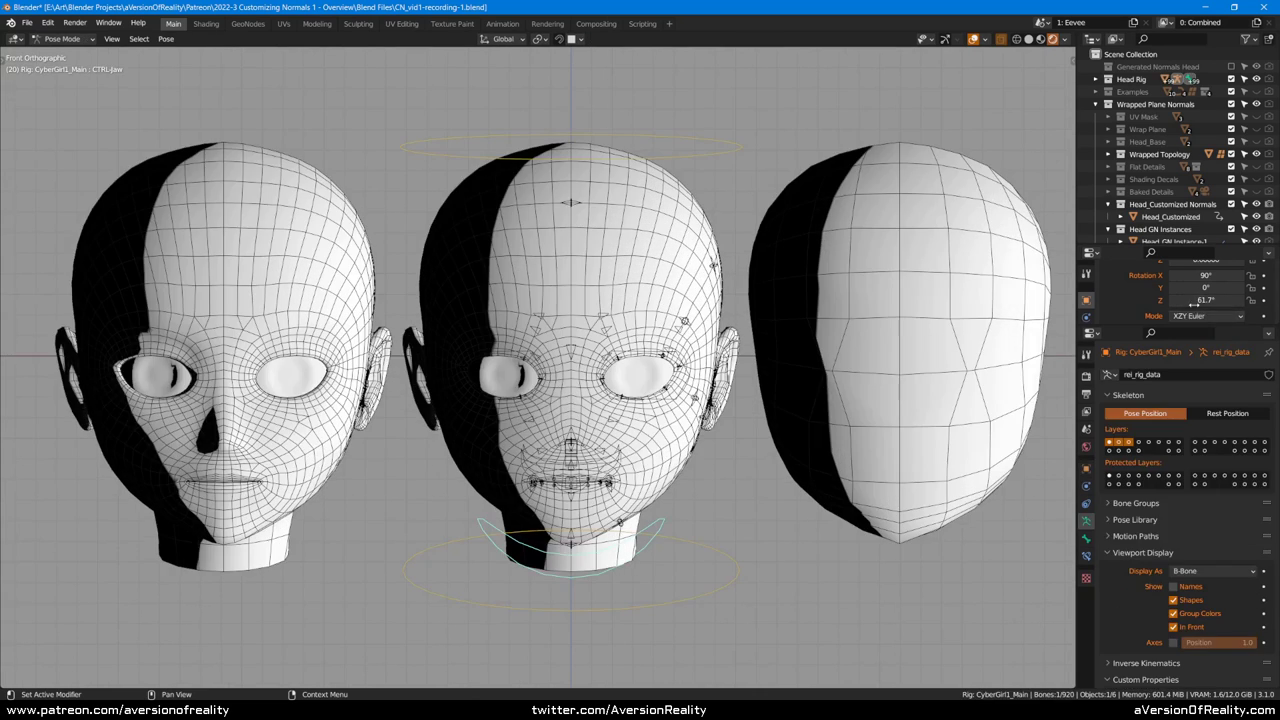
mouse_move(1193, 300)
left_mouse_down()
mouse_move(1256, 300)
mouse_move(1195, 300)
mouse_move(1213, 301)
left_mouse_up()
Step: Rotate the jaw control 31.2° about global X to open the mouths of both detailed heads
scroll(901, 308, "up", 1)
middle_click_drag(768, 330, 826, 334)
key("r")
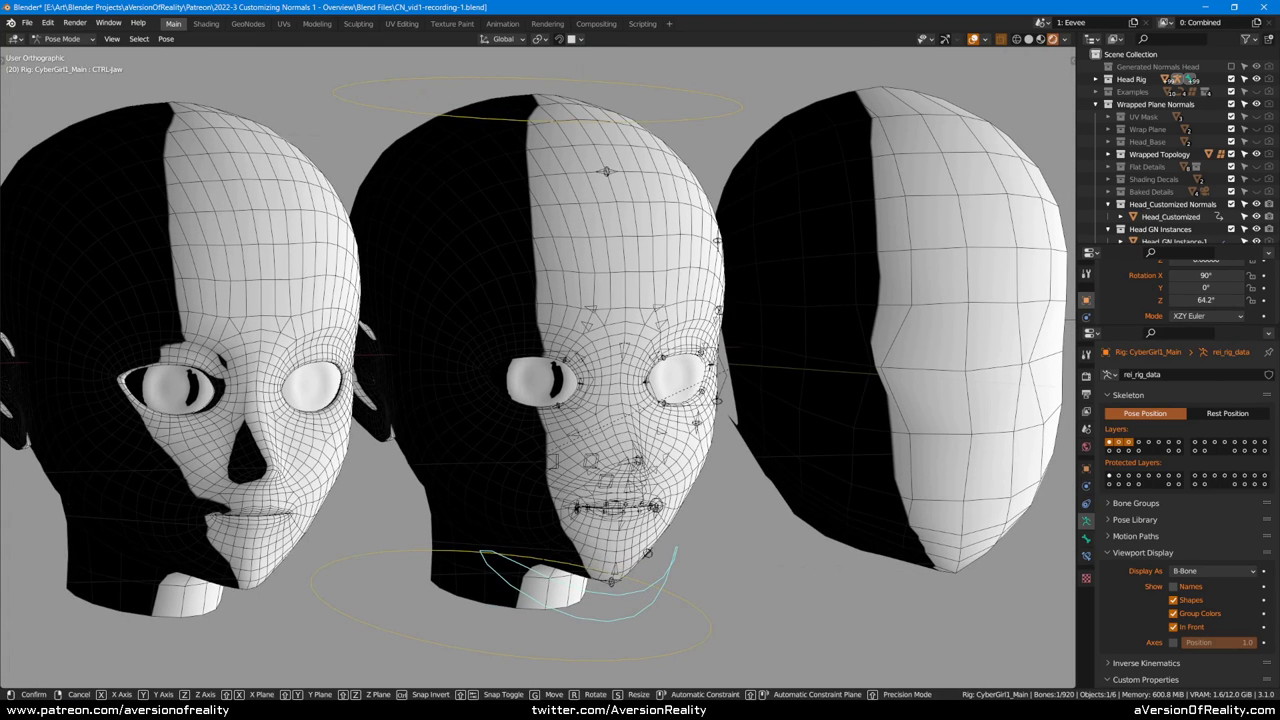
key("x")
left_click(822, 492)
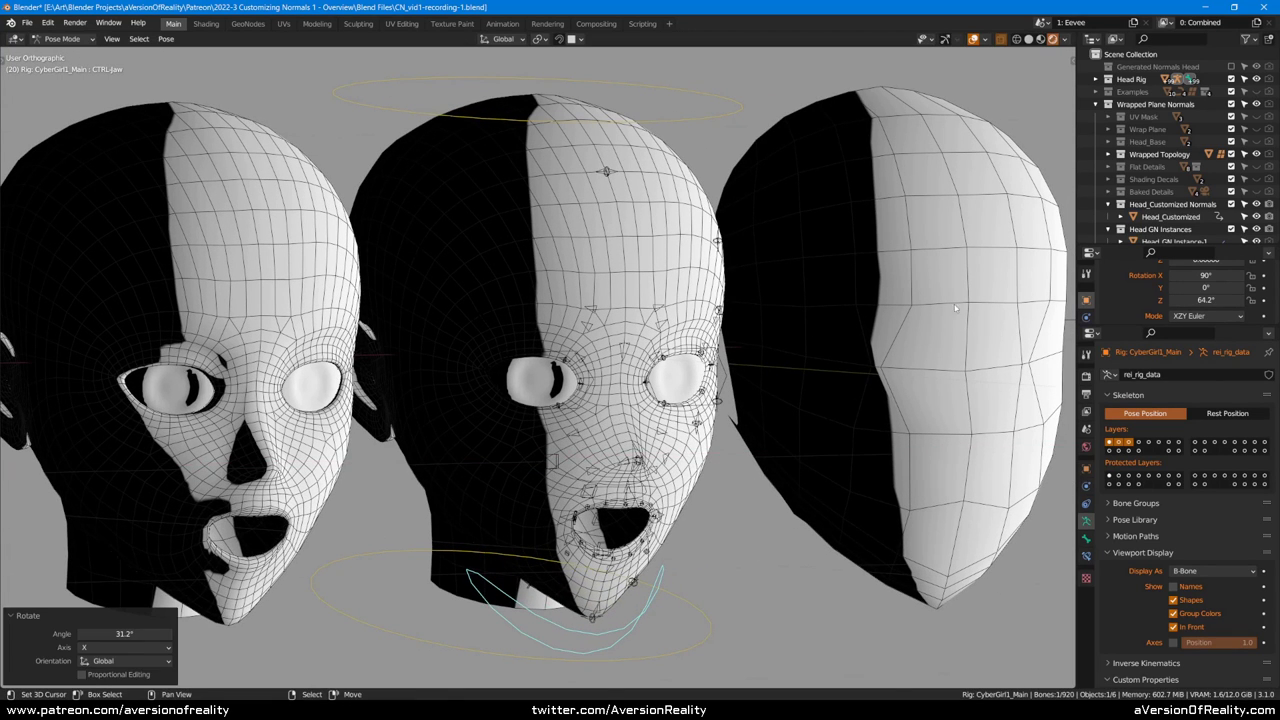
Step: Set the key light's Z rotation to 30.4° to compare the shadow edges on the open-mouthed heads
middle_click_drag(928, 281, 906, 284)
mouse_move(1208, 300)
left_mouse_down()
mouse_move(1222, 300)
mouse_move(1140, 300)
mouse_move(1155, 300)
left_mouse_up()
middle_click_drag(487, 430, 515, 397, "shift")
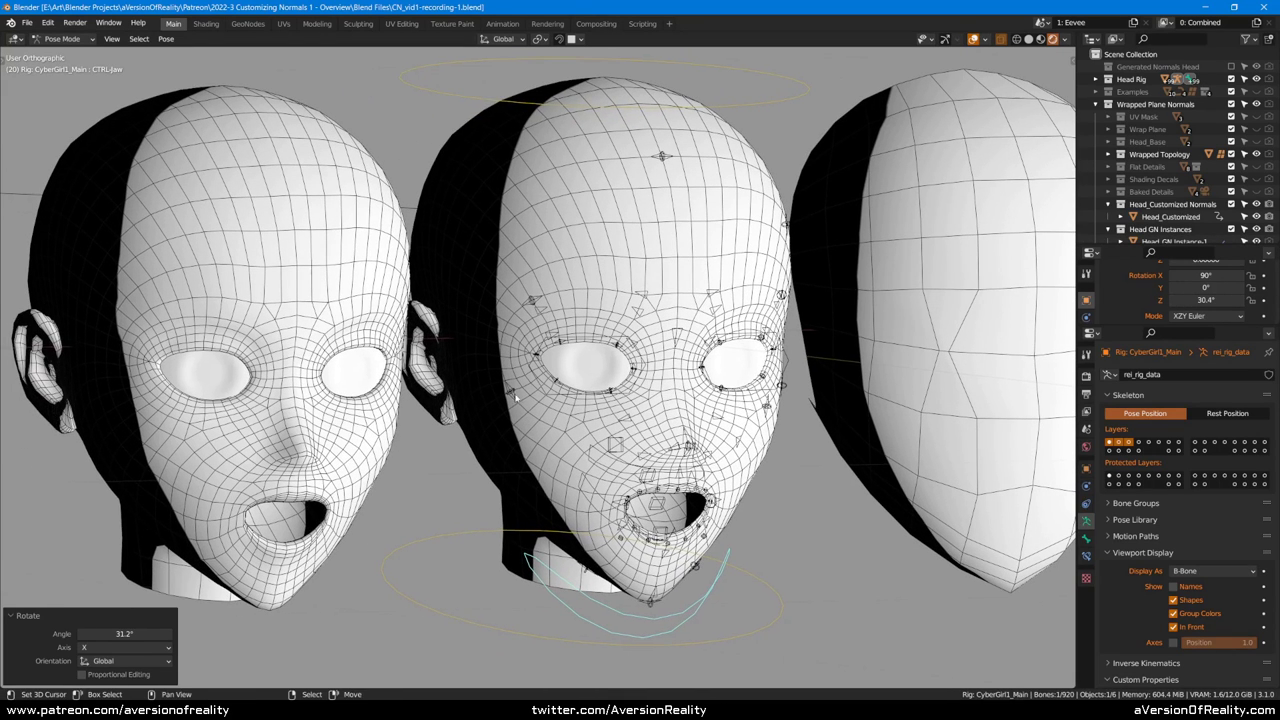
Step: Try moving the right cheekbone control outward from two viewing angles to see how the wrapped topology follows
left_click(515, 393)
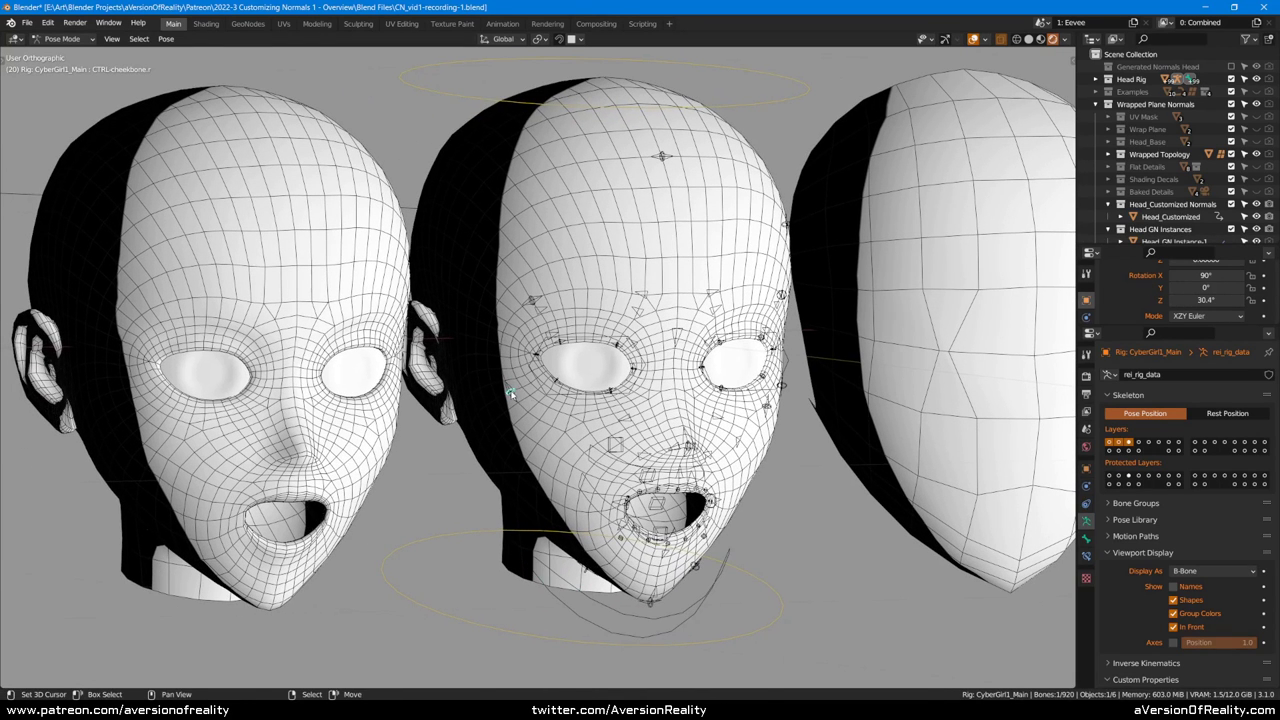
key("g")
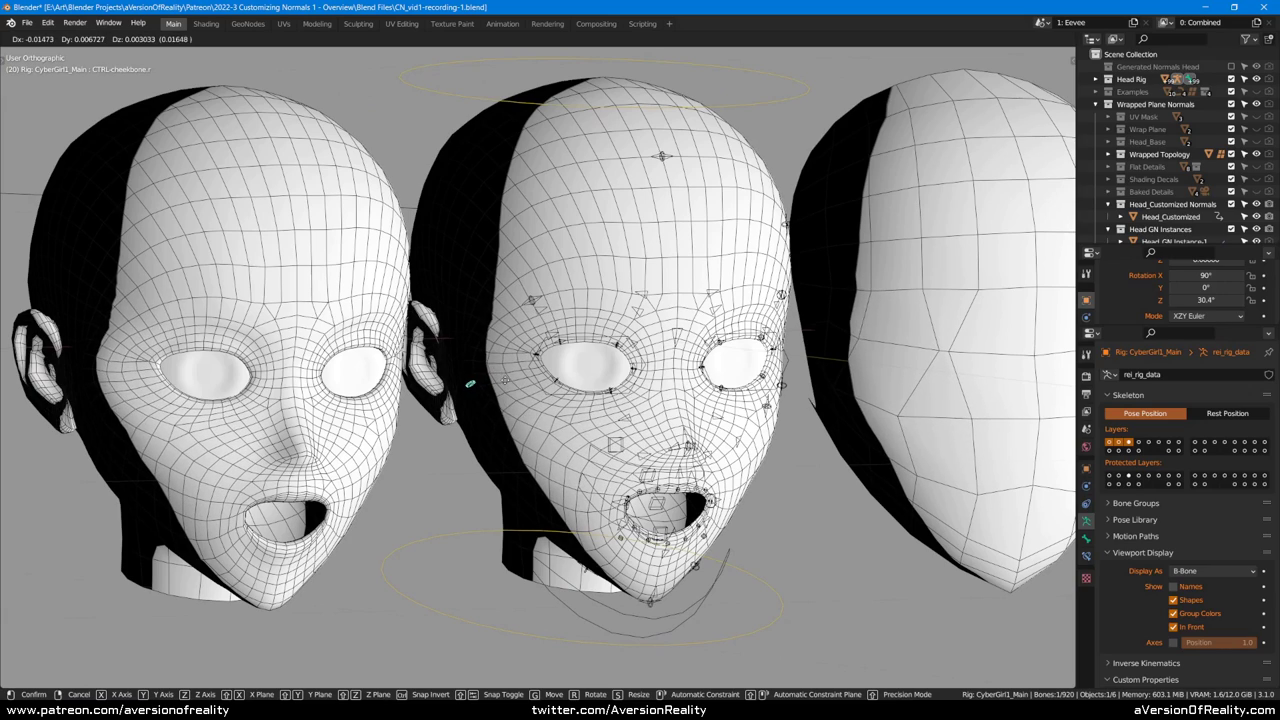
right_click(501, 381)
middle_click_drag(501, 381, 568, 390)
key("g")
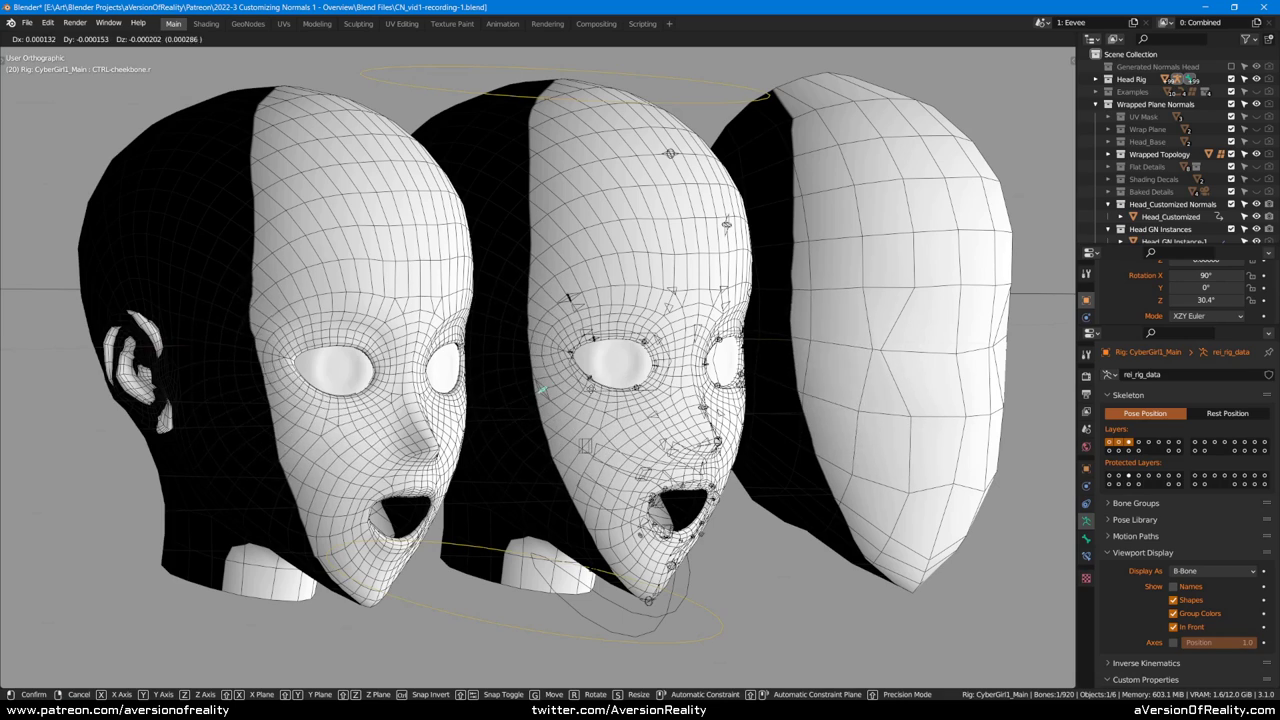
left_click(540, 390)
middle_click_drag(780, 370, 838, 372)
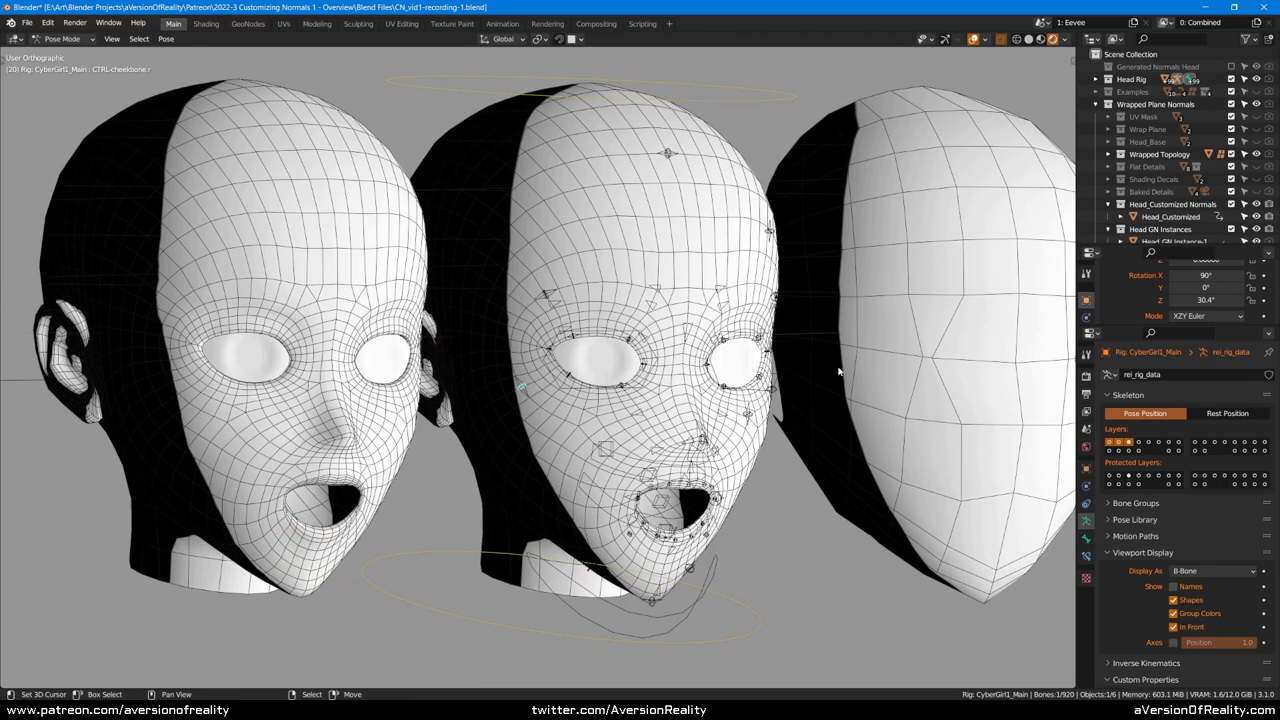
middle_click_drag(905, 322, 670, 644)
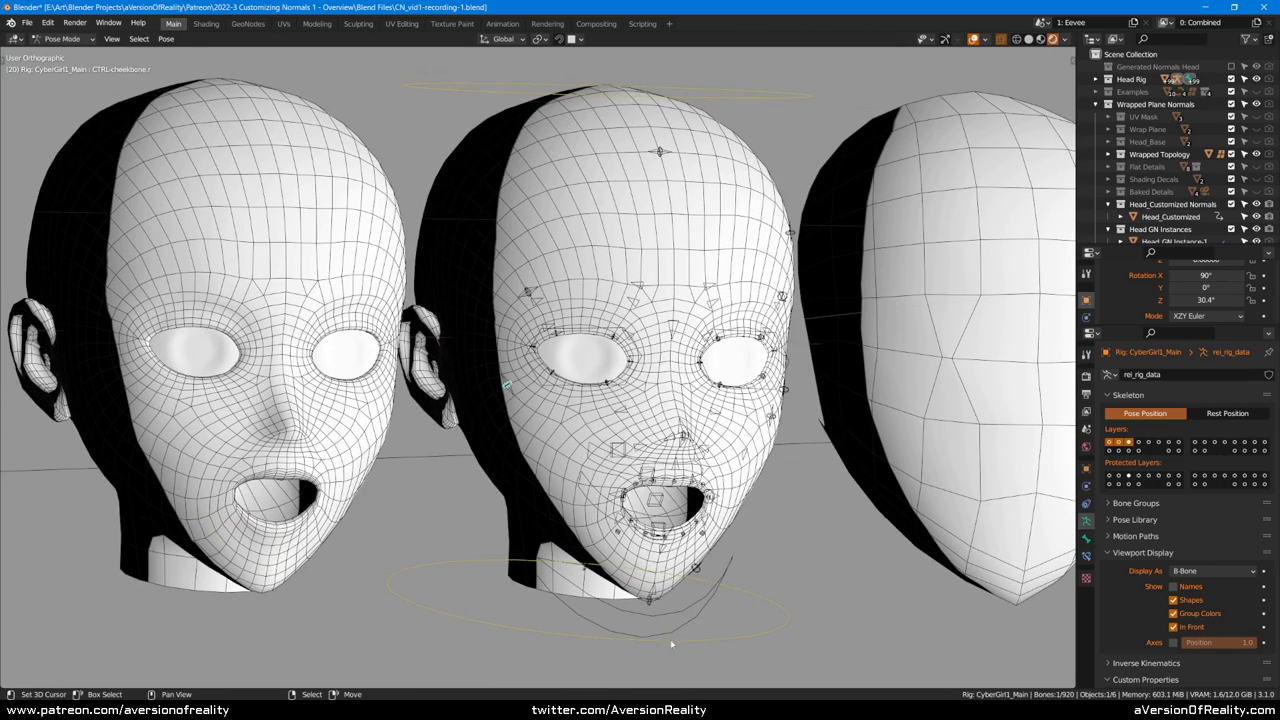
Step: Set the key light's Z rotation to 67.1° and clear the jaw control's rotation with the heads seen from the front
left_click_drag(1205, 300, 1261, 300)
key("KP_1")
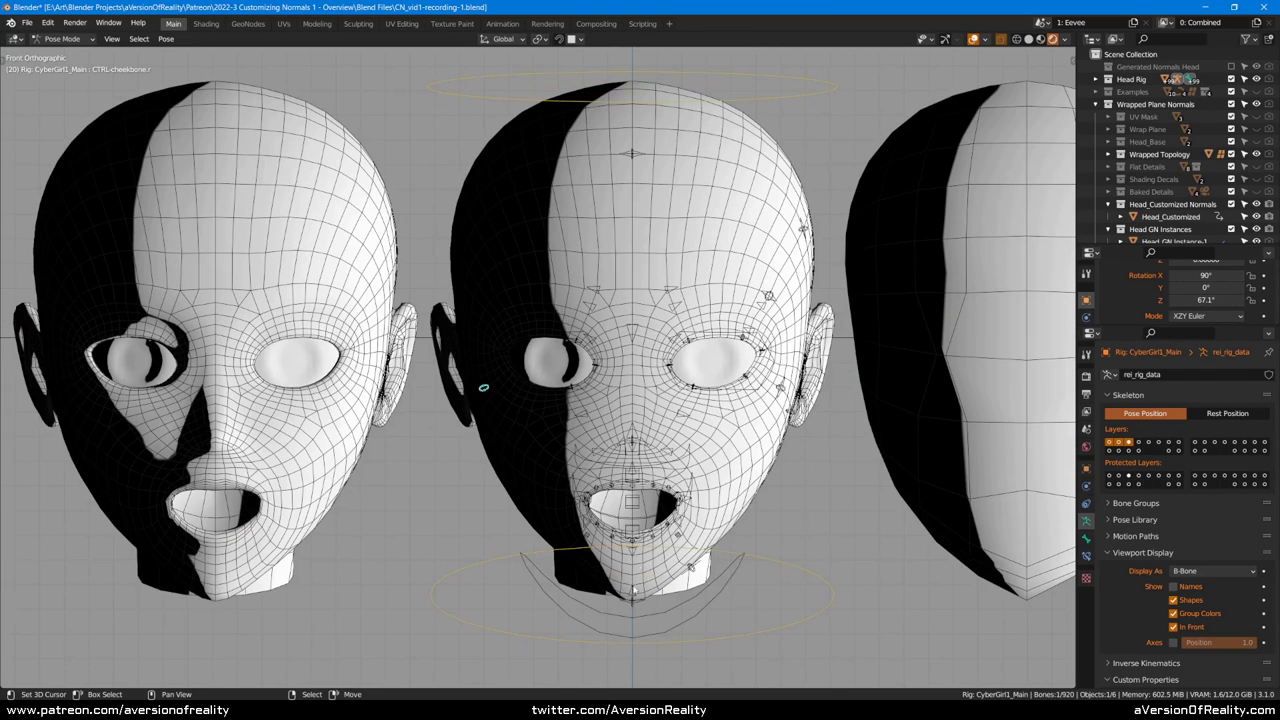
key("alt+r")
Step: Try scaling the right eye-socket control along global Z to check the shadow edge around the eye
left_click(559, 330)
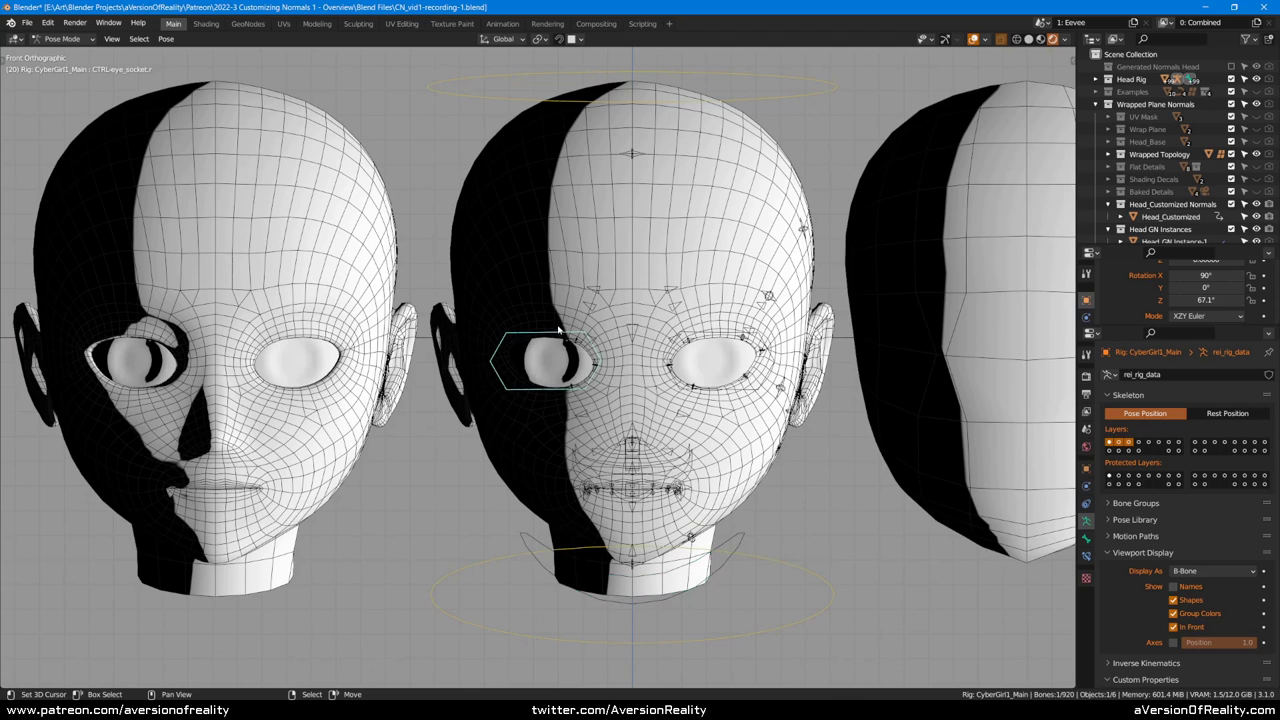
scroll(570, 352, "up", 1)
key("s")
key("z")
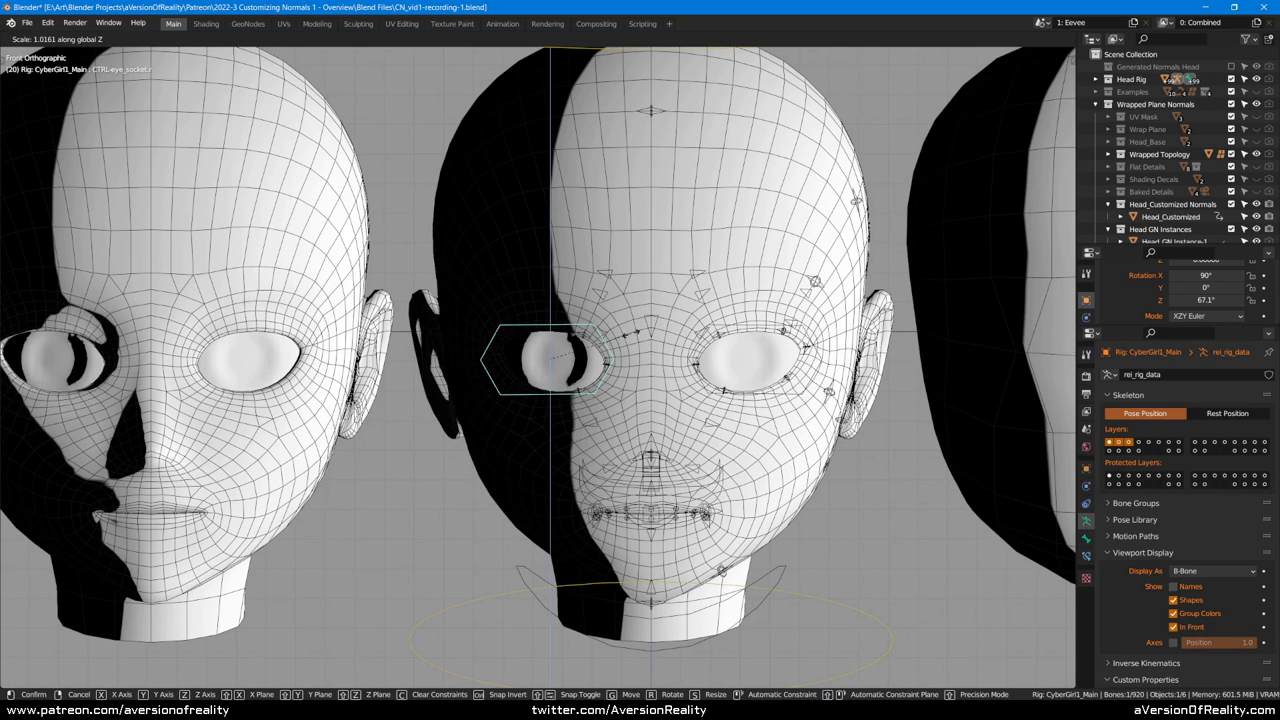
left_click(628, 340)
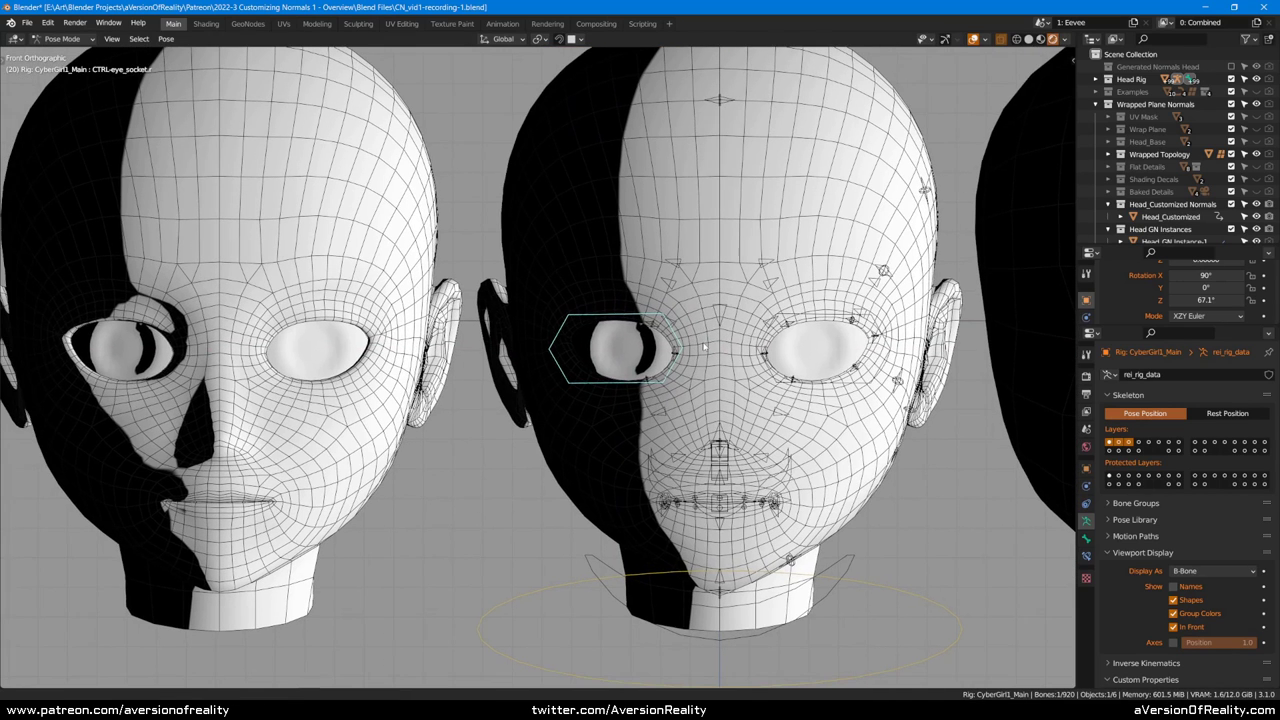
Step: Try scaling the right eye-socket control along global Z and global X to compare how the shadow shapes around both heads' eyes react
middle_click_drag(628, 354, 696, 344, "shift")
key("s")
key("z")
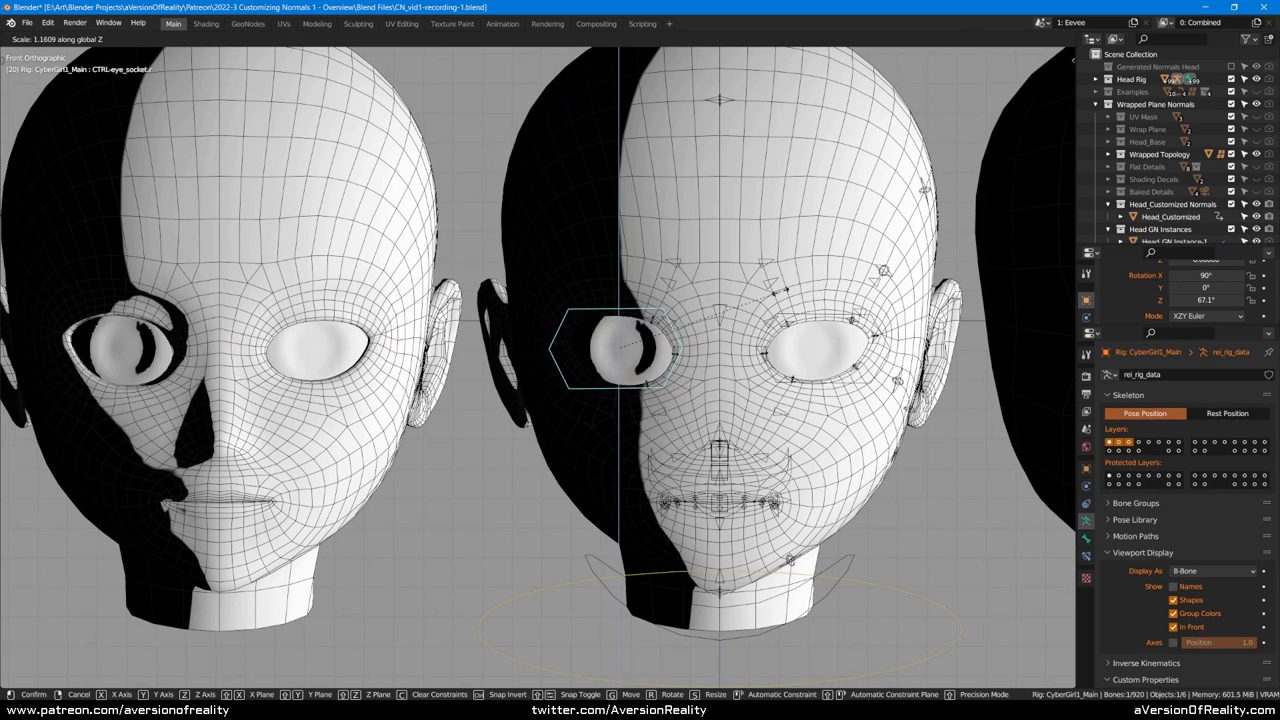
key("Escape")
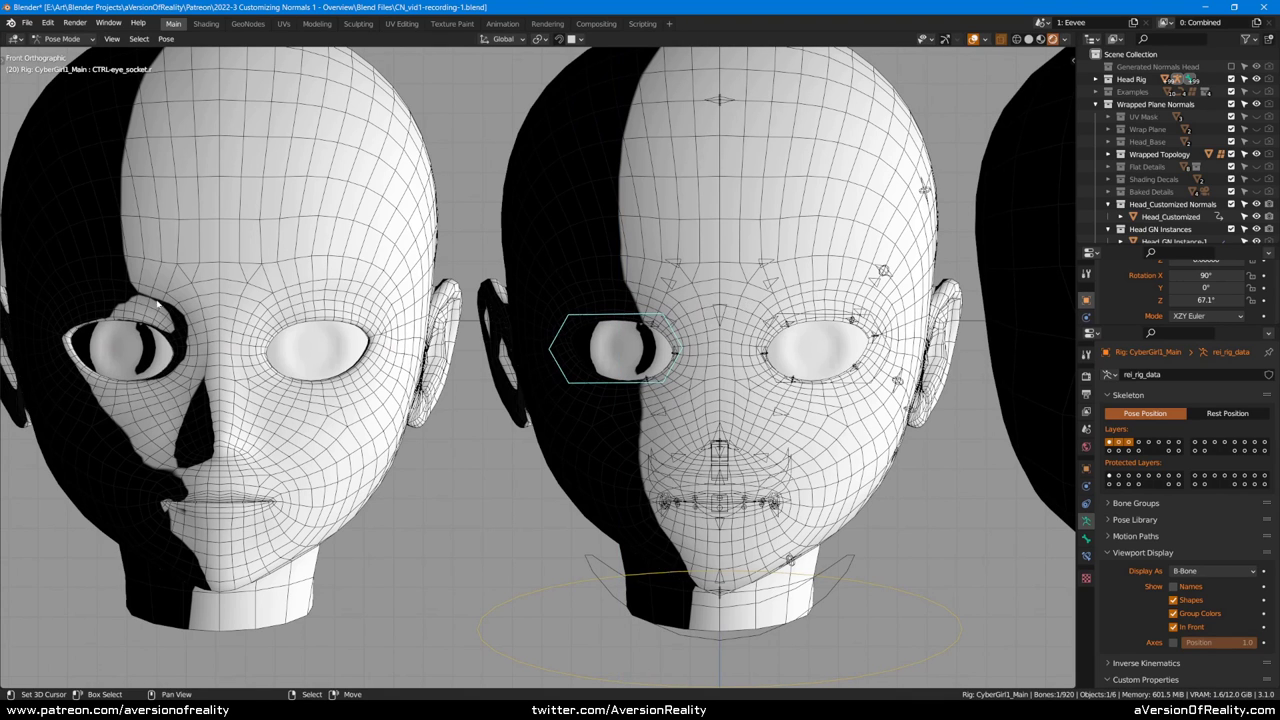
key("s")
key("x")
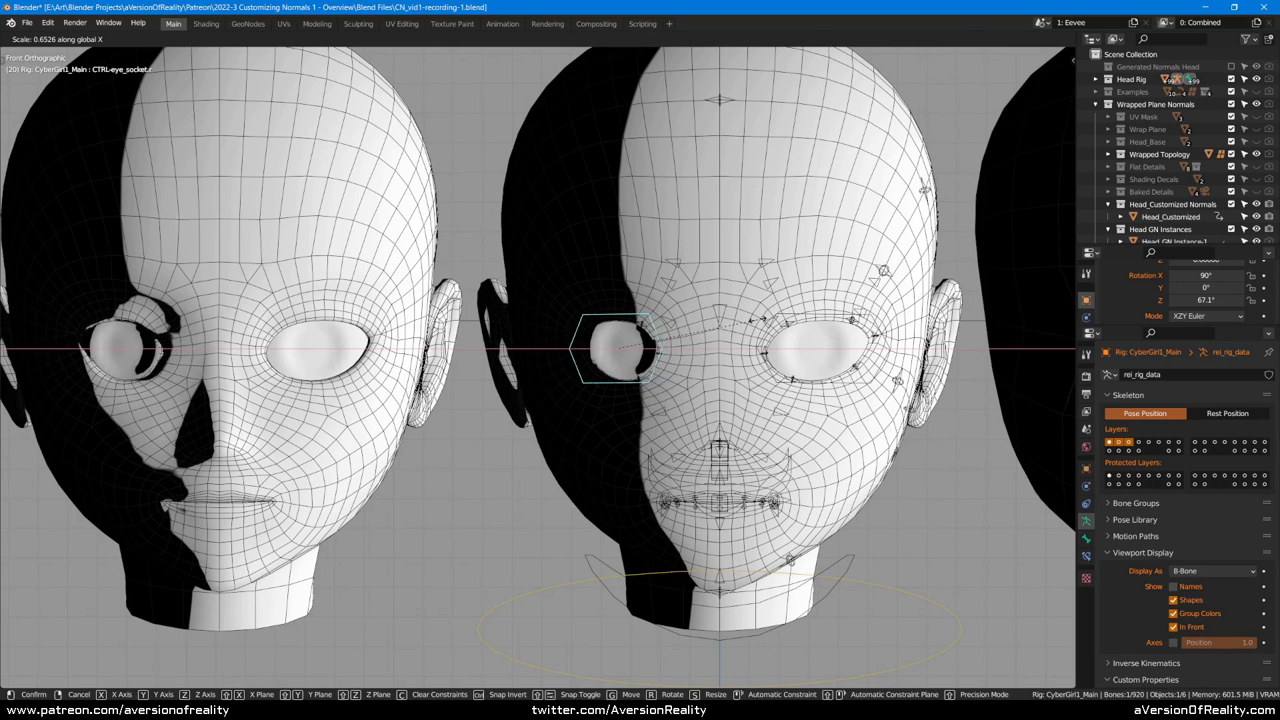
key("z")
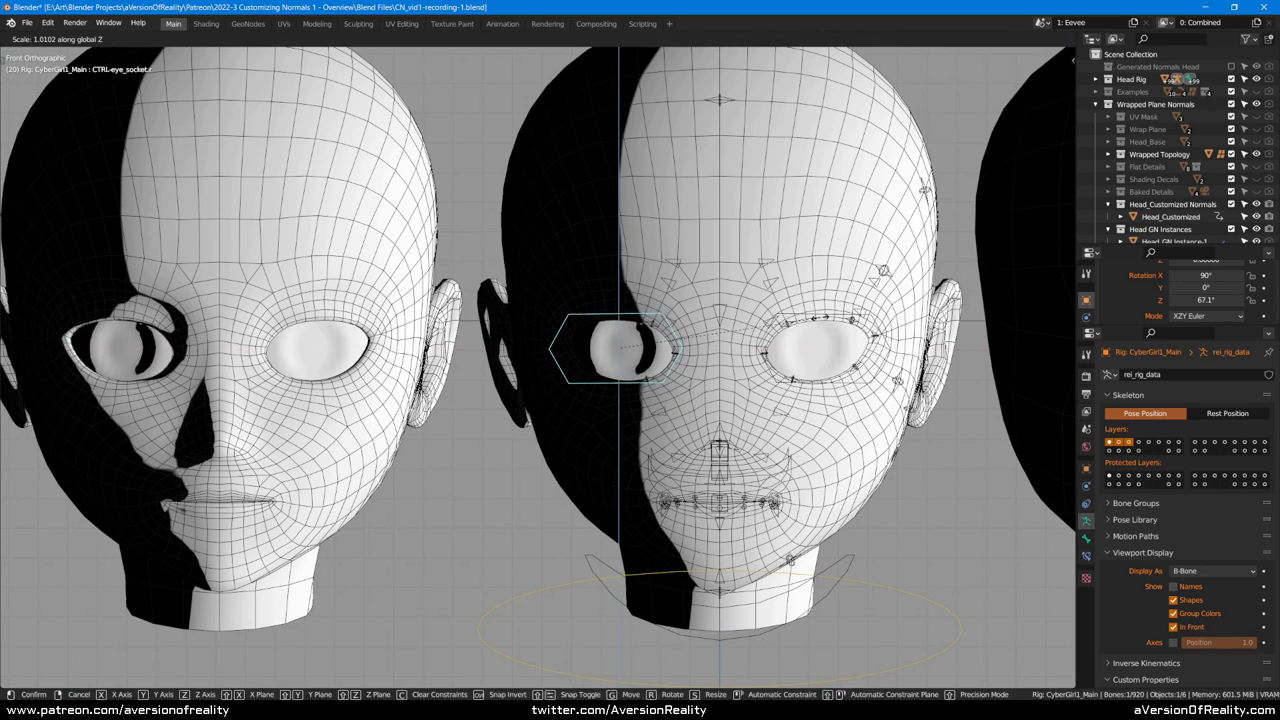
right_click(735, 310)
scroll(905, 255, "down", 2)
middle_click_drag(915, 250, 970, 272)
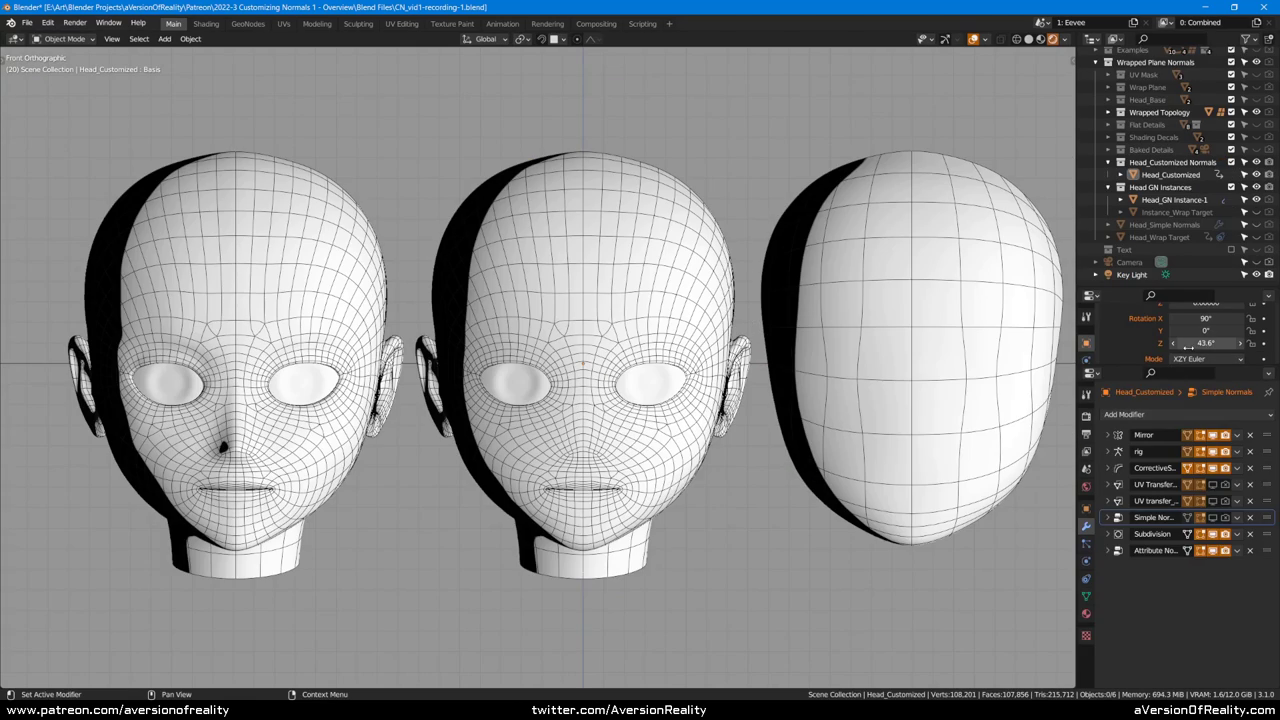
Step: Set the key light's Z rotation to 46.7° to compare the shadow edges on the two heads and the wrapped topology
left_click_drag(1232, 344, 980, 340)
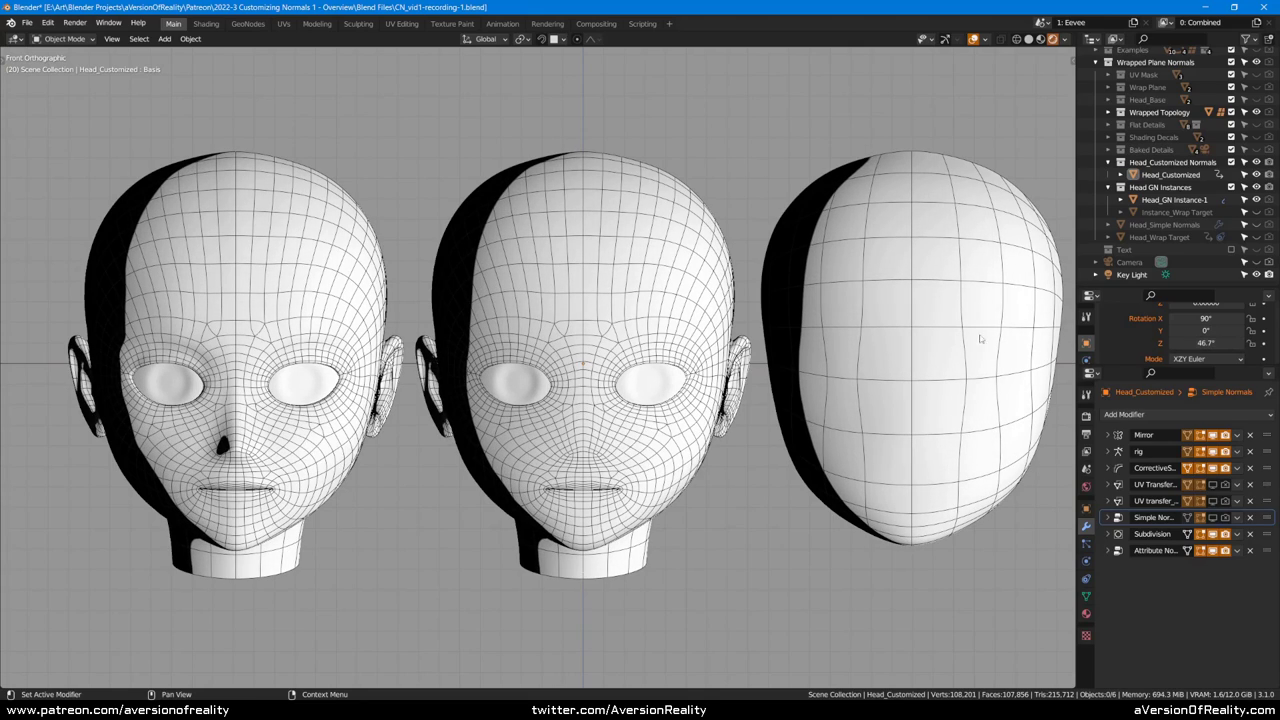
middle_click_drag(886, 269, 912, 295)
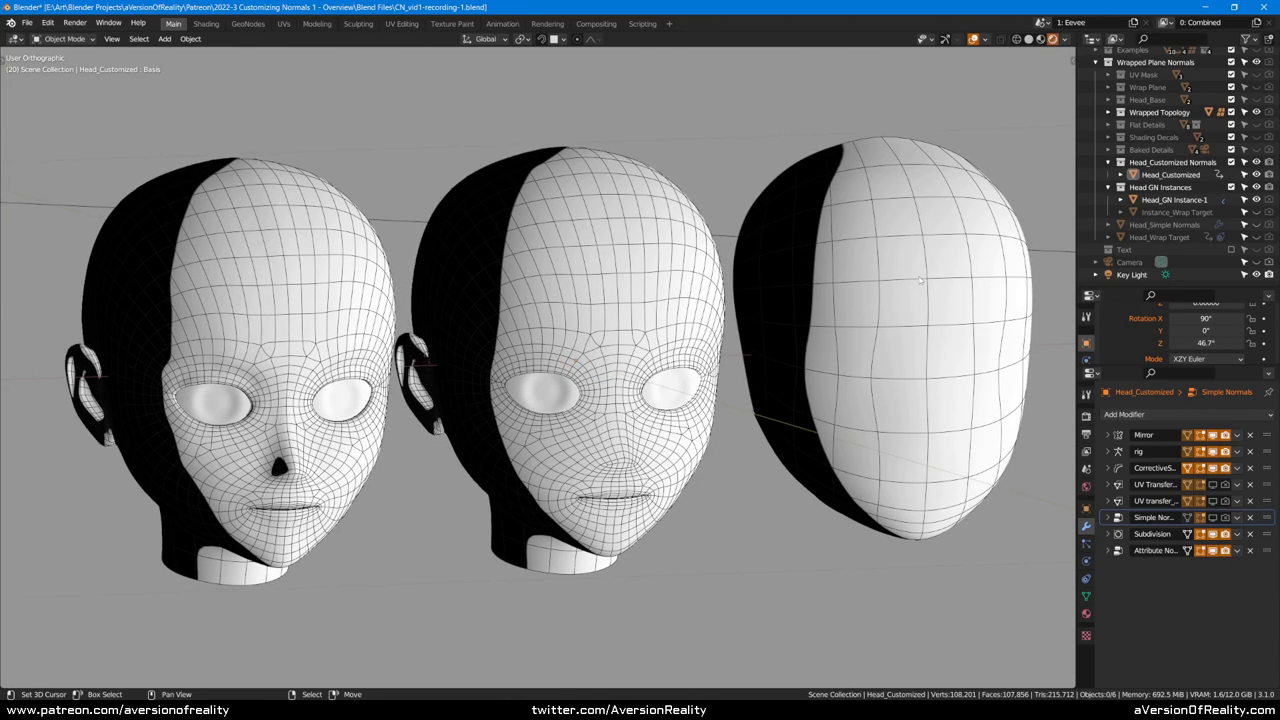
middle_click_drag(922, 281, 898, 295)
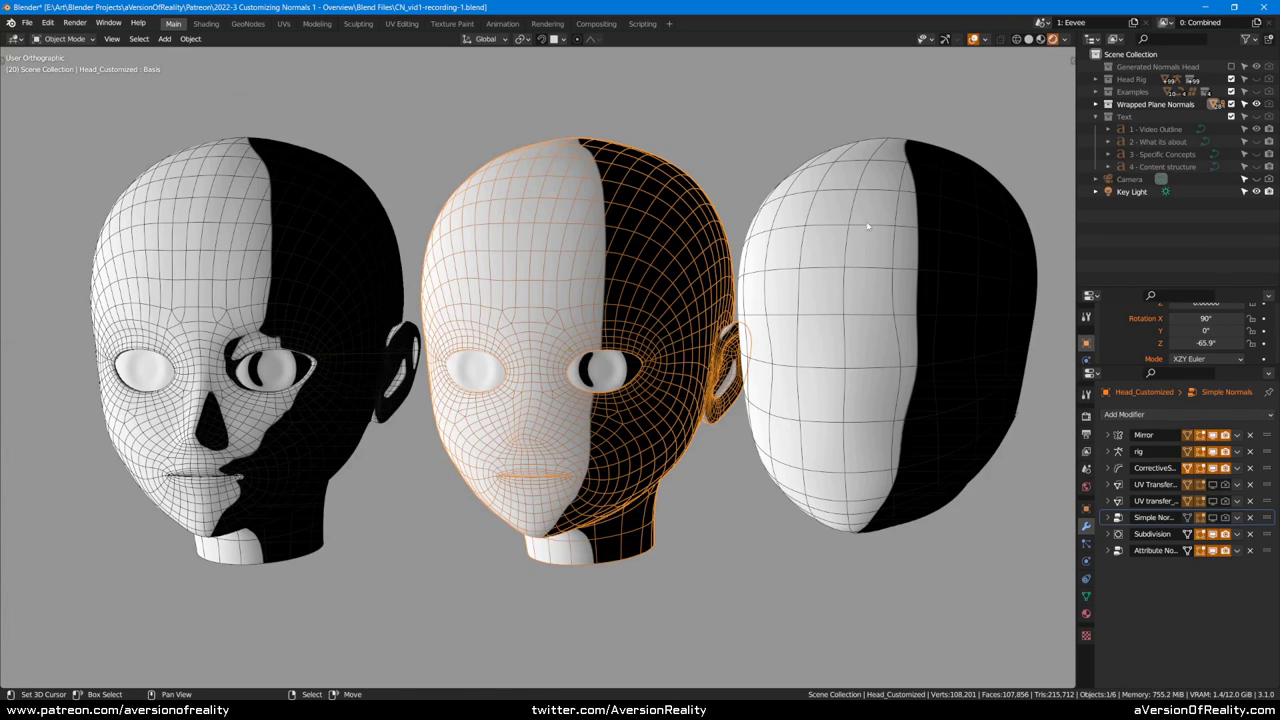
Step: Select the wrapped face topology and examine its modifier stack and shadow edge from an angle and from the front
middle_click_drag(868, 226, 884, 226, "shift")
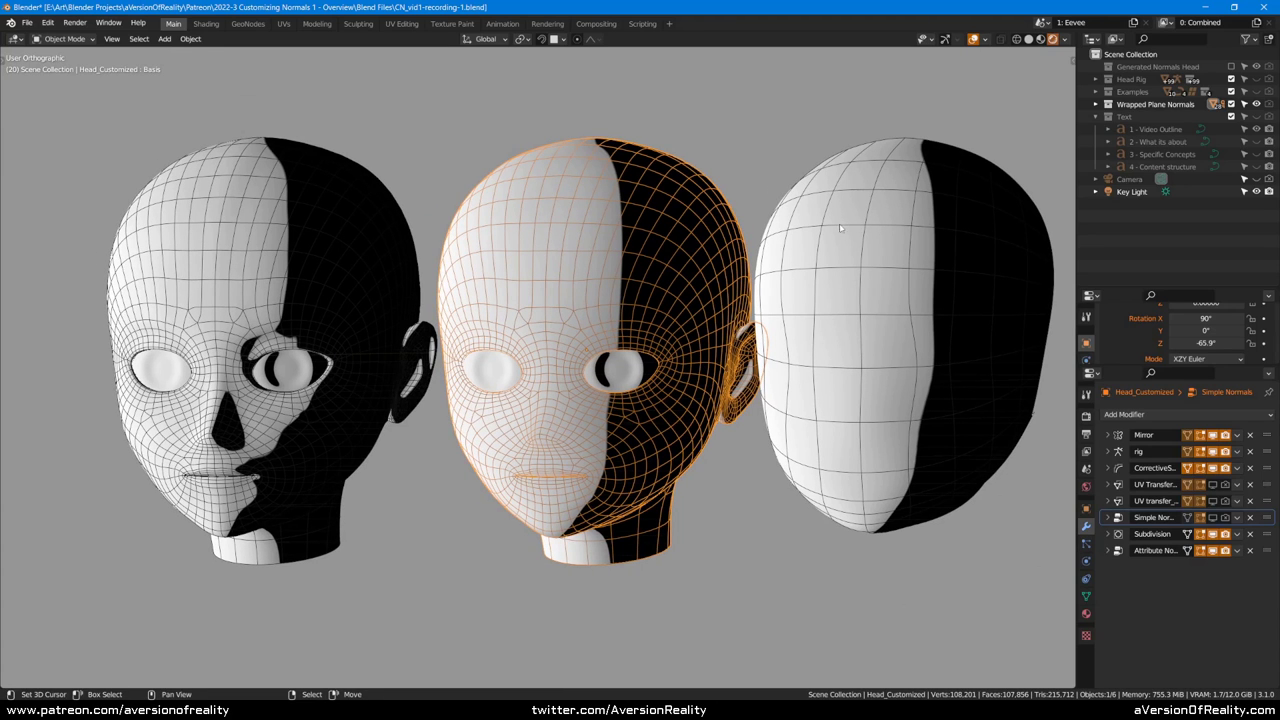
mouse_move(842, 229)
middle_mouse_down()
mouse_move(812, 237)
mouse_move(864, 238)
mouse_move(803, 238)
middle_mouse_up()
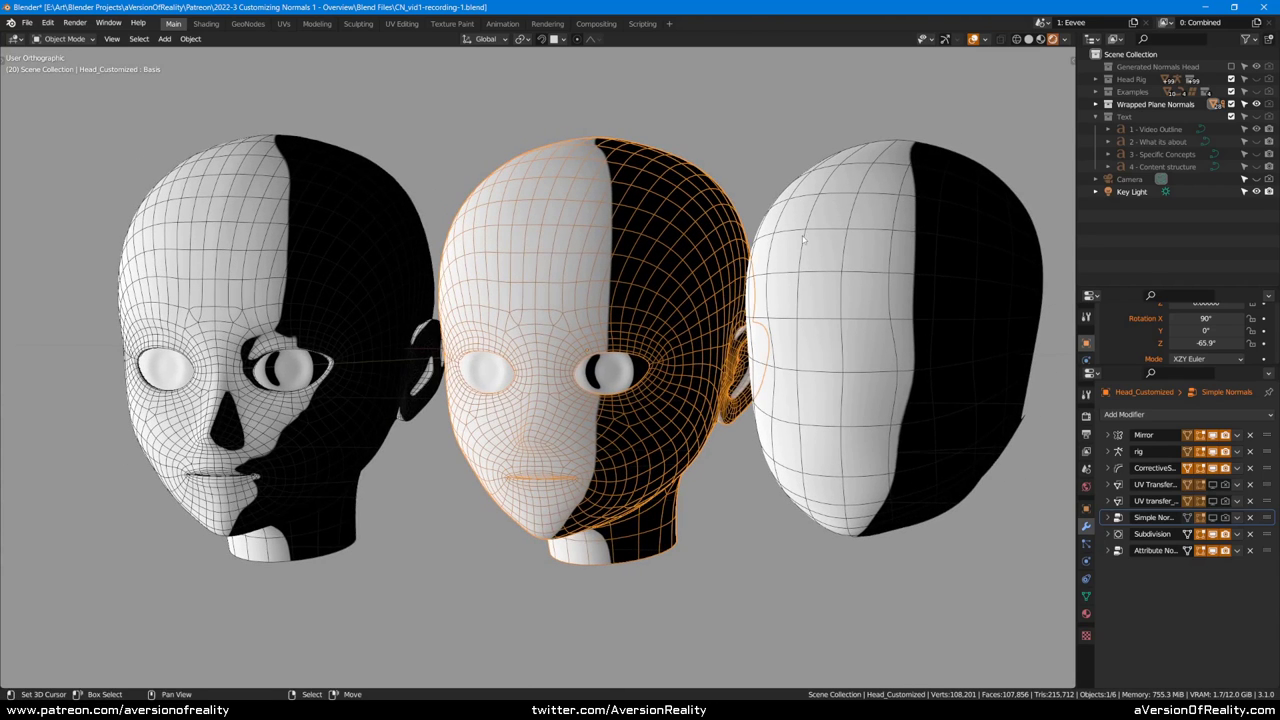
left_click(925, 247)
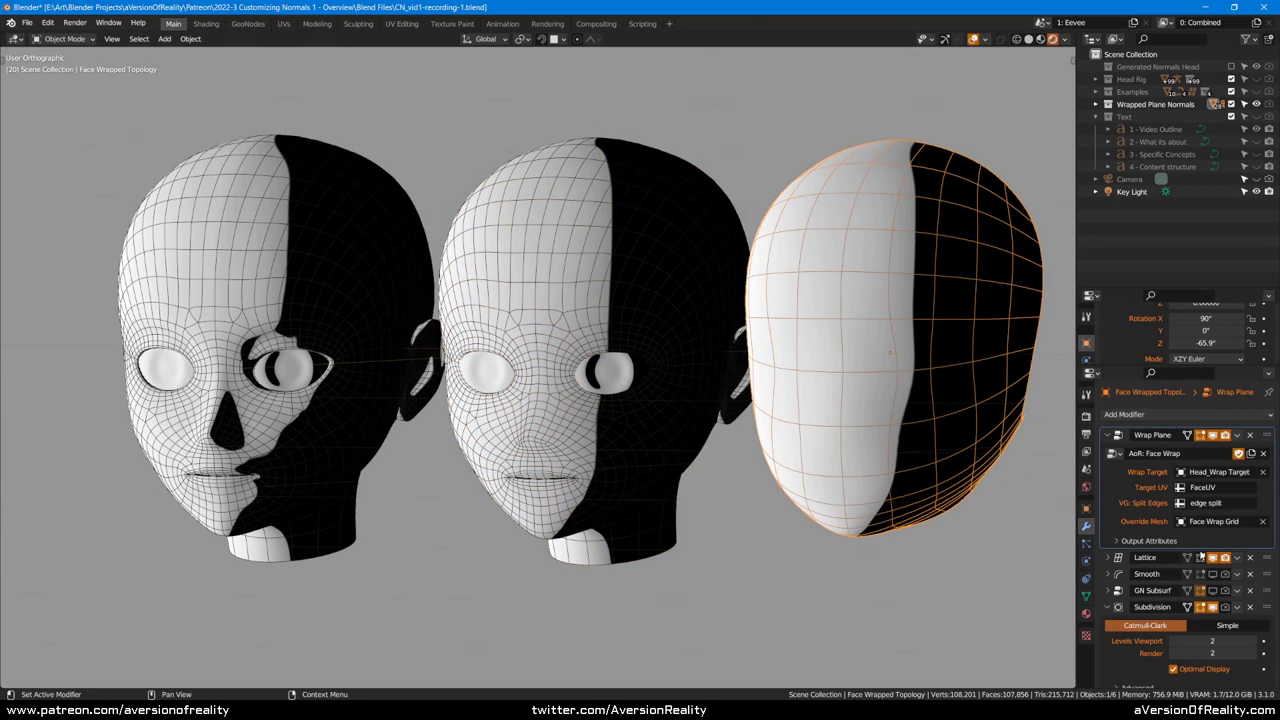
scroll(1198, 581, "down", 1)
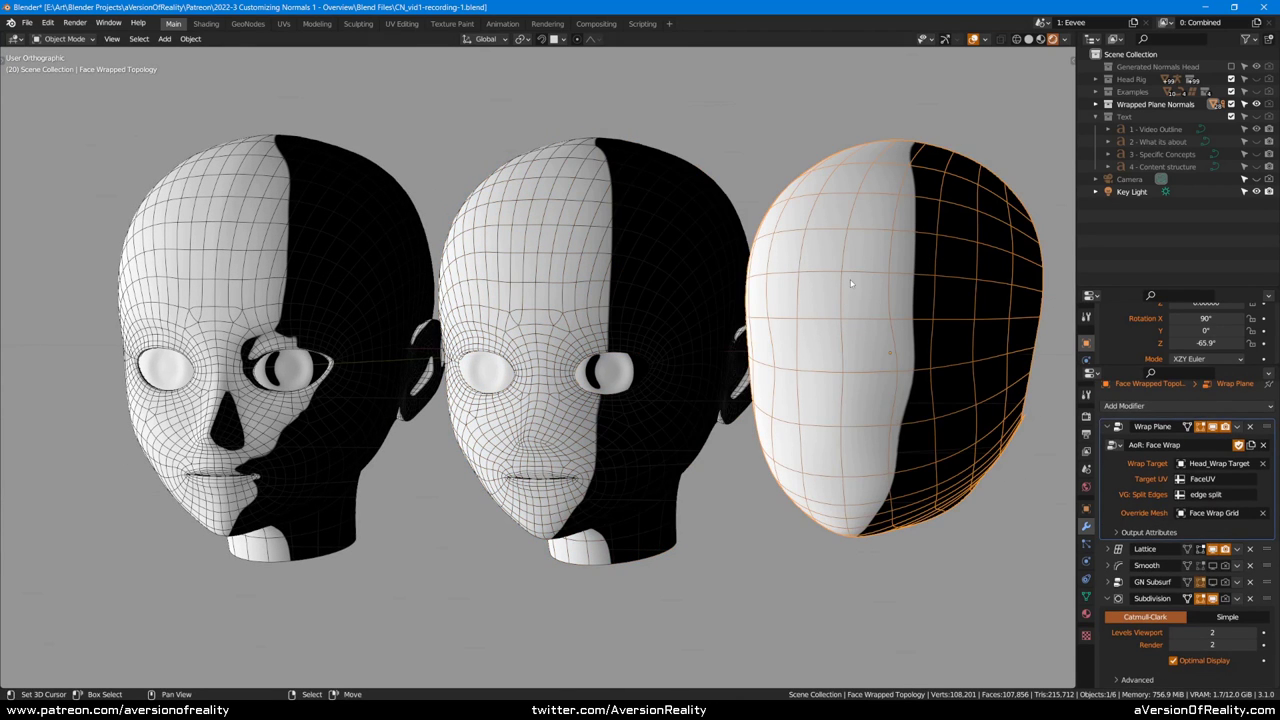
middle_click_drag(819, 268, 886, 272)
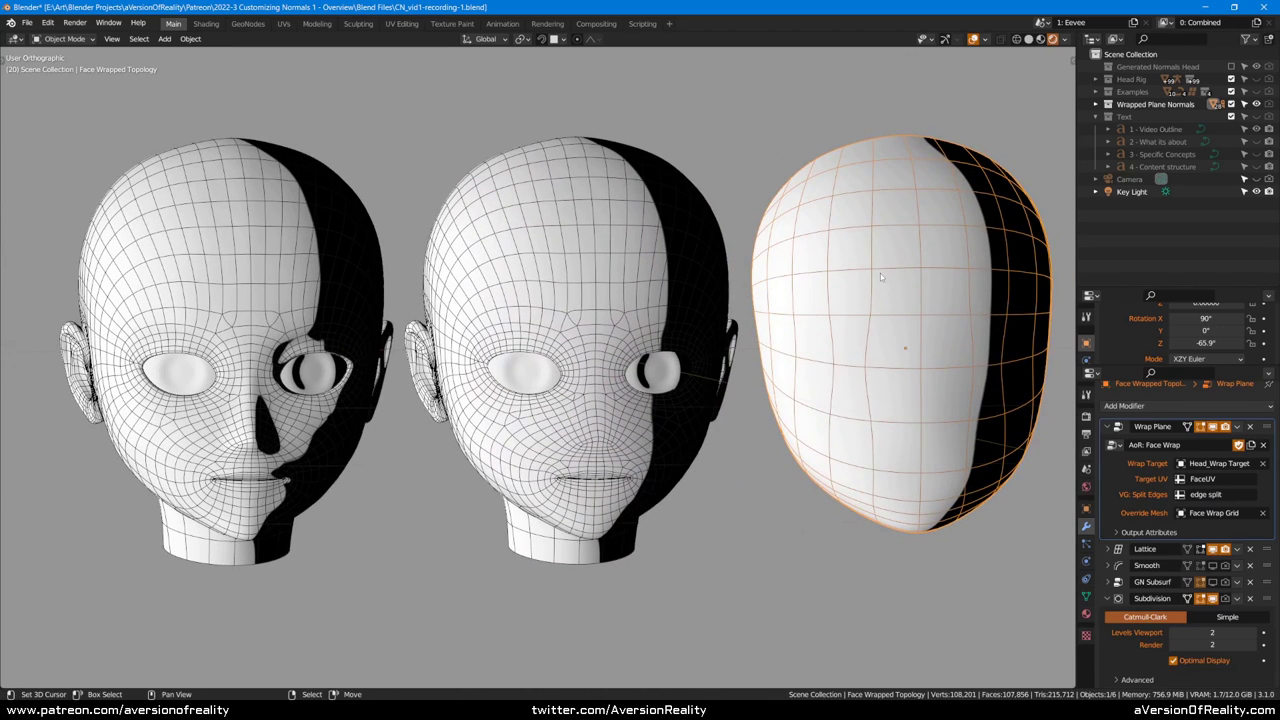
key("KP_1")
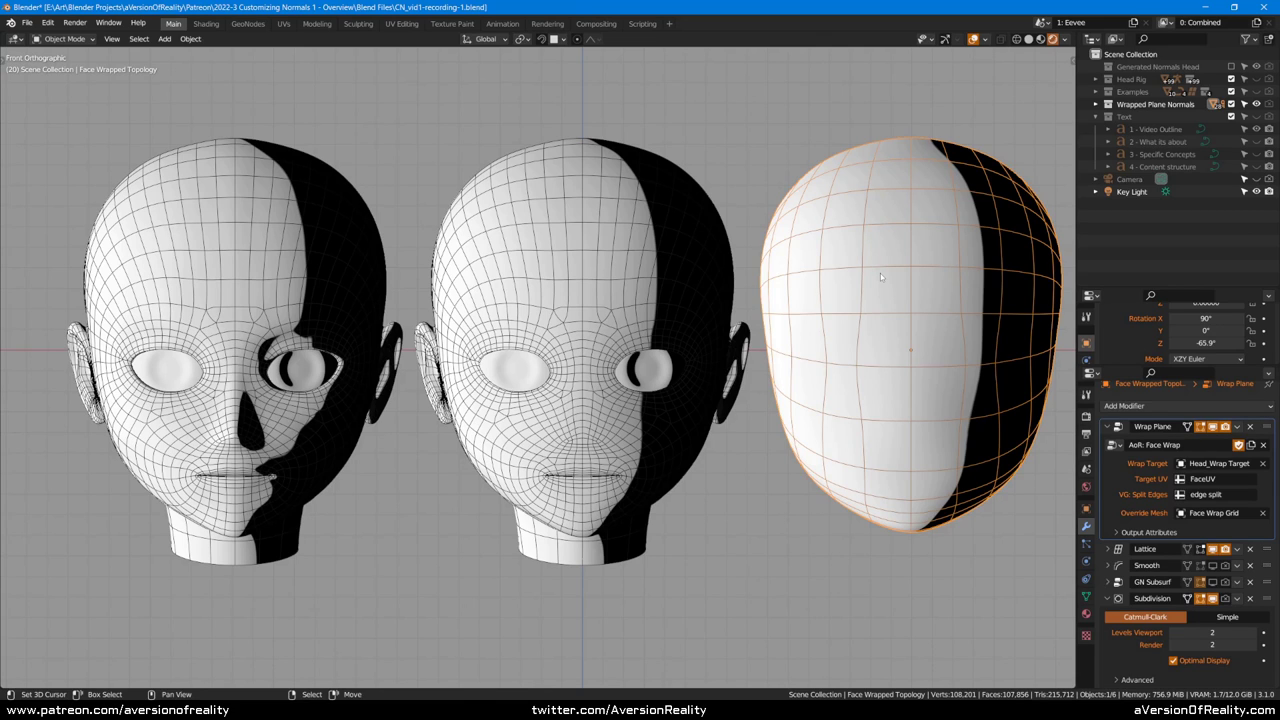
left_click(678, 255)
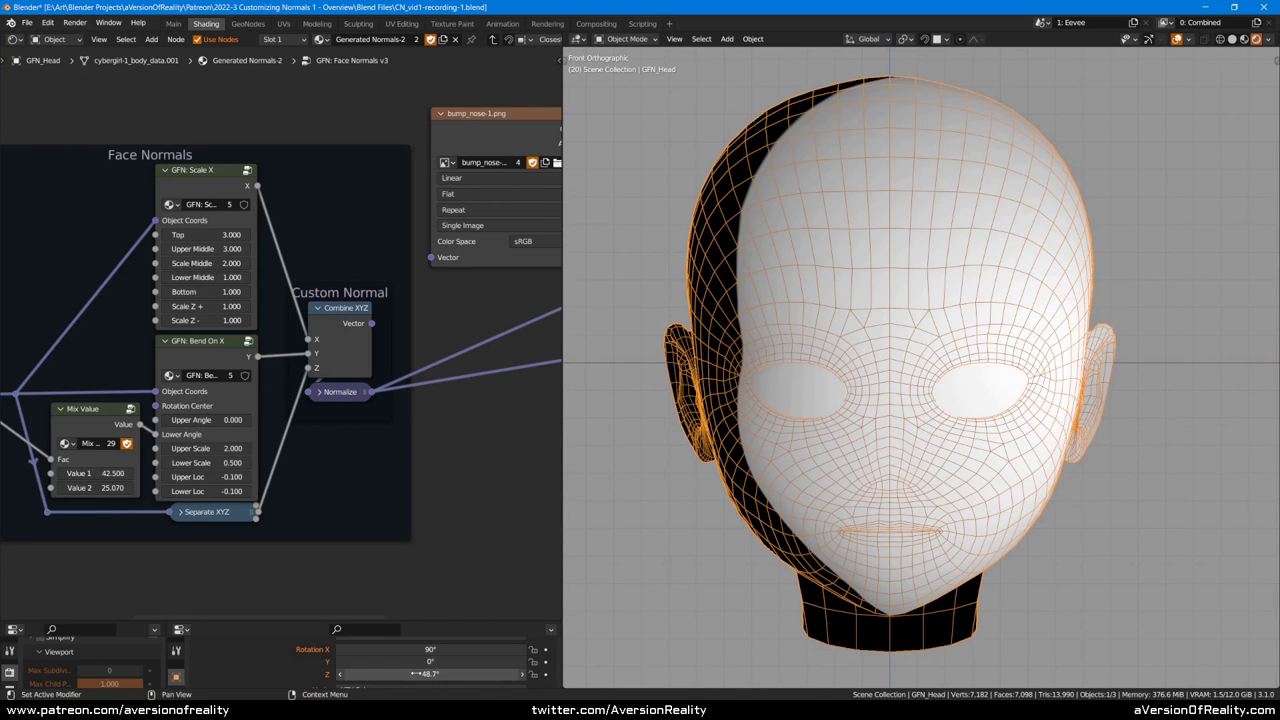
Step: Vary the key light's Z rotation between 33.6° and 49.3° to check the shadow edge produced by the Face Normals nodes
mouse_move(418, 674)
left_mouse_down()
mouse_move(490, 673)
mouse_move(400, 686)
left_mouse_up()
middle_click_drag(460, 538, 526, 512)
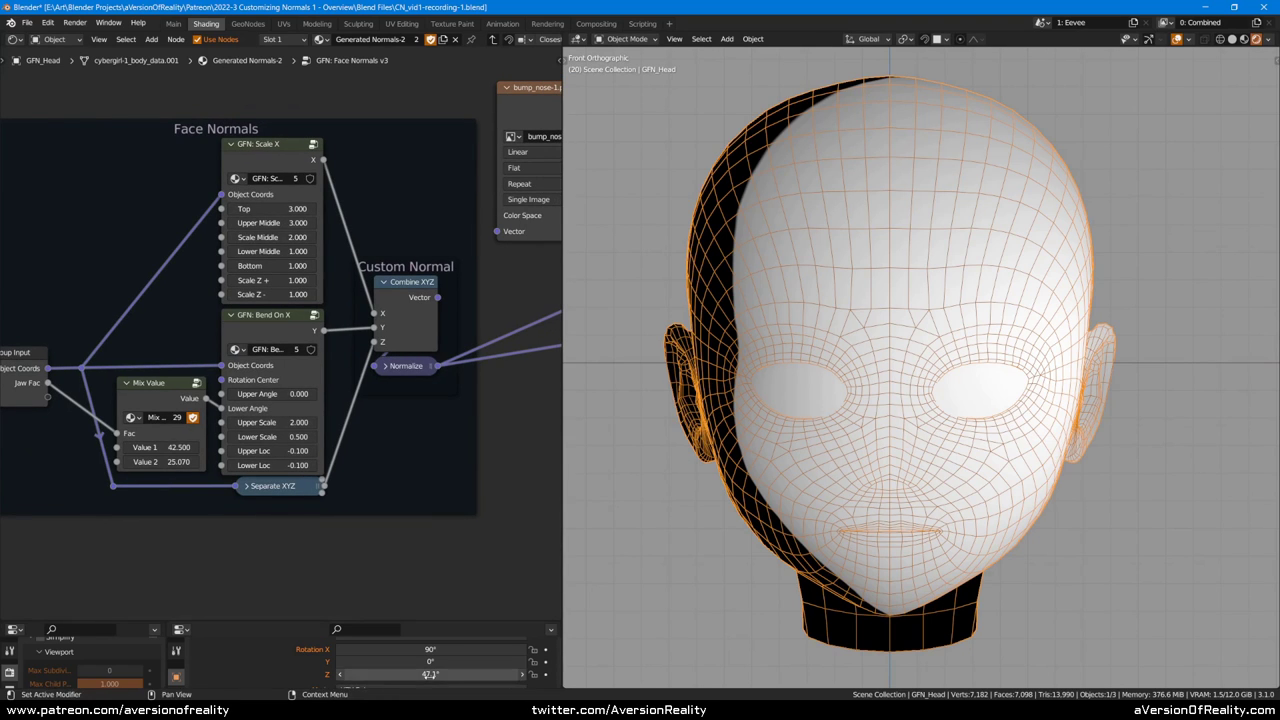
scroll(525, 560, "down", 2)
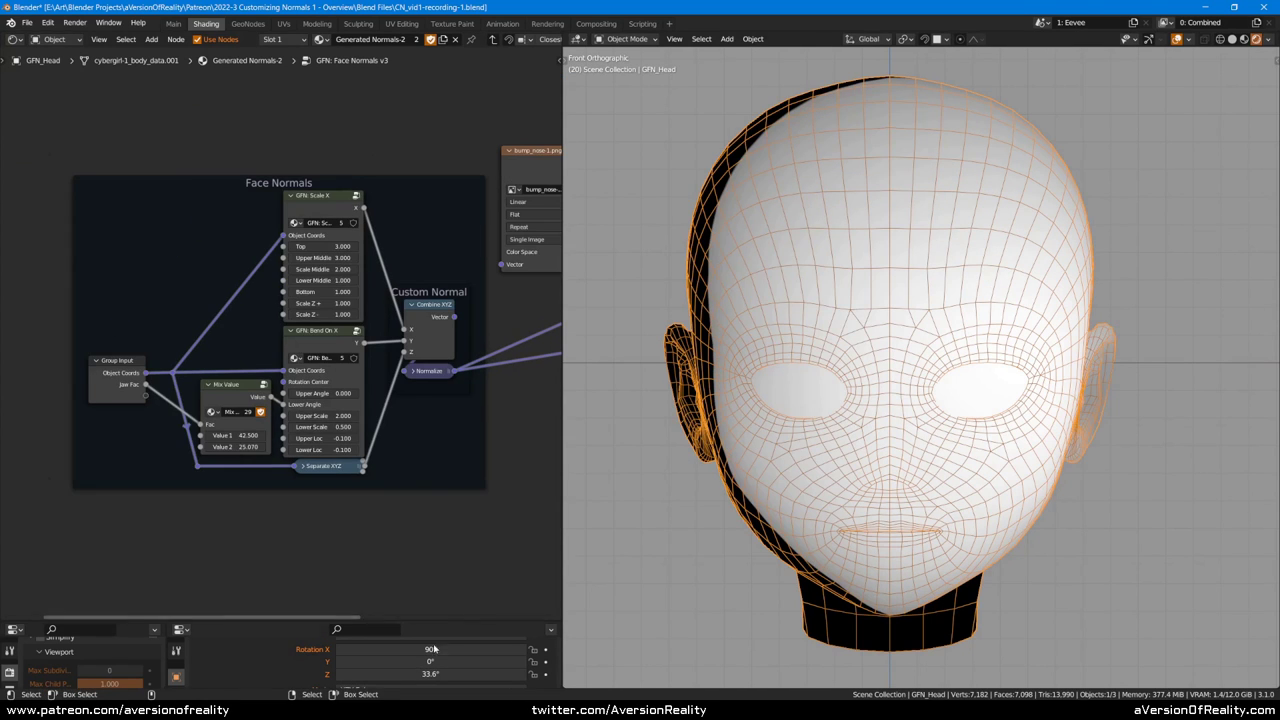
mouse_move(432, 674)
left_mouse_down()
mouse_move(411, 675)
mouse_move(476, 679)
mouse_move(453, 685)
left_mouse_up()
middle_click_drag(497, 522, 481, 528)
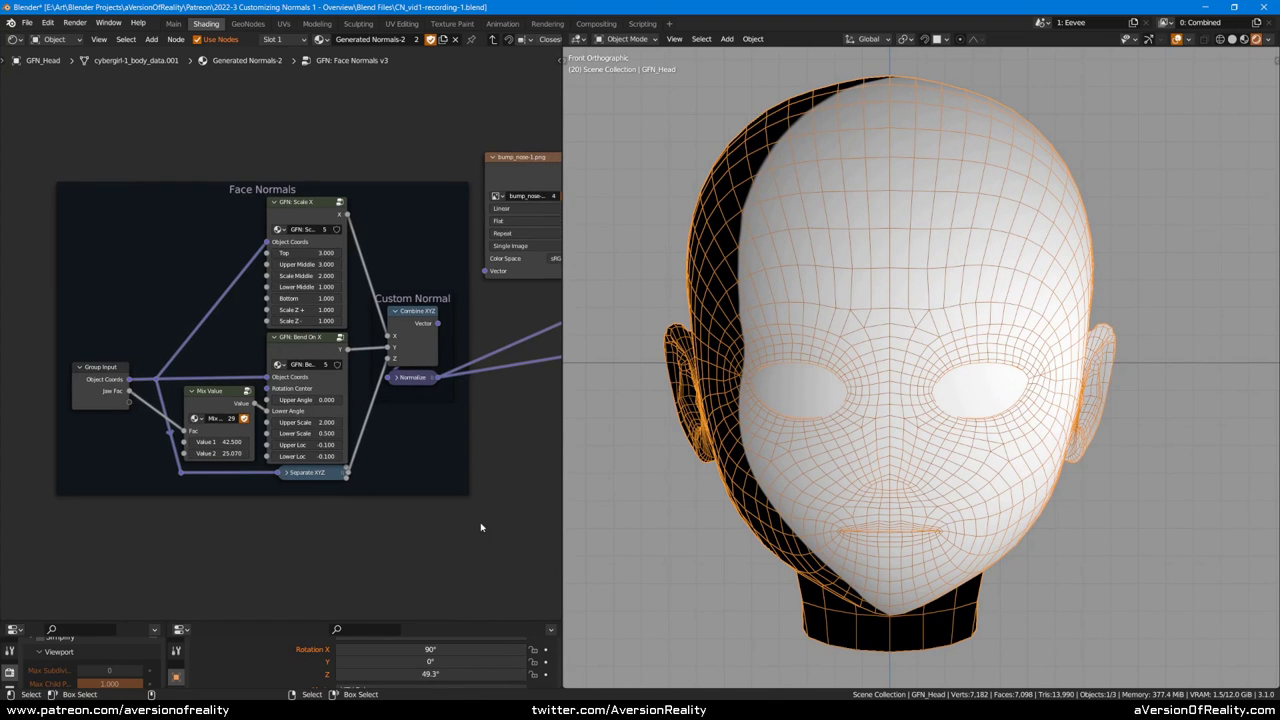
left_click_drag(438, 673, 426, 673)
middle_click_drag(499, 519, 448, 525)
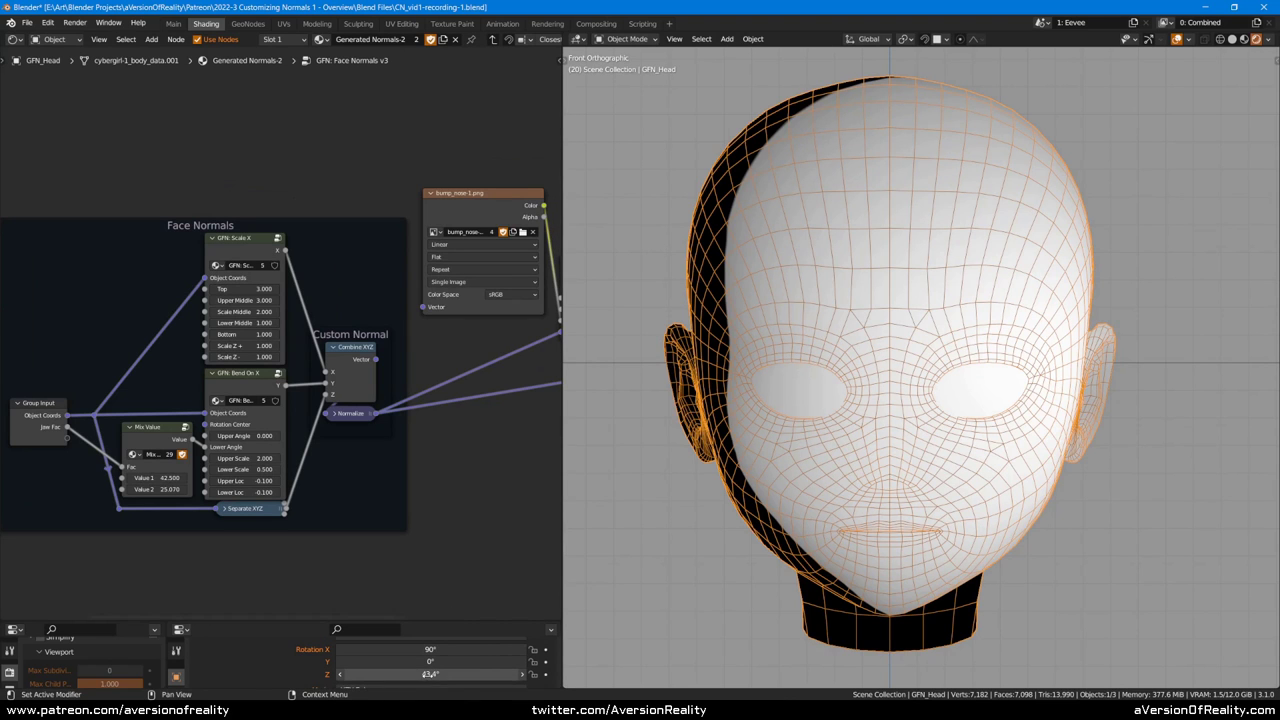
Step: Sweep the key light's Z rotation through 81.2°, 42.1° and 113°, and leave it at 79.1°
left_click_drag(451, 675, 518, 673)
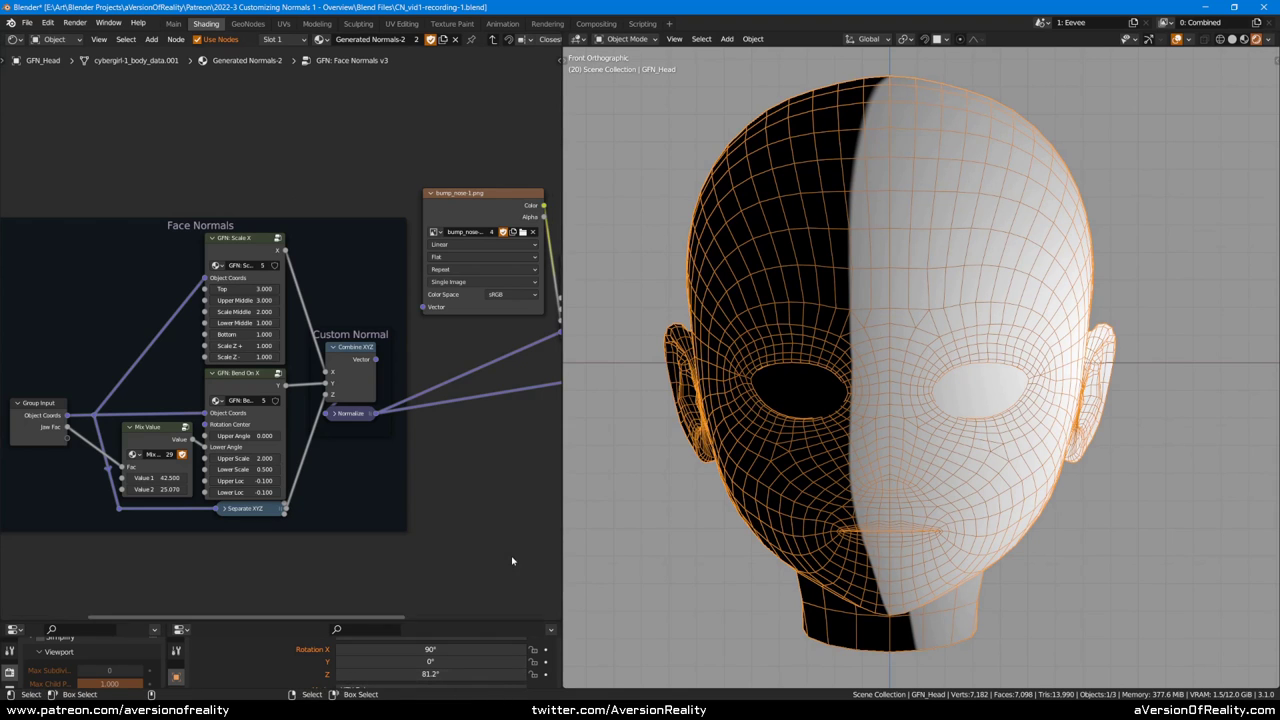
middle_click_drag(510, 539, 321, 542)
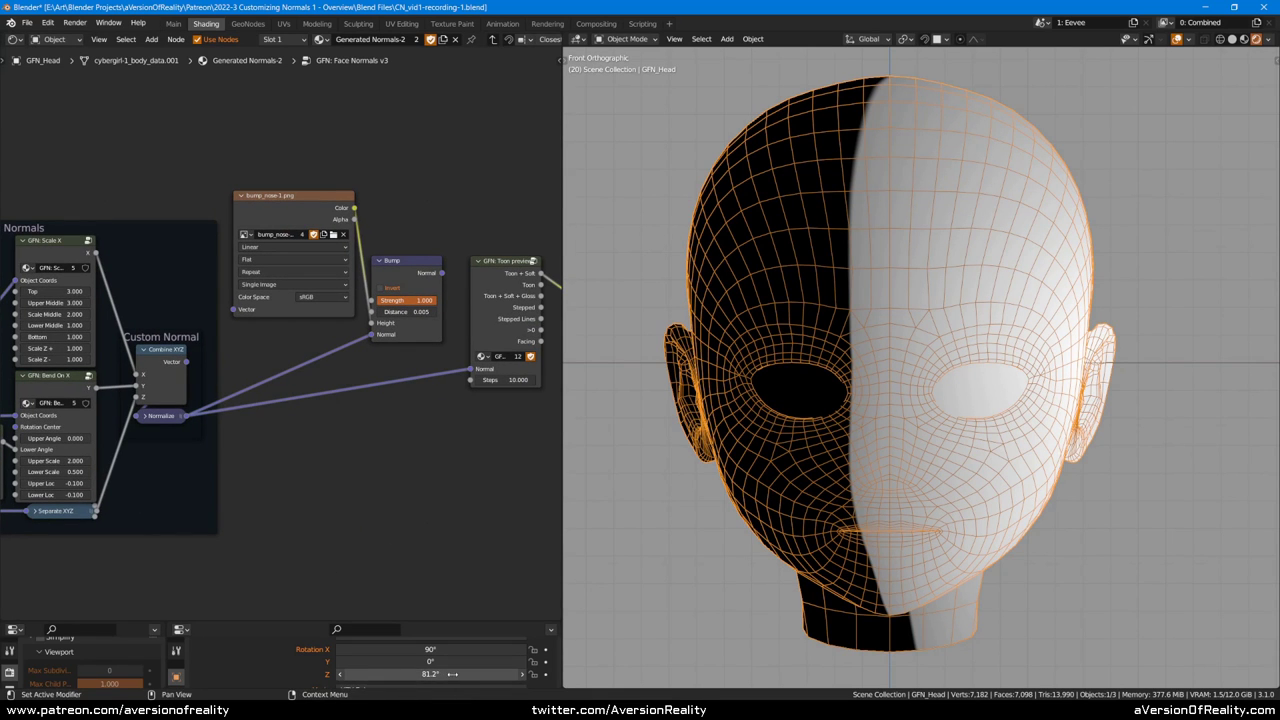
left_click_drag(443, 675, 407, 674)
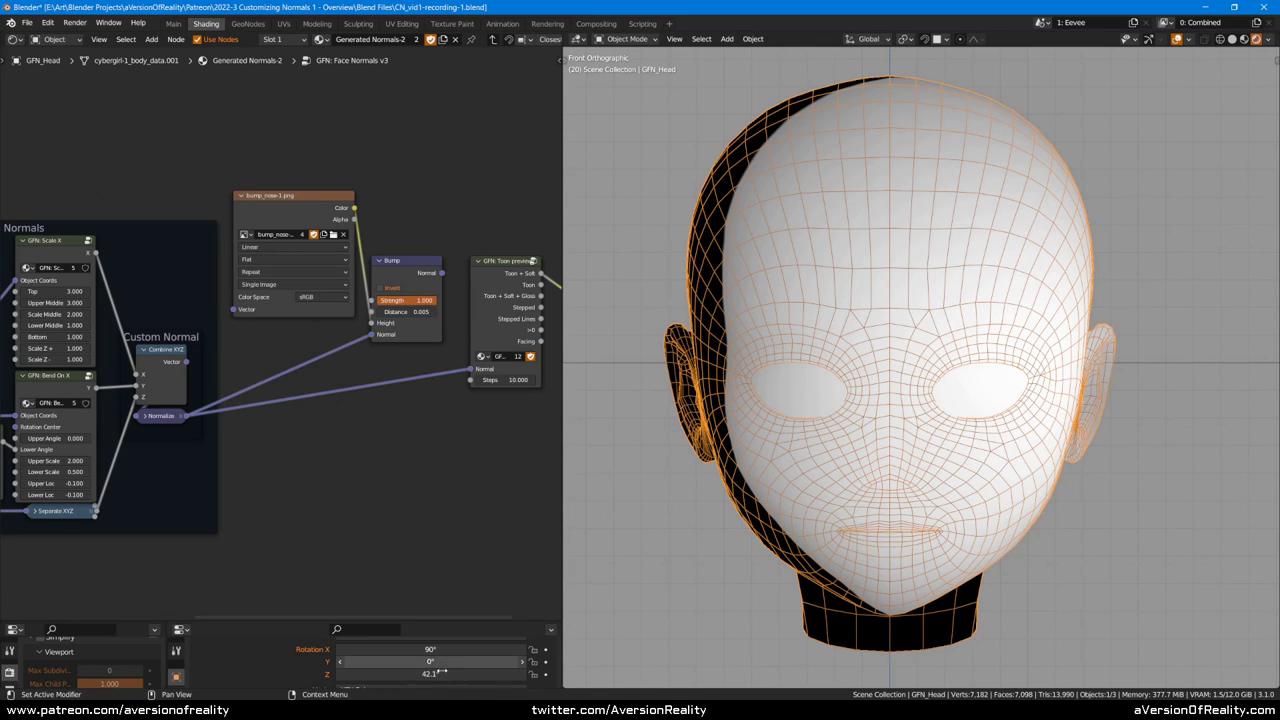
left_click_drag(465, 674, 526, 674)
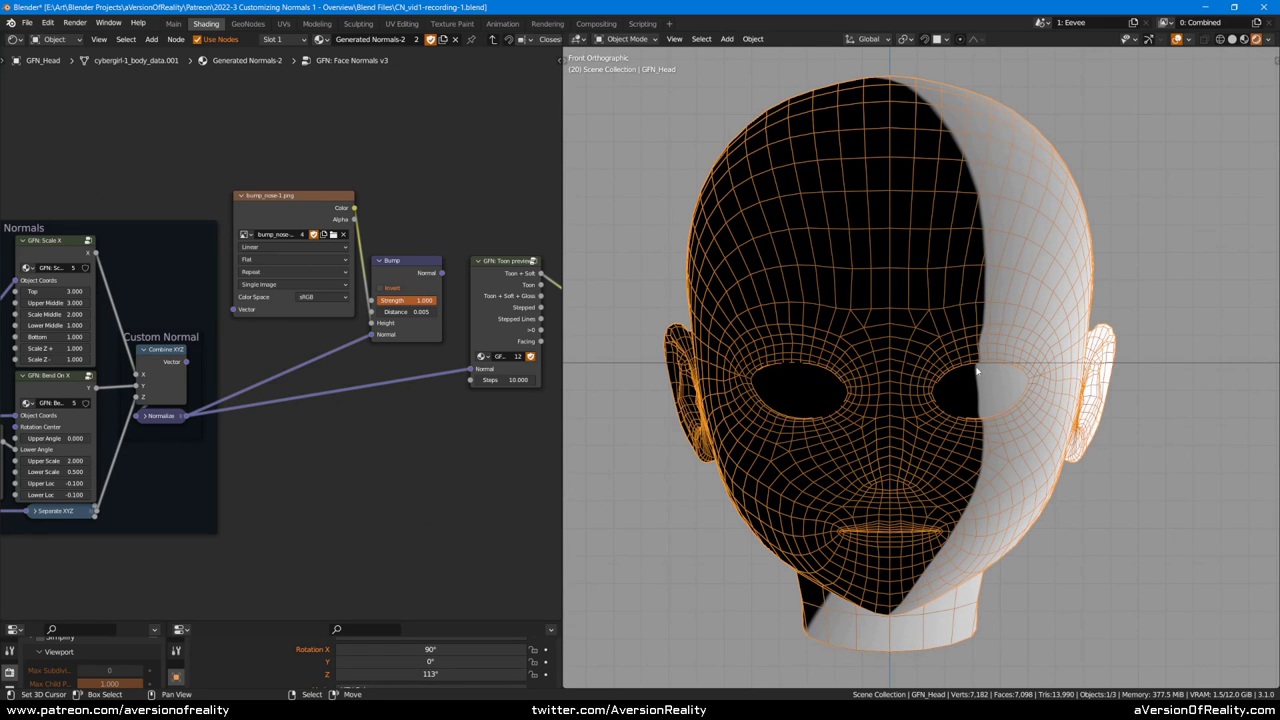
left_click_drag(452, 674, 423, 674)
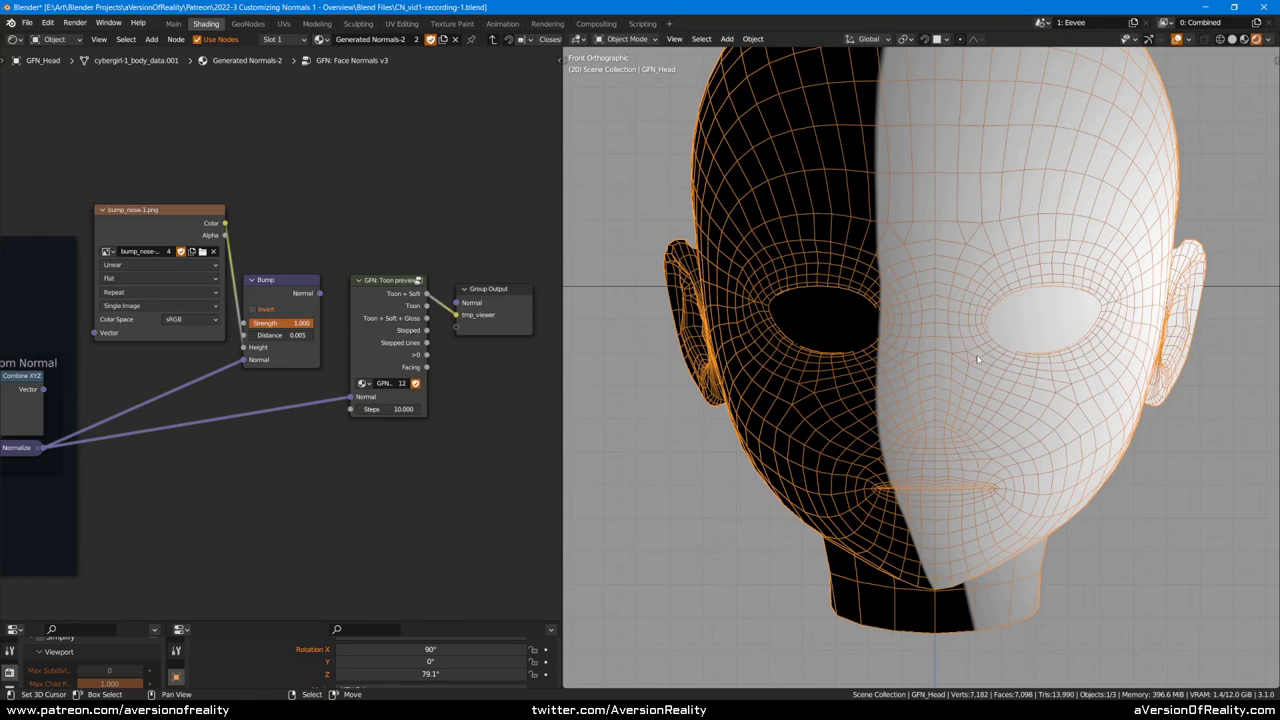
Step: Preview the bump_nose-1.png texture node's color on the head to examine the nose mask
scroll(1000, 372, "up", 4)
middle_click_drag(1004, 375, 969, 305, "shift")
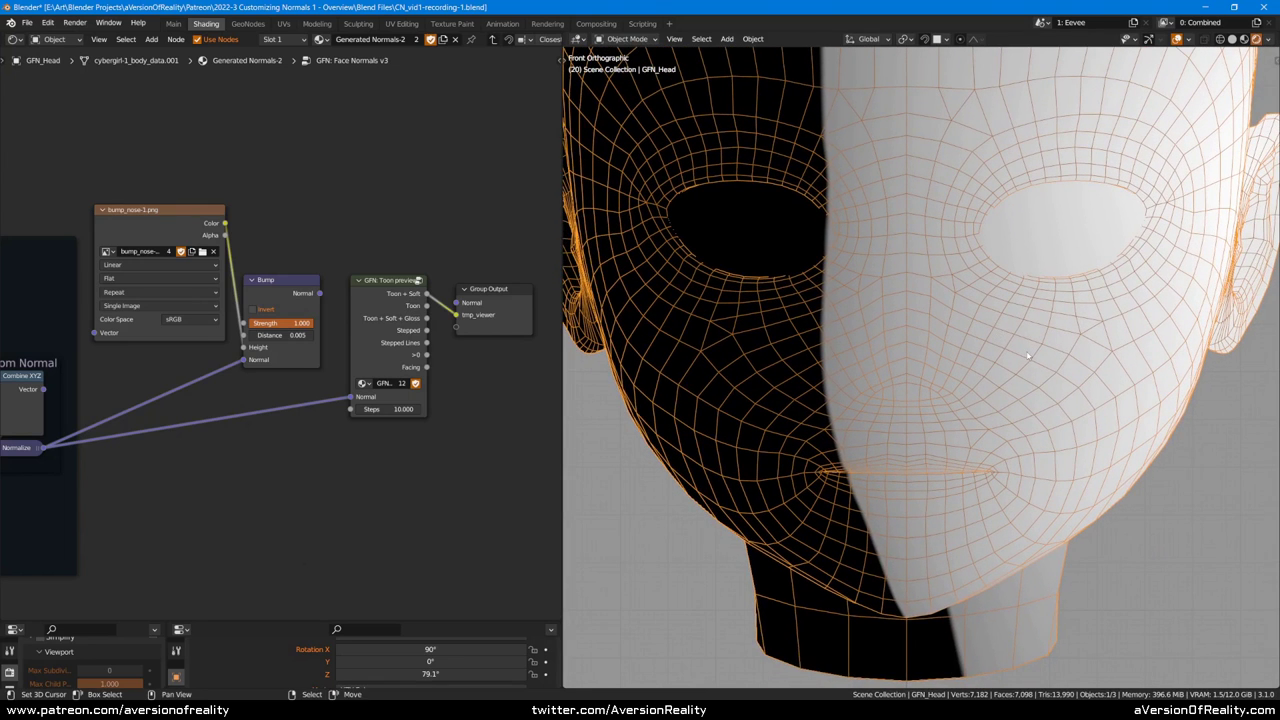
scroll(1028, 355, "up", 2)
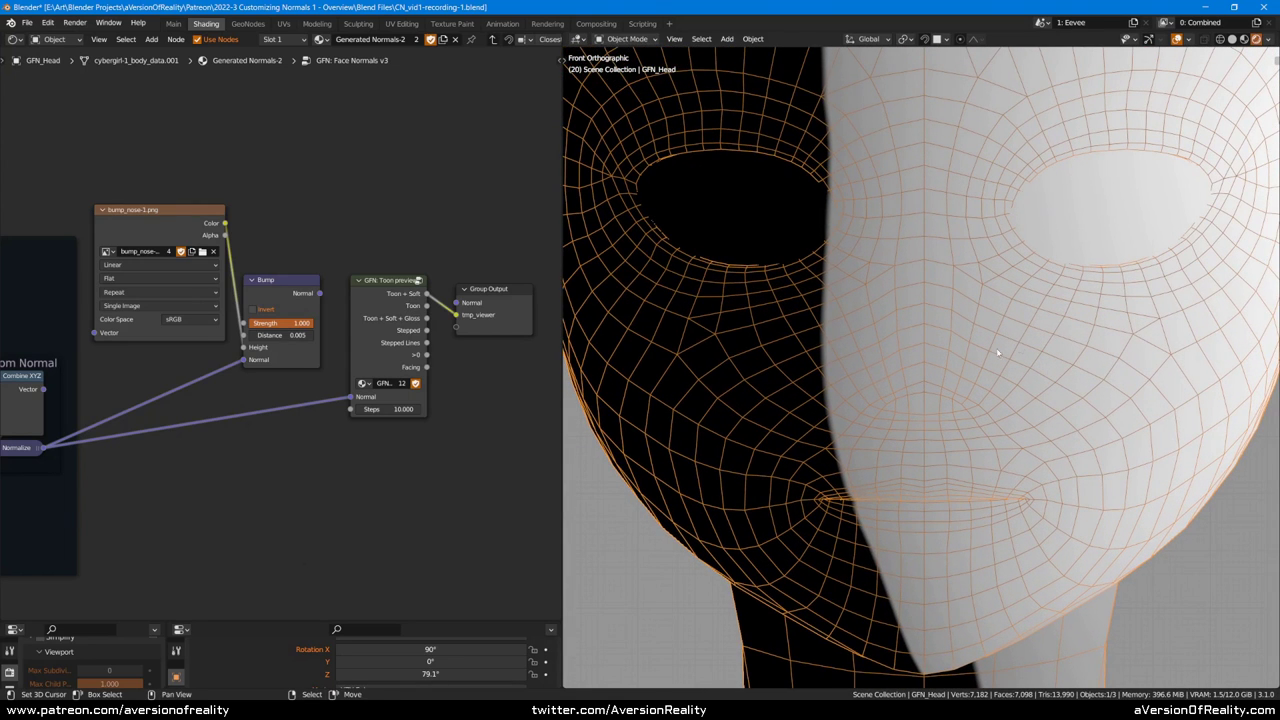
scroll(400, 135, "up", 3)
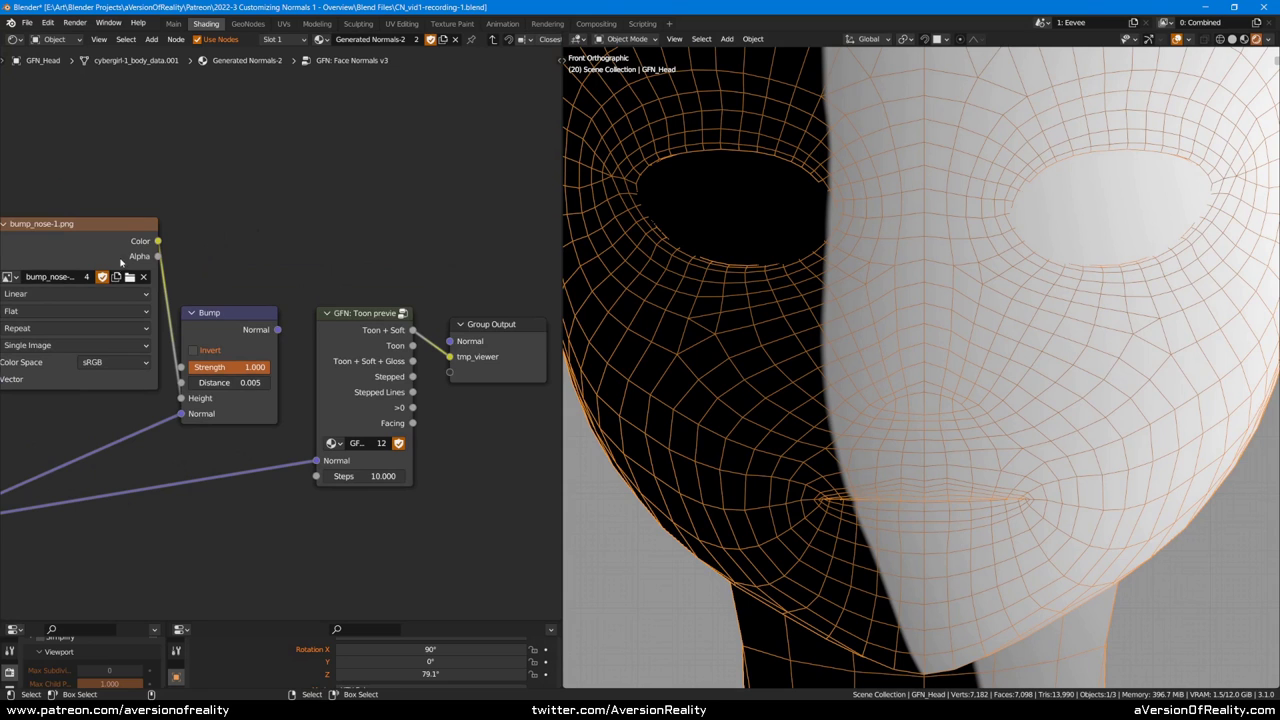
middle_click_drag(396, 243, 362, 208)
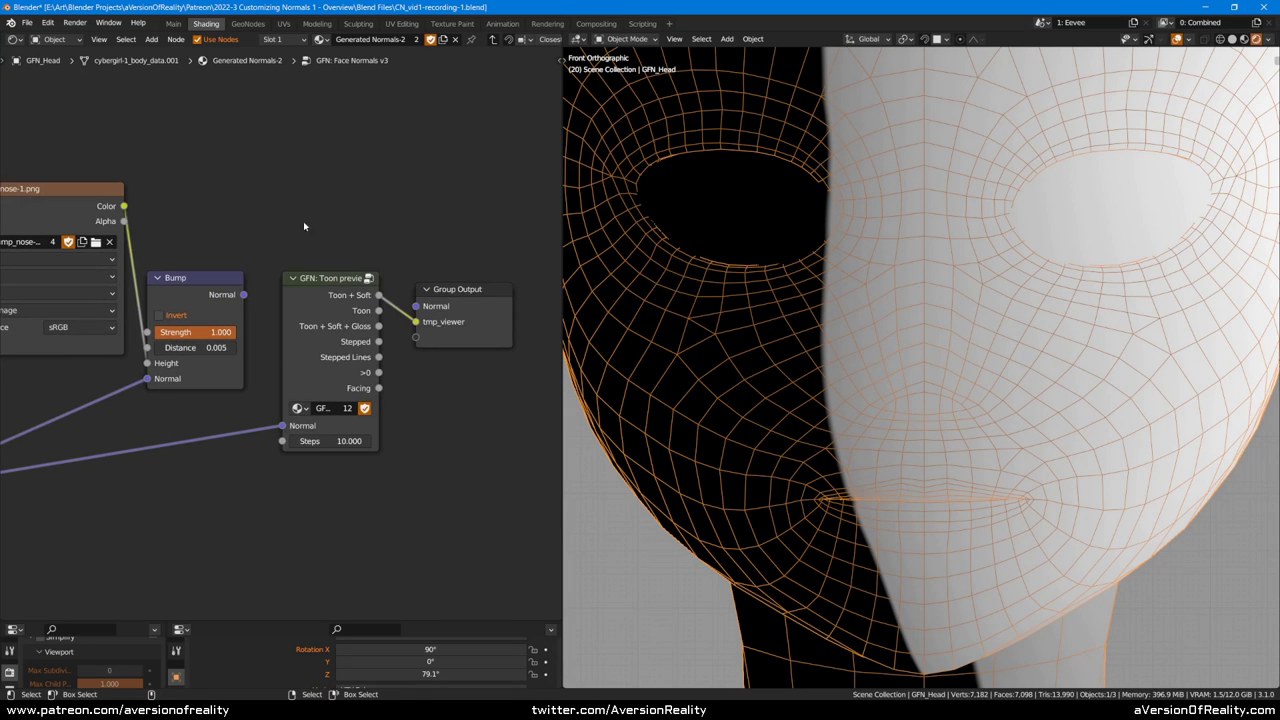
middle_click_drag(268, 235, 329, 220)
scroll(329, 220, "up", 1)
left_click(131, 186, "ctrl+shift")
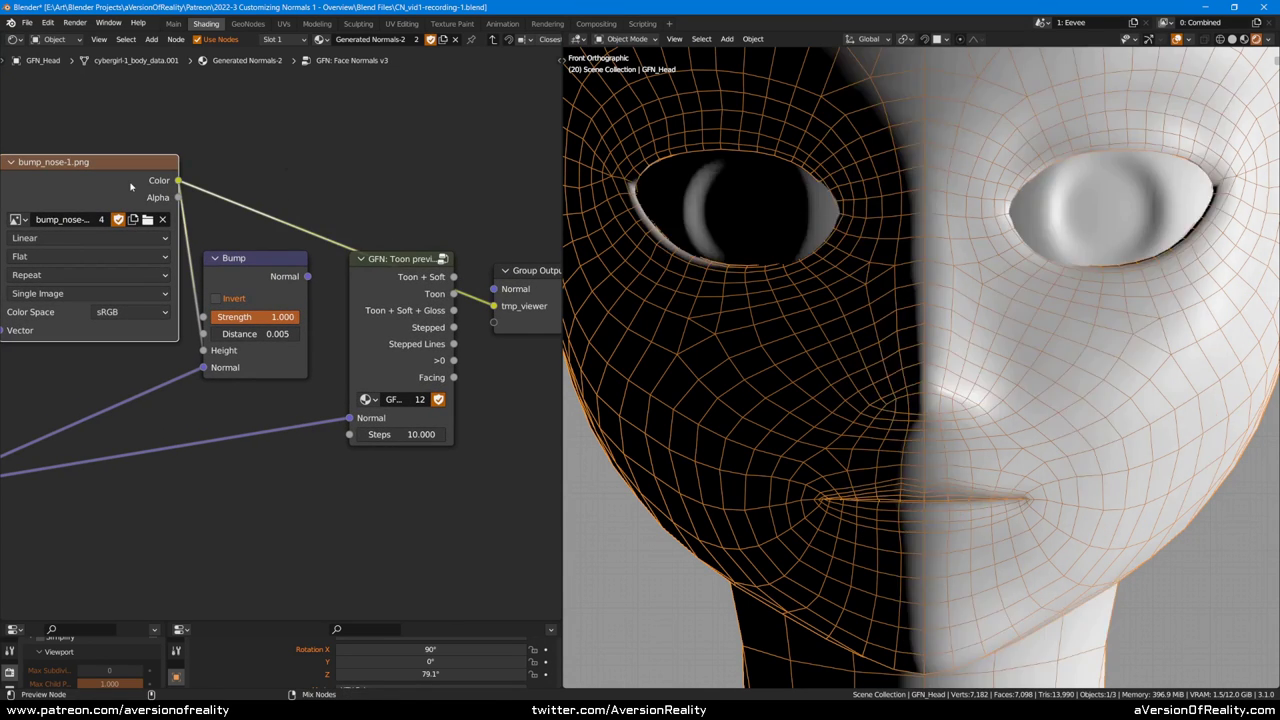
middle_click_drag(958, 350, 903, 336)
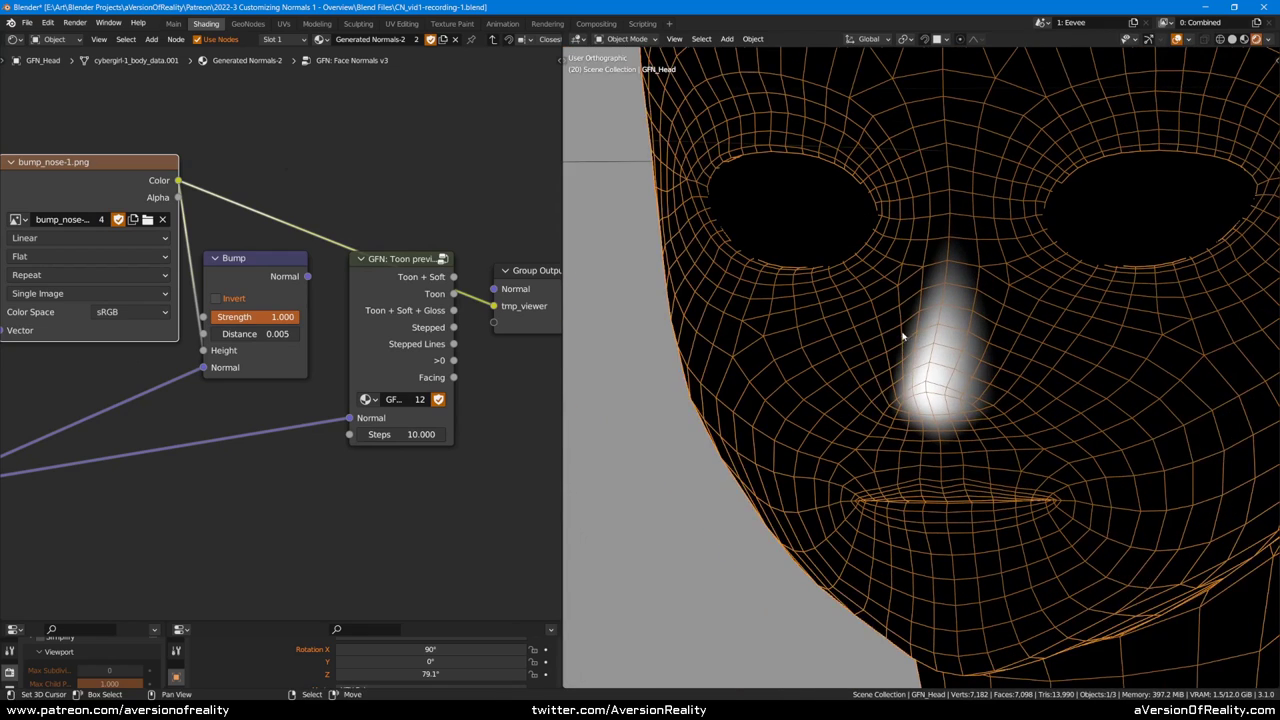
key("KP_1")
Step: Restore the Toon + Soft preview and connect the Bump node's Normal output to the toon preview's Normal input, checking the nose shadow edge
left_click(298, 276, "ctrl+shift")
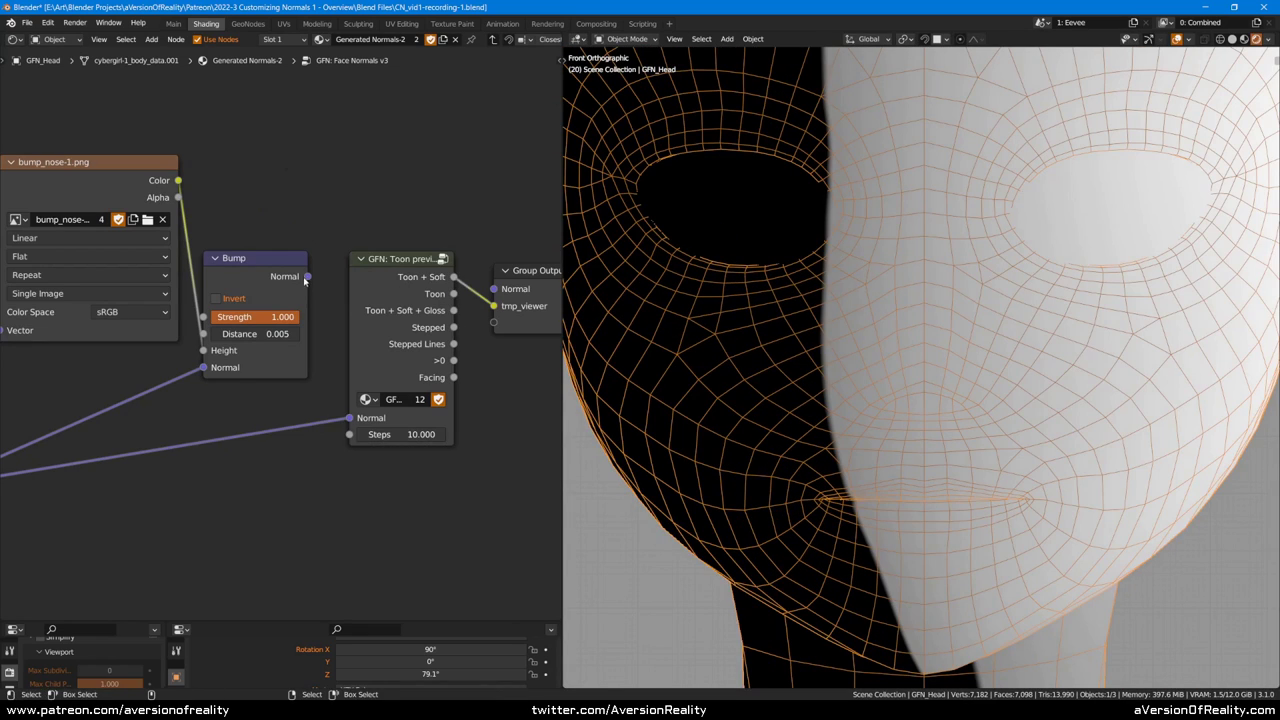
left_click_drag(307, 277, 349, 422)
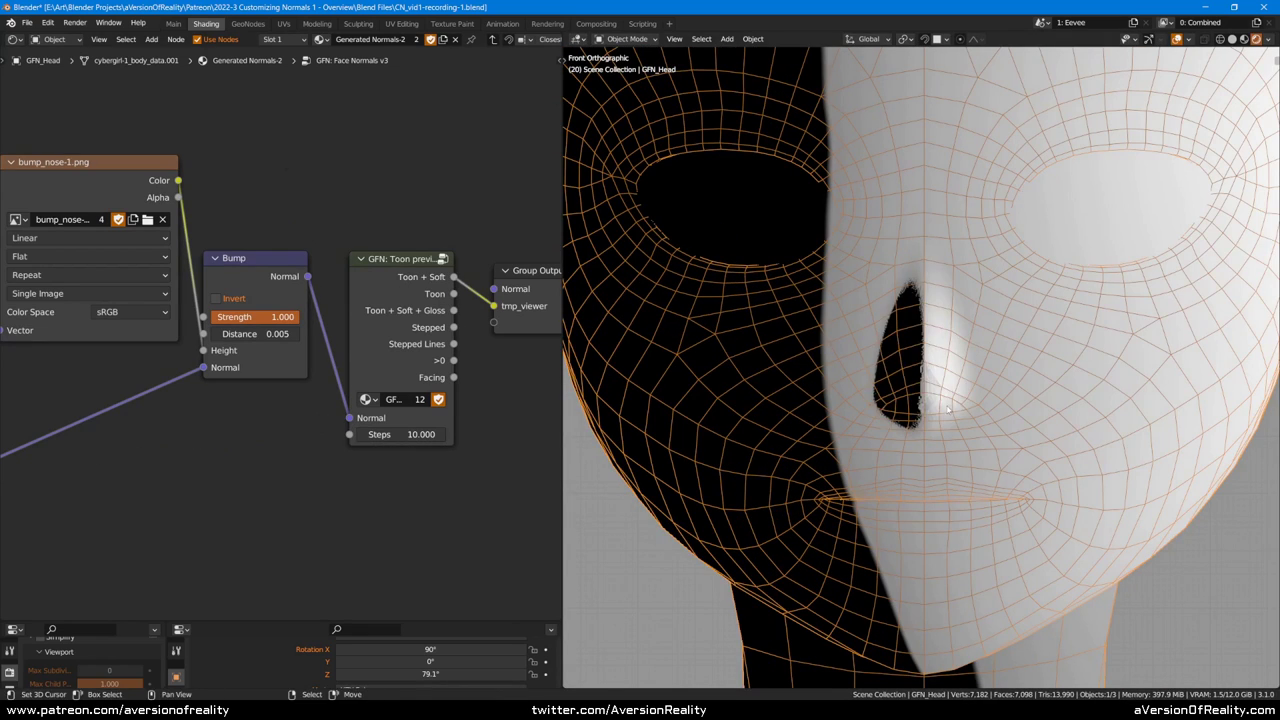
scroll(875, 416, "up", 4)
scroll(1053, 424, "up", 2)
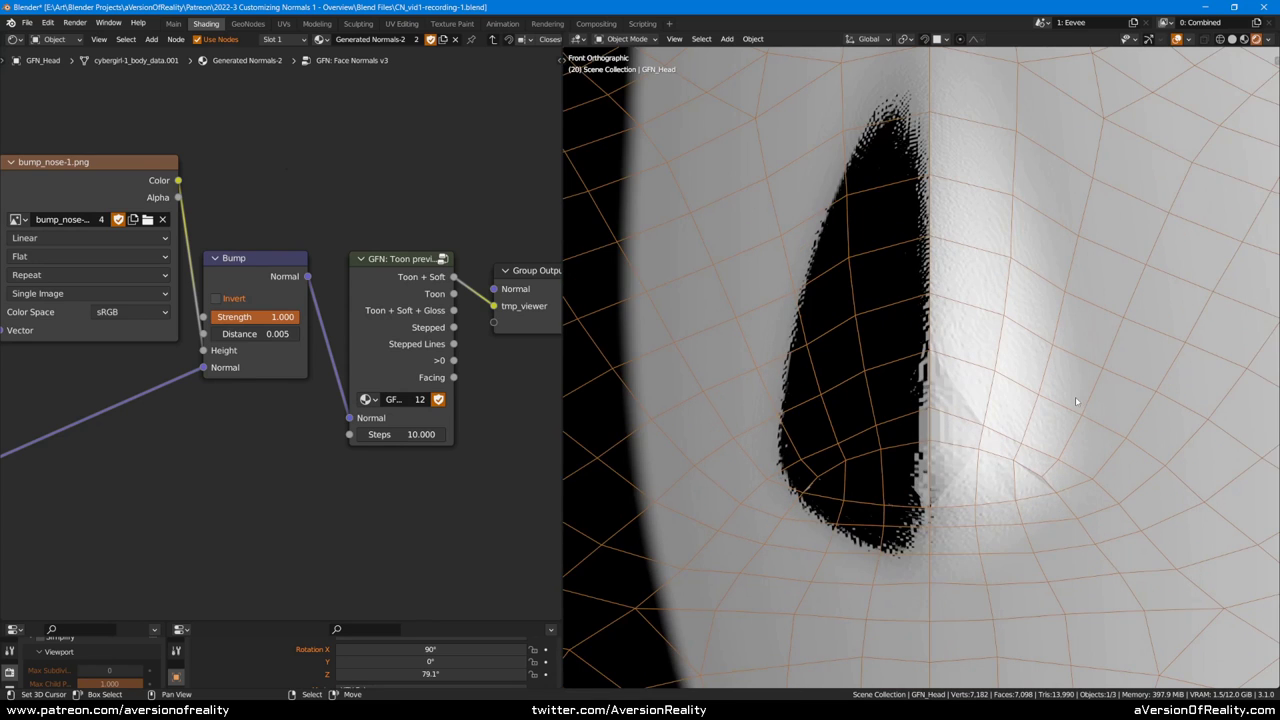
scroll(1080, 401, "up", 3)
scroll(925, 380, "up", 2)
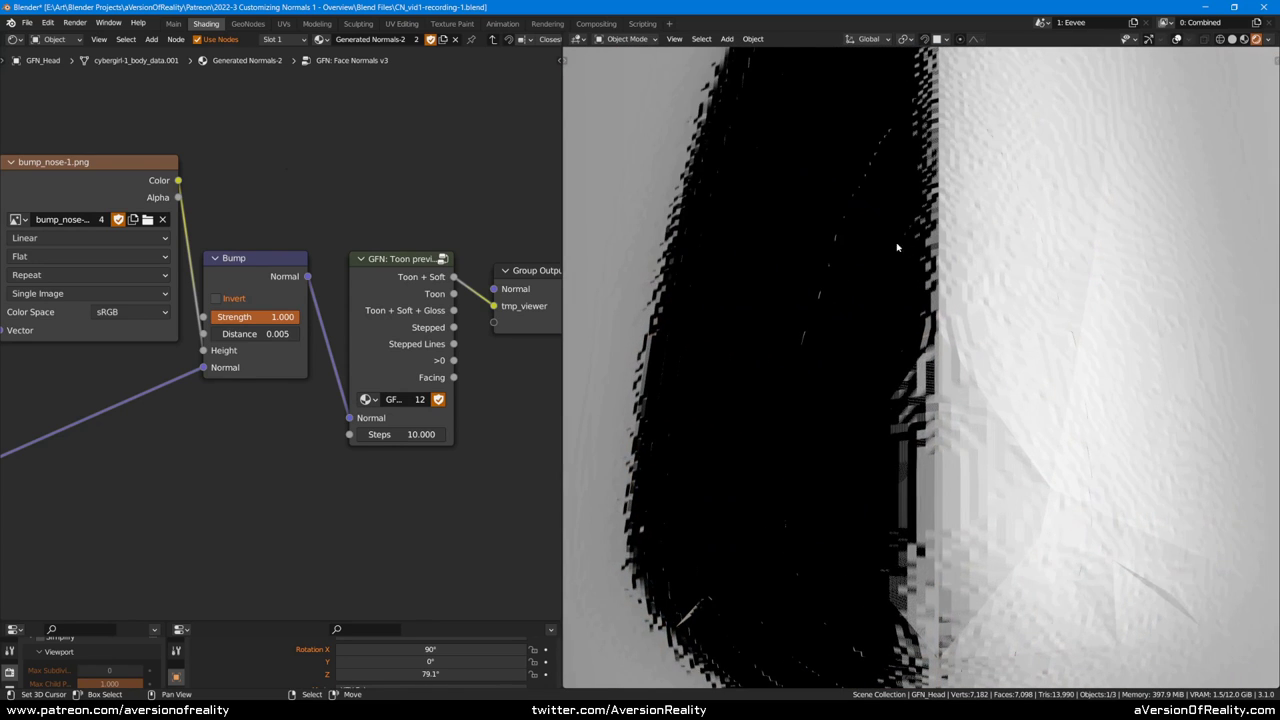
scroll(914, 407, "down", 1)
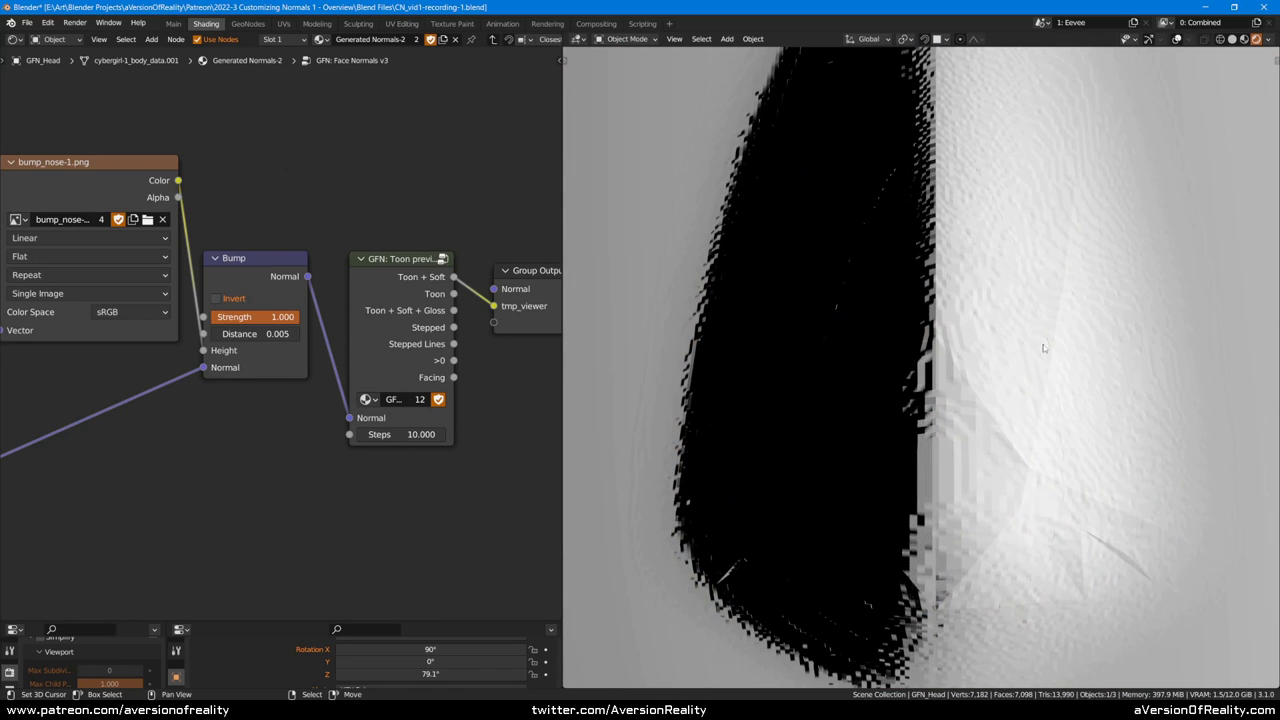
Step: Show the overlays with the wireframe on the front view of the head and save the file
scroll(1044, 436, "down", 1)
scroll(1044, 433, "down", 5)
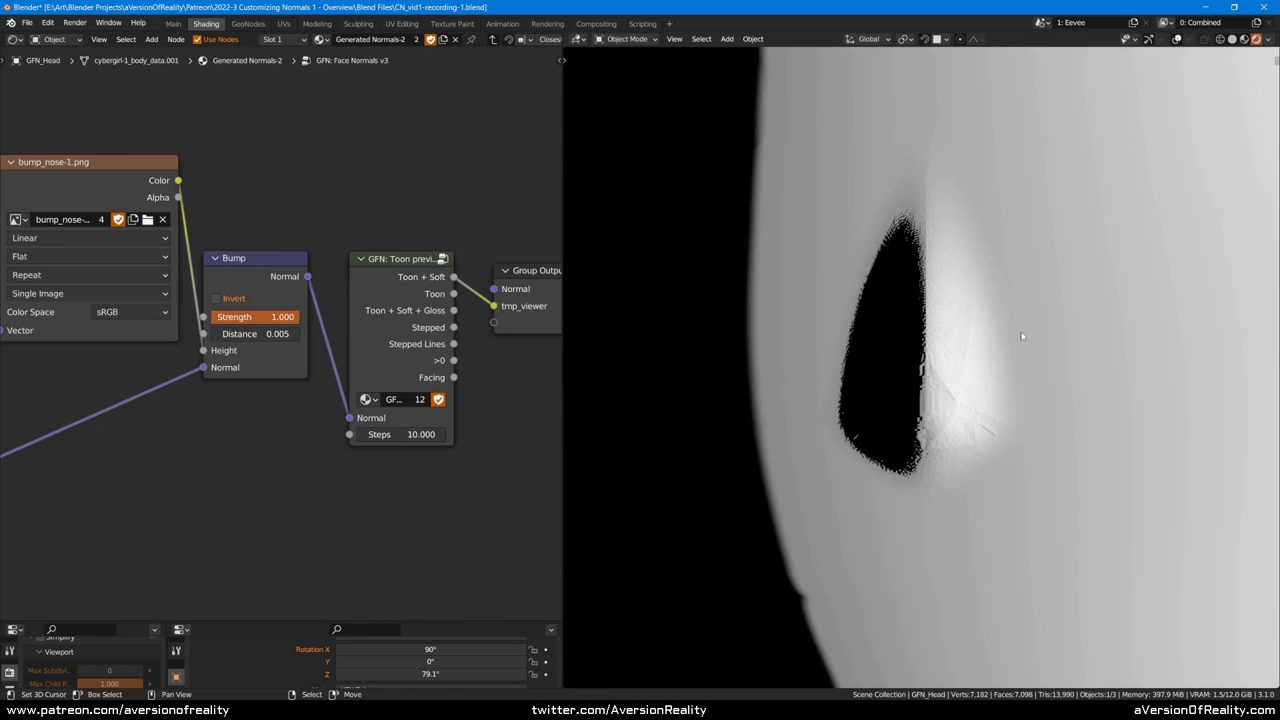
key("shift+alt+z")
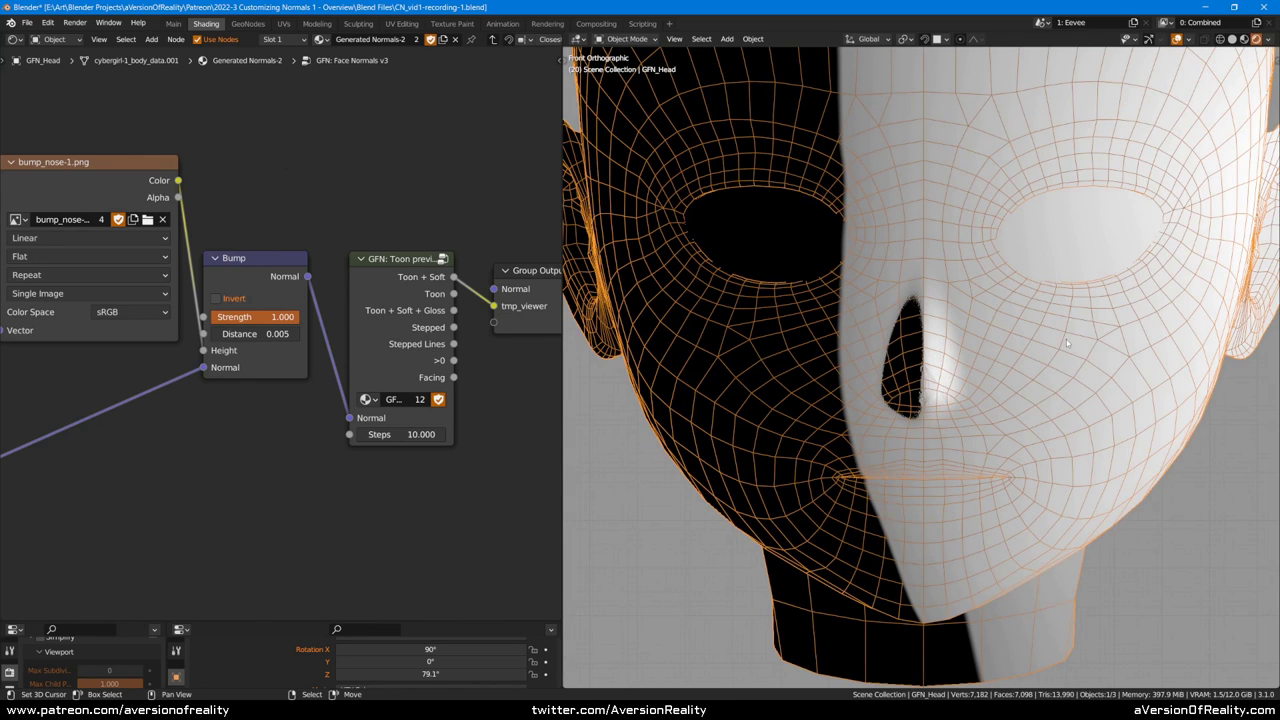
scroll(846, 289, "down", 2)
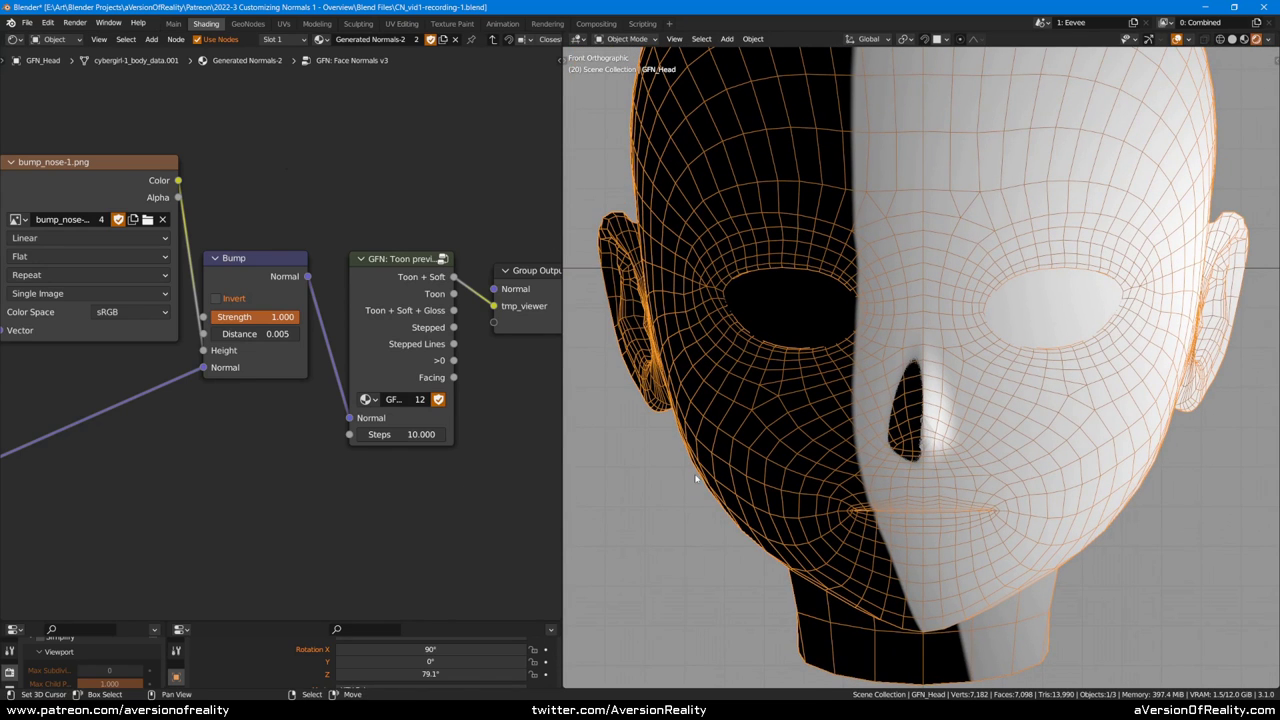
key("ctrl+s")
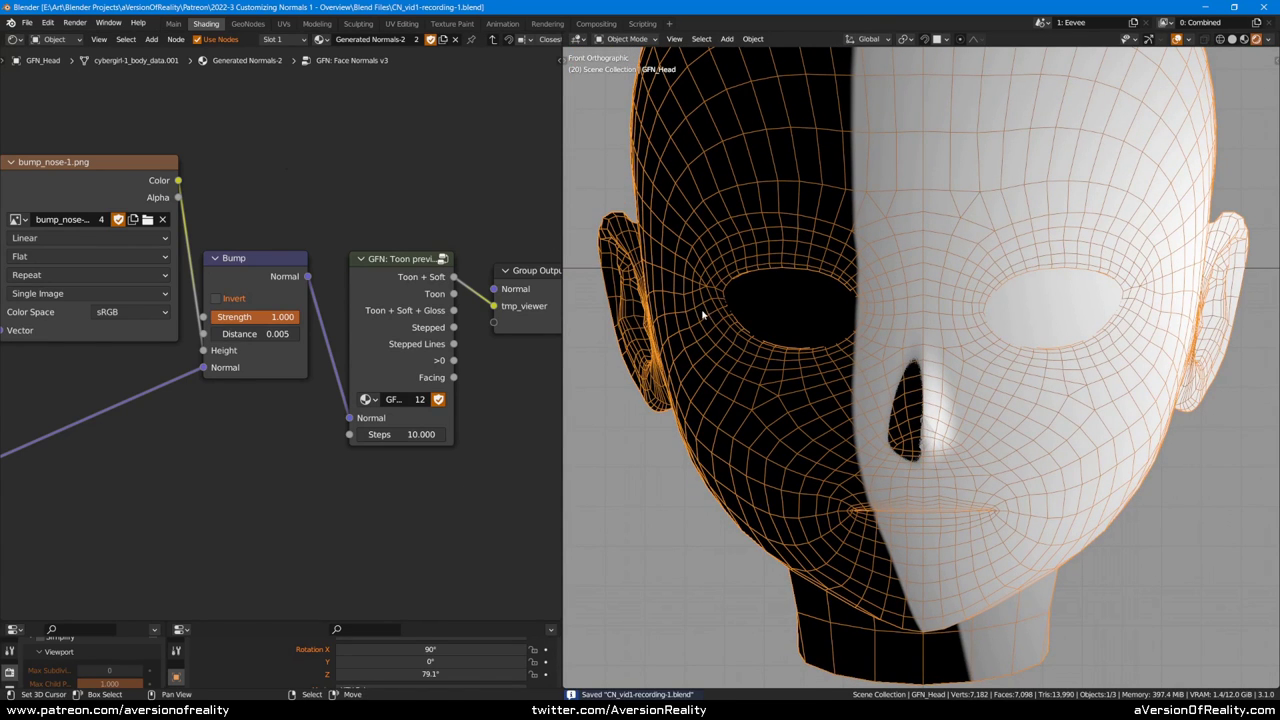
Step: Add a Normal Map node below the Bump node and connect its Normal output to the toon preview's Normal input
scroll(703, 314, "down", 4)
scroll(396, 498, "down", 1)
scroll(816, 378, "up", 2)
middle_click_drag(320, 514, 353, 408)
left_click(363, 432)
key("shift+a")
mouse_move(269, 397)
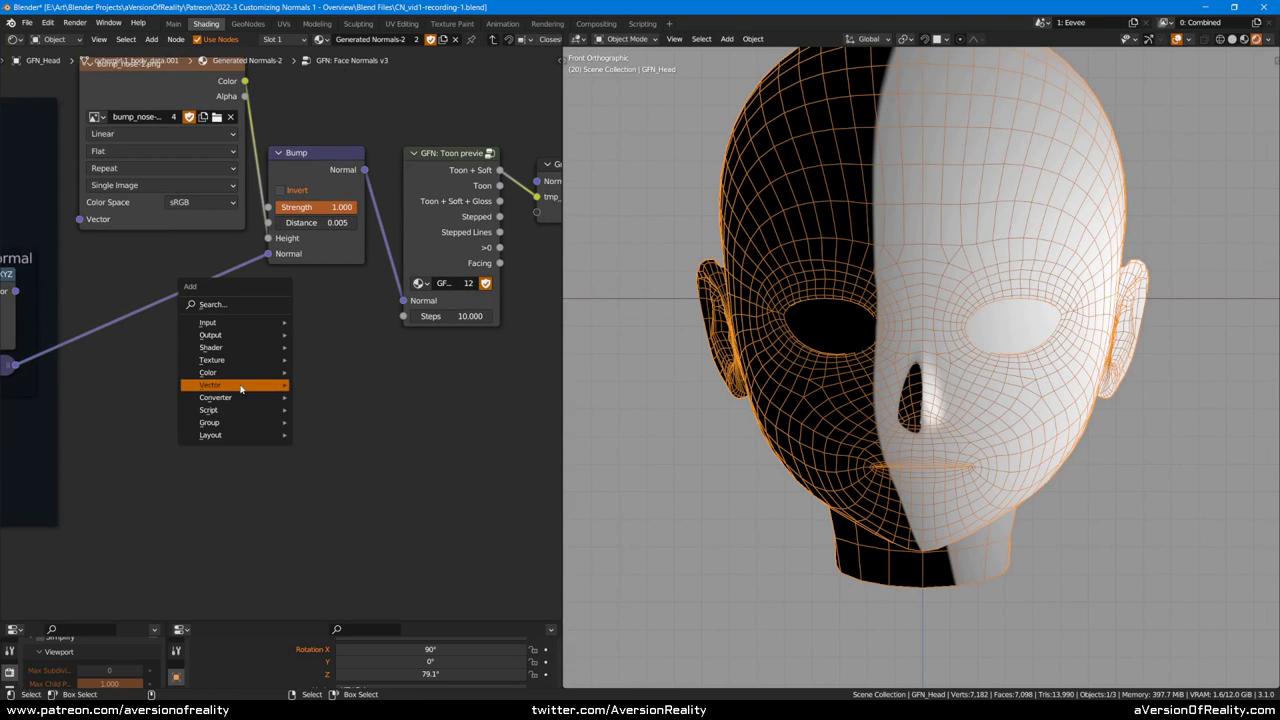
left_click(354, 435)
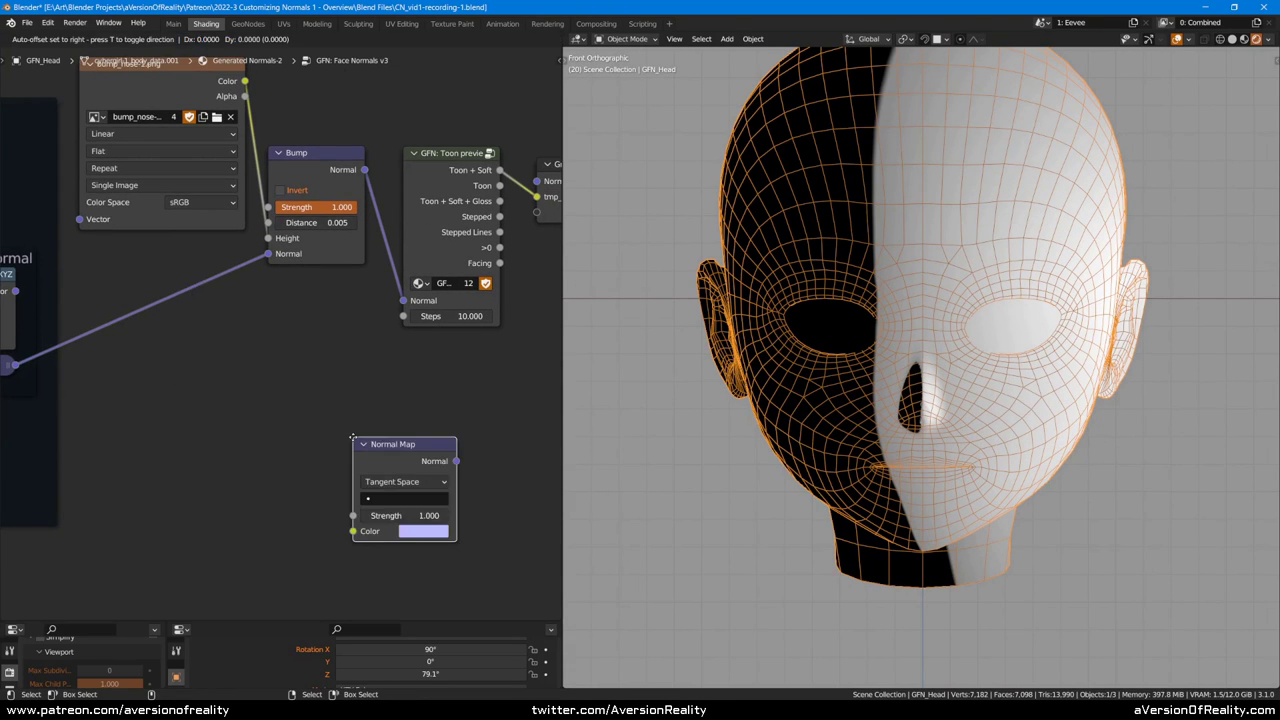
left_click(258, 300)
left_click(383, 486)
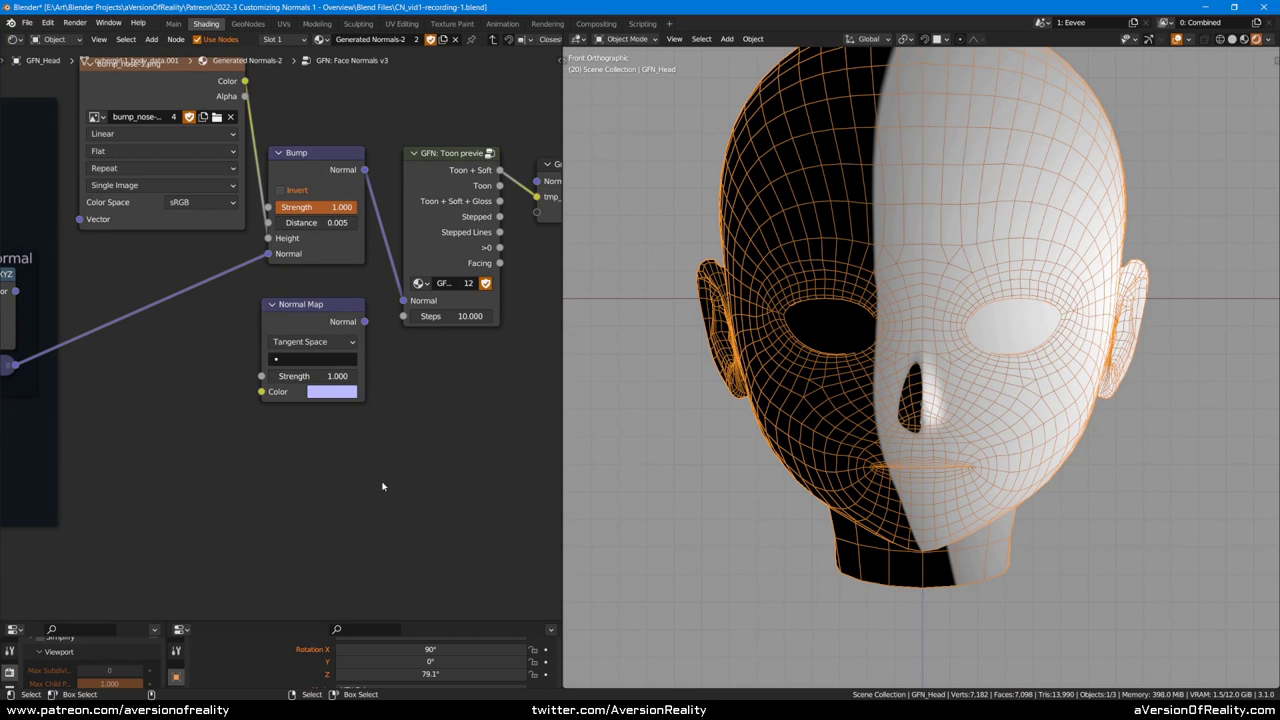
left_click_drag(364, 321, 402, 307)
middle_click_drag(209, 389, 235, 420)
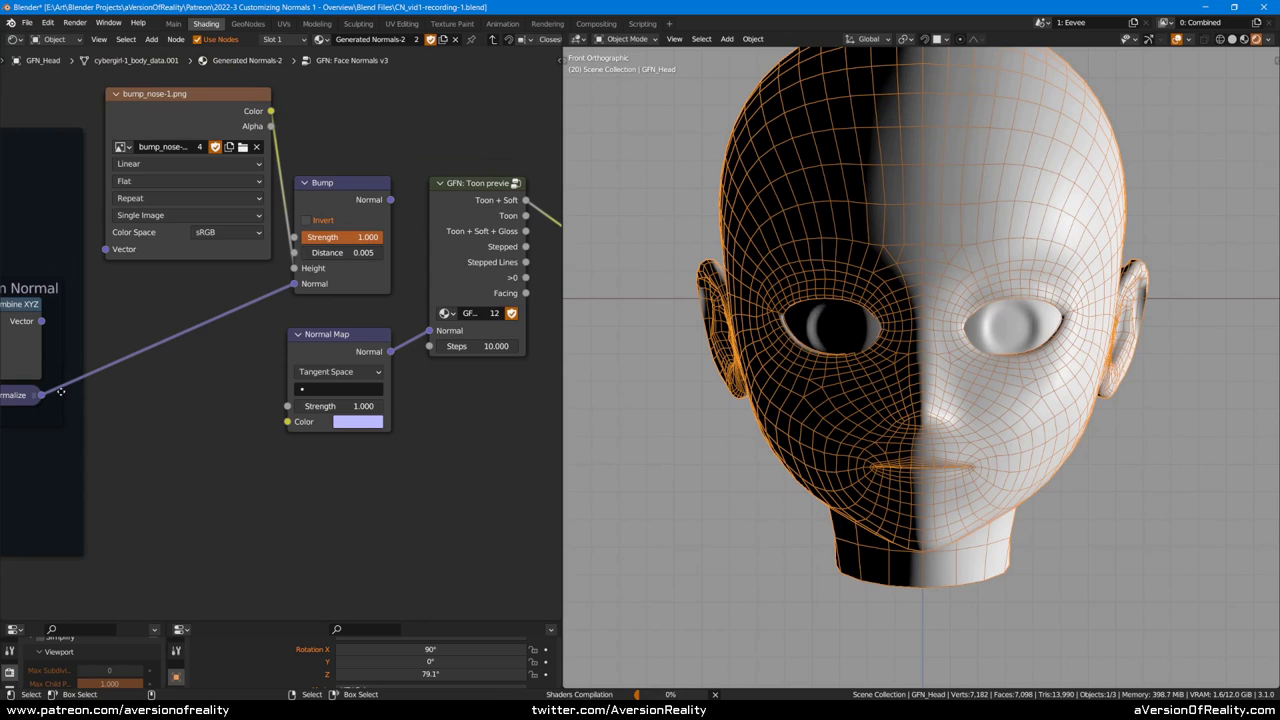
middle_click_drag(156, 391, 245, 422)
left_click_drag(144, 432, 334, 456)
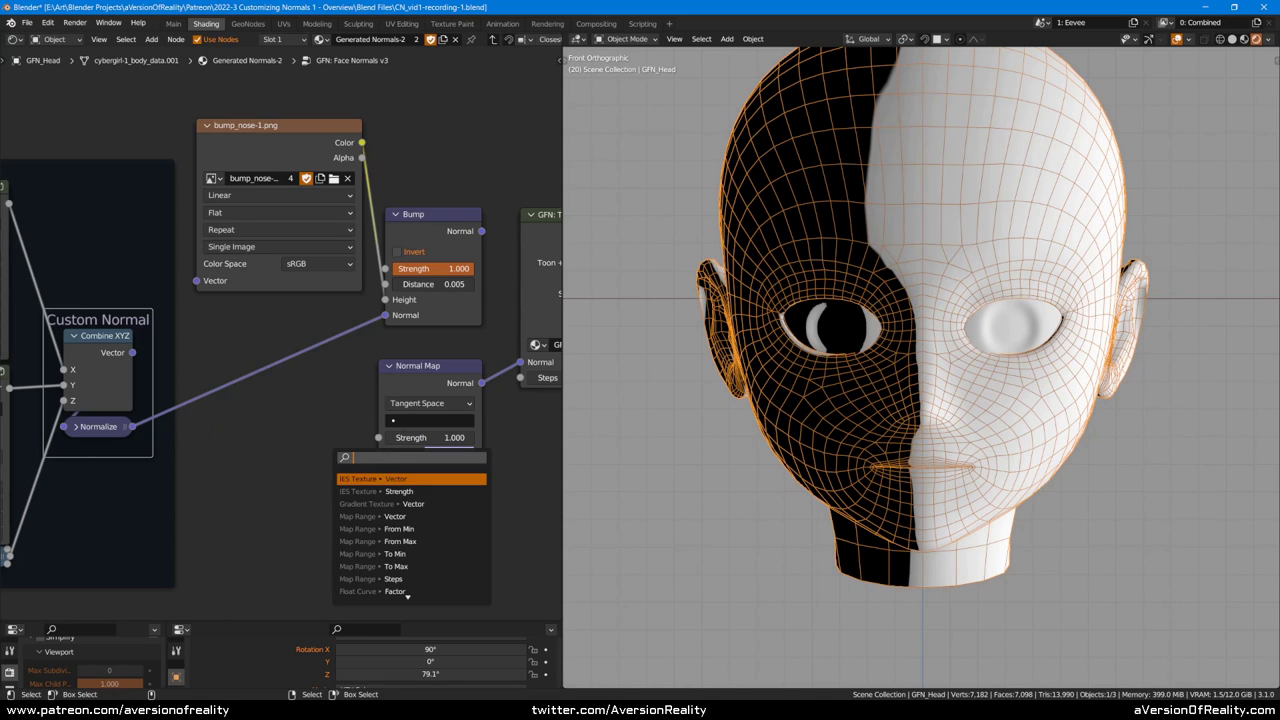
key("Escape")
left_click(430, 500)
Step: Examine the Normal Map node's inputs and compare them with the Normal and Height inputs of the Bump node
scroll(432, 498, "up", 1)
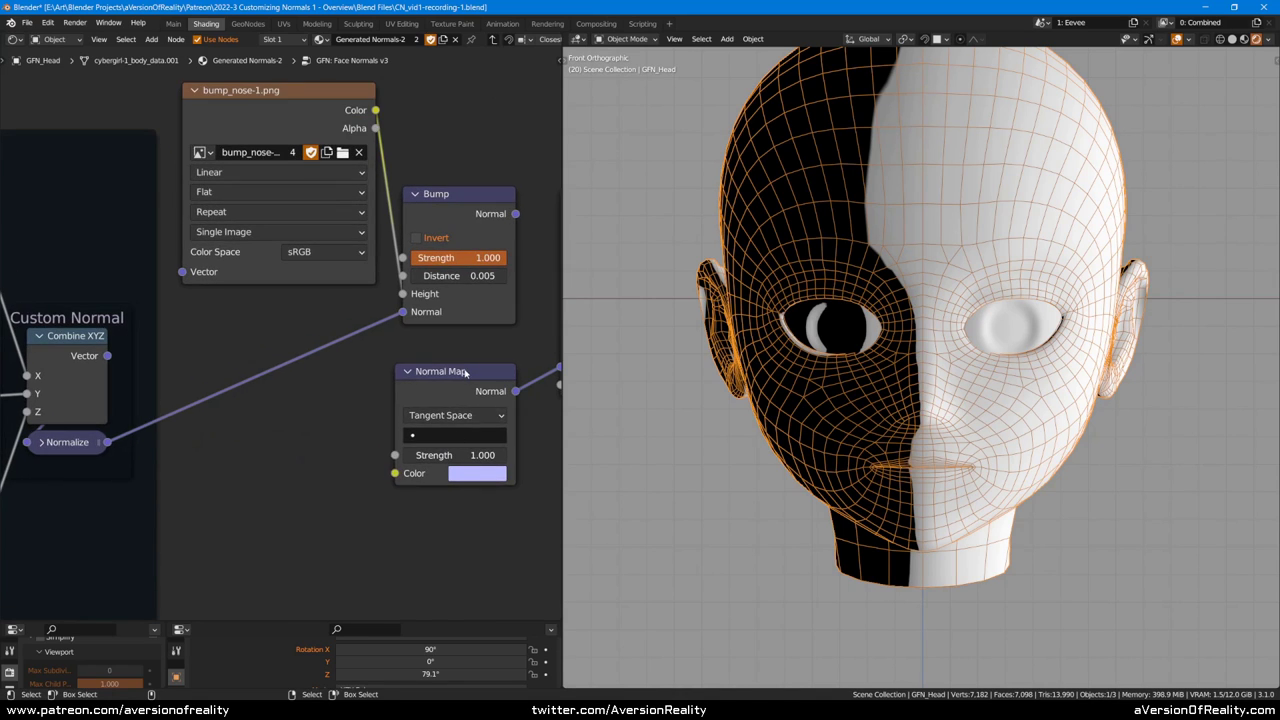
left_click(461, 372)
middle_click_drag(474, 353, 408, 369)
left_click(407, 367)
left_click(405, 384)
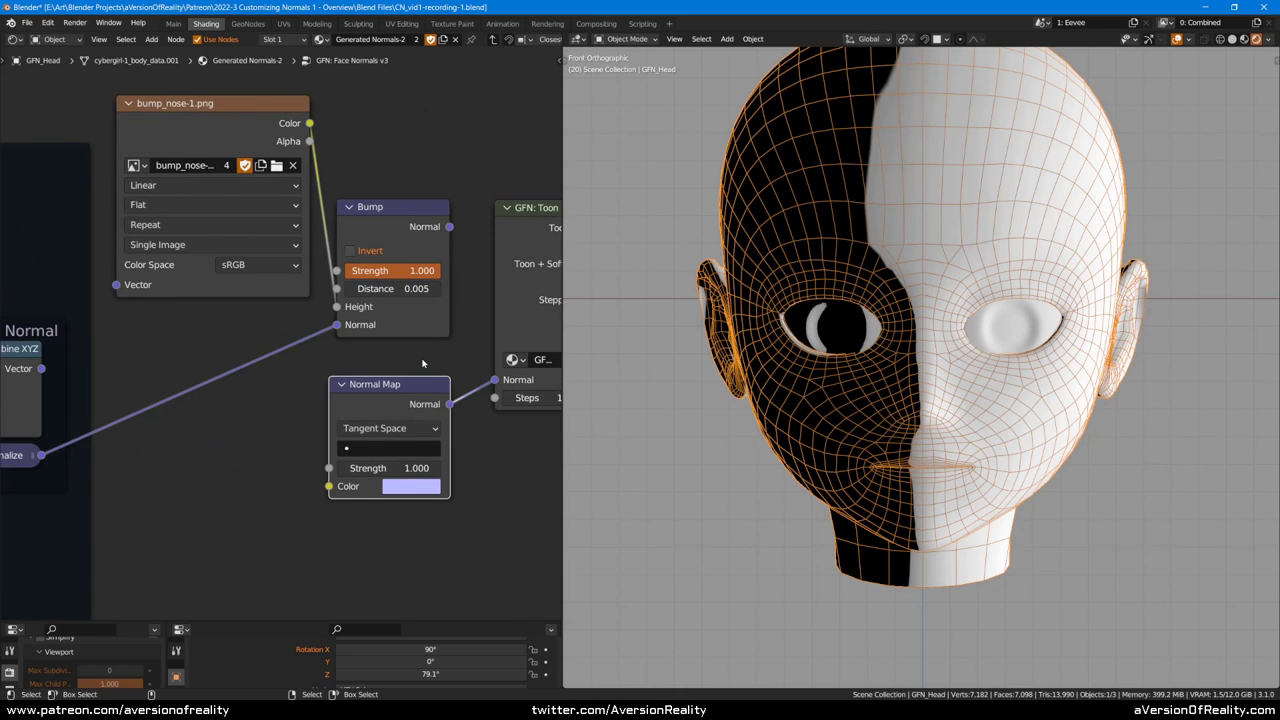
middle_click_drag(986, 346, 985, 376, "shift")
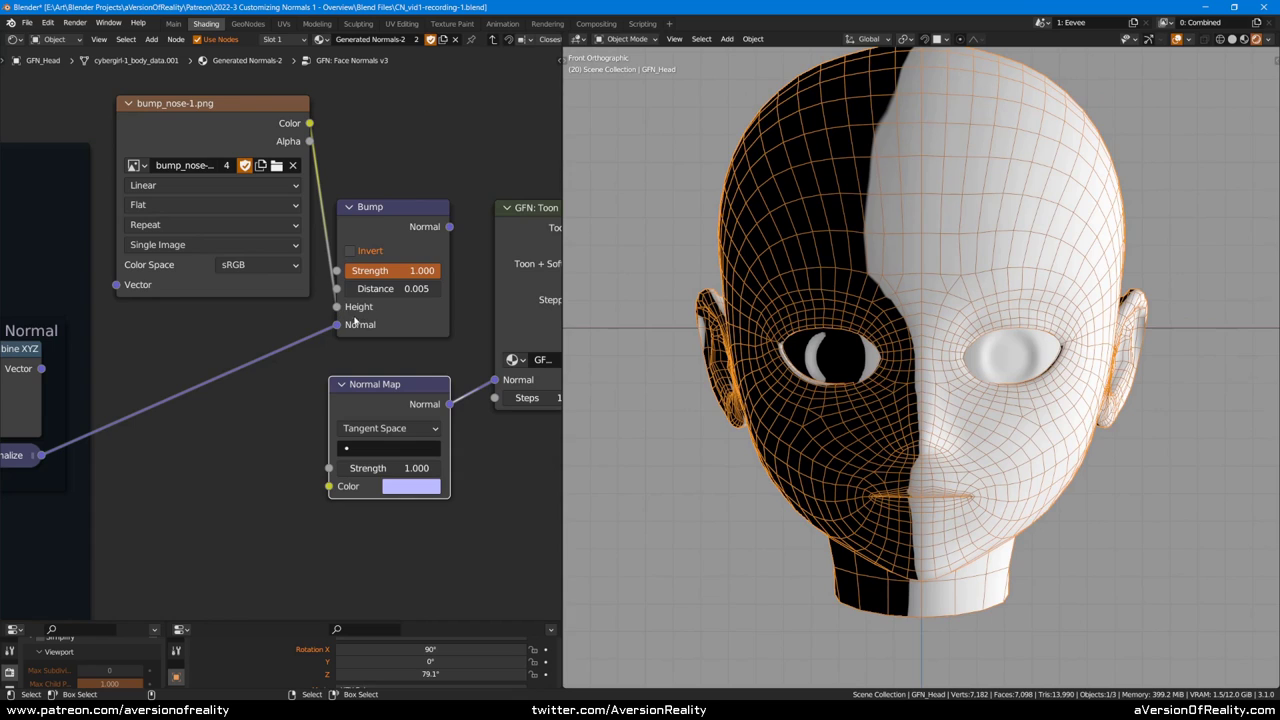
left_click(352, 329)
left_click(291, 466)
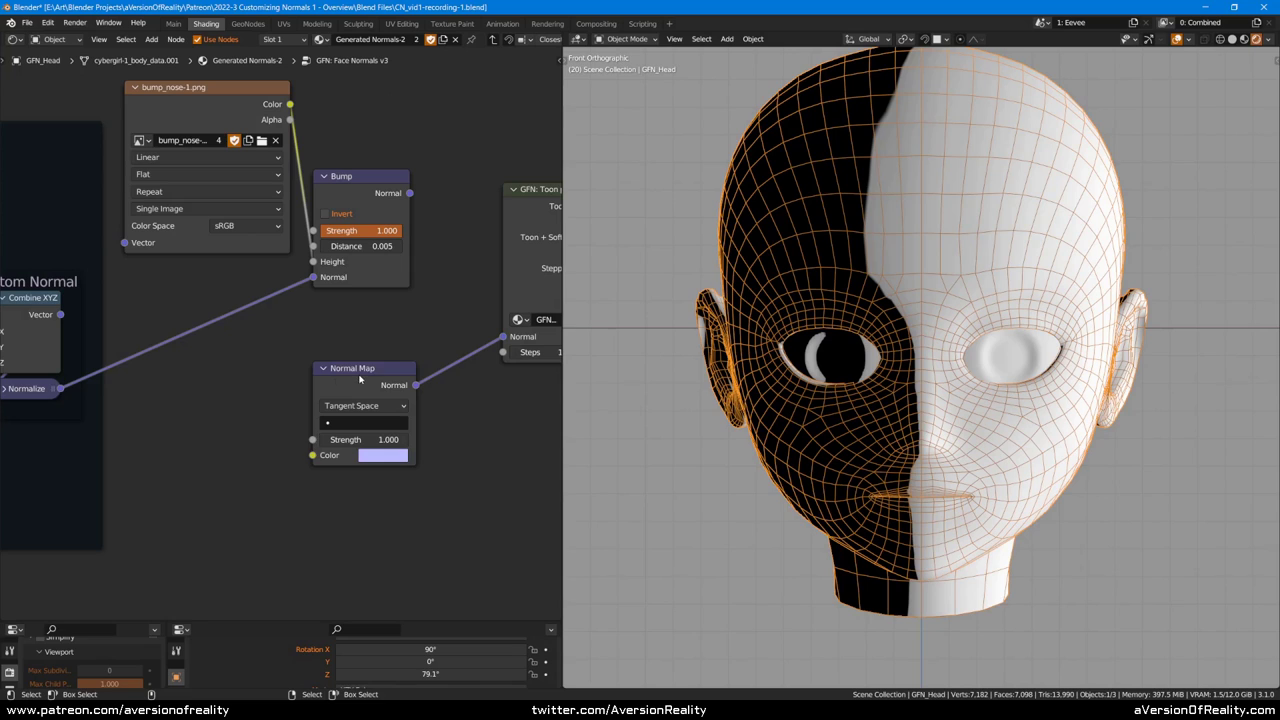
left_click(359, 376)
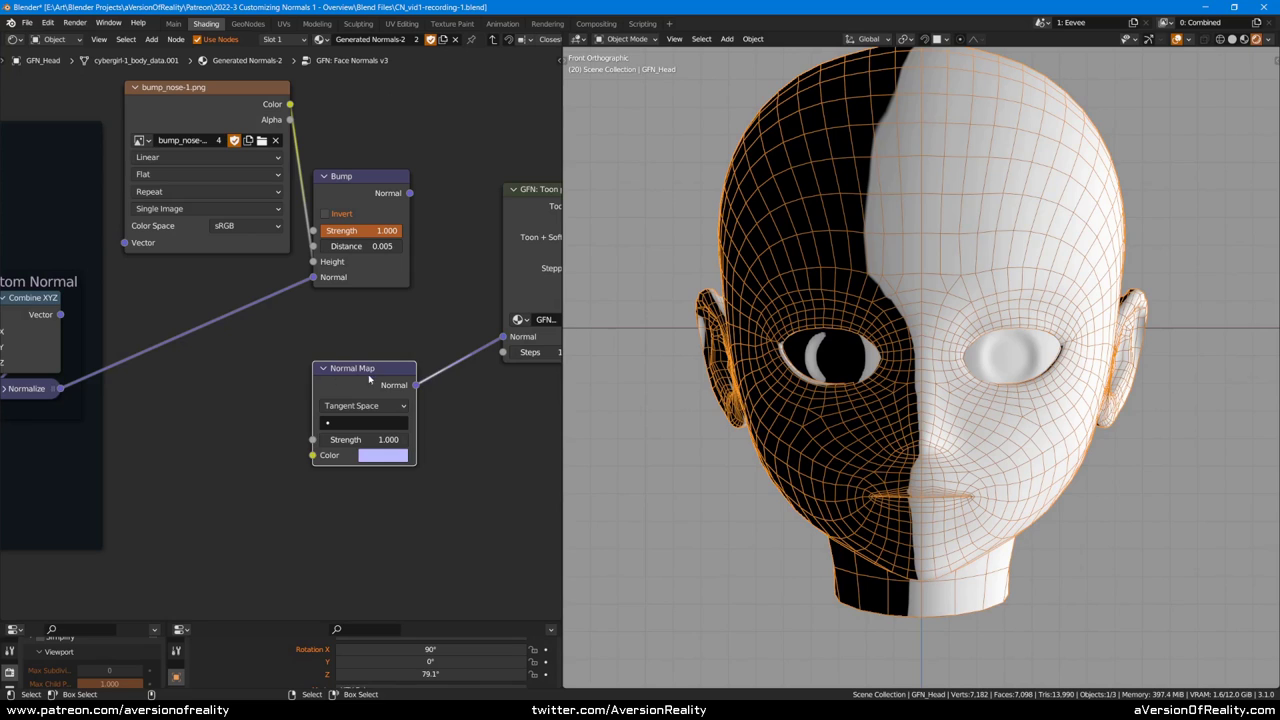
left_click(277, 390)
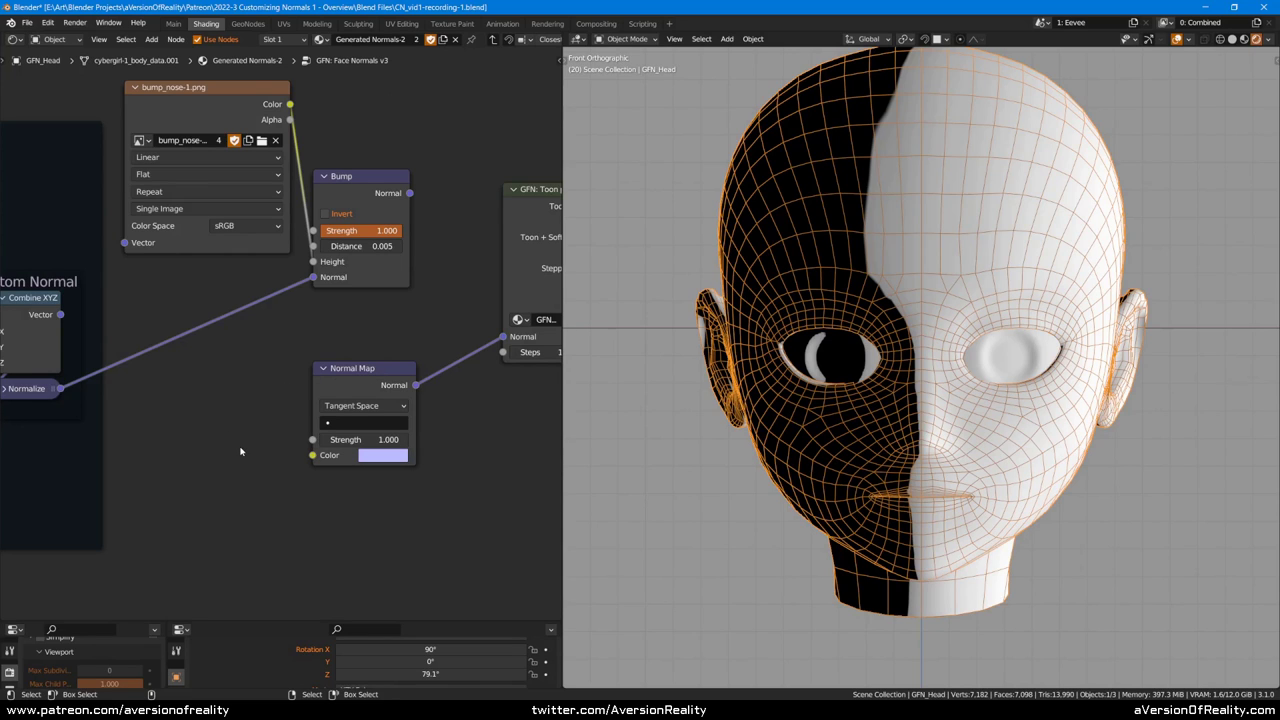
scroll(240, 455, "down", 1)
middle_click_drag(241, 439, 235, 388)
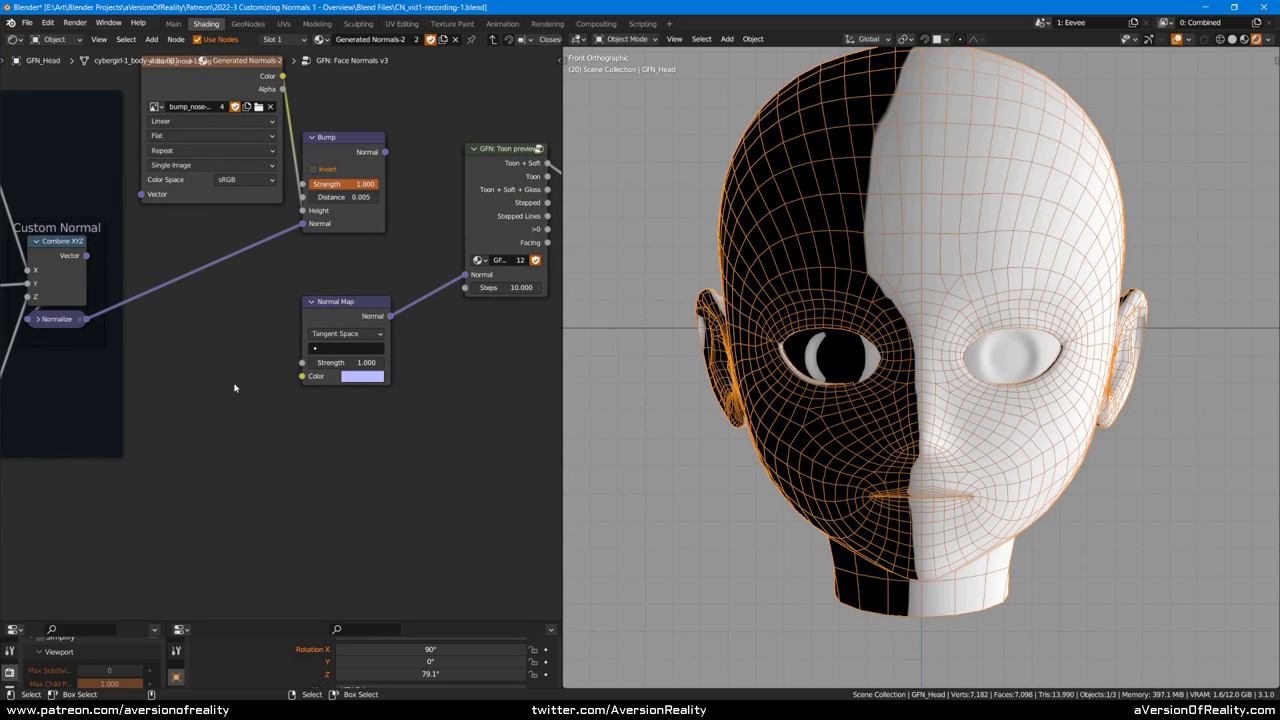
left_click(353, 140)
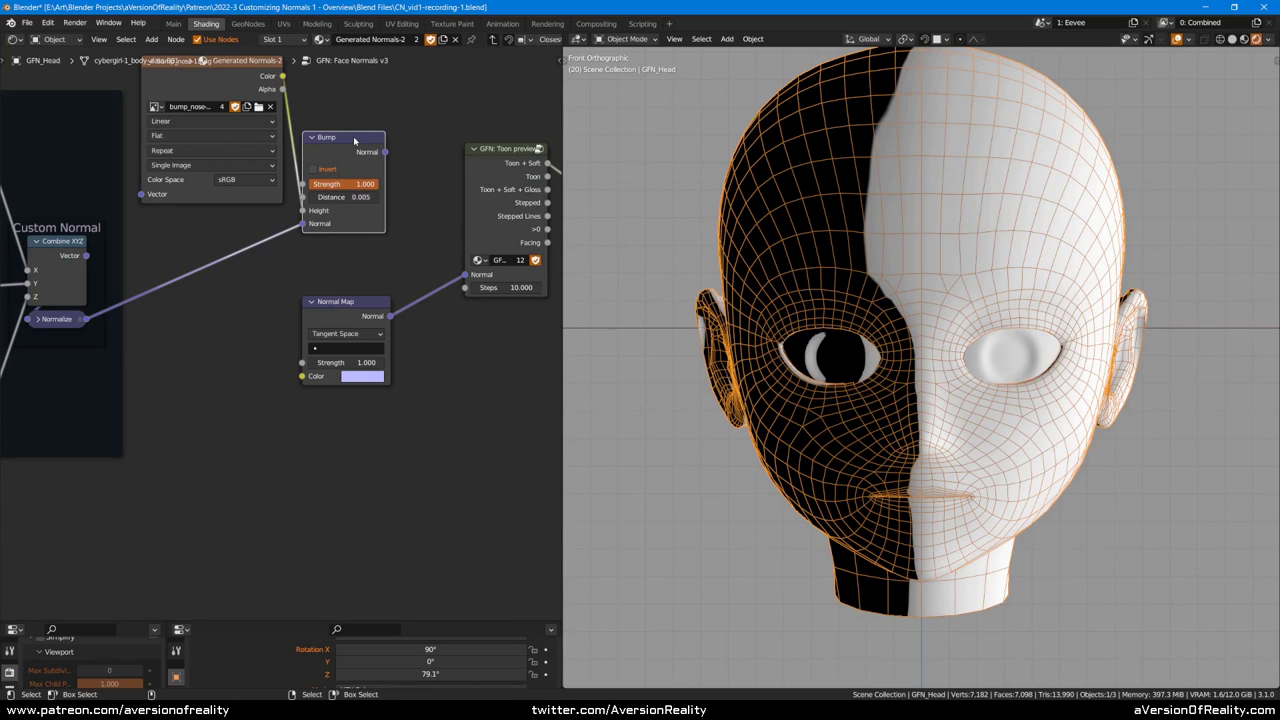
left_click(307, 265)
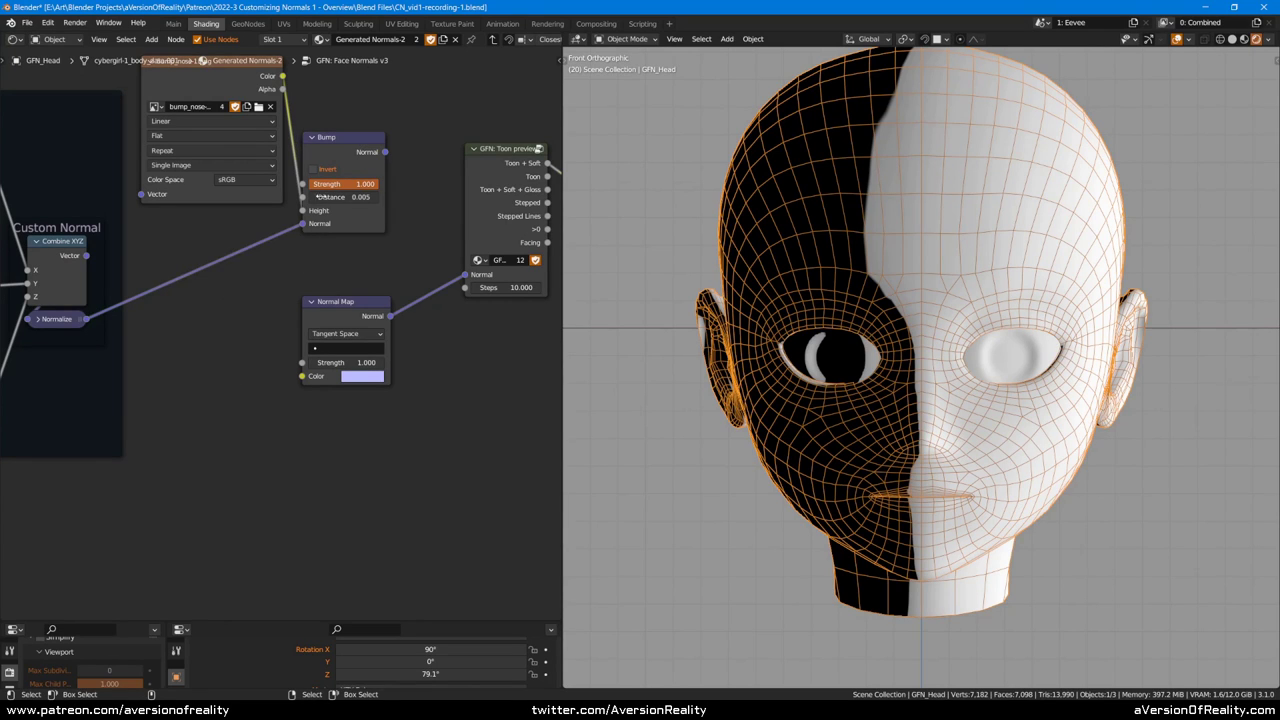
middle_click_drag(263, 385, 258, 371)
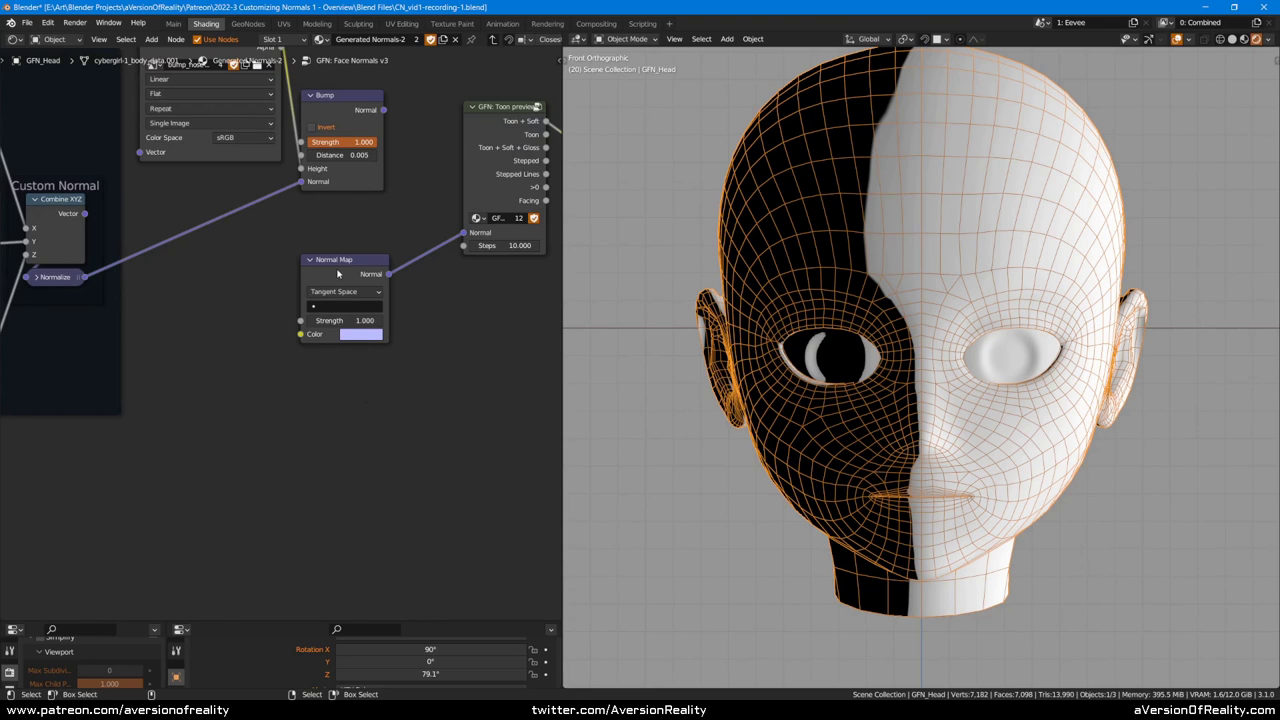
Step: Move the Normal Map node up directly beneath the Bump node and save the file
left_click_drag(347, 263, 343, 210)
left_click(297, 360)
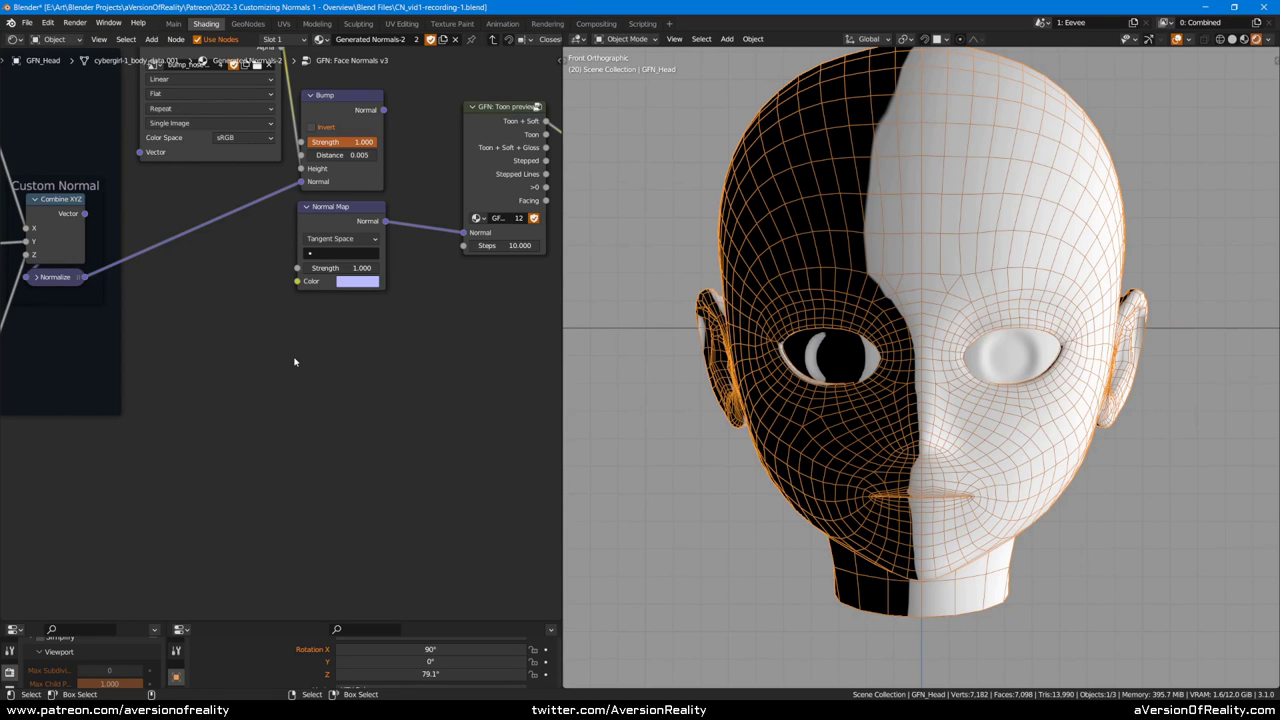
key("ctrl+s")
Step: Switch to Chrome, maximize the window and scroll through the Twitter thread on bump and normal mapping Generated Normals
key("alt+Tab")
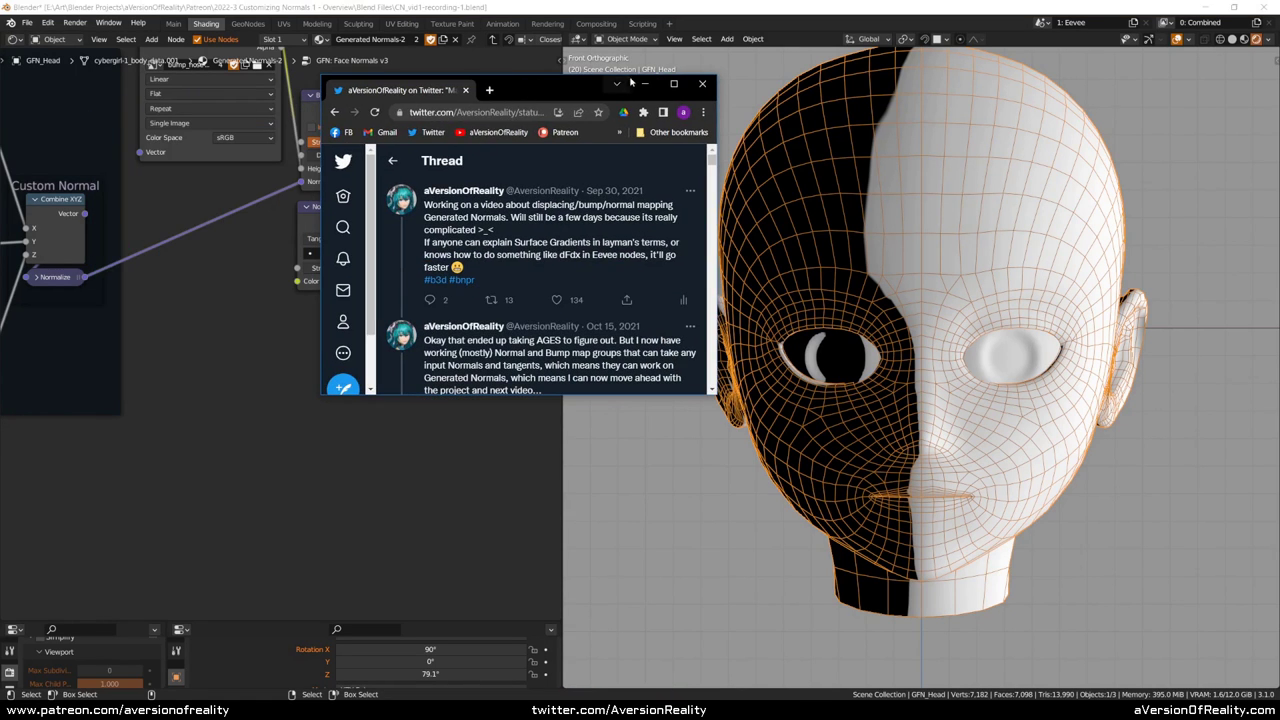
left_click(674, 86)
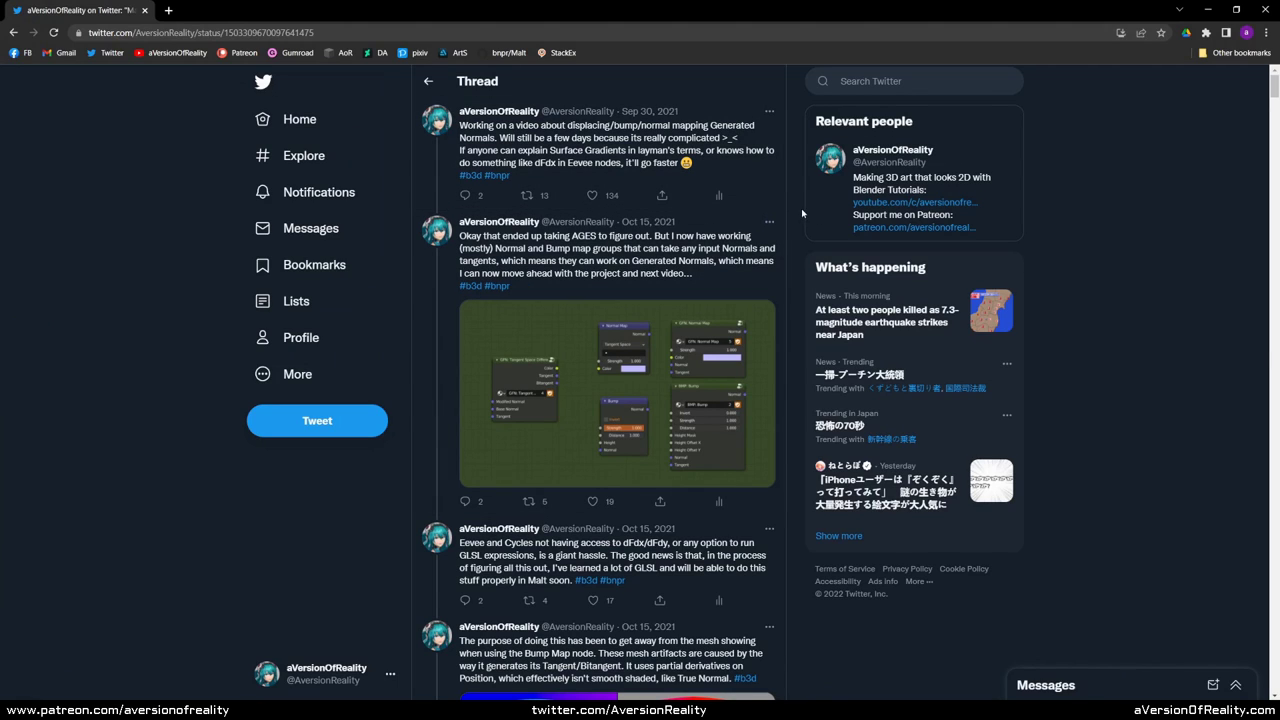
left_click_drag(1275, 86, 1268, 638)
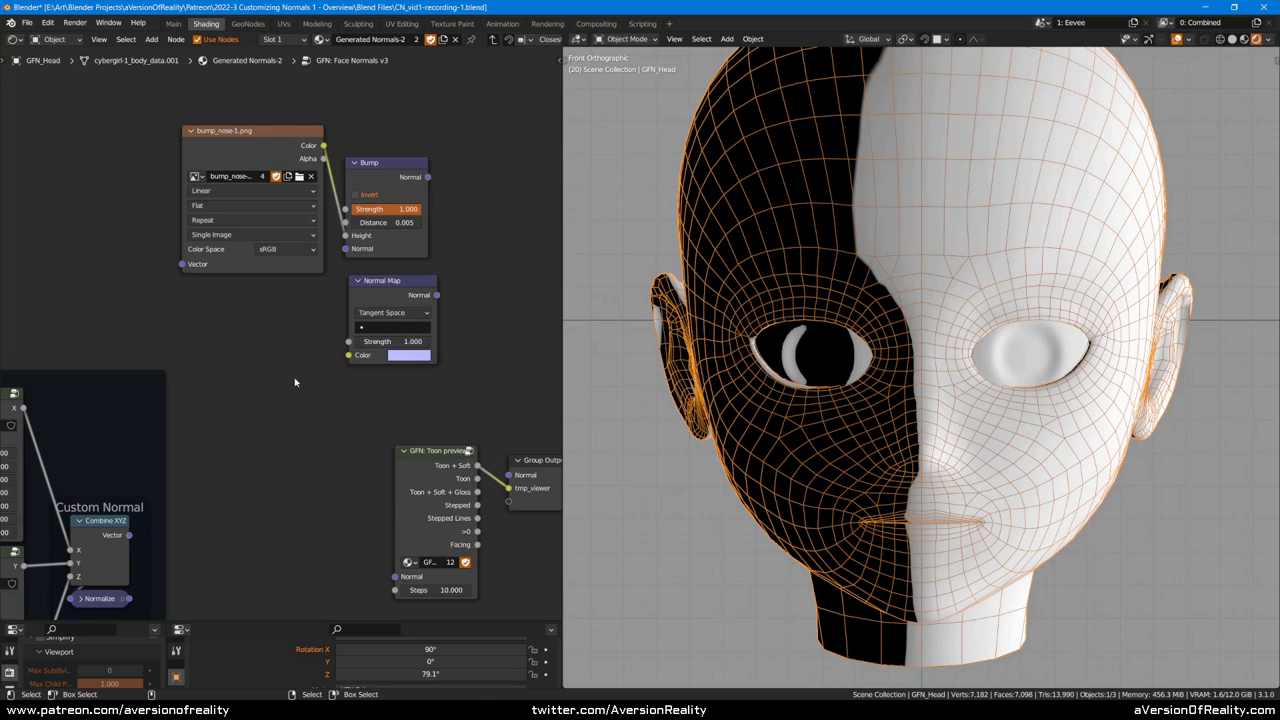
left_click(409, 166)
left_click(307, 355)
middle_click_drag(319, 410, 311, 394)
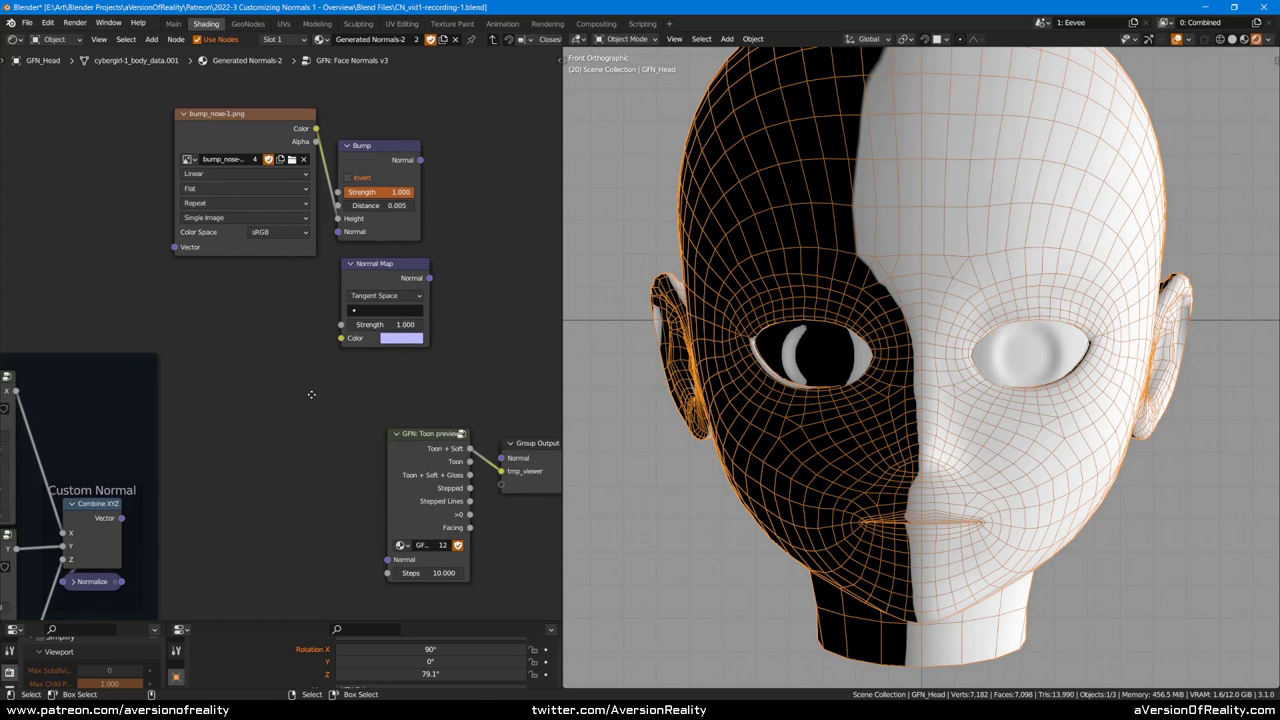
mouse_move(317, 468)
middle_mouse_down()
mouse_move(316, 390)
mouse_move(335, 371)
middle_mouse_up()
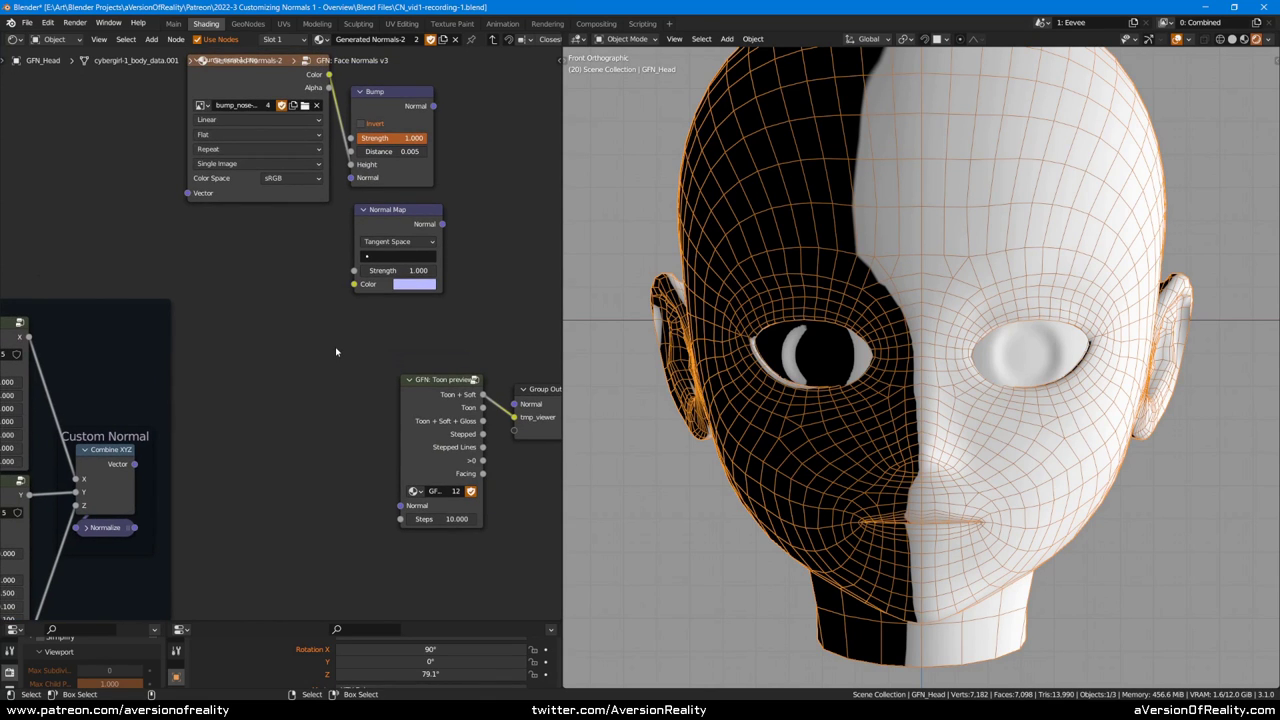
scroll(320, 334, "up", 1, "shift")
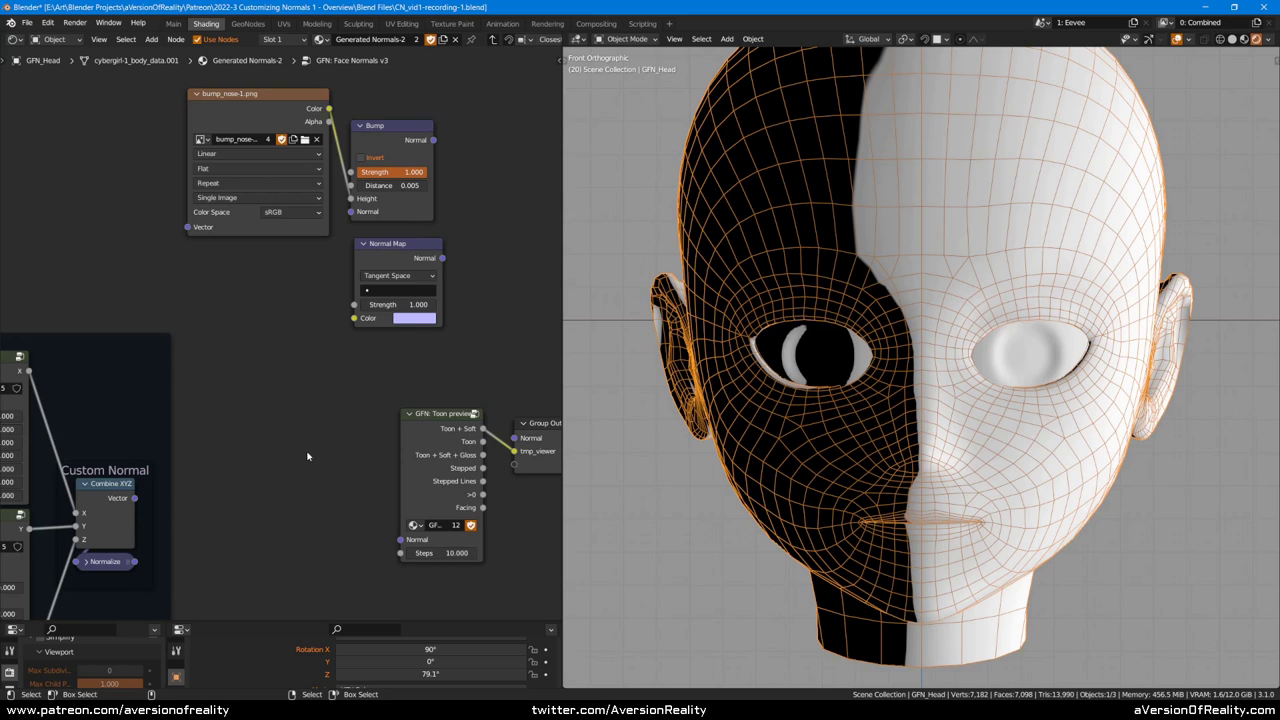
middle_click_drag(320, 452, 338, 338)
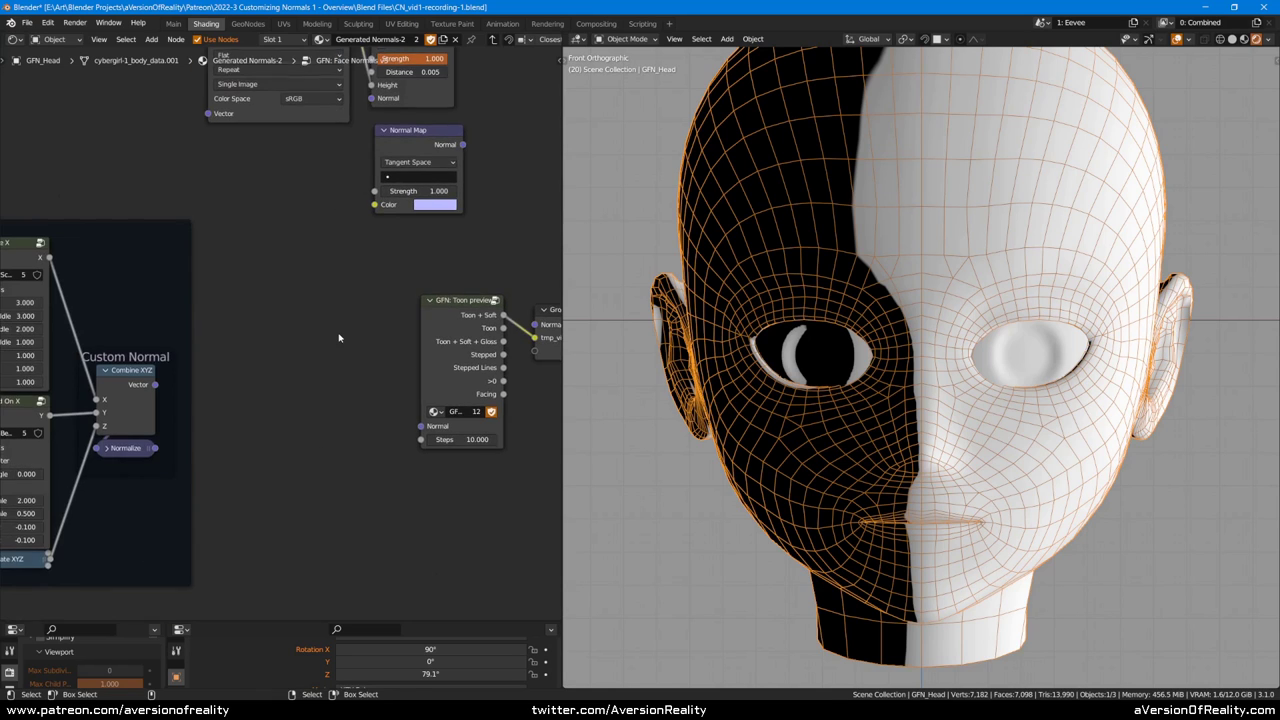
middle_click_drag(337, 289, 351, 351)
mouse_move(337, 405)
middle_mouse_down()
mouse_move(355, 359)
mouse_move(342, 399)
middle_mouse_up()
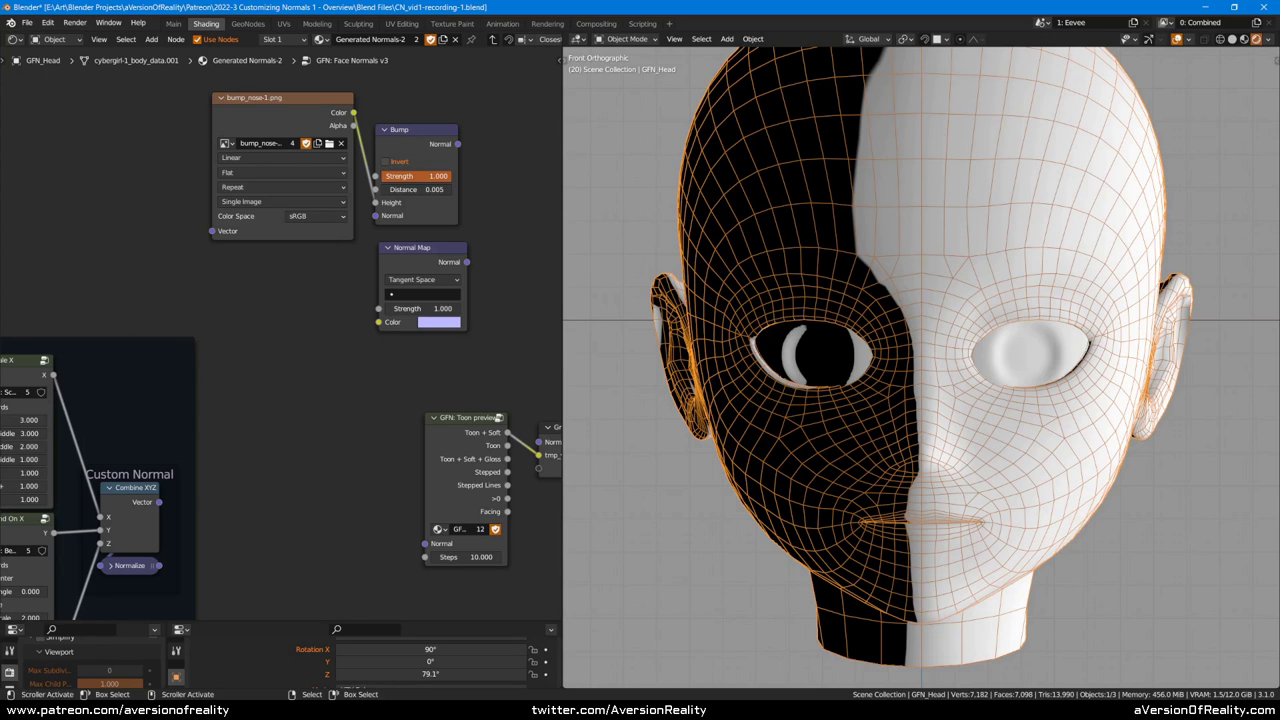
Step: Bring the Chrome window with gpu_shader_material_bump.glsl on screen, maximize it and read the node_bump shader code
left_click_drag(0, 150, 389, 144)
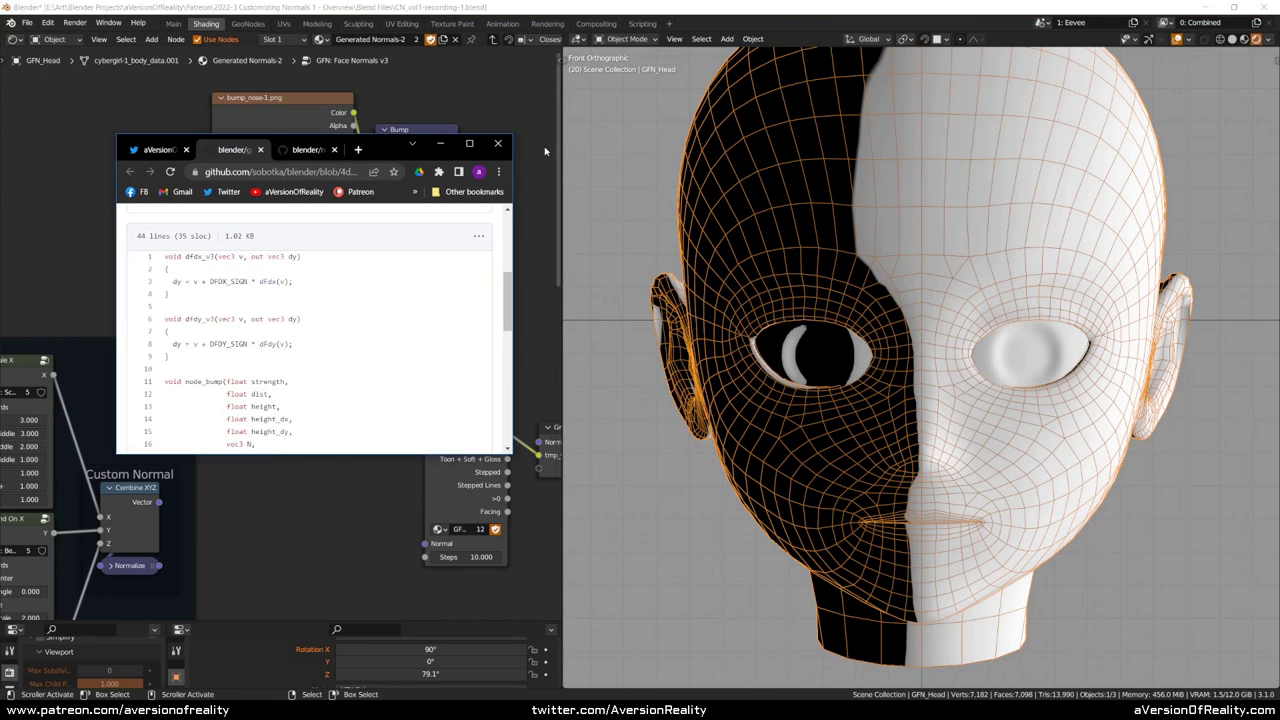
left_click(468, 145)
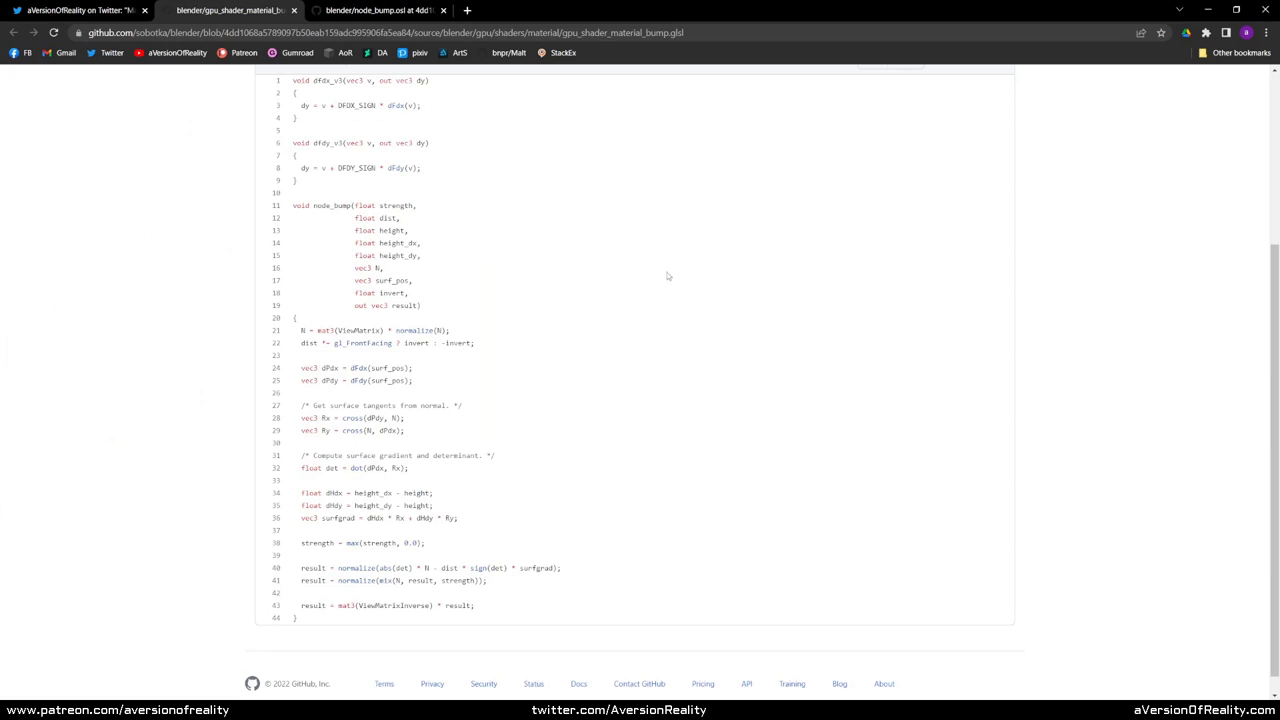
scroll(789, 294, "up", 2)
scroll(748, 300, "down", 2)
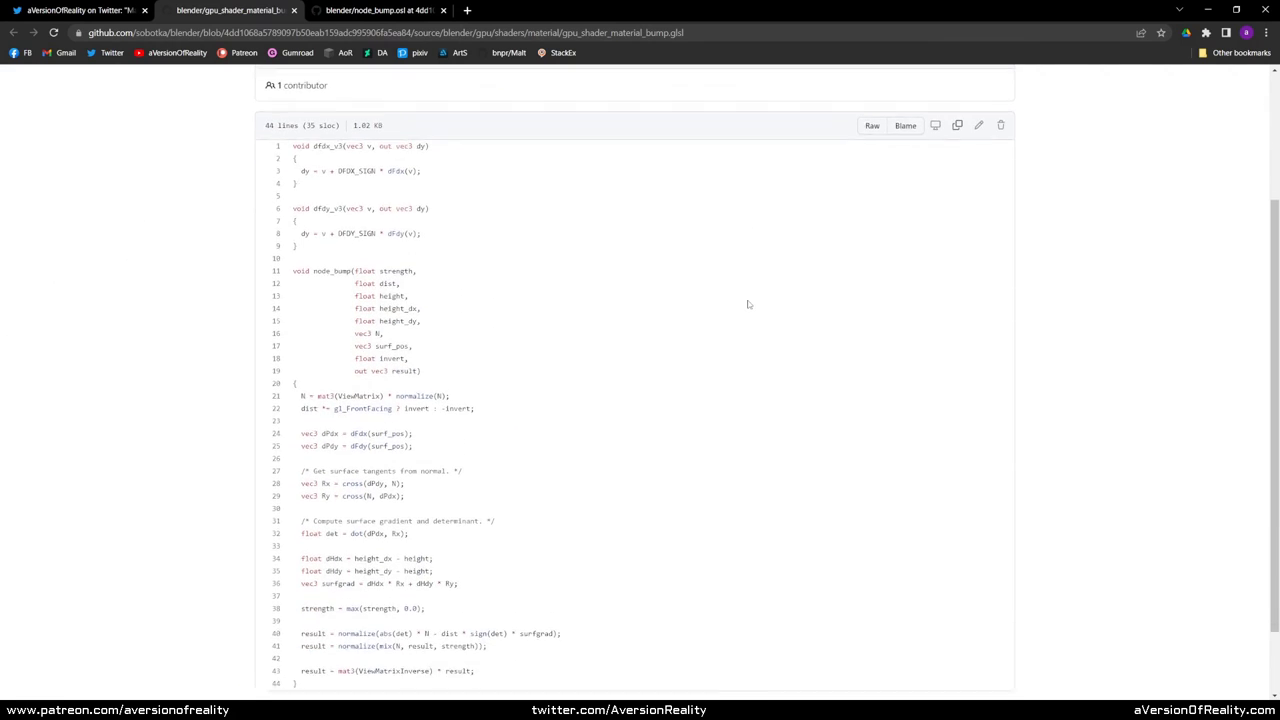
scroll(748, 304, "down", 2)
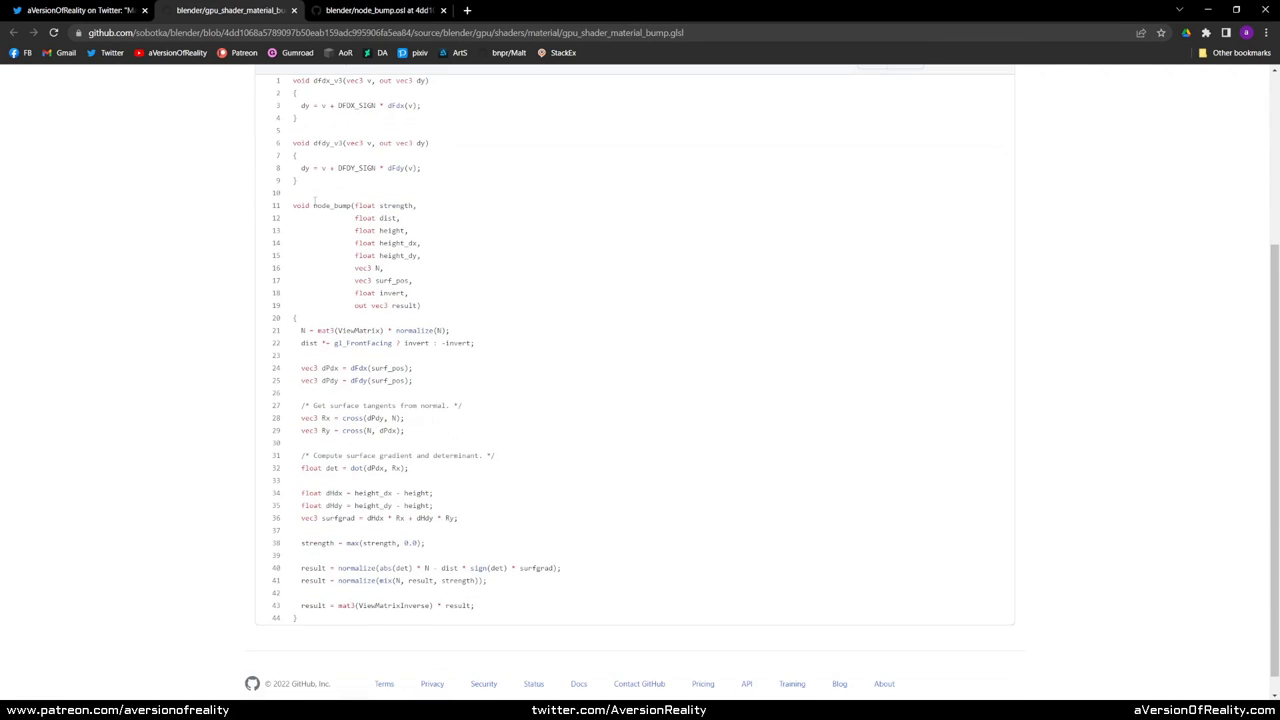
scroll(607, 357, "up", 1)
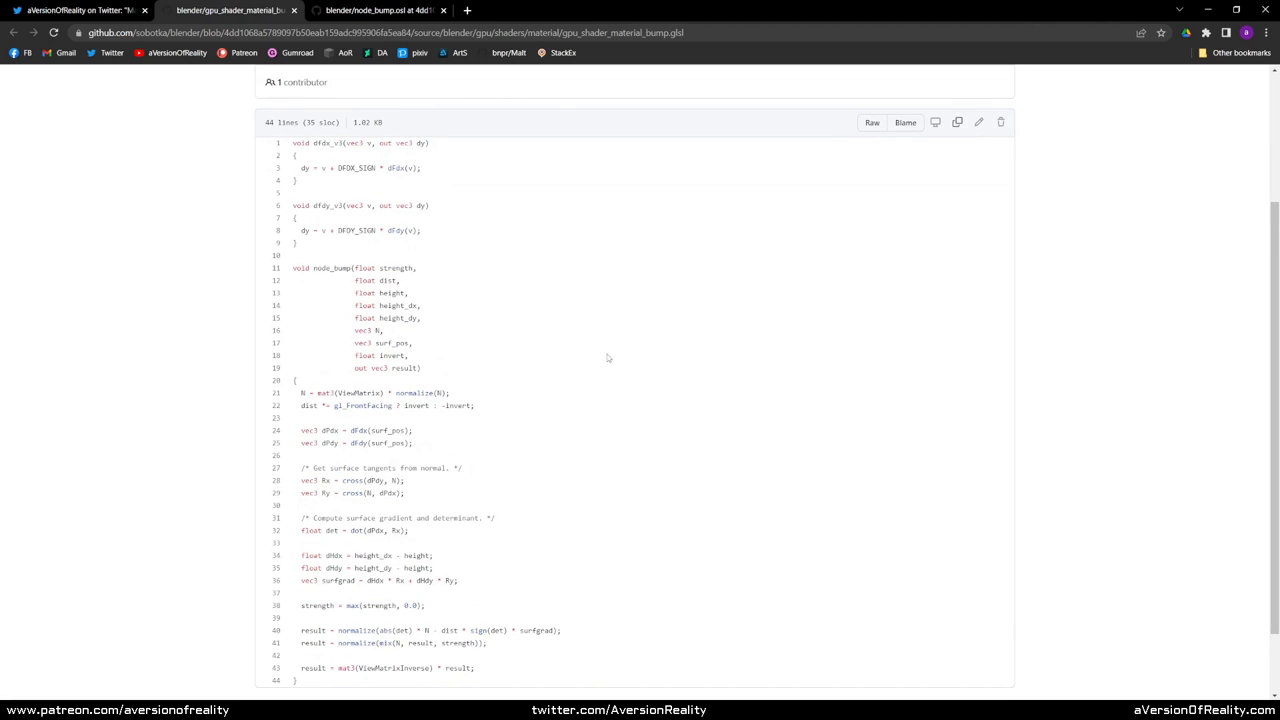
scroll(486, 384, "down", 1)
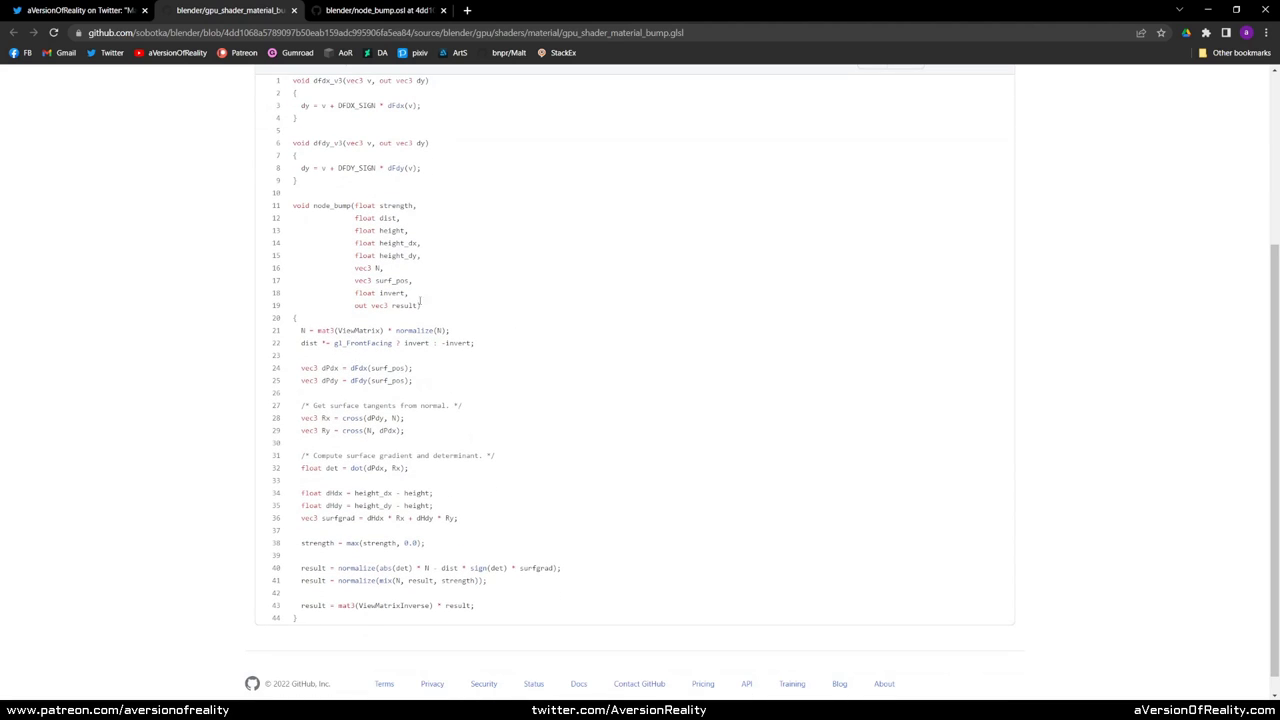
Step: Switch to the node_bump.osl page and read through its shader code down to the end of the file
left_click(367, 9)
scroll(643, 285, "up", 2)
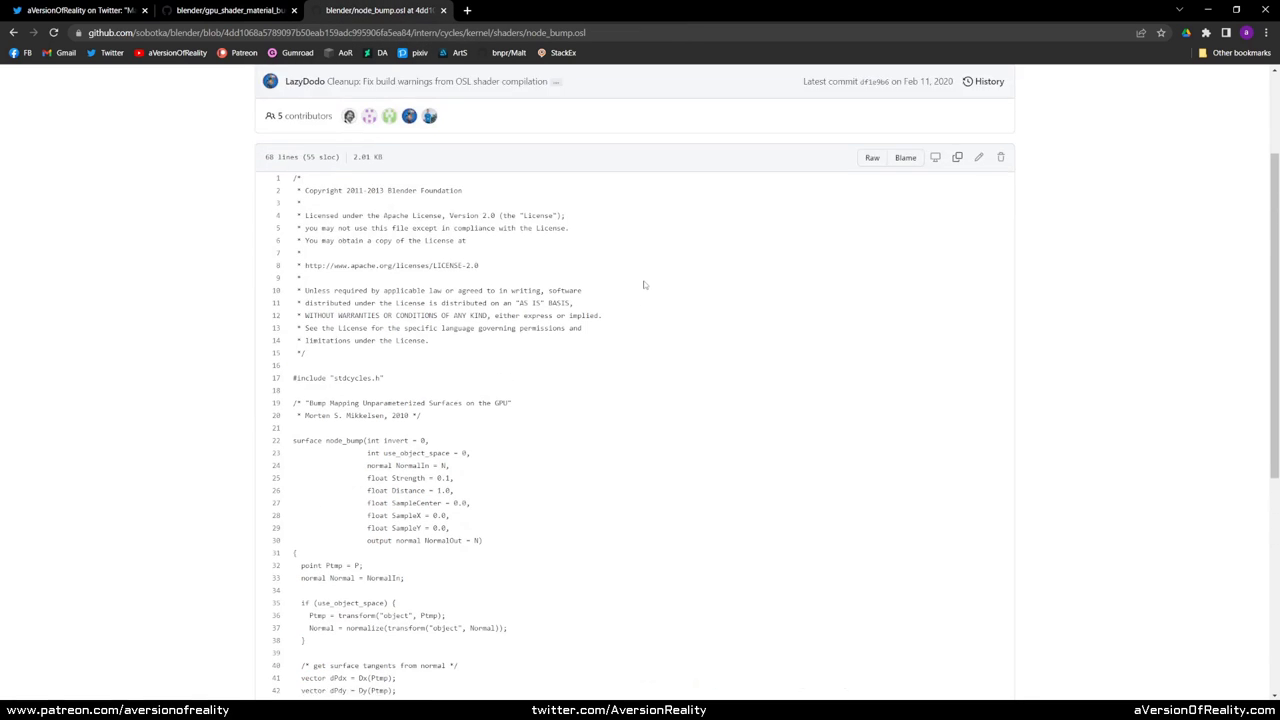
scroll(644, 285, "up", 1)
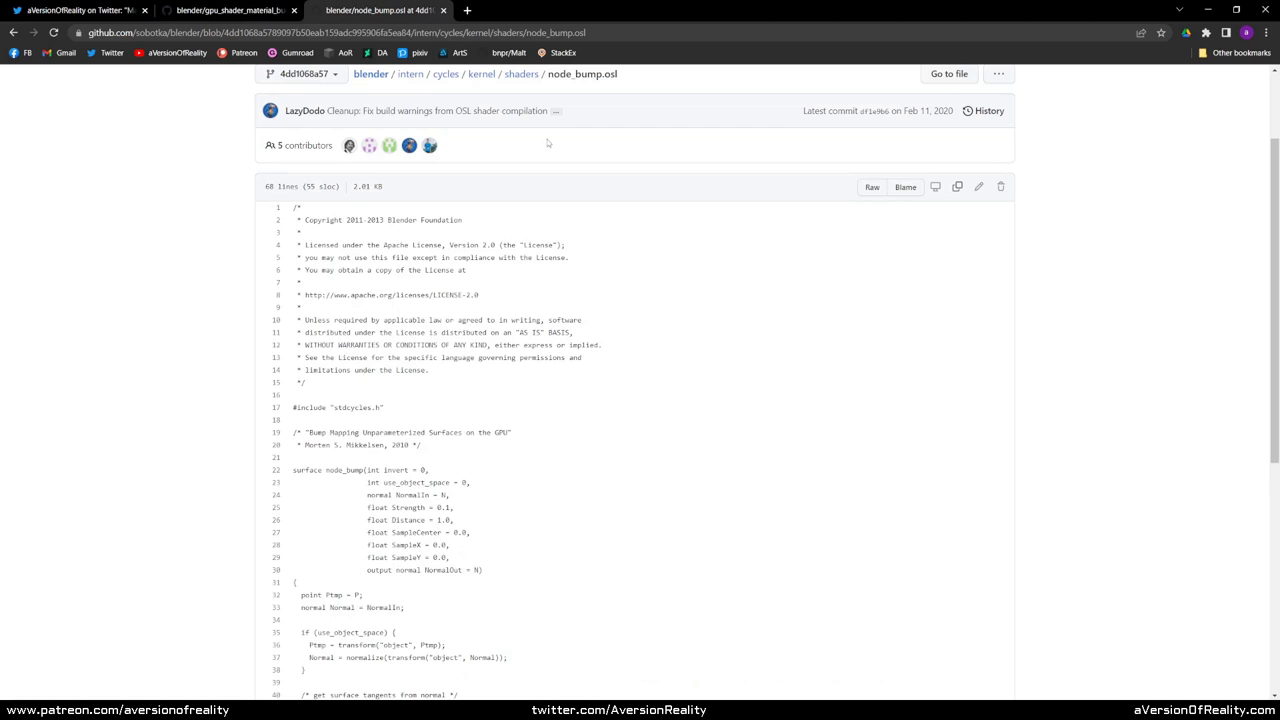
scroll(648, 309, "down", 1)
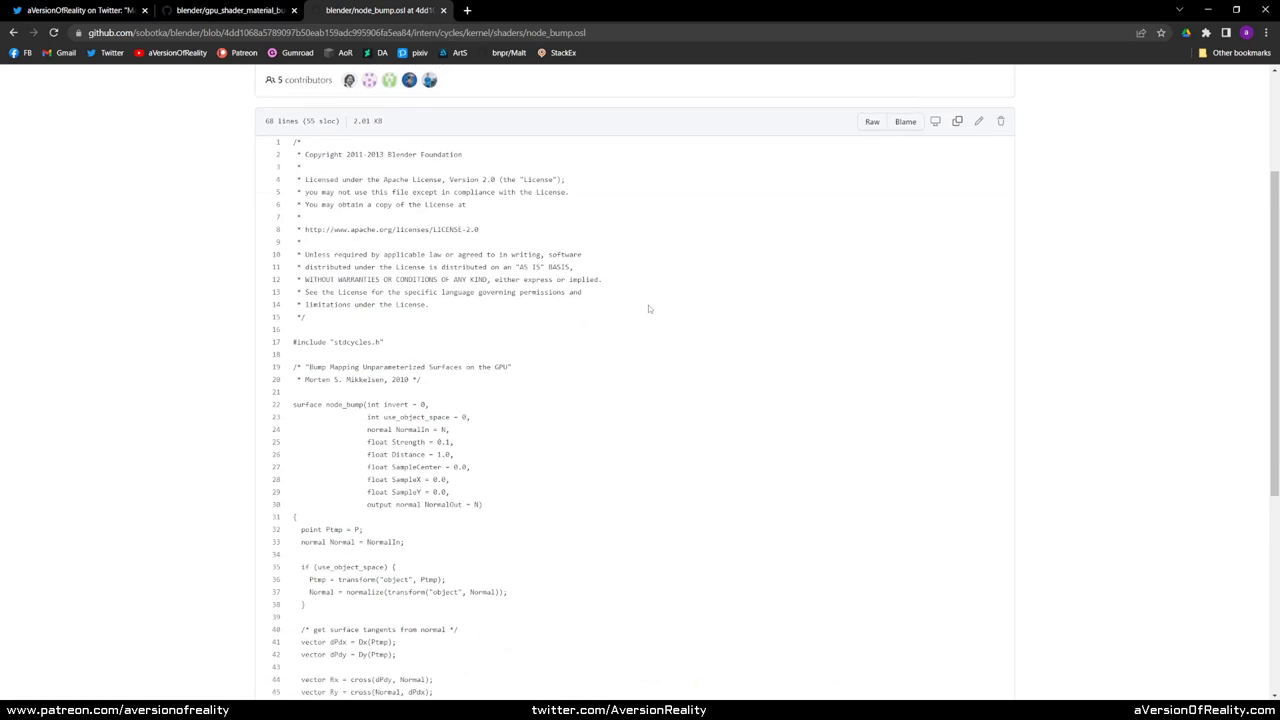
scroll(640, 312, "down", 1)
scroll(638, 310, "down", 1)
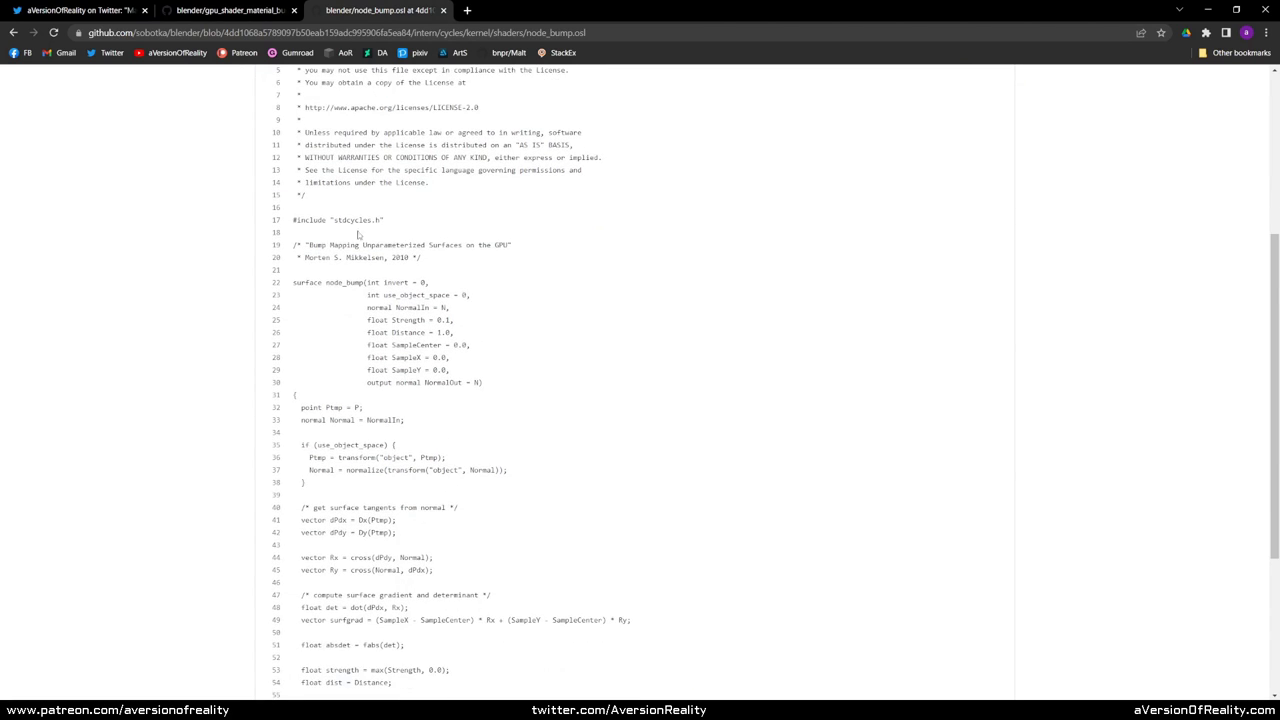
scroll(549, 440, "down", 1)
scroll(389, 419, "down", 1)
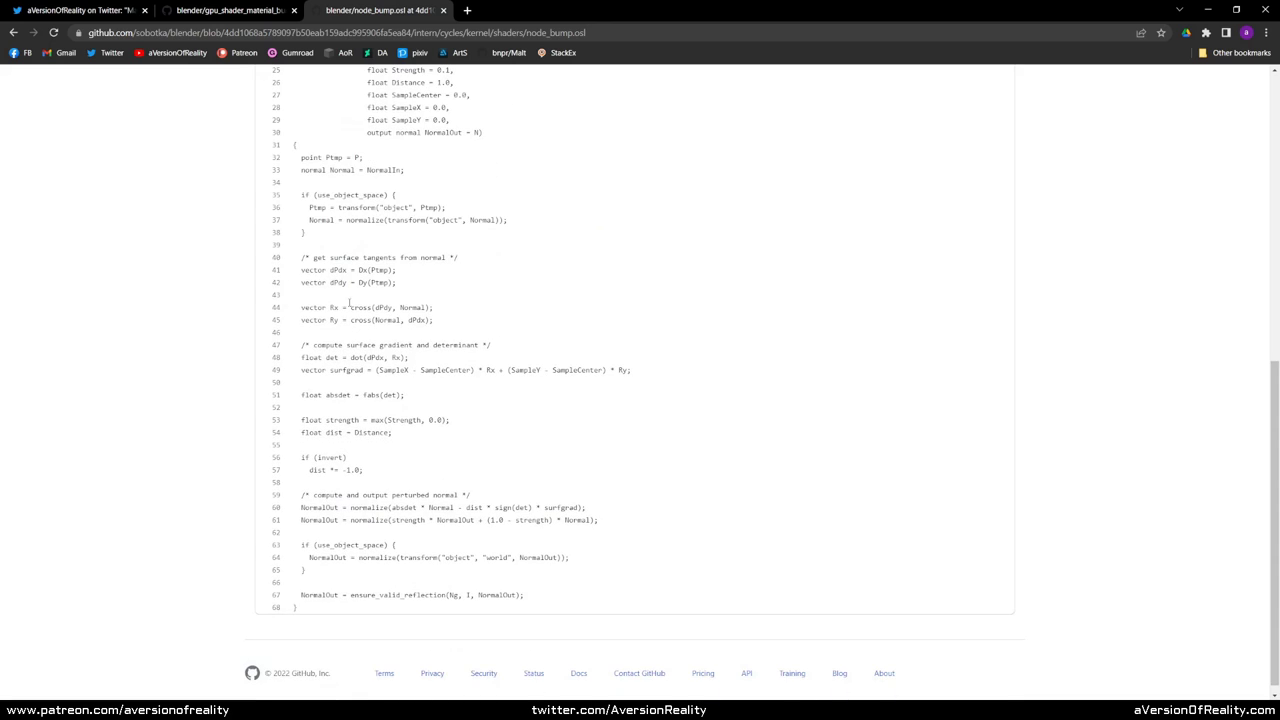
Step: Highlight the comment citing "Bump Mapping Unparameterized Surfaces on the GPU" above the node_bump function in node_bump.osl
scroll(364, 417, "up", 1)
scroll(623, 371, "up", 1)
scroll(631, 377, "up", 2)
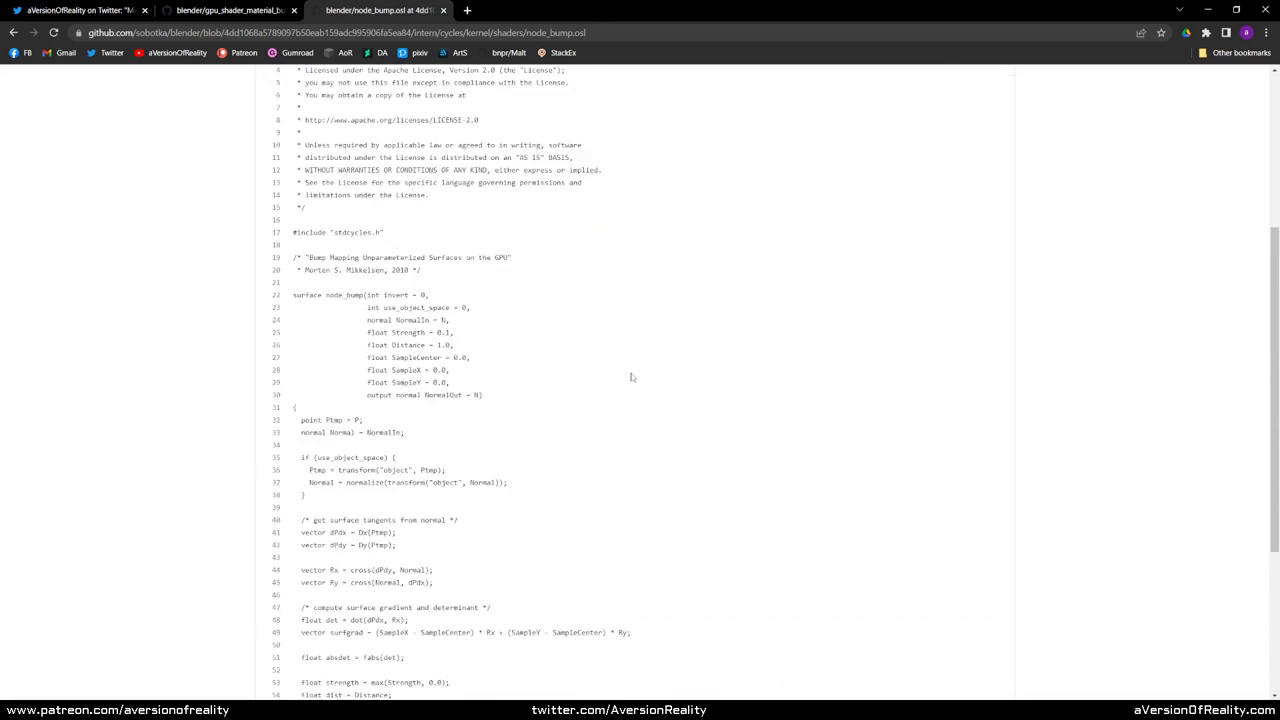
scroll(631, 377, "up", 2)
left_click_drag(293, 370, 448, 387)
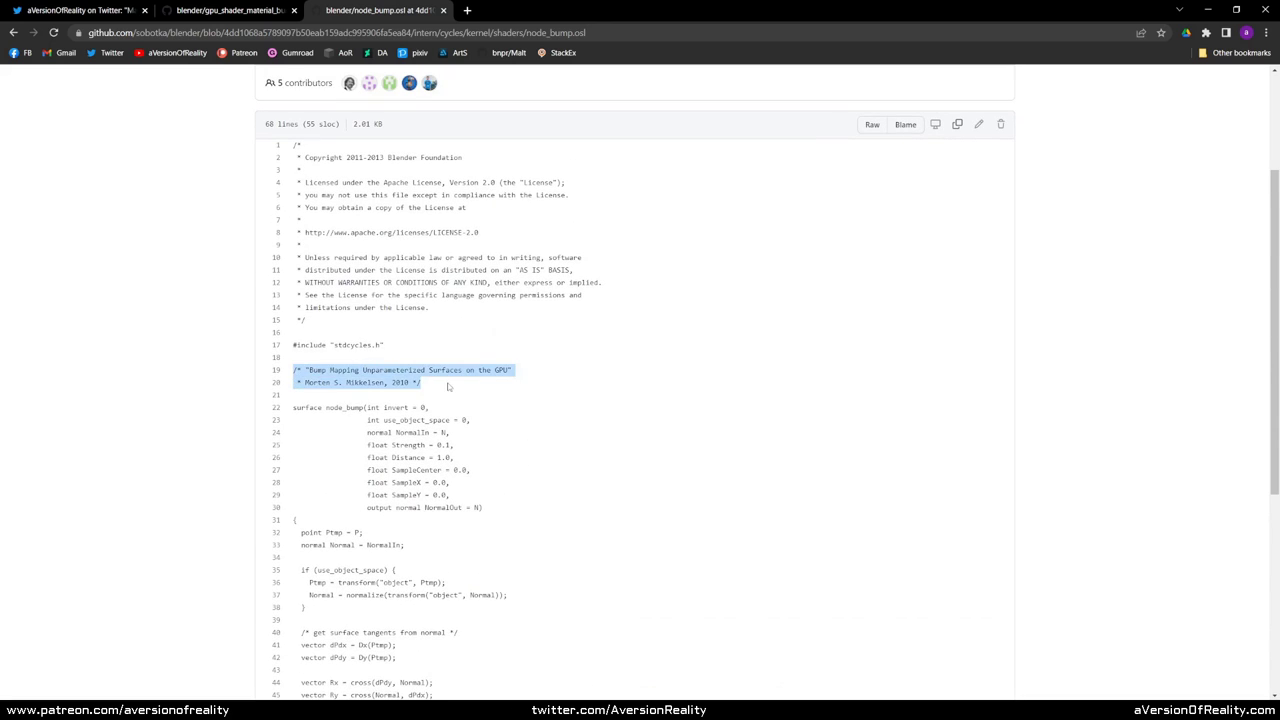
left_click(498, 393)
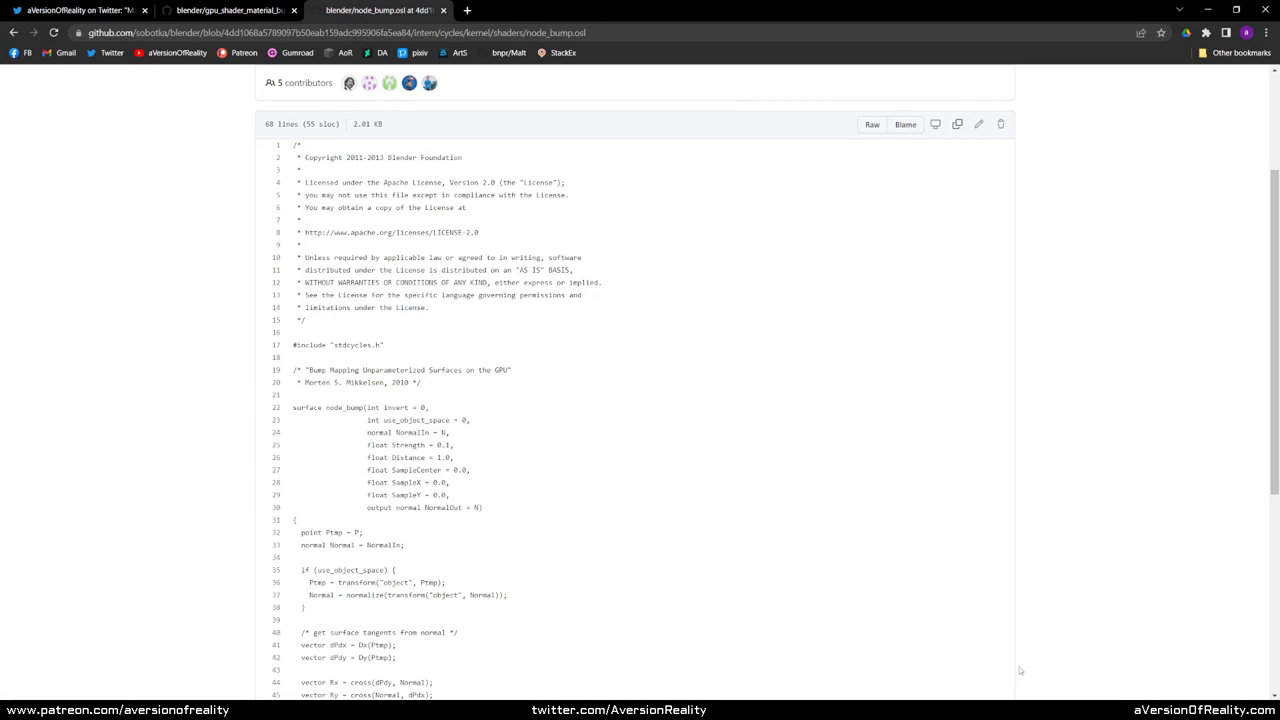
Step: Switch to Acrobat and skim the Bump Mapping Unparametrized Surfaces on the GPU paper through page 4, including its code listings
left_click(1026, 706)
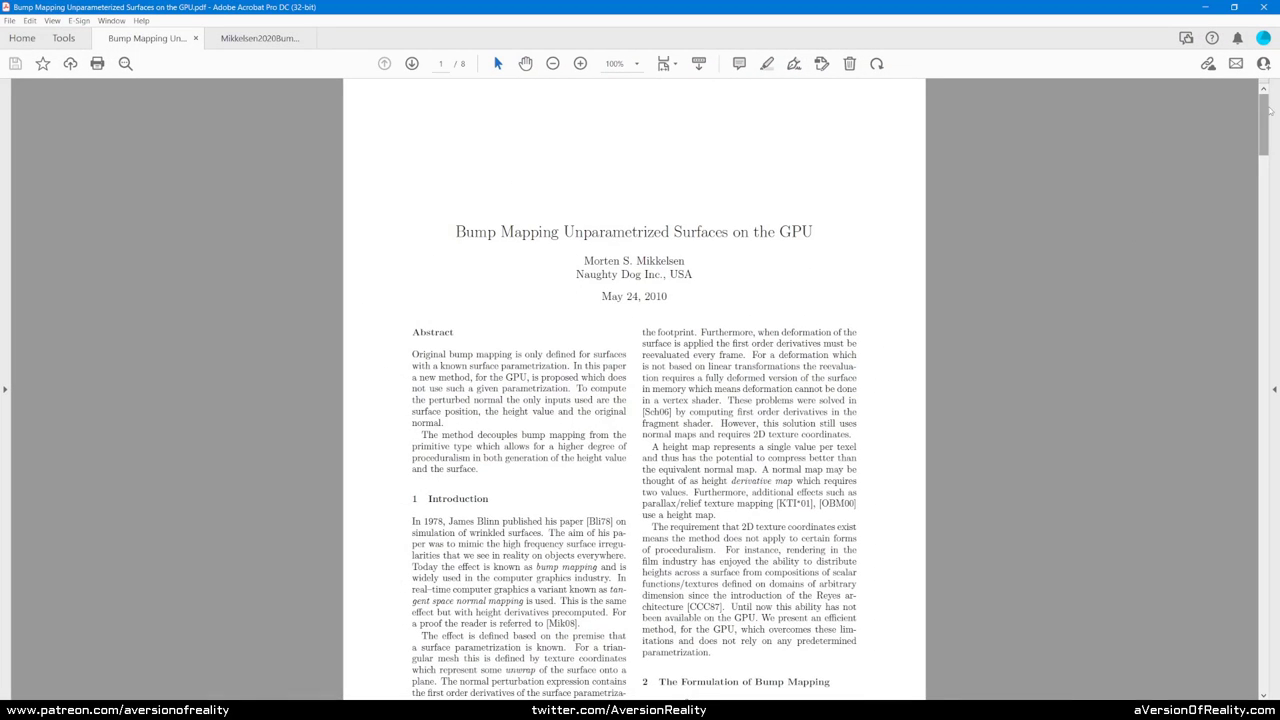
left_click_drag(1268, 112, 1255, 200)
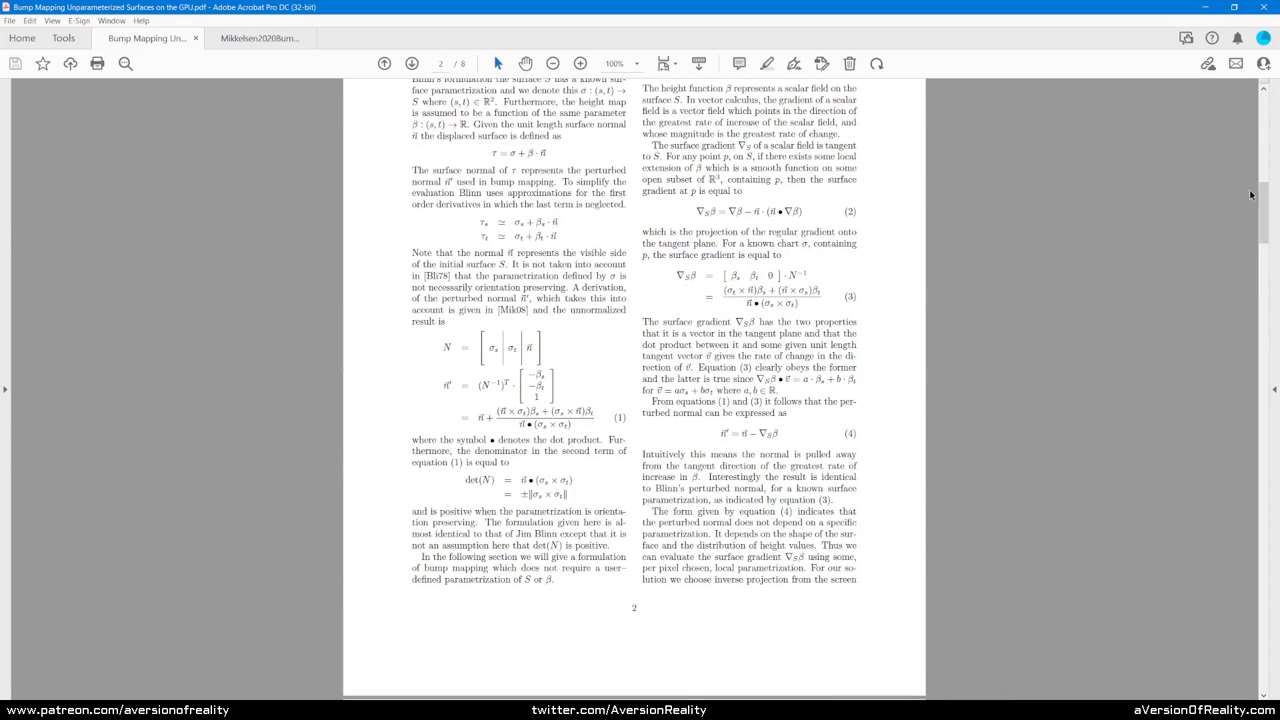
left_click_drag(1256, 195, 1260, 257)
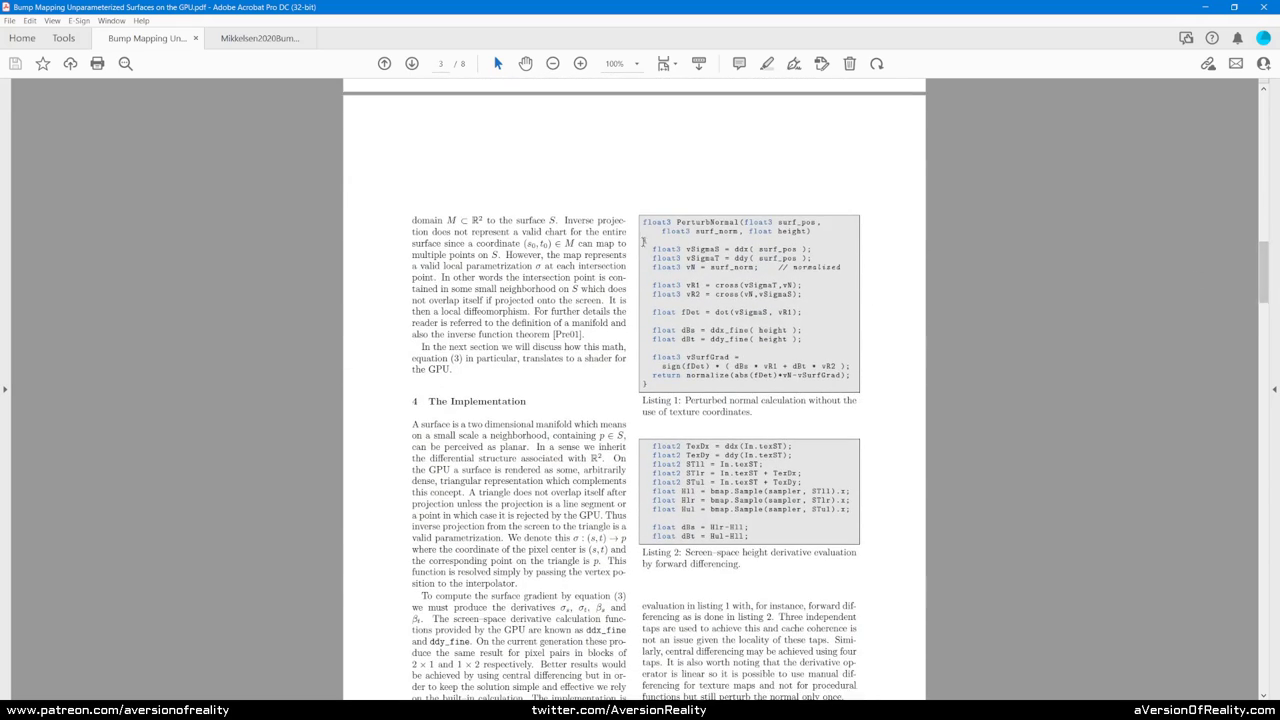
scroll(786, 373, "down", 2)
scroll(788, 378, "down", 4)
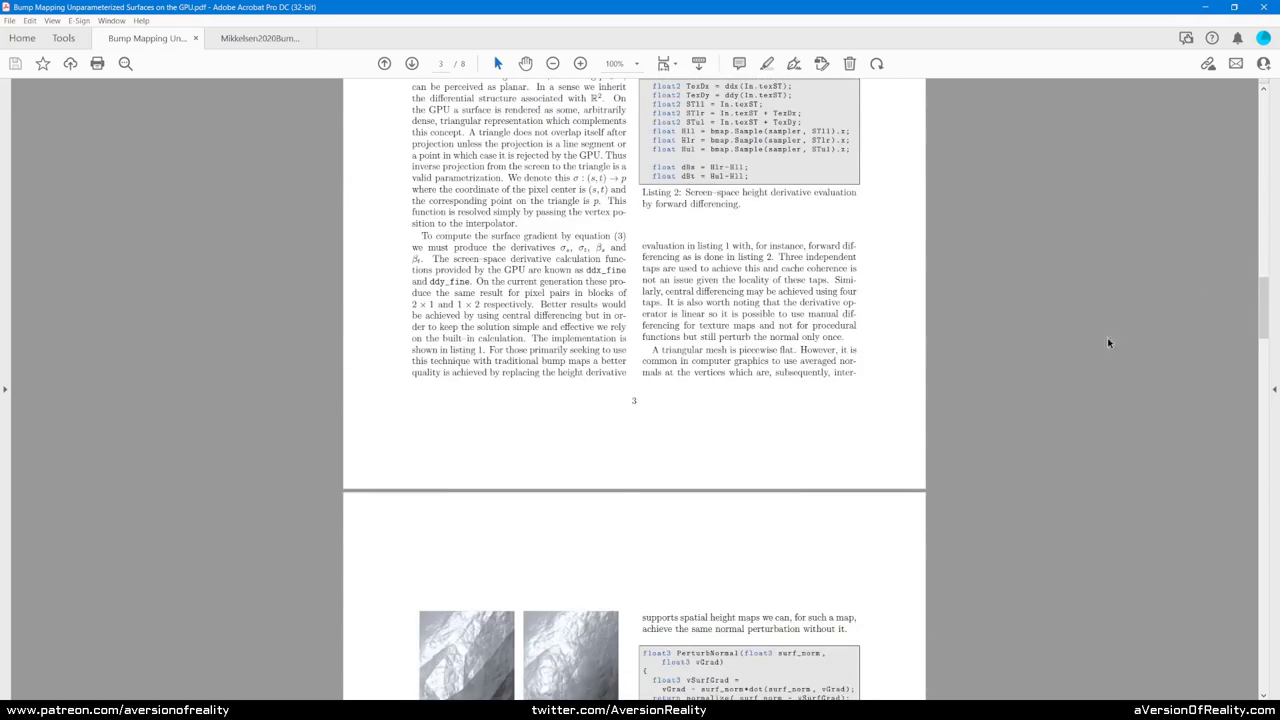
left_click_drag(1262, 292, 1262, 359)
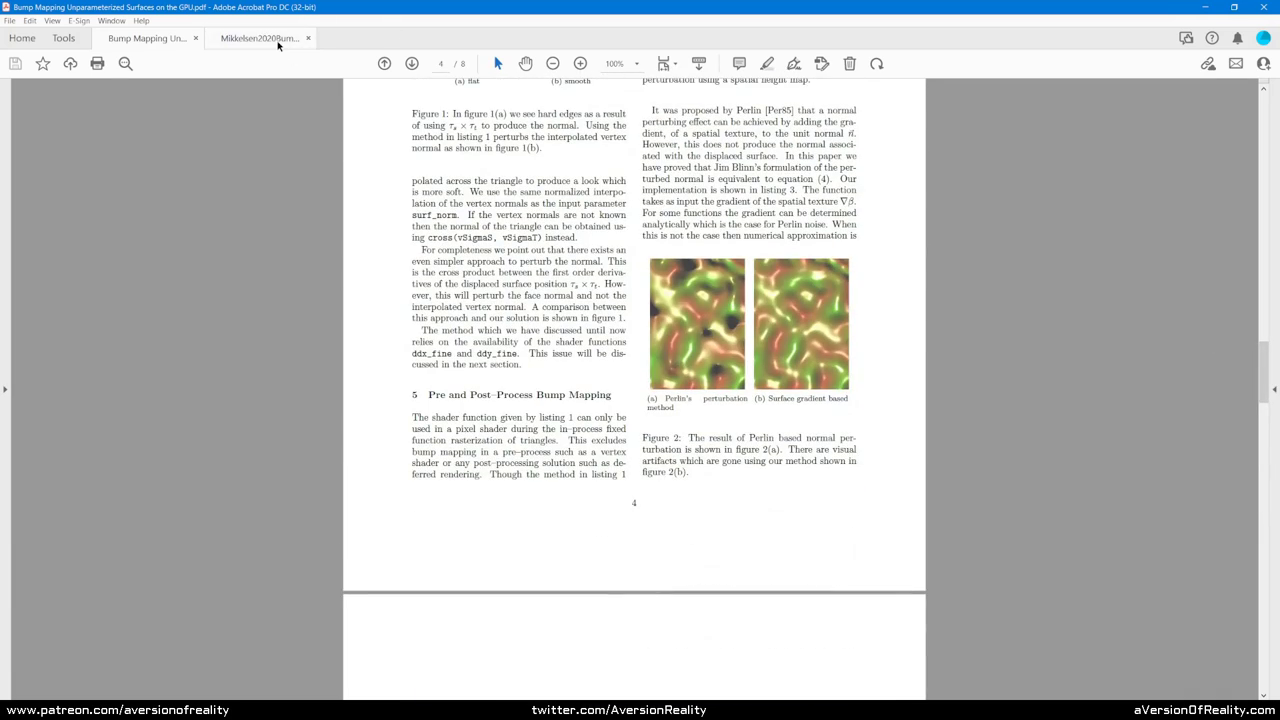
Step: Skim the Surface Gradient–Based Bump Mapping Framework paper and return to the first page of the Bump Mapping Unparametrized Surfaces paper
left_click(262, 38)
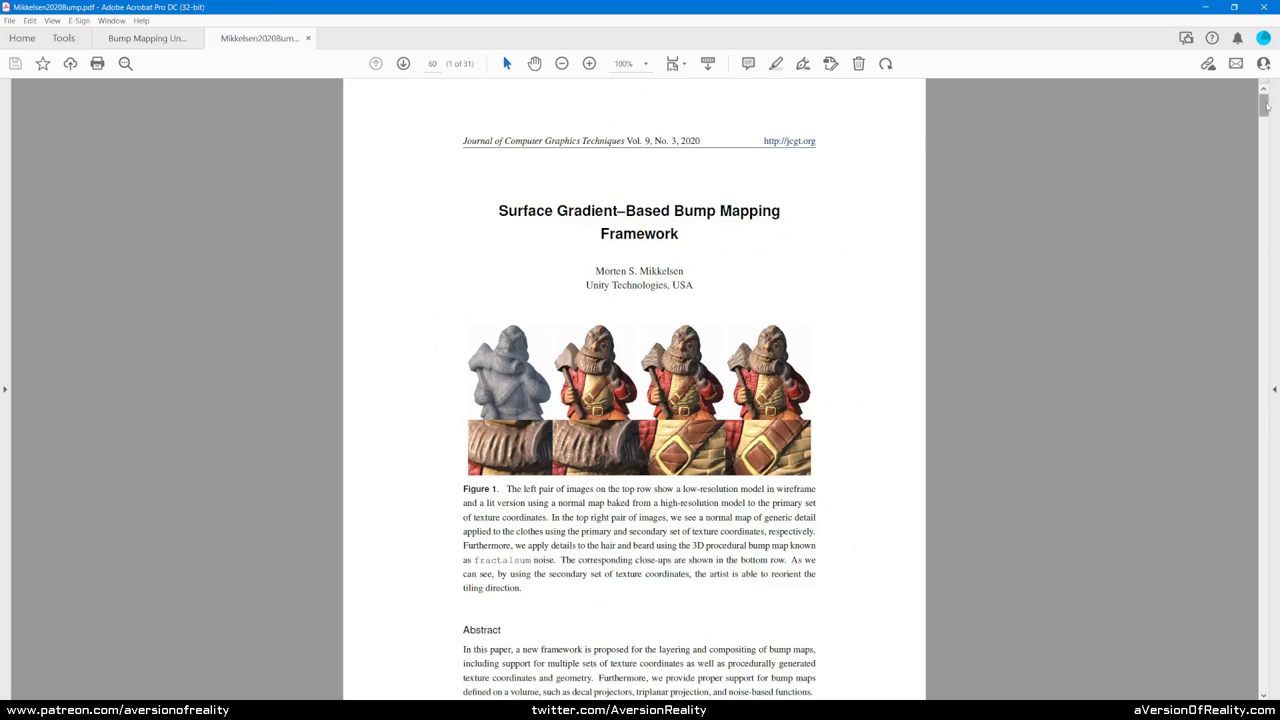
mouse_move(1267, 105)
left_mouse_down()
mouse_move(1263, 522)
mouse_move(1263, 105)
left_mouse_up()
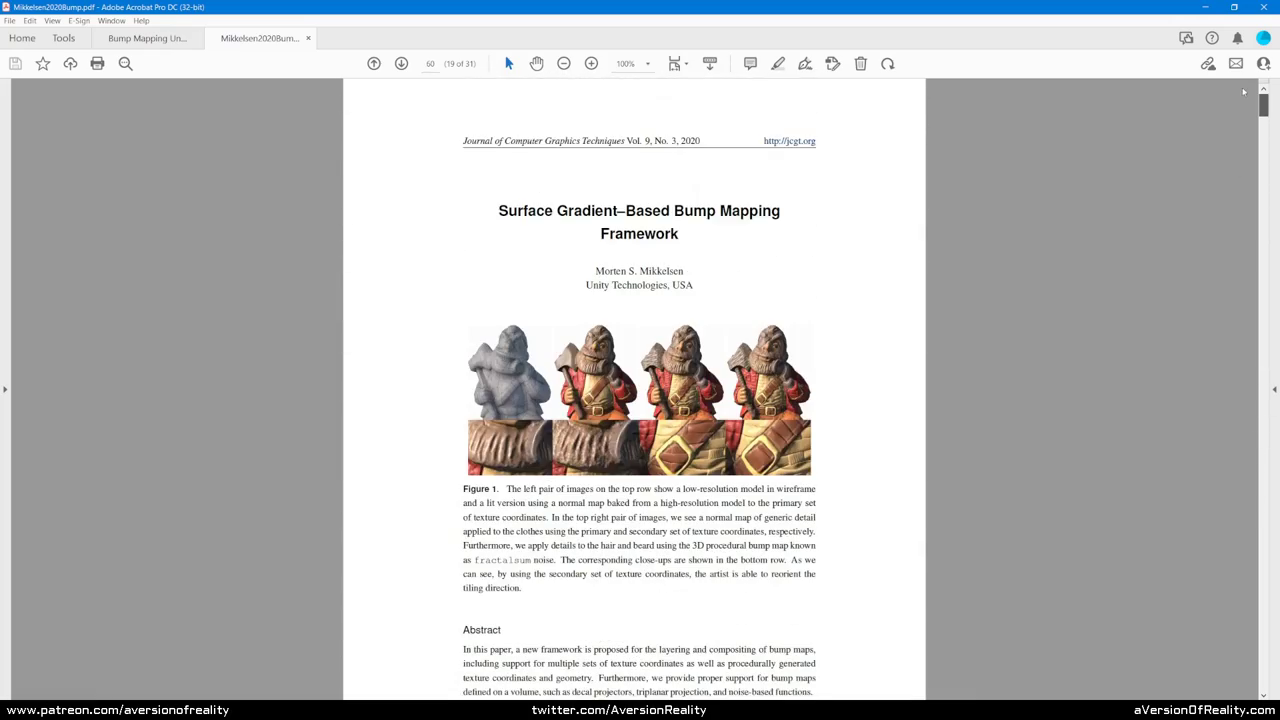
left_click(148, 38)
left_click_drag(1257, 347, 1257, 101)
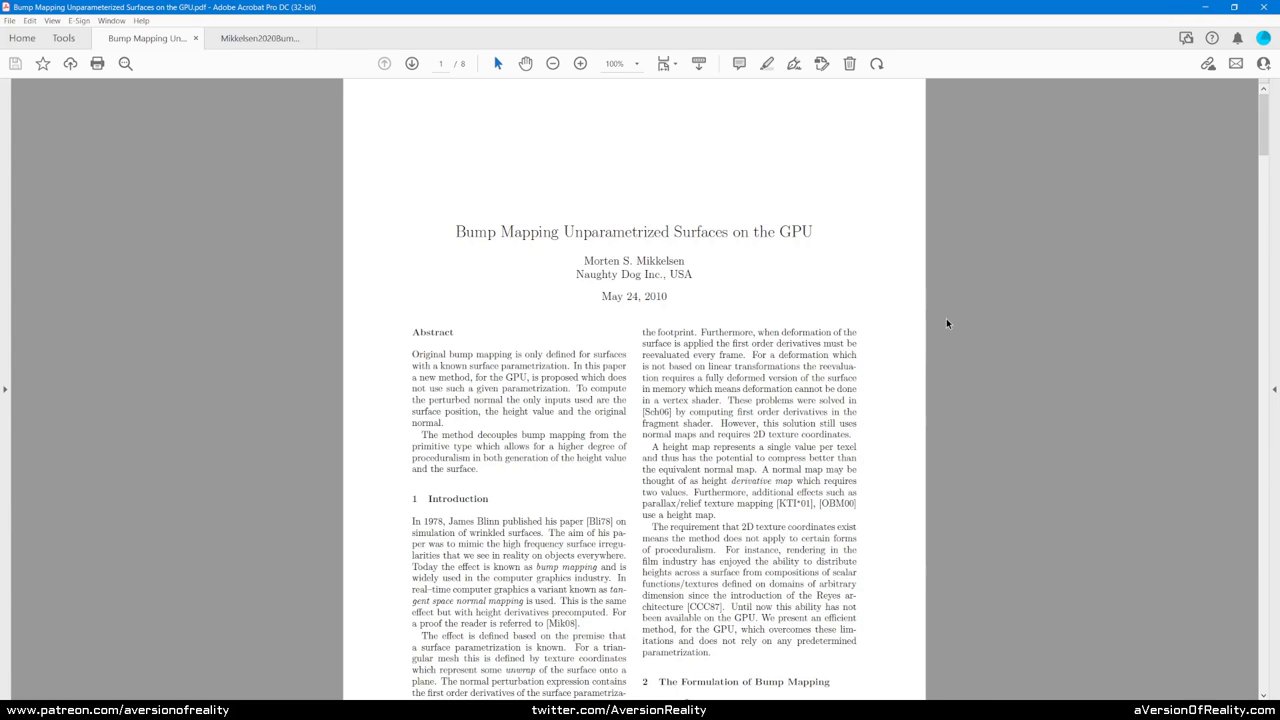
Step: Review the abstract on page 1 and the bump mapping and surface gradient equations on page 2 of the paper
scroll(946, 322, "down", 4)
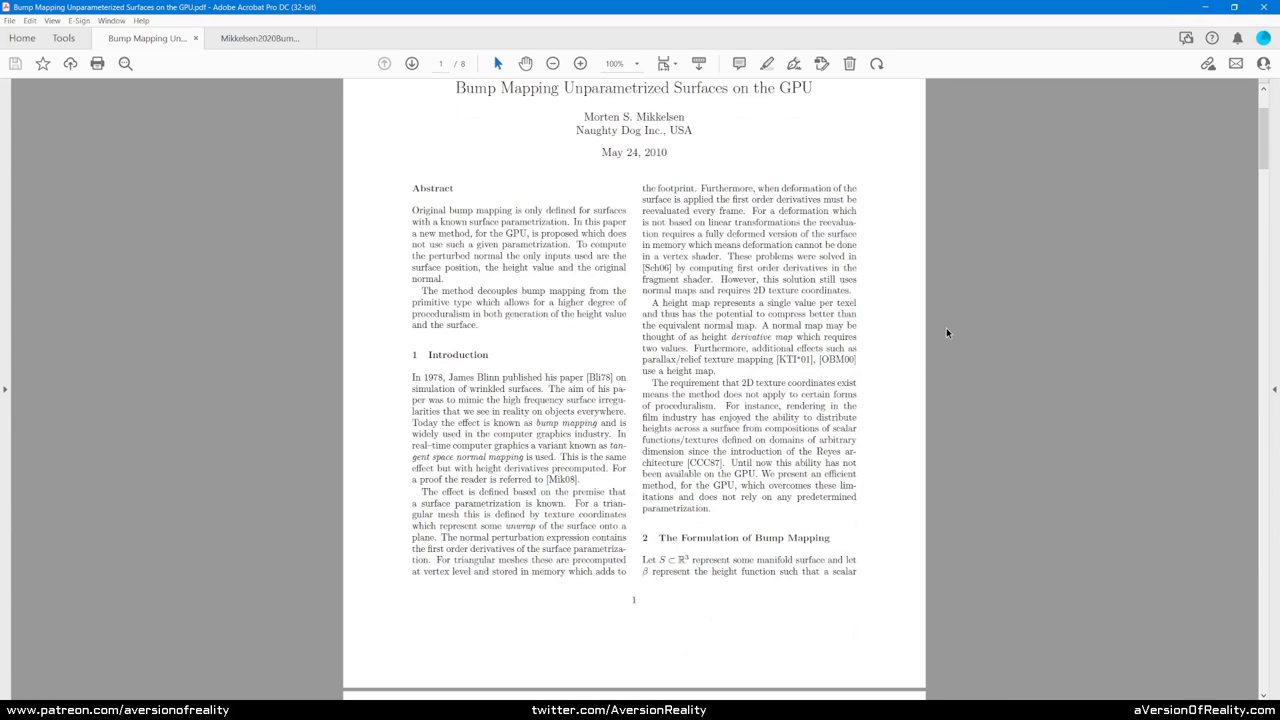
left_click_drag(1261, 158, 1263, 170)
scroll(1012, 206, "down", 7)
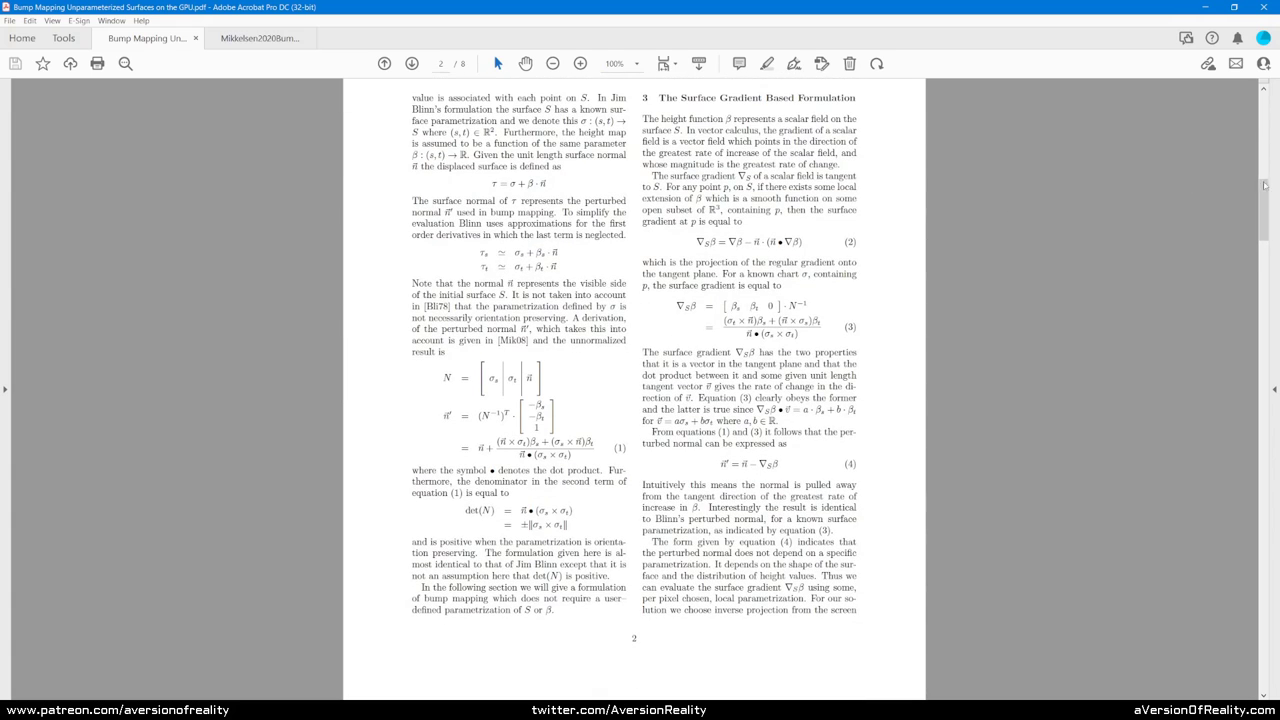
left_click_drag(1264, 185, 1262, 95)
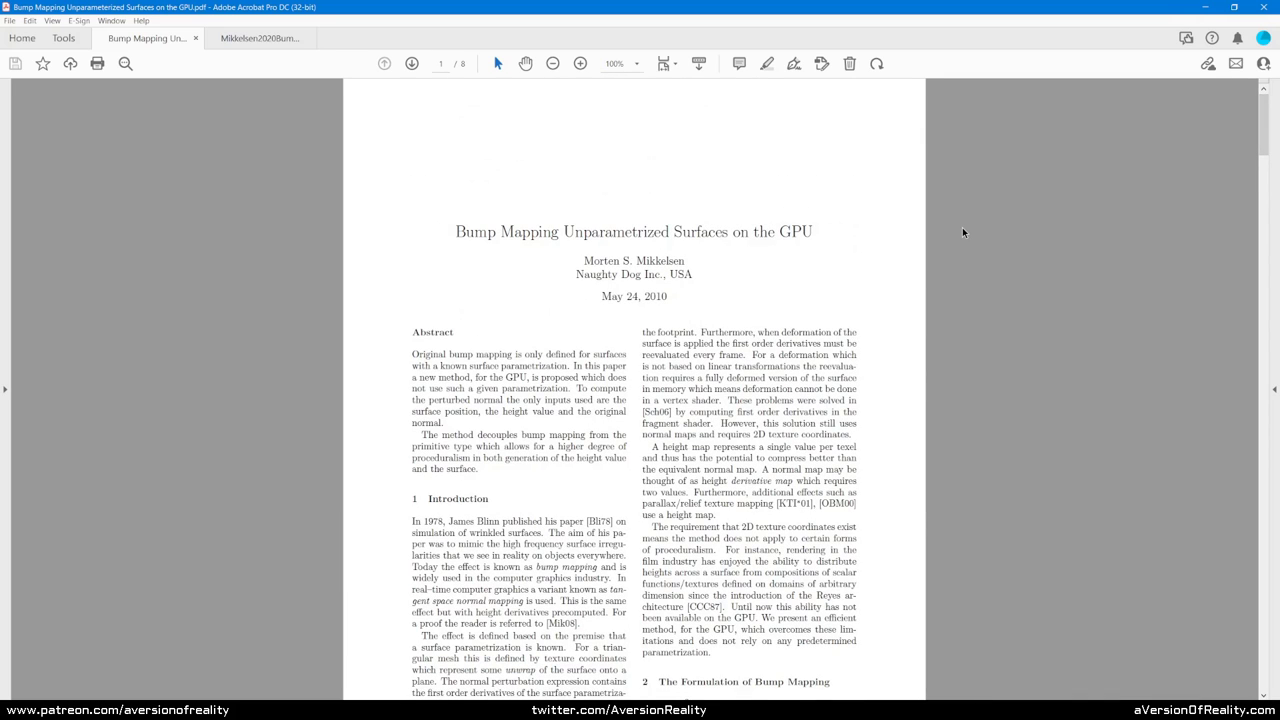
left_click_drag(1250, 118, 1255, 203)
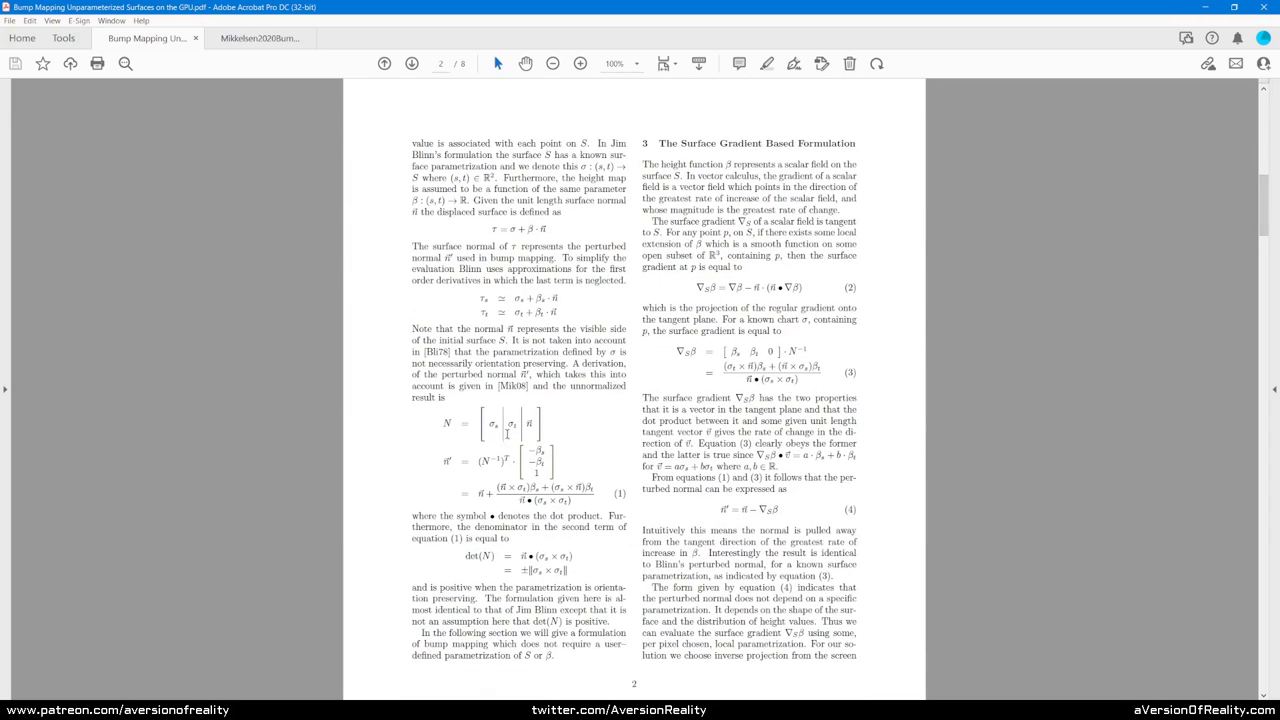
scroll(516, 414, "down", 1)
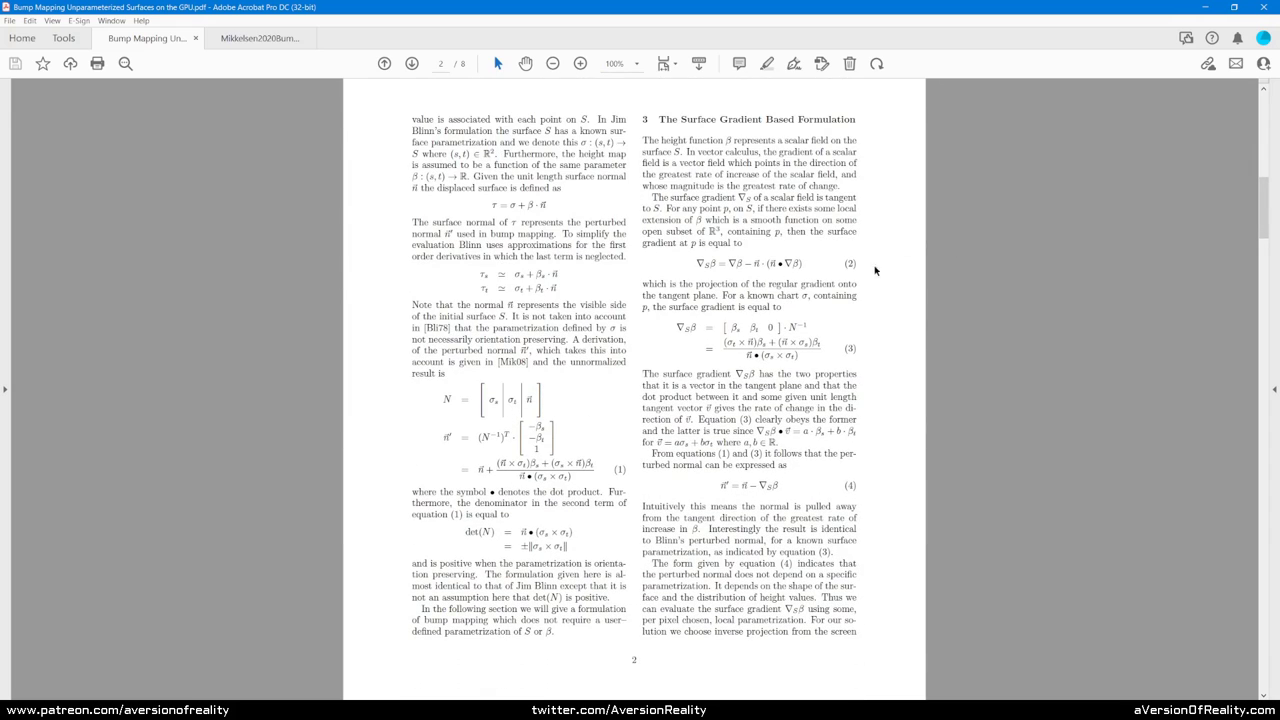
scroll(520, 413, "down", 1)
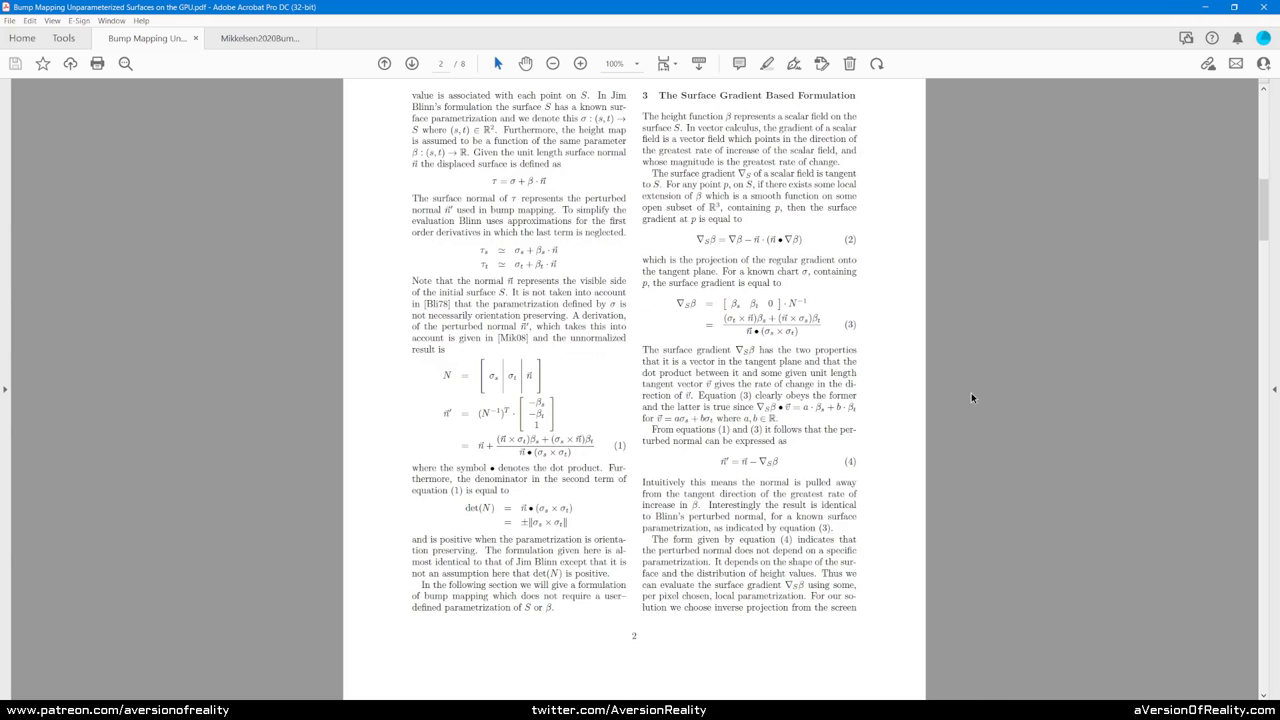
mouse_move(1263, 198)
left_mouse_down()
mouse_move(1263, 178)
mouse_move(1263, 205)
left_mouse_up()
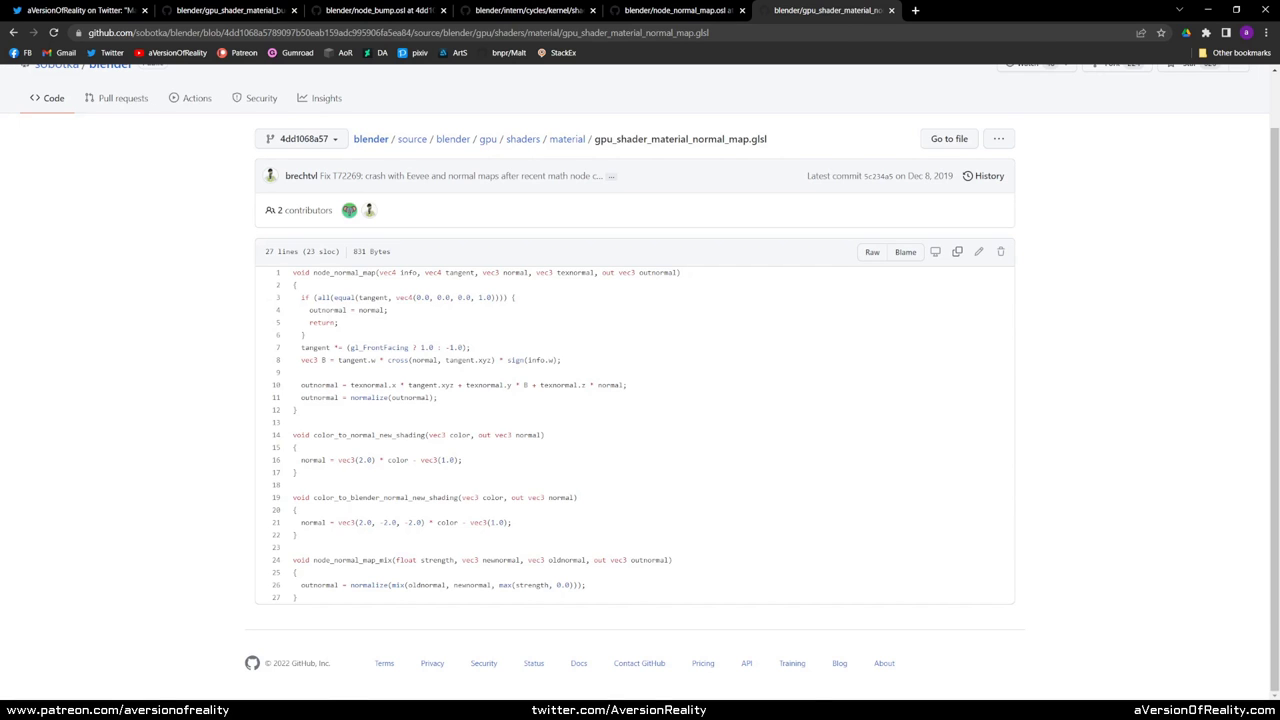
Step: Switch to Blender and move the NRM: Normal Map group node slightly up and away from the GFN: Toon preview node
key("alt+Tab")
scroll(370, 466, "up", 1)
left_click(295, 358)
scroll(293, 365, "up", 1)
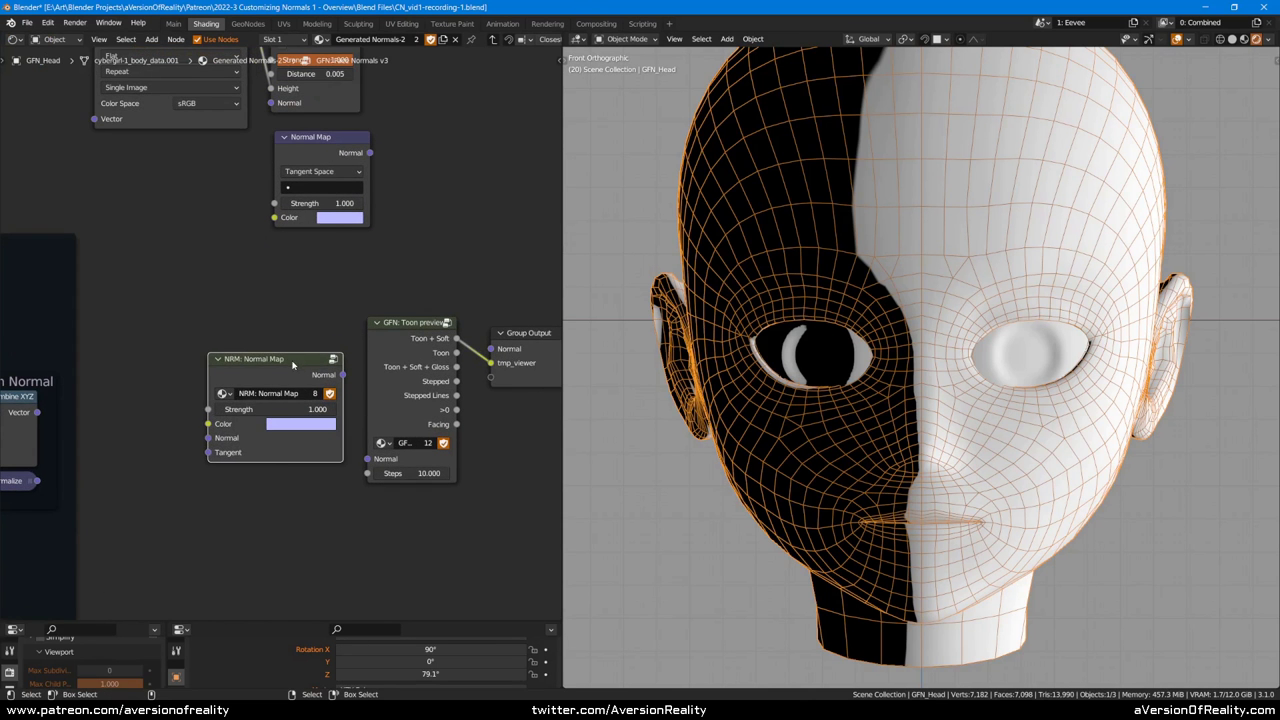
left_click_drag(302, 367, 265, 352)
scroll(287, 306, "up", 1)
left_click(287, 306)
middle_click_drag(295, 283, 356, 222)
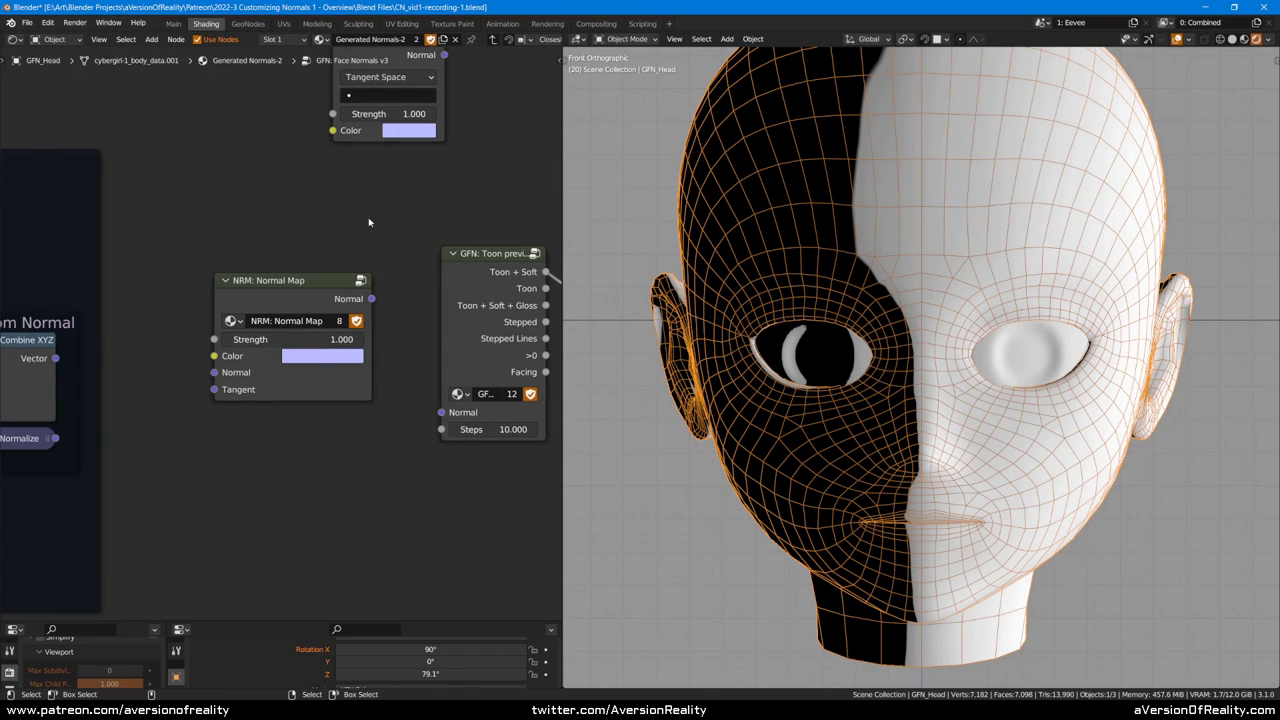
Step: Widen the node editor to about three quarters of the window and shift the NRM: Normal Map node slightly toward the toon preview
left_click_drag(563, 176, 955, 176)
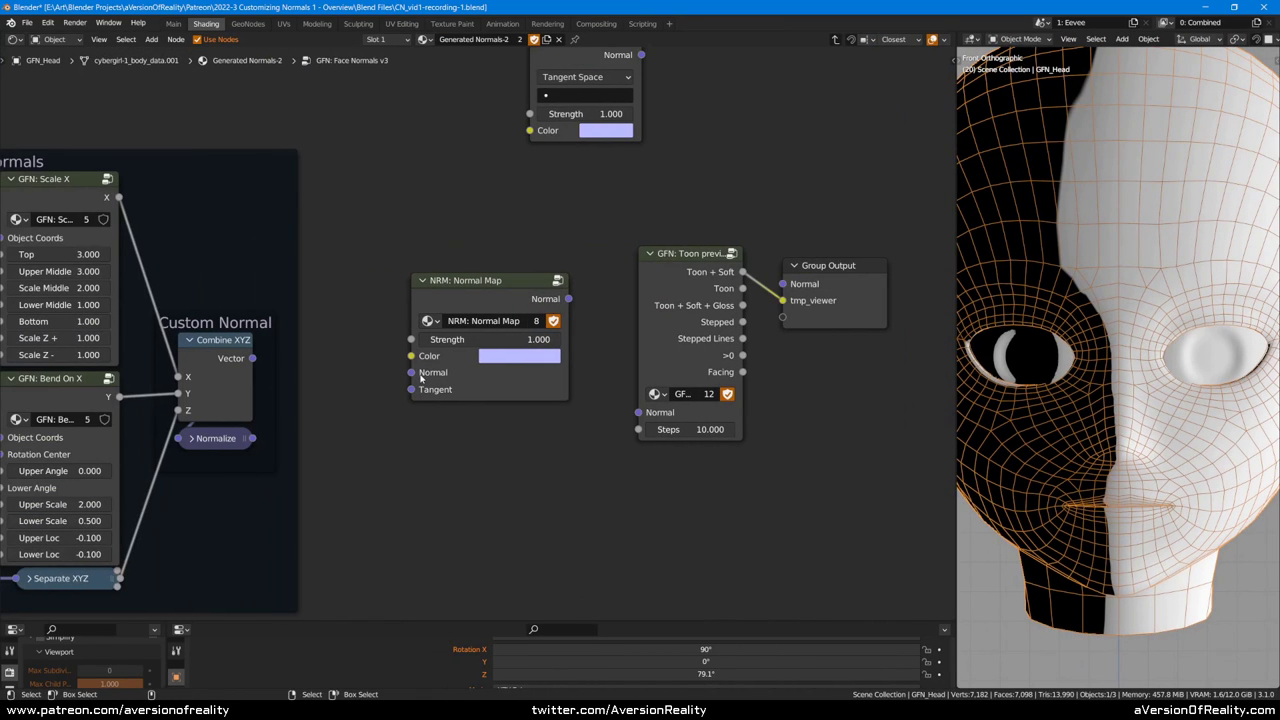
left_click_drag(460, 295, 477, 297)
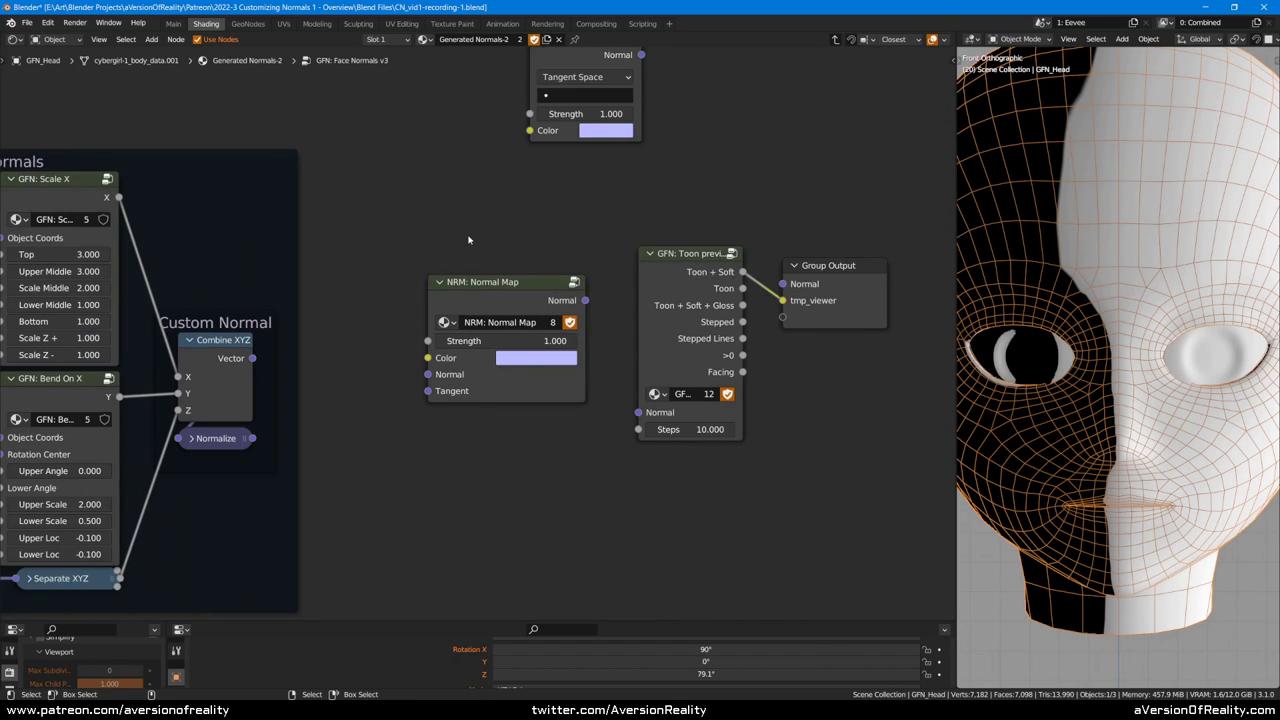
middle_click_drag(549, 218, 563, 246)
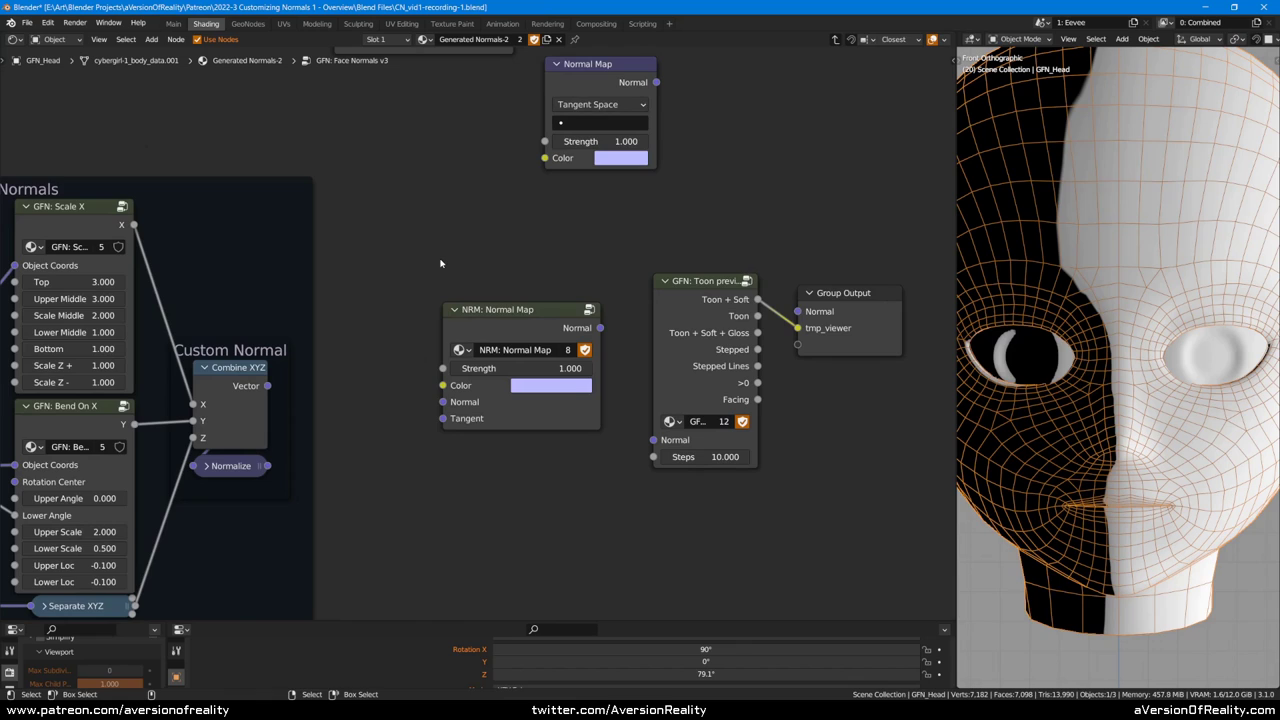
Step: Enter the NRM: Normal Map node group and examine its Bitangent, Apply Normal Map and Strength sections
left_click(527, 315)
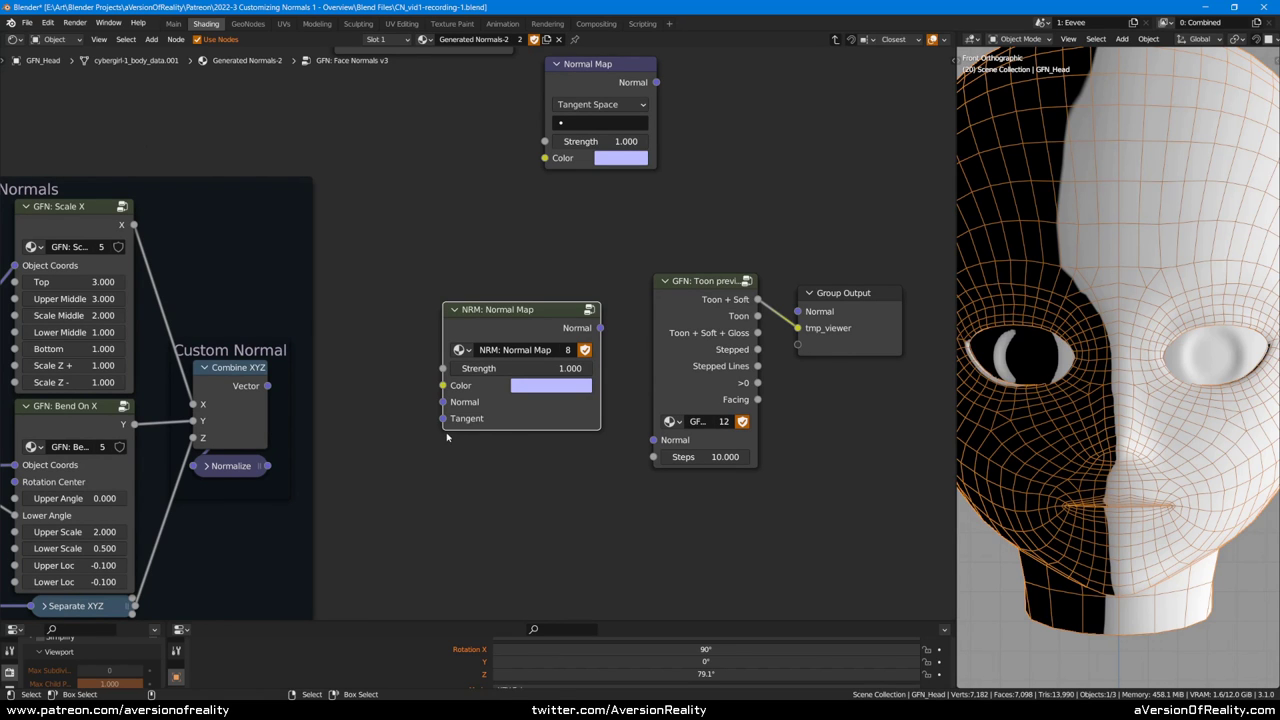
key("Tab")
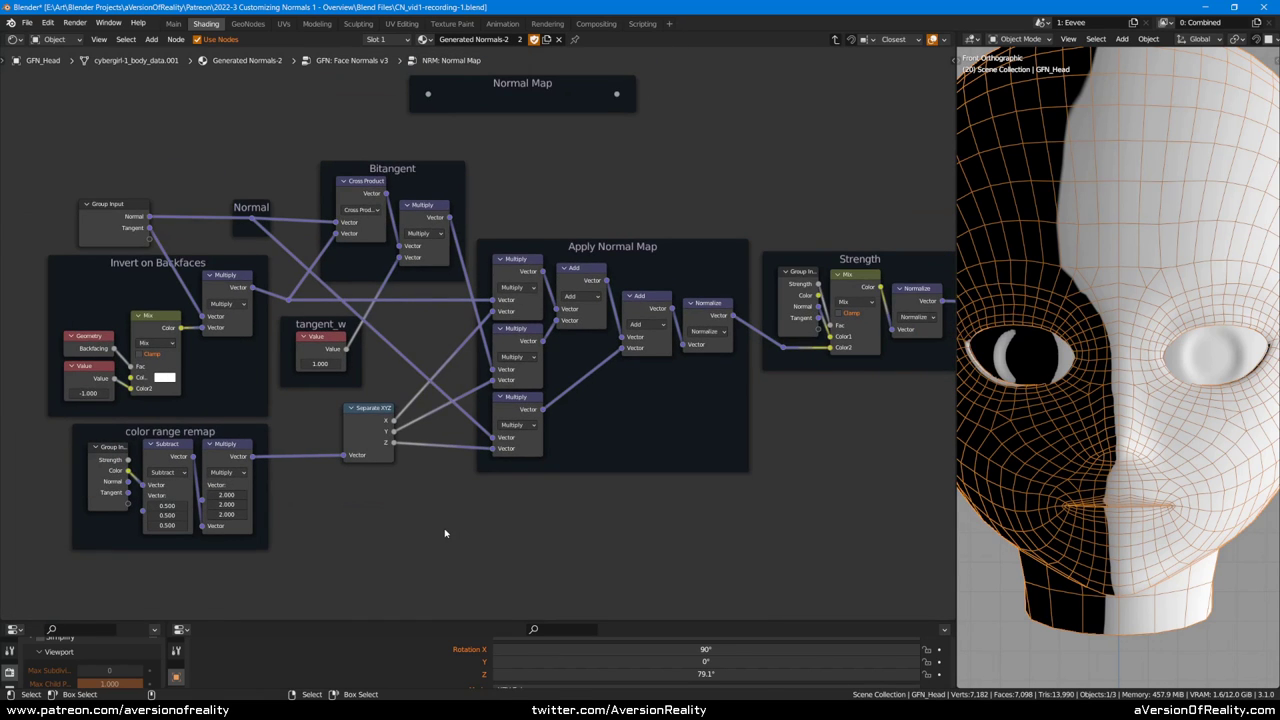
scroll(445, 533, "down", 2)
middle_click_drag(551, 500, 520, 517)
scroll(519, 518, "up", 1)
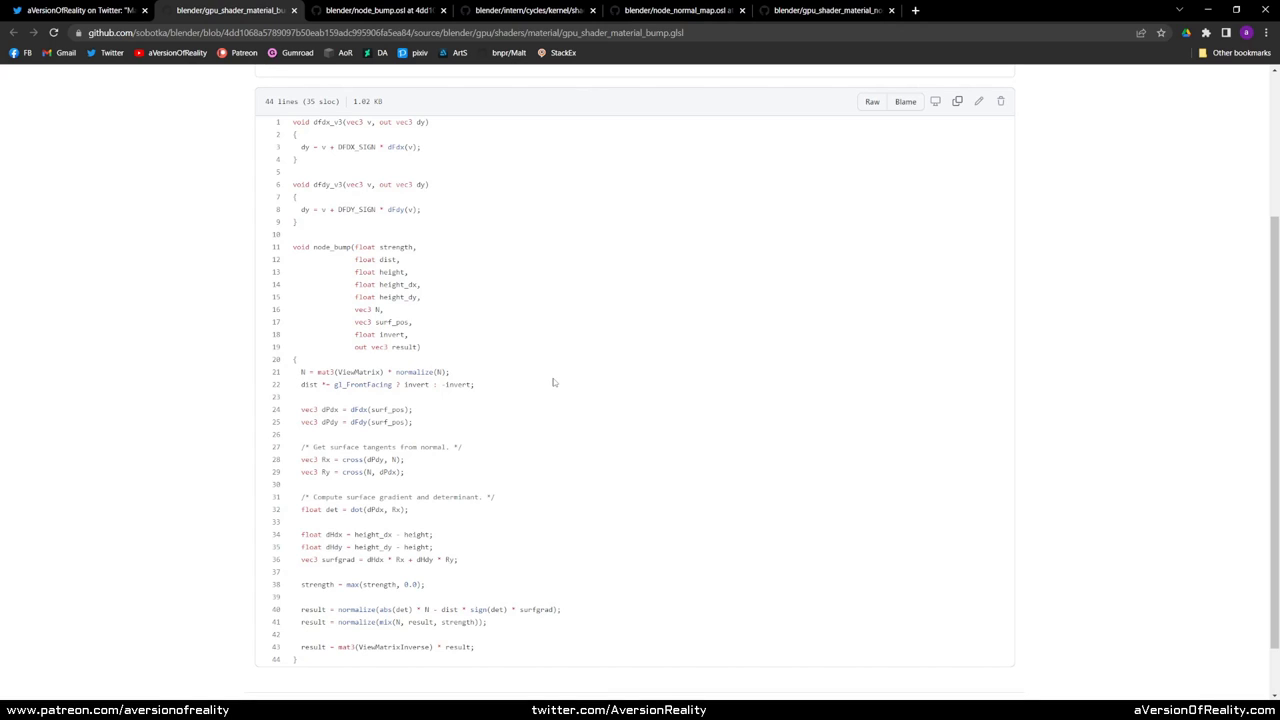
Step: Highlight the node_bump declaration and the line N = mat3(ViewMatrix) * normalize(N) in gpu_shader_material_bump.glsl, and return to the paper in Acrobat
left_click_drag(294, 248, 418, 250)
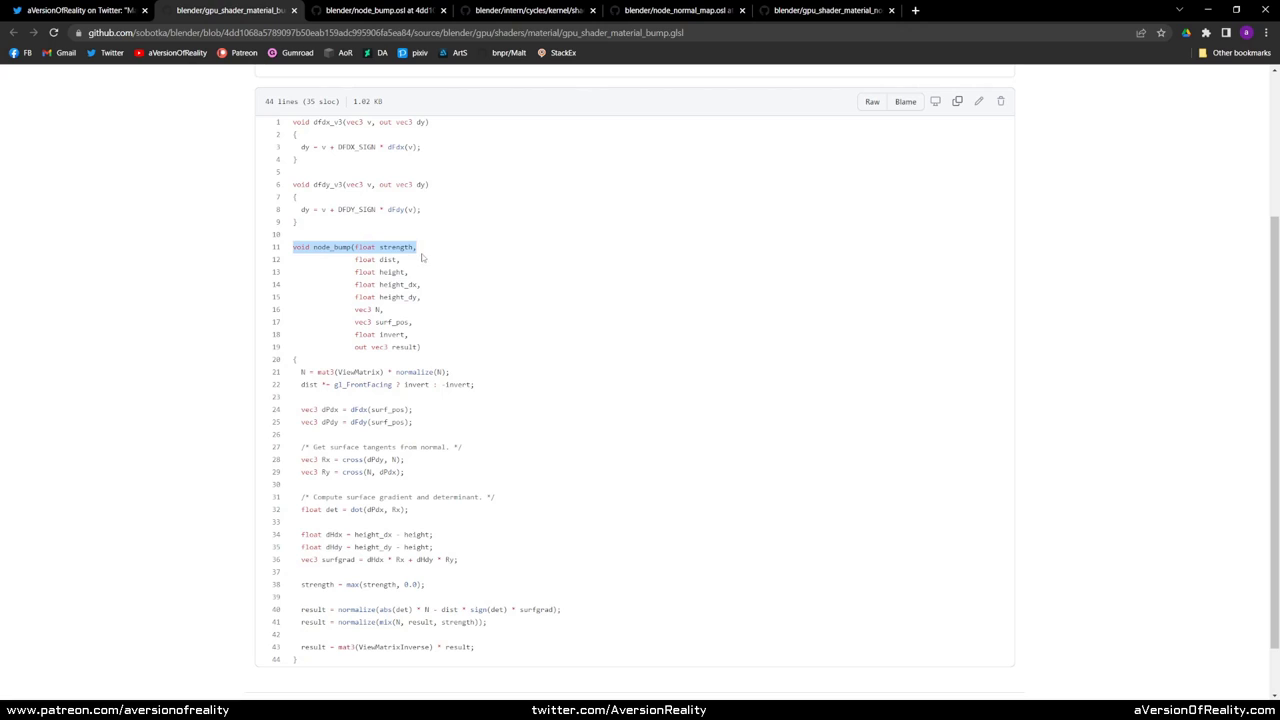
left_click(383, 309)
left_click_drag(300, 372, 486, 375)
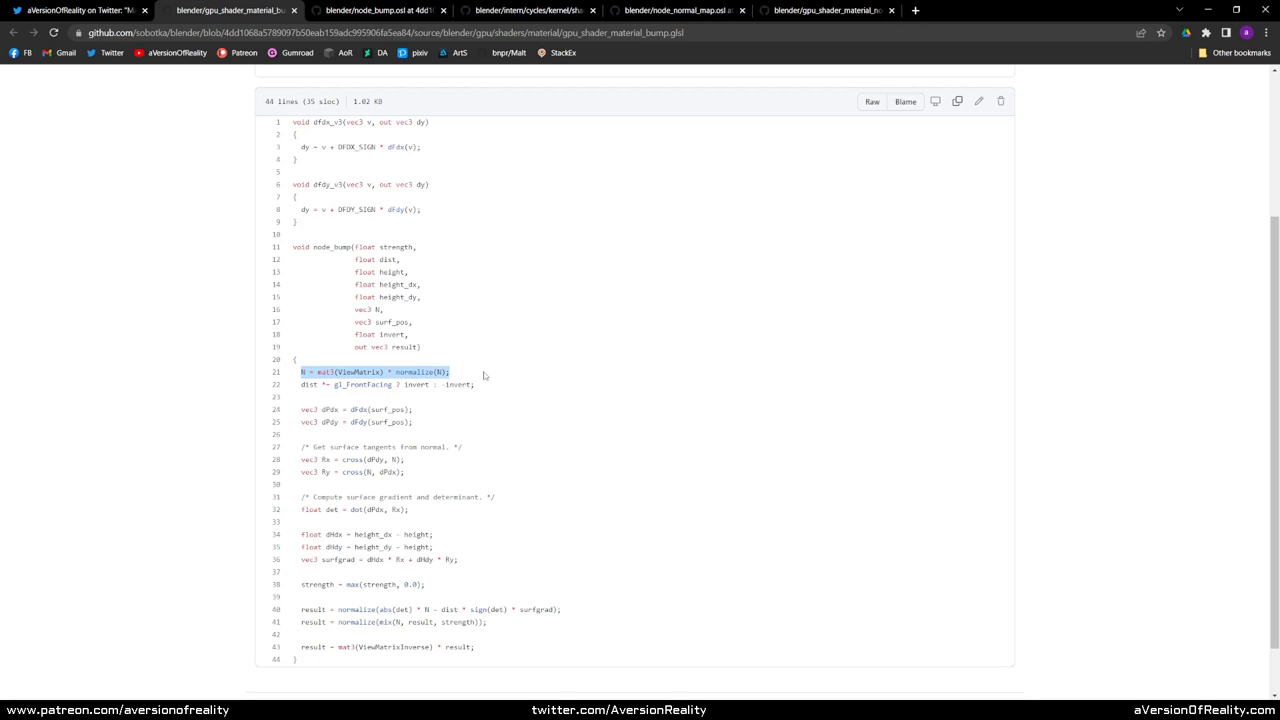
left_click(484, 375)
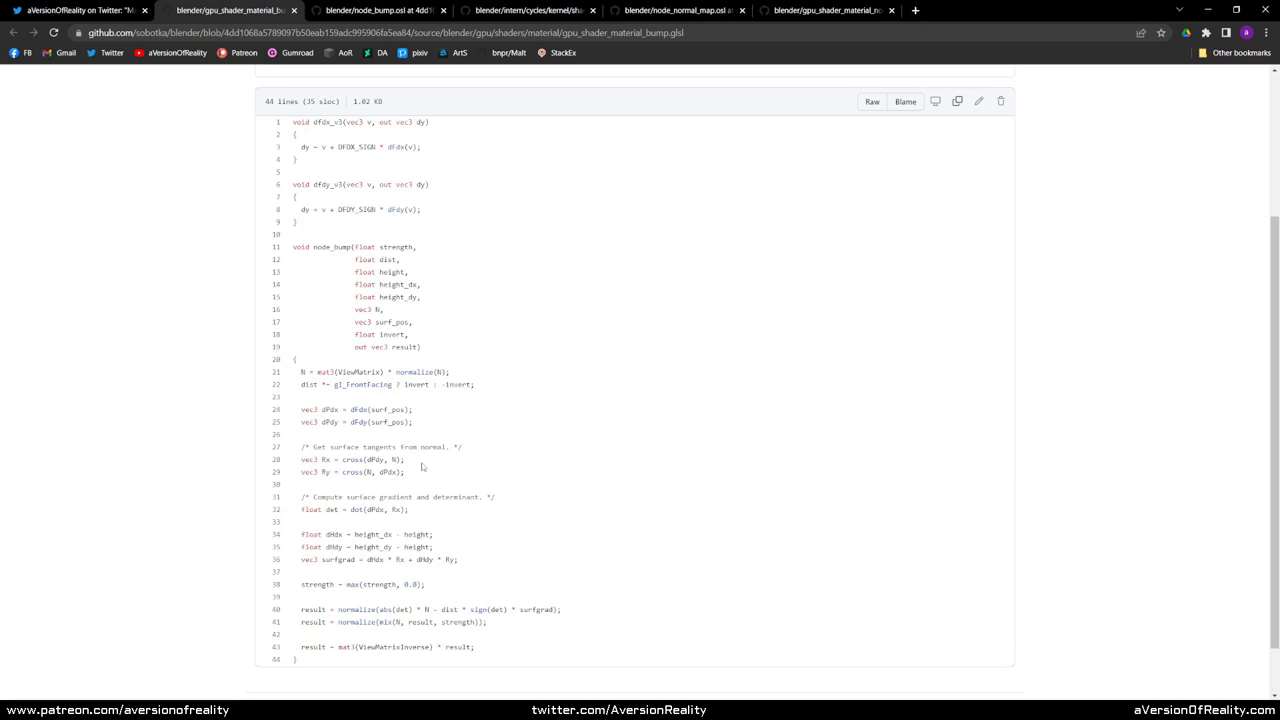
key("alt+Tab")
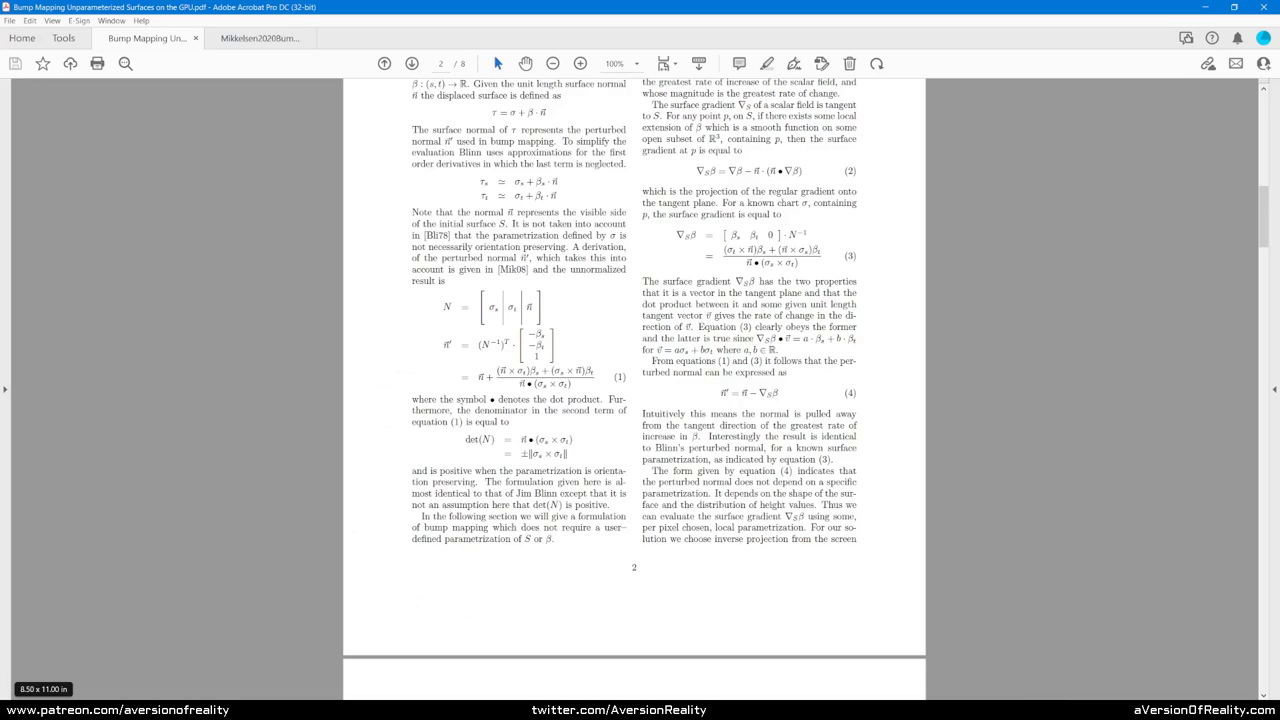
Step: Return to the start of the Bump Mapping Unparameterized Surfaces paper and switch to the Mikkelsen2020Bump.pdf document
scroll(603, 269, "up", 3)
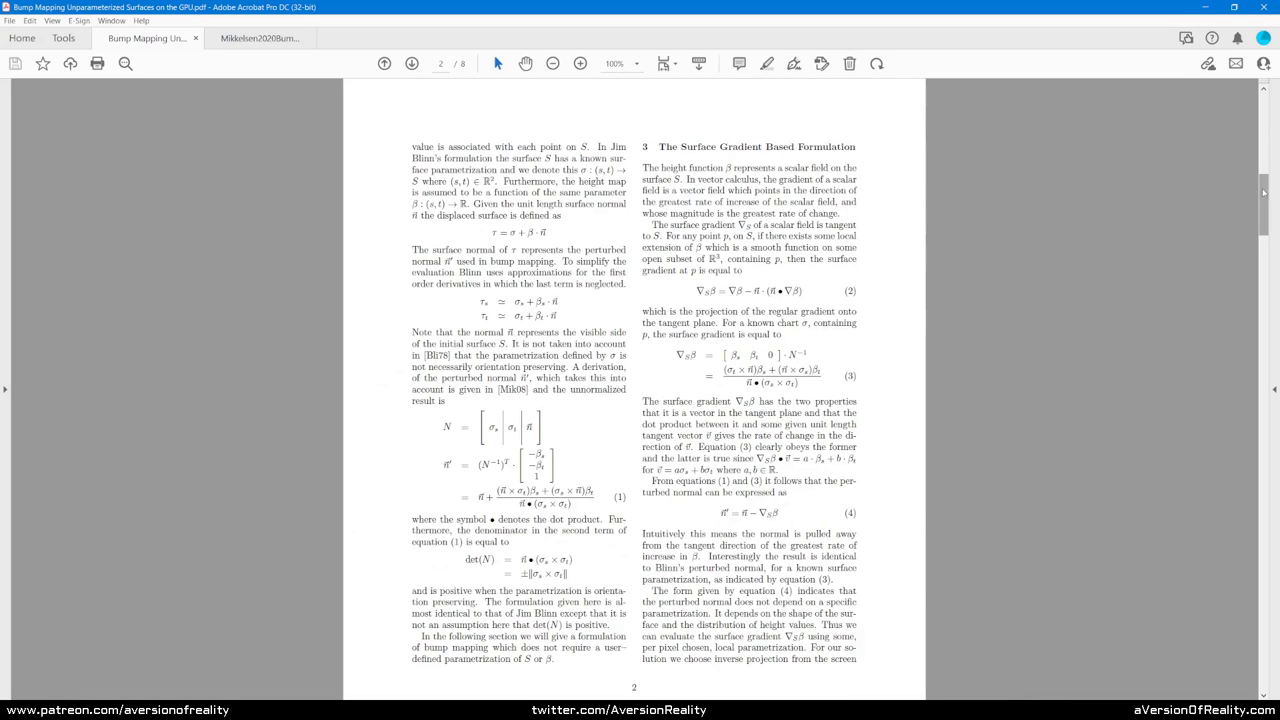
left_click_drag(1263, 205, 1268, 118)
left_click(228, 38)
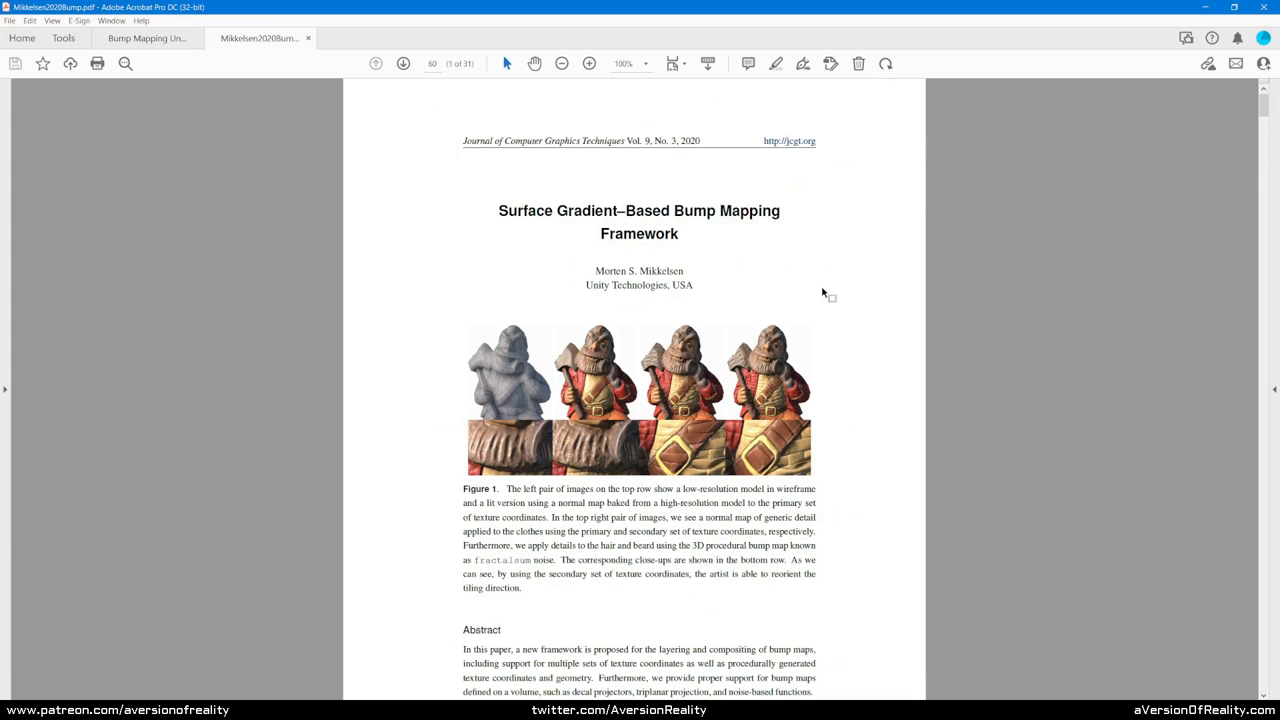
Step: Examine the surface gradient equations, Listing 1's resolve function and Listing 2's tangent-space normal conversion in the 2020 bump mapping framework paper
left_click_drag(1263, 105, 1260, 181)
scroll(877, 277, "down", 3)
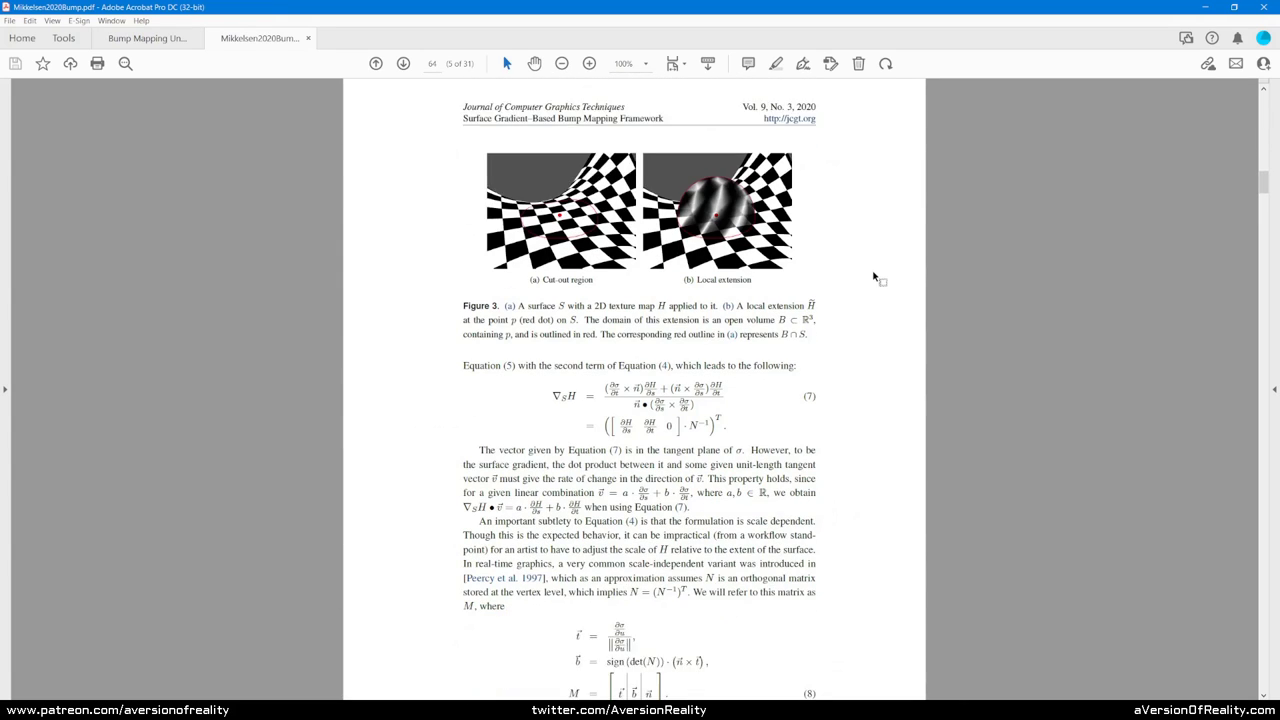
scroll(888, 280, "down", 5)
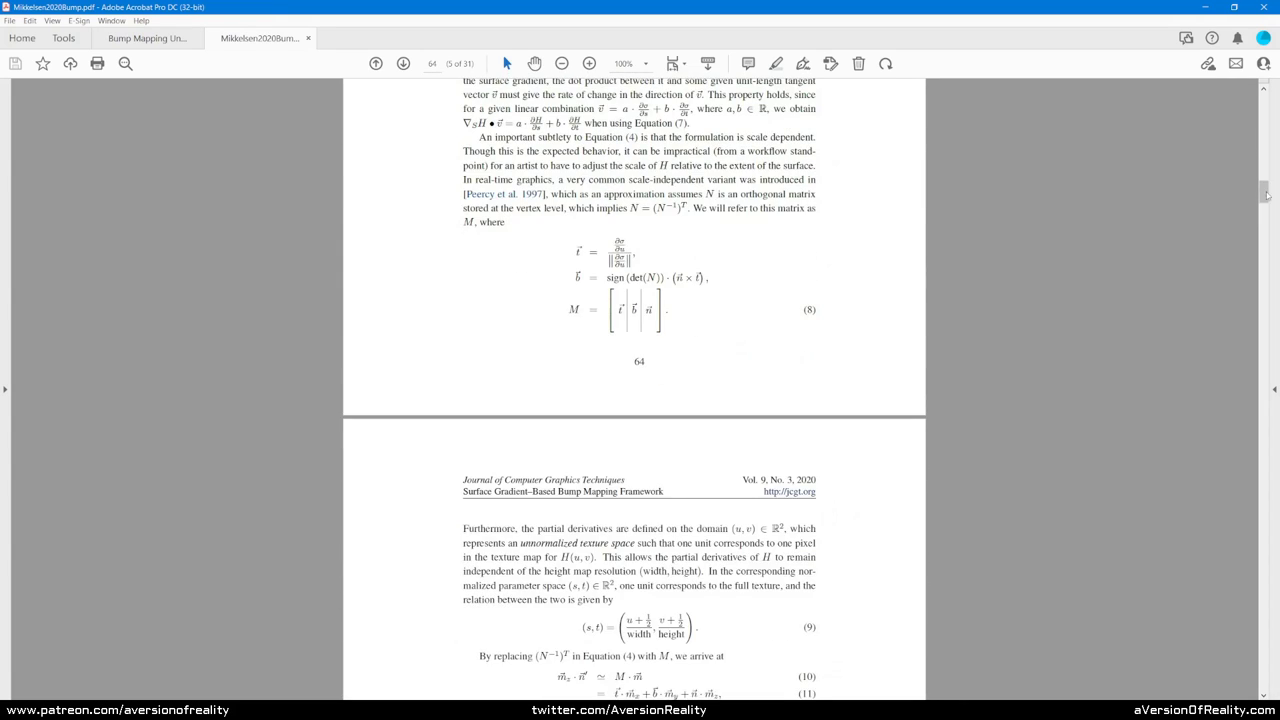
left_click_drag(1263, 188, 1263, 221)
scroll(1023, 267, "down", 3)
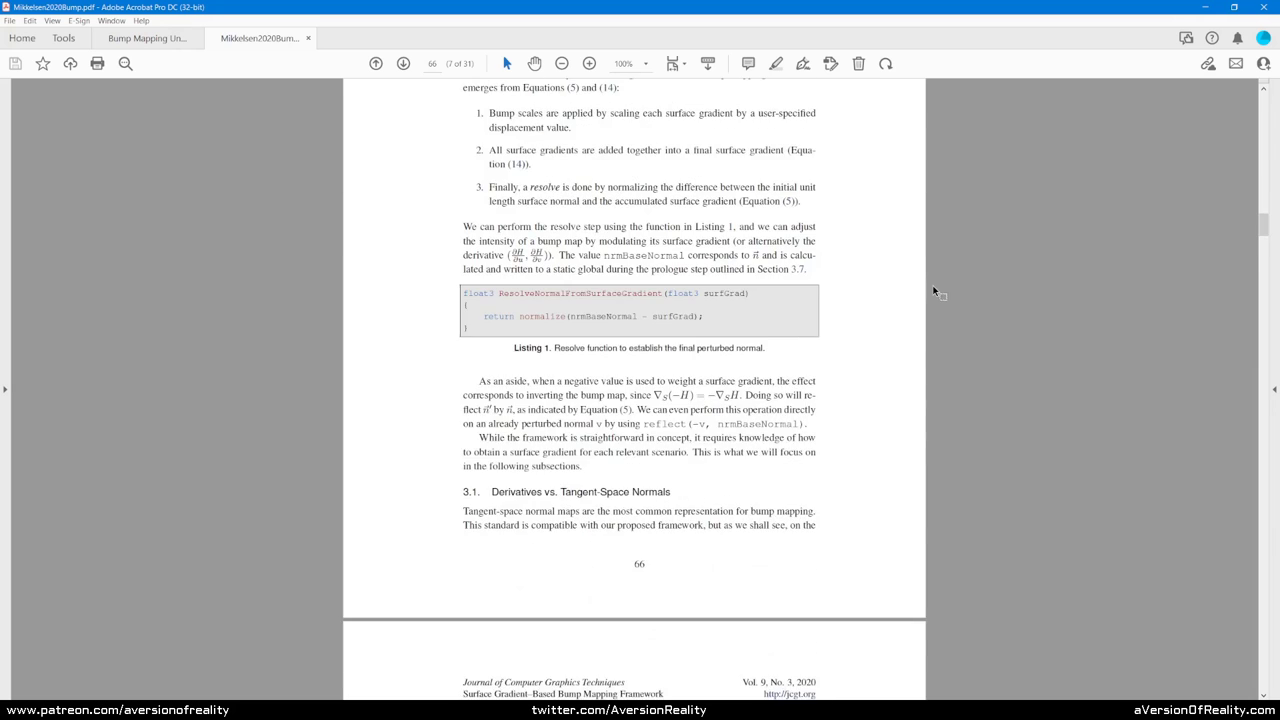
scroll(926, 294, "down", 6)
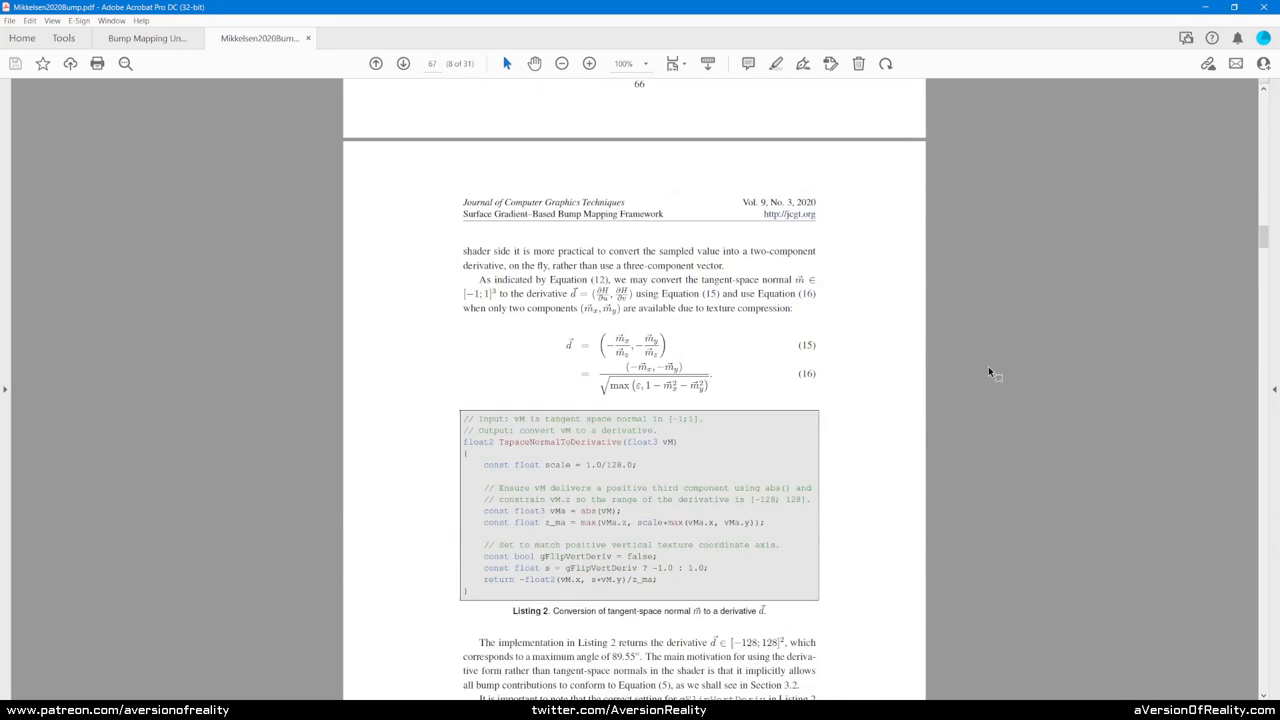
left_click_drag(1260, 247, 1260, 253)
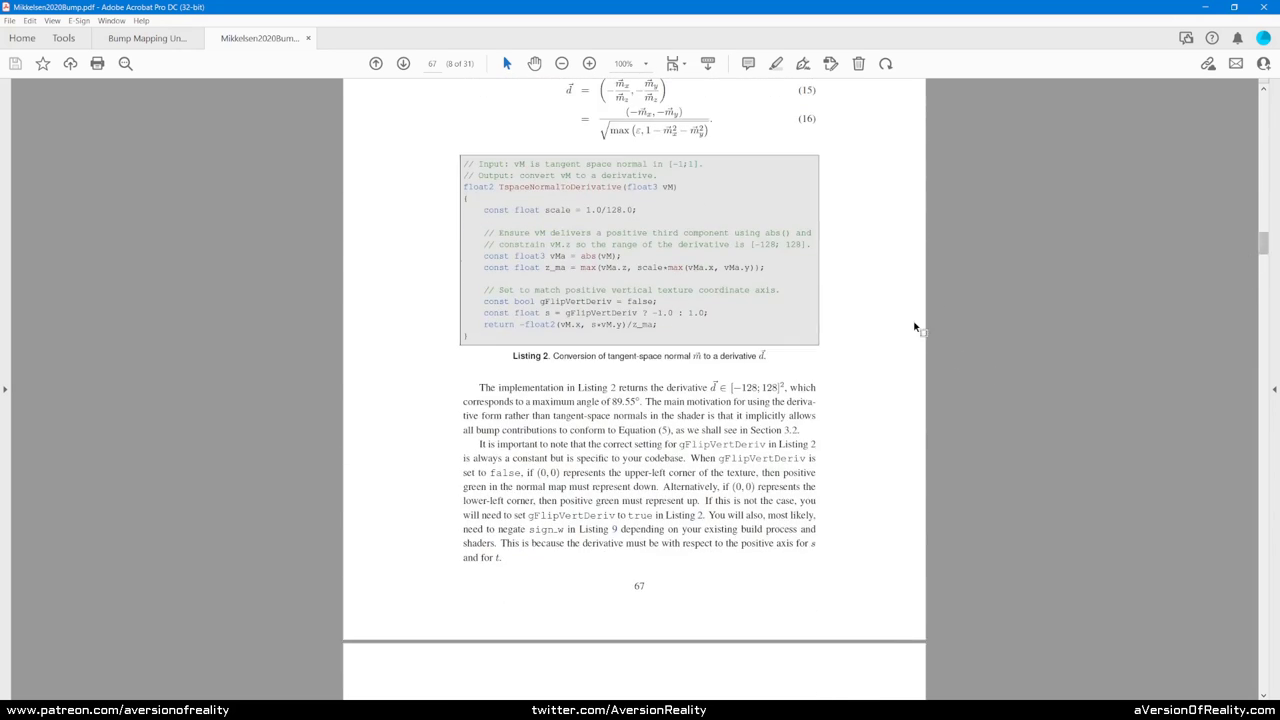
Step: Switch back to Blender and move the GFN: Toon preview and Group Output nodes together slightly away from the Custom Bump frame
left_click(1205, 7)
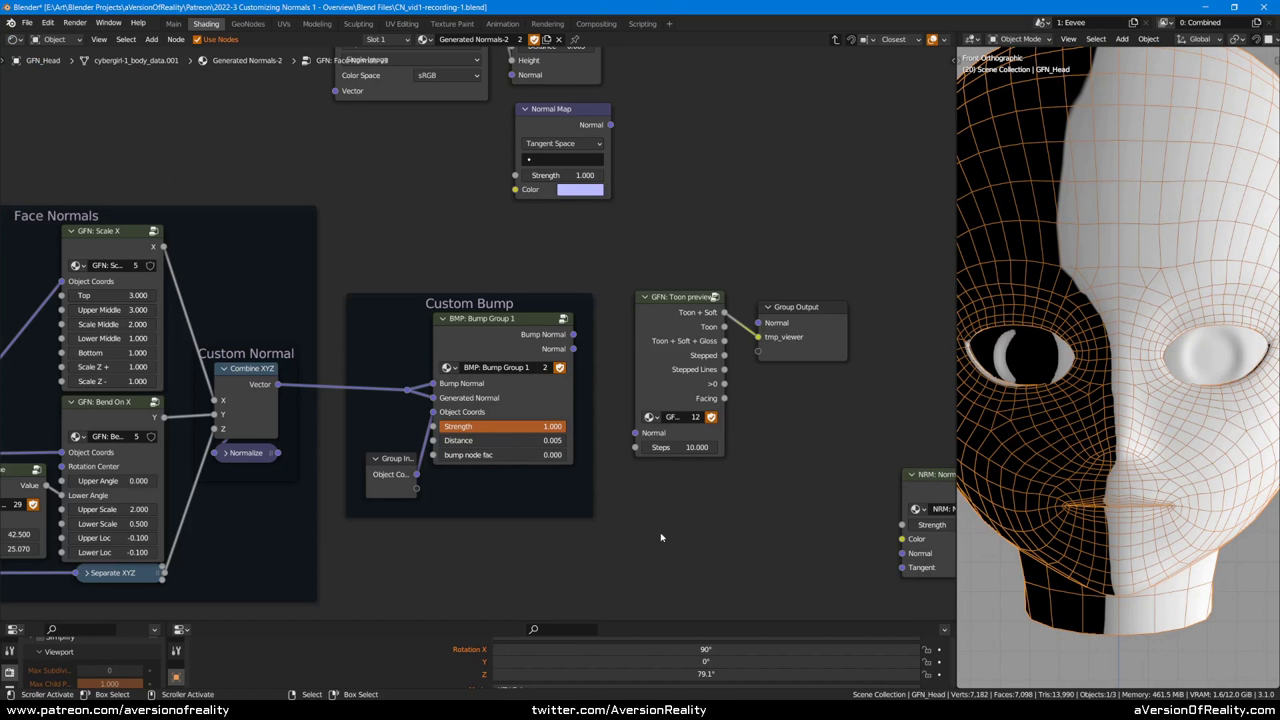
key("c")
left_click(757, 318)
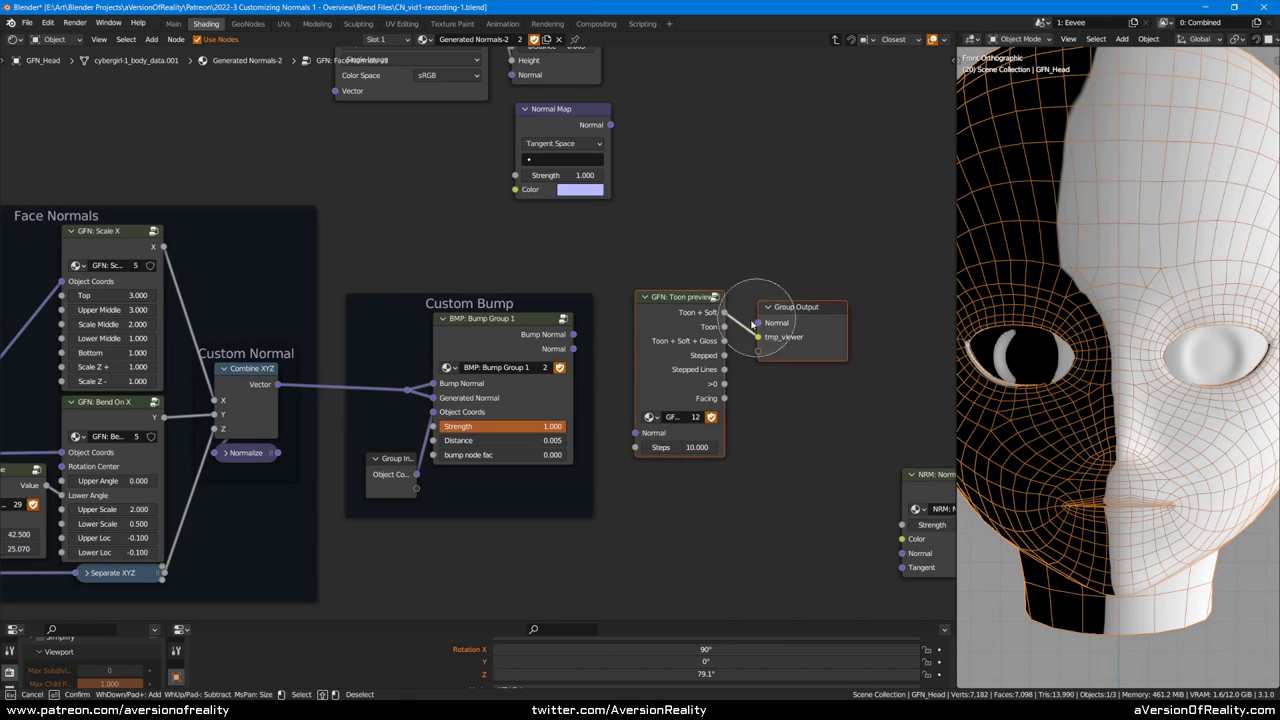
right_click(757, 318)
left_click_drag(766, 333, 797, 344)
left_click(811, 273)
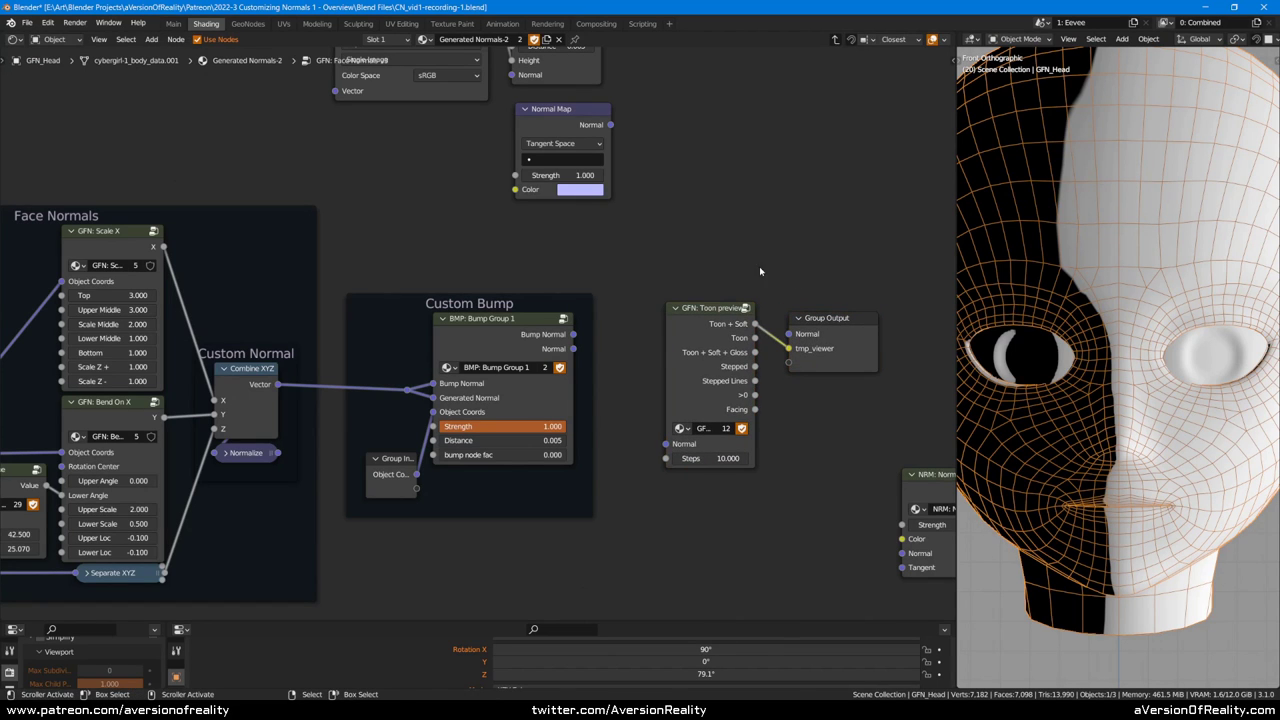
Step: Connect the Bump Normal output of BMP: Bump Group 1 to the Normal input of GFN: Toon preview and inspect the nose shading
scroll(658, 280, "up", 1)
scroll(694, 235, "down", 1)
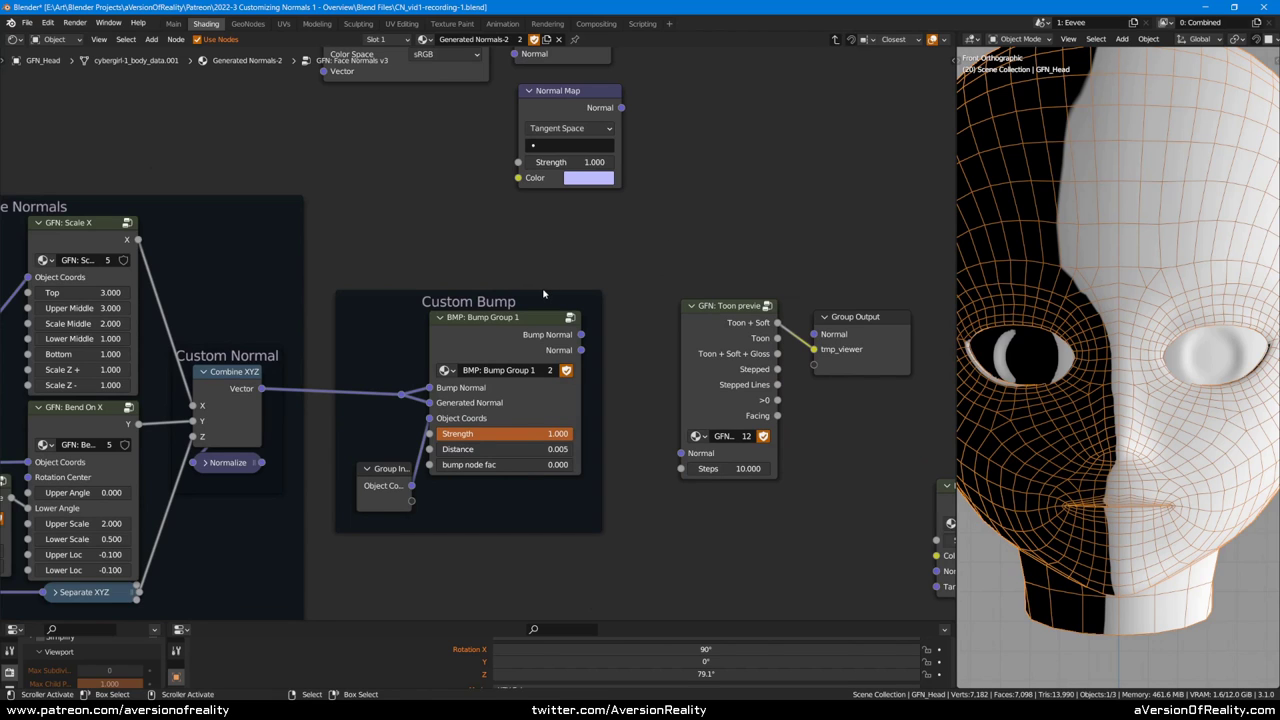
scroll(560, 297, "up", 1)
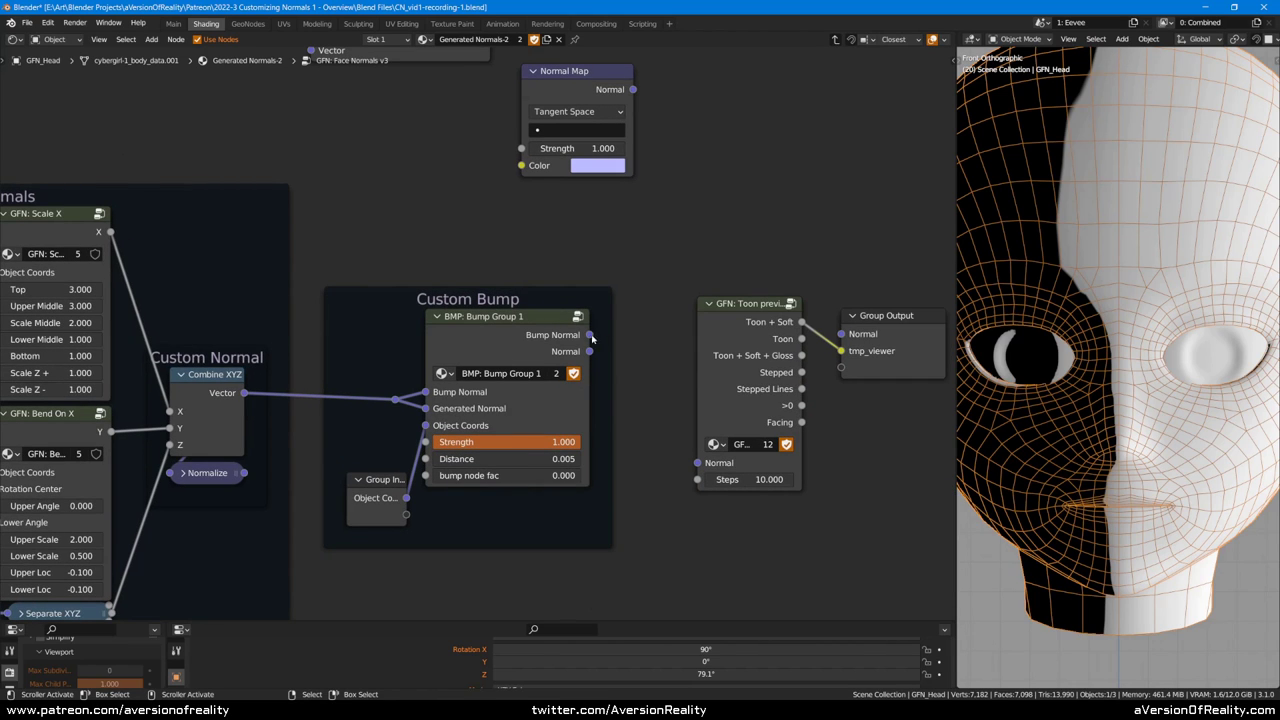
left_click_drag(590, 335, 701, 468)
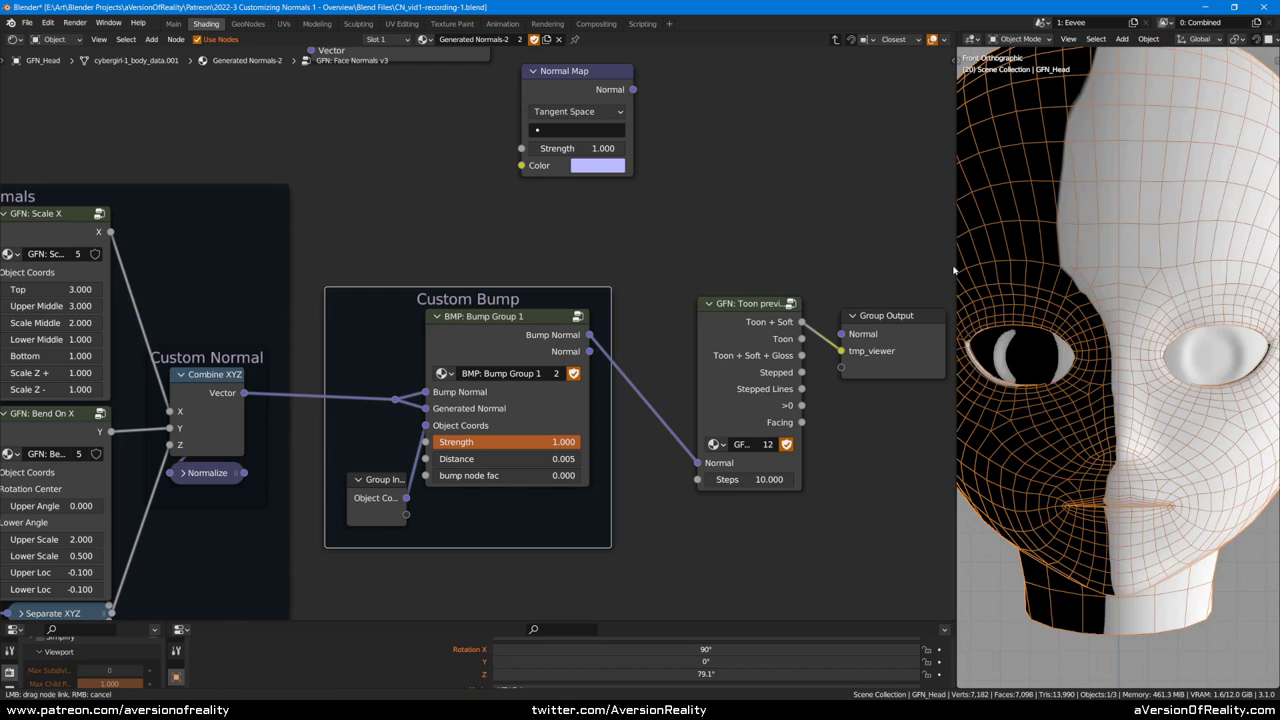
scroll(1095, 560, "up", 6)
middle_click_drag(1095, 560, 1137, 280, "shift")
scroll(1135, 300, "up", 2)
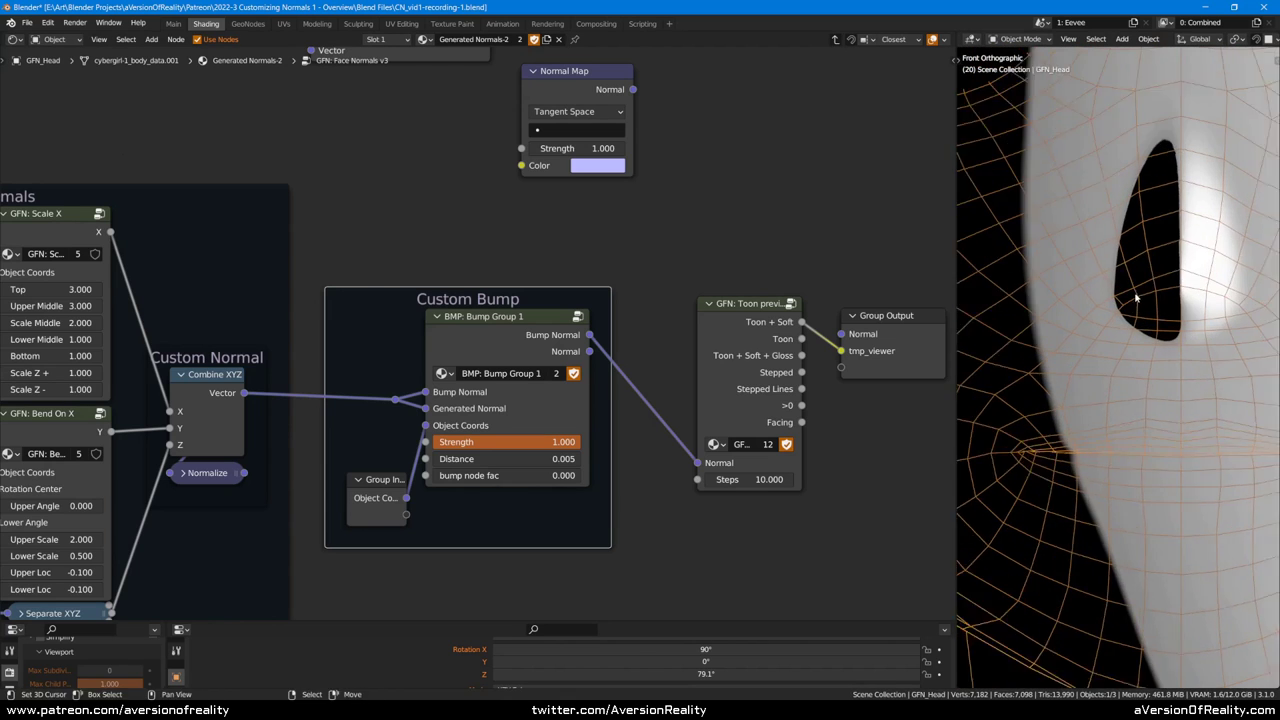
middle_click_drag(1153, 183, 1129, 255, "shift")
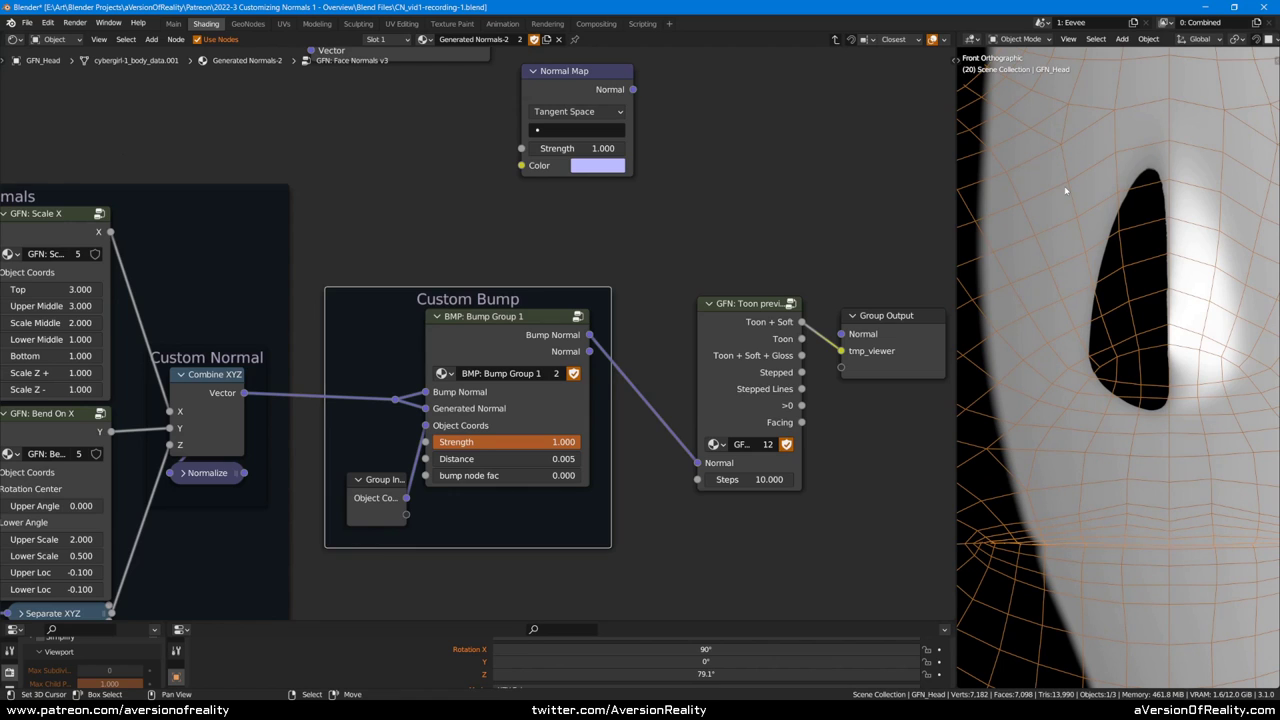
Step: Enter the BMP: Bump Group 1 node group and examine its height texture, derivative, tangent and Bump Group sections
scroll(519, 340, "down", 1)
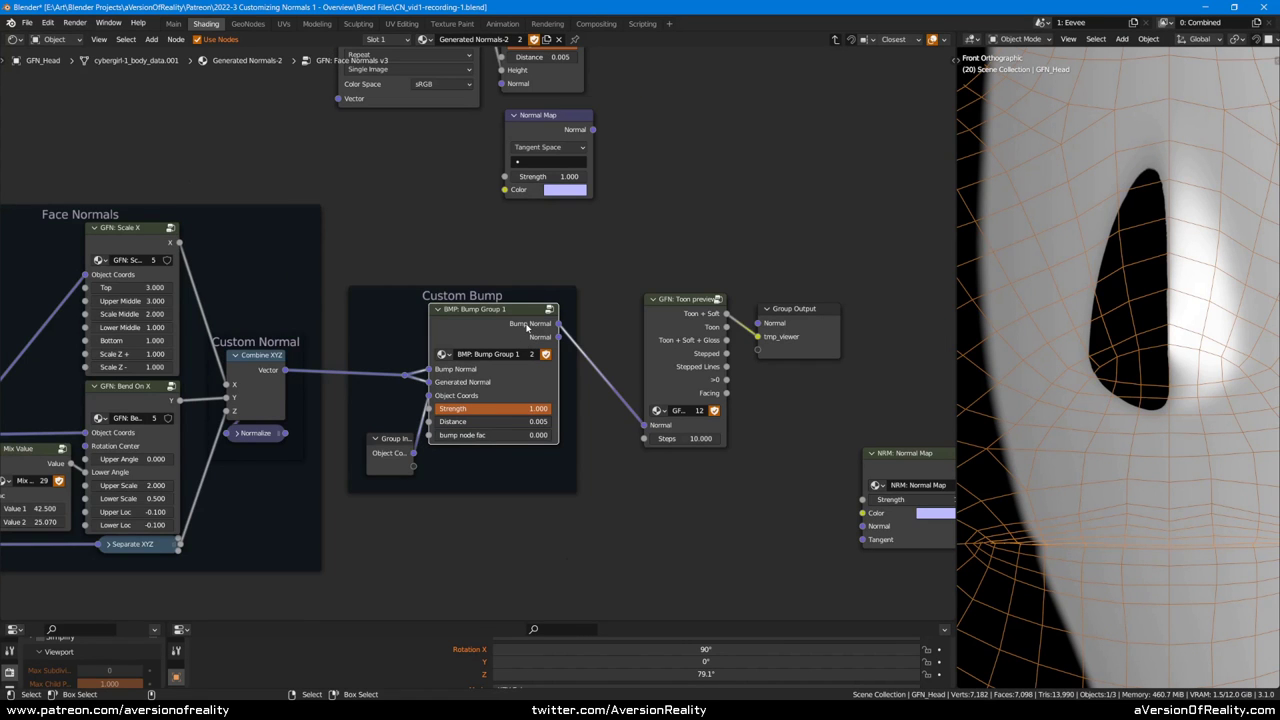
key("Tab")
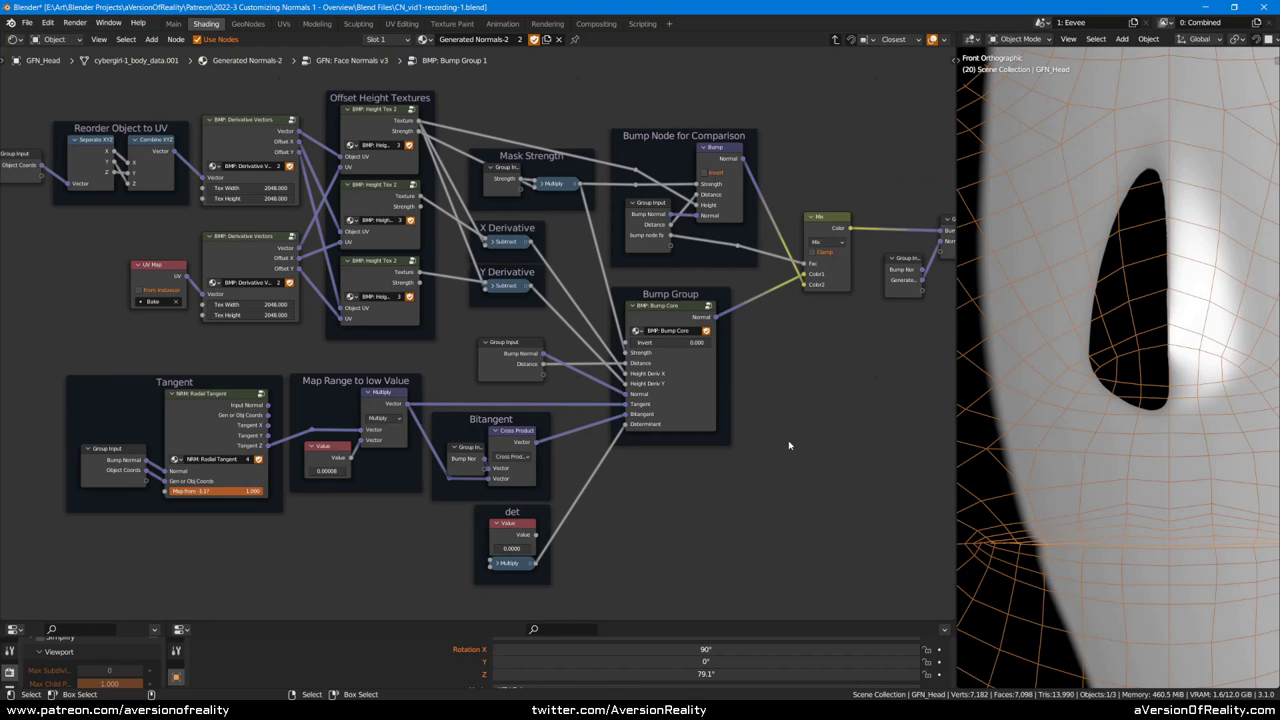
middle_click_drag(800, 433, 716, 450)
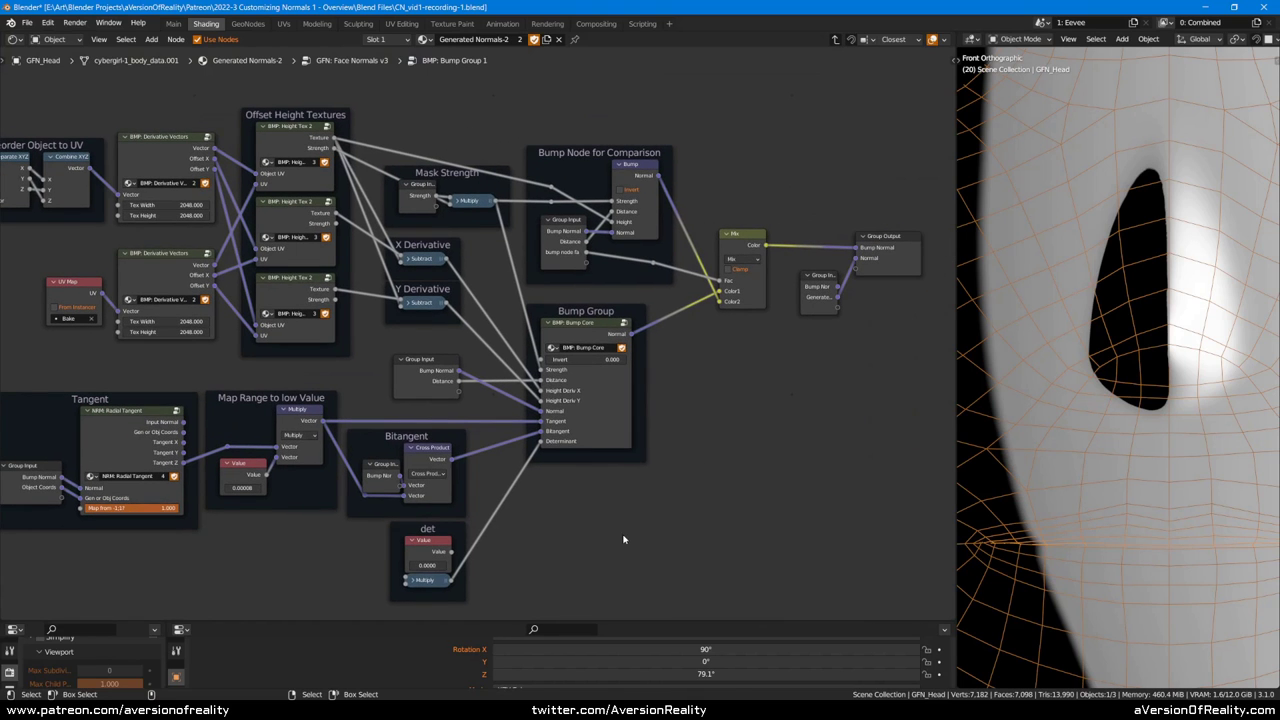
middle_click_drag(620, 536, 738, 513)
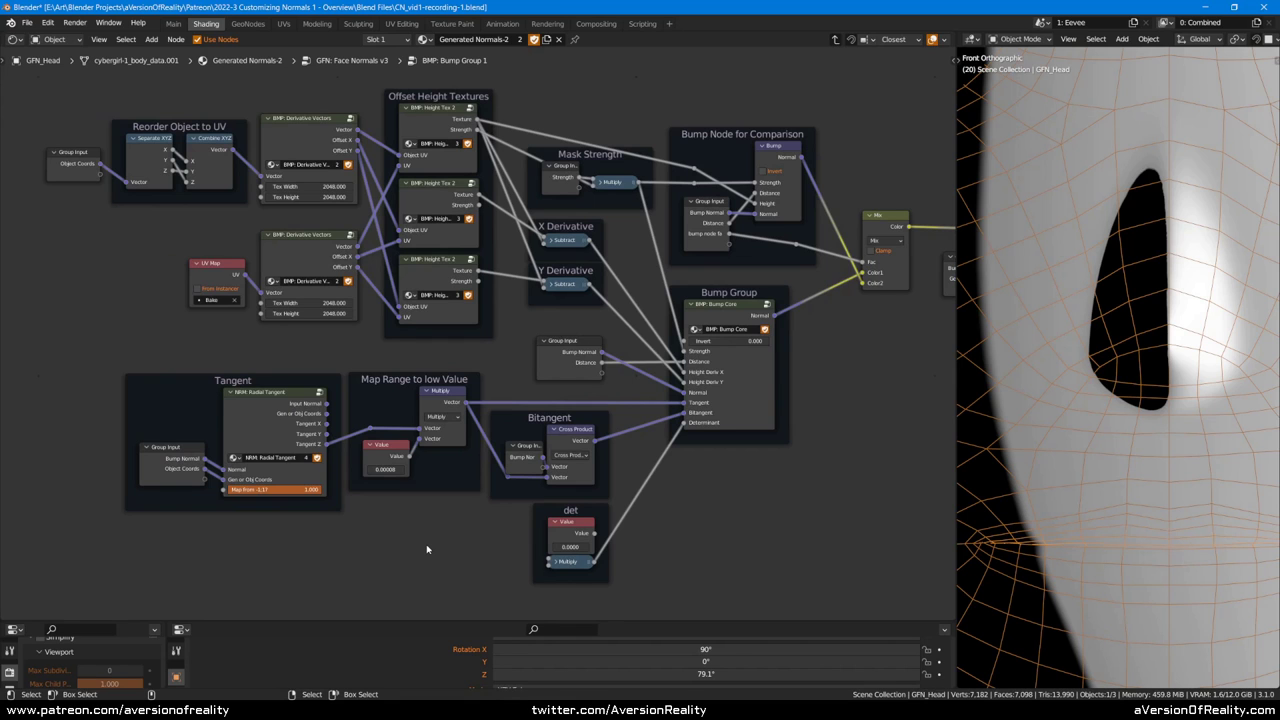
Step: Enter the NRM: Radial Tangent group in the Tangent frame, view its X, Y and Z sections, and return to the bump group
left_click(305, 470)
key("Tab")
key("Home")
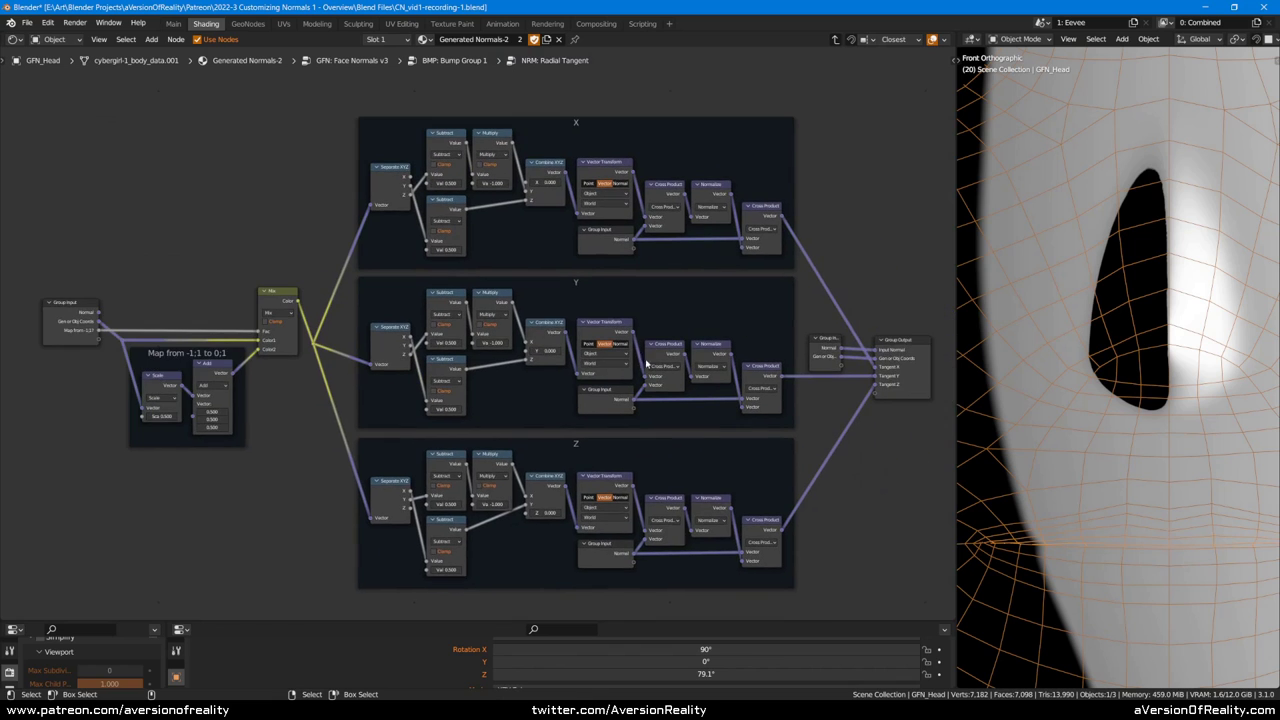
key("Tab")
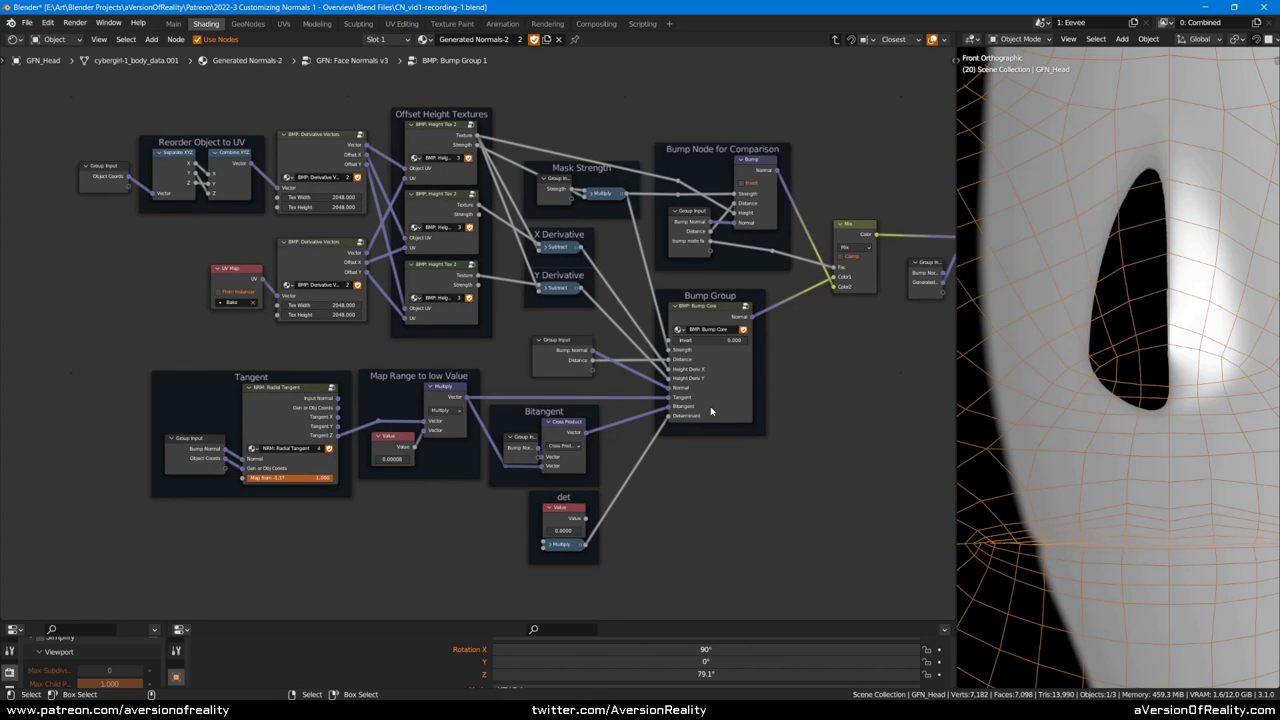
Step: Enter the BMP: Bump Core group, examine its surfgrad, Reduce Height, Apply Det and Strength sections, and return to the bump group
key("Tab")
scroll(771, 291, "down", 3)
scroll(774, 224, "up", 3)
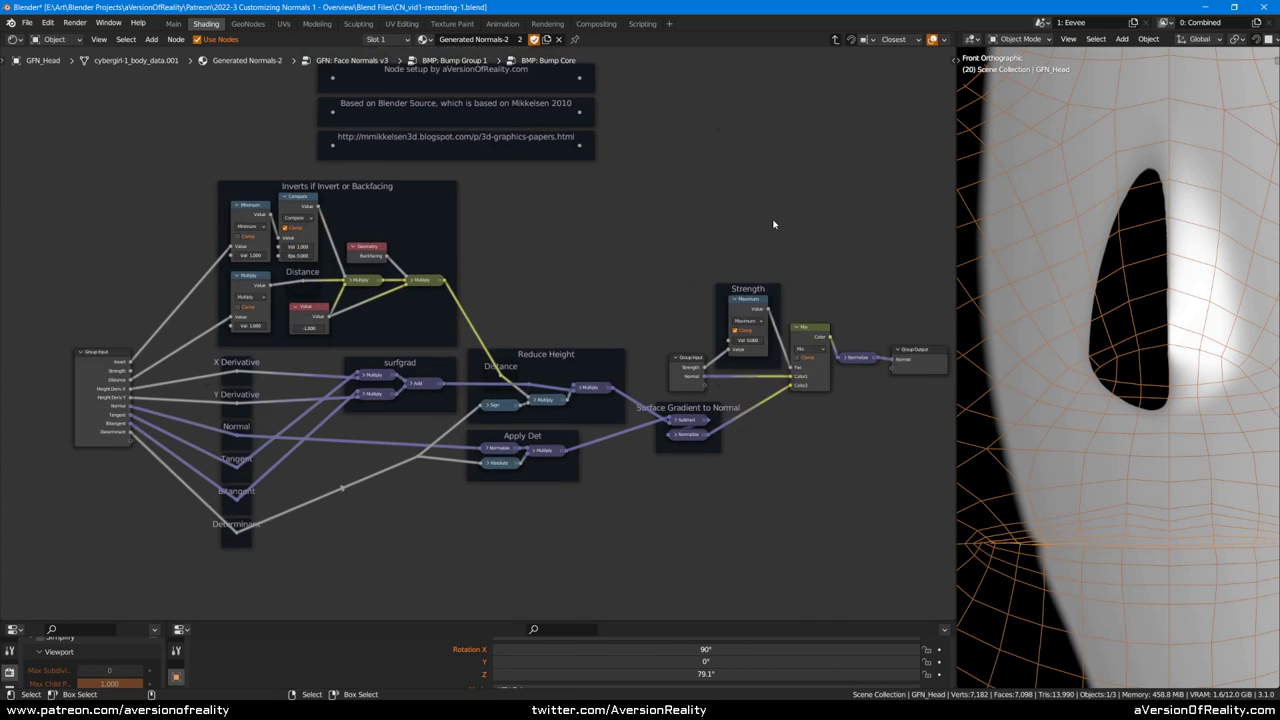
left_click(86, 373)
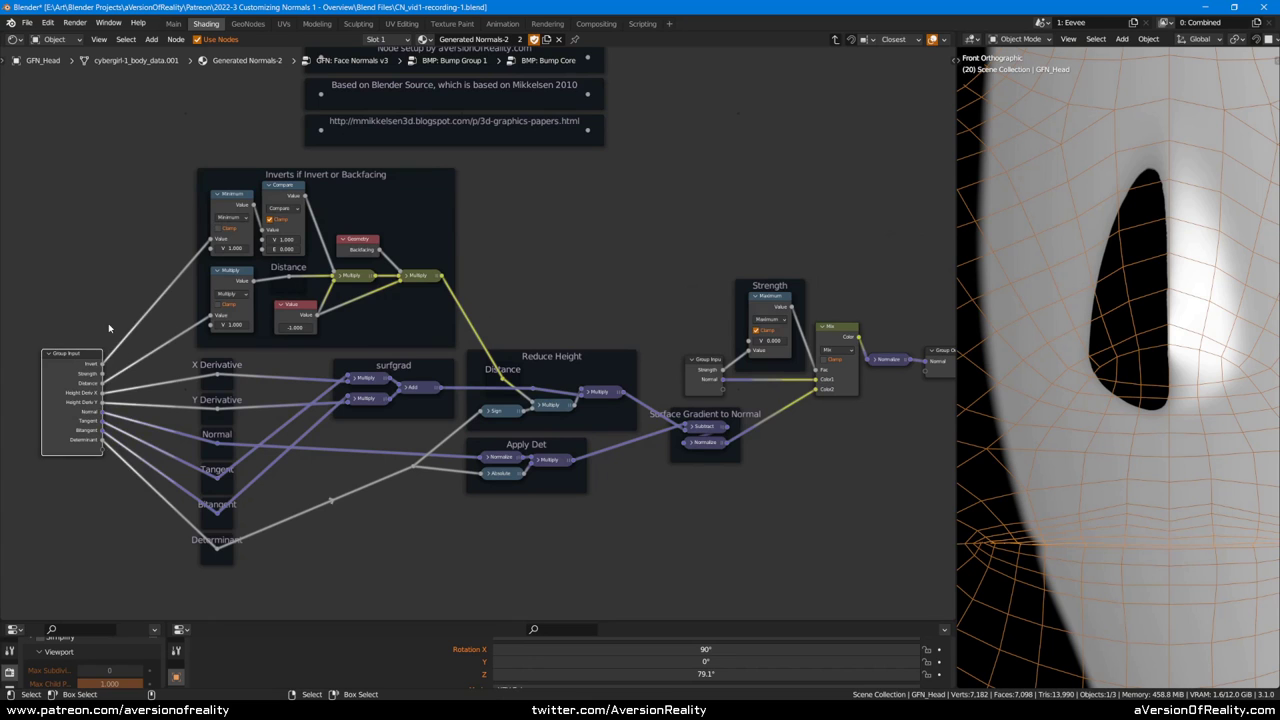
key("Tab")
Step: Enter the first BMP: Height Tex 2 group, view its two nose bump image textures, and return to the bump group
scroll(480, 230, "up", 3)
left_click(579, 85)
middle_click_drag(513, 93, 585, 163)
left_click(497, 158)
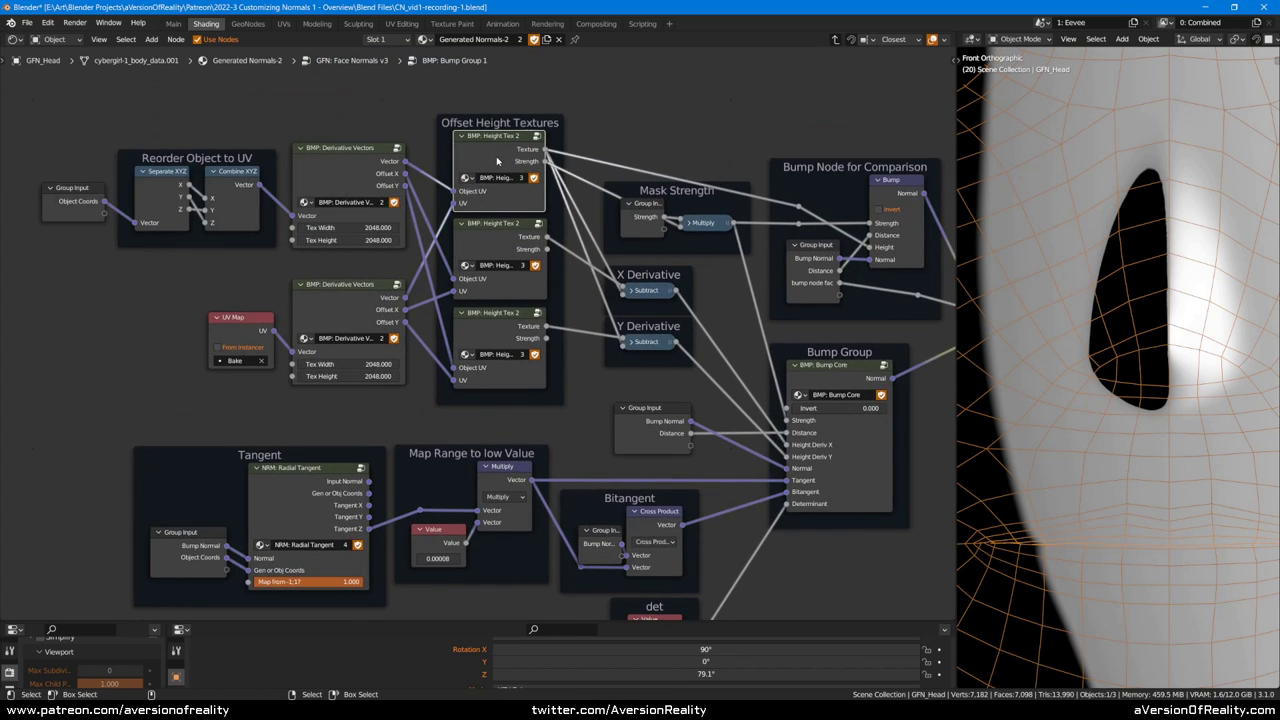
key("Tab")
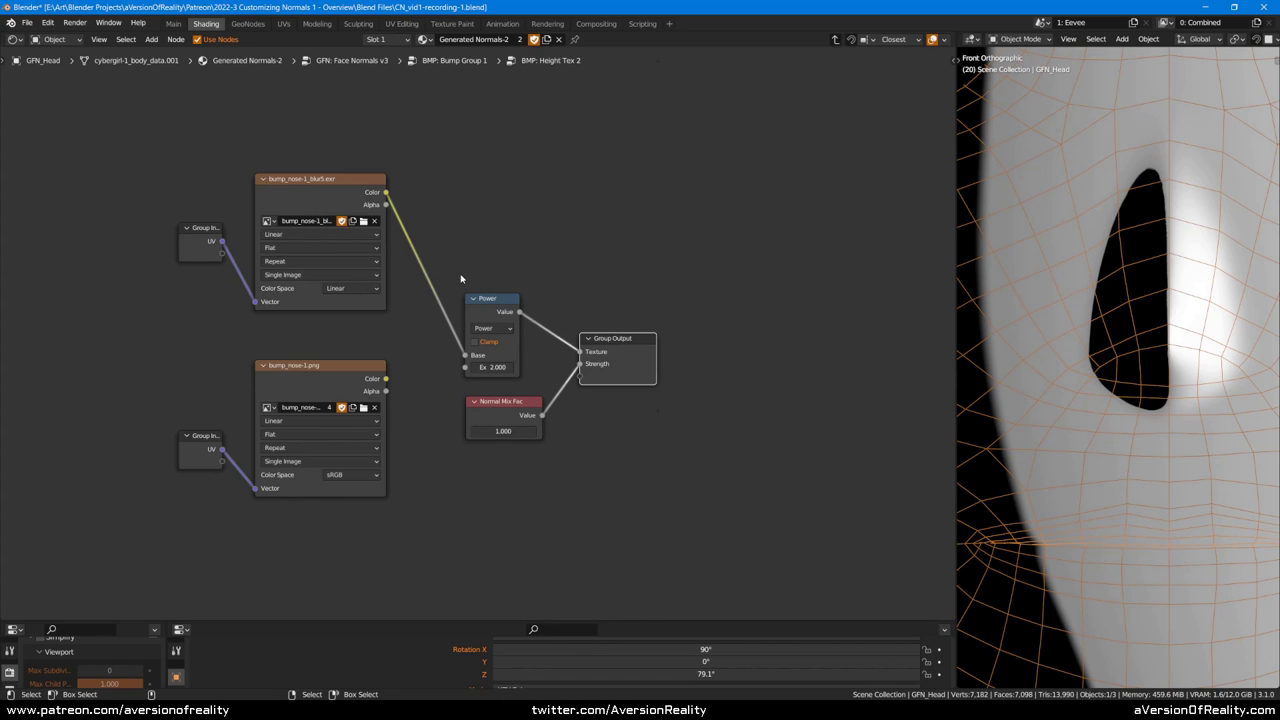
key("Tab")
Step: Review the derivative vectors, UV Map and comparison Bump node in the bump group, and exit to GFN: Face Normals v3
left_click(639, 108)
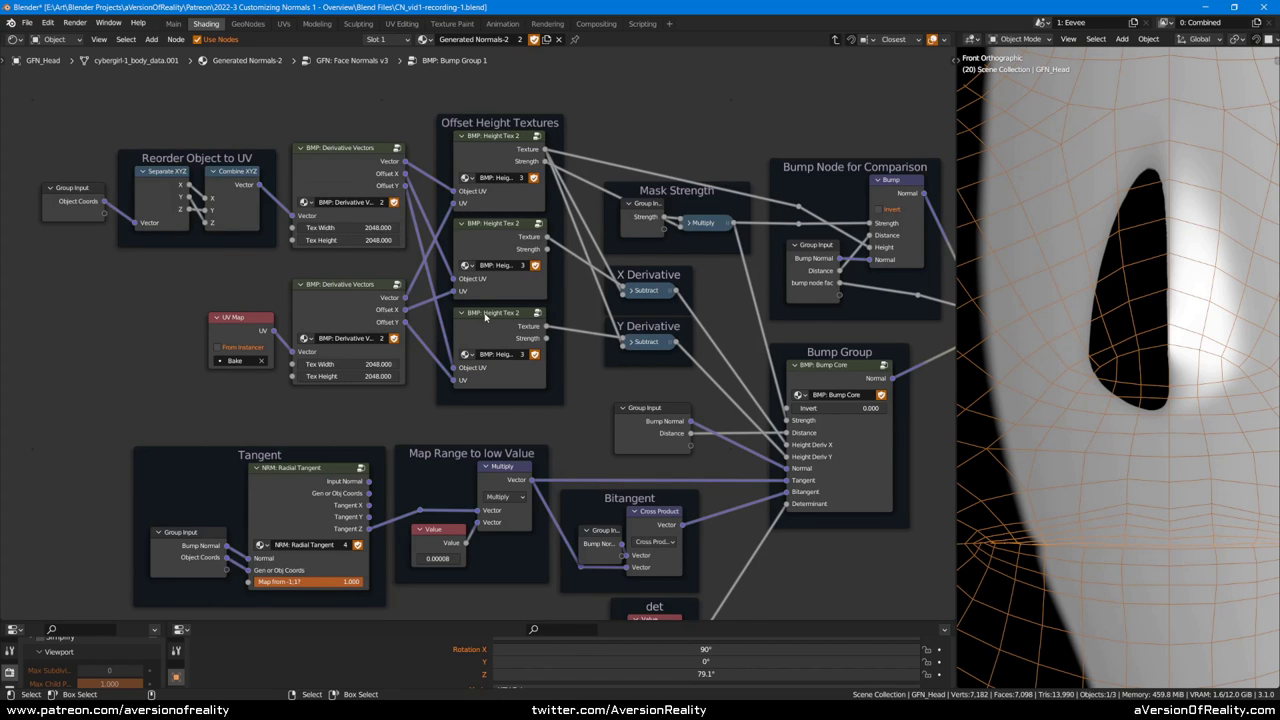
scroll(485, 318, "up", 1)
middle_click_drag(485, 318, 561, 326)
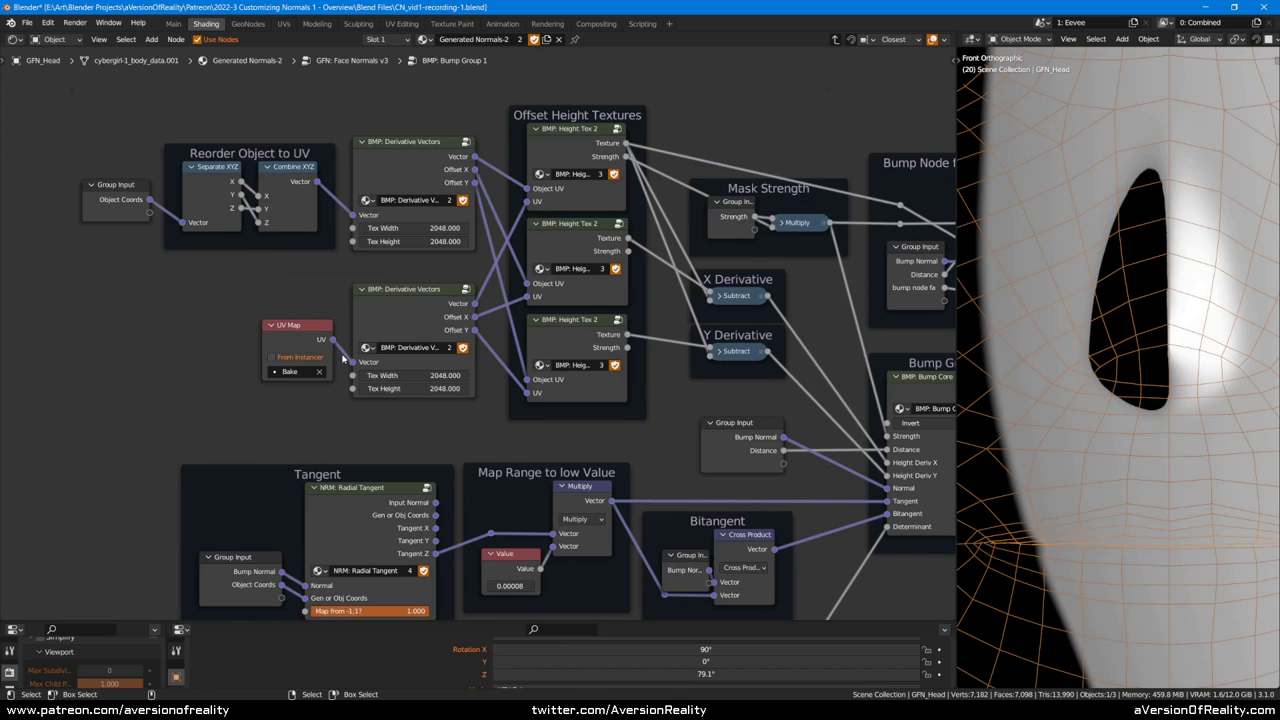
key("Home")
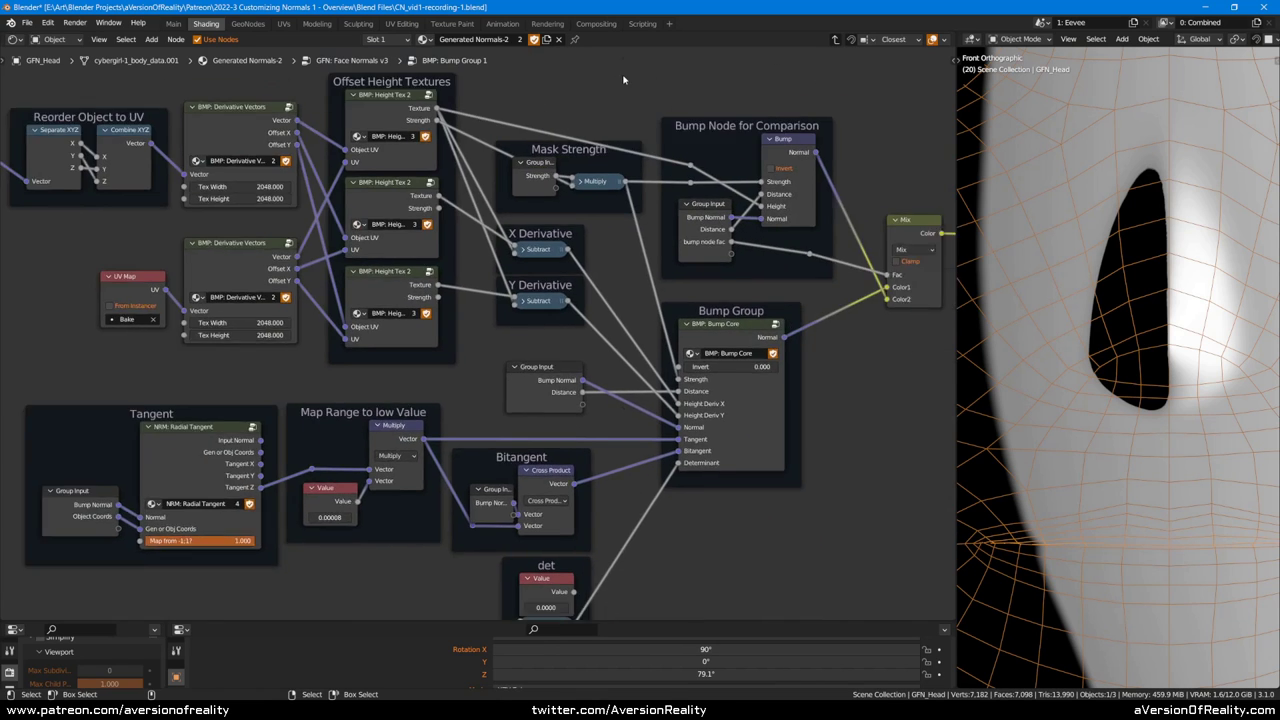
scroll(832, 350, "down", 2)
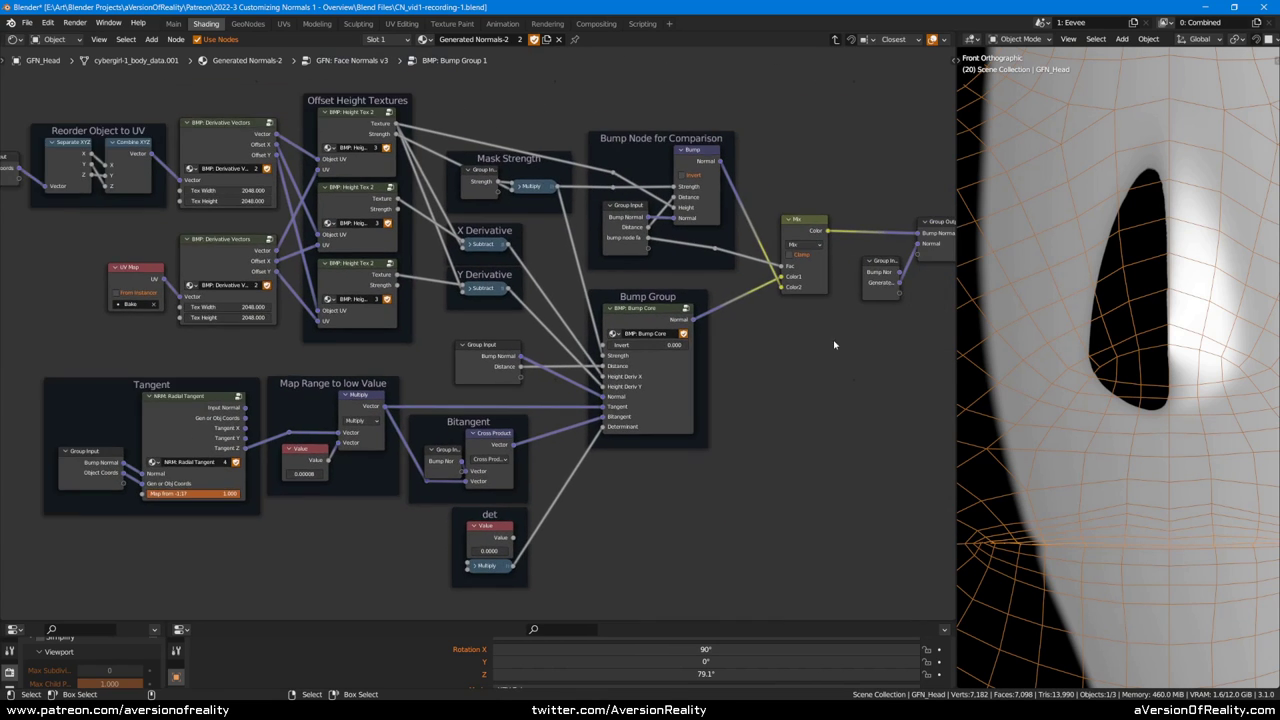
left_click(895, 272)
key("Tab")
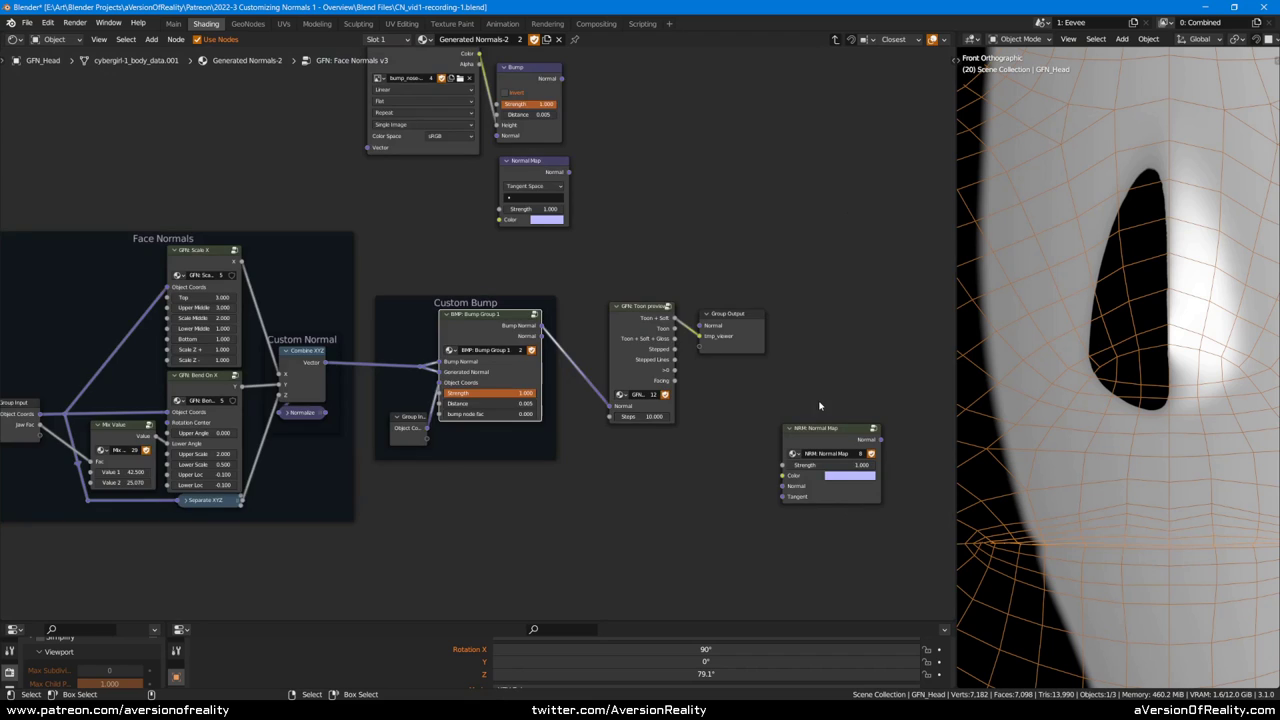
scroll(705, 255, "up", 2)
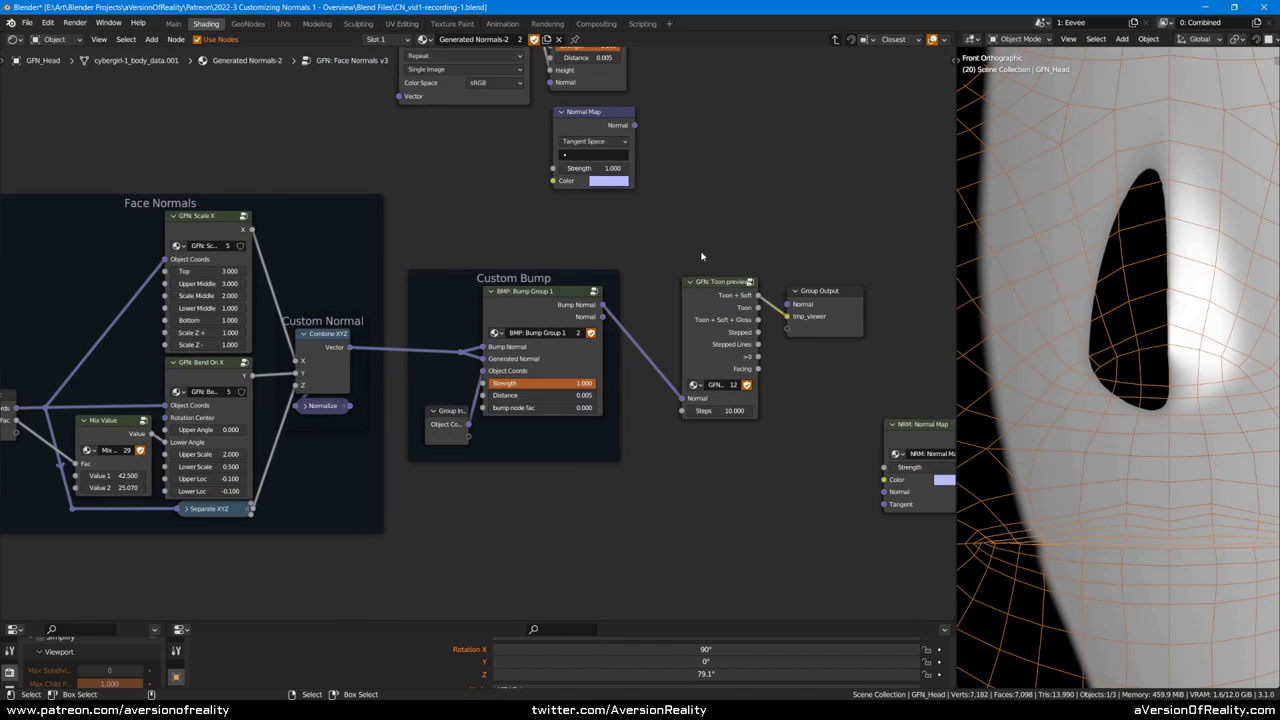
middle_click_drag(690, 241, 754, 251)
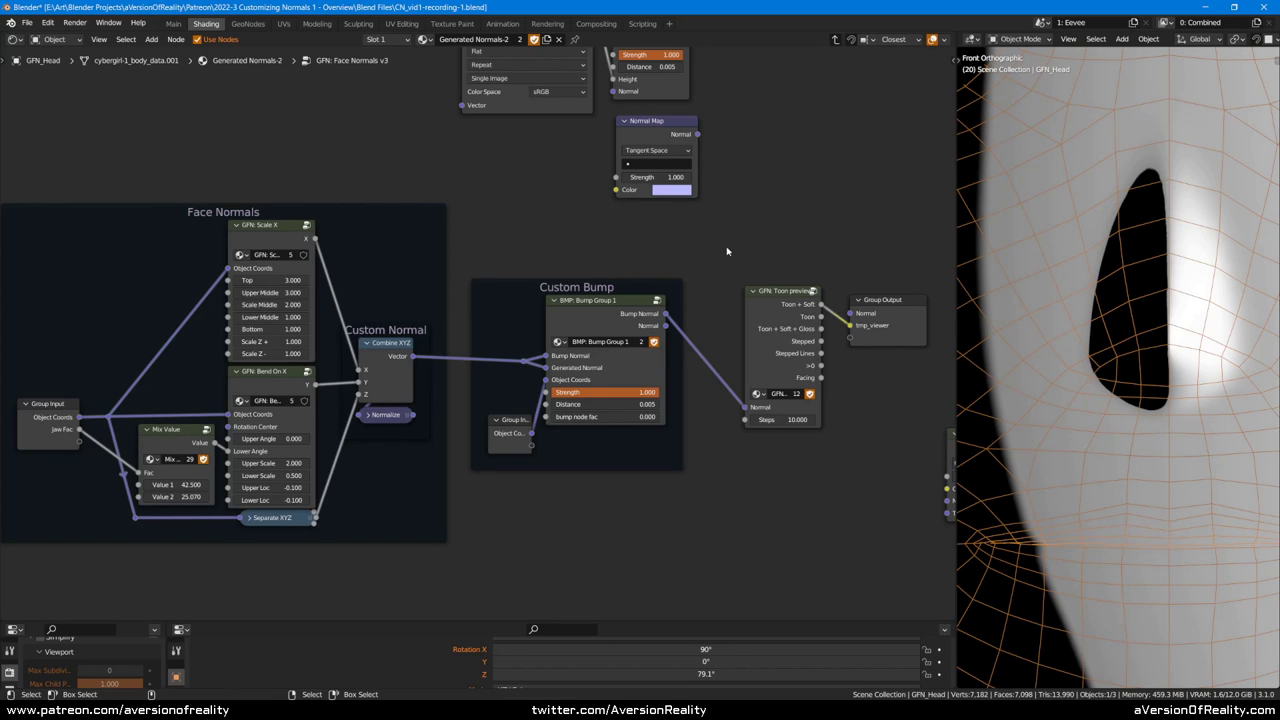
middle_click_drag(748, 240, 702, 252)
left_click(589, 321)
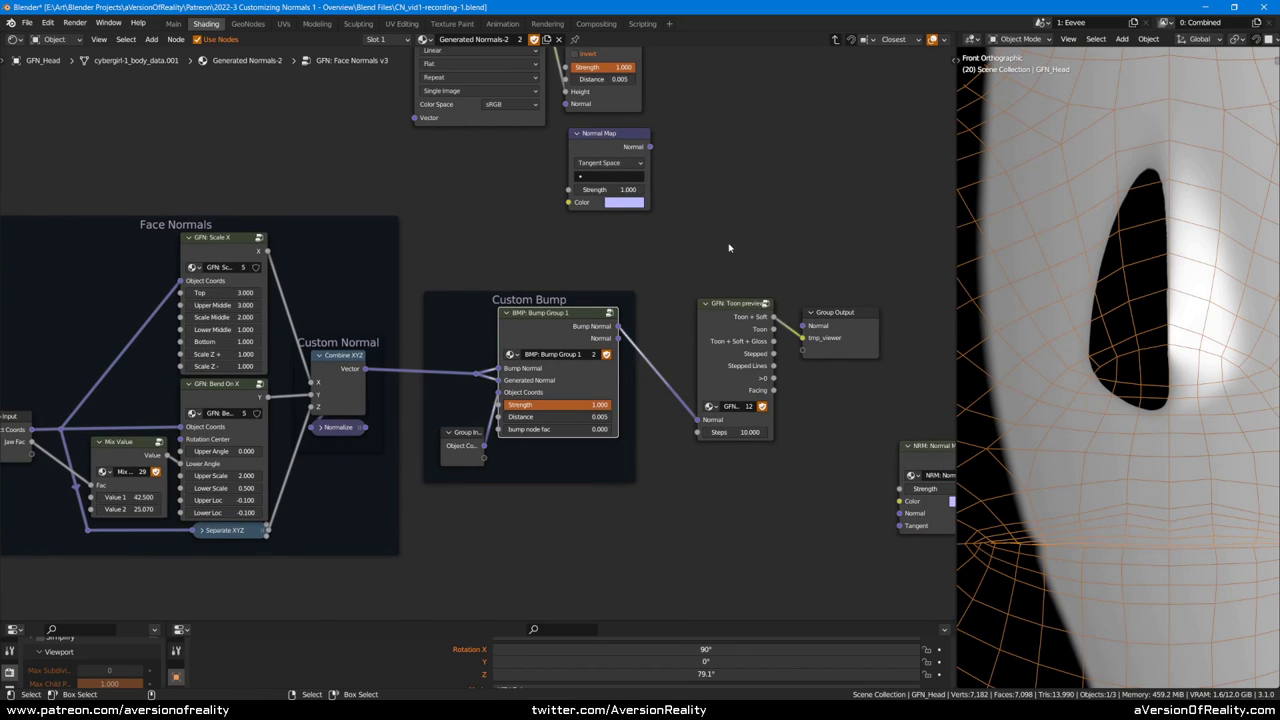
left_click(699, 266)
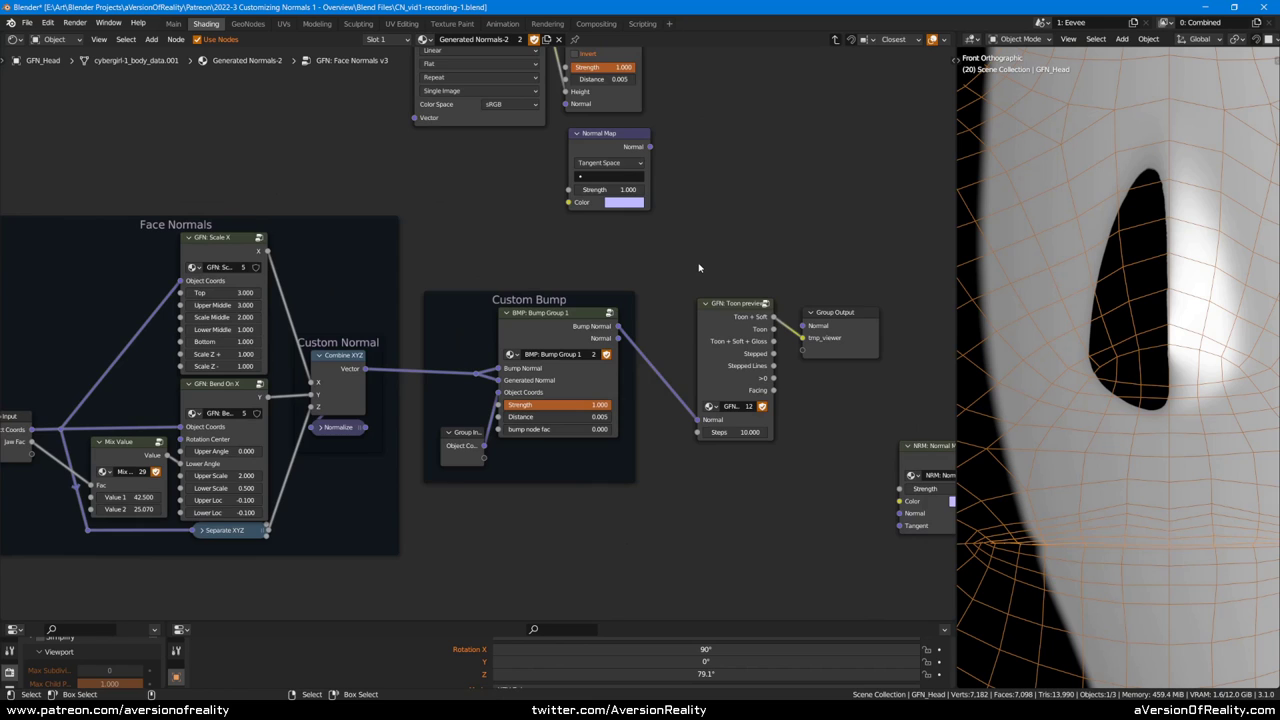
middle_click_drag(699, 268, 771, 234)
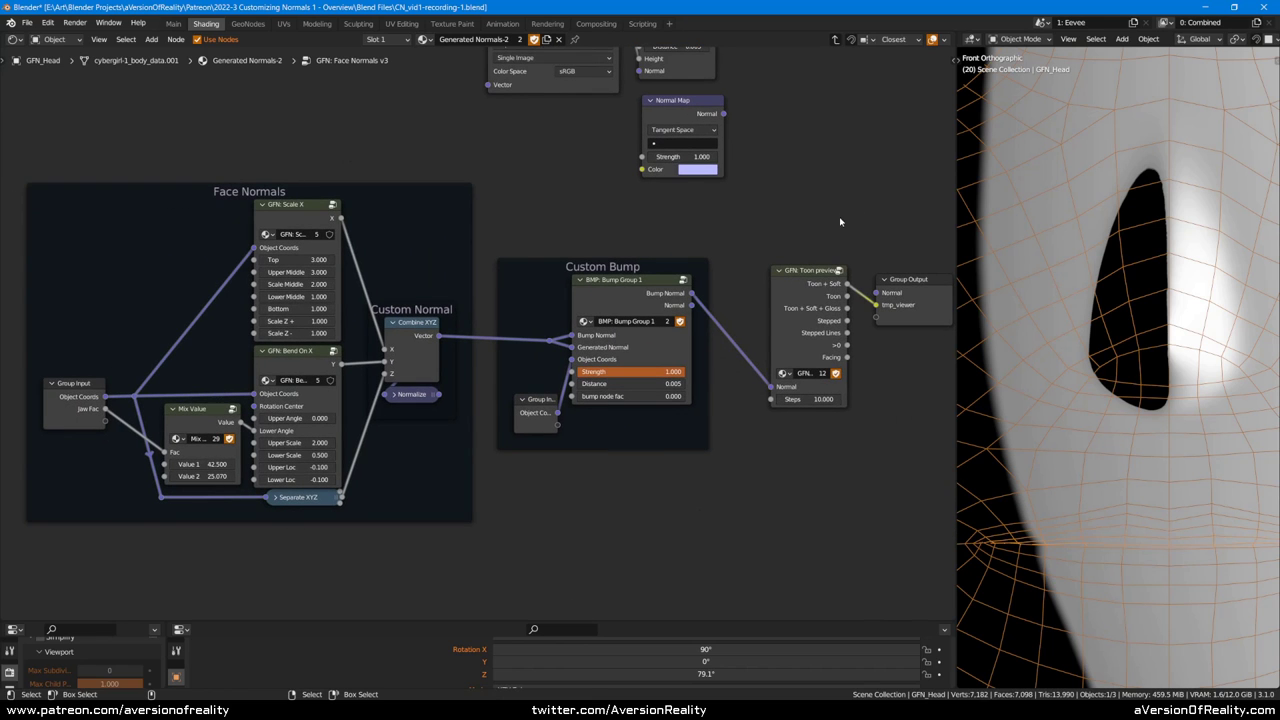
Step: Examine the standard Bump and Normal Map nodes and the BMP: Bump Group 1 node in the Custom Bump frame
middle_click_drag(880, 170, 796, 263)
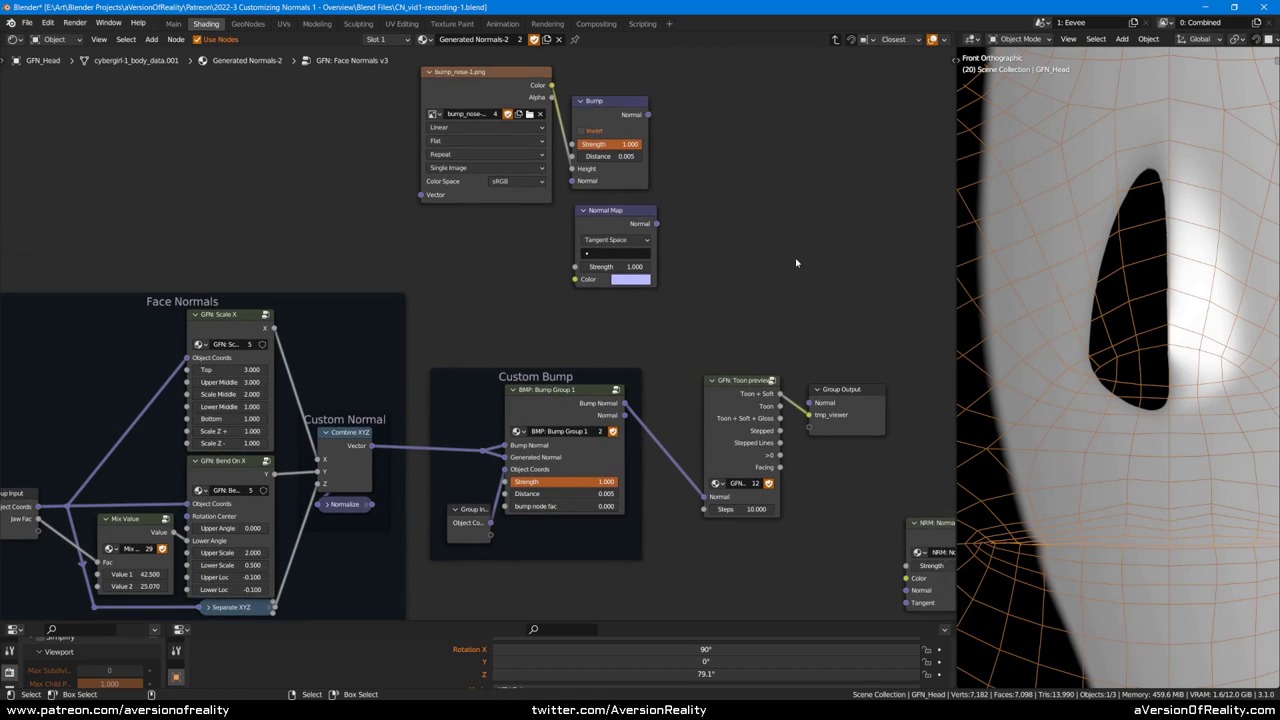
middle_click_drag(663, 311, 726, 283)
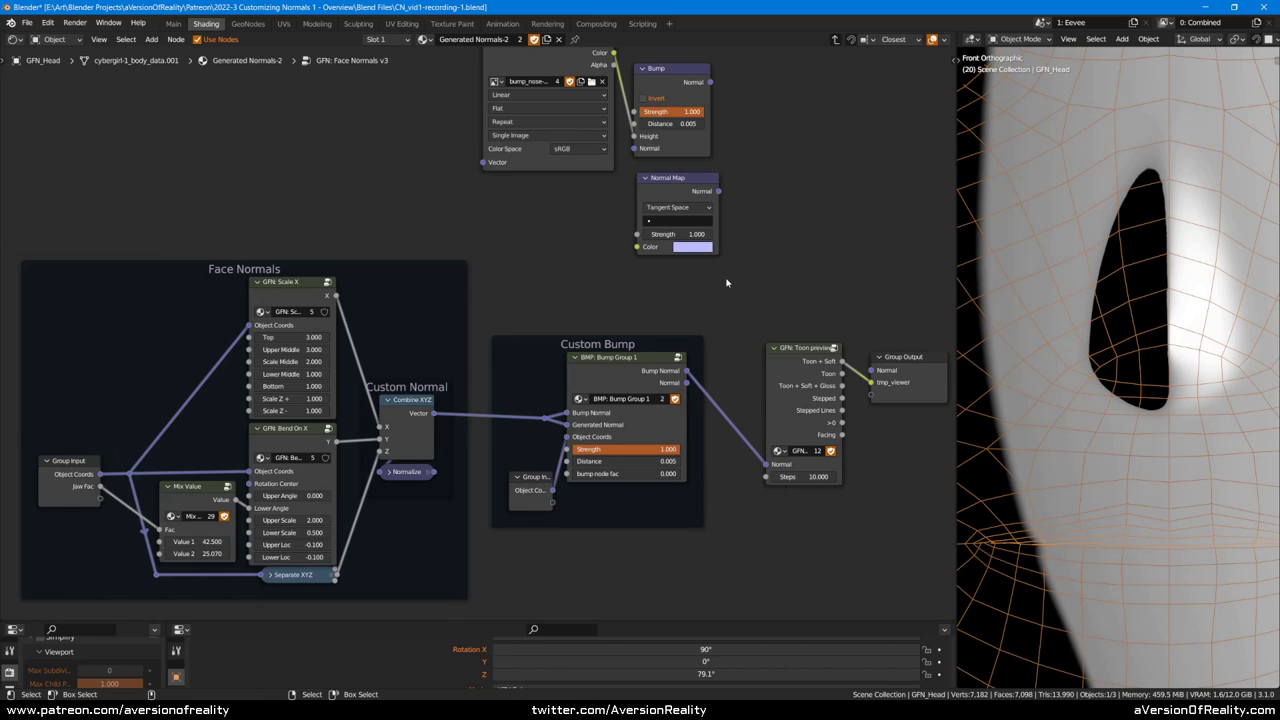
left_click(676, 193)
left_click(655, 300)
scroll(780, 323, "up", 2)
middle_click_drag(793, 335, 703, 266)
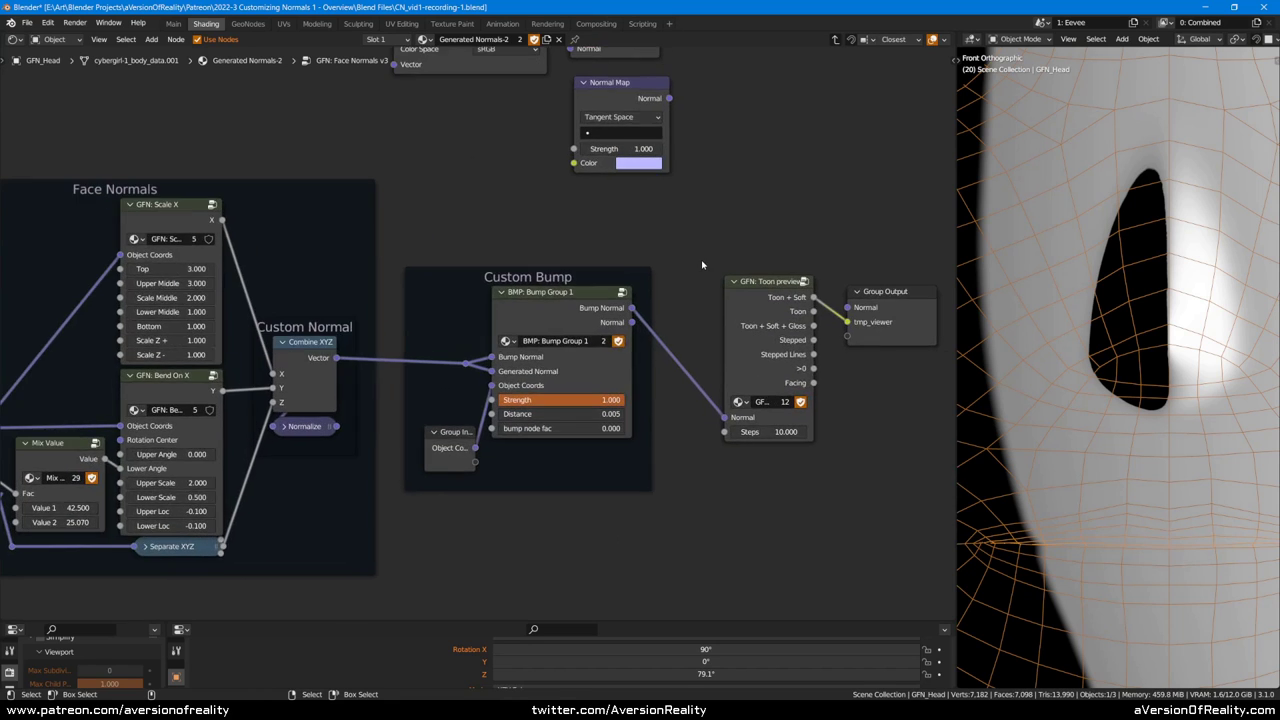
left_click(589, 305)
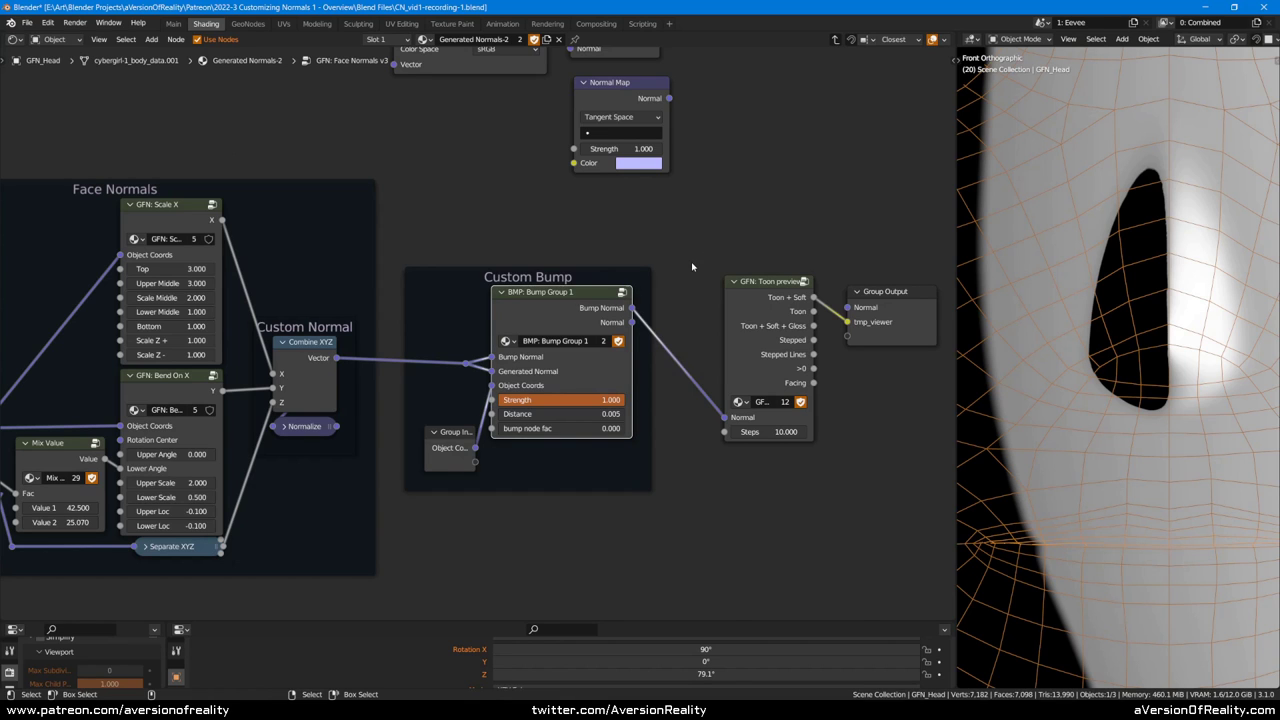
left_click(692, 268)
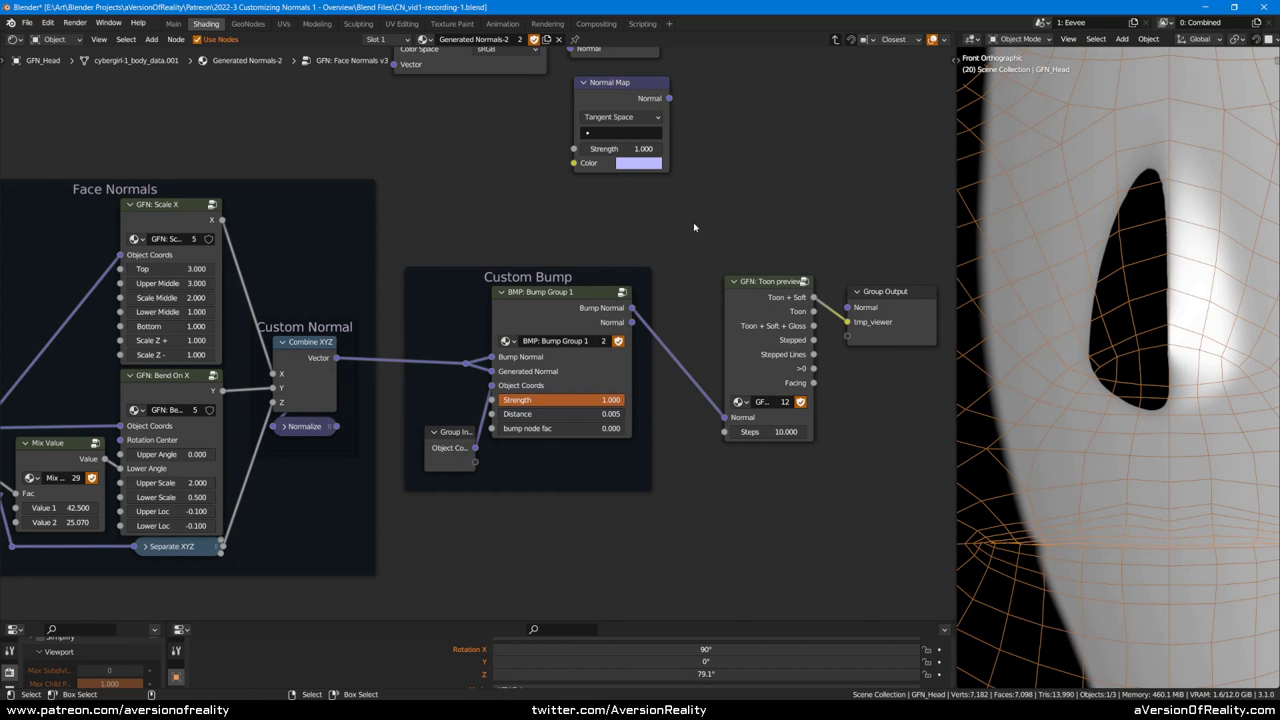
Step: Compare the standard Bump and Normal Map nodes with the Face Normals, Custom Bump and toon preview setup
middle_click_drag(693, 227, 803, 271)
scroll(721, 239, "down", 1)
scroll(1130, 285, "down", 3)
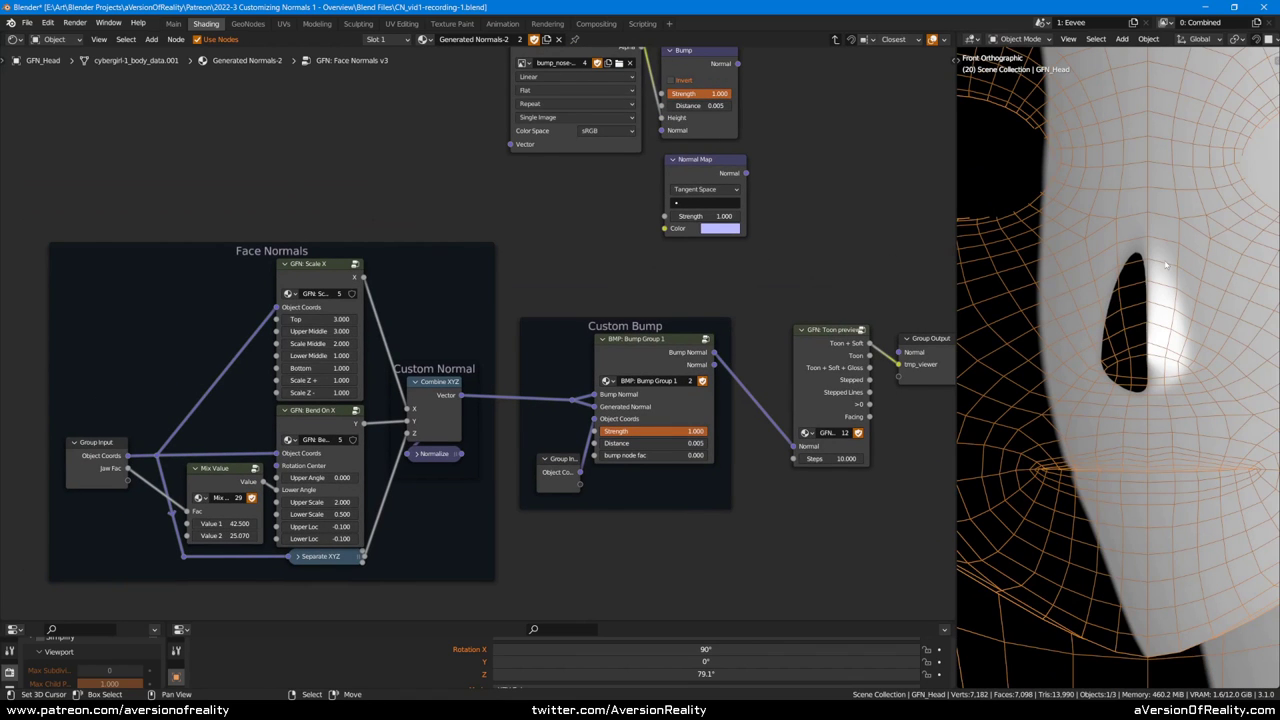
middle_click_drag(849, 203, 686, 286)
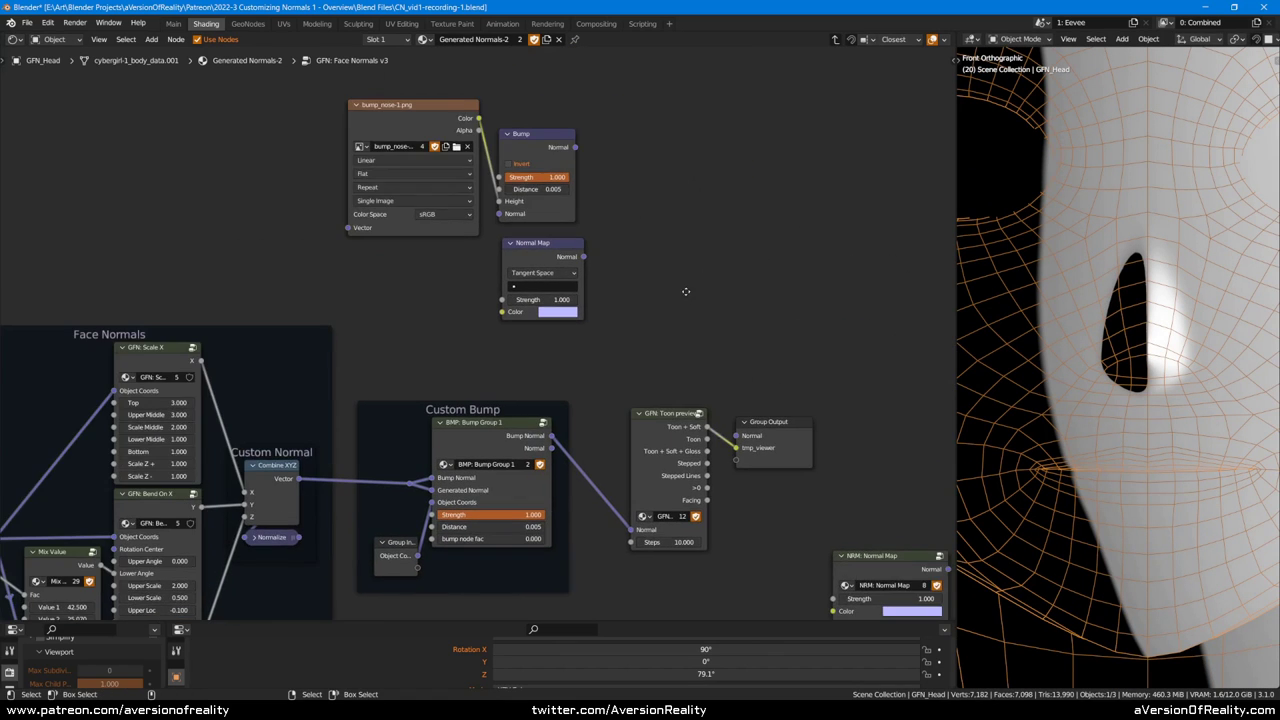
middle_click_drag(696, 357, 828, 292)
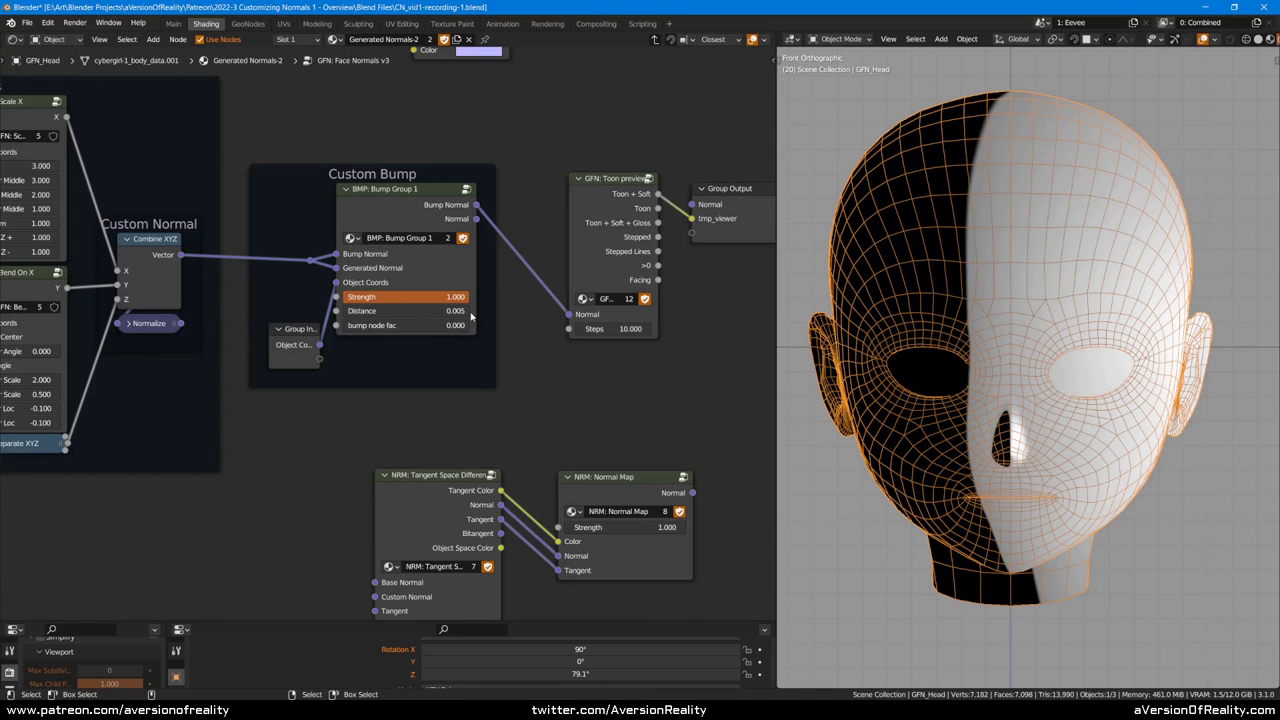
Step: View the NRM and SG node groups placed below the Custom Bump frame
middle_click_drag(655, 433, 668, 308)
scroll(677, 262, "up", 1)
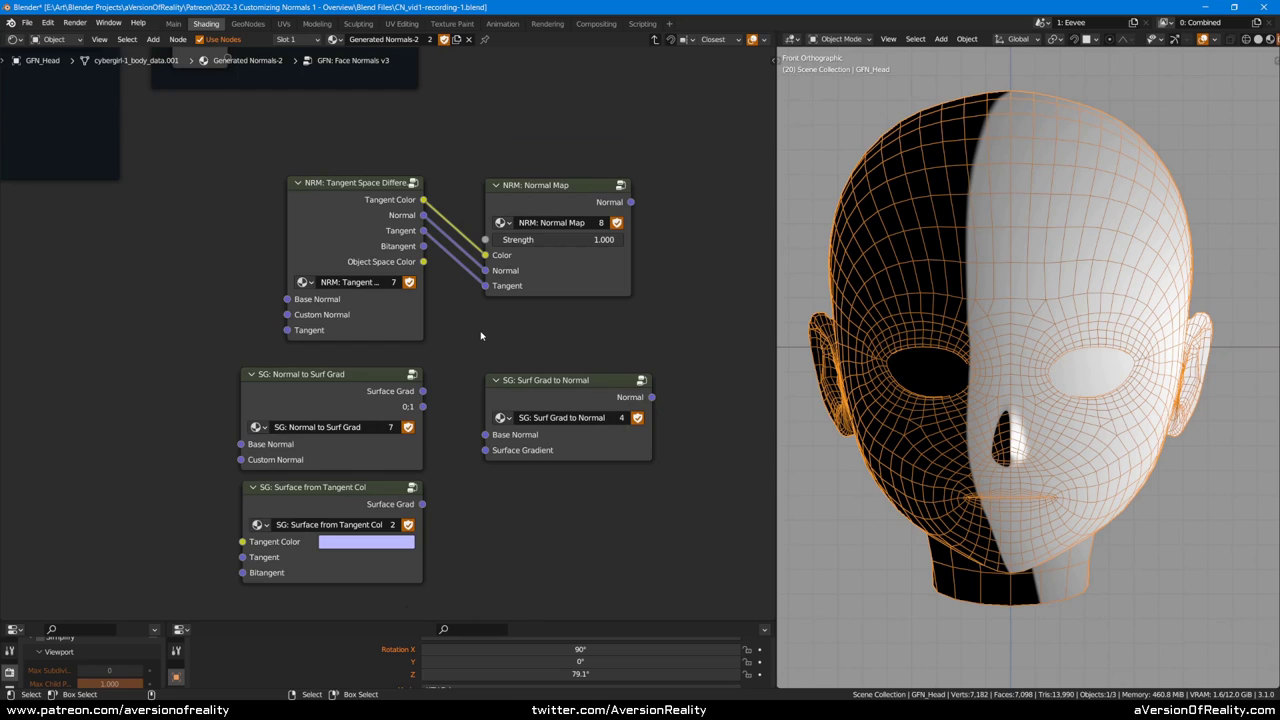
scroll(660, 265, "down", 1)
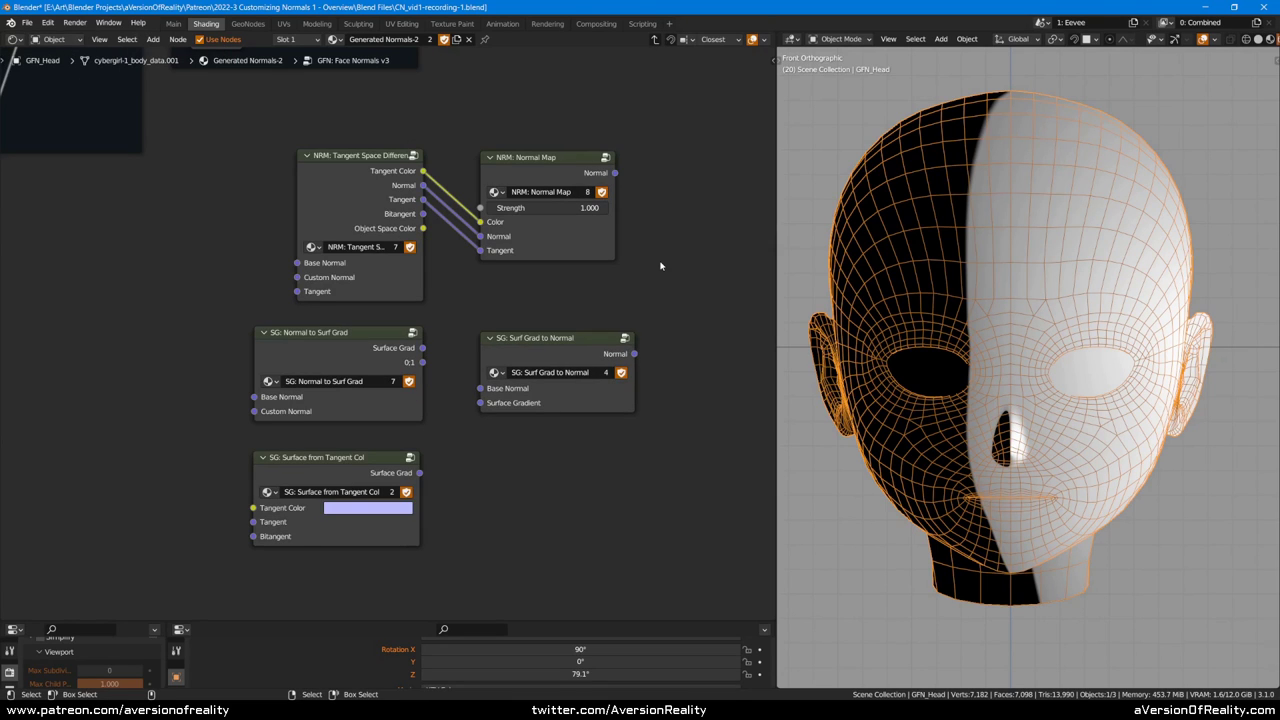
scroll(456, 307, "up", 1)
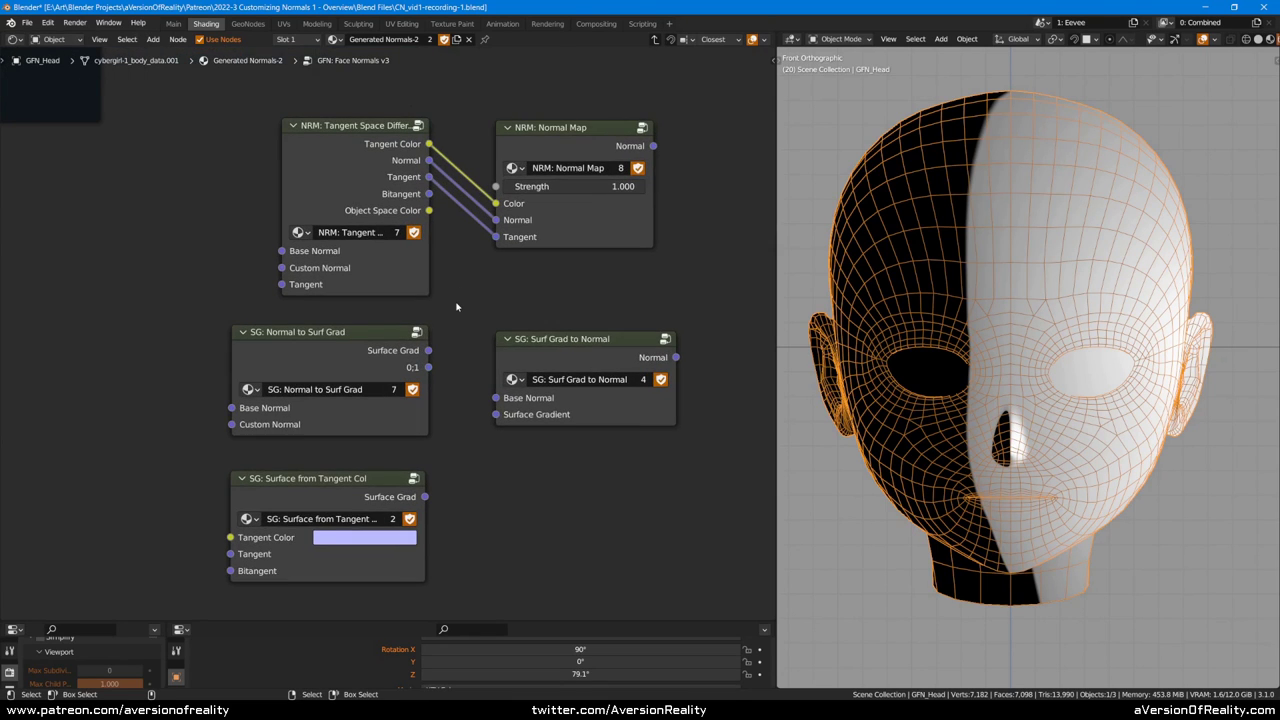
scroll(478, 319, "up", 1)
middle_click_drag(489, 327, 482, 313)
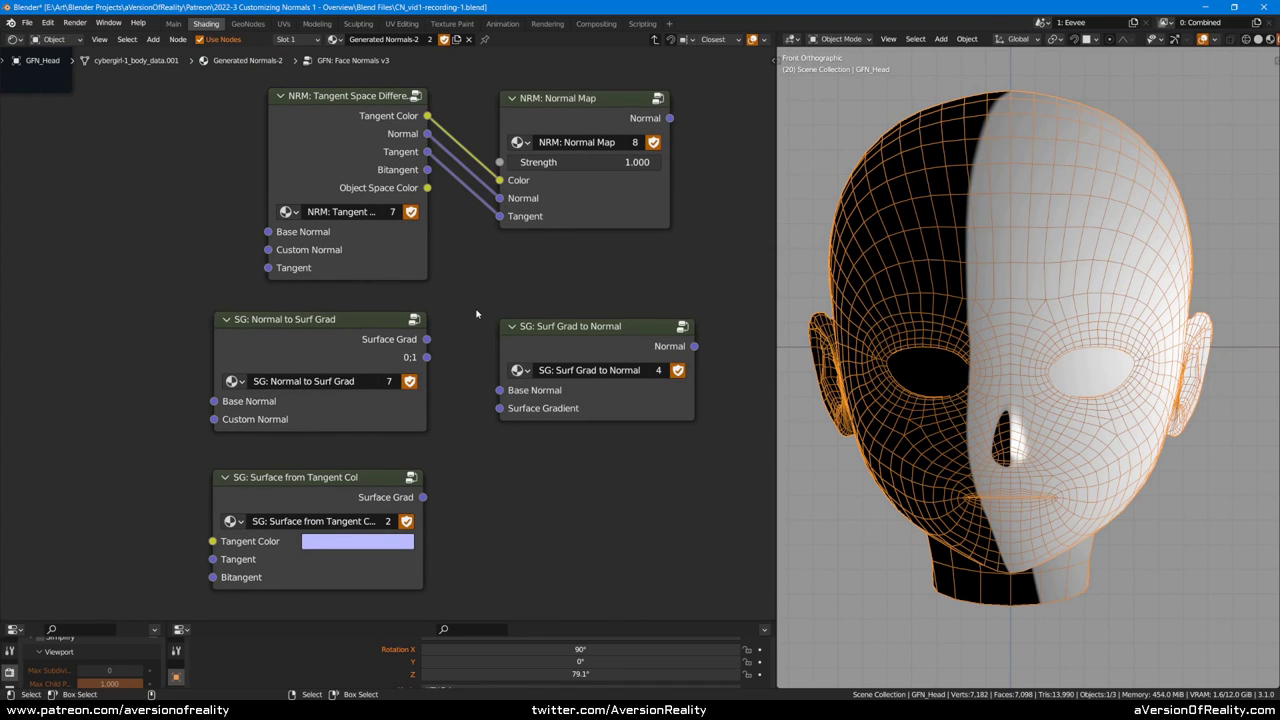
Step: Examine the SG: Normal to Surf Grad and SG: Surf Grad to Normal groups and their inputs and outputs
left_click(372, 348)
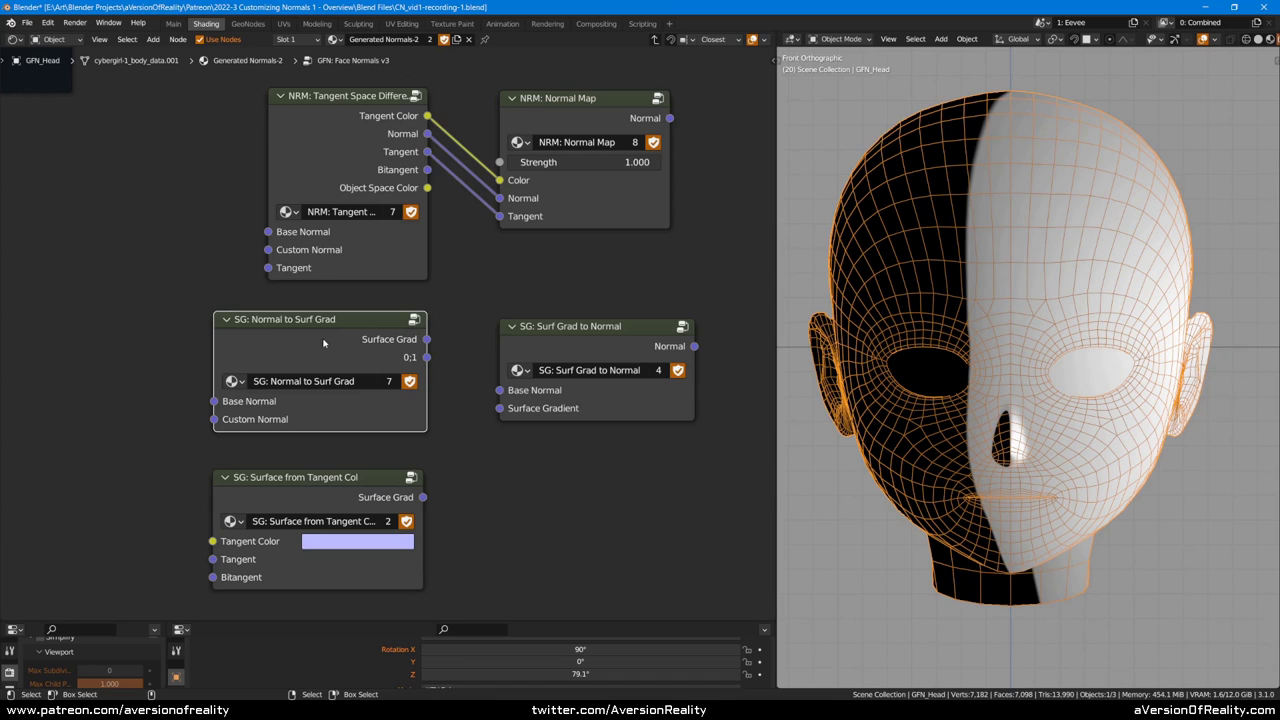
left_click(443, 306)
mouse_move(541, 320)
left_mouse_down()
mouse_move(518, 321)
mouse_move(553, 327)
left_mouse_up()
left_click(470, 293)
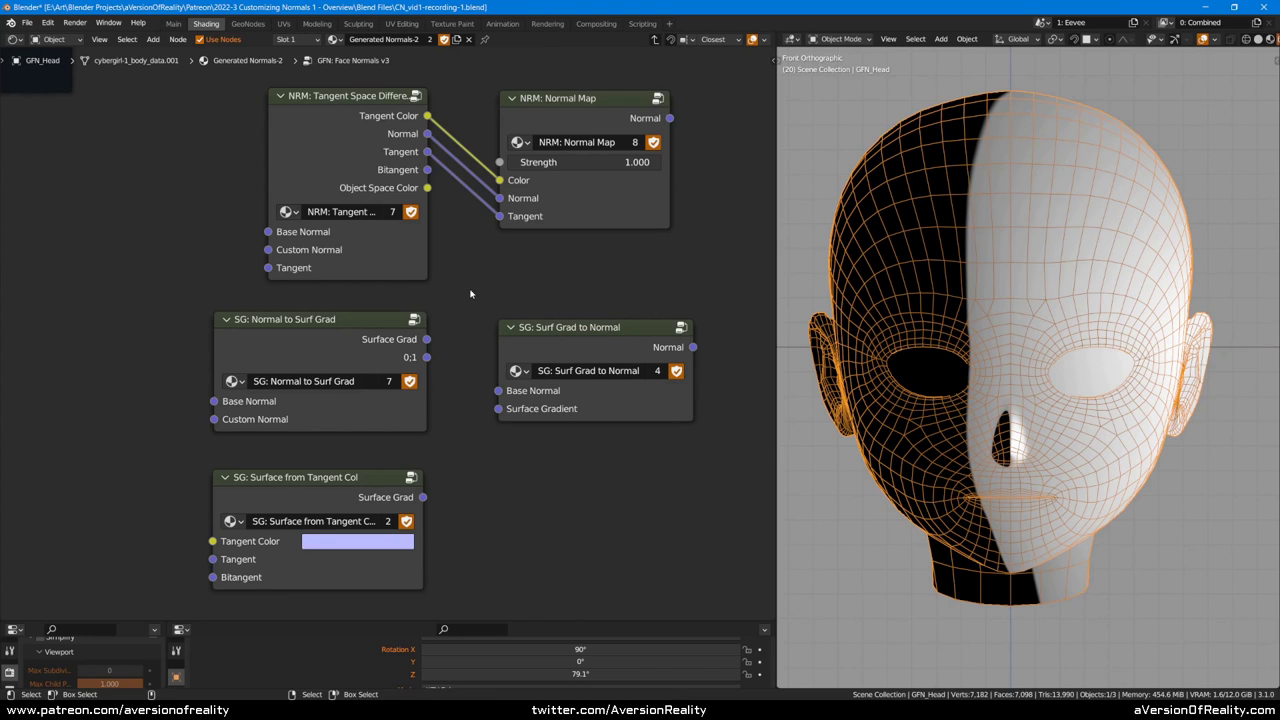
left_click(301, 345)
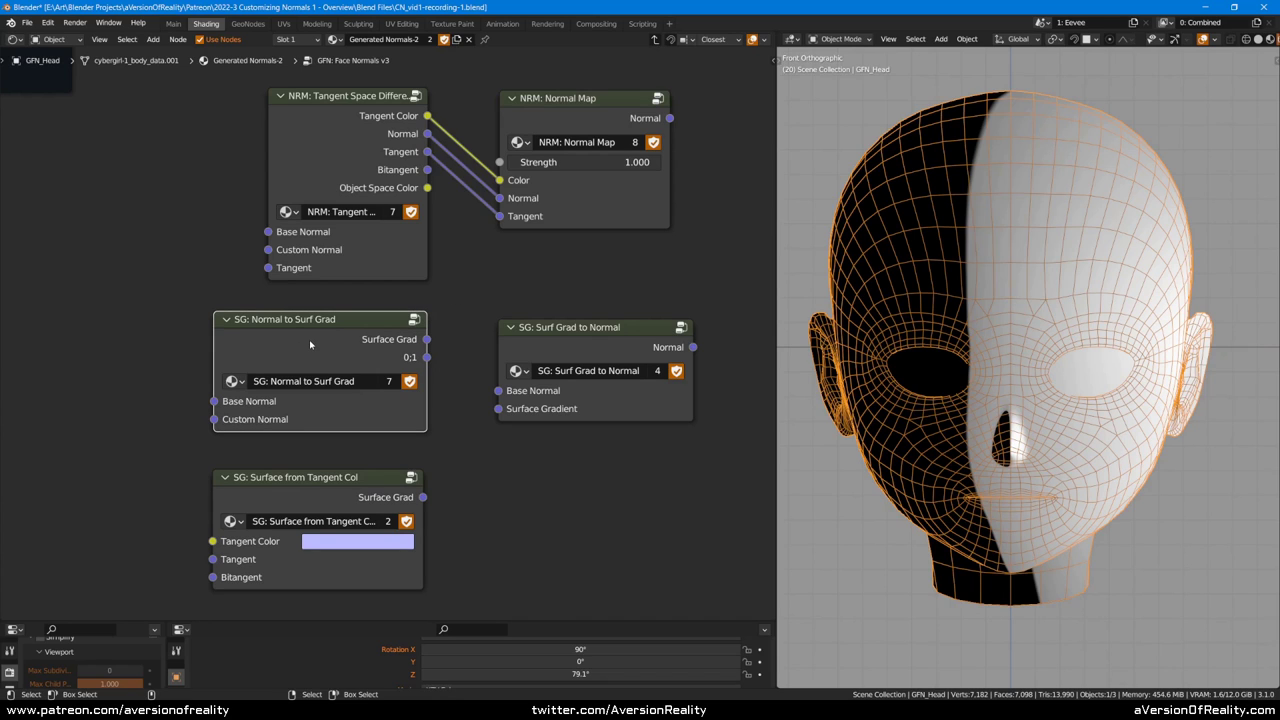
scroll(310, 344, "down", 2)
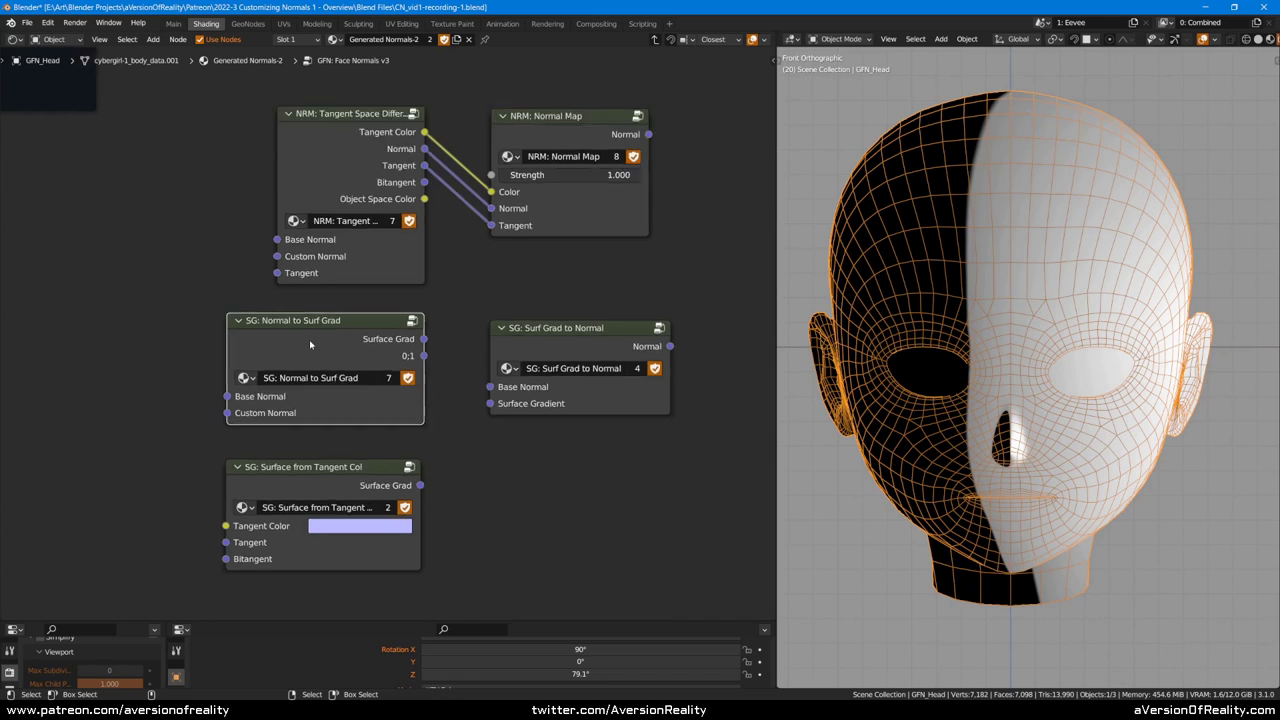
scroll(309, 344, "up", 3)
left_click(184, 300)
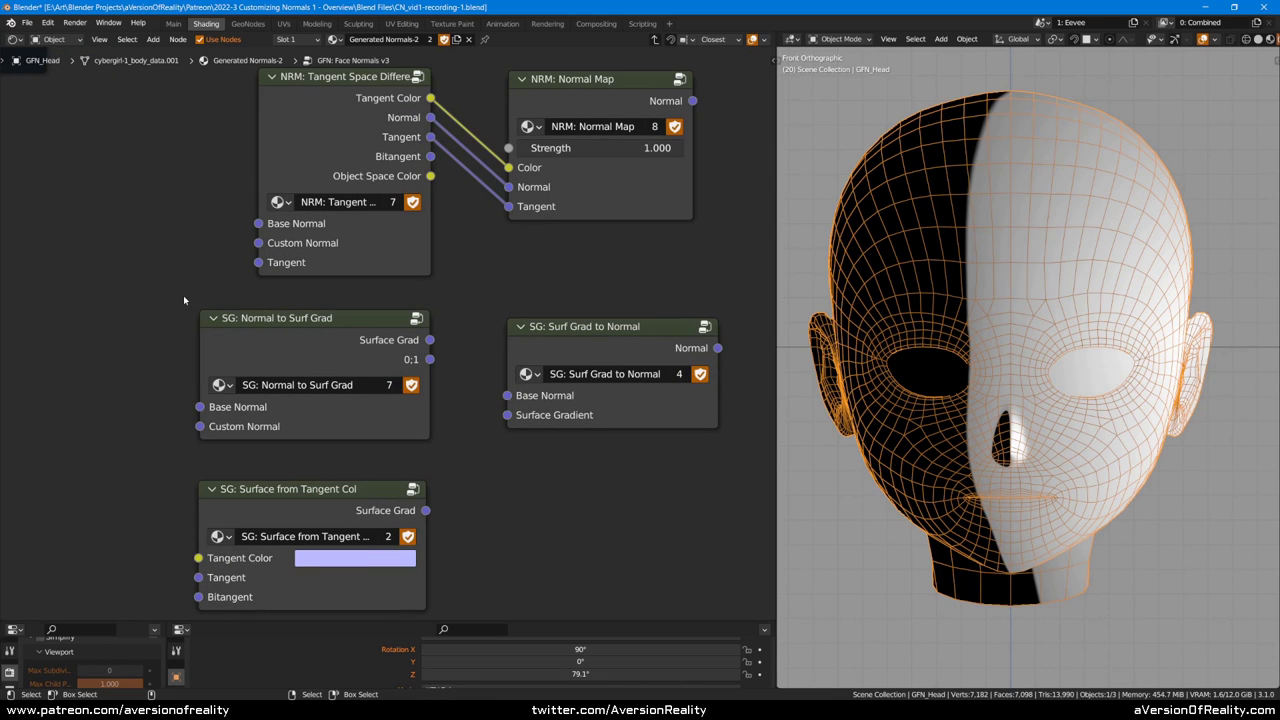
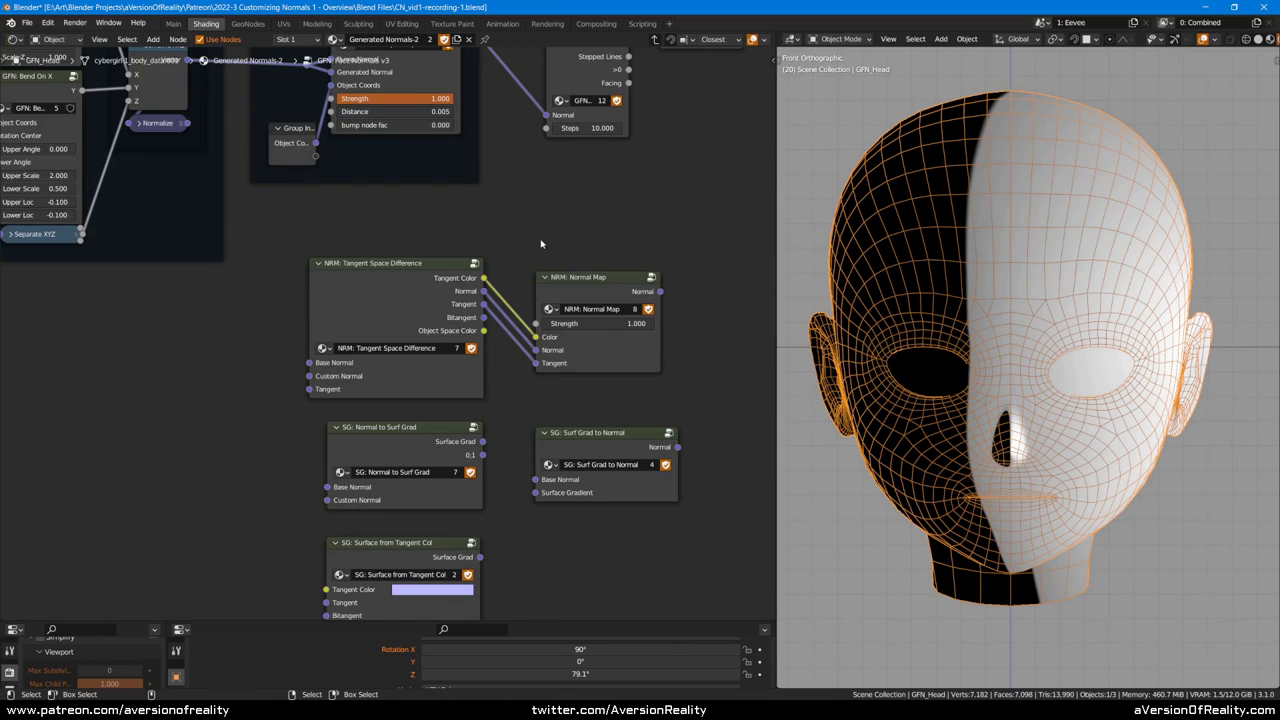
Step: Enter the NRM: Tangent Space Difference group, view its whole node network and Group Input, and return to GFN: Face Normals v3
left_click(398, 294)
scroll(398, 292, "up", 1)
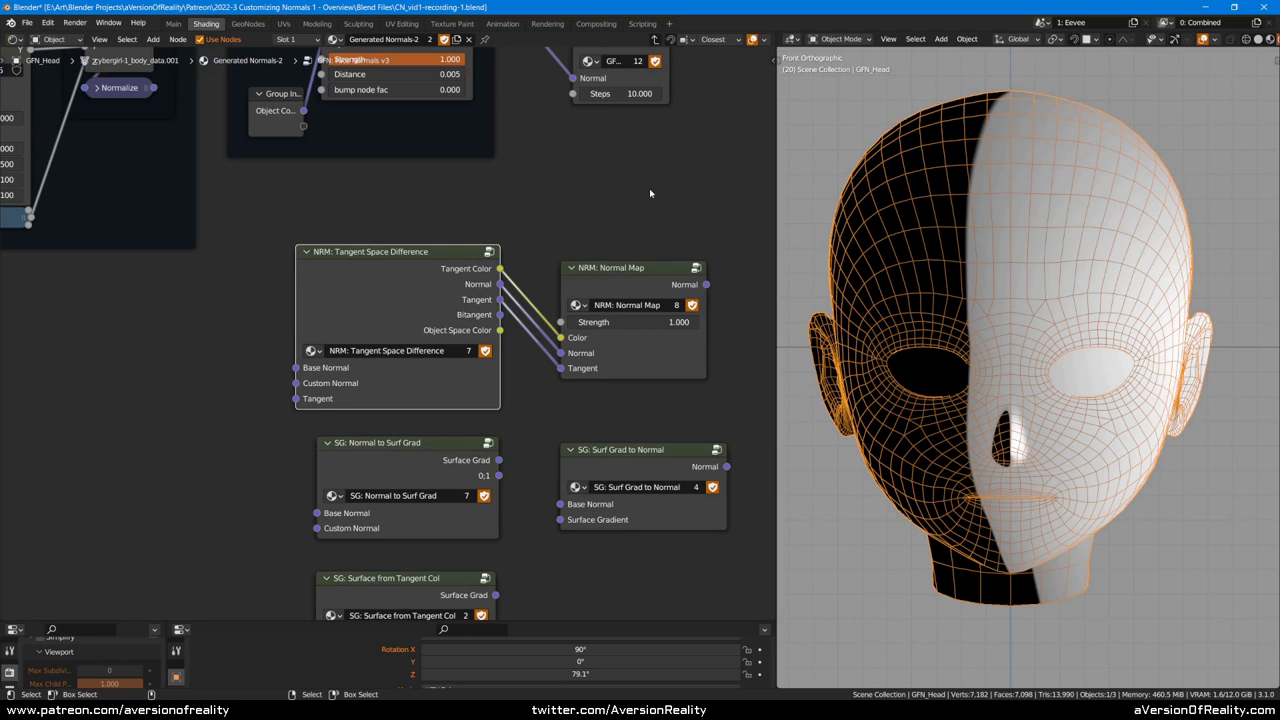
key("Tab")
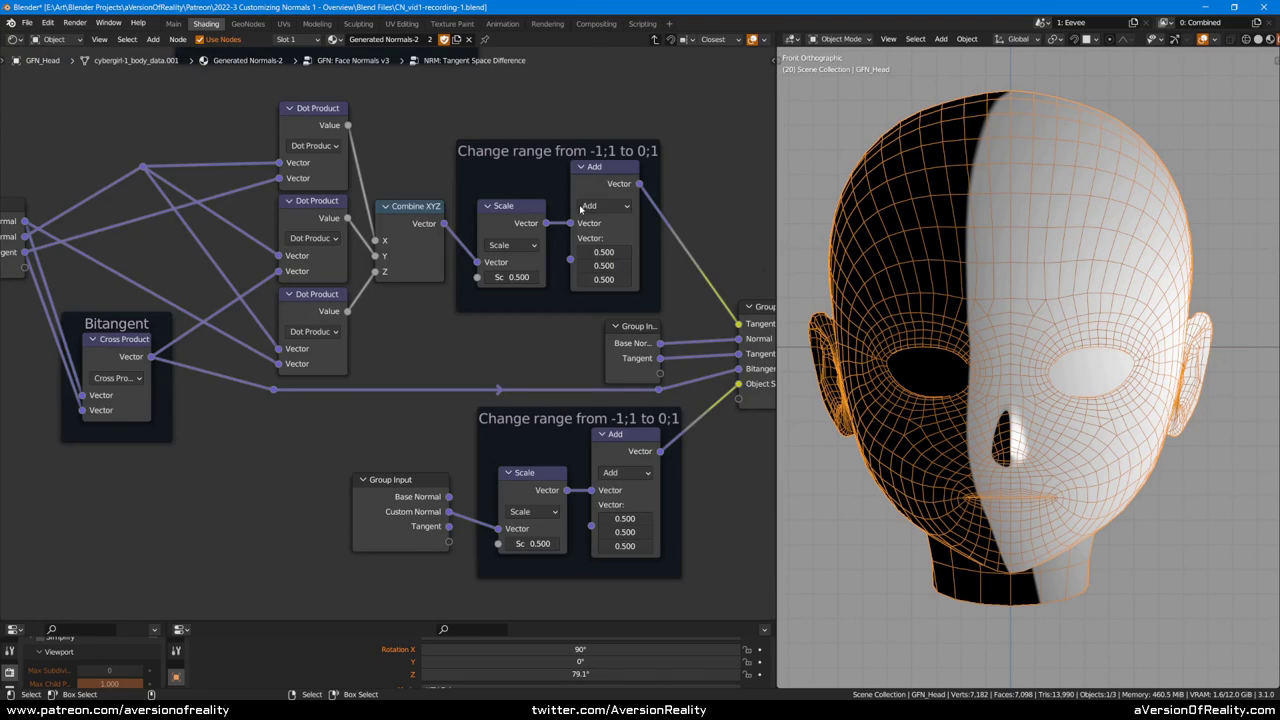
key("Home")
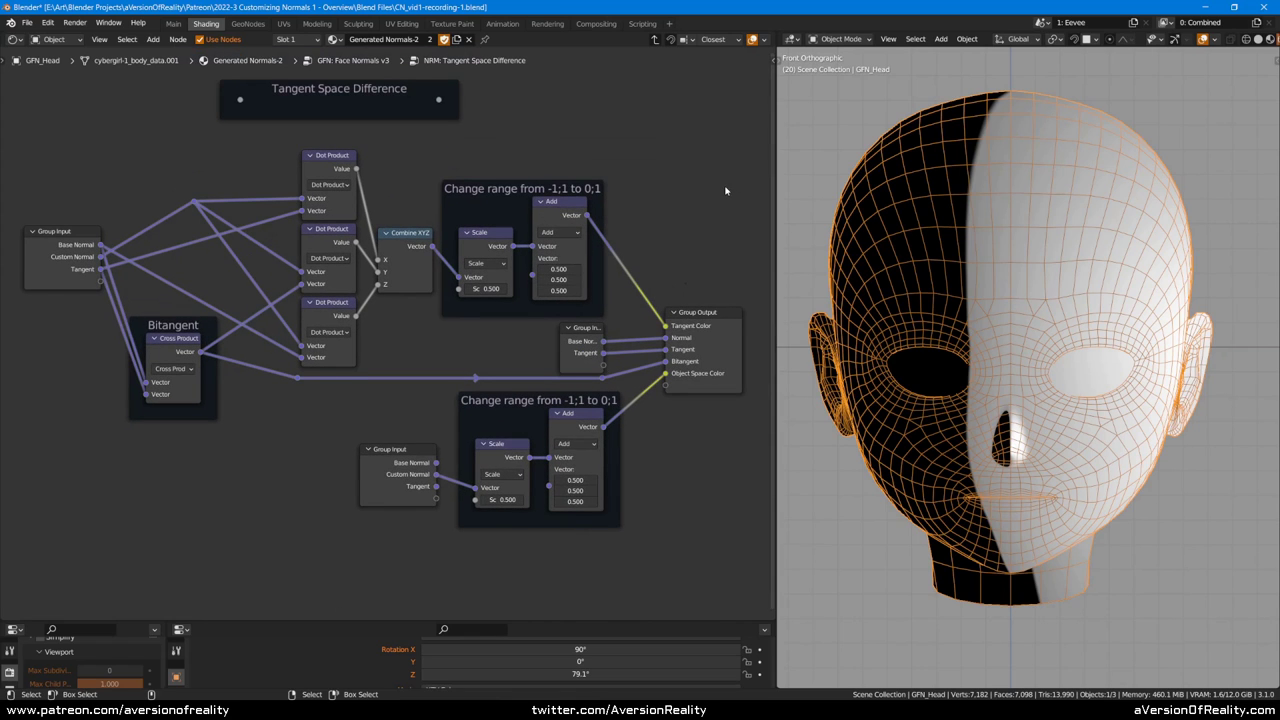
left_click(82, 259)
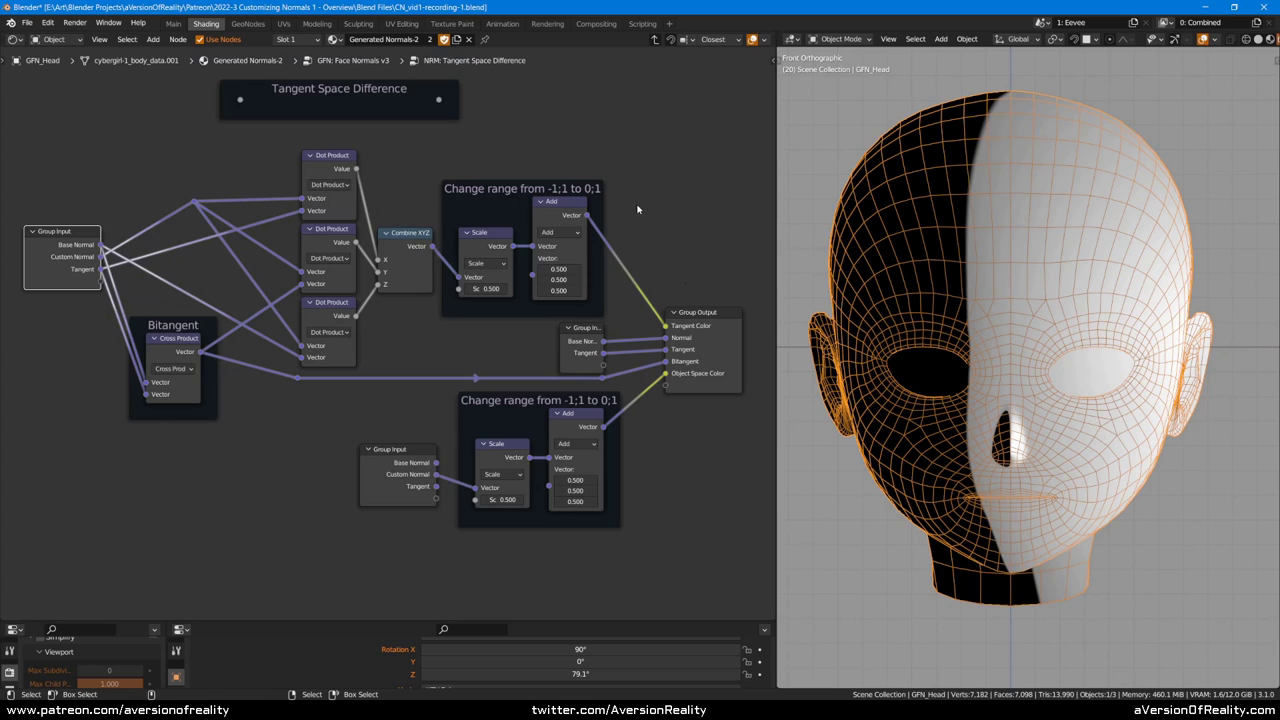
key("ctrl+Tab")
scroll(627, 222, "up", 1)
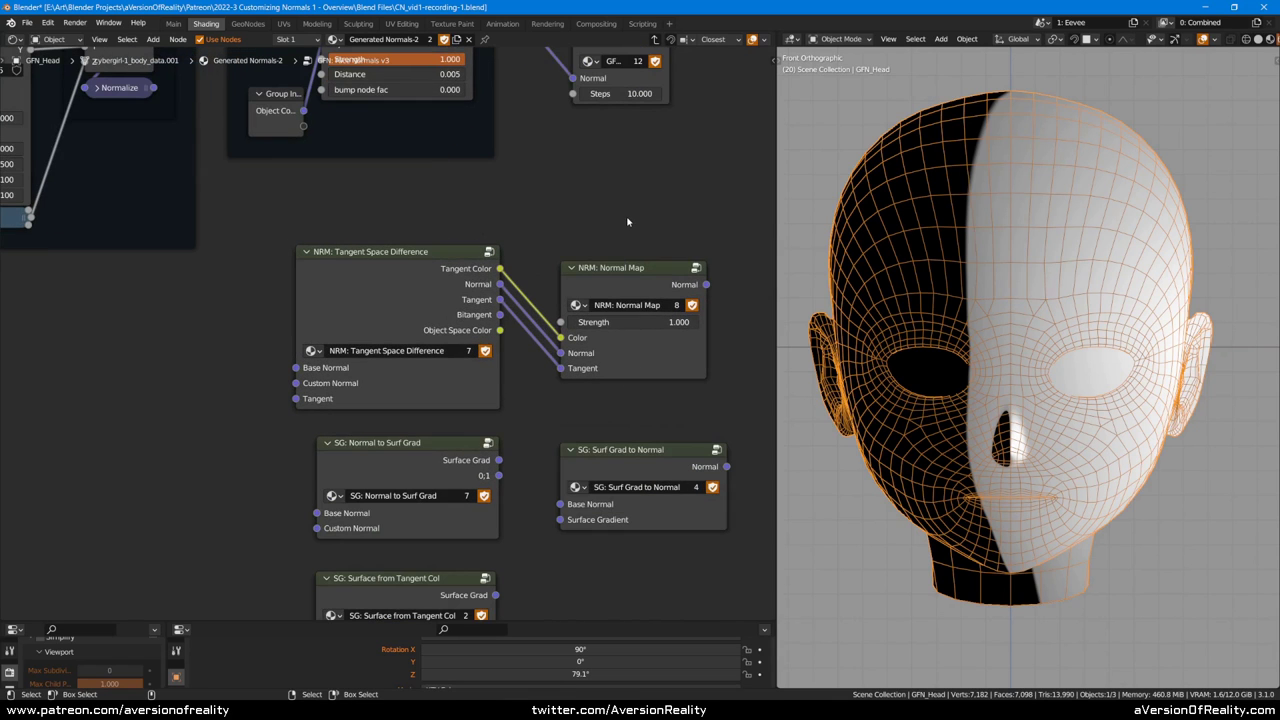
Step: Review the NRM: Tangent Space Difference group's inputs alongside the Face Normals frame that generates the custom normal
scroll(627, 222, "up", 2)
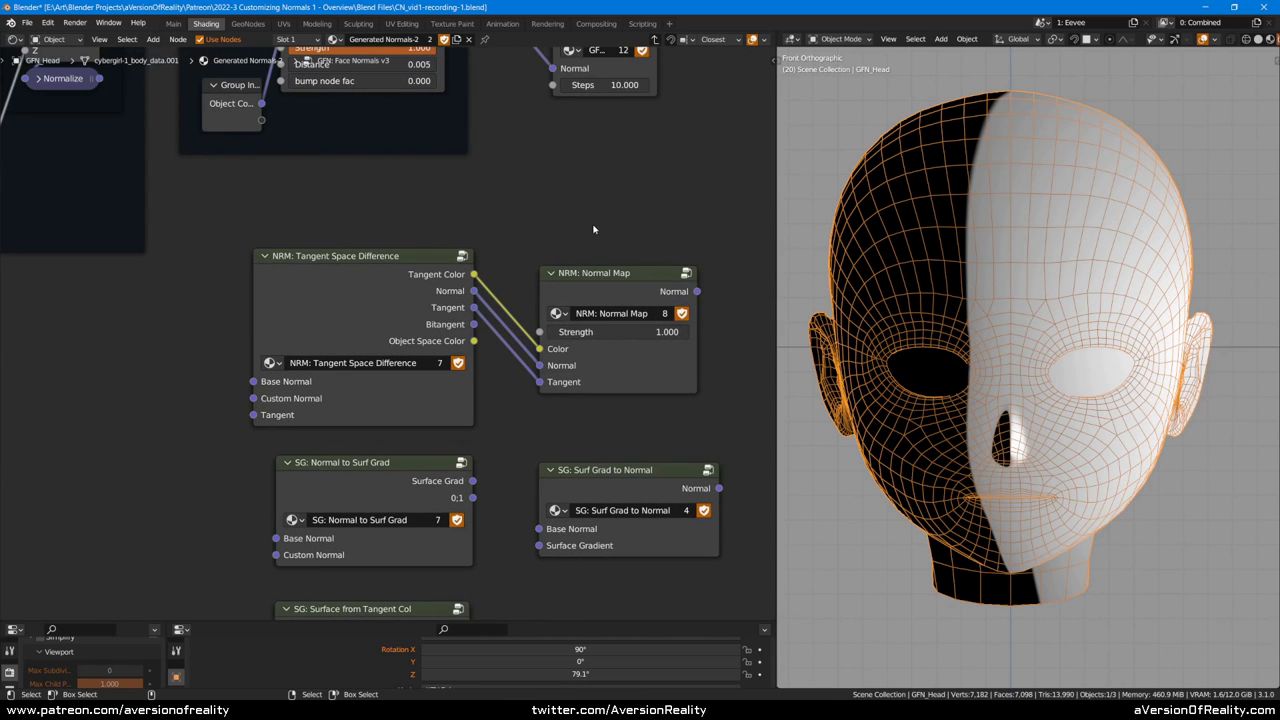
left_click(378, 294)
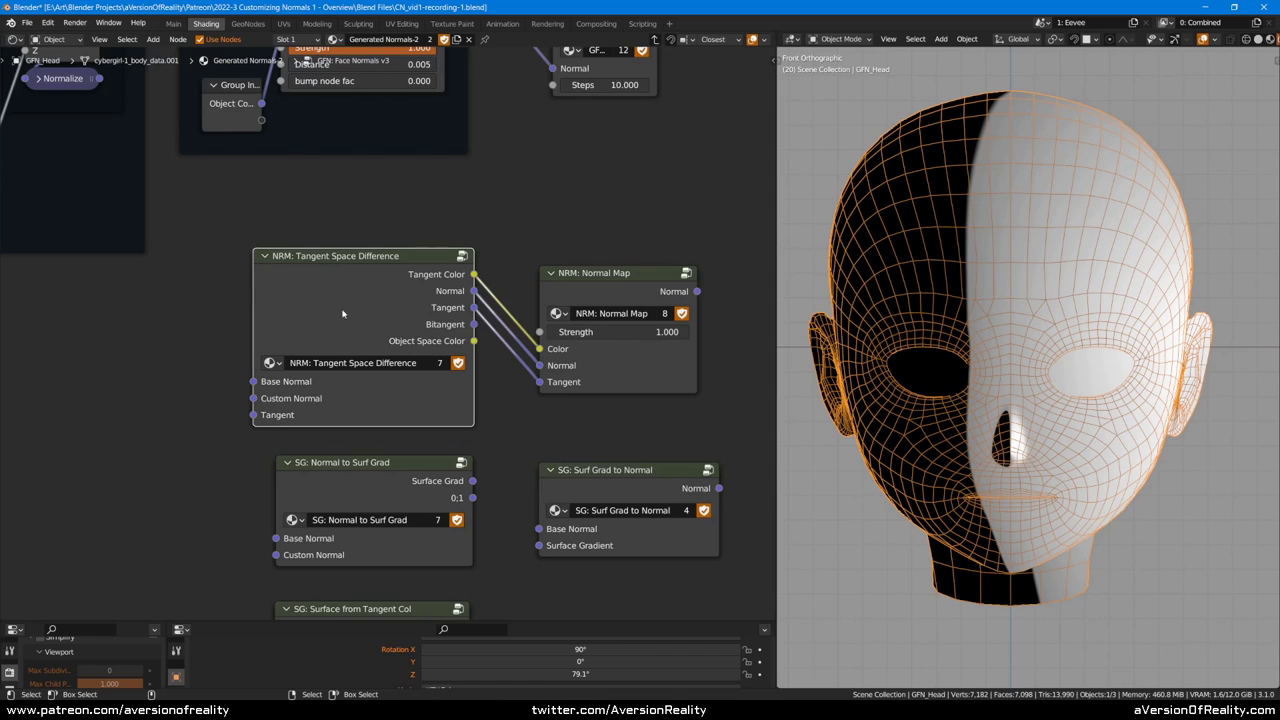
scroll(326, 223, "down", 3)
middle_click_drag(51, 320, 200, 354)
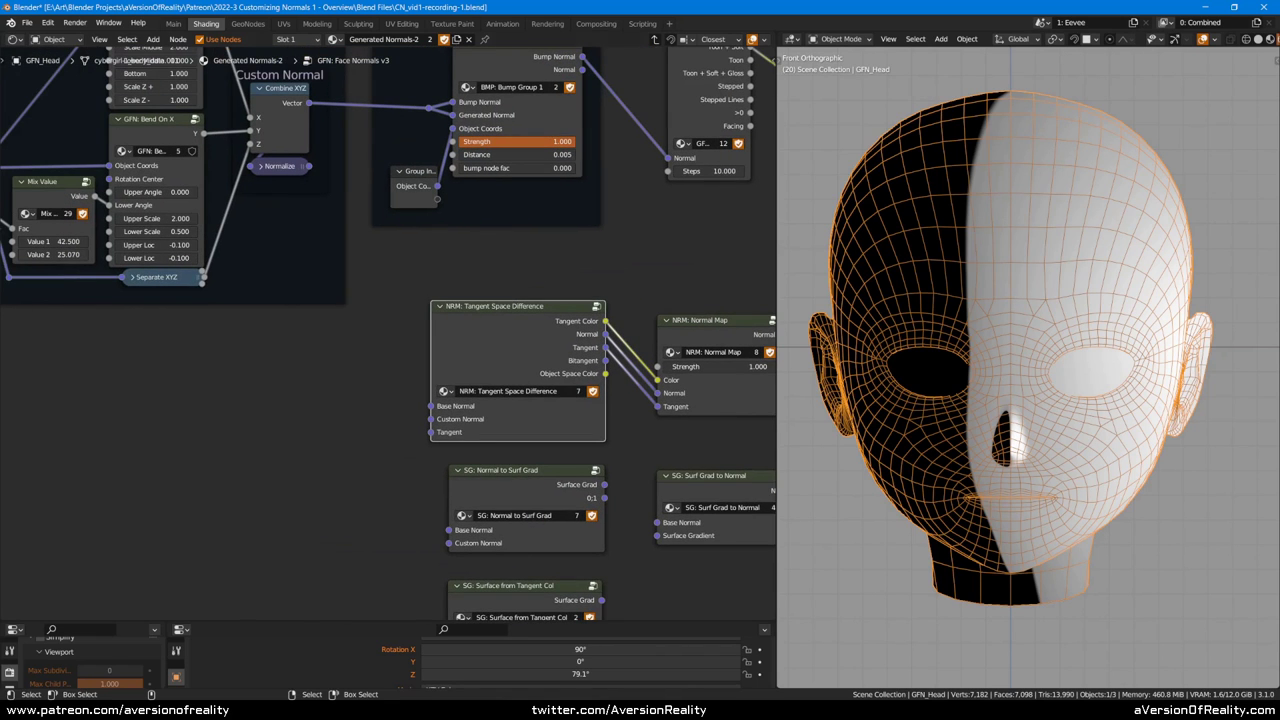
left_click(354, 344)
middle_click_drag(299, 369, 489, 435)
left_click(394, 300)
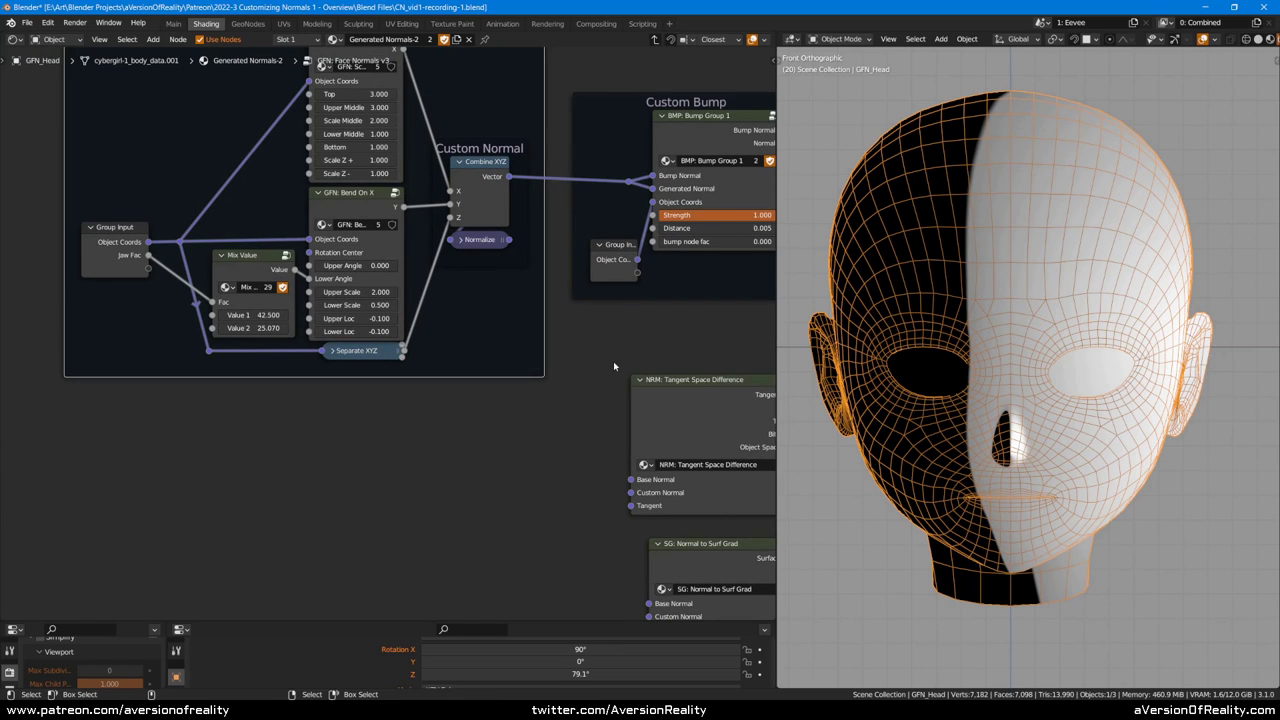
middle_click_drag(613, 361, 391, 297)
scroll(391, 297, "up", 2)
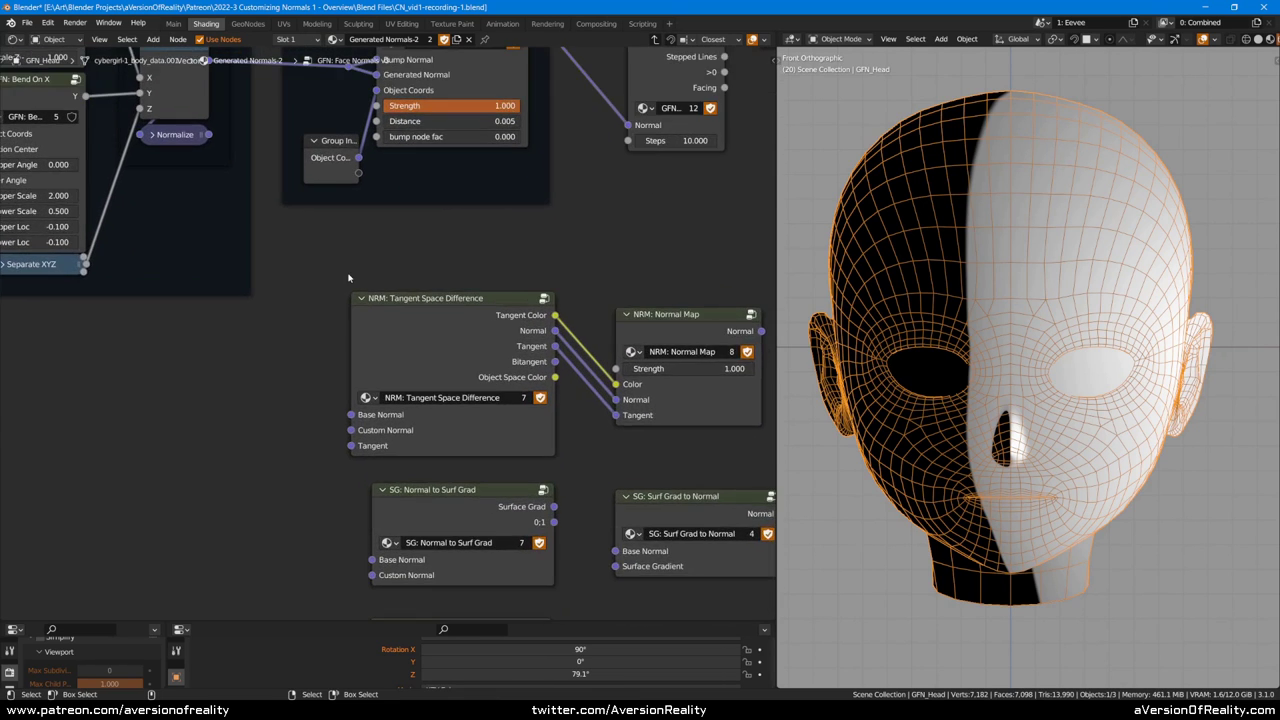
Step: Move the NRM: Normal Map group up so its inputs line up with the NRM: Tangent Space Difference outputs
middle_click_drag(519, 248, 395, 215)
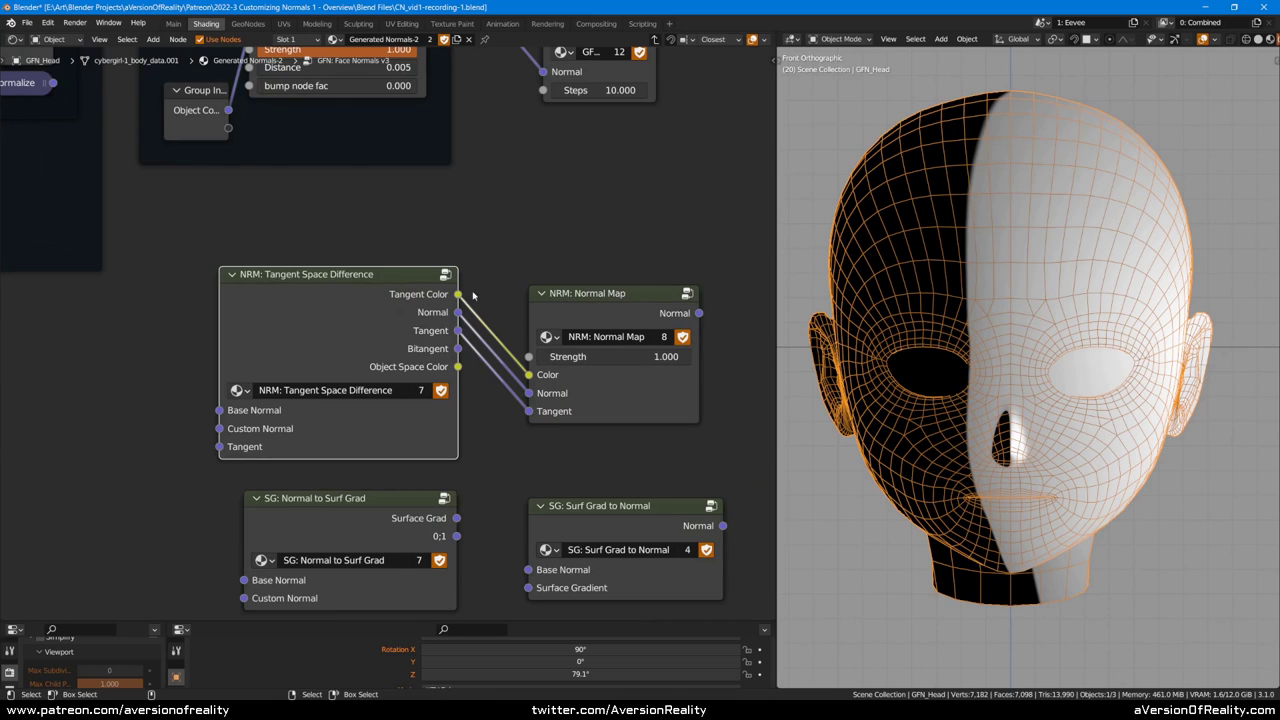
left_click_drag(607, 323, 621, 193)
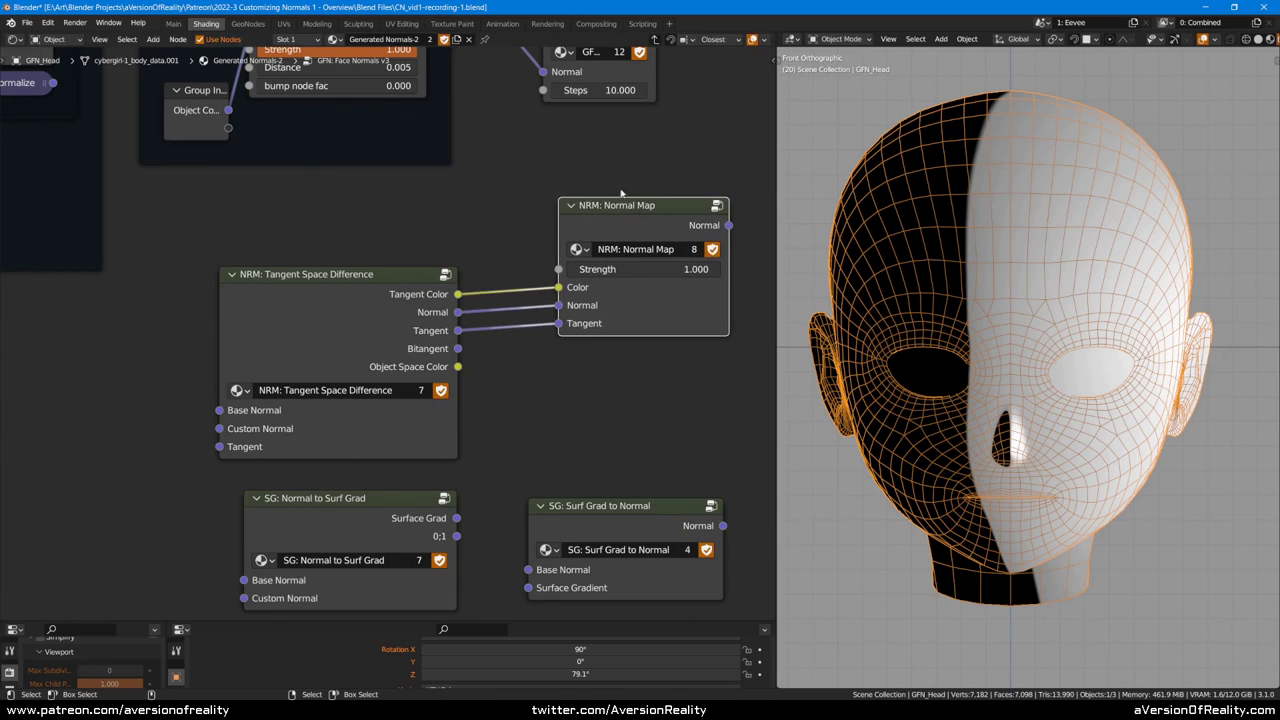
left_click(620, 402)
Step: Compare the standard Normal Map node with the custom NRM: Normal Map and Tangent Space Difference groups
middle_click_drag(647, 394, 475, 384)
scroll(488, 389, "down", 5)
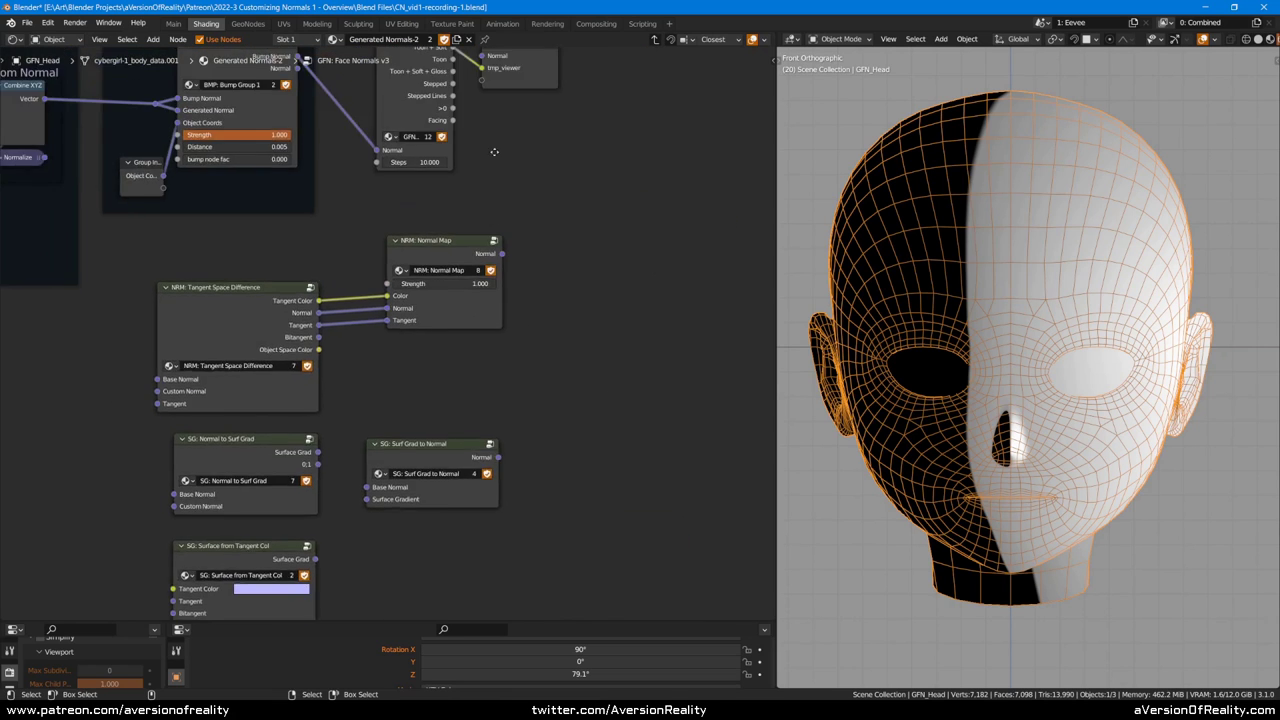
middle_click_drag(494, 151, 560, 500)
scroll(560, 500, "down", 3)
left_click(362, 241)
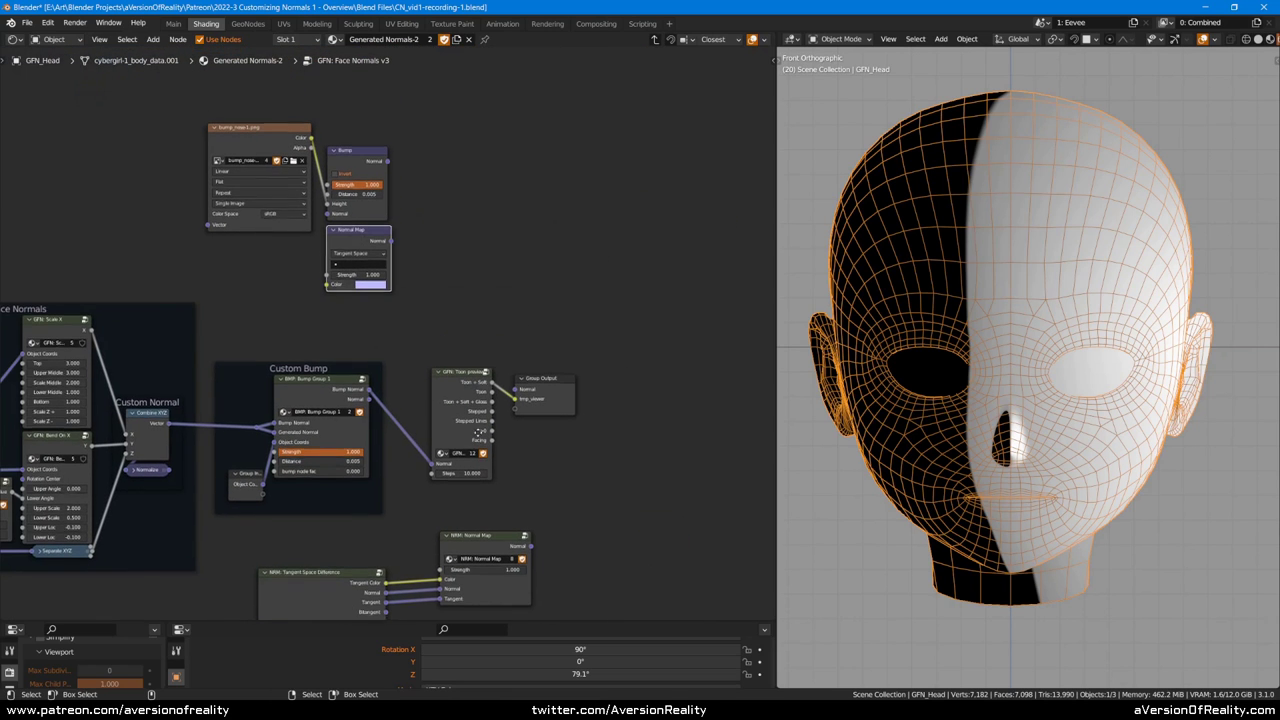
middle_click_drag(370, 307, 437, 163)
scroll(465, 344, "up", 1)
left_click(413, 428)
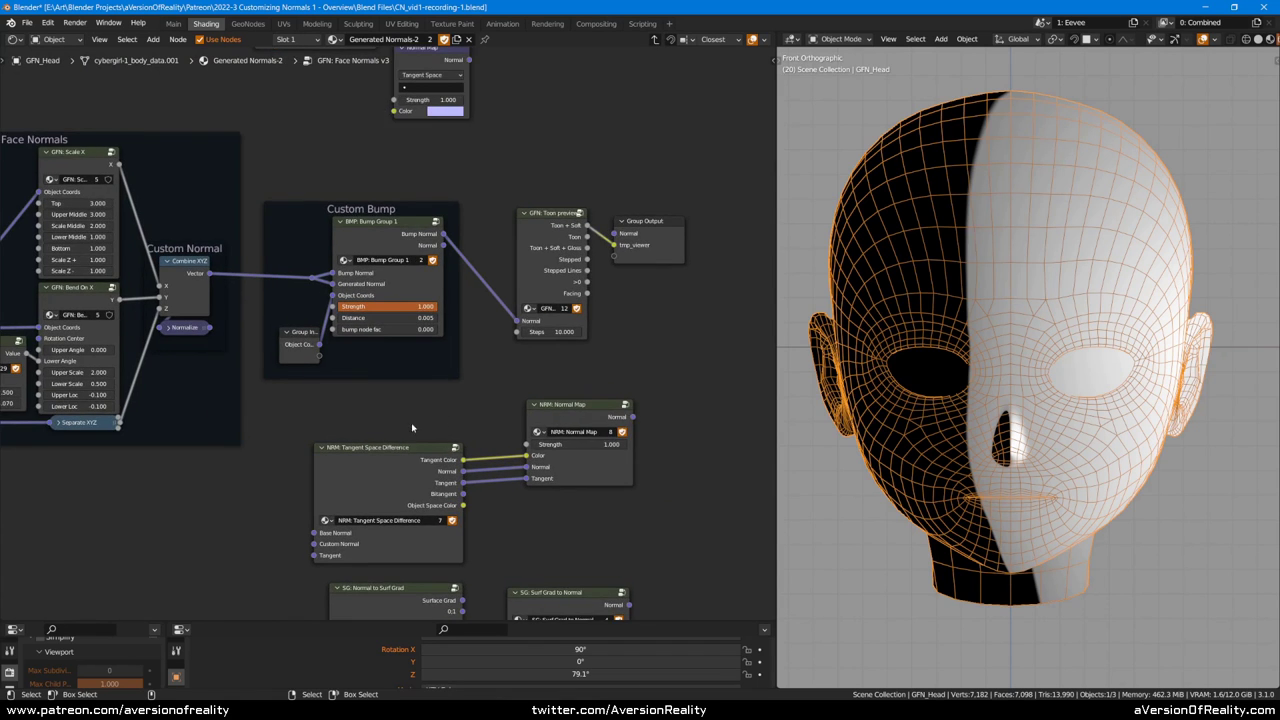
Step: Review the Face Normals and Custom Bump frames together with the linked NRM: Tangent Space Difference and NRM: Normal Map groups
scroll(413, 428, "up", 1)
middle_click_drag(411, 430, 607, 388)
scroll(564, 381, "down", 1)
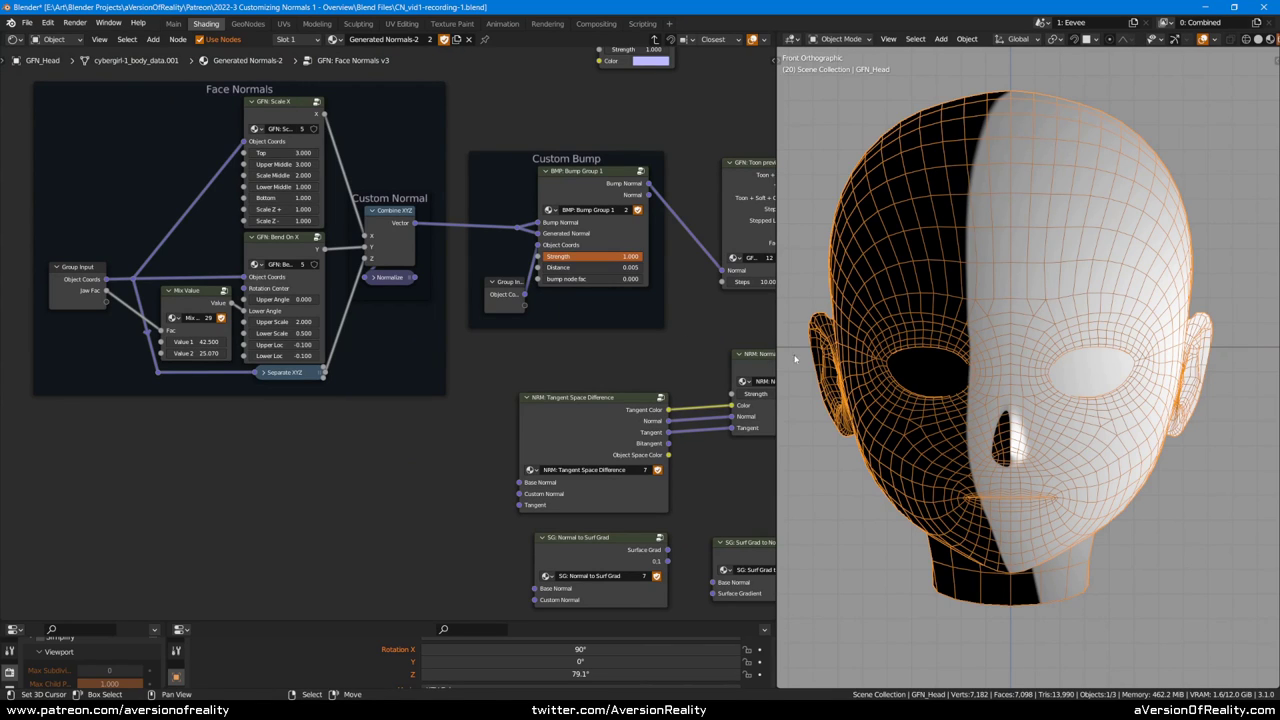
middle_click_drag(665, 360, 446, 309)
scroll(446, 309, "up", 2)
mouse_move(590, 305)
left_mouse_down()
mouse_move(580, 356)
mouse_move(595, 307)
left_mouse_up()
scroll(530, 248, "up", 2)
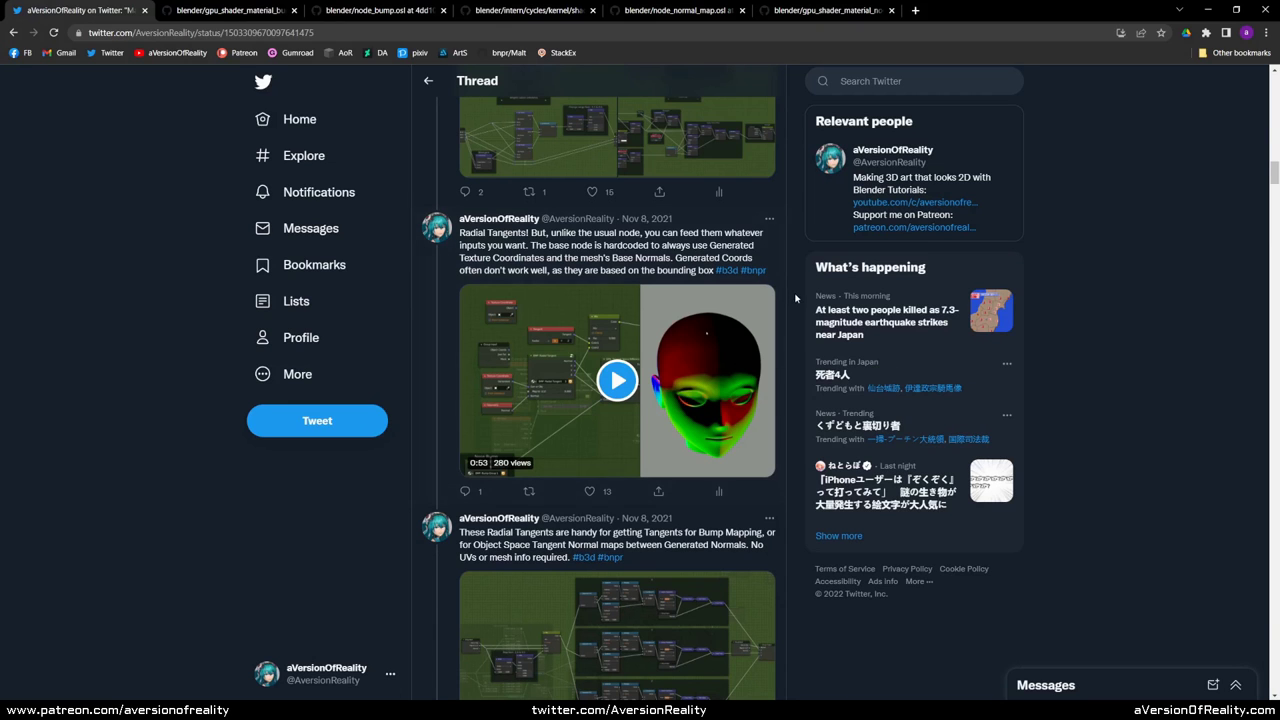
Step: Read the Twitter thread's posts on Radial Tangents, transferring clean UVs from a simpler mesh, and masking UV ranges
scroll(799, 299, "down", 7)
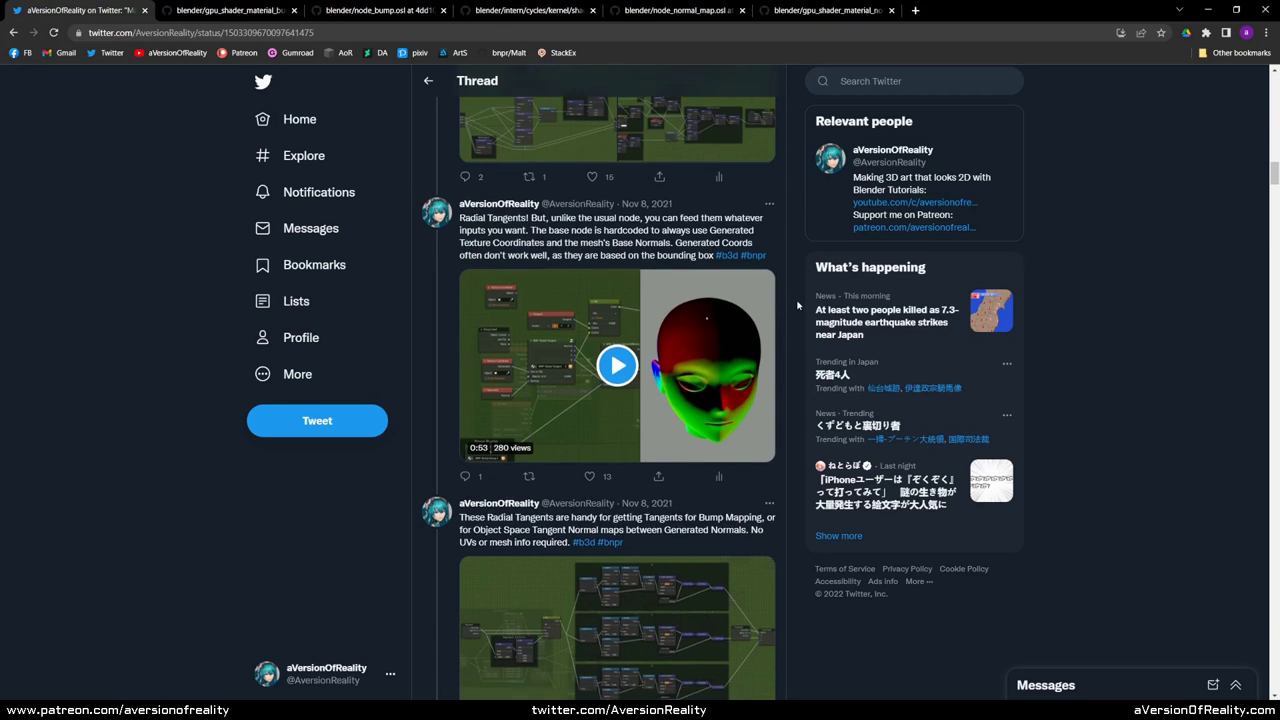
scroll(802, 322, "down", 5)
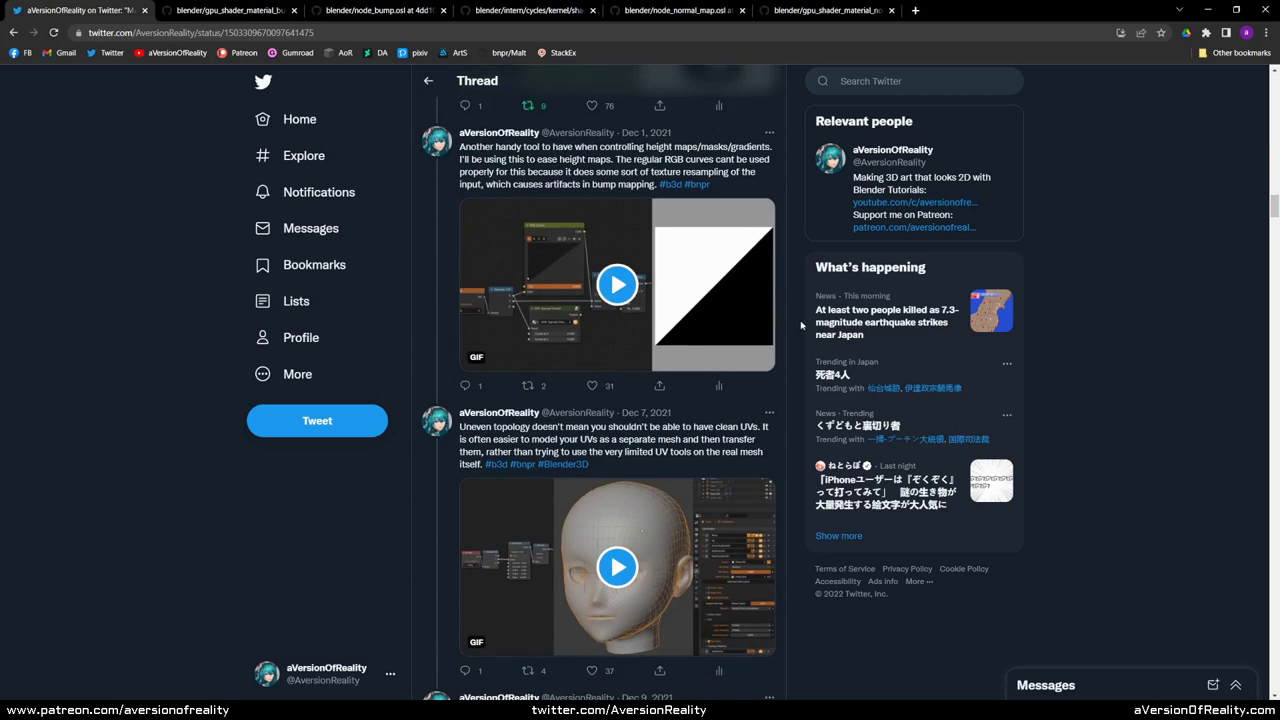
scroll(799, 325, "down", 1)
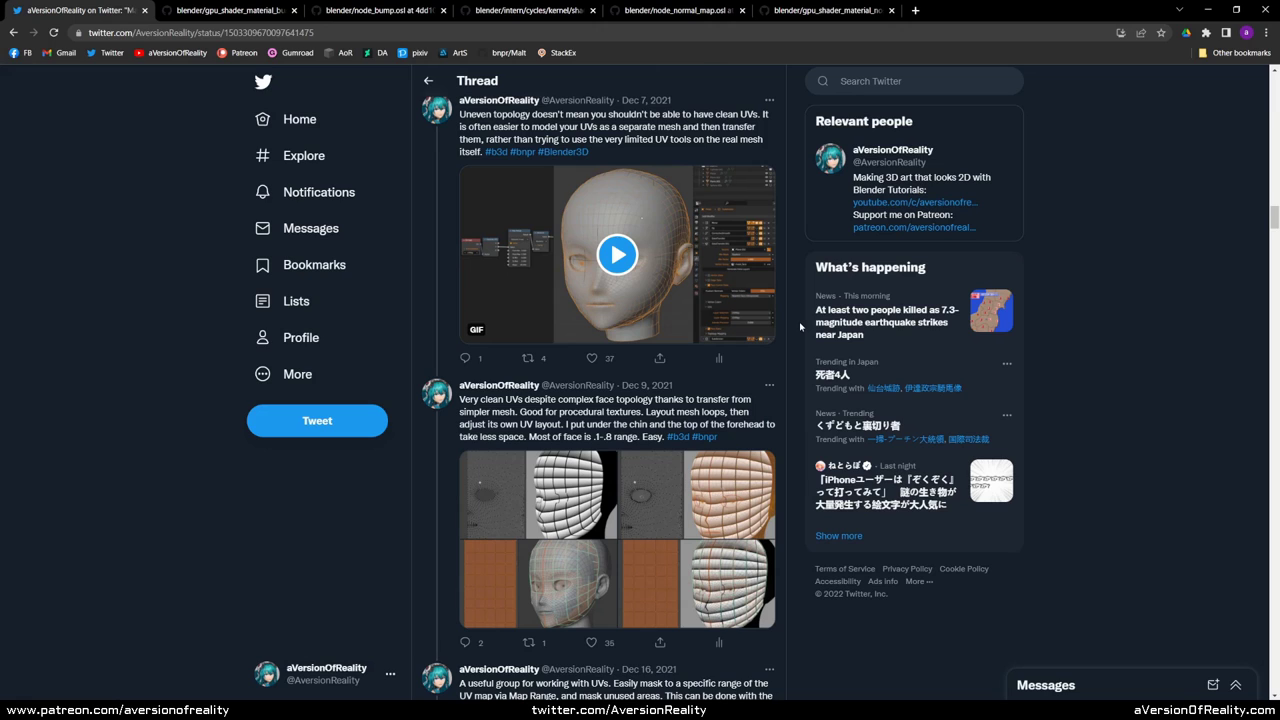
scroll(799, 325, "down", 1)
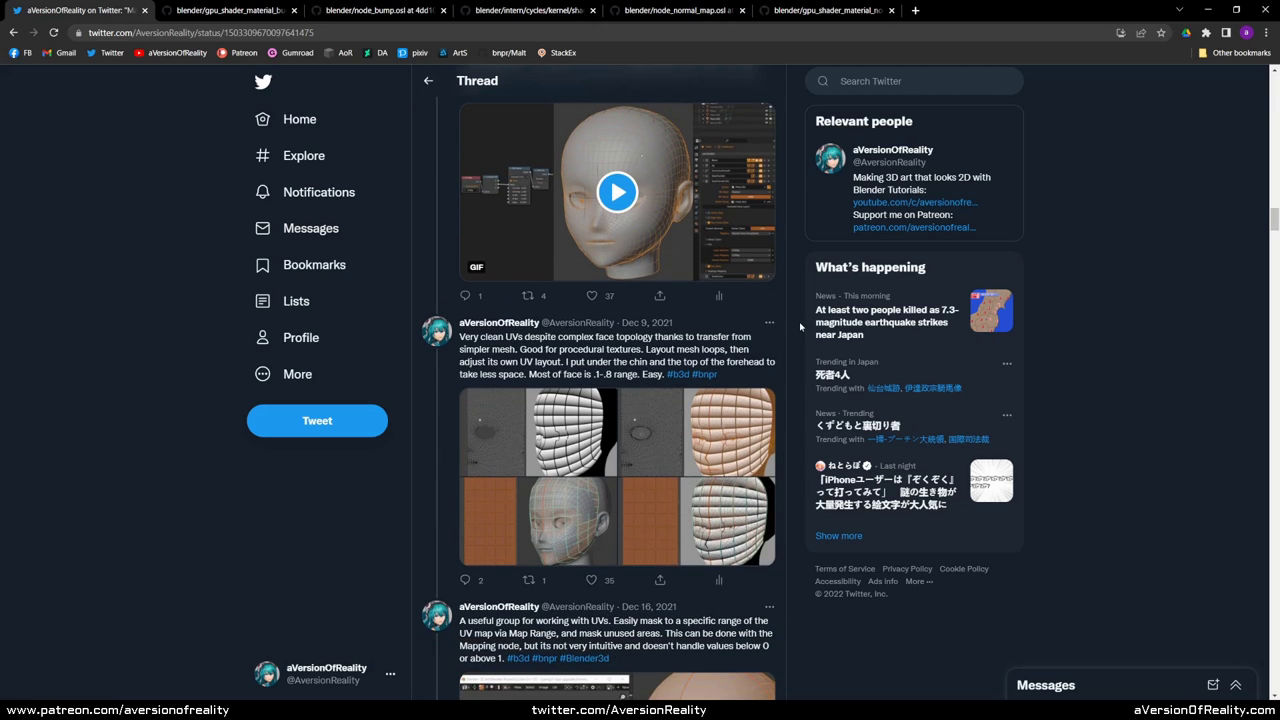
scroll(800, 325, "up", 1)
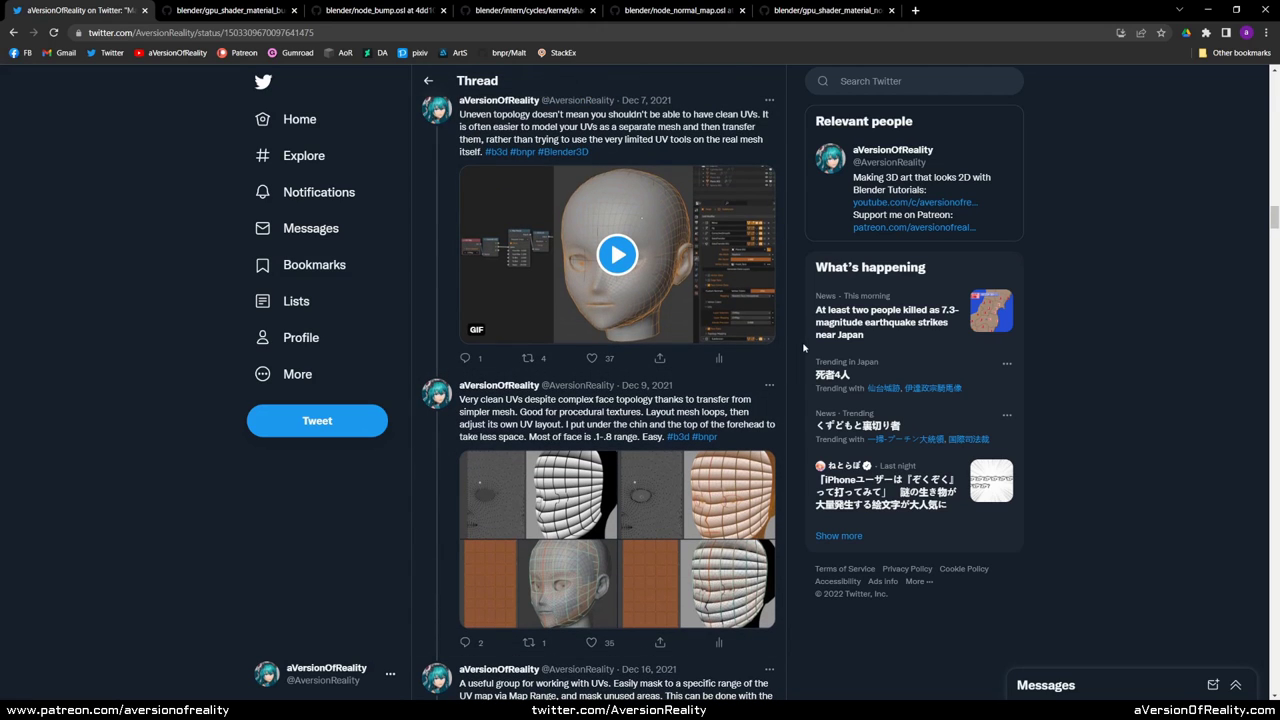
scroll(803, 347, "down", 3)
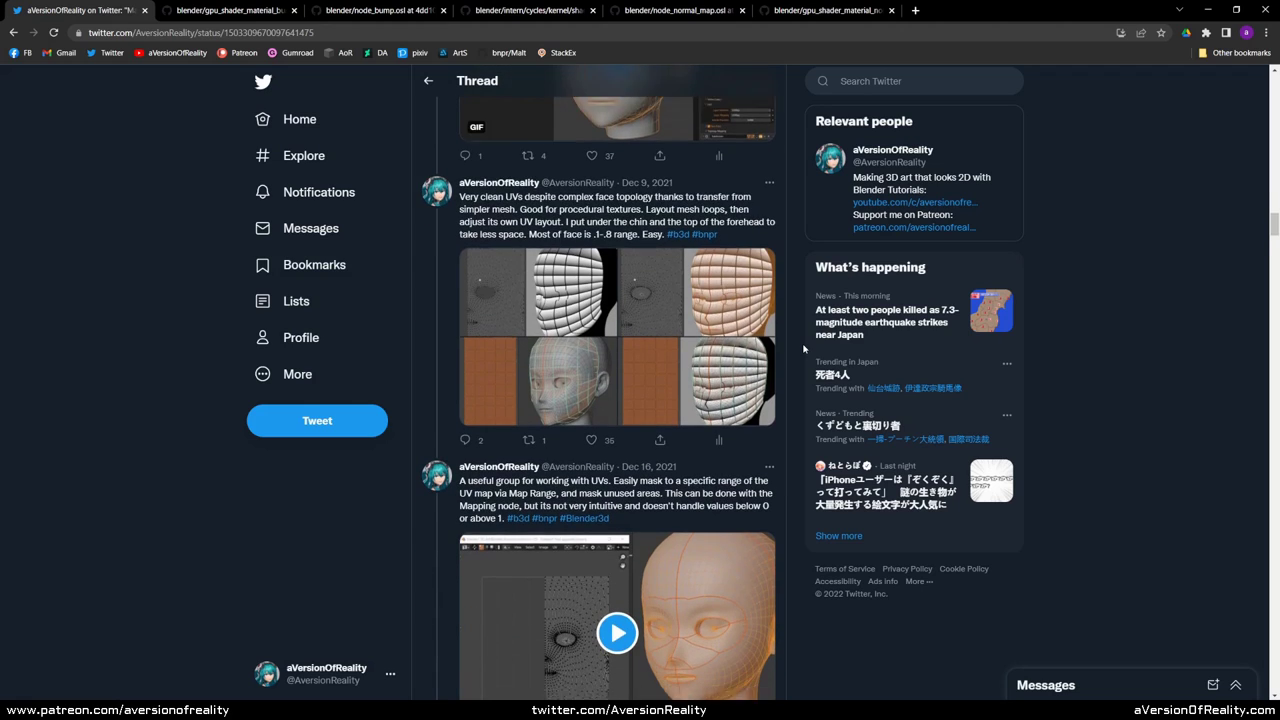
scroll(803, 347, "down", 3)
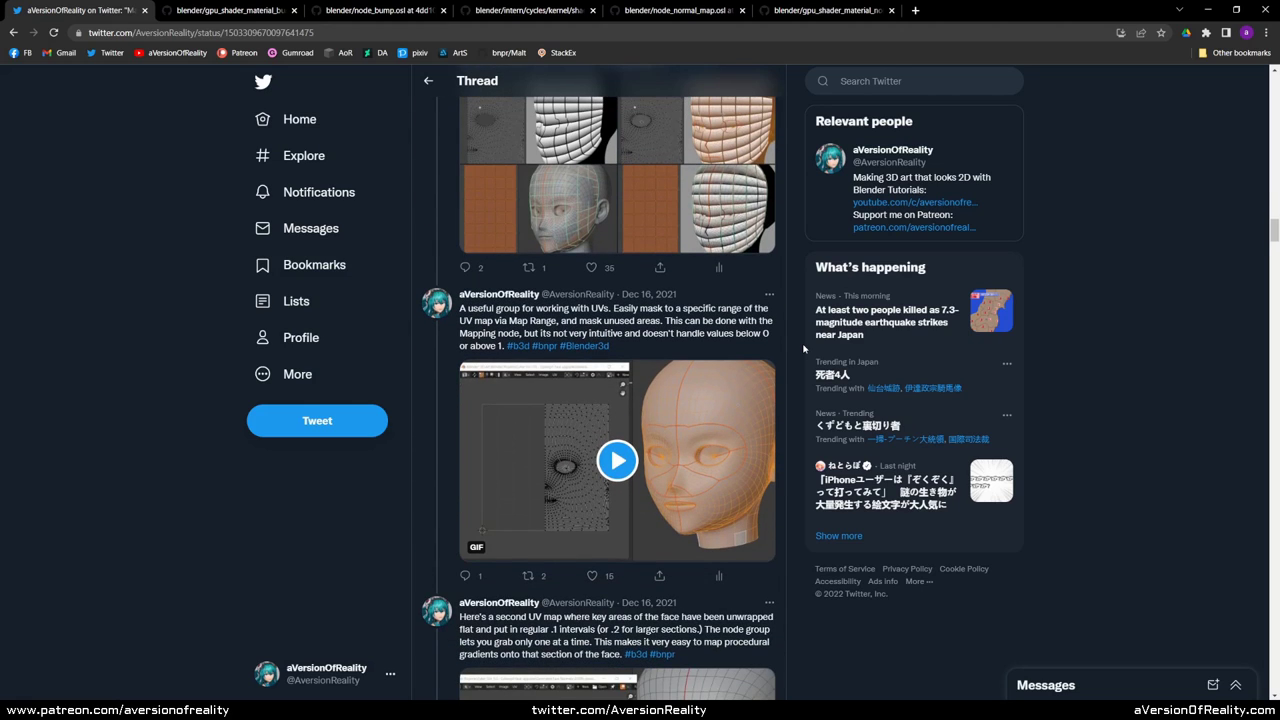
scroll(803, 347, "up", 8)
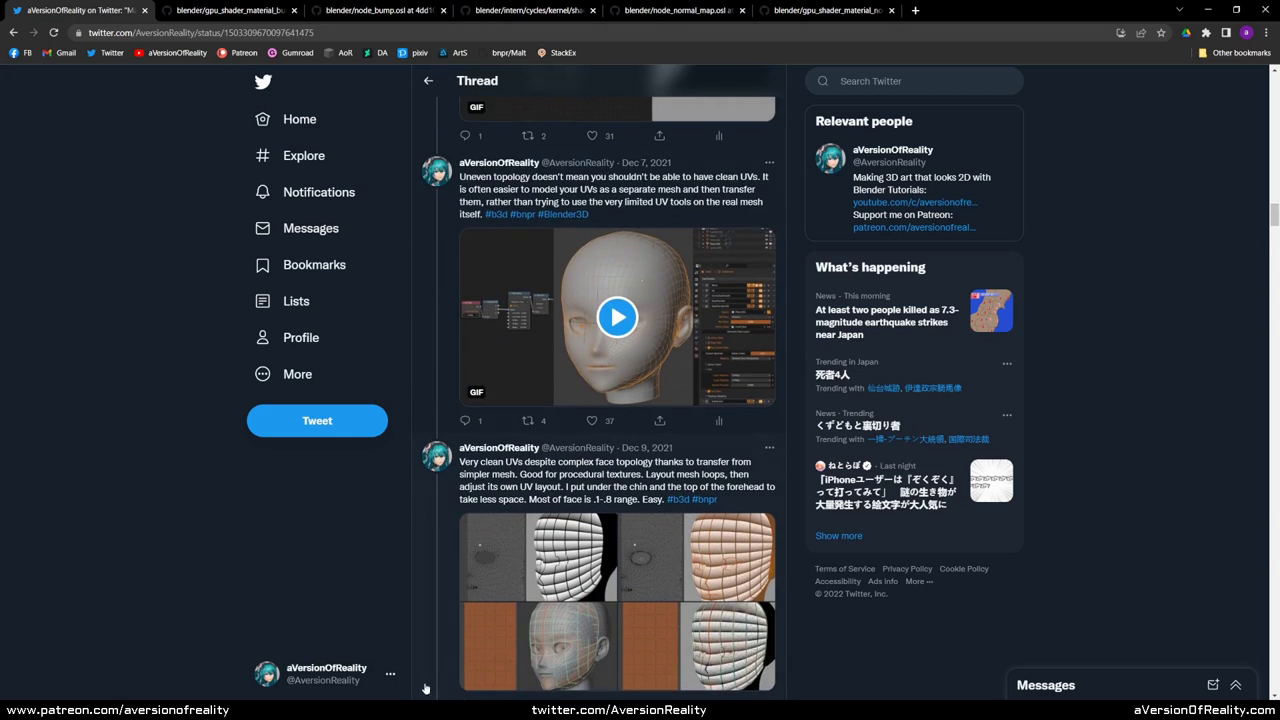
Step: Switch to Blender and examine the NRM and SG node groups, then the shading around the head's nose
key("alt+Tab")
scroll(441, 184, "down", 1)
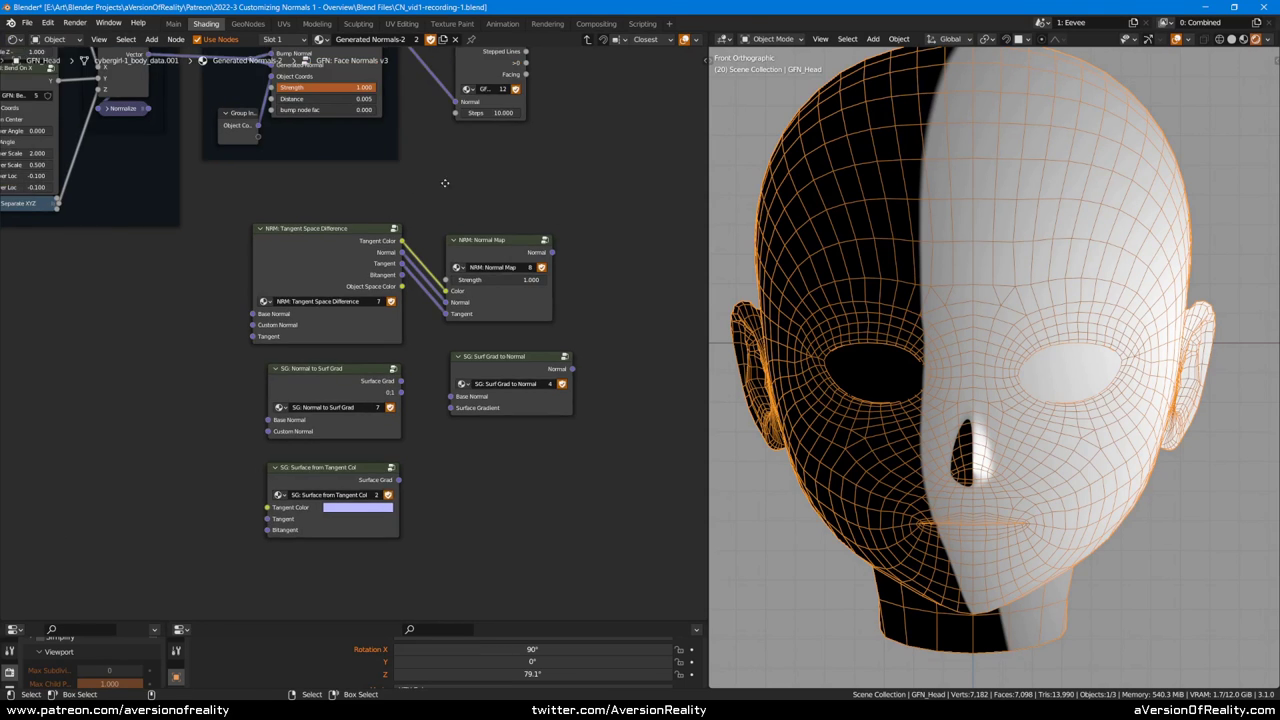
middle_click_drag(443, 185, 489, 231)
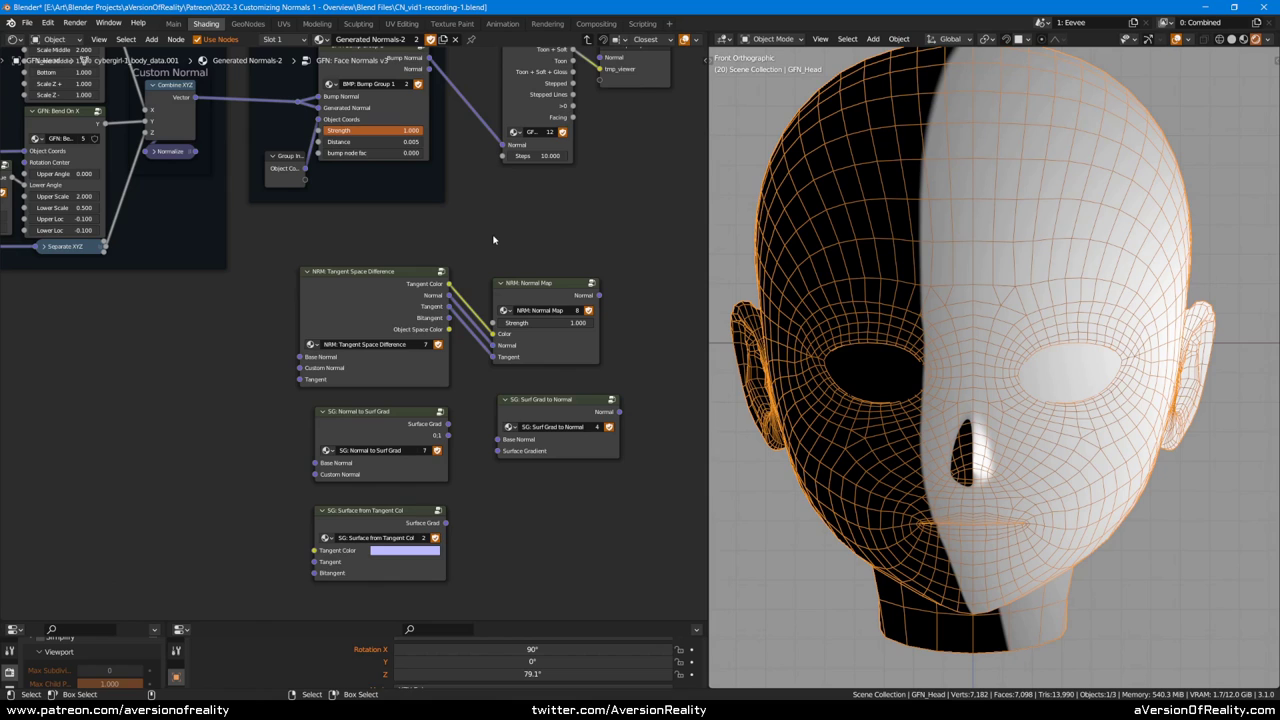
scroll(493, 240, "up", 1)
middle_click_drag(486, 237, 460, 210)
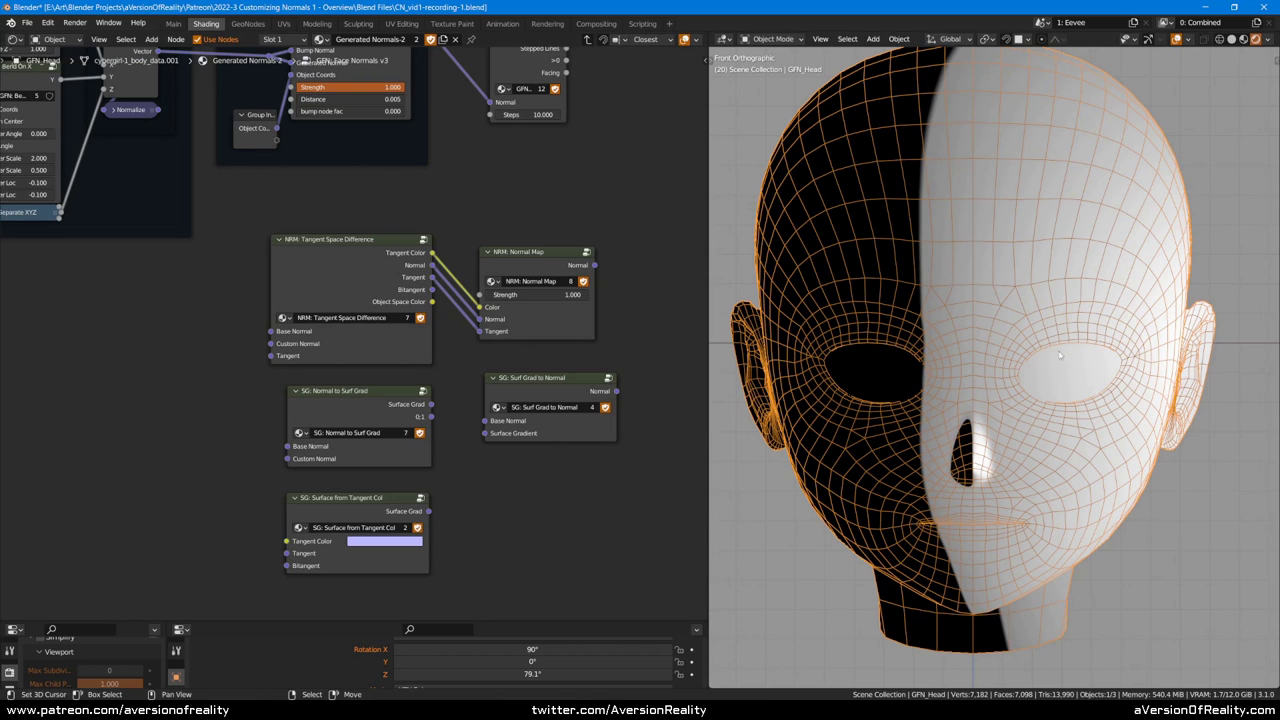
scroll(953, 414, "up", 3)
scroll(961, 437, "up", 2)
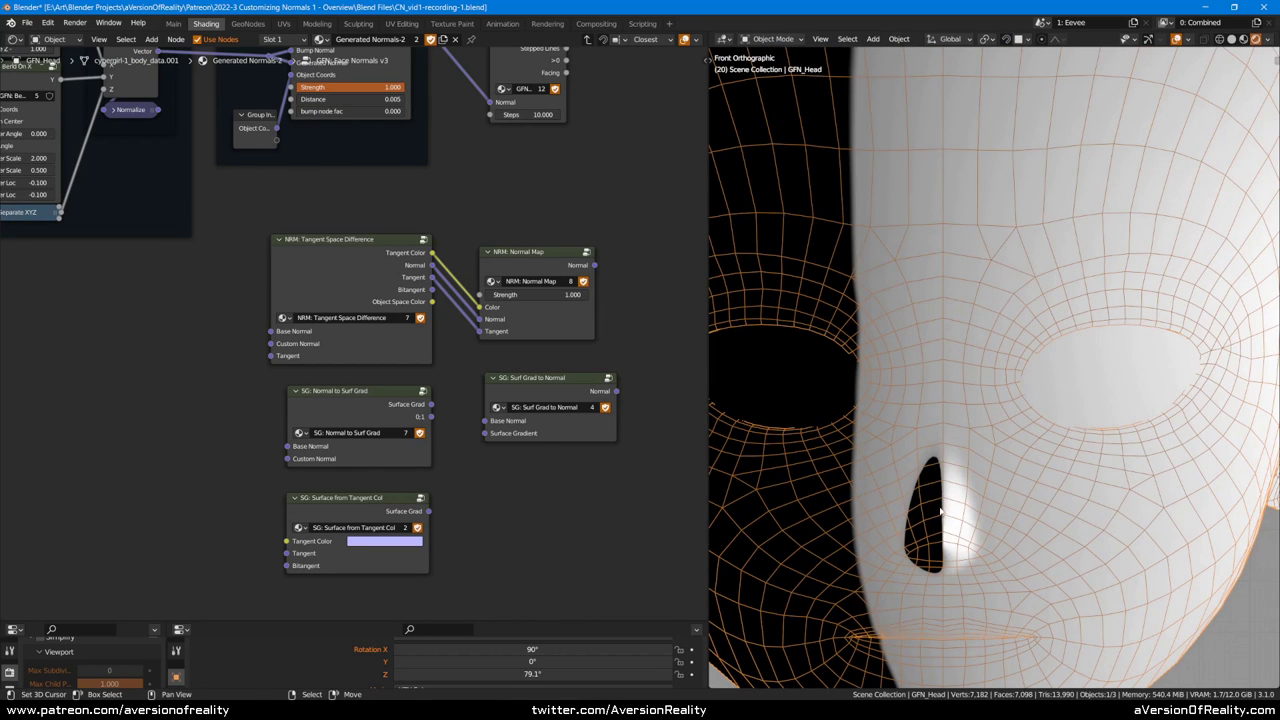
Step: Preview the nose bump image texture's color output directly on the head and frame the nose area
middle_click_drag(671, 189, 603, 447)
scroll(603, 447, "down", 3)
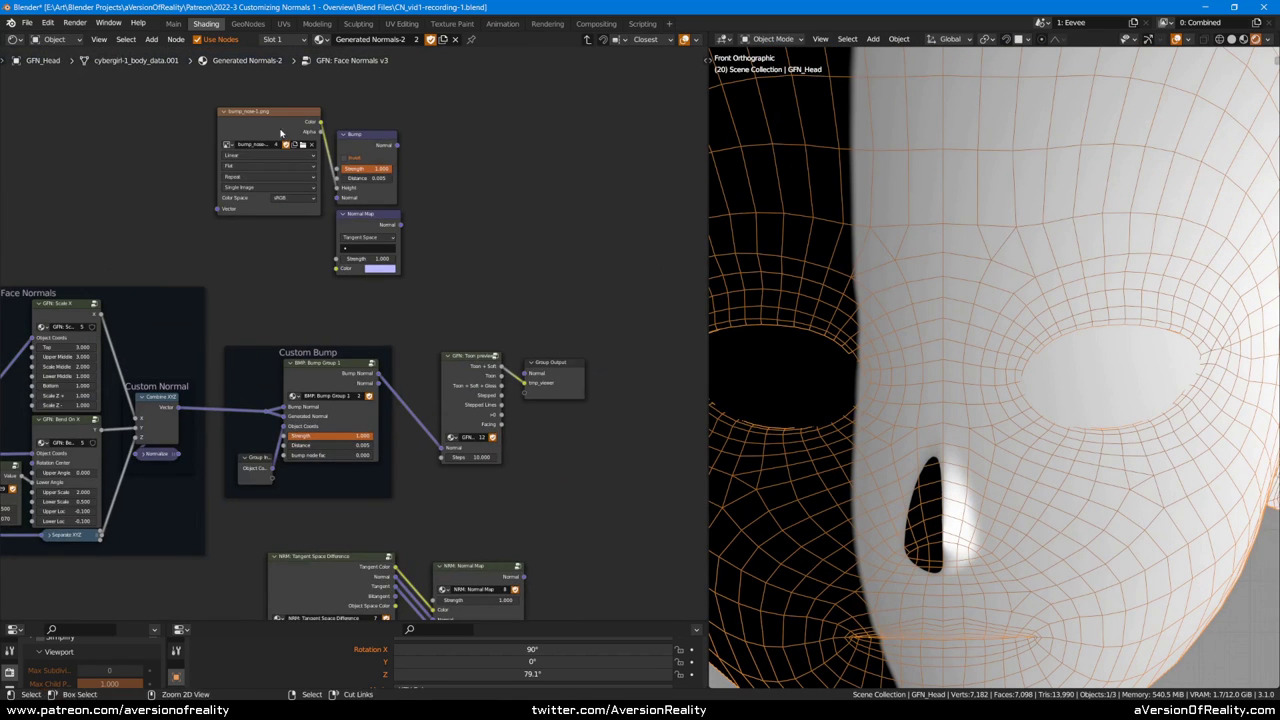
left_click(268, 165, "ctrl+shift")
middle_click_drag(952, 523, 993, 380, "shift")
scroll(979, 417, "up", 1)
left_click(635, 325)
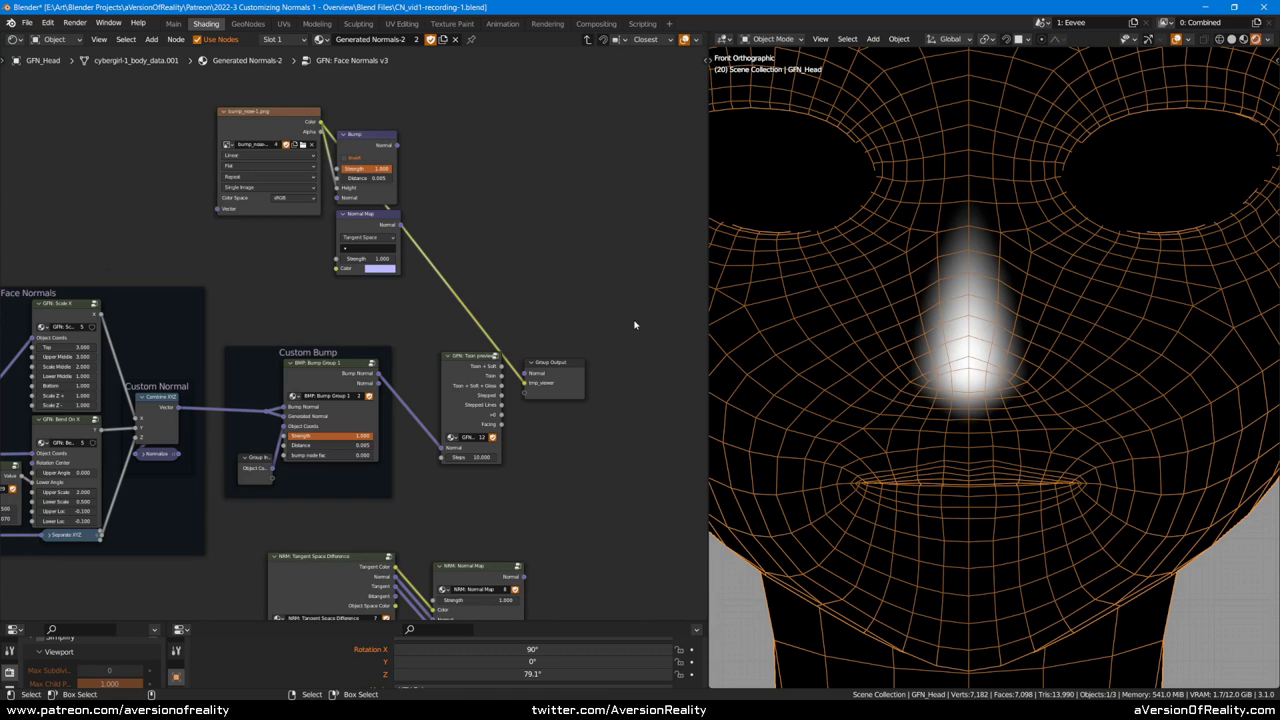
Step: Review the NRM and SG node groups in relation to the Face Normals and Custom Bump frames
middle_click_drag(604, 425, 641, 202)
middle_click_drag(602, 368, 618, 347)
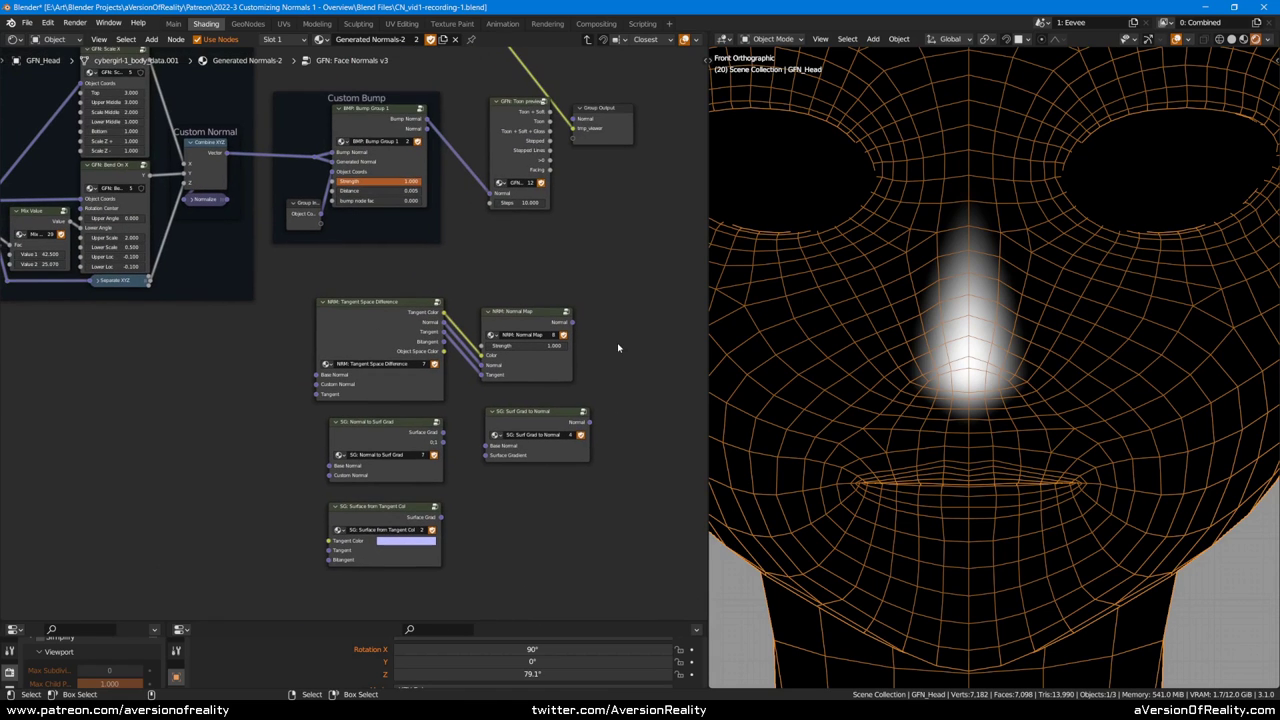
scroll(355, 318, "down", 1)
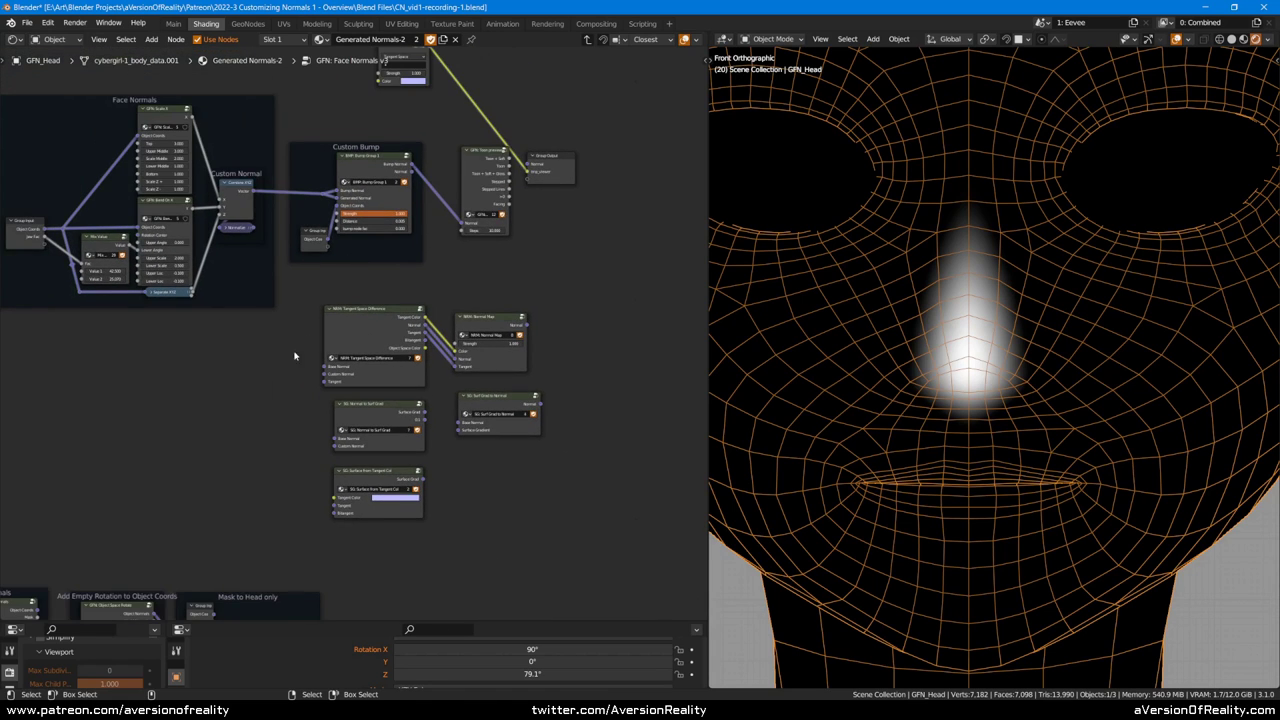
middle_click_drag(294, 356, 384, 349)
scroll(416, 345, "up", 3)
scroll(609, 244, "up", 1)
middle_click_drag(586, 249, 531, 244)
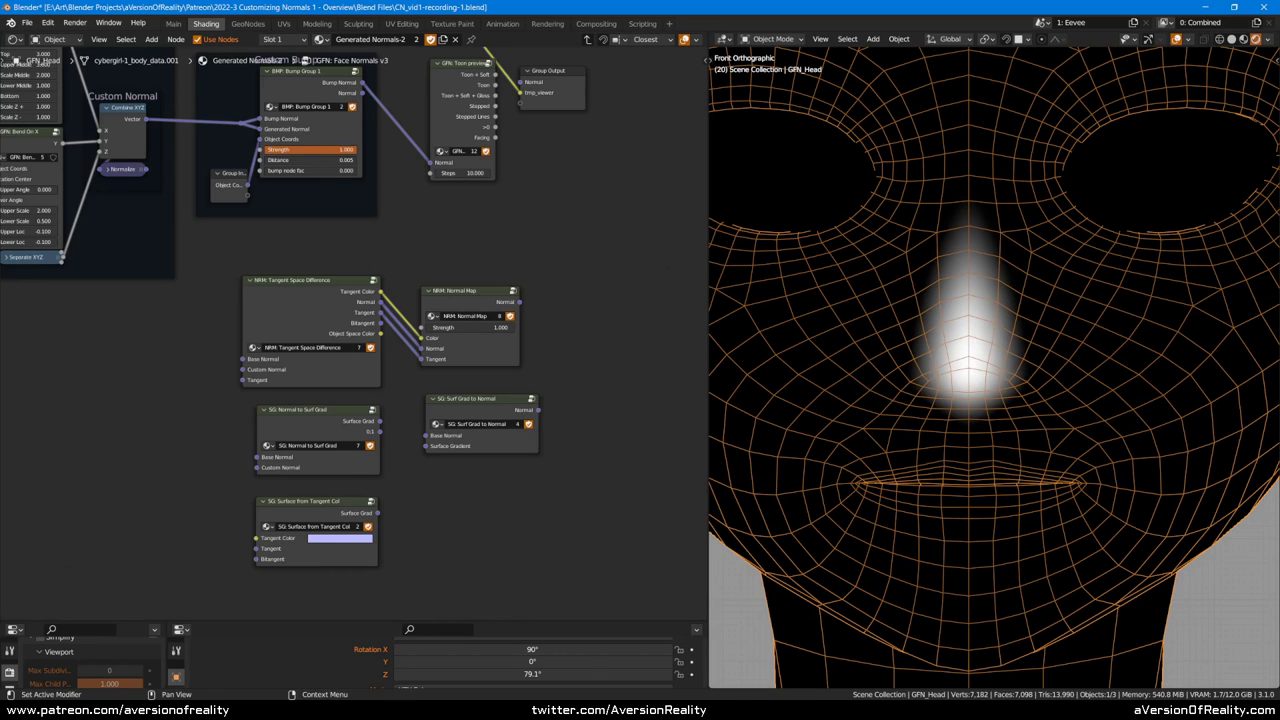
Step: Switch to the browser and read the thread's posts on UV masking, normal map decals, baked masks and the Cycles Bevel node
key("alt+Tab")
scroll(798, 363, "down", 3)
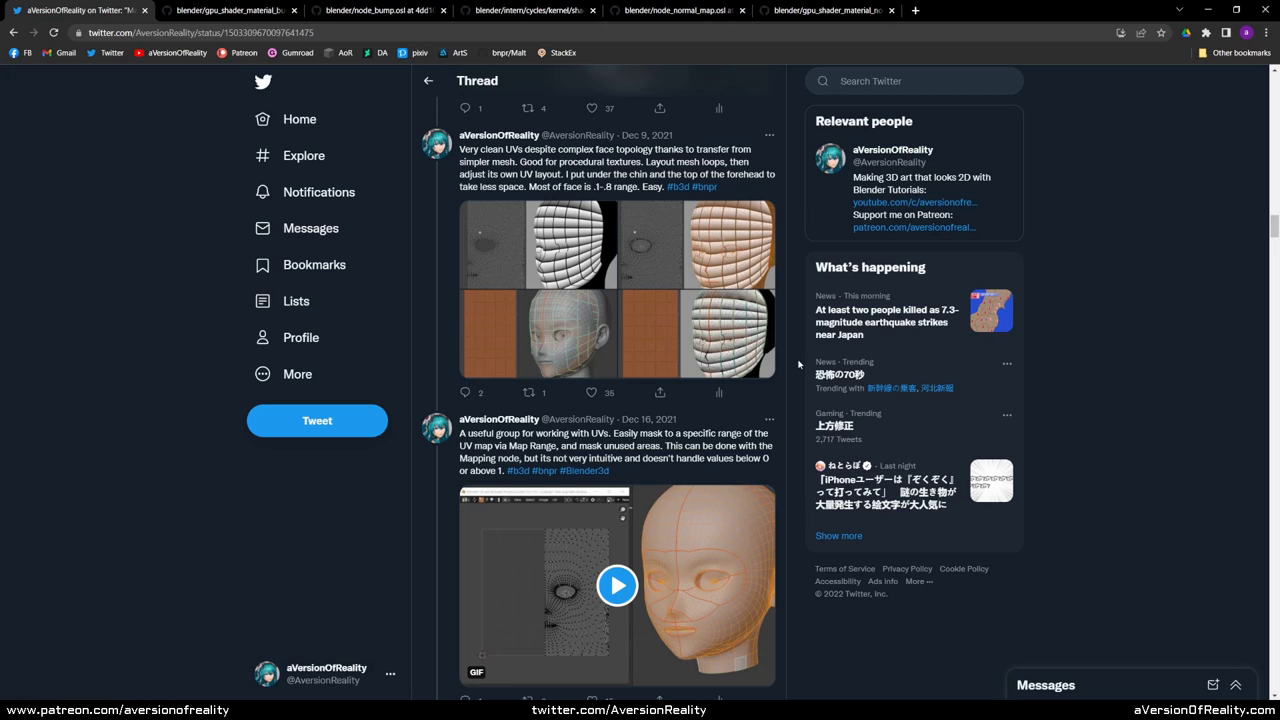
scroll(798, 363, "down", 3)
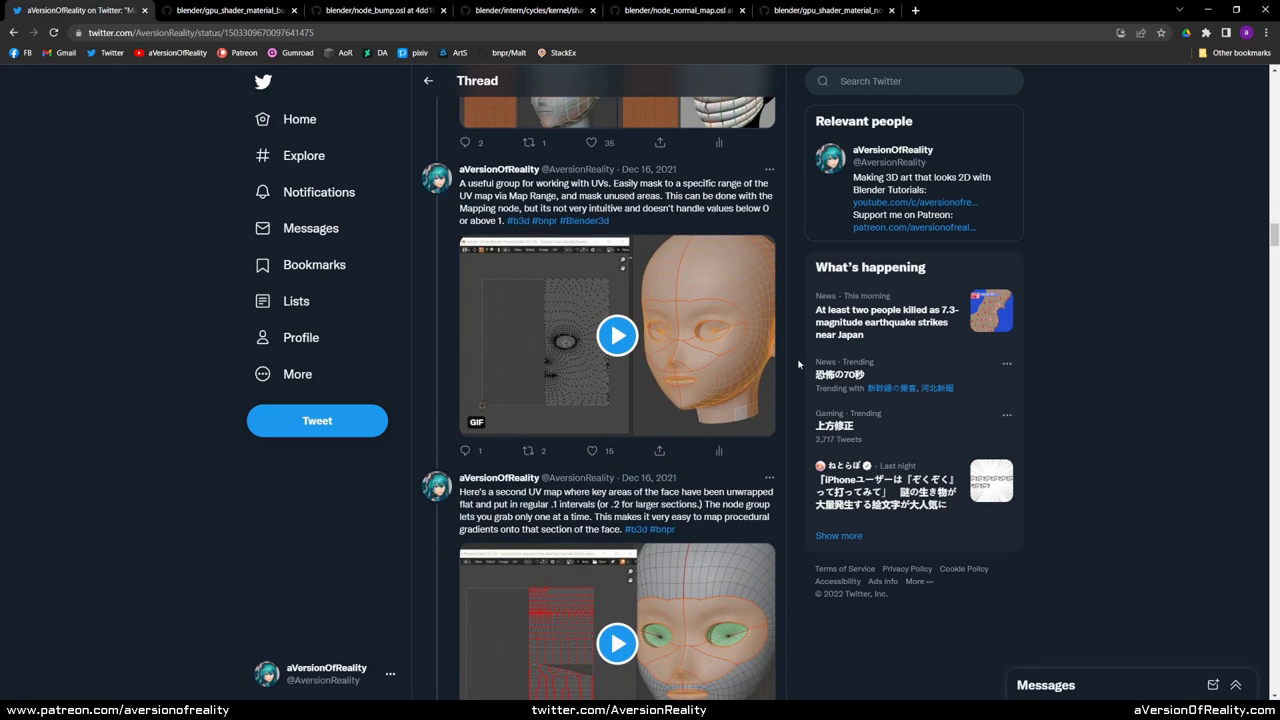
scroll(799, 364, "down", 1)
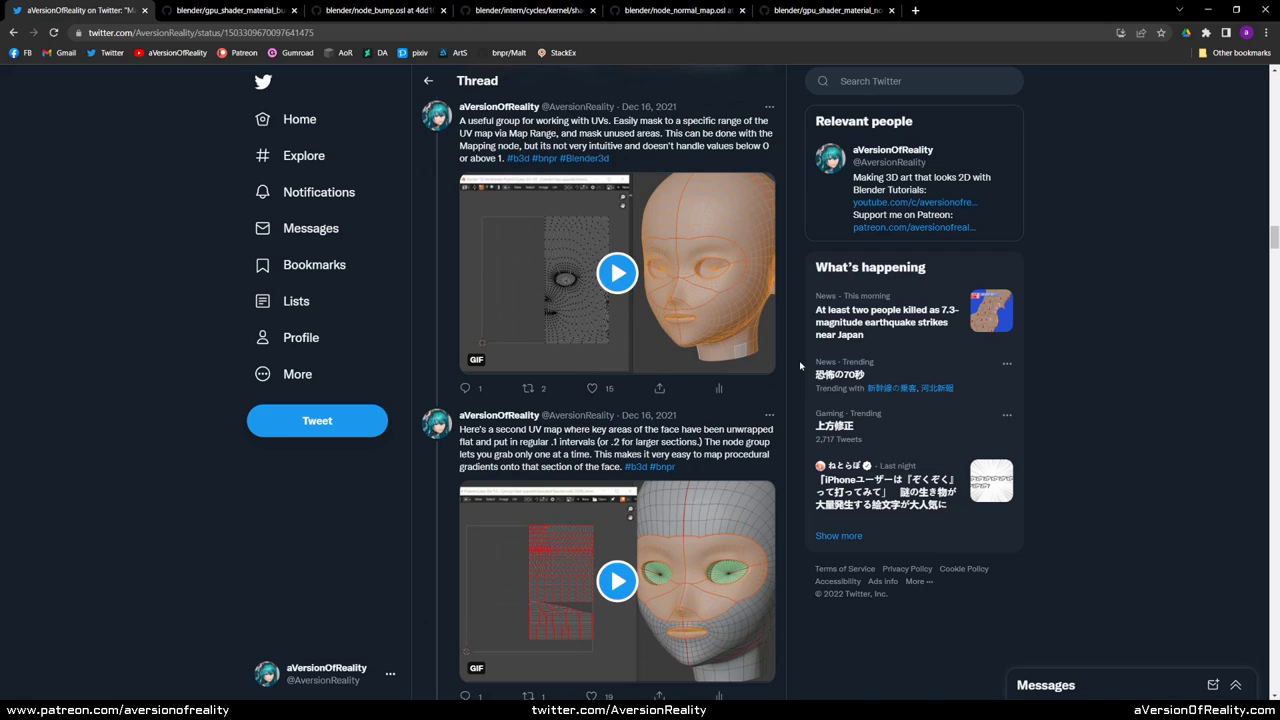
scroll(800, 365, "down", 3)
scroll(813, 362, "down", 3)
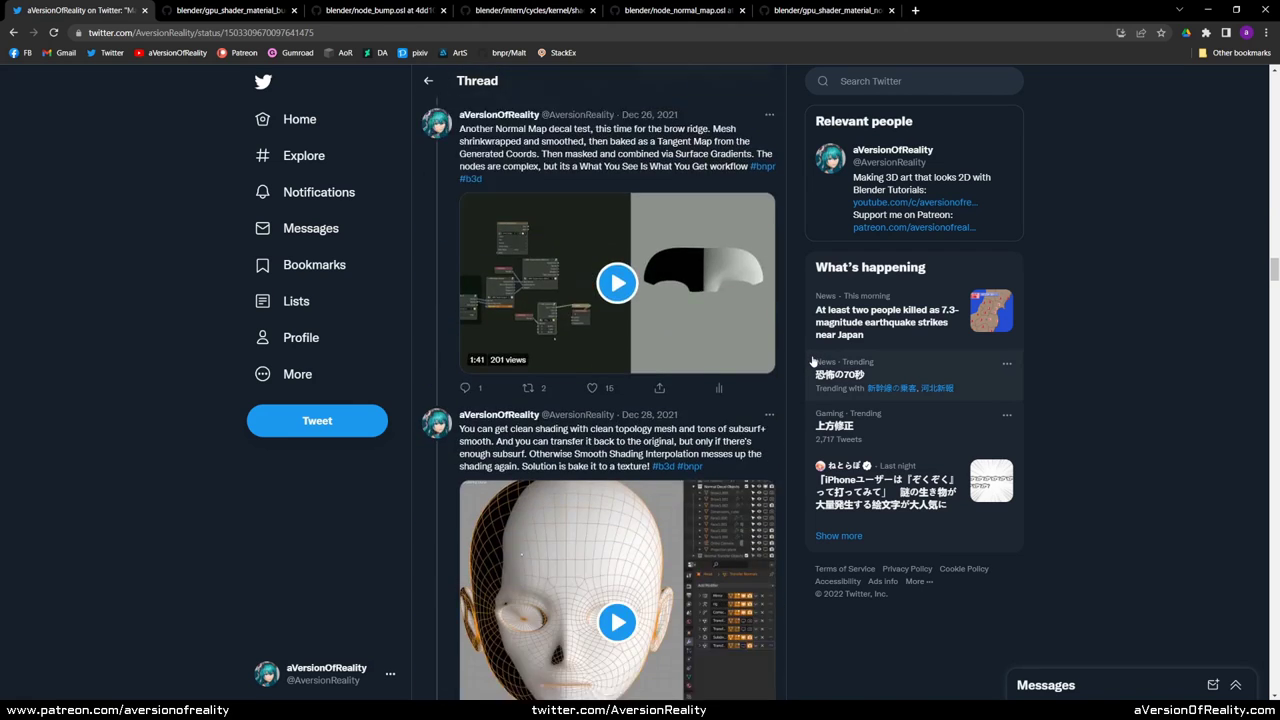
scroll(812, 364, "down", 10)
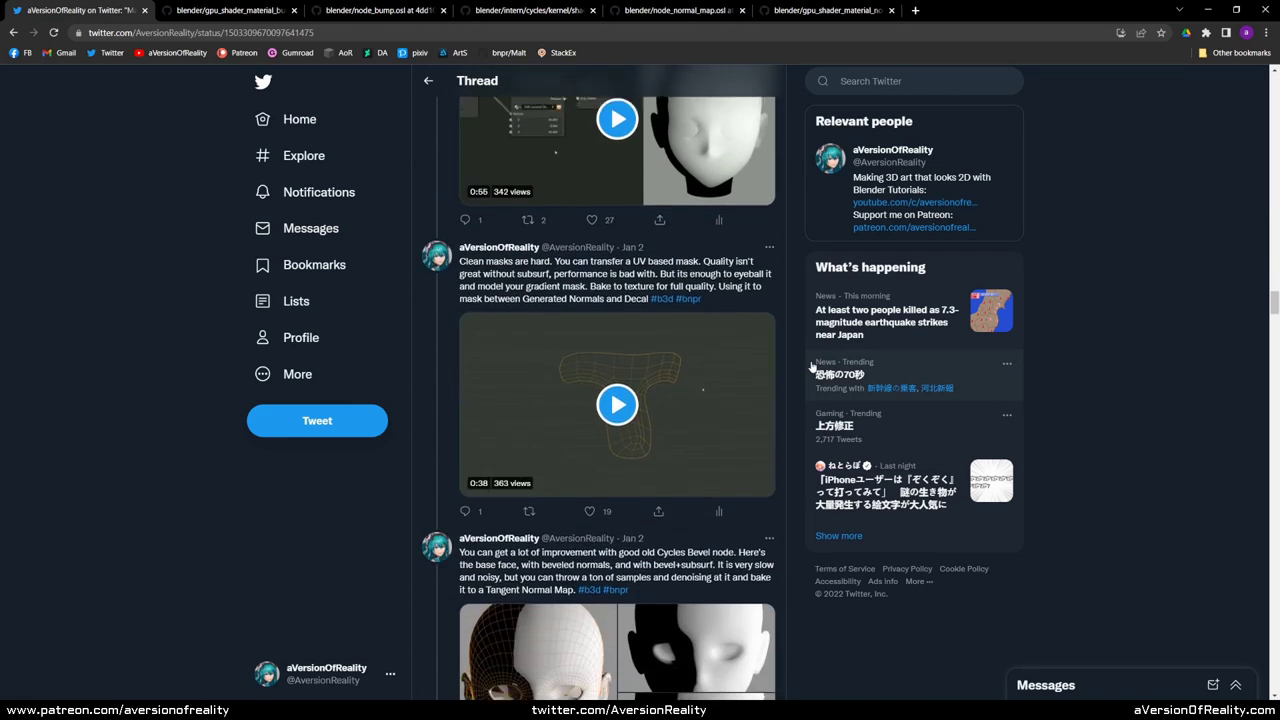
scroll(812, 366, "down", 2)
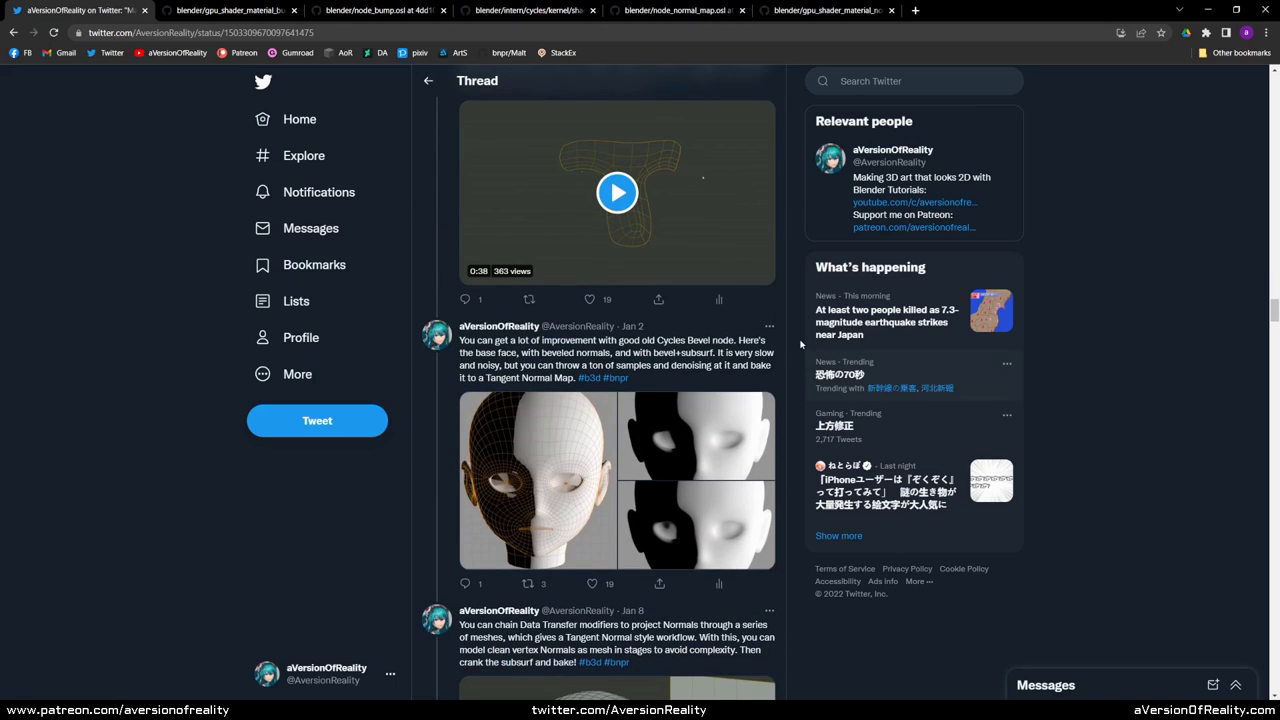
scroll(793, 308, "down", 3)
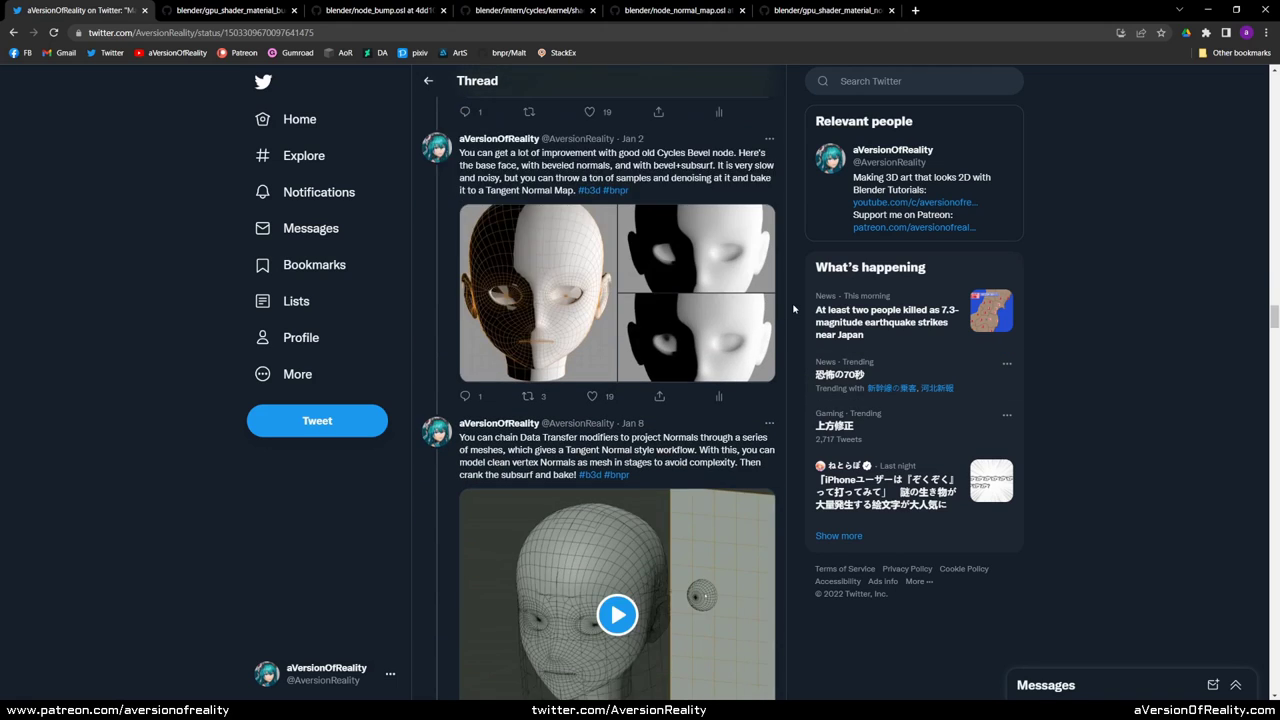
Step: Read the thread's posts on chaining Data Transfer modifiers, Geometry Nodes normals and reshaping the face's shading normals
scroll(793, 308, "down", 6)
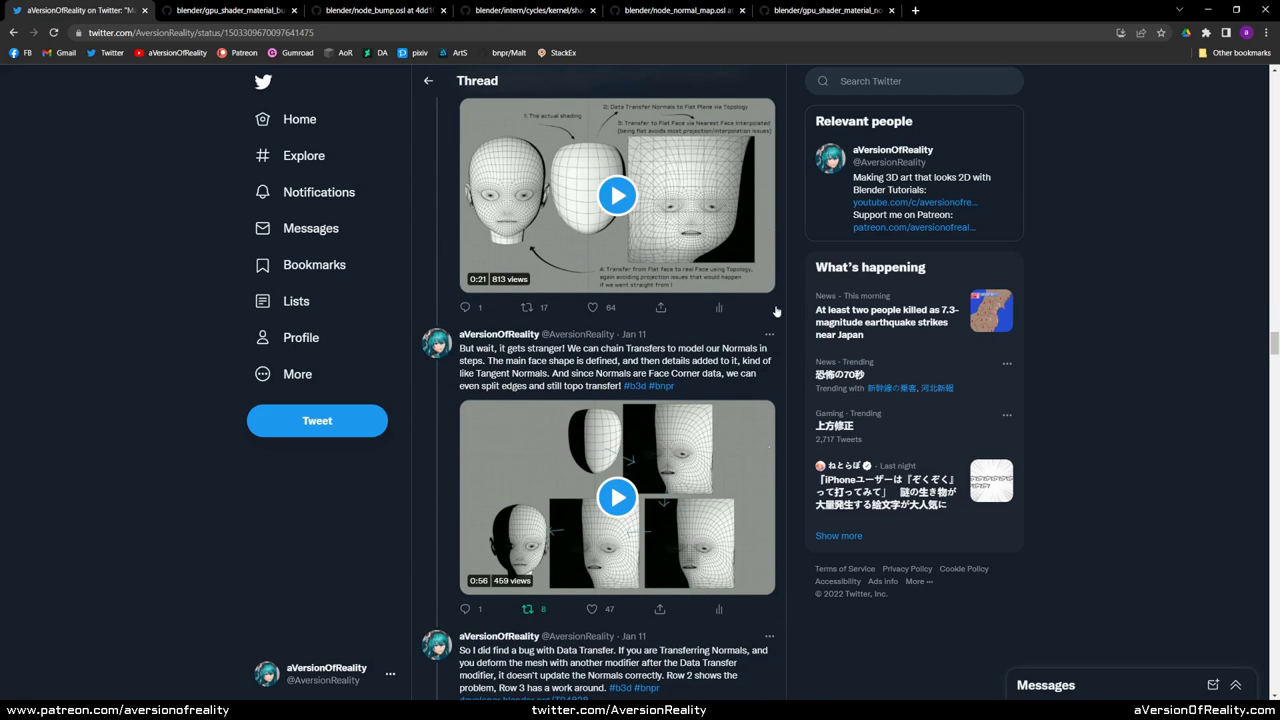
scroll(795, 305, "down", 1)
scroll(800, 300, "down", 9)
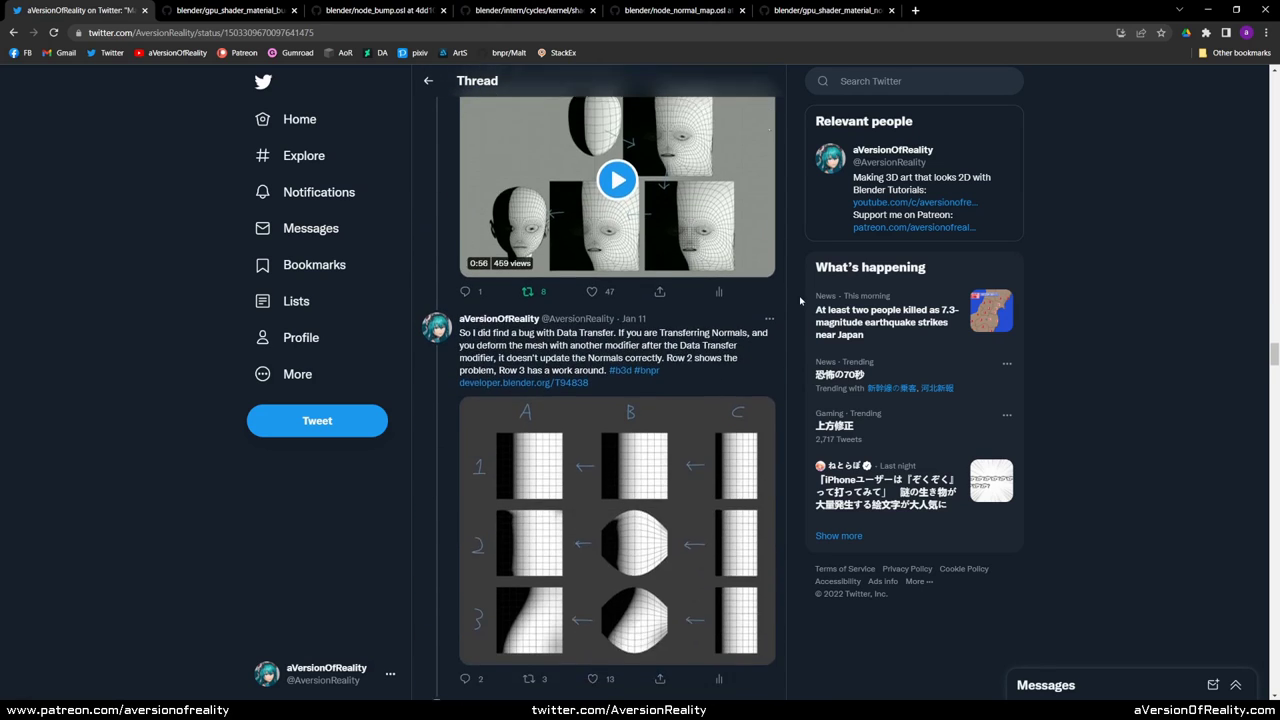
scroll(800, 300, "down", 12)
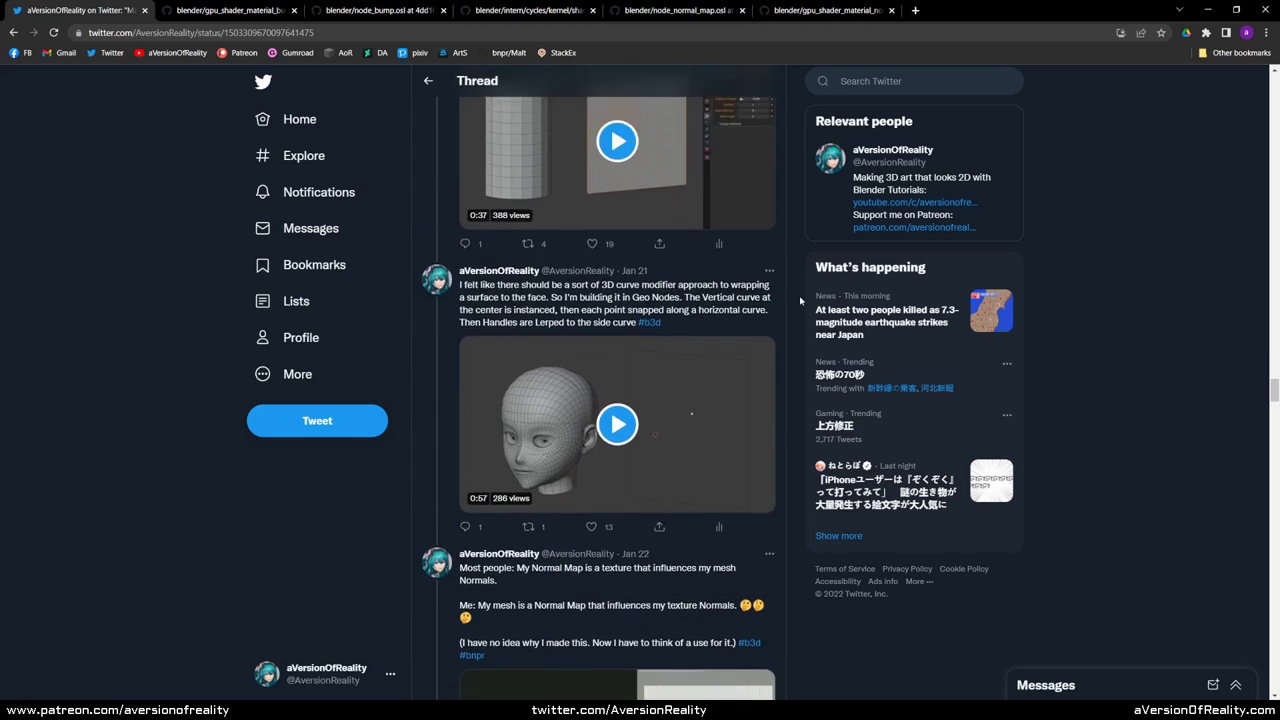
scroll(800, 300, "down", 4)
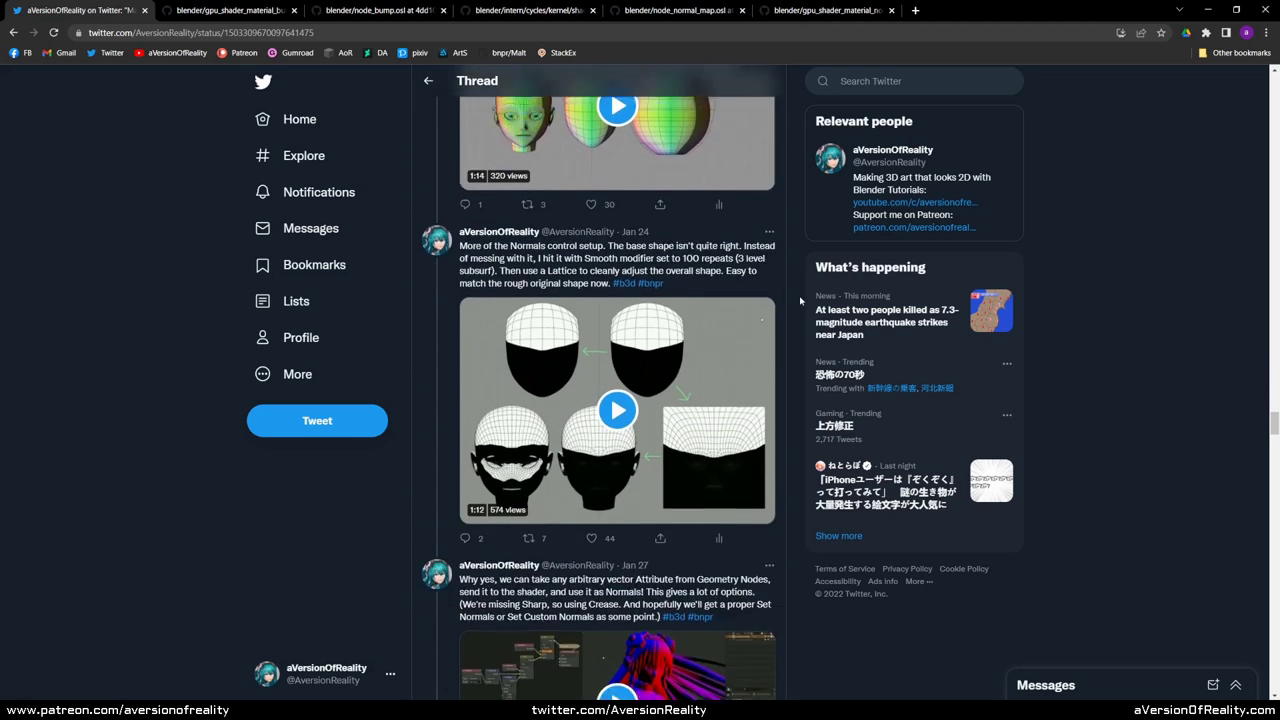
scroll(800, 301, "down", 4)
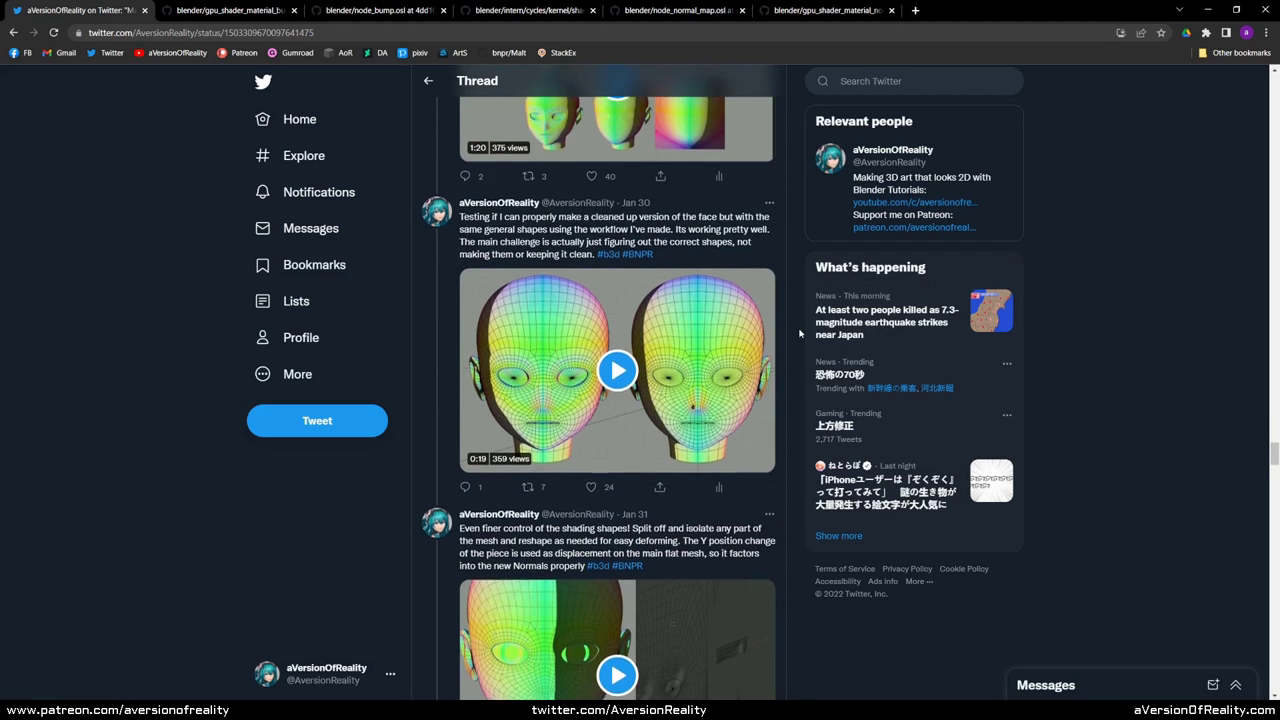
scroll(583, 487, "down", 3)
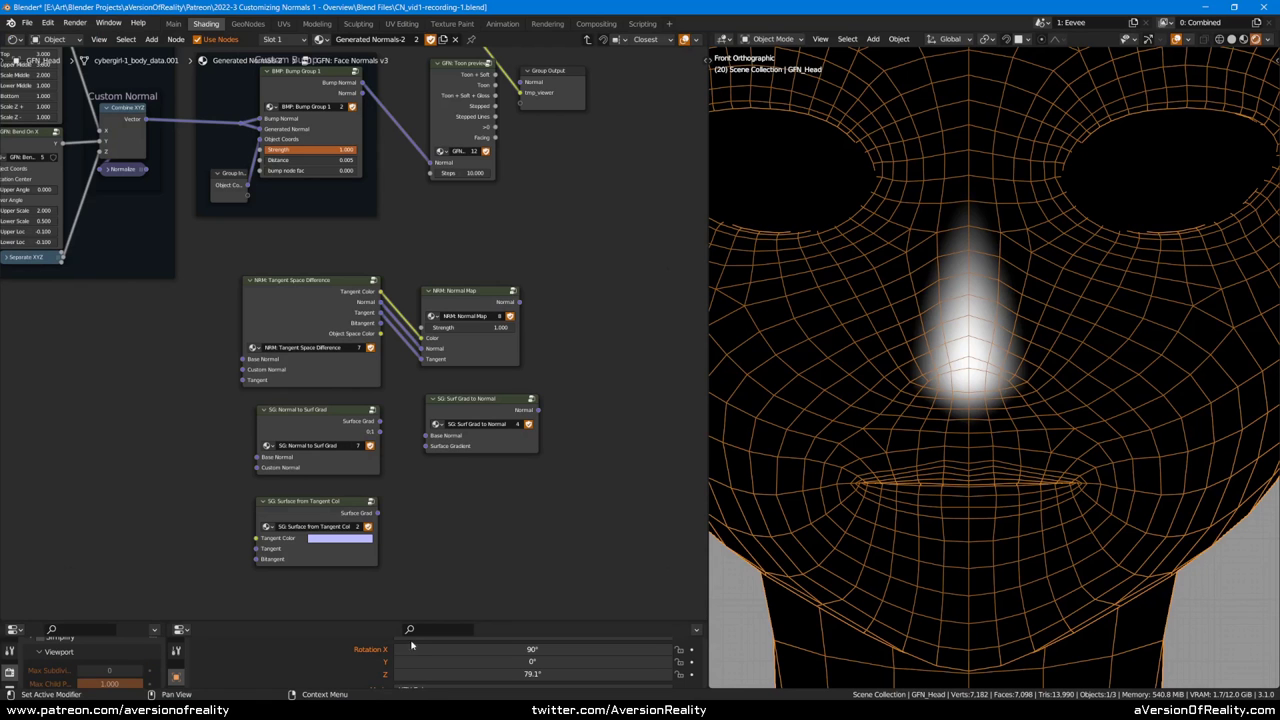
Step: Return to Blender and compare the tangent-space and surface-gradient groups with the Custom Bump frame
scroll(565, 388, "up", 2)
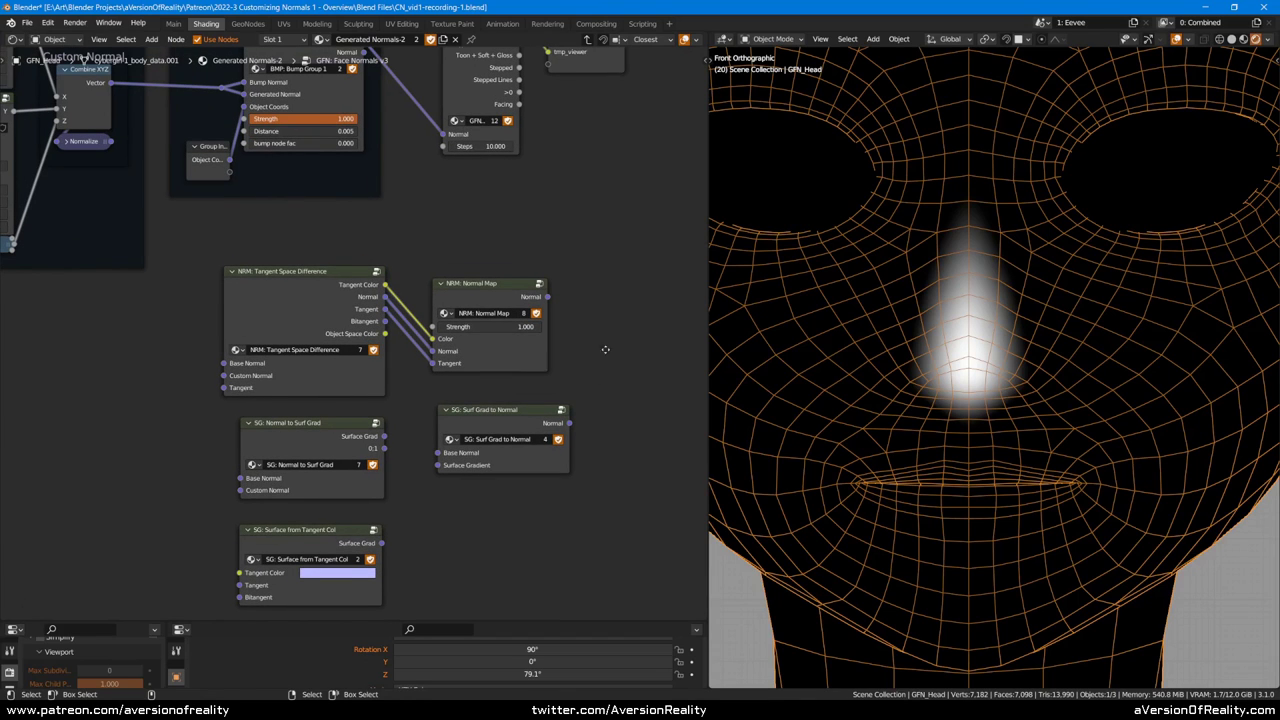
scroll(605, 349, "up", 1)
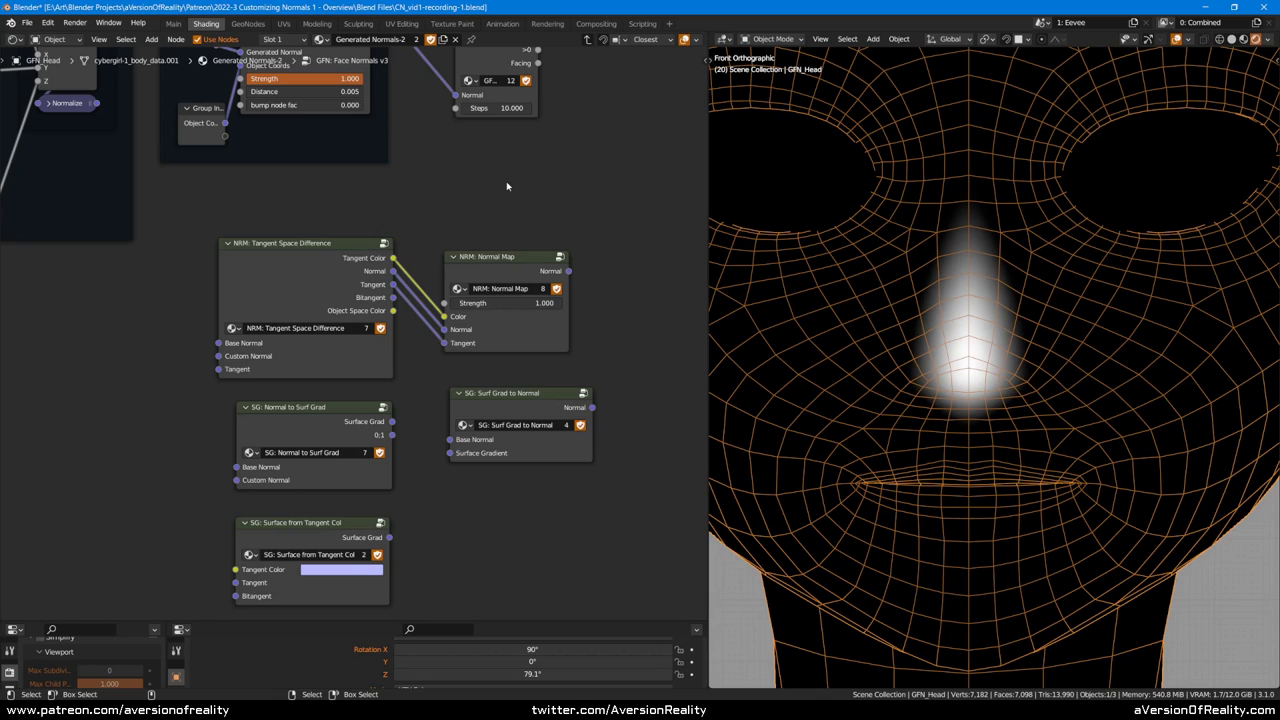
scroll(520, 175, "up", 1)
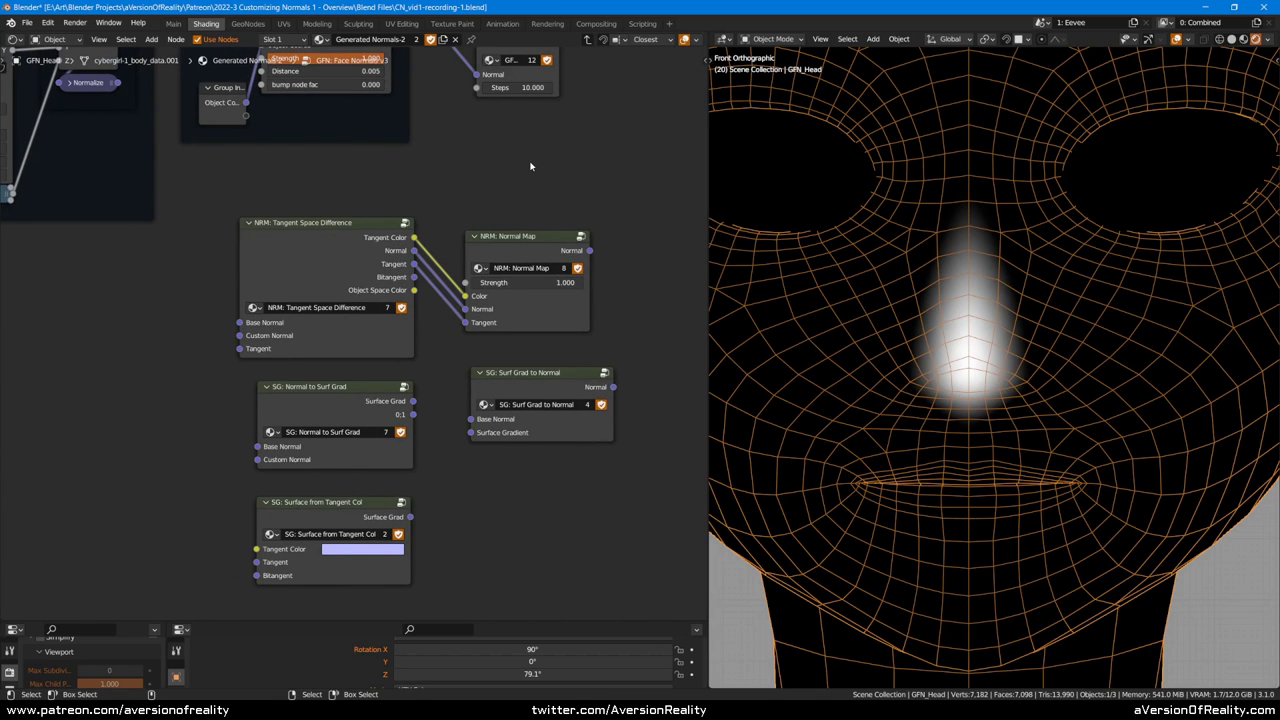
scroll(530, 166, "up", 1)
middle_click_drag(543, 165, 546, 138)
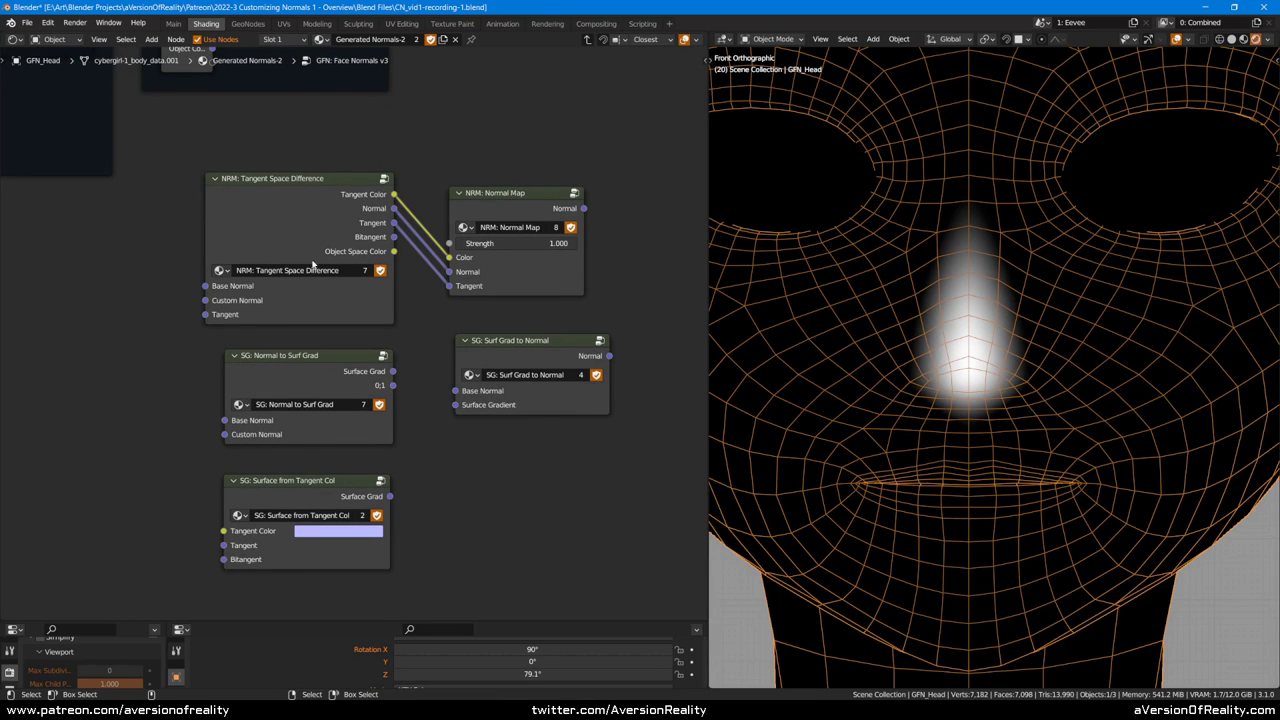
scroll(326, 216, "down", 3)
middle_click_drag(342, 50, 356, 165)
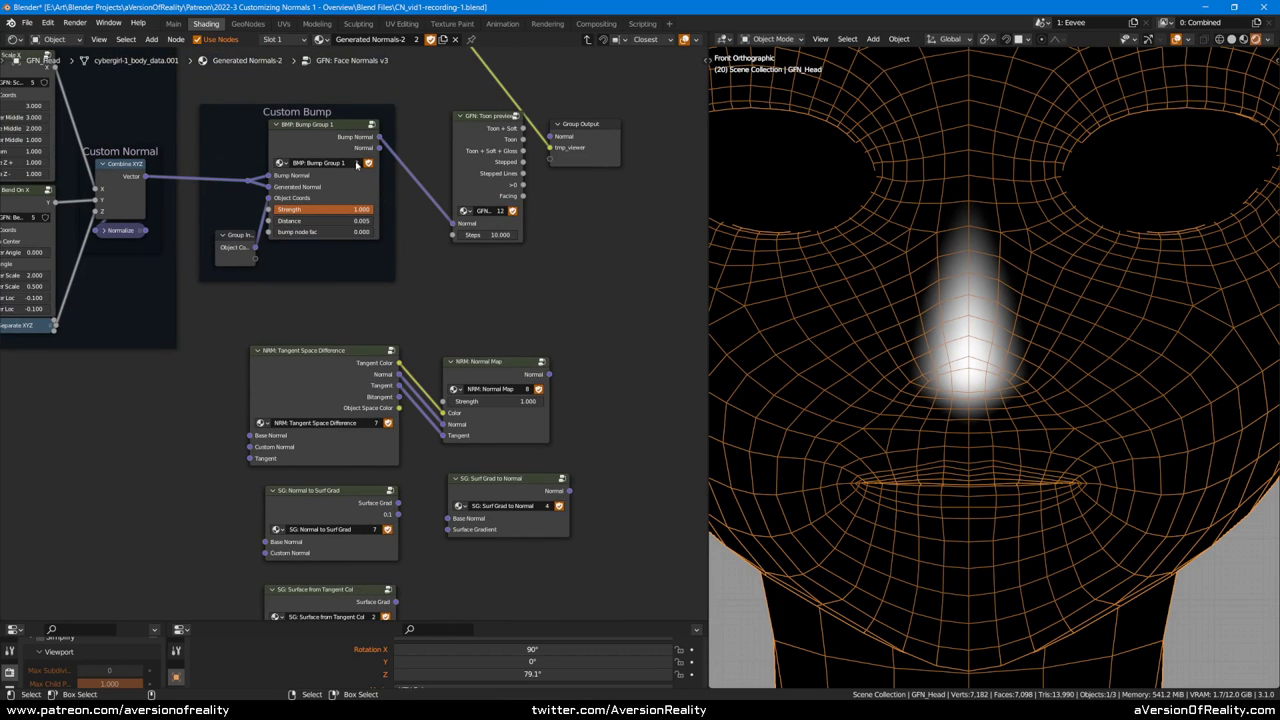
Step: Inspect the nodes inside the NRM: Tangent Space Difference group, and return to the Face Normals tree
middle_click_drag(577, 323, 563, 225)
scroll(566, 286, "up", 1)
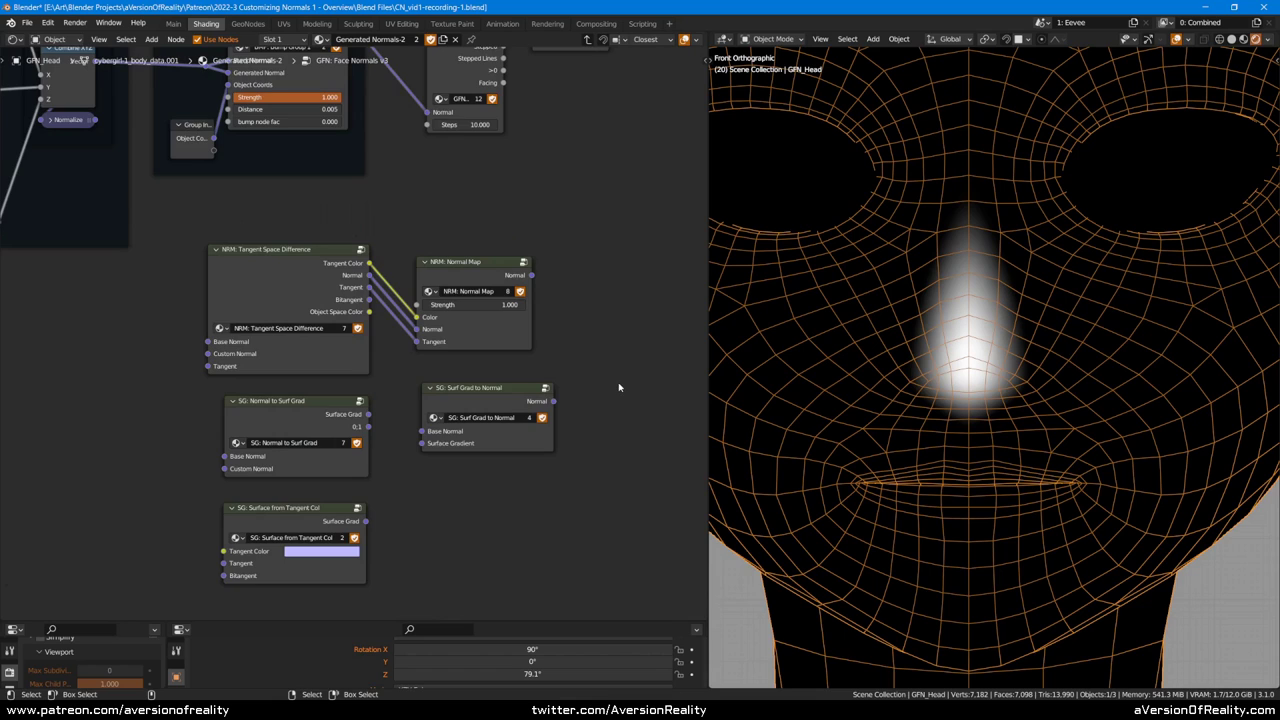
scroll(619, 387, "up", 1)
middle_click_drag(619, 372, 606, 323)
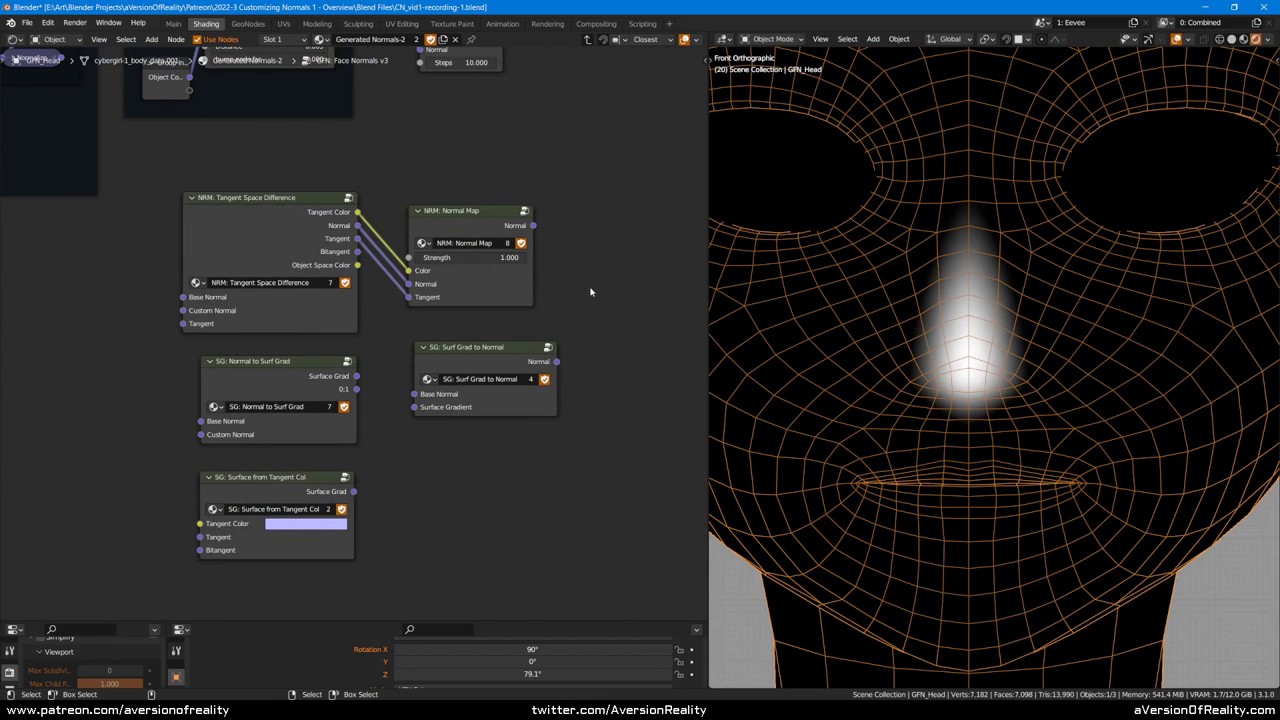
middle_click_drag(281, 246, 305, 298)
left_click(305, 298)
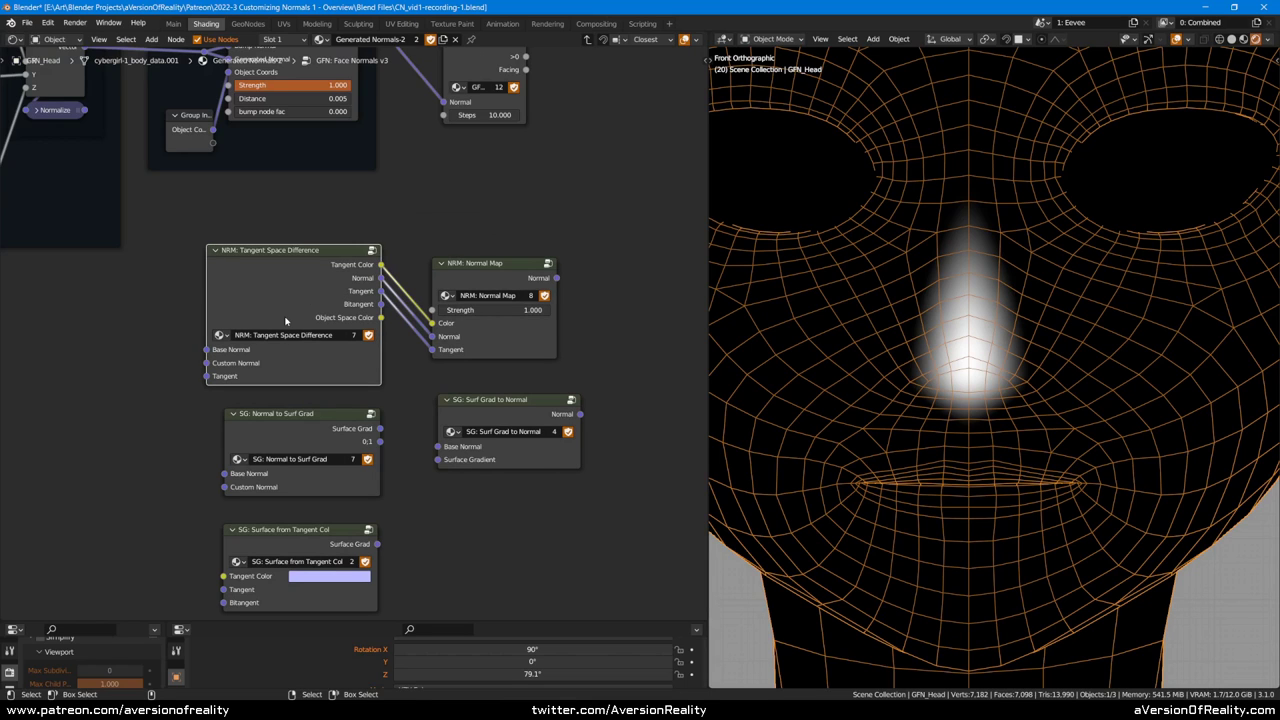
key("Tab")
scroll(343, 323, "down", 2)
scroll(330, 370, "up", 2)
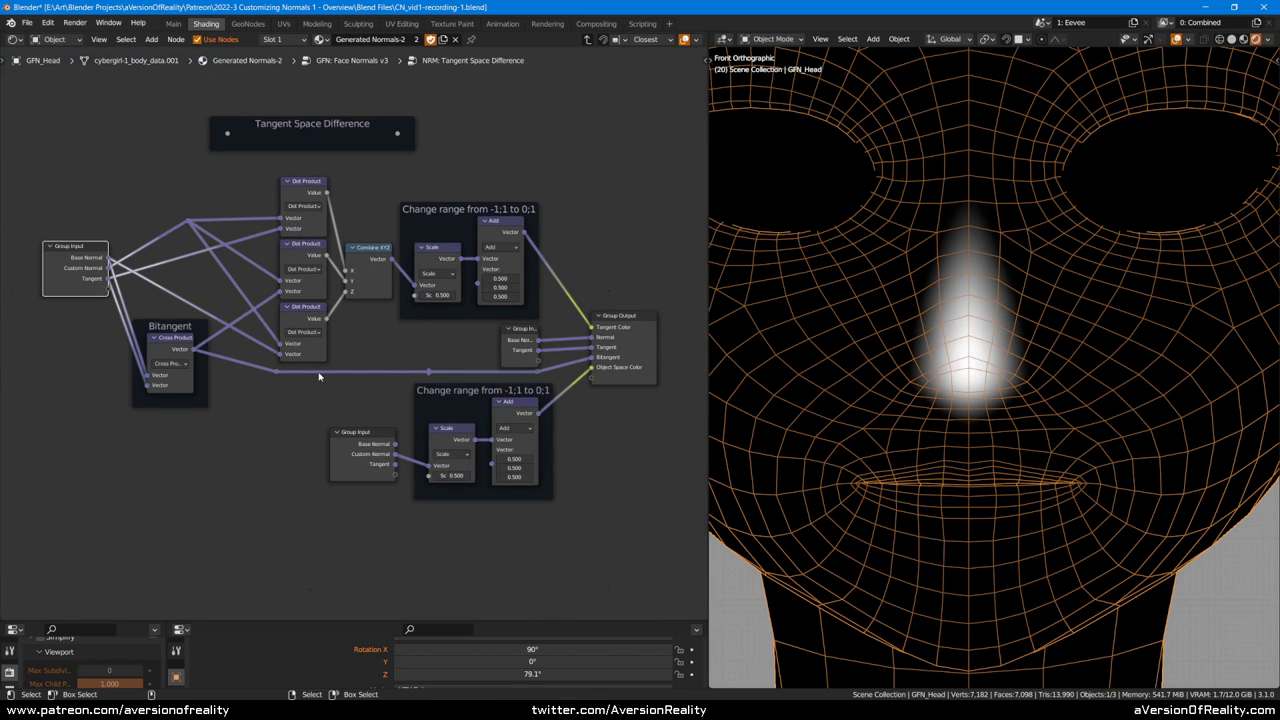
key("ctrl")
key("ctrl+Tab")
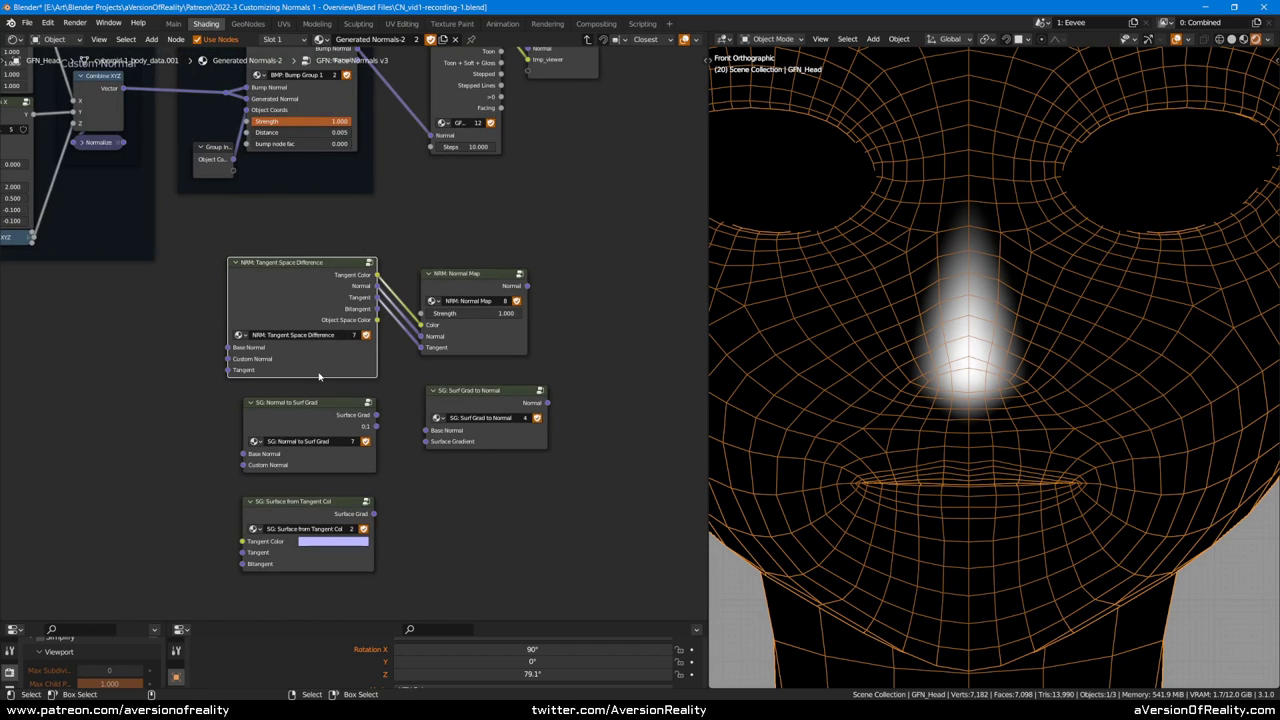
scroll(610, 298, "up", 3)
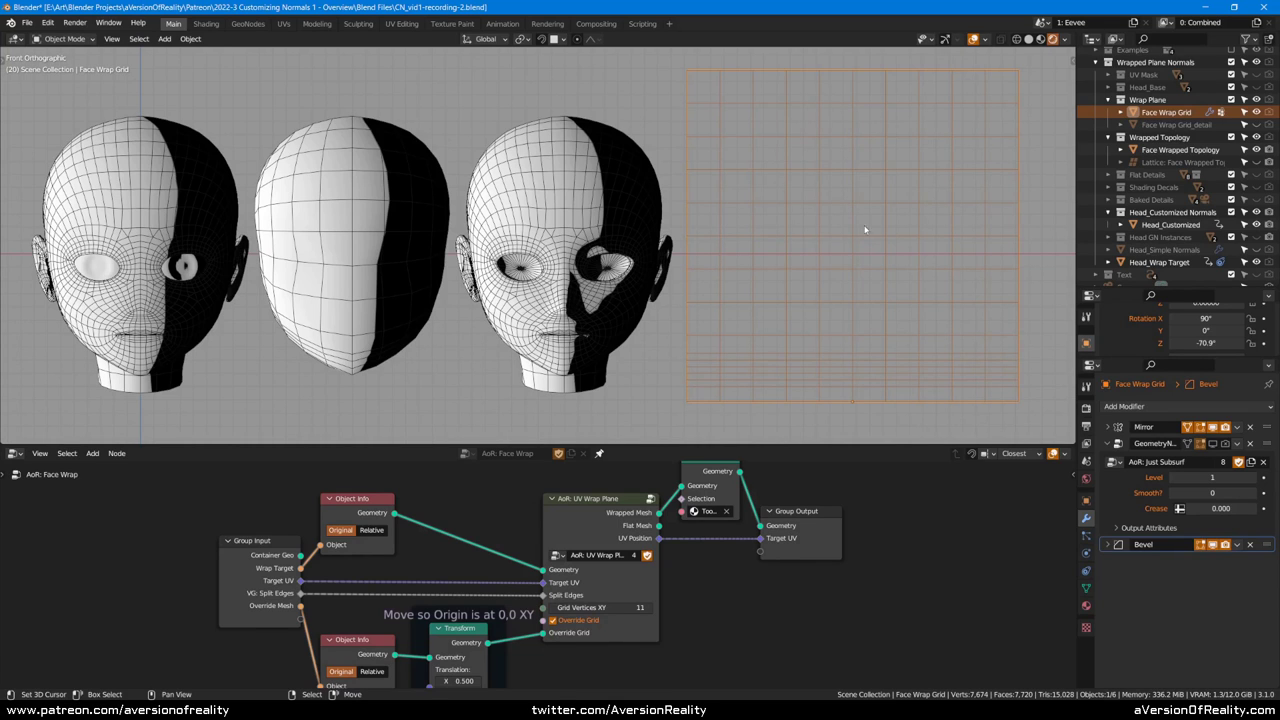
Step: Compare the Face Wrap Grid, Head_Wrap_Target, Face Wrapped Topology and Head_Customized meshes from the front
middle_click_drag(941, 147, 888, 166)
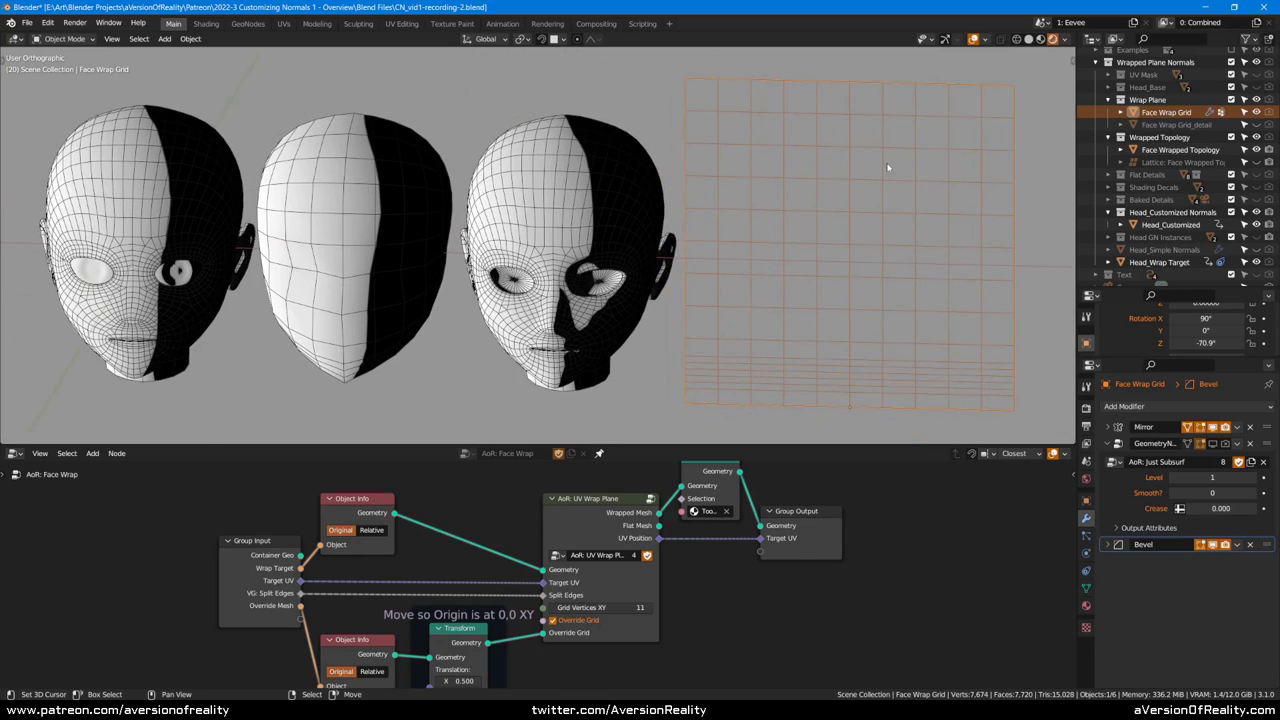
key("KP_1")
left_click(577, 196)
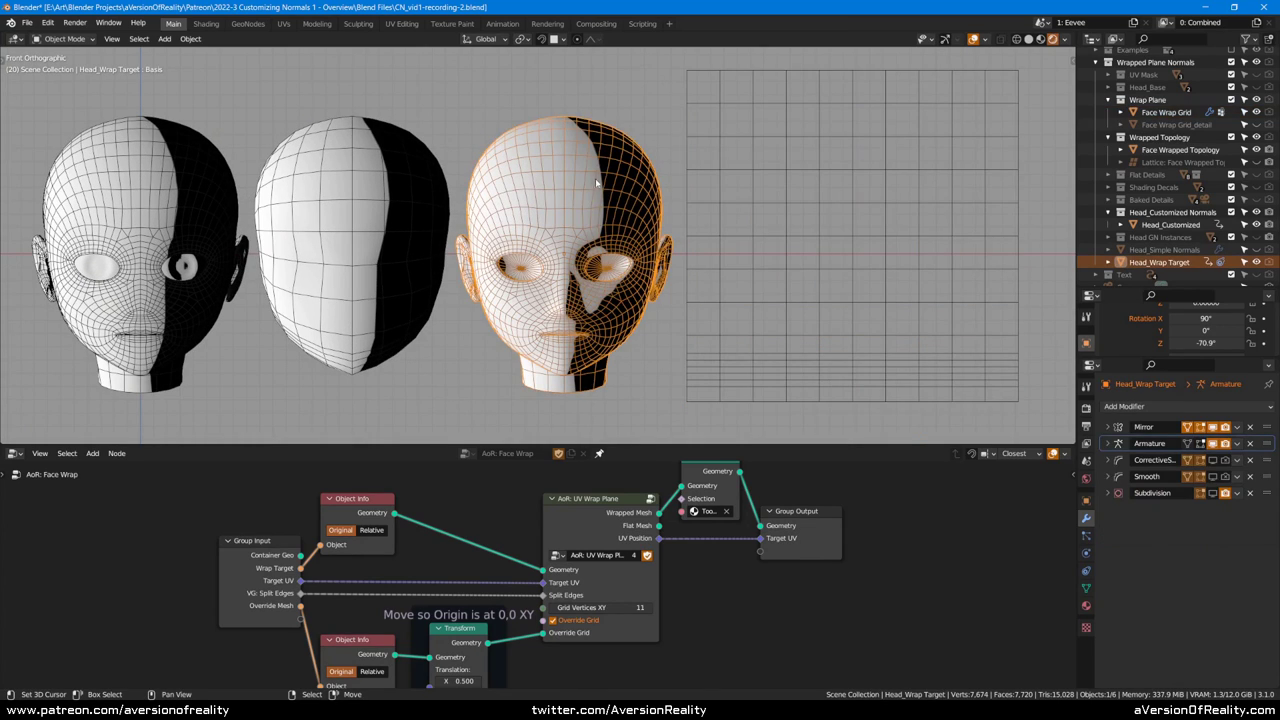
left_click(350, 187)
middle_click_drag(350, 187, 584, 174)
key("KP_1")
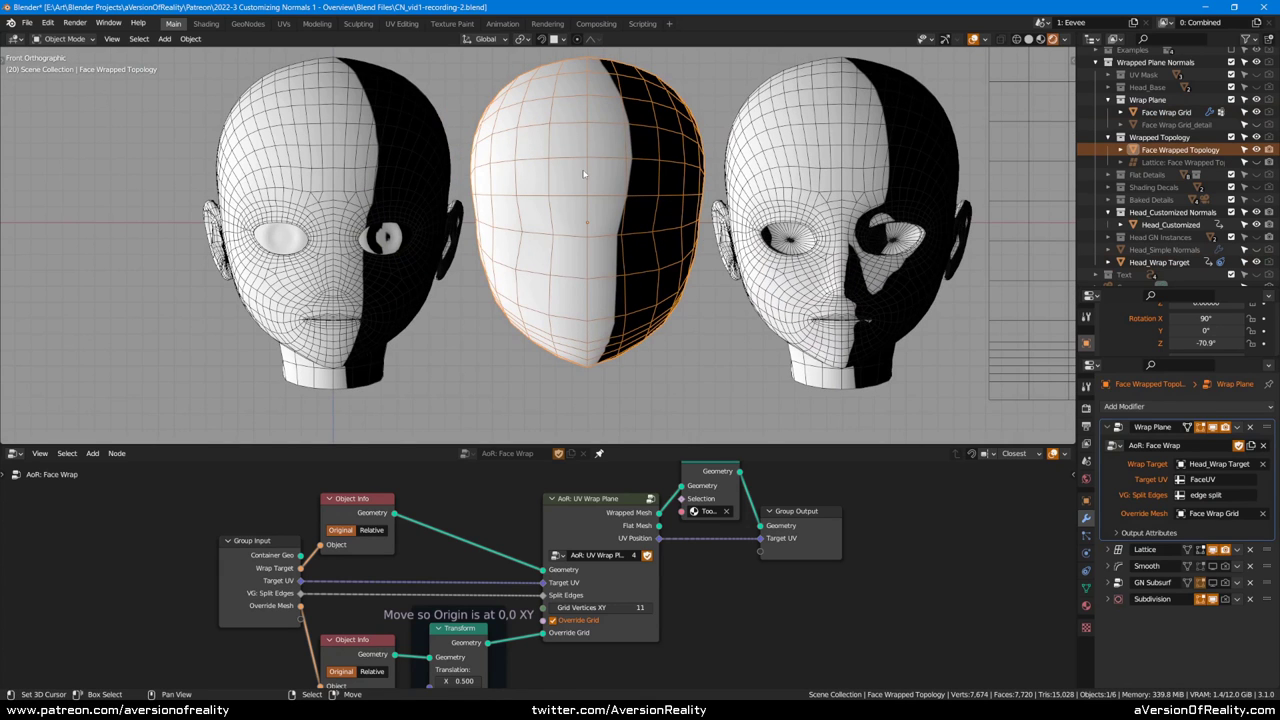
left_click(314, 187)
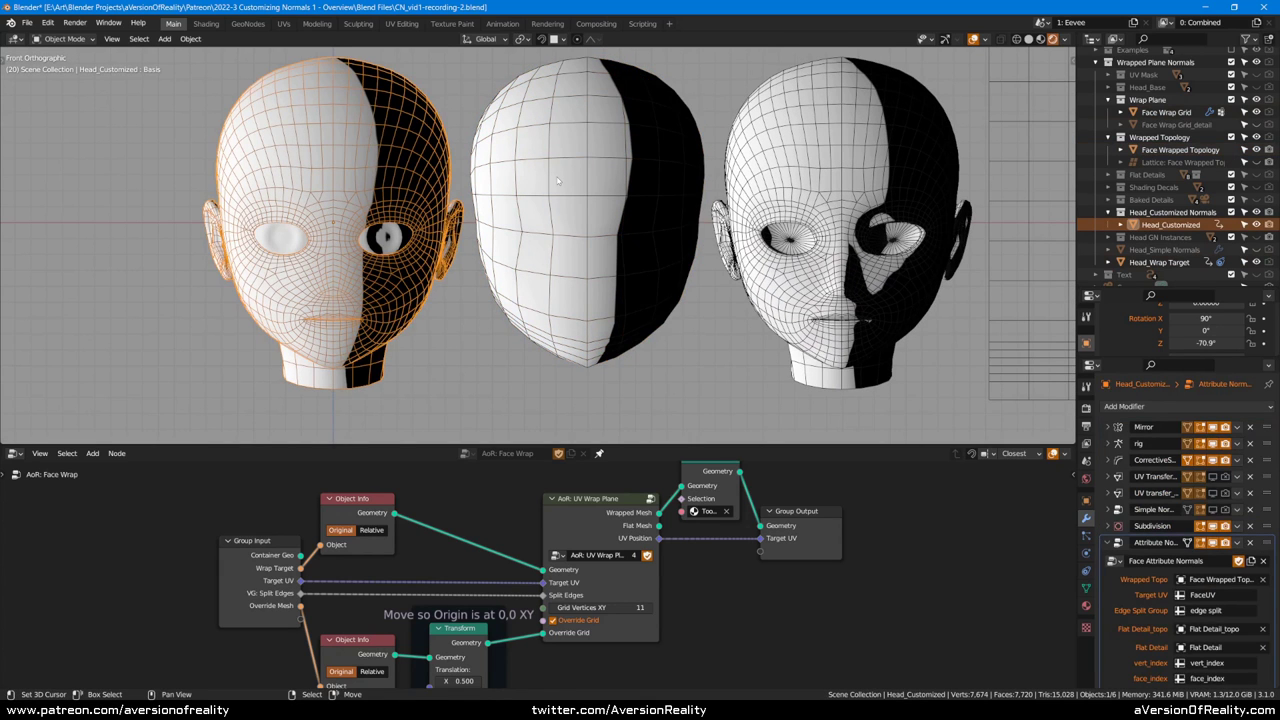
Step: Set the Just Subsurf level of the Face Wrap Grid to 3
right_click(1000, 150)
middle_click_drag(911, 147, 813, 166)
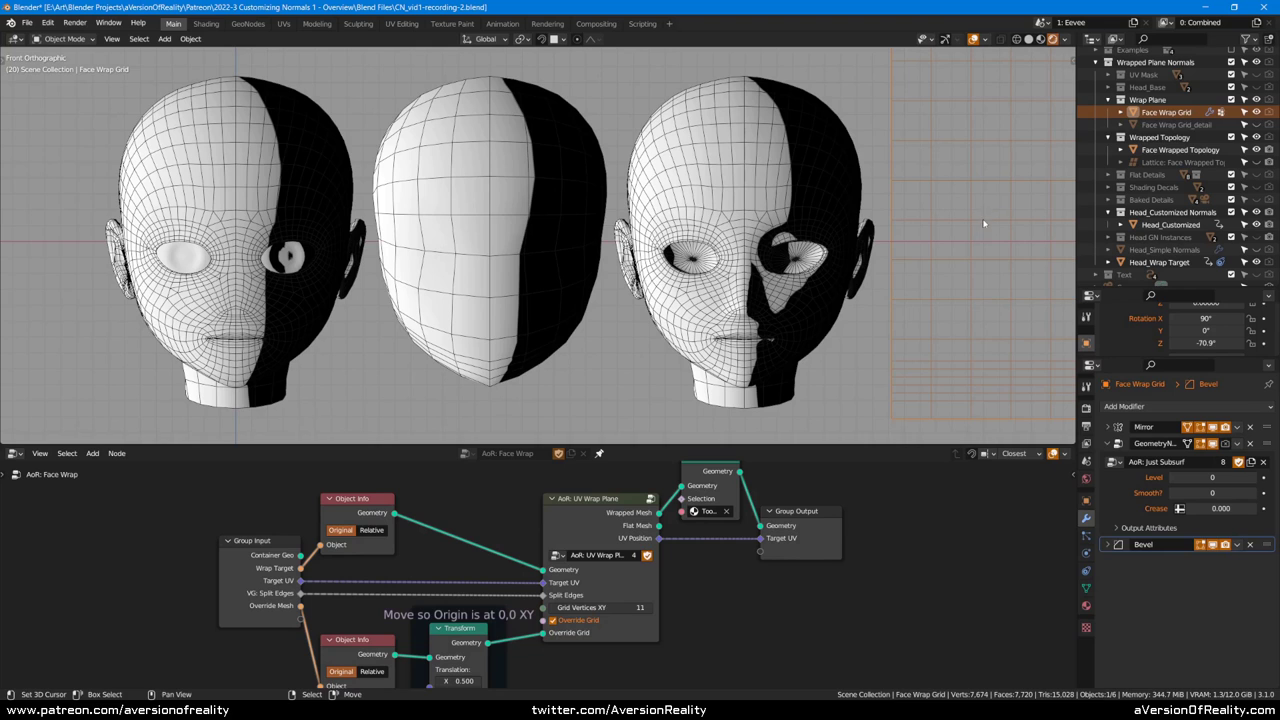
middle_click_drag(986, 219, 885, 222)
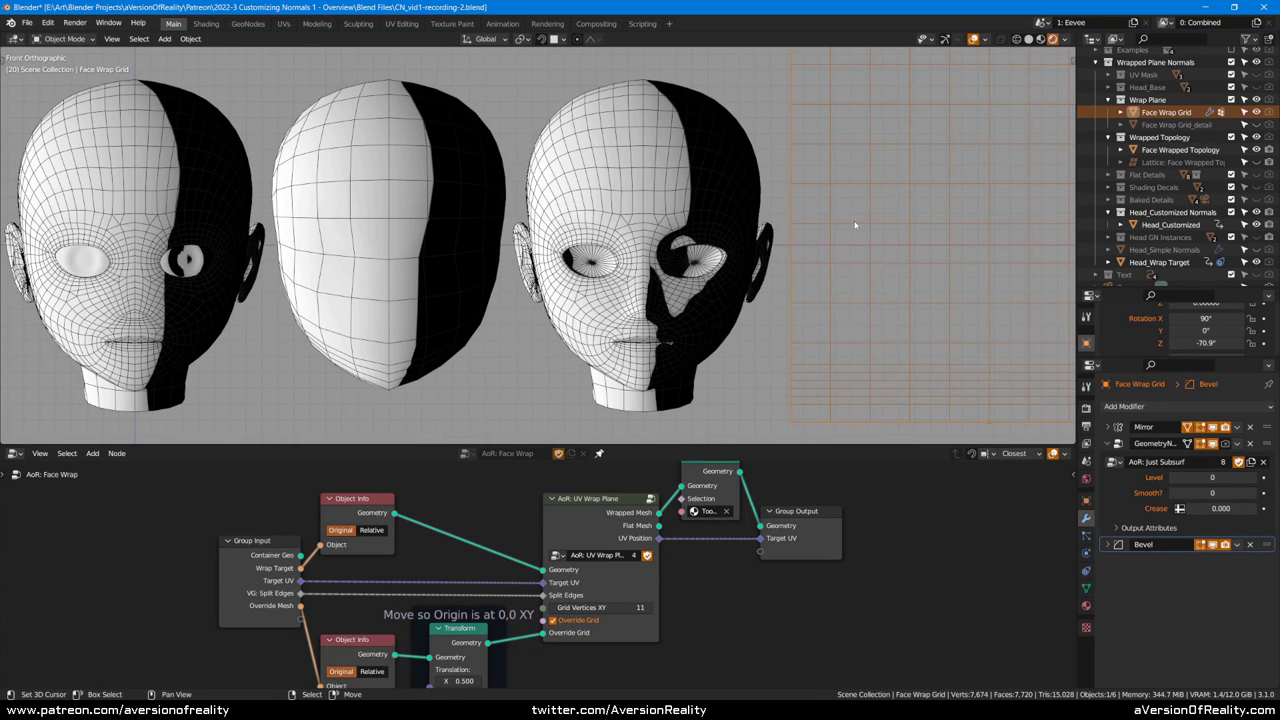
middle_click_drag(851, 221, 759, 221, "shift")
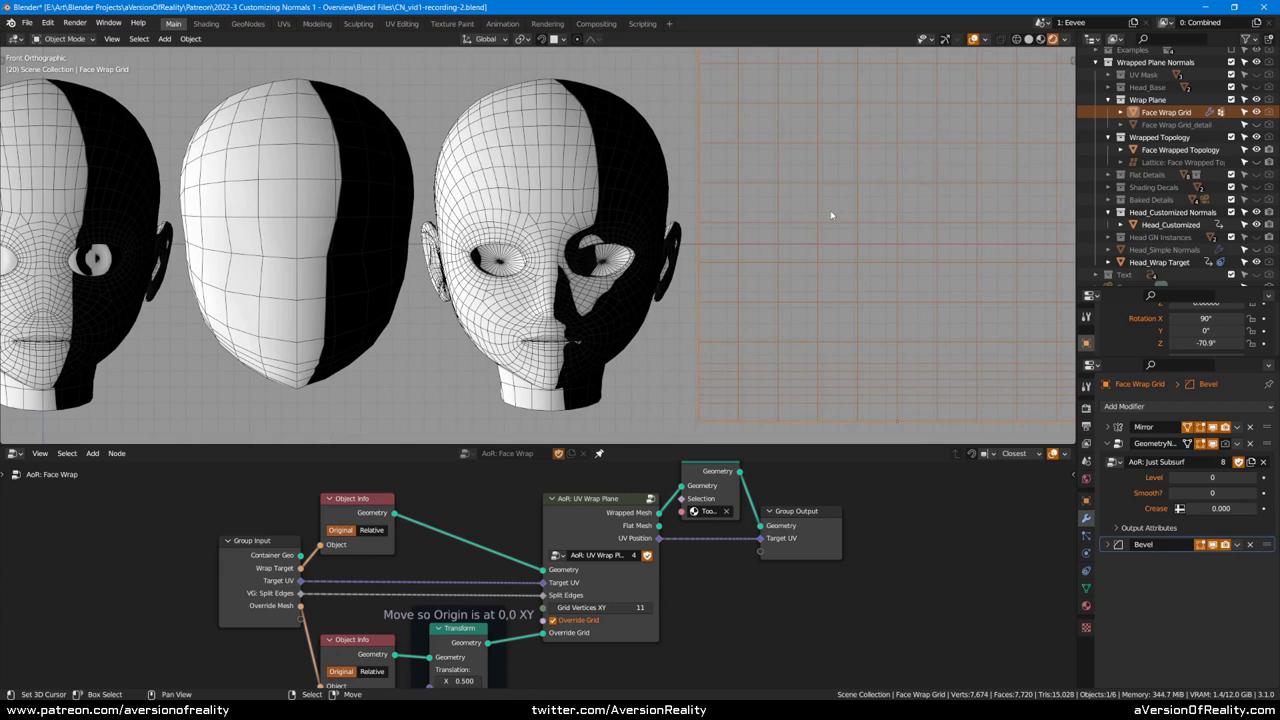
left_click(1256, 477)
left_click(1256, 477)
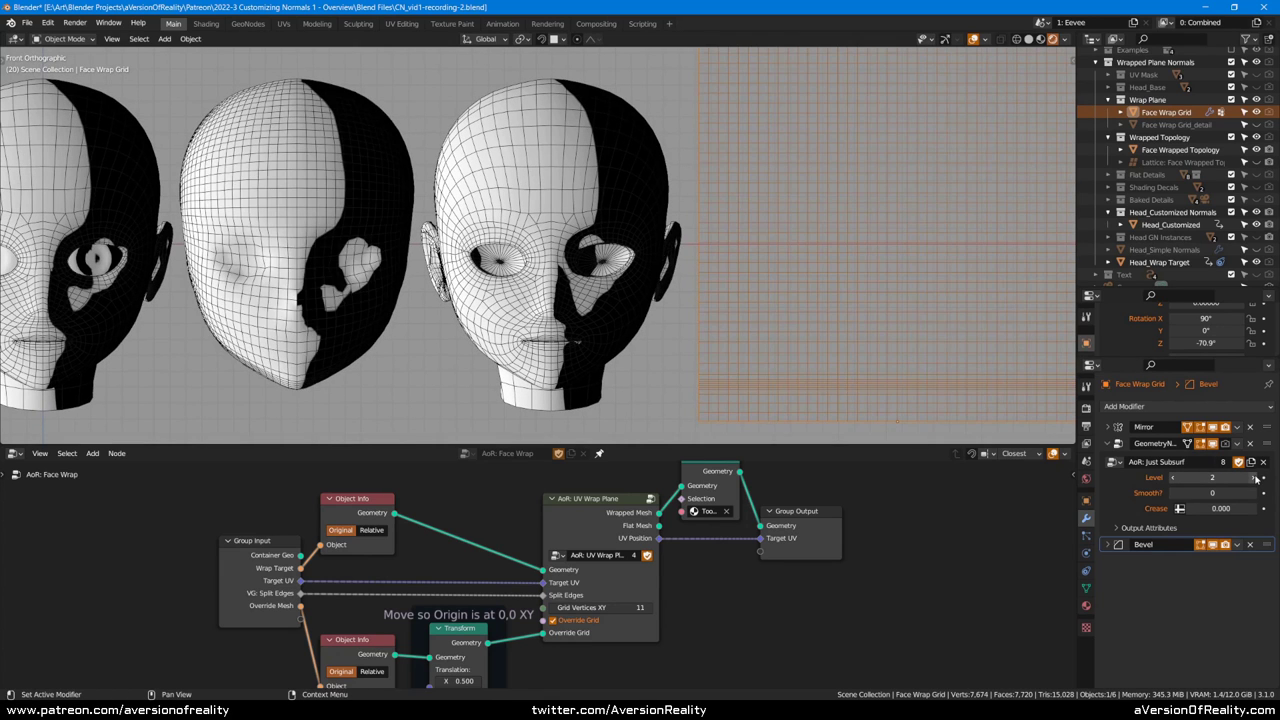
left_click(1256, 477)
middle_click_drag(613, 186, 819, 190, "shift")
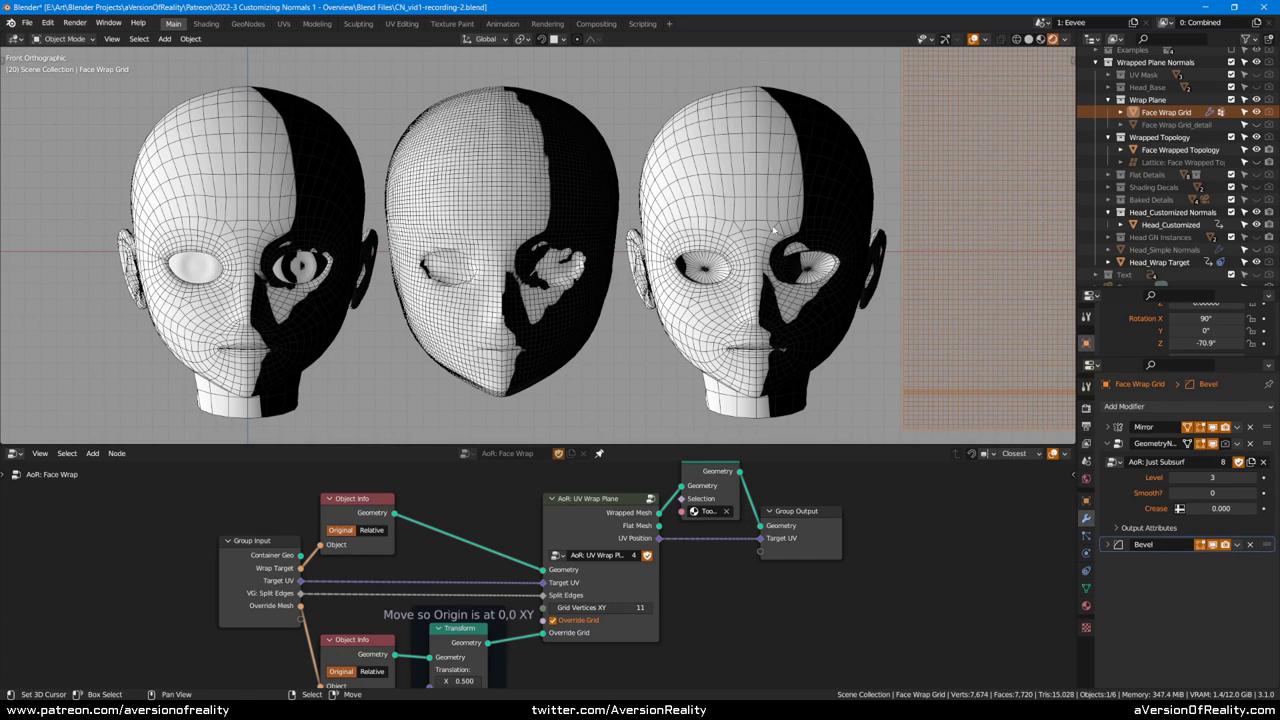
Step: Enable the Flatten Ears, Flatten Eye Socket, Flatten Nose, Puff Cheeks and Brow shape keys on Head_Wrap_Target
middle_click_drag(575, 205, 658, 185, "shift")
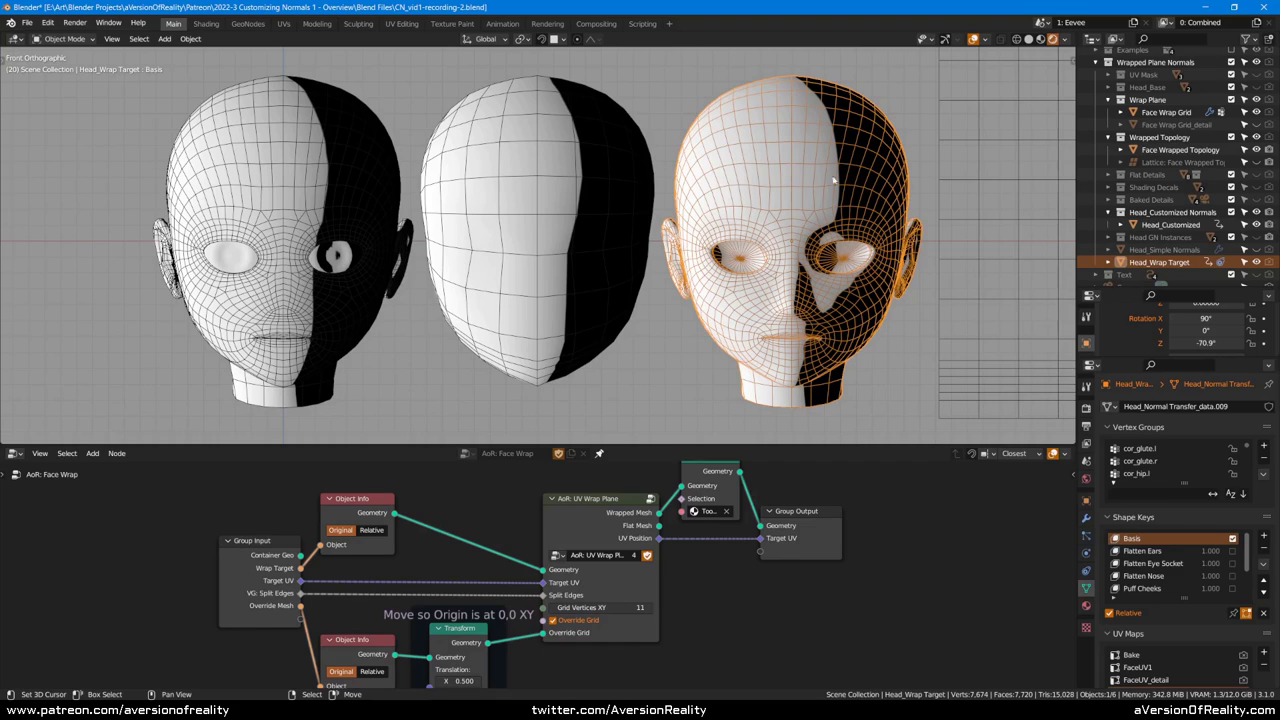
left_click(1232, 551)
left_click(1232, 563)
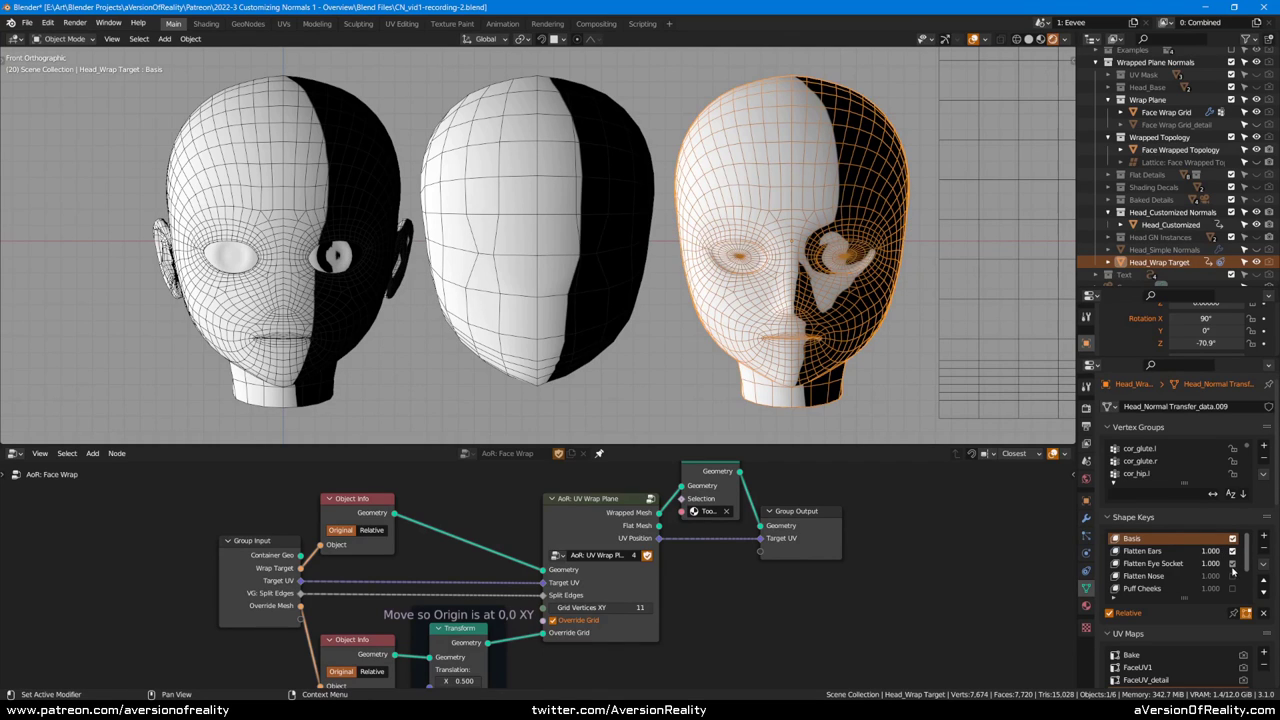
left_click(1232, 576)
scroll(1233, 577, "down", 1)
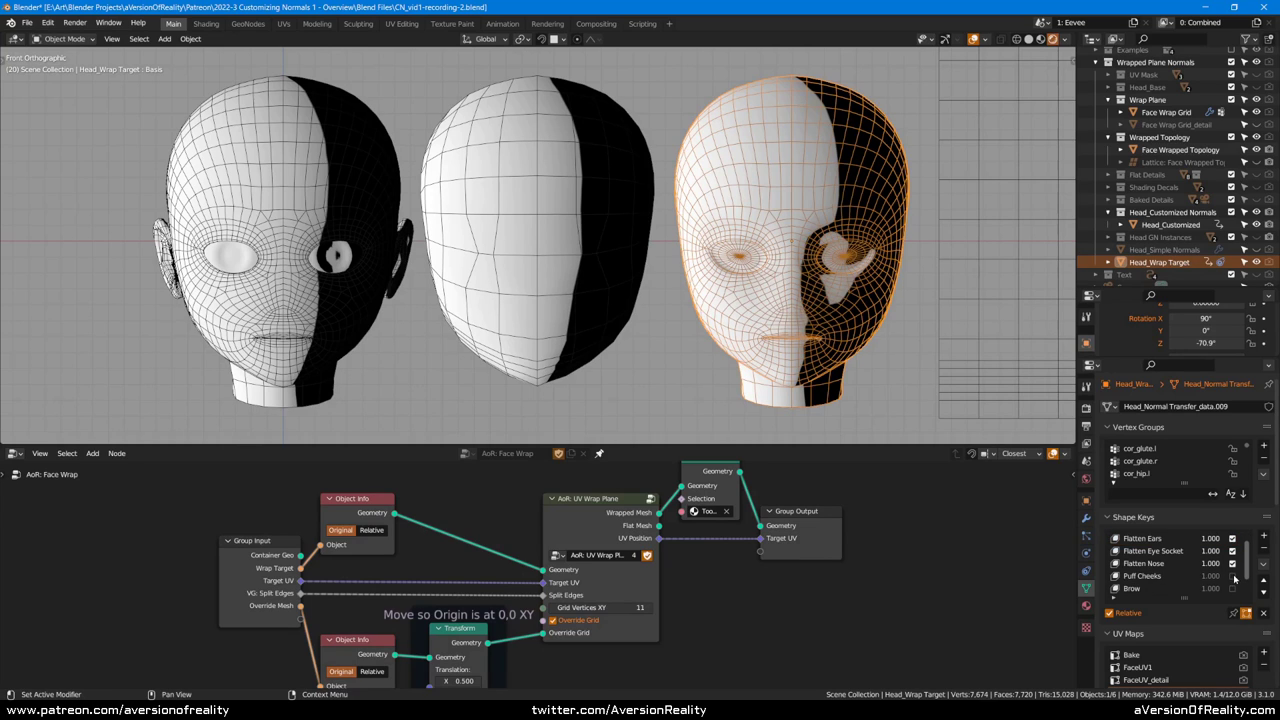
left_click(1233, 577)
scroll(1235, 579, "down", 1)
left_click(1232, 576)
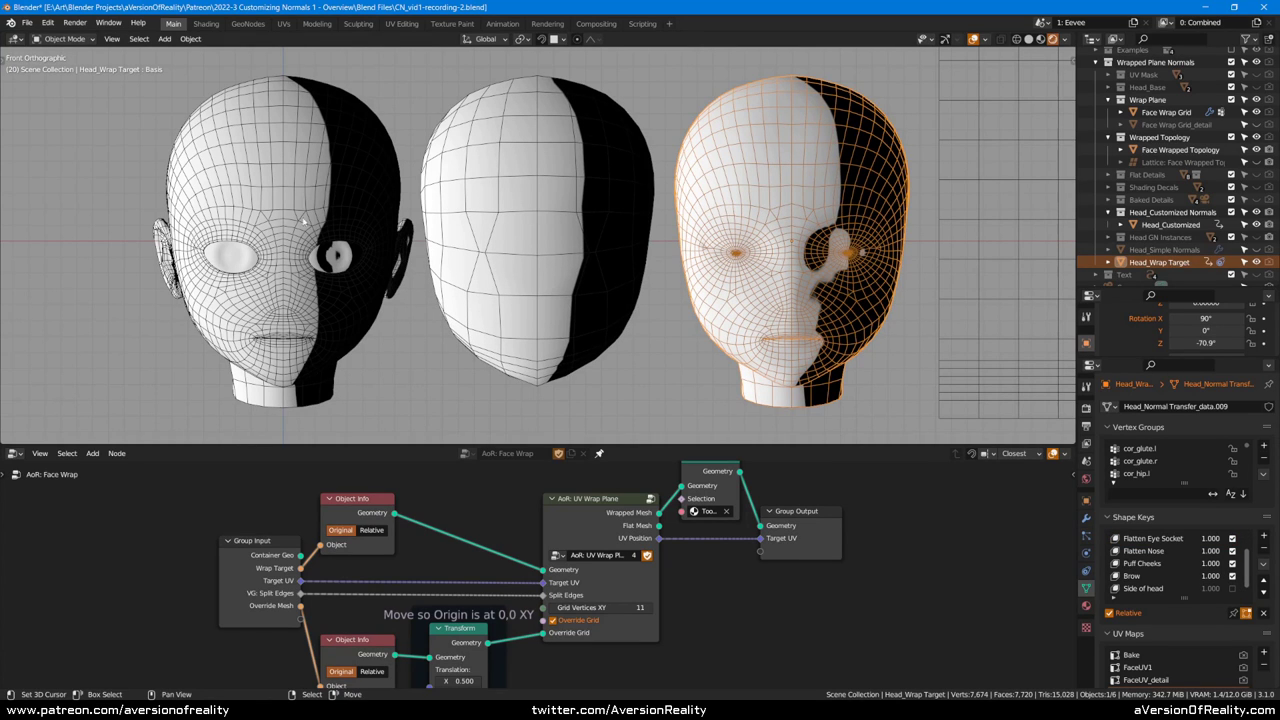
Step: Enable the Side of head shape key on Head_Wrap_Target and briefly preview the Chin shape key
middle_click_drag(551, 162, 340, 209)
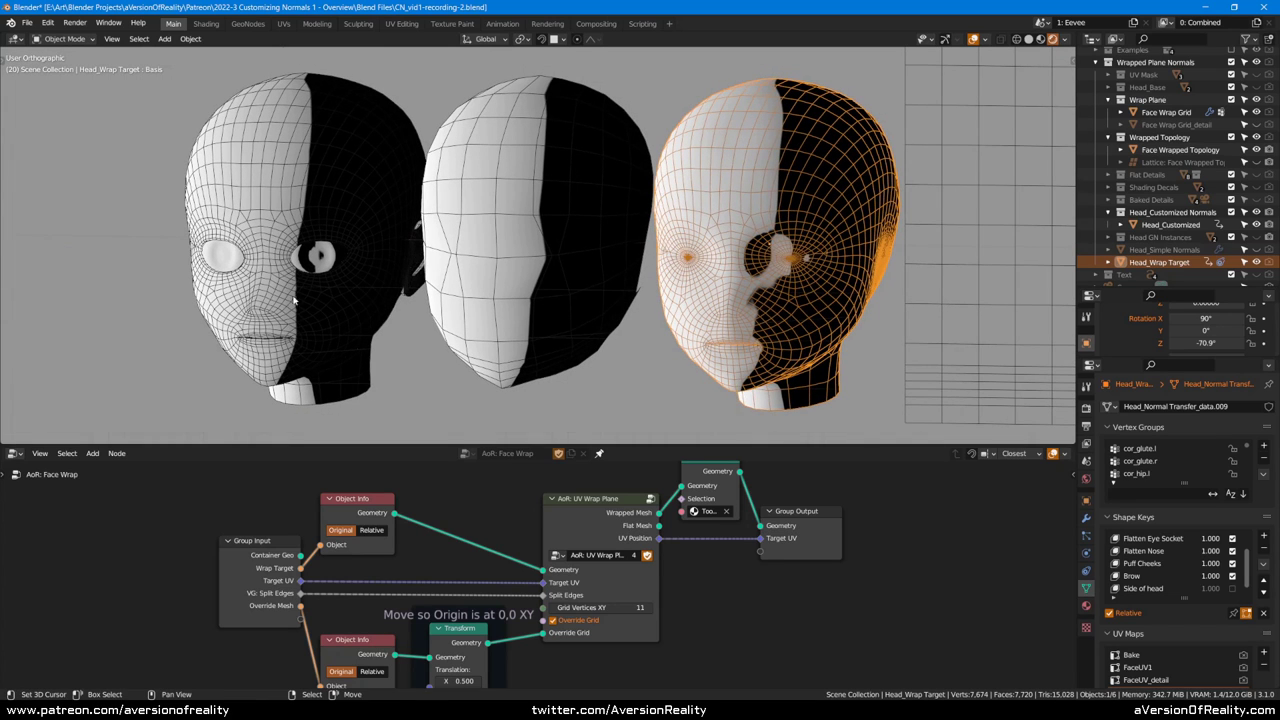
key("KP_1")
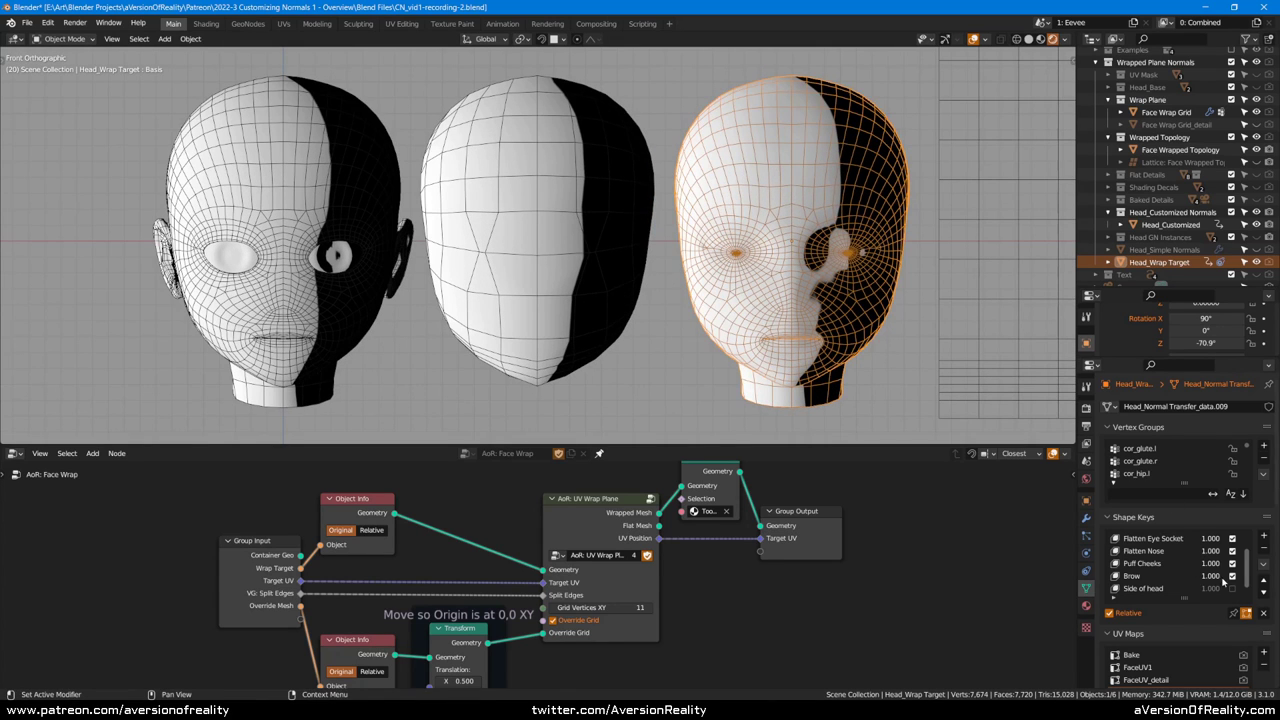
scroll(1226, 584, "down", 1)
left_click(1232, 576)
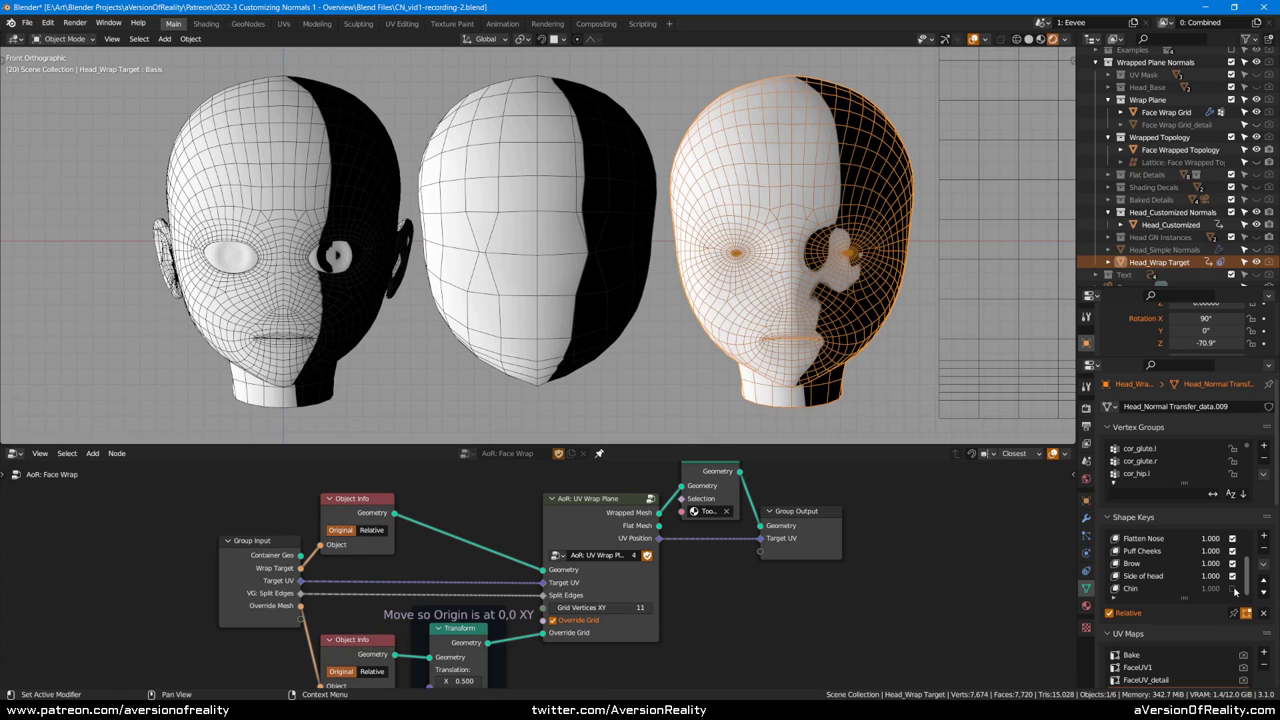
left_click(1232, 589)
left_click(1232, 589)
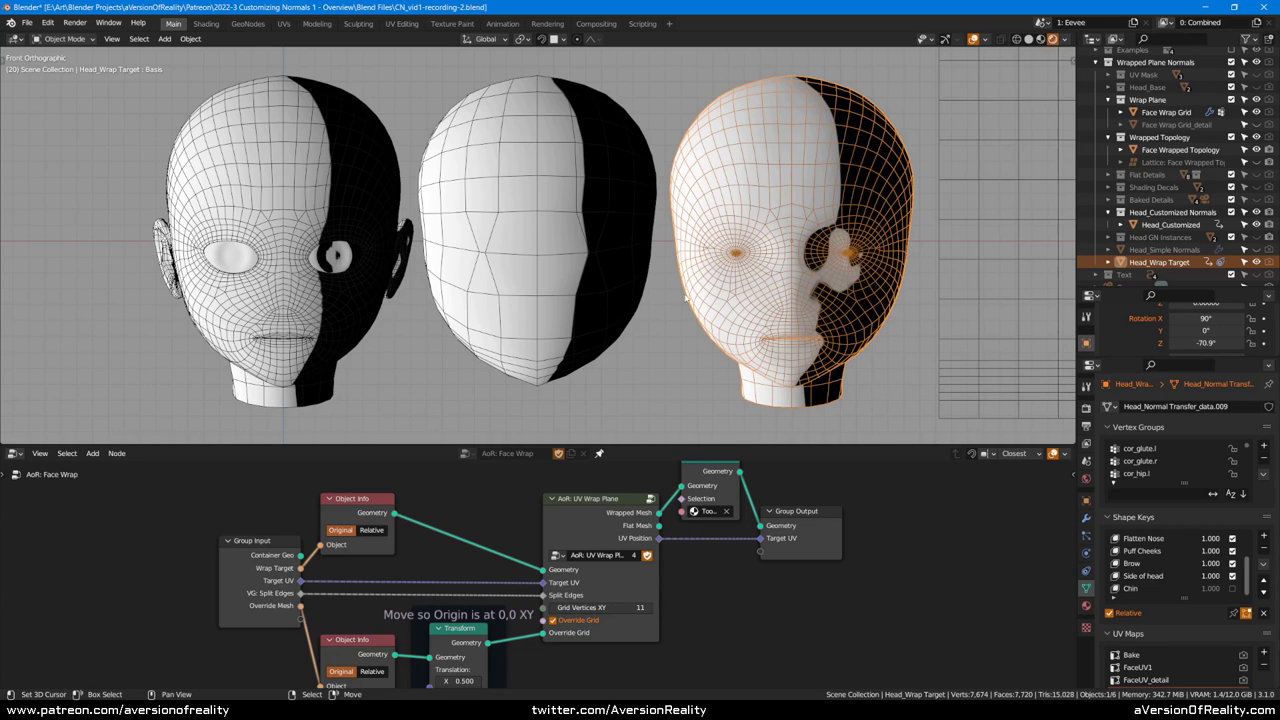
Step: Preview the GN Subsurf and Smooth modifiers on Face Wrapped Topology one at a time, leaving both disabled in the viewport
left_click(488, 180)
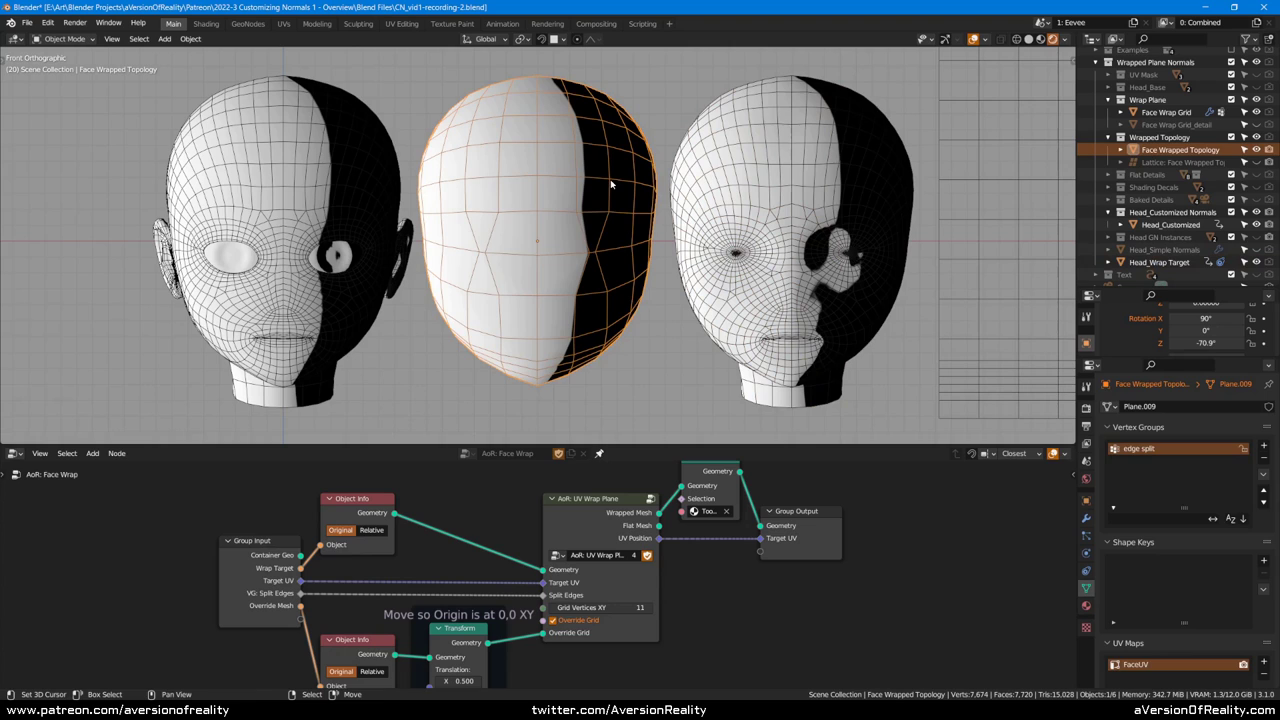
left_click(779, 202)
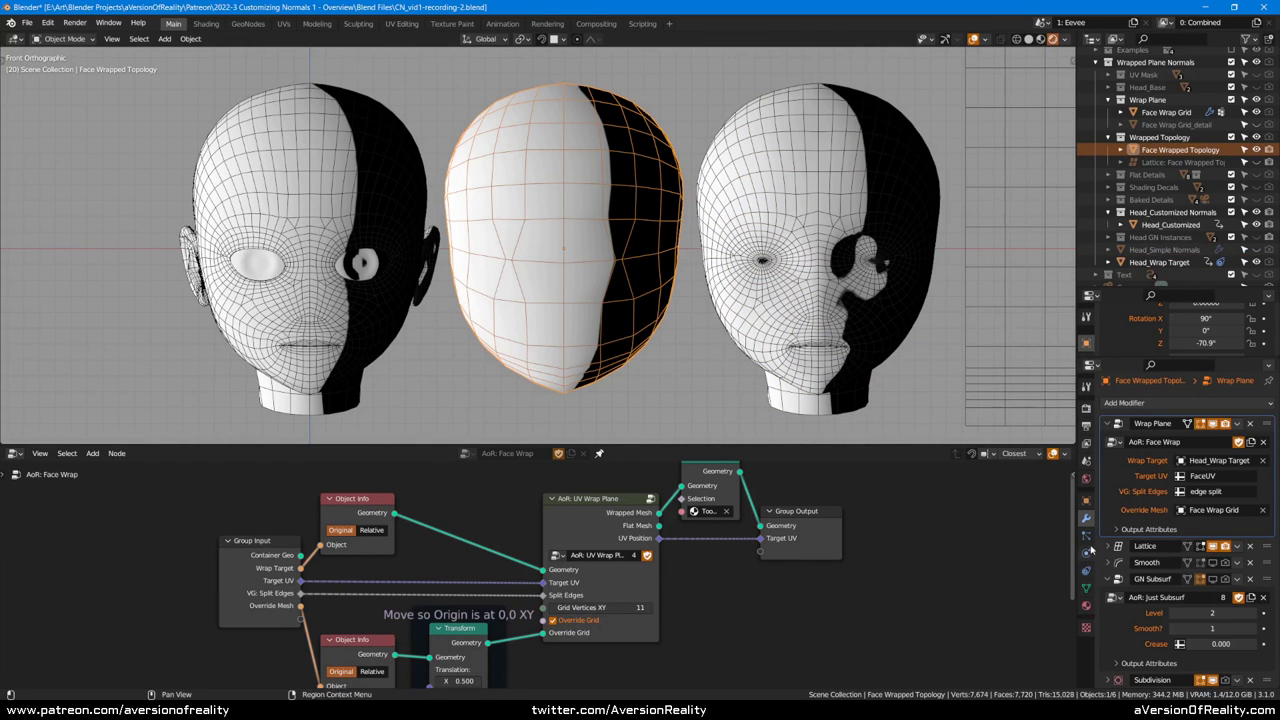
left_click(1213, 580)
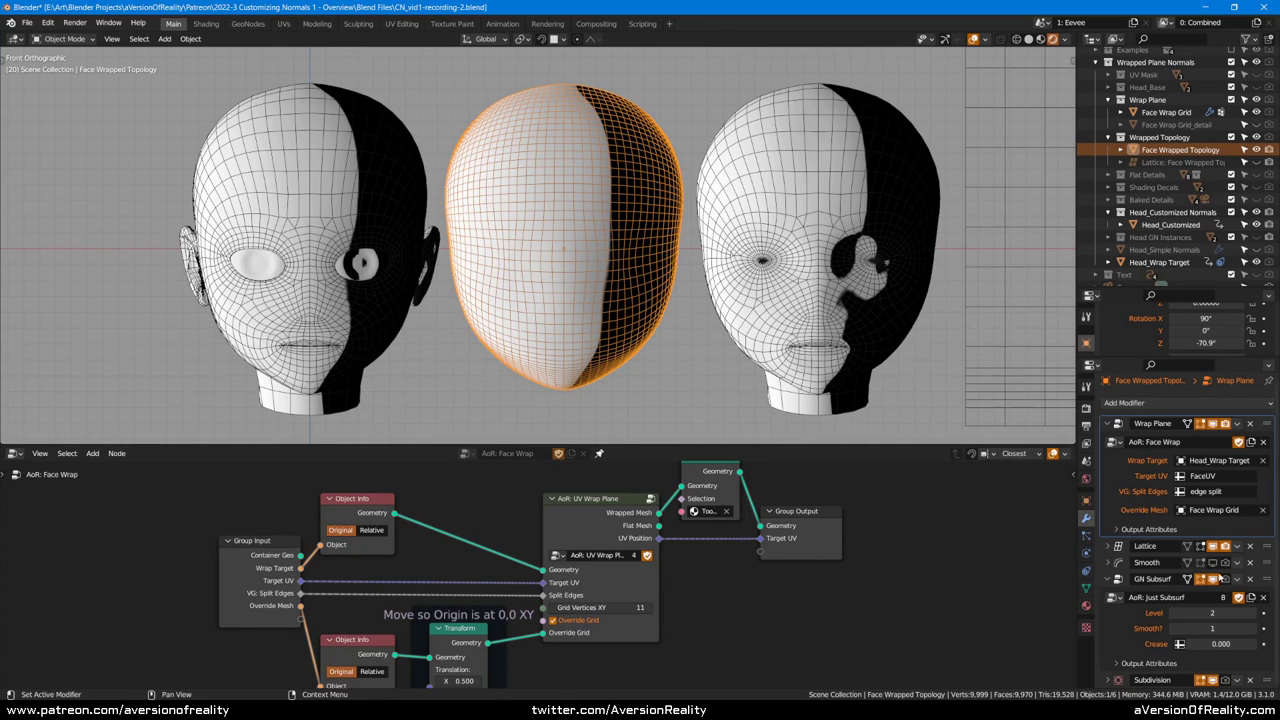
left_click(1213, 580)
left_click(1213, 563)
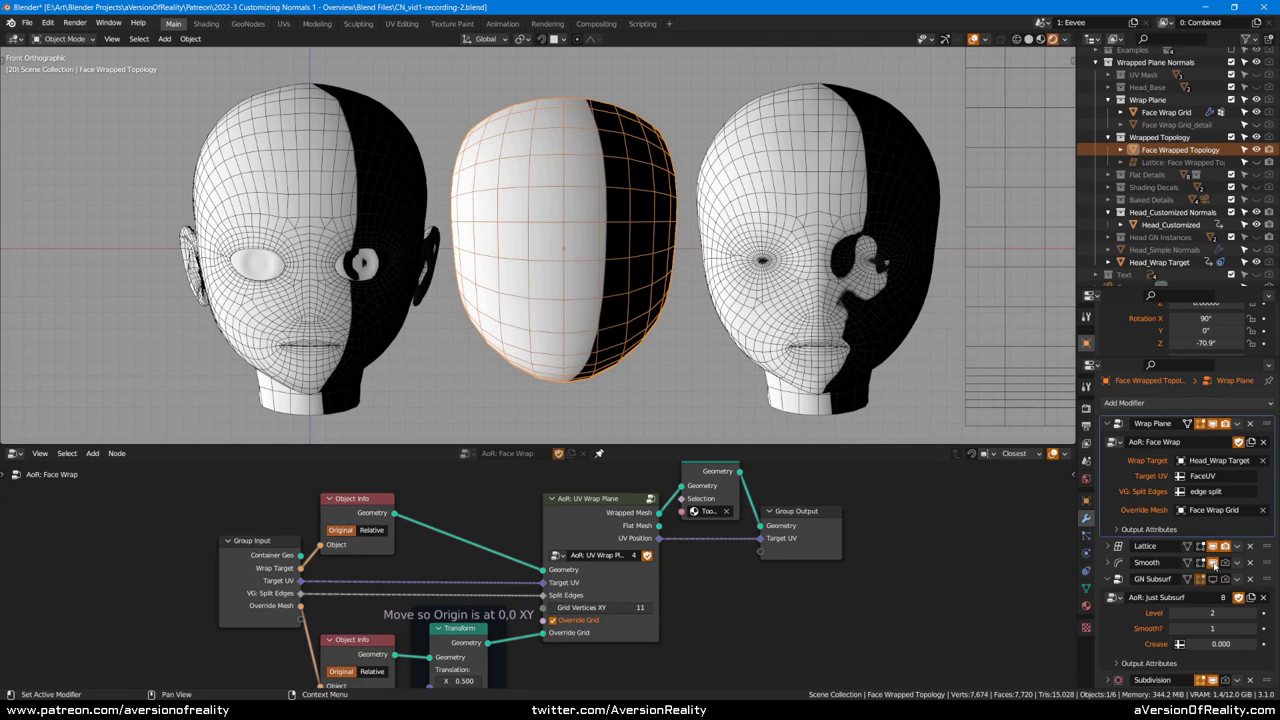
left_click(1213, 563)
left_click(1213, 563)
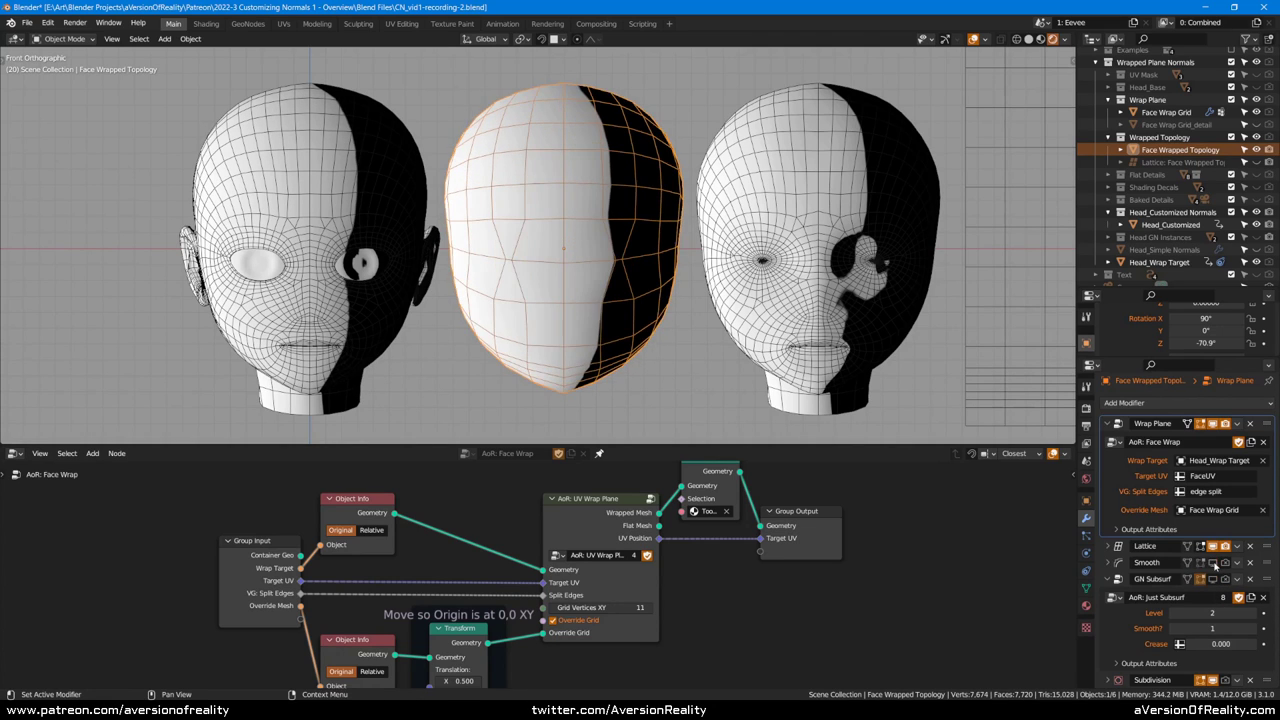
Step: Show the Face Wrapped Topology lattice and try scaling its lowest row of points along X with proportional editing
left_click(1255, 162)
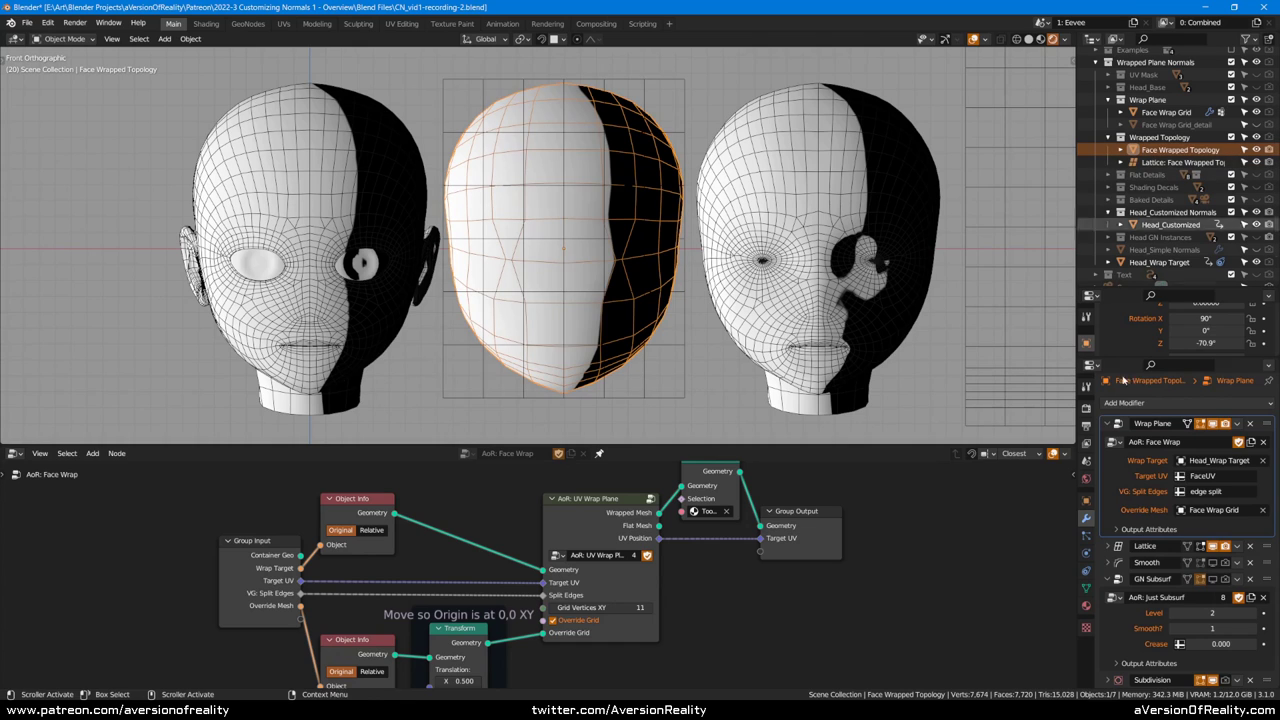
left_click(683, 343)
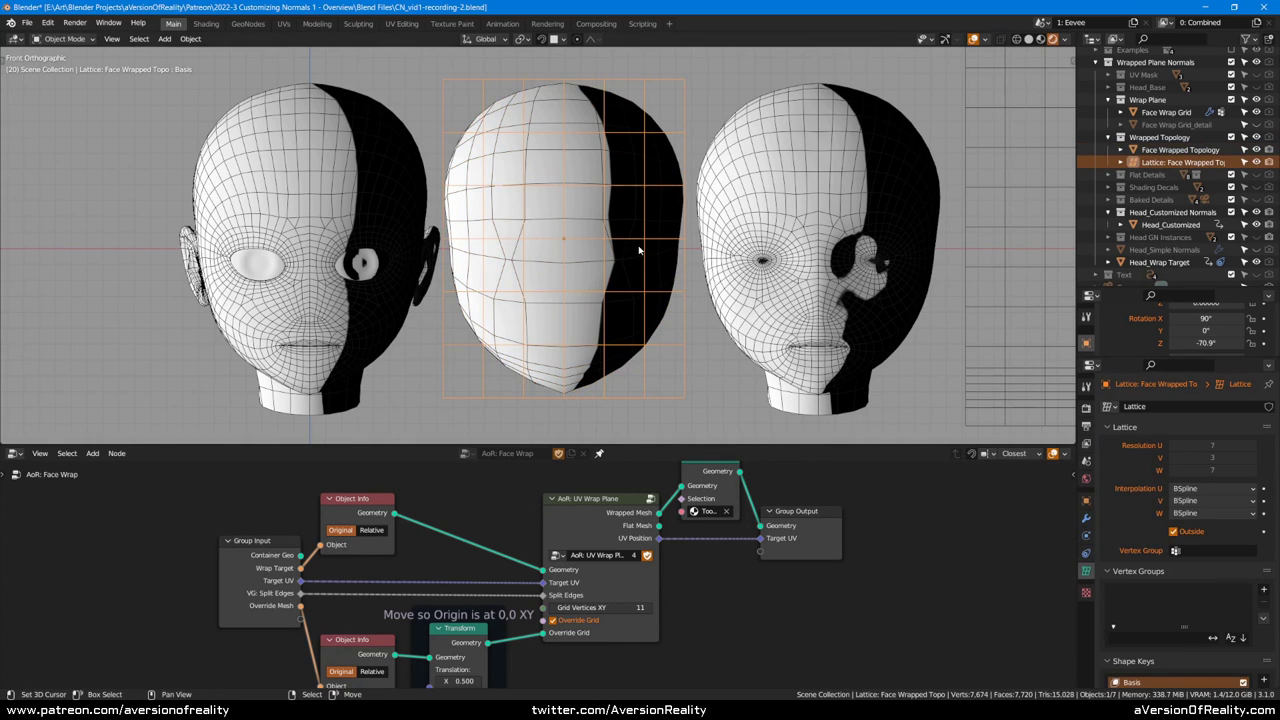
scroll(640, 250, "down", 1)
key("Tab")
left_click_drag(440, 352, 734, 406)
key("o")
key("s")
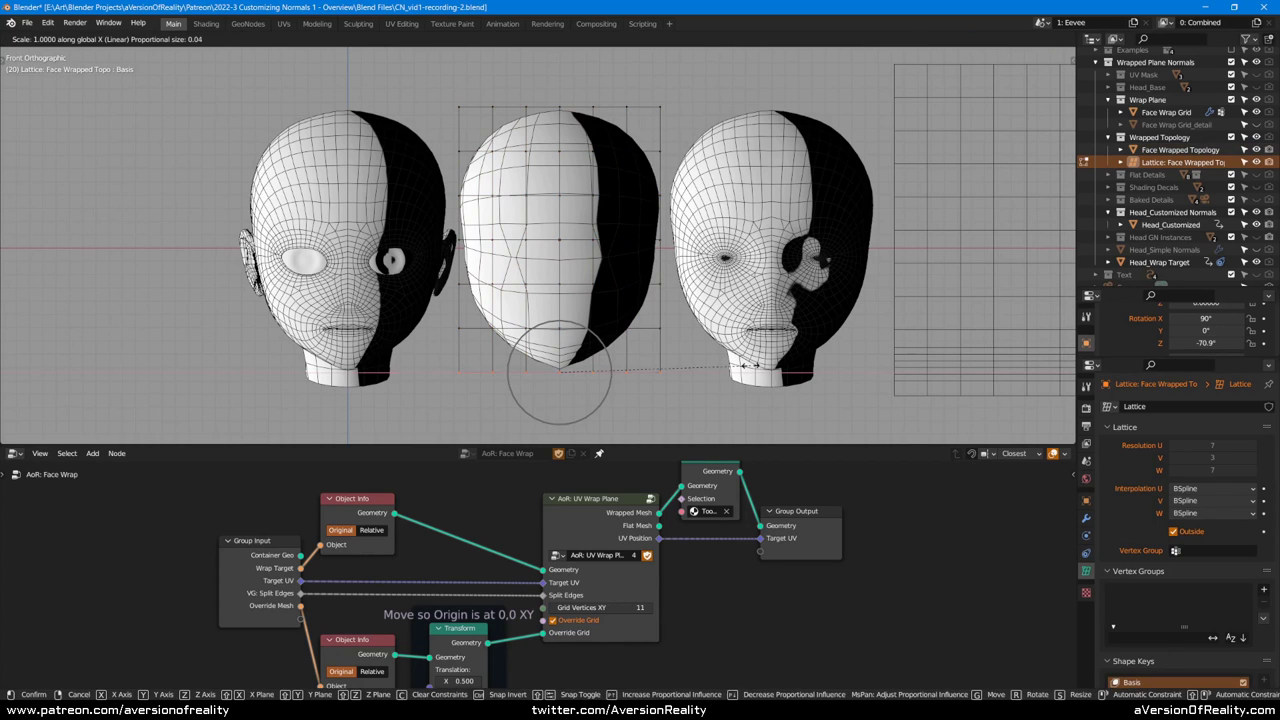
key("x")
scroll(885, 340, "down", 8)
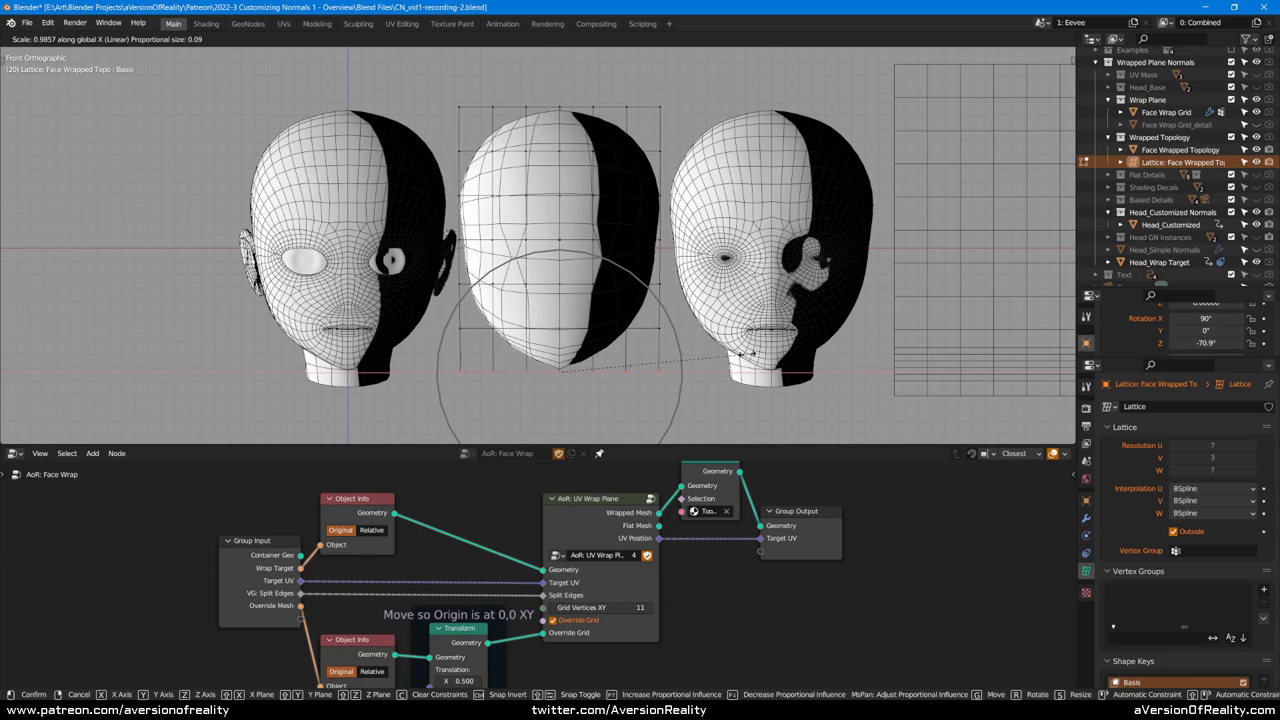
key("Escape")
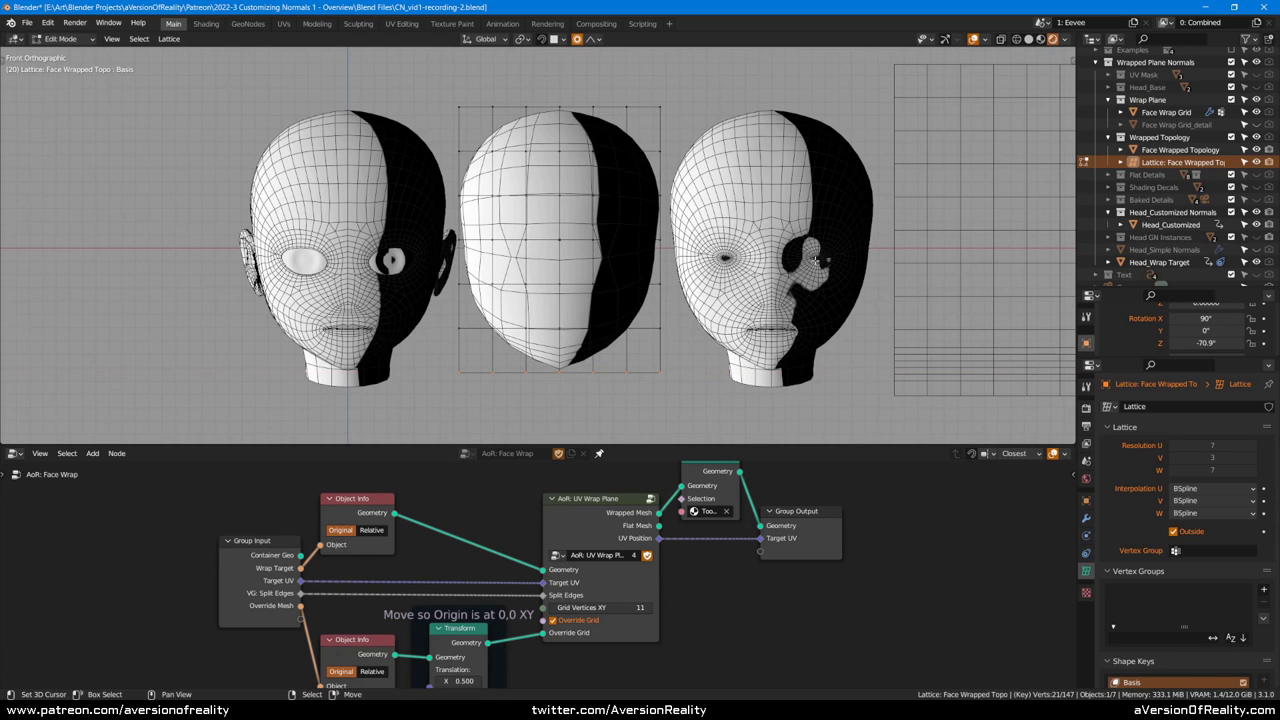
Step: Try scaling the lattice's lowest points along Y with proportional editing
middle_click_drag(815, 261, 800, 300)
key("s")
key("y")
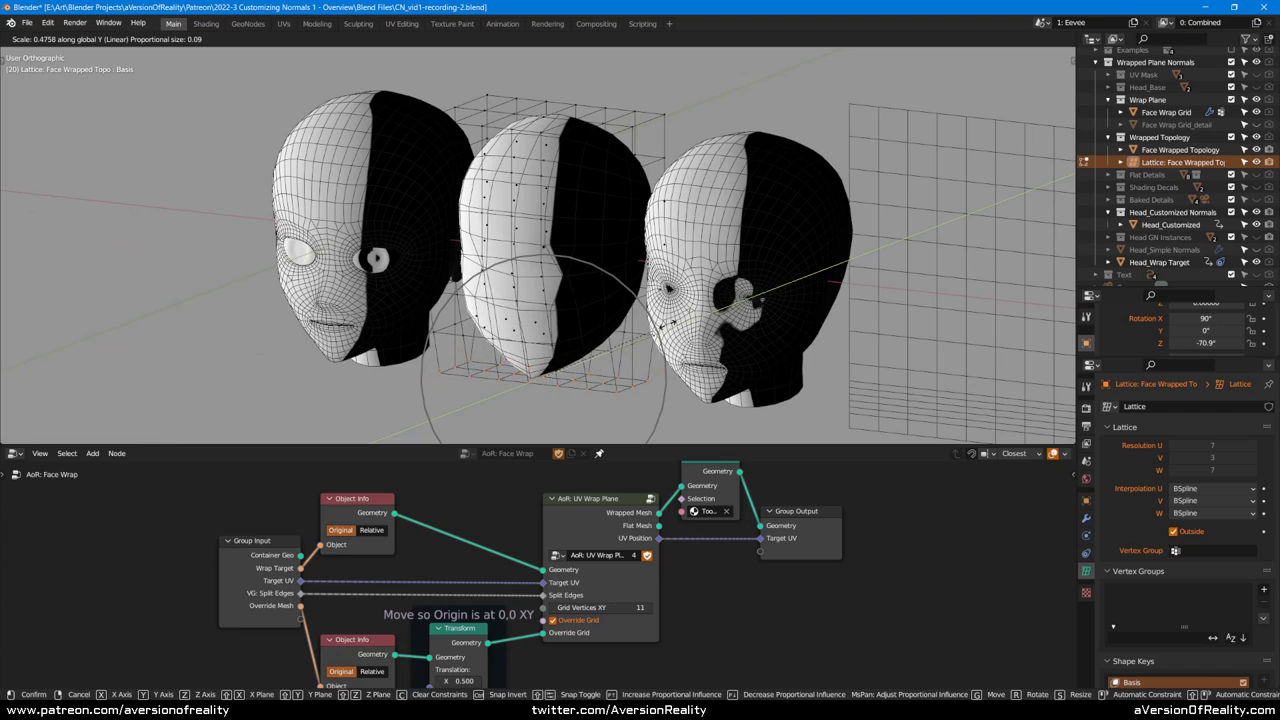
right_click(553, 338)
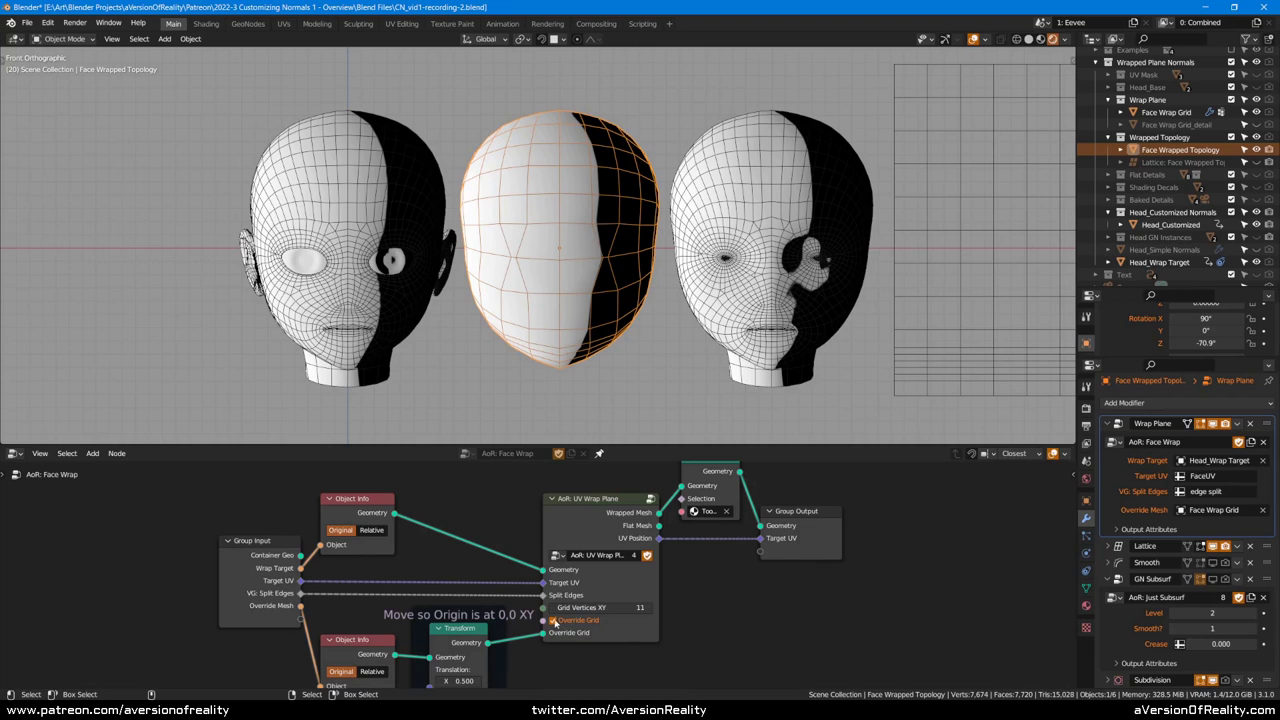
Step: Turn off Override Grid on the AoR: UV Wrap Plane node so Face Wrapped Topology uses a generated grid
left_click(552, 621)
middle_click_drag(718, 268, 676, 270)
middle_click_drag(600, 246, 606, 246)
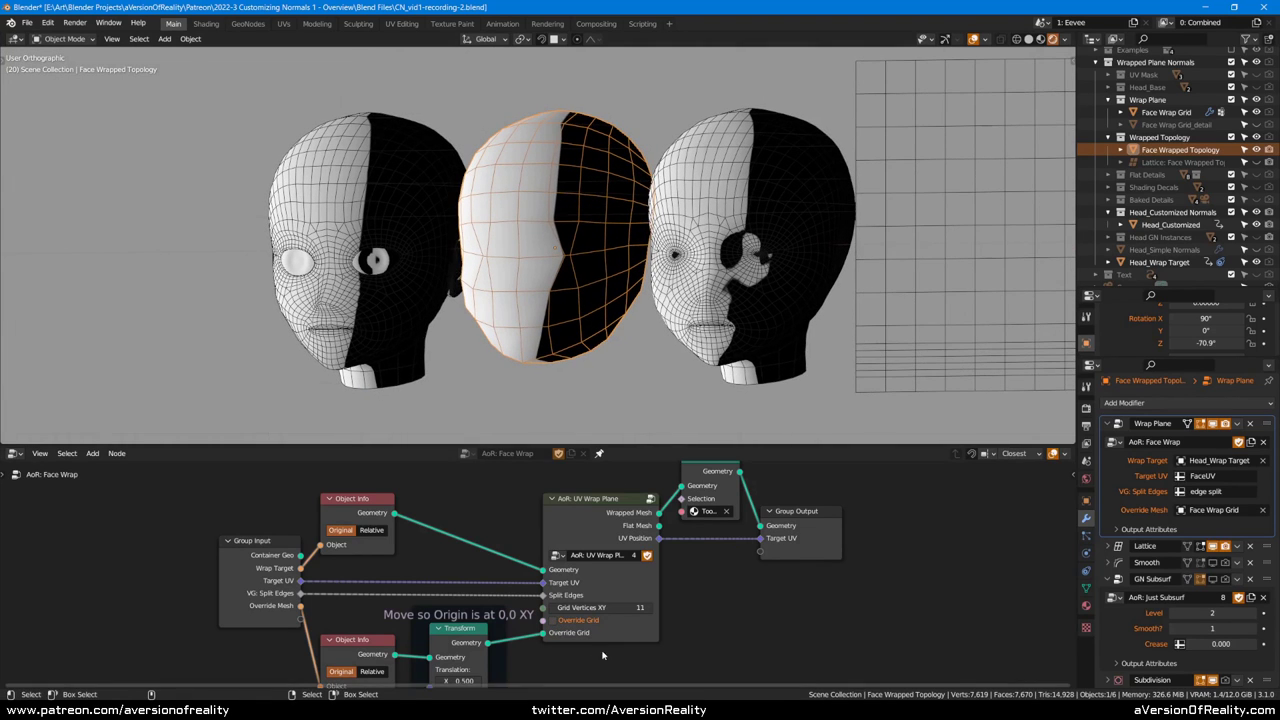
Step: Try raising Grid Vertices XY on the AoR: UV Wrap Plane node gradually to 39
left_click(649, 609)
left_click(649, 609)
left_click(649, 609)
left_click(649, 609)
left_click(649, 609)
left_click(649, 609)
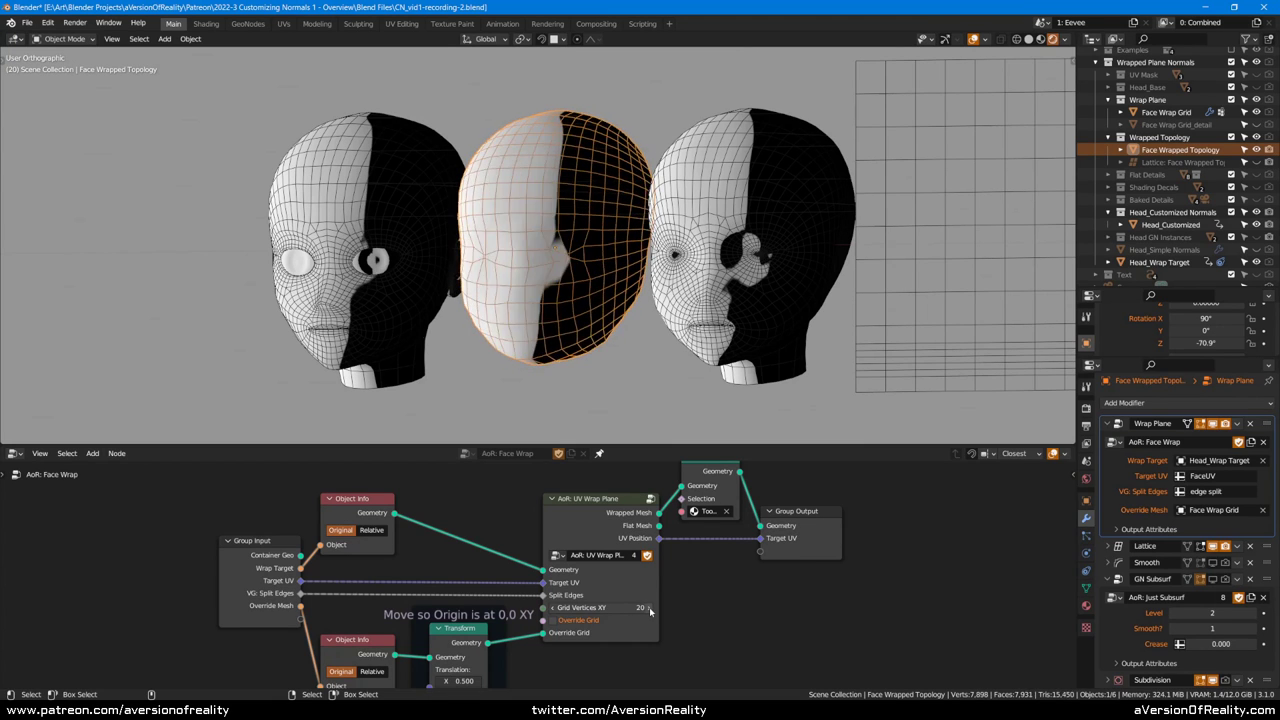
left_click(649, 609)
left_click(649, 609)
scroll(650, 610, "up", 8, "ctrl")
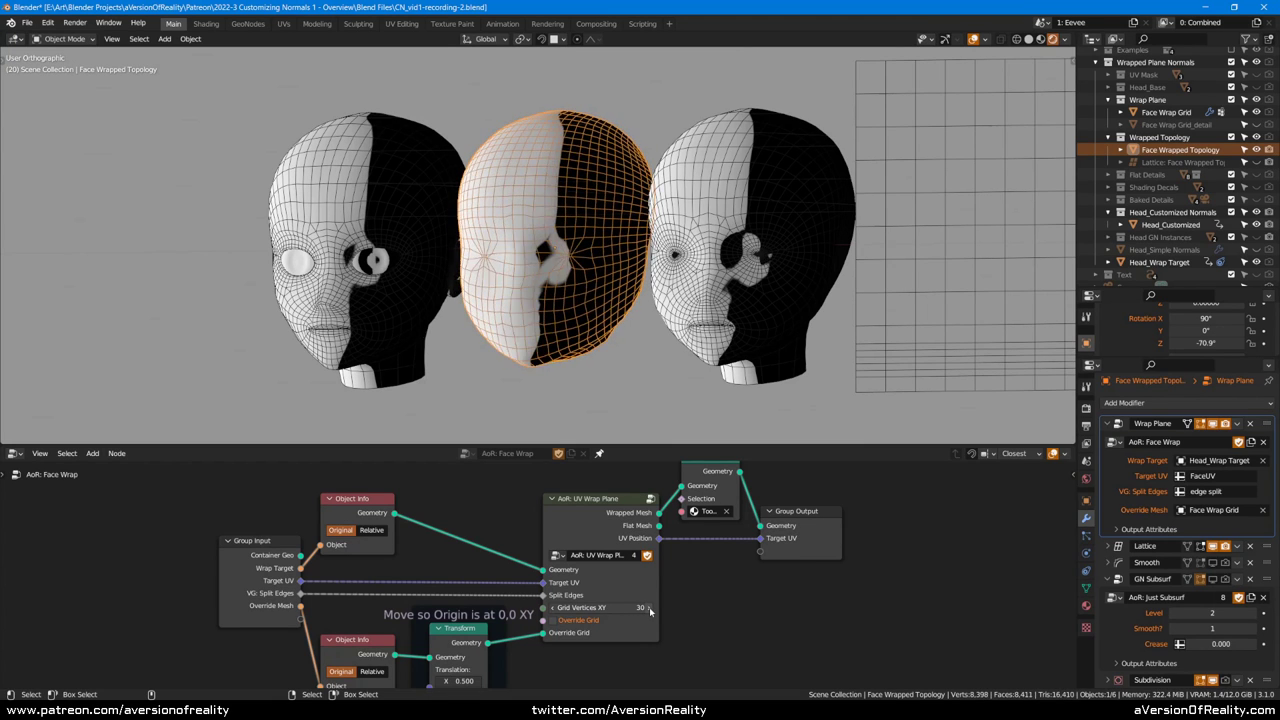
scroll(650, 610, "up", 7, "ctrl")
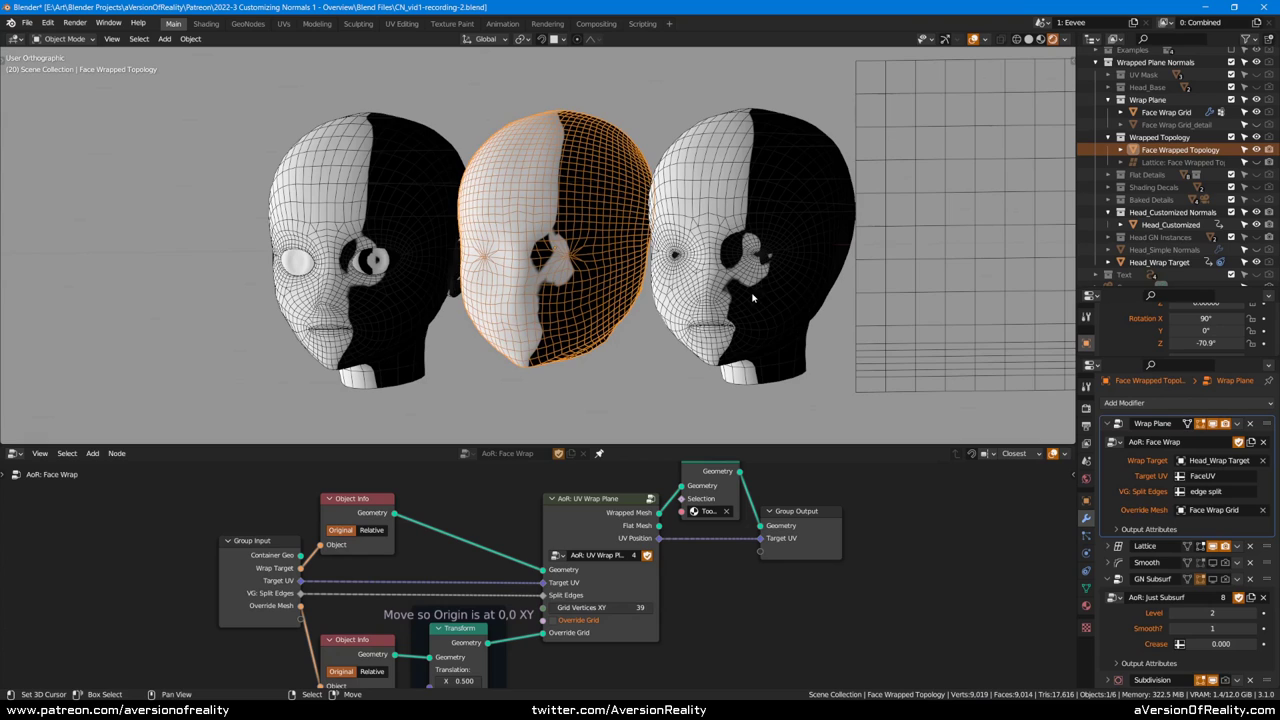
Step: Set Grid Vertices XY on the AoR: UV Wrap Plane node to 11 and check the wrapped plane from the front
left_click(598, 607)
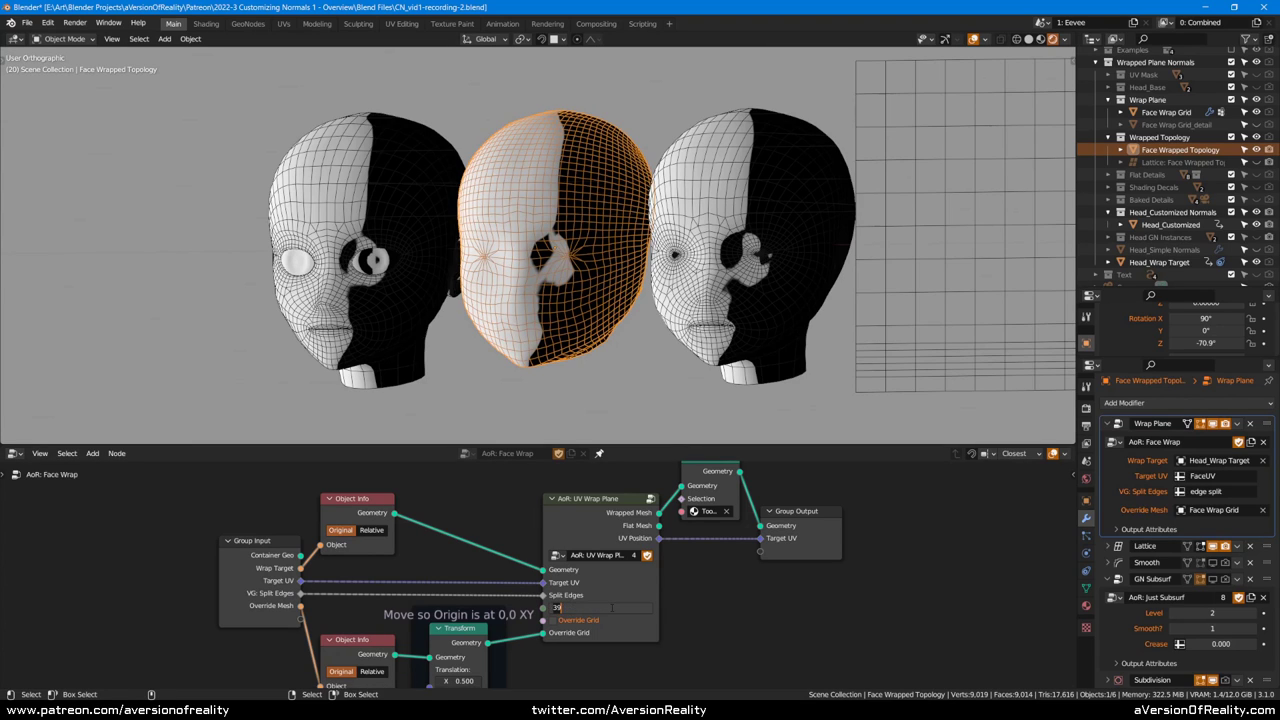
type("11")
key("Return")
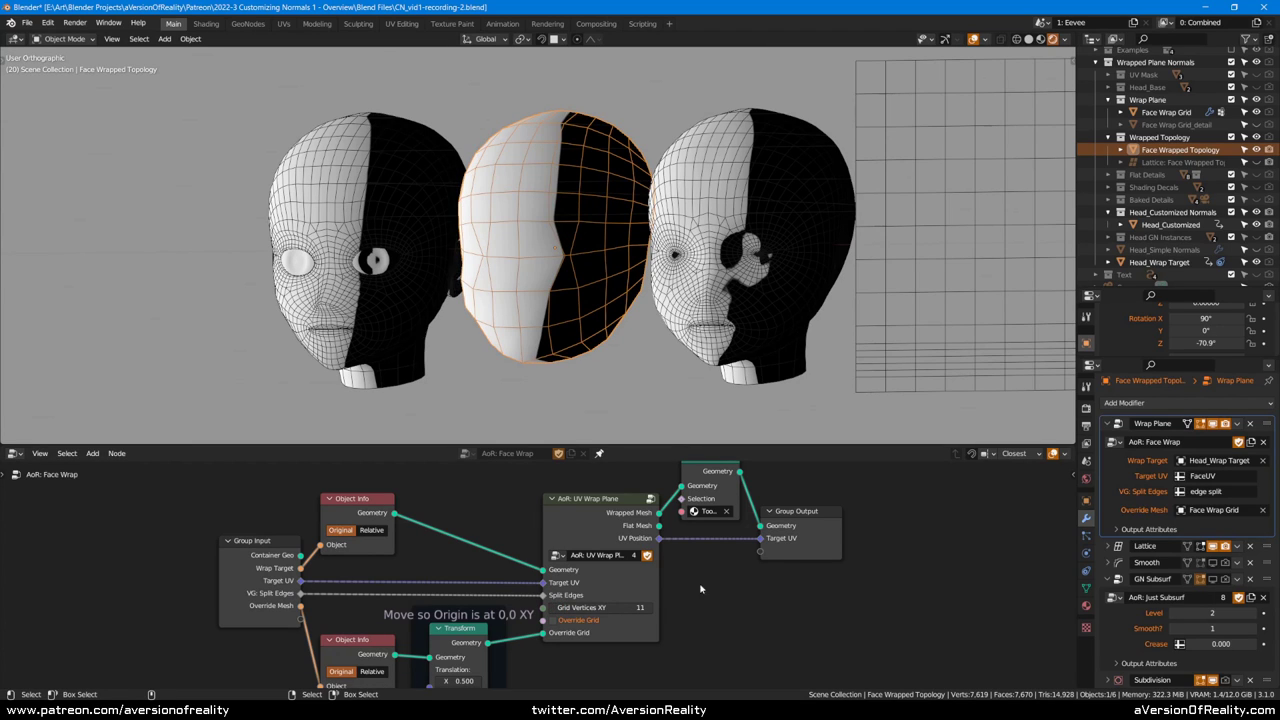
middle_click_drag(570, 330, 594, 326)
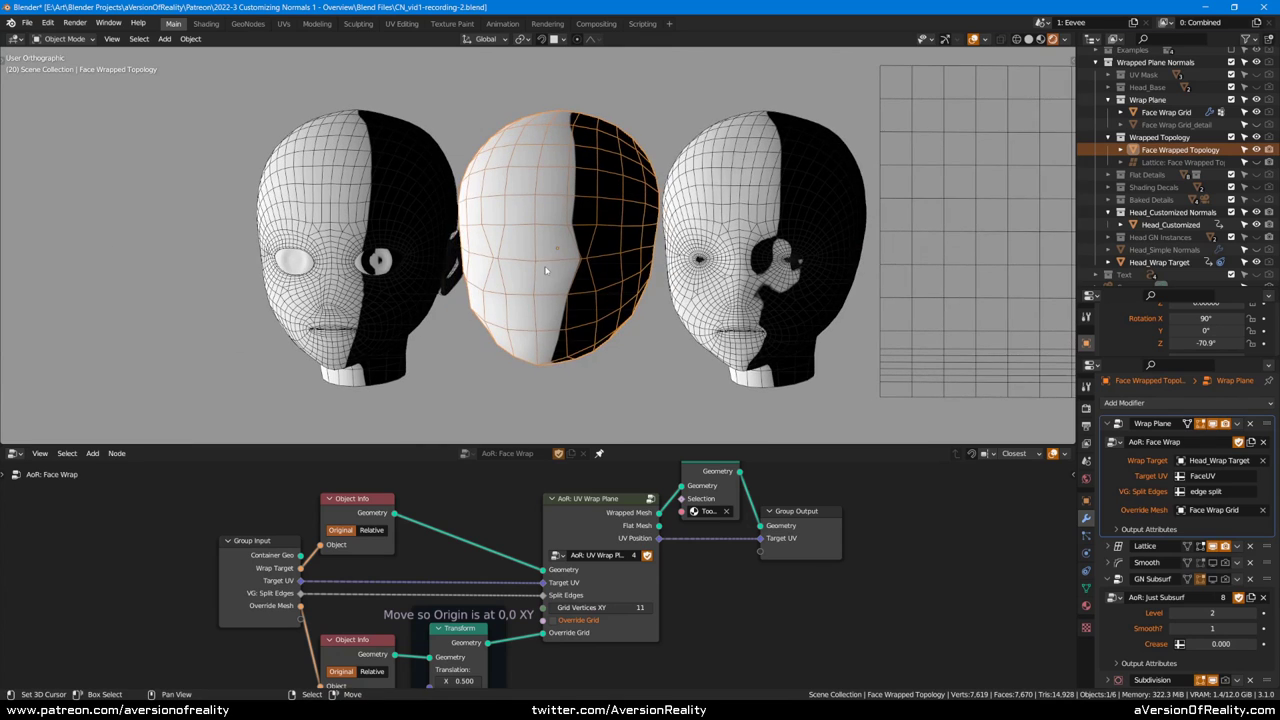
key("KP_1")
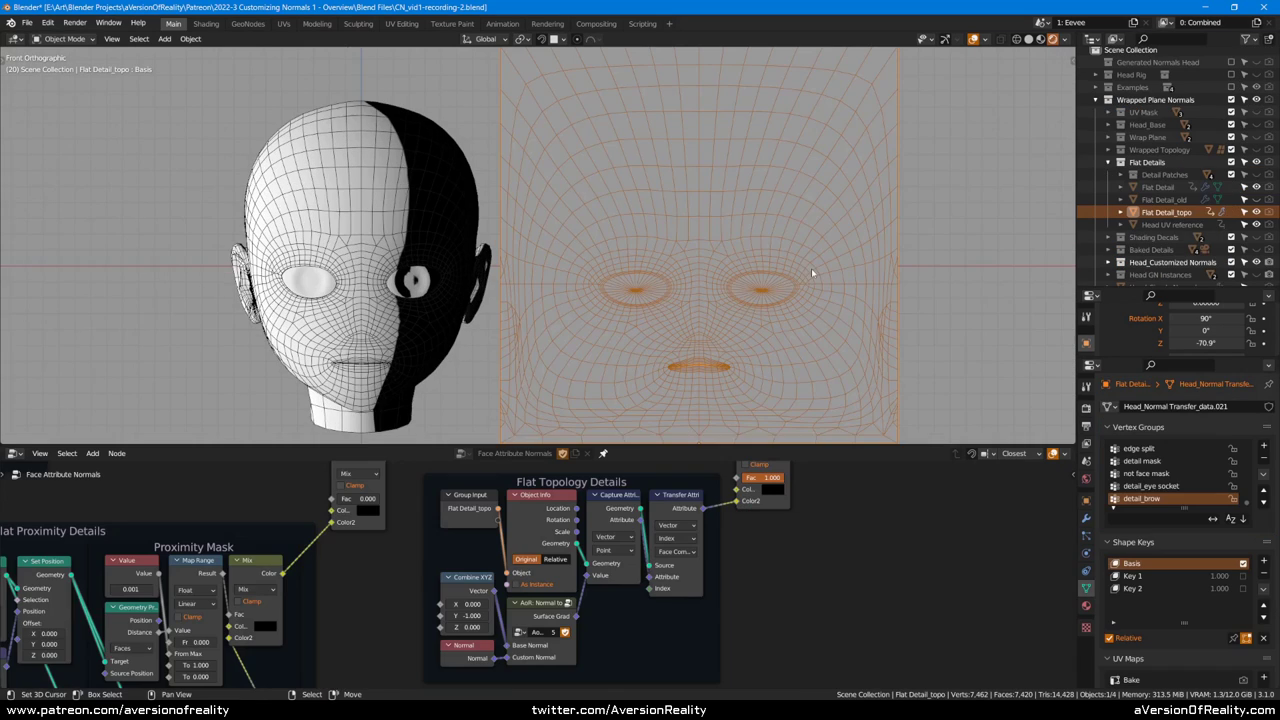
Step: Enable the Key 1 shape key on Flat Detail_topo and check the eye-area shading on the flat mesh and head
scroll(774, 266, "up", 4)
middle_click_drag(749, 248, 761, 242, "shift")
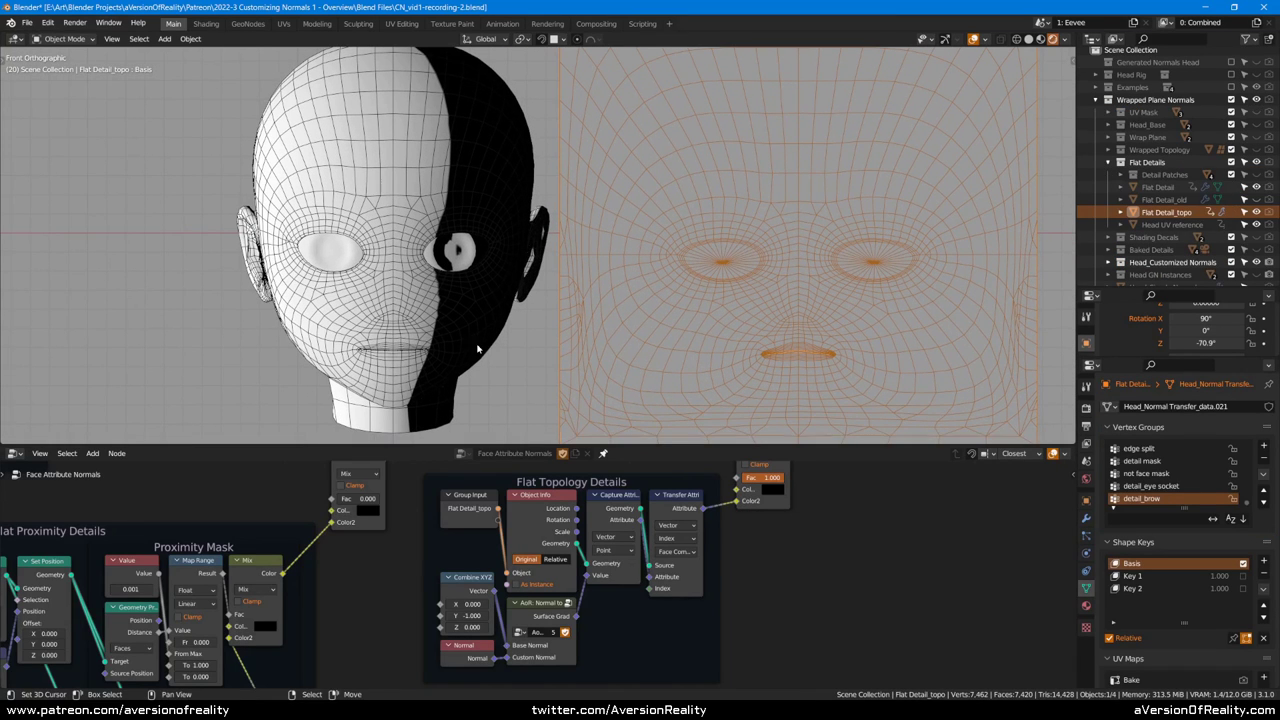
middle_click_drag(845, 245, 874, 265)
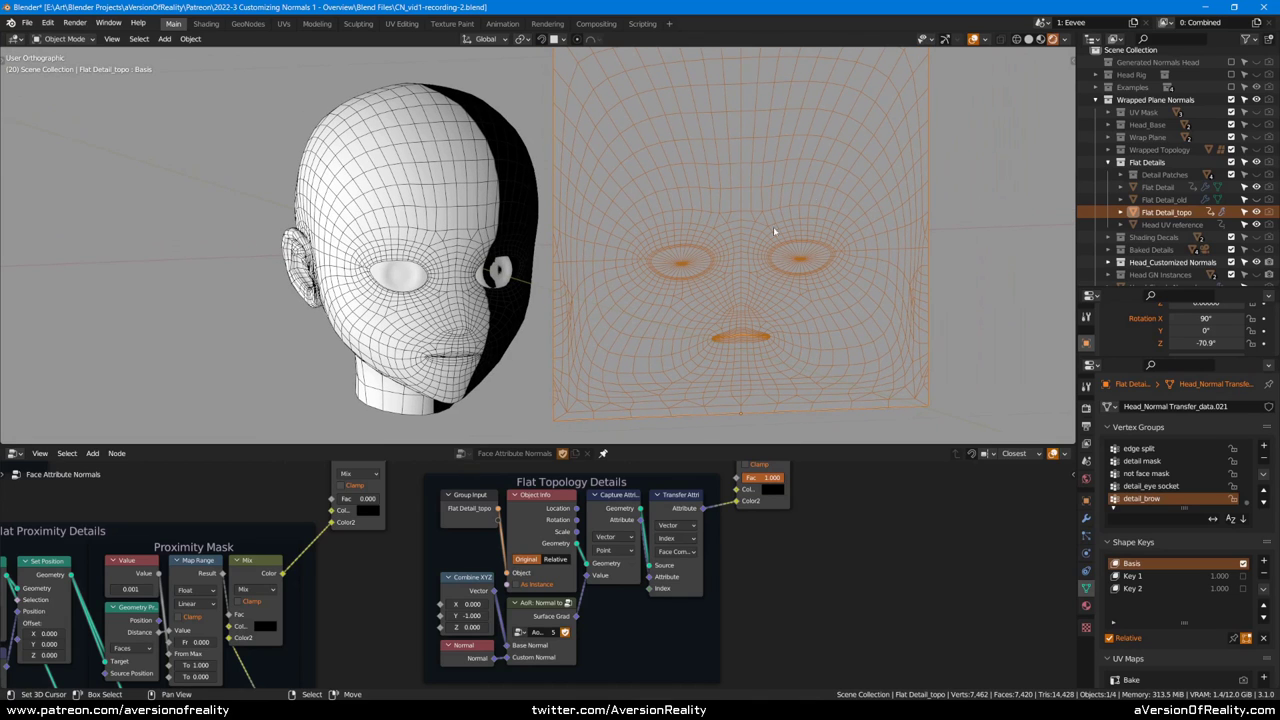
middle_click_drag(737, 200, 743, 213)
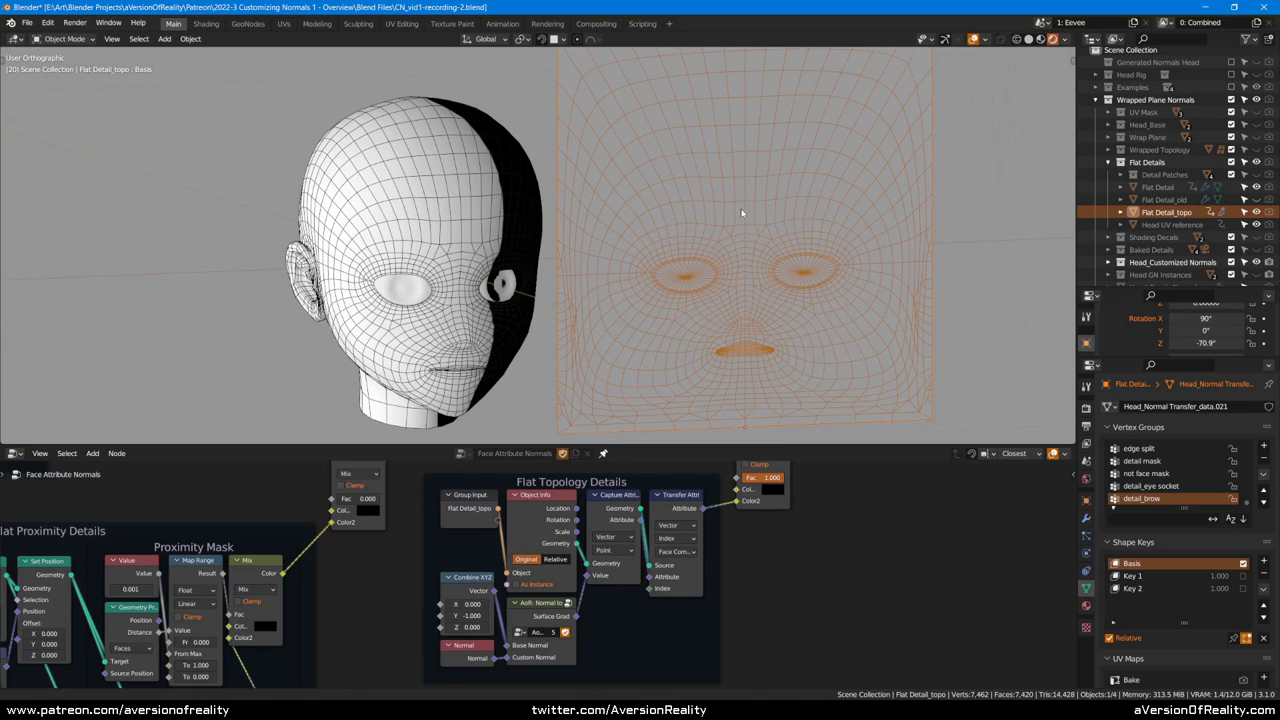
left_click(1243, 576)
scroll(873, 296, "up", 3)
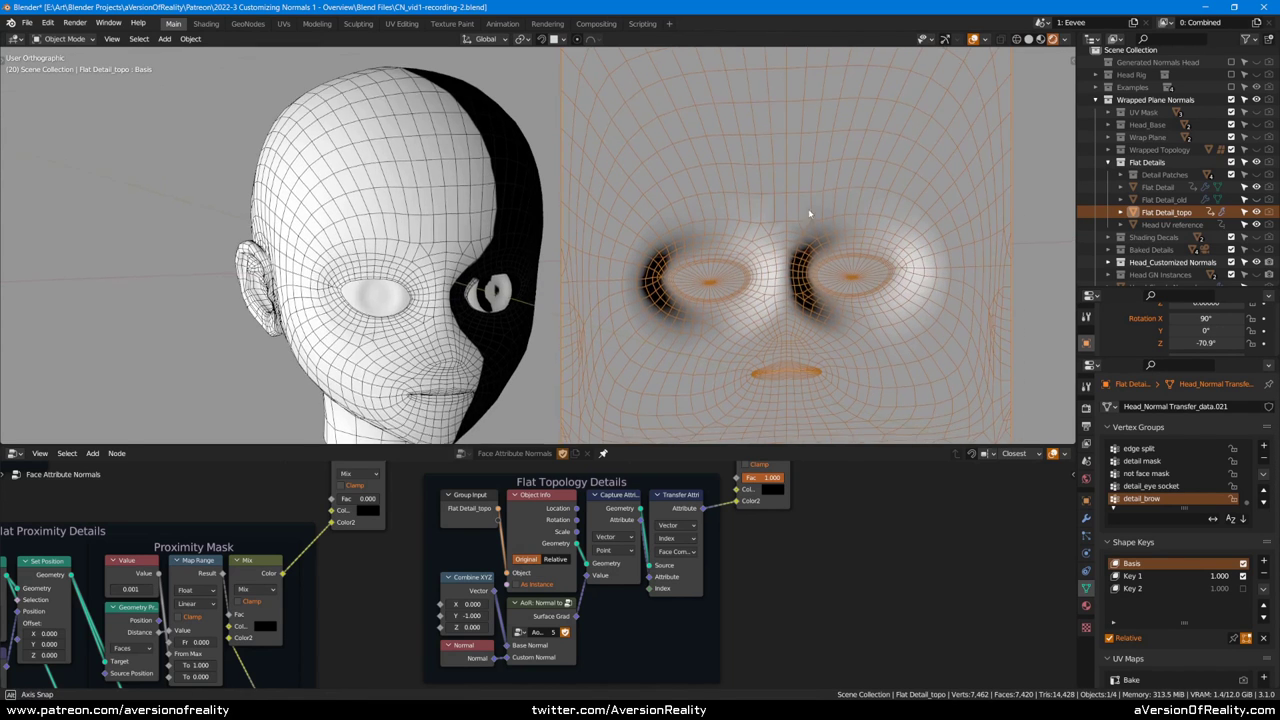
middle_click_drag(857, 318, 858, 272)
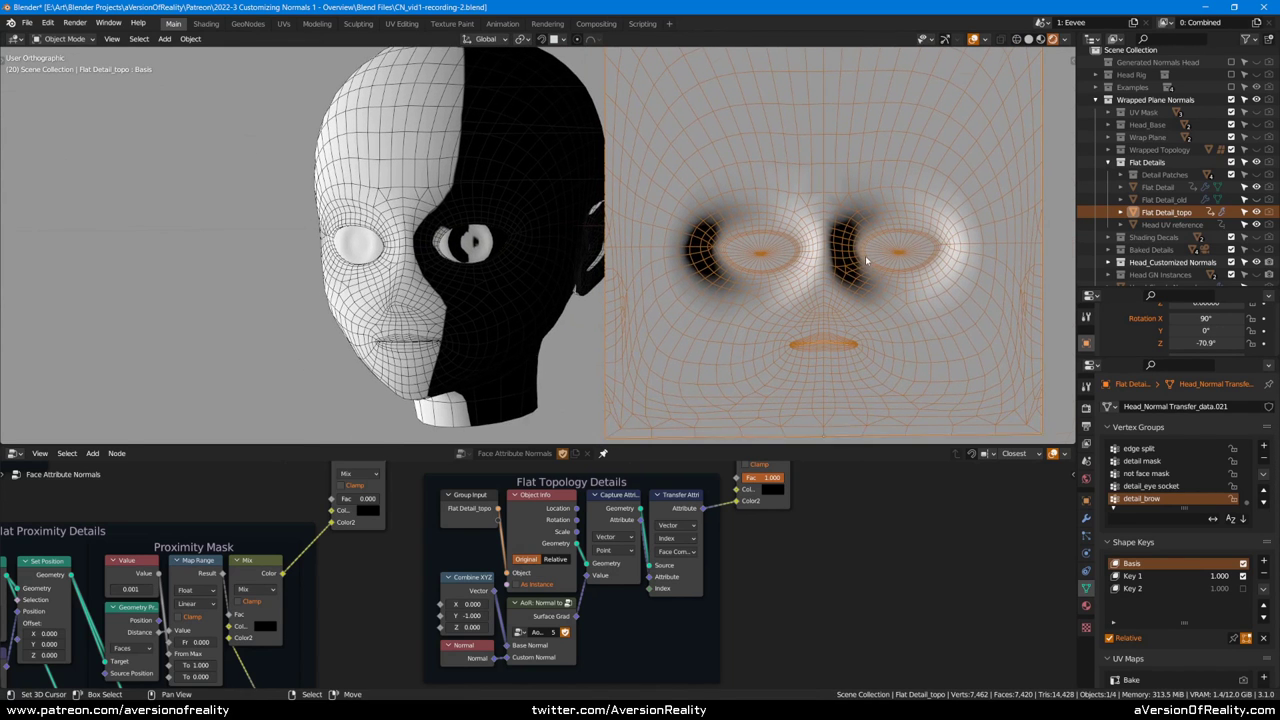
scroll(866, 260, "up", 2)
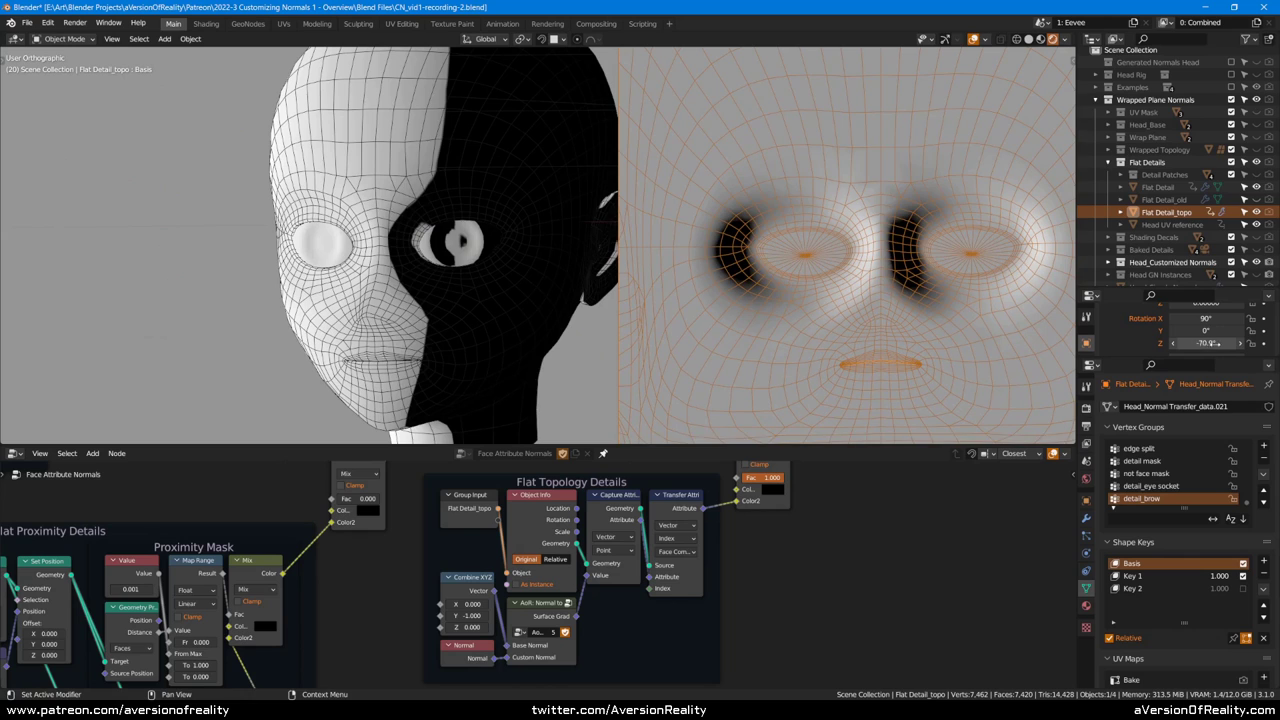
Step: Set the light's Z rotation to -70.1° and check the eye socket shading on the head from several angles
left_click_drag(1212, 343, 1206, 343)
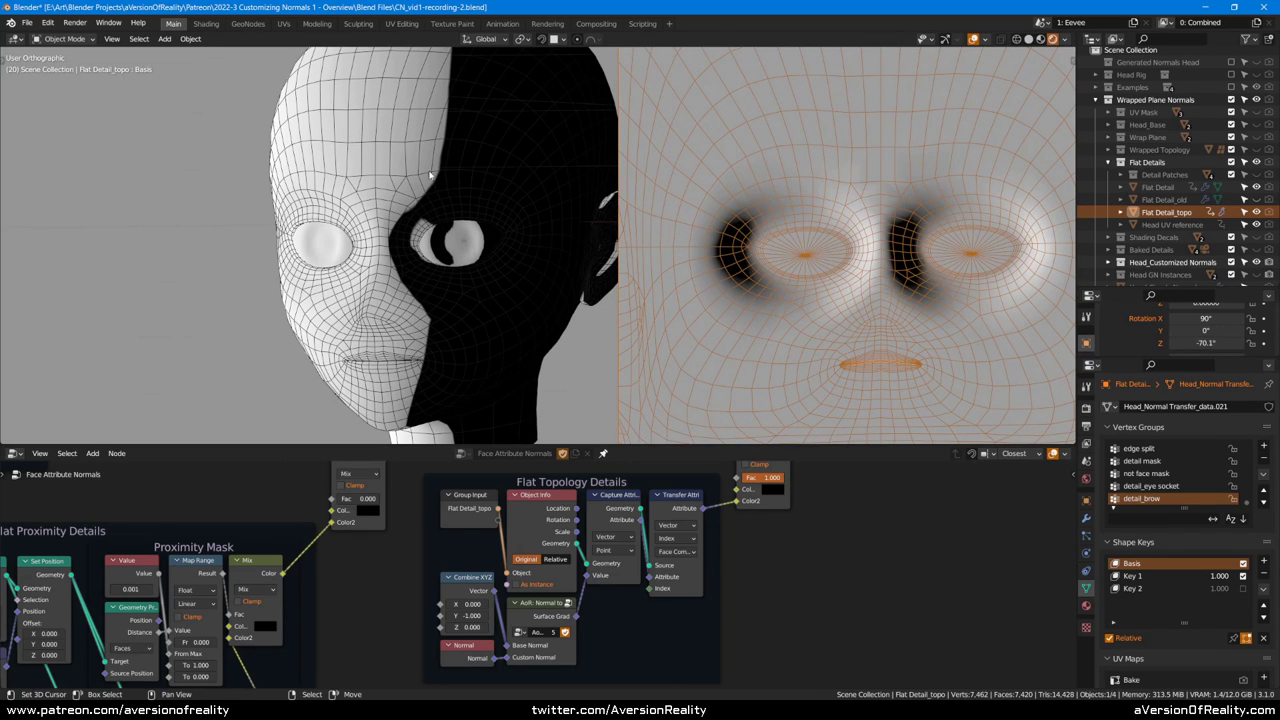
scroll(577, 189, "up", 4)
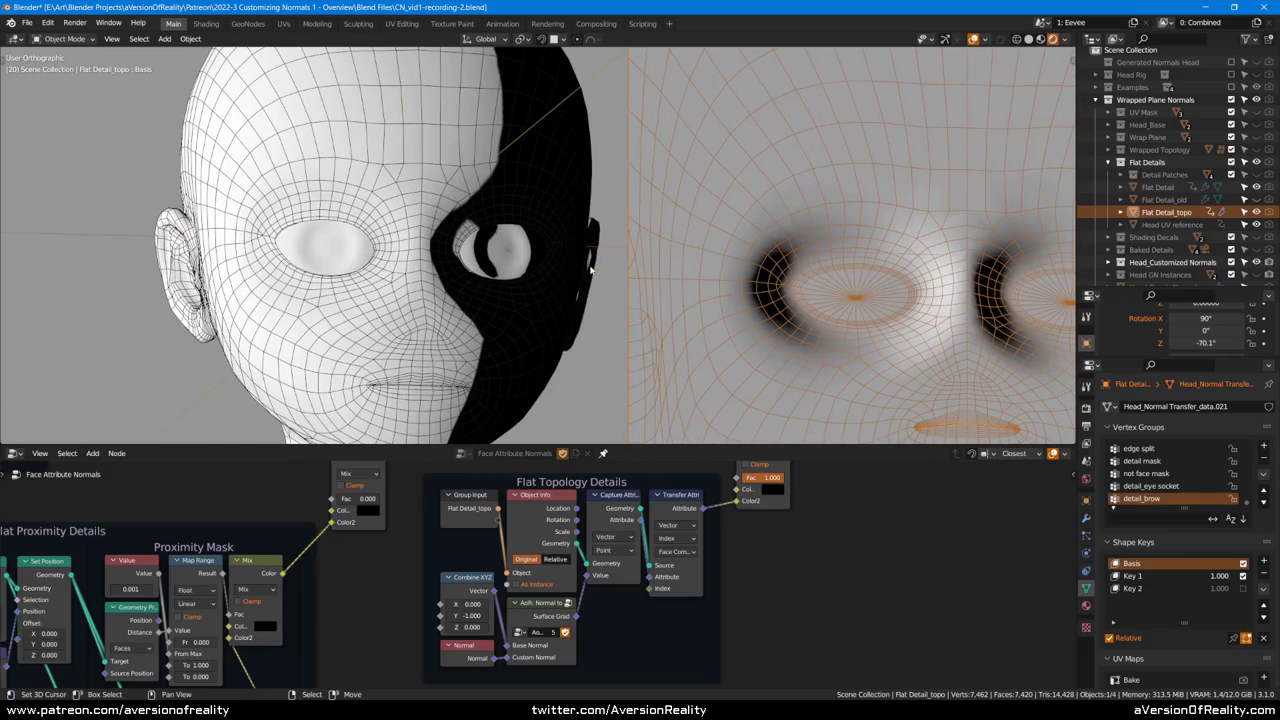
scroll(466, 227, "up", 4)
middle_click_drag(466, 227, 500, 248)
scroll(454, 255, "down", 3)
scroll(454, 255, "down", 1)
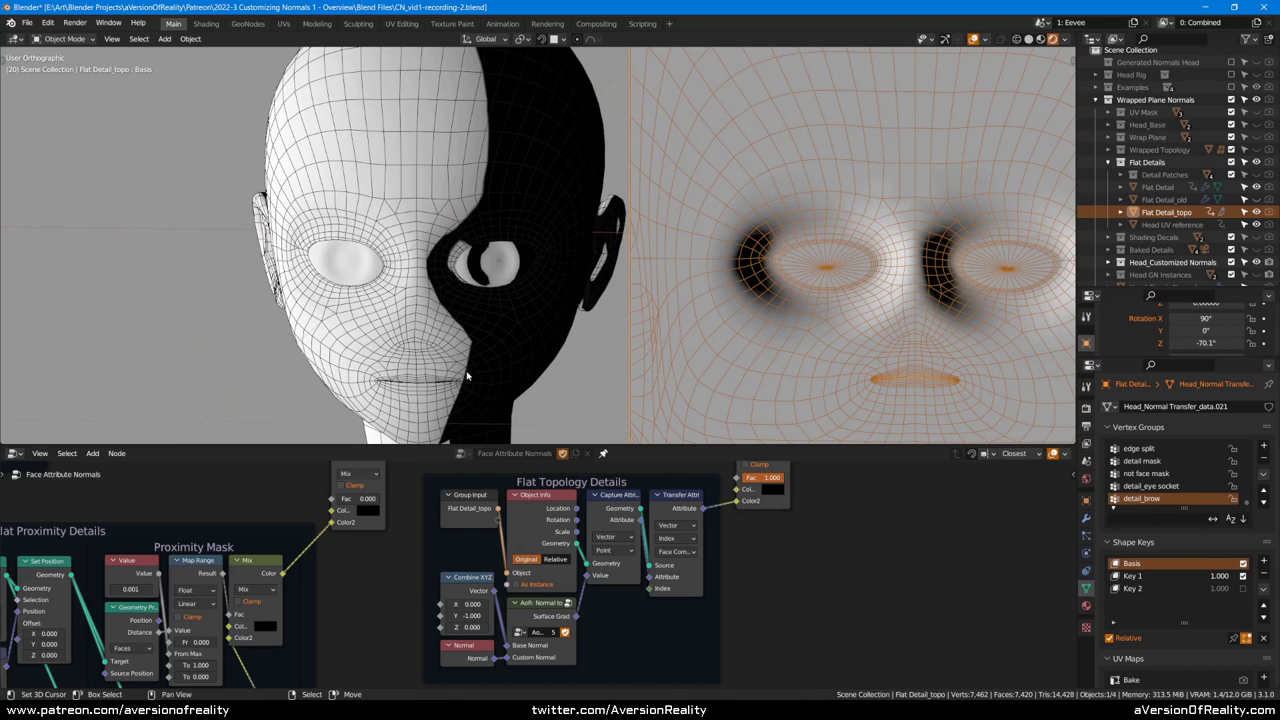
middle_click_drag(416, 197, 568, 172)
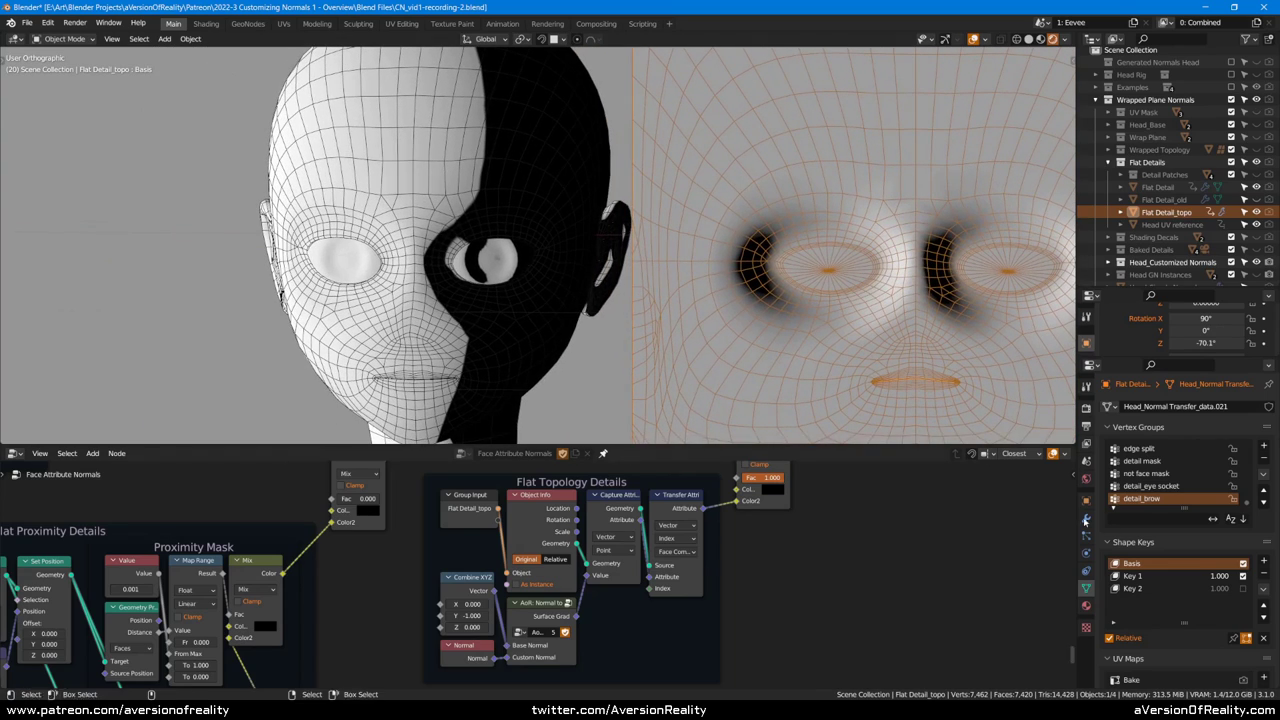
Step: Disable the Key 1 shape key on Flat Detail_topo and enable Key 2 for the nose detail
left_click(1243, 576)
left_click(1243, 577)
left_click(1243, 590)
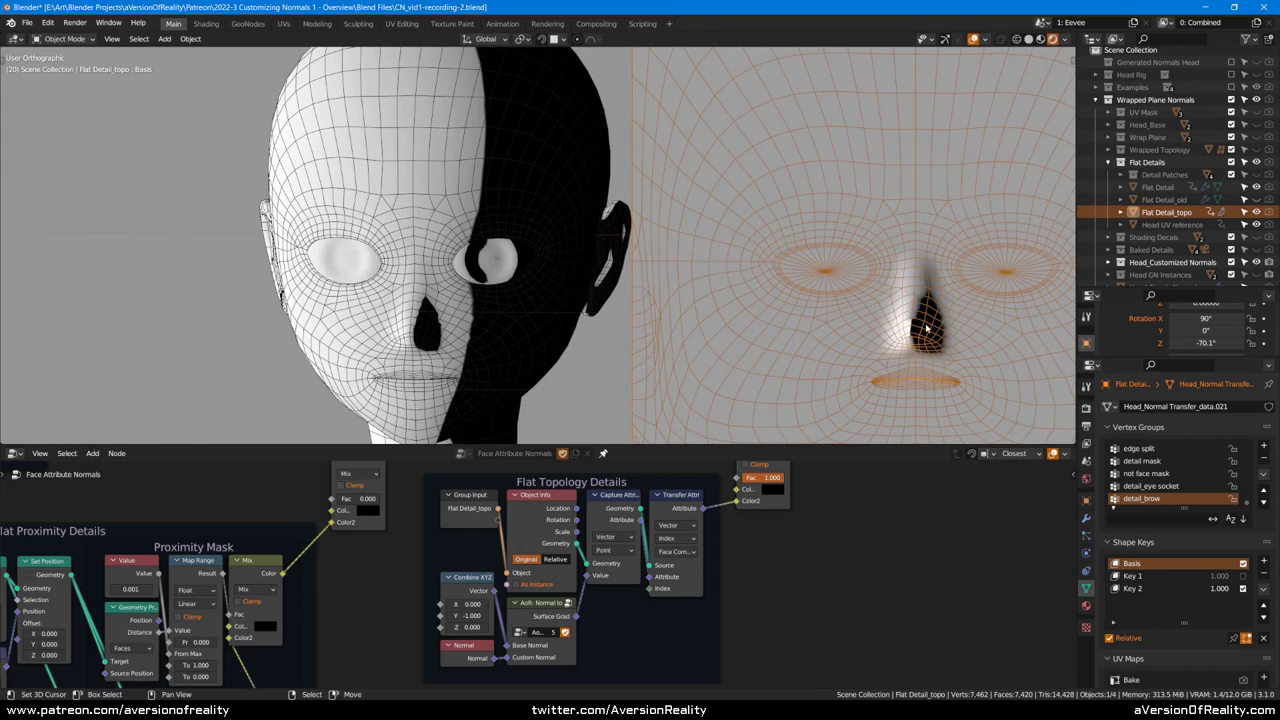
middle_click_drag(900, 320, 942, 326)
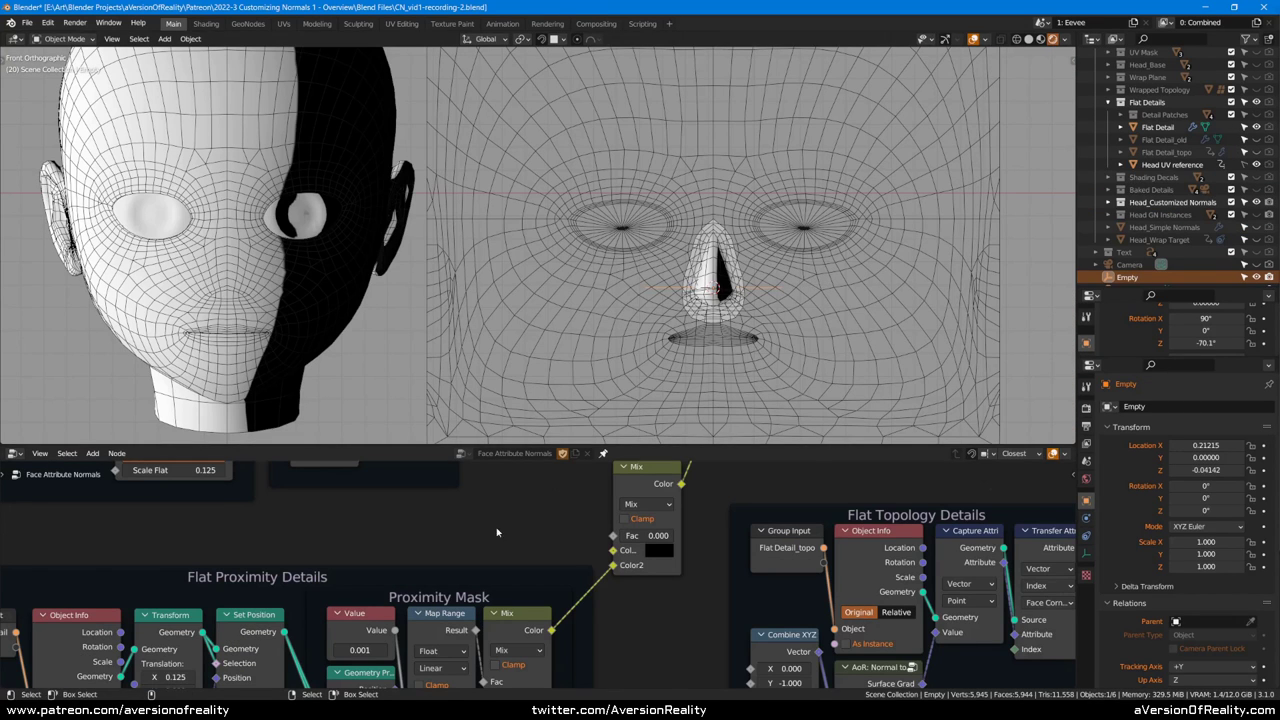
Step: Set the factor of the Mix node fed by the Proximity Mask to 1.000 and inspect the flat nose detail
left_click_drag(624, 536, 690, 537)
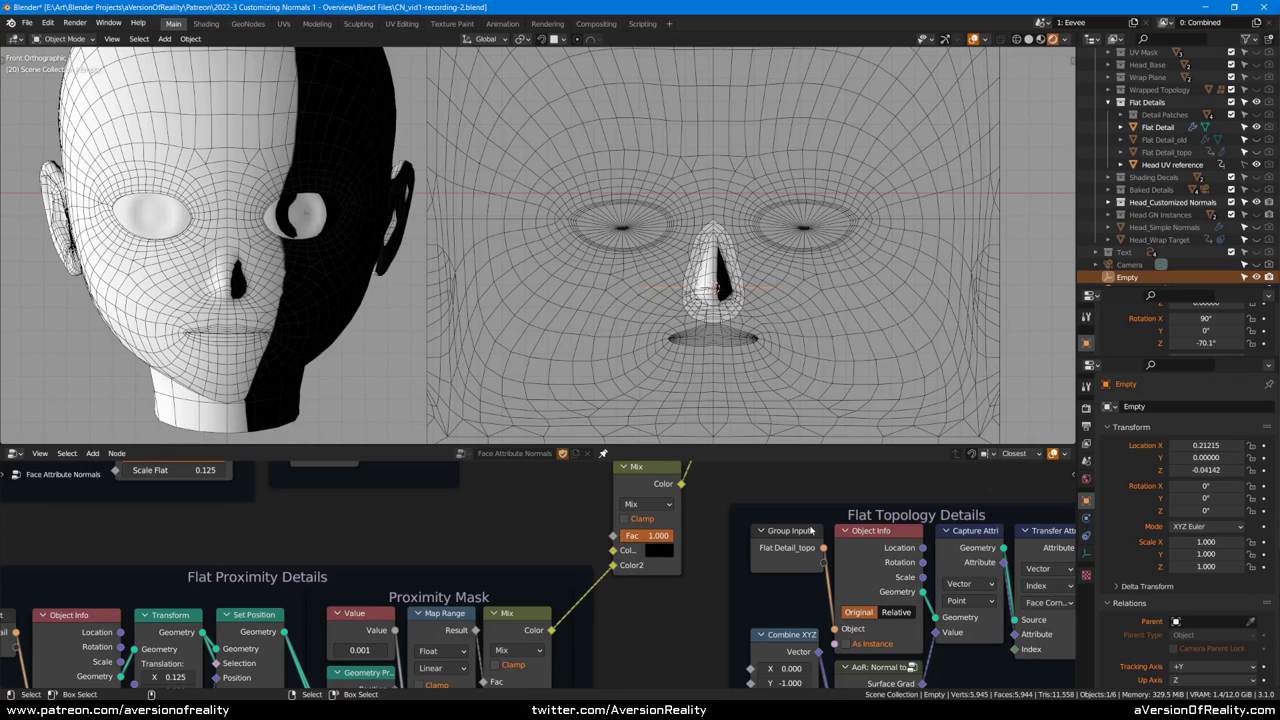
scroll(849, 240, "up", 5)
middle_click_drag(969, 308, 873, 295, "shift")
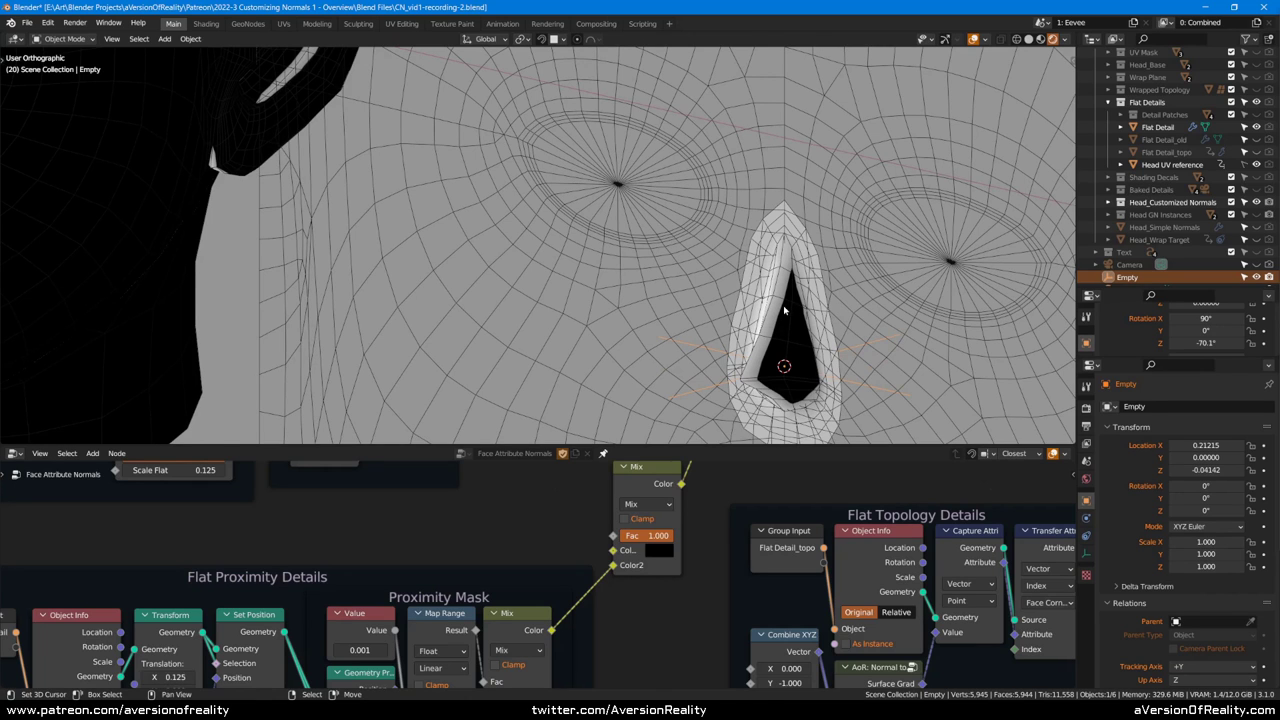
key("KP_1")
scroll(823, 281, "down", 4)
middle_click_drag(786, 304, 856, 288, "shift")
scroll(237, 247, "up", 1)
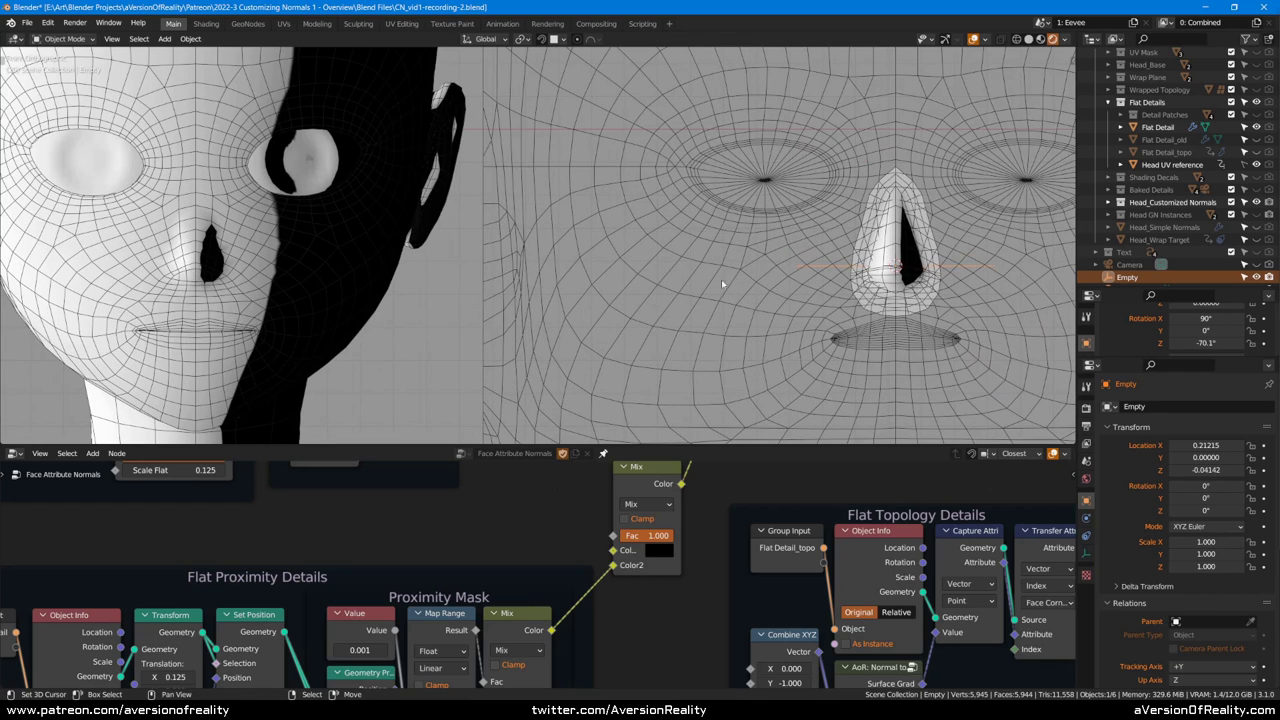
Step: Try moving the Empty with the flat nose detail, and check the nose shadow on the head up close
scroll(812, 217, "down", 1)
key("g")
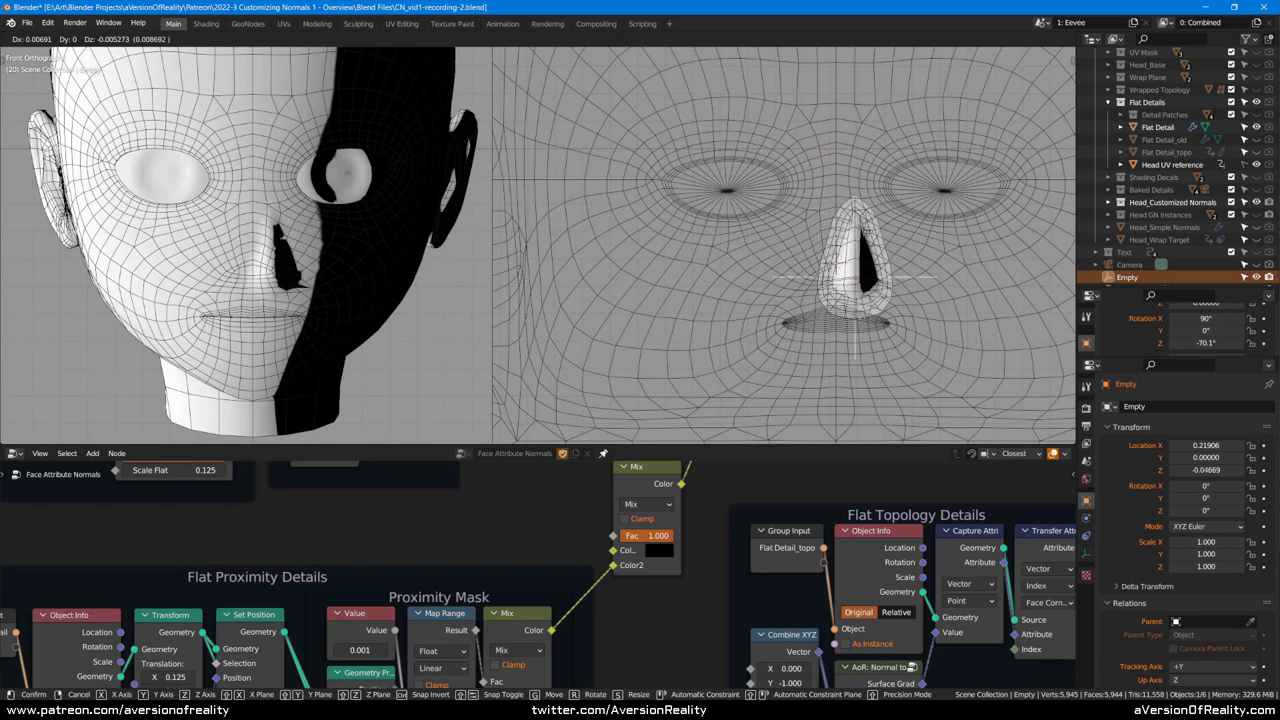
left_click(837, 263)
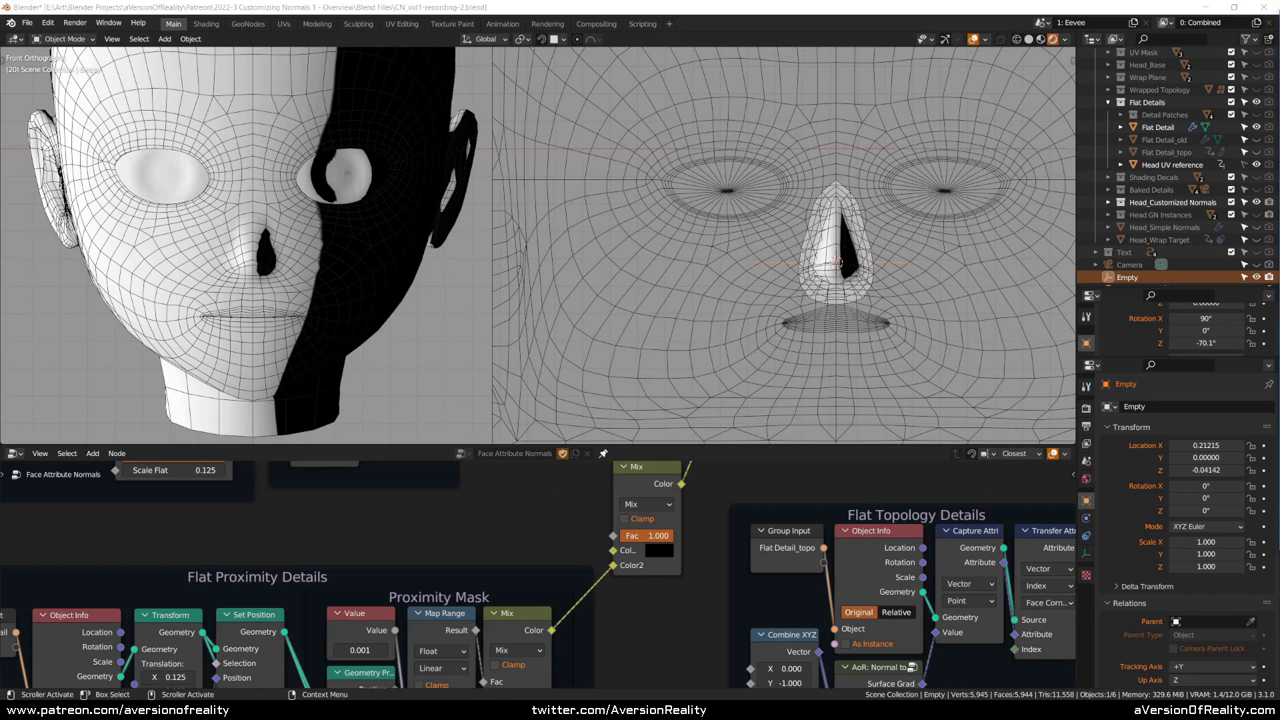
scroll(254, 243, "up", 3)
middle_click_drag(117, 203, 543, 225, "shift")
scroll(481, 219, "up", 4)
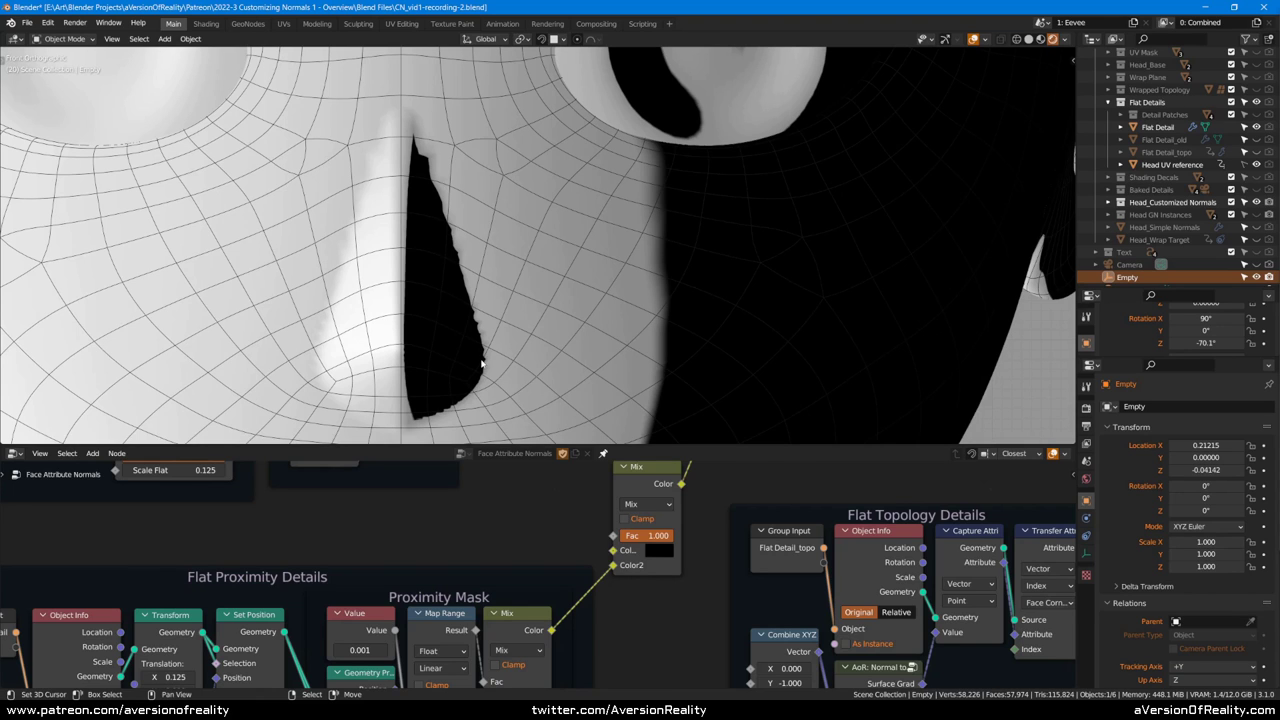
scroll(497, 328, "down", 8)
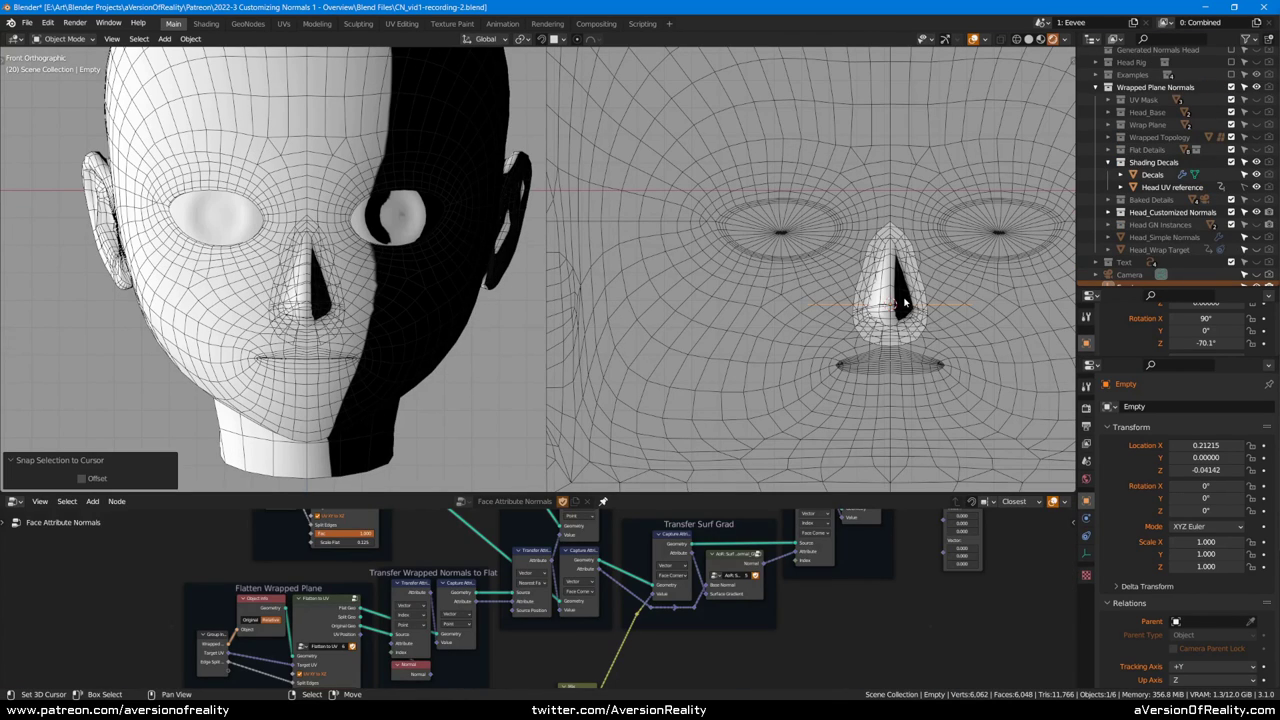
Step: Inspect the nose shading decal on the flat face and head, and try moving its Empty across the flat face
scroll(968, 300, "up", 4)
middle_click_drag(990, 264, 862, 266, "shift")
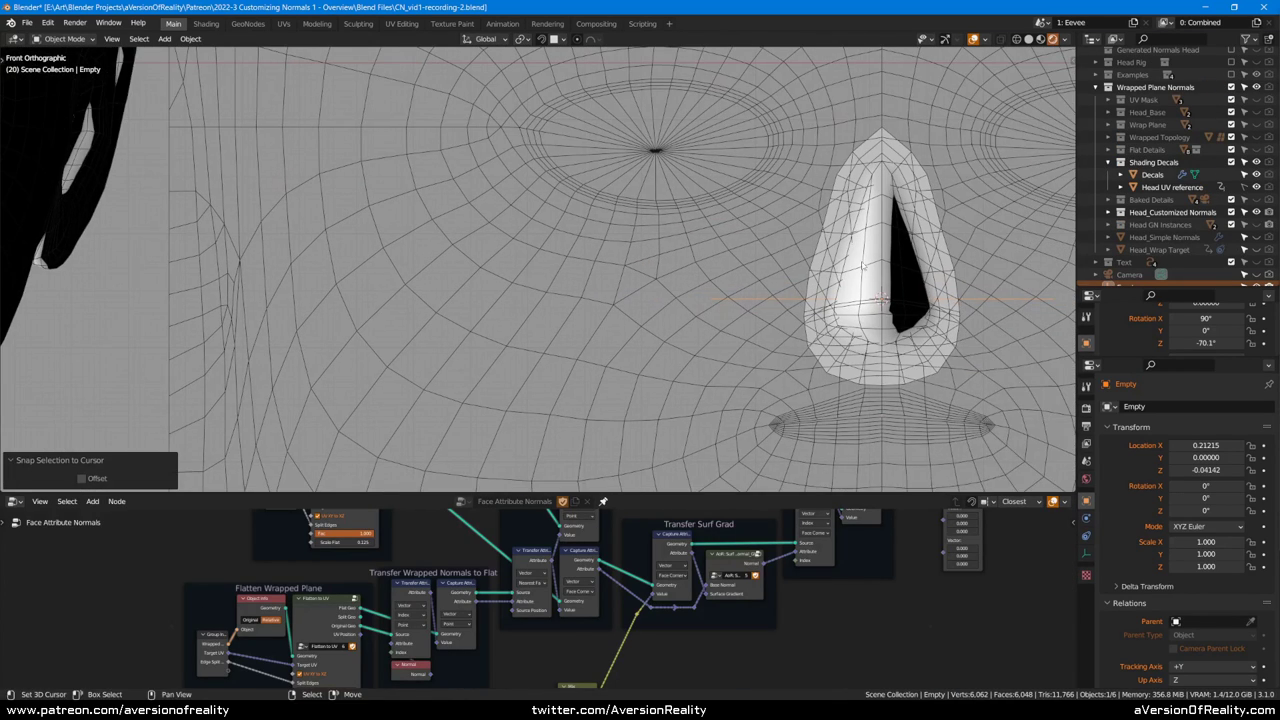
middle_click_drag(315, 302, 620, 256, "shift")
middle_click_drag(280, 210, 768, 236, "shift")
middle_click_drag(400, 155, 641, 136)
scroll(972, 207, "up", 2)
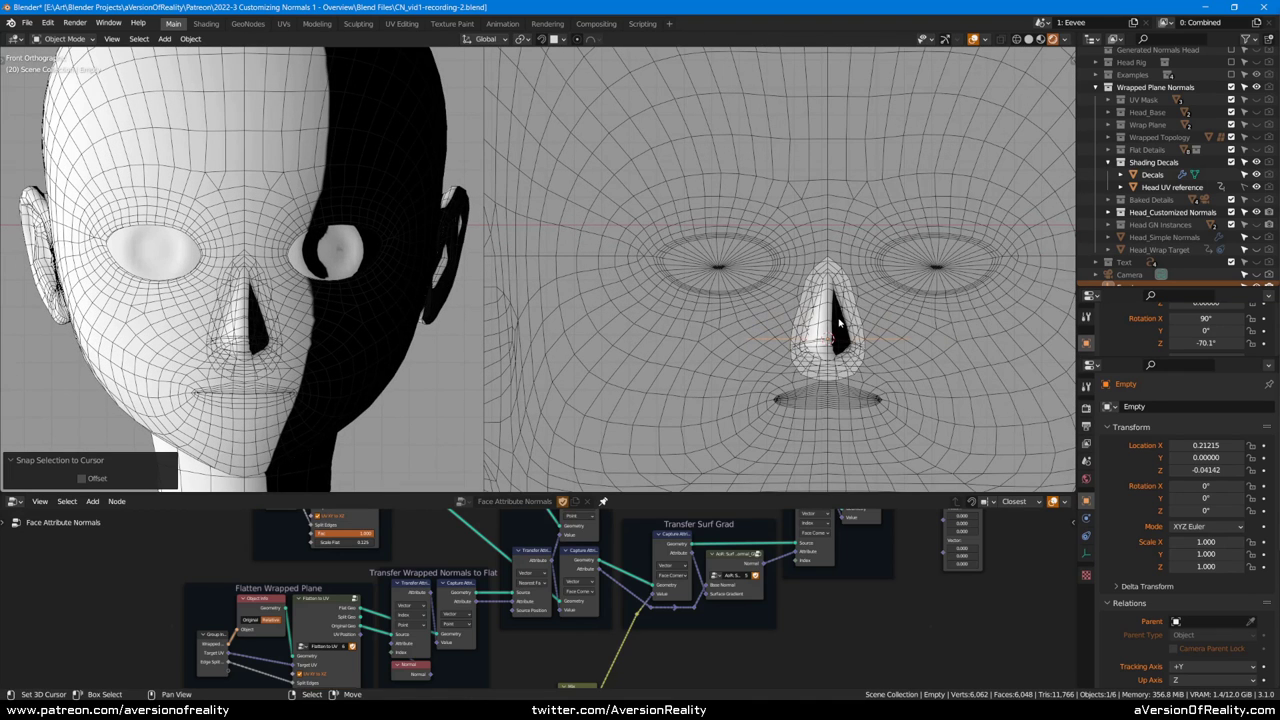
key("g")
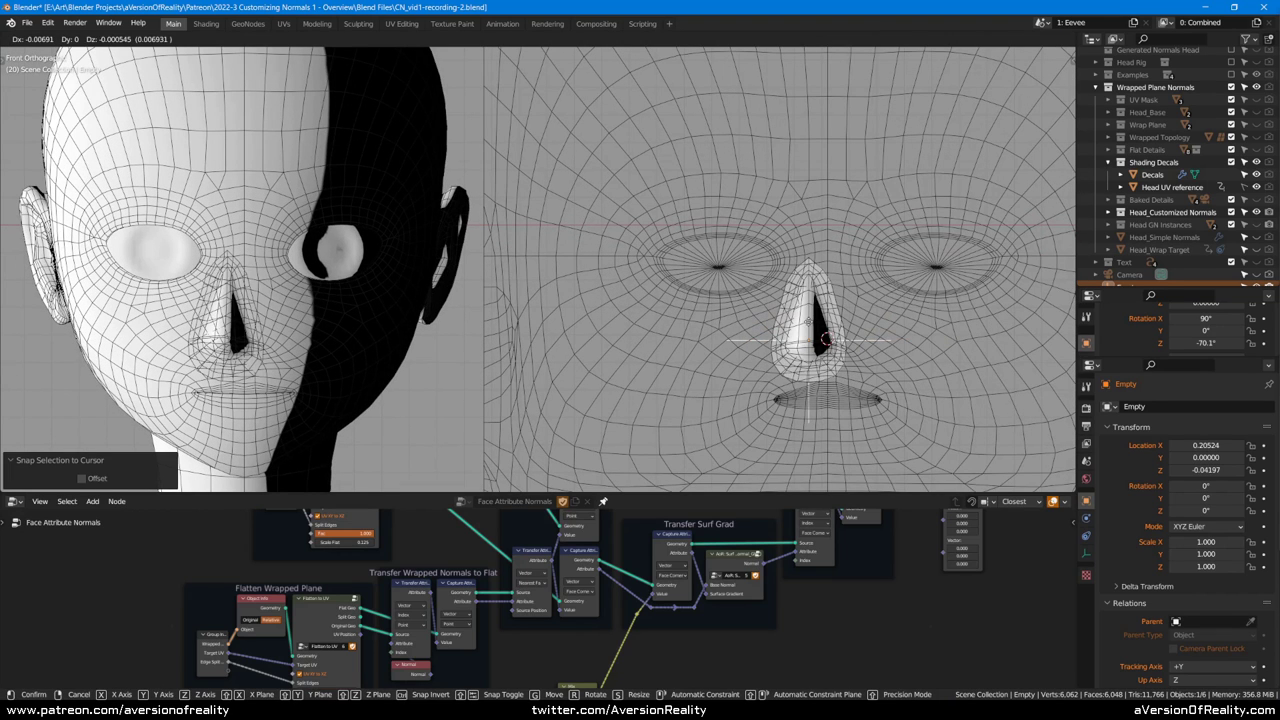
mouse_move(843, 266)
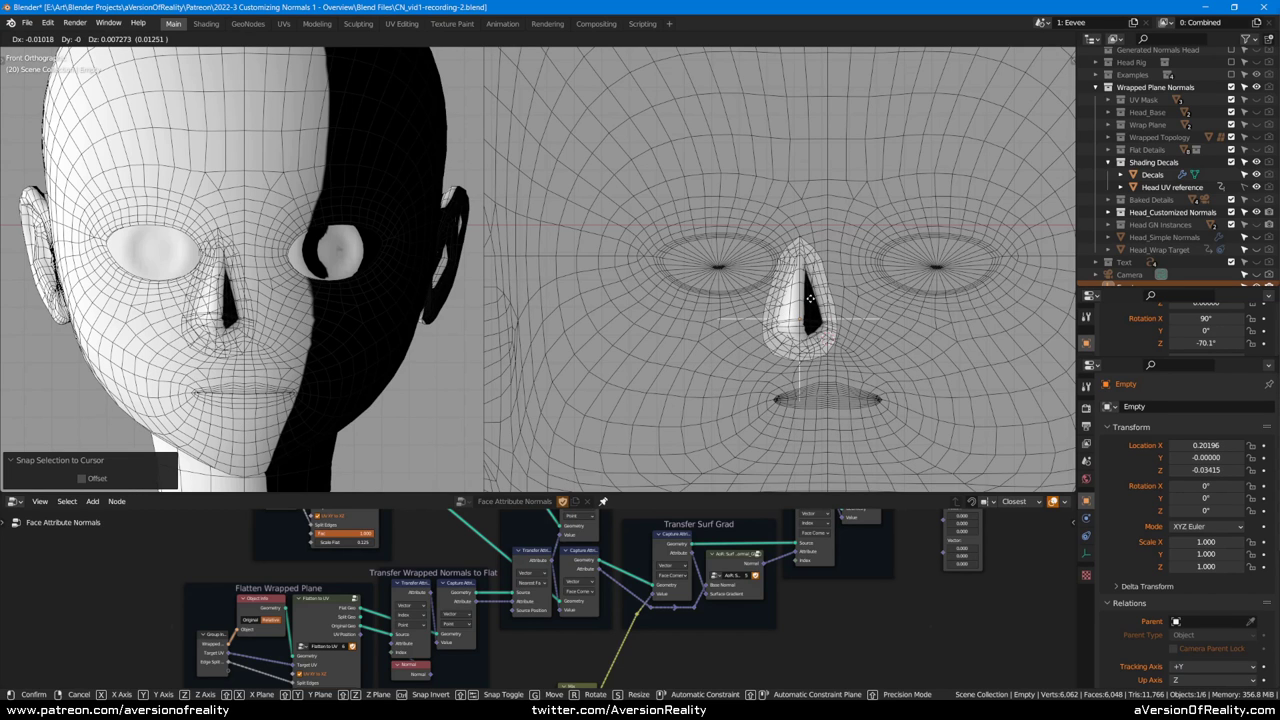
left_click(812, 302)
scroll(760, 298, "down", 2)
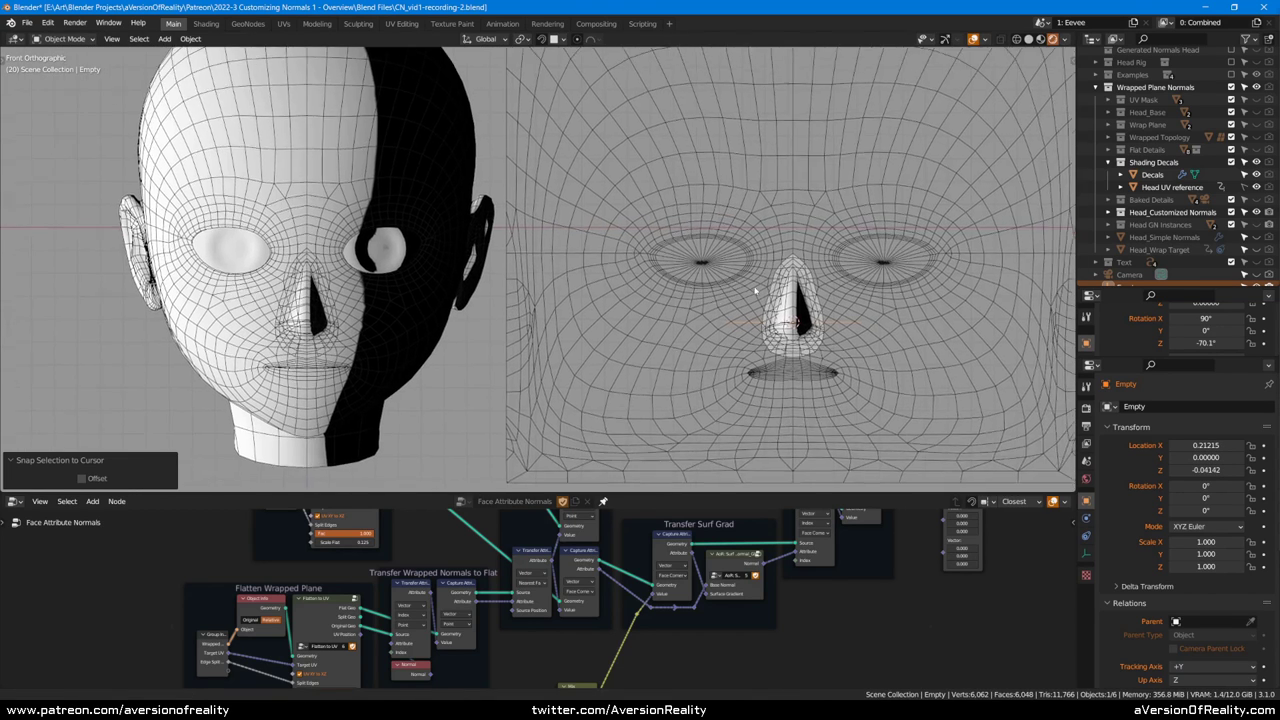
middle_click_drag(809, 275, 848, 283)
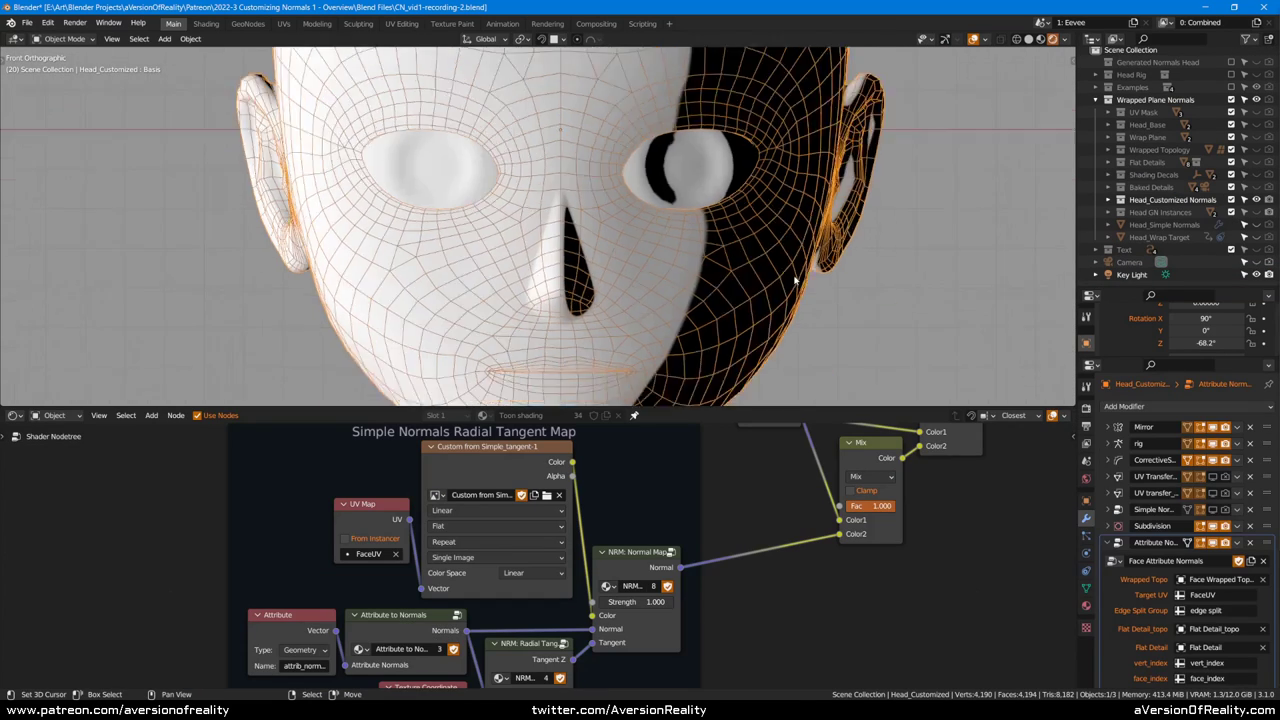
Step: Preview the color output of the Custom from Simple_tangent-1 image texture node on Head_Customized
middle_click_drag(800, 290, 786, 206)
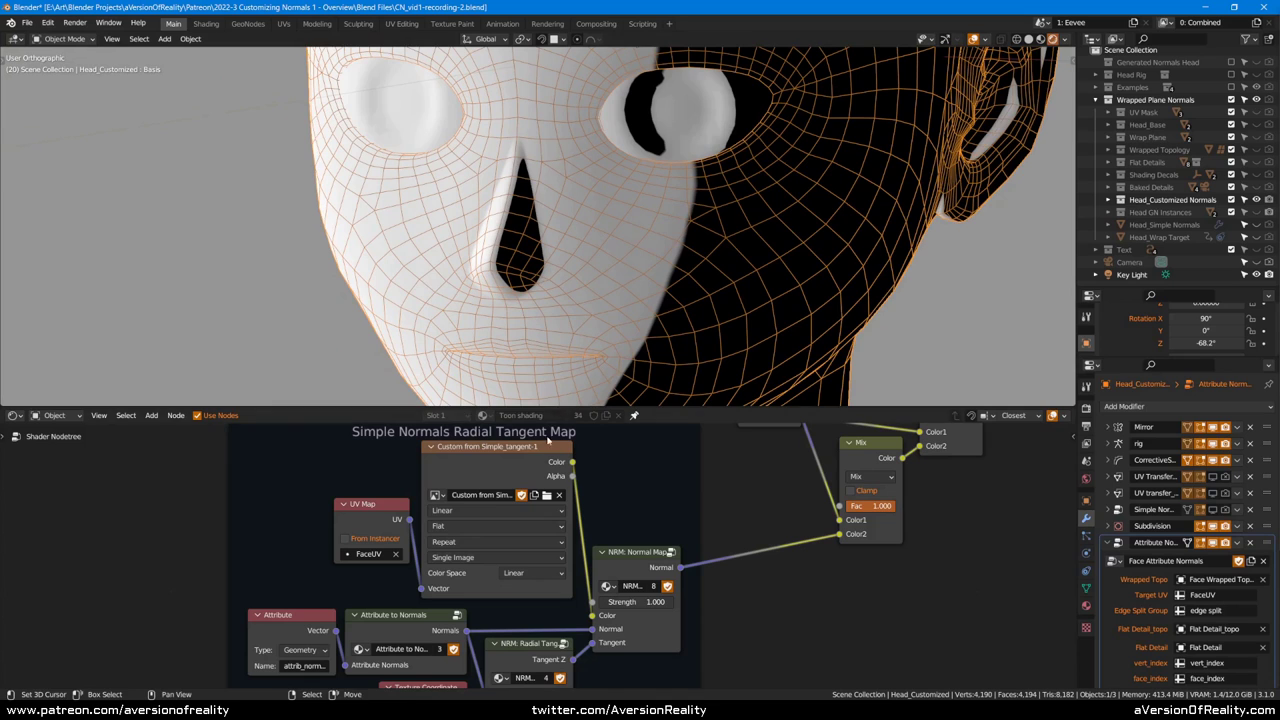
left_click(532, 457, "ctrl+shift")
scroll(682, 244, "up", 6)
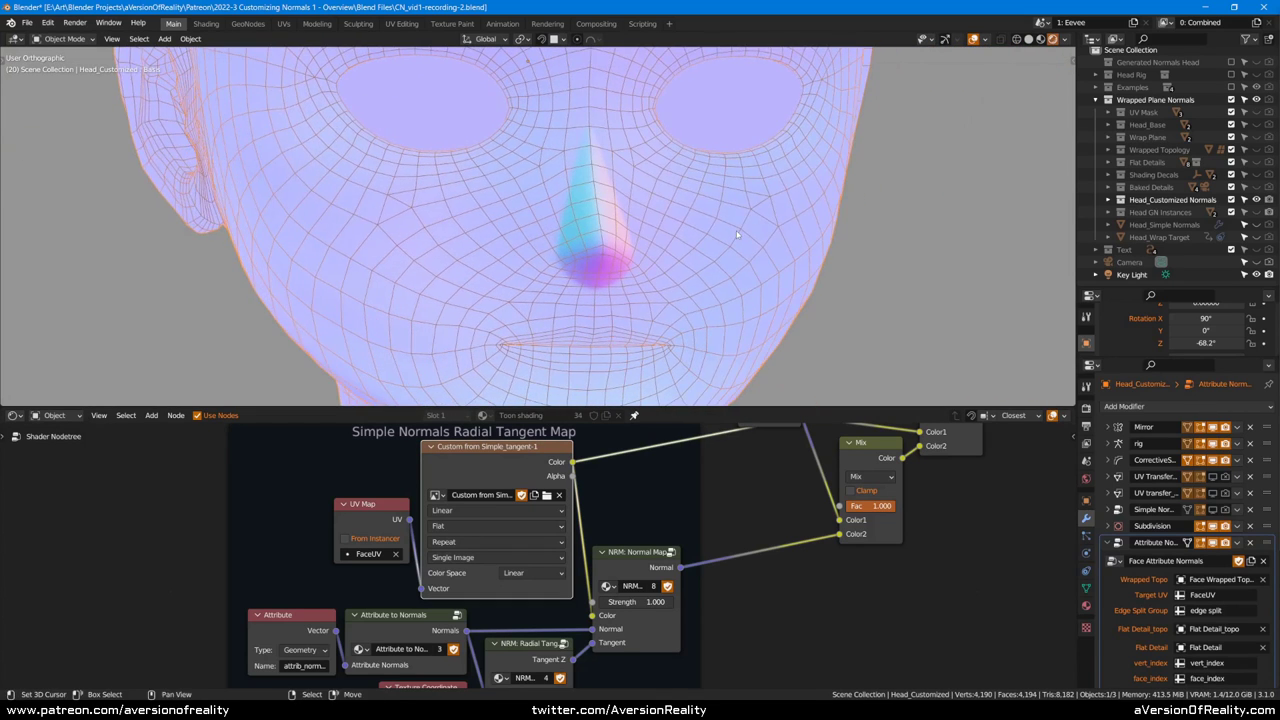
Step: Preview the Toon + Soft output of the toon preview node group on Head_Customized
middle_click_drag(778, 215, 731, 226)
scroll(957, 503, "down", 6)
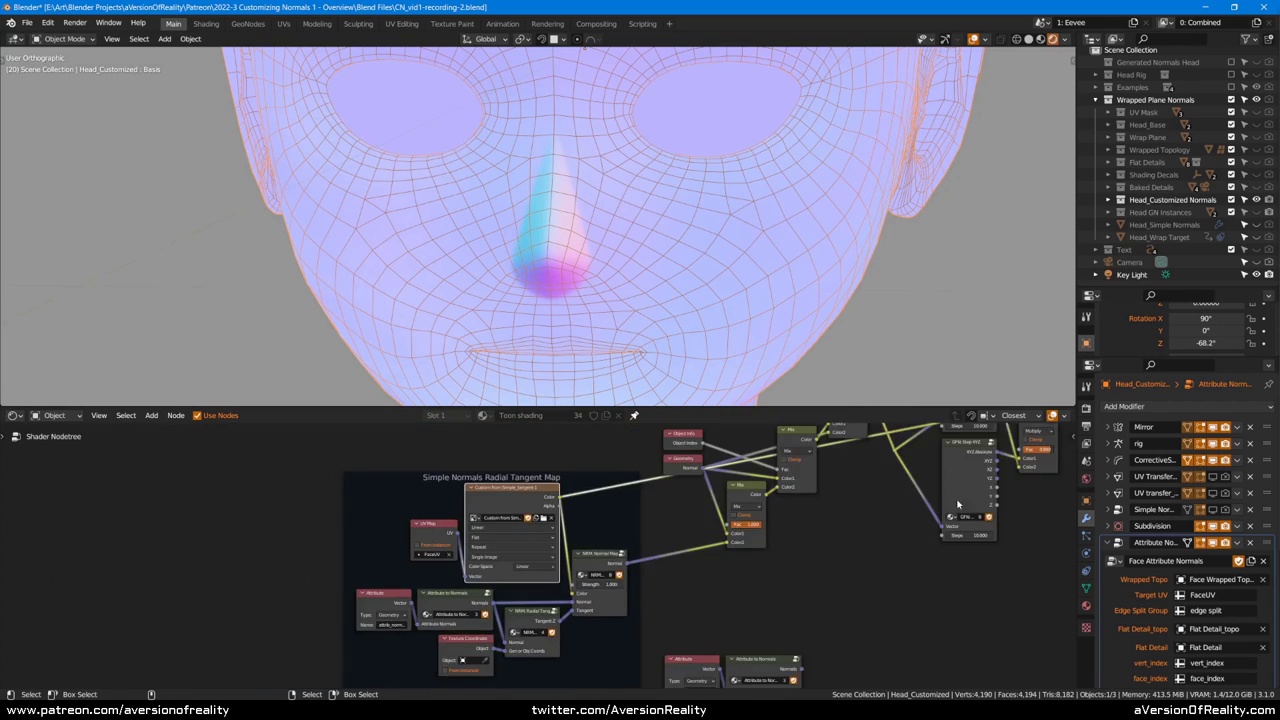
middle_click_drag(957, 503, 687, 635)
left_click(699, 486, "ctrl+shift")
scroll(737, 246, "up", 1)
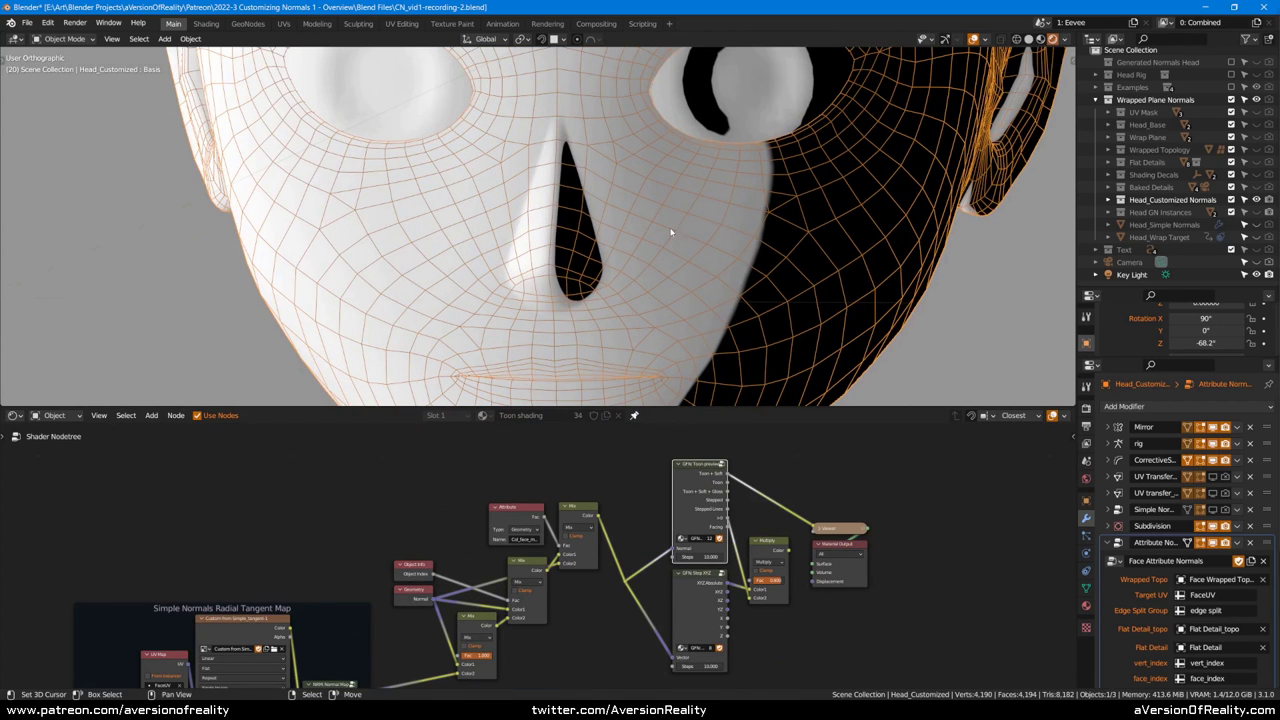
Step: Set the Key Light's Z rotation to -71.6° and inspect the edge of the baked nose shadow up close
left_click_drag(1205, 343, 1230, 343)
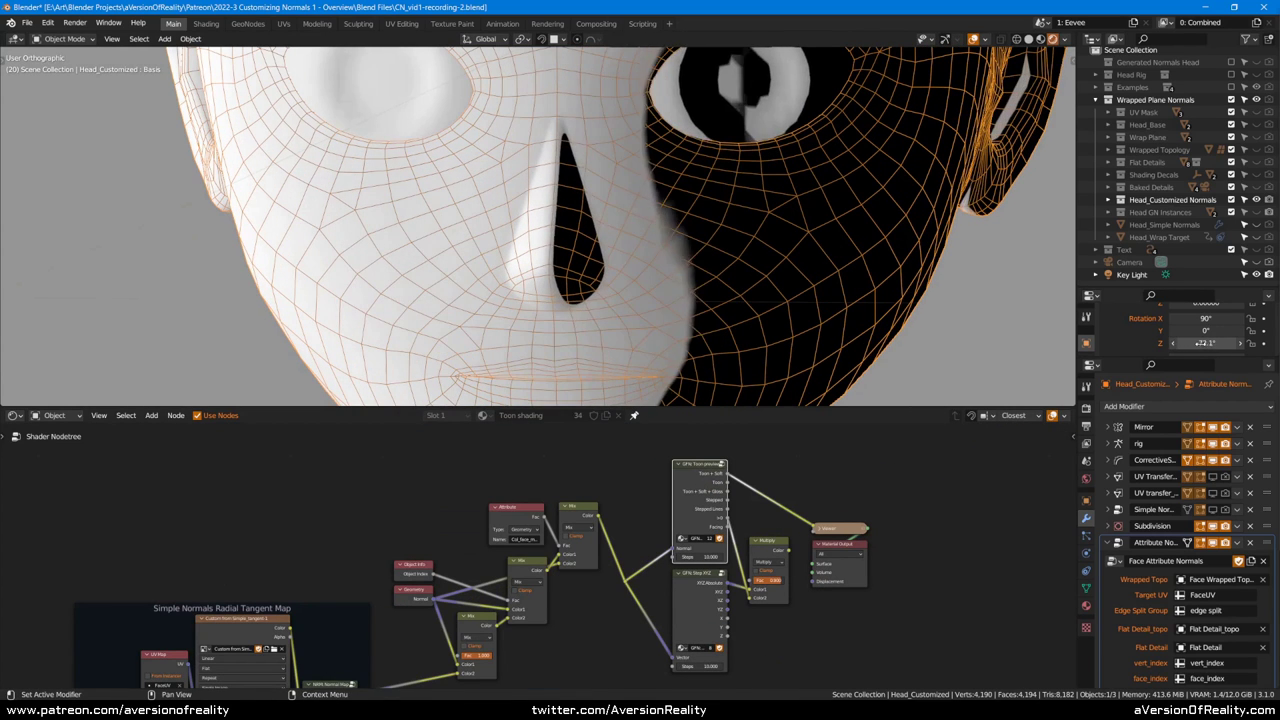
scroll(811, 189, "up", 5)
scroll(757, 223, "up", 5)
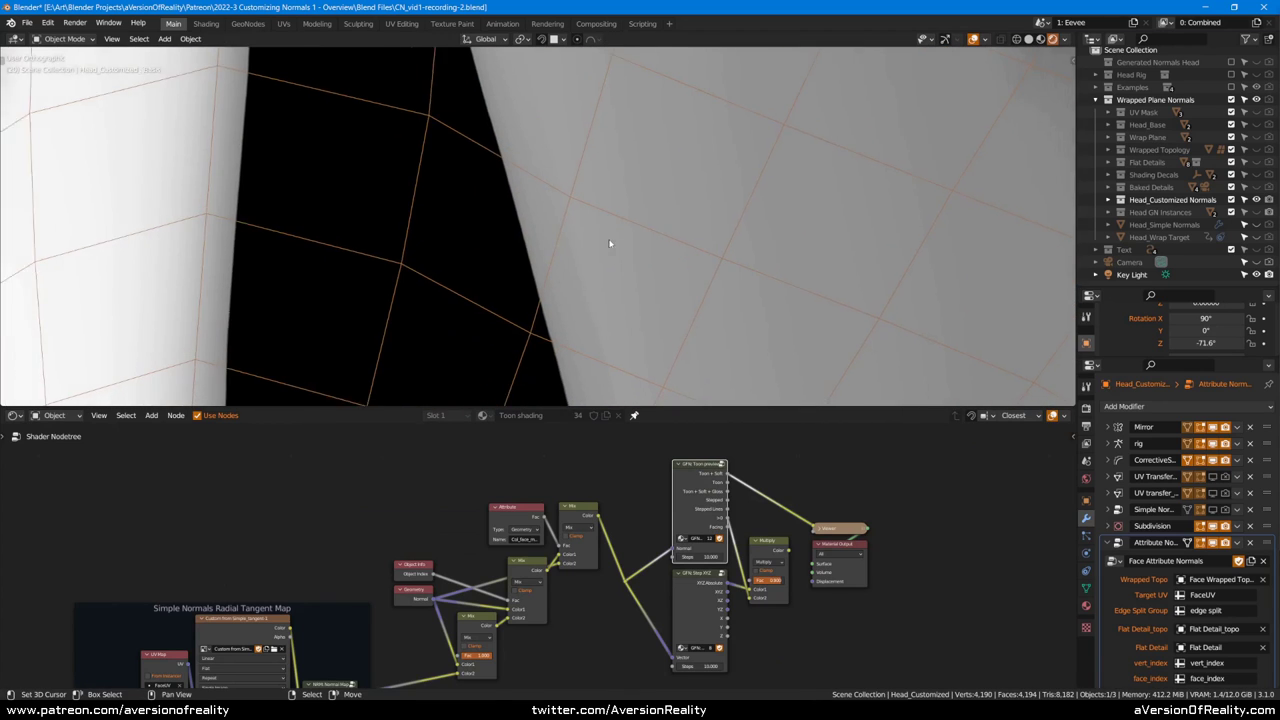
scroll(450, 210, "down", 2)
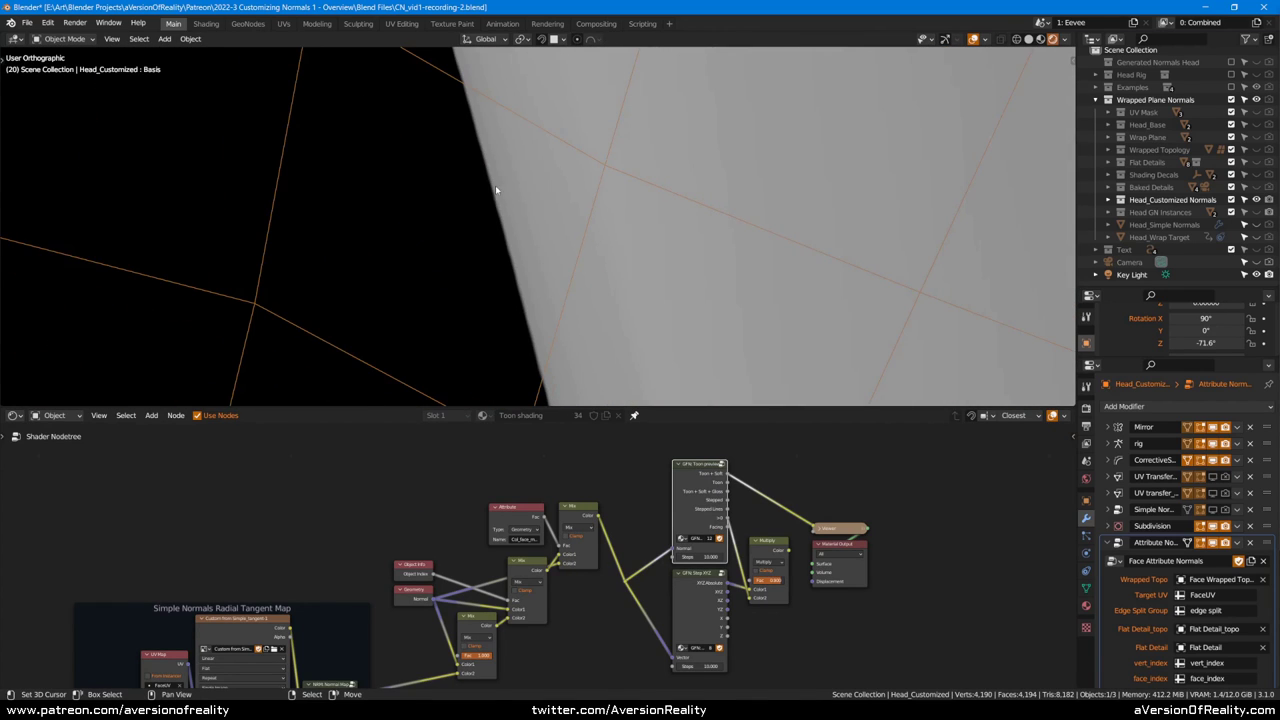
scroll(672, 226, "down", 3)
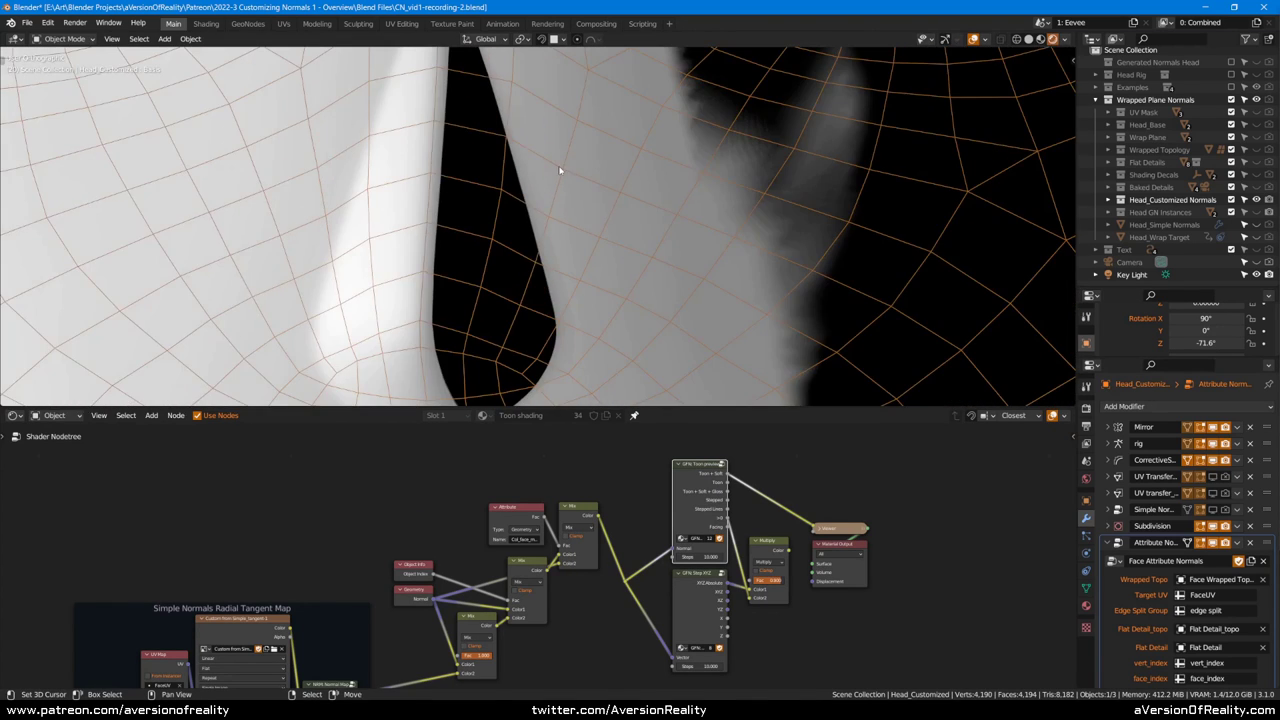
Step: Select the flat Head UV reference mesh, then select the customized head mesh again
scroll(532, 230, "down", 1)
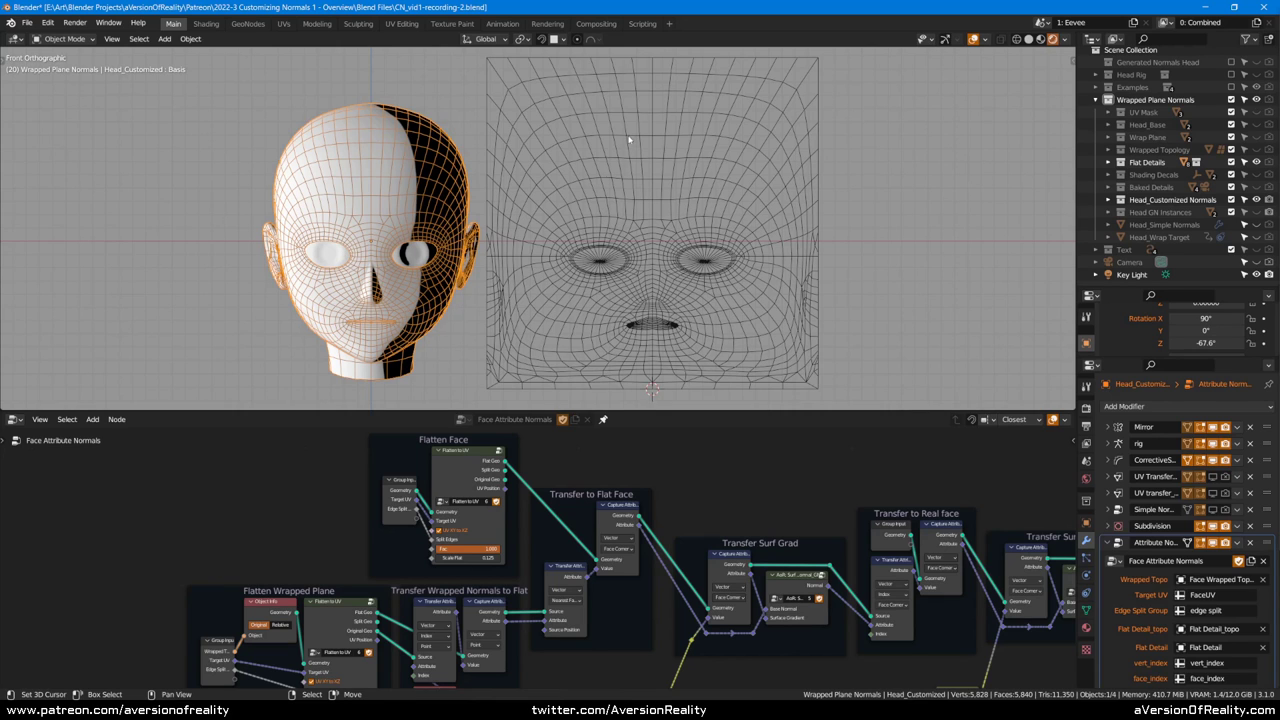
left_click(629, 140)
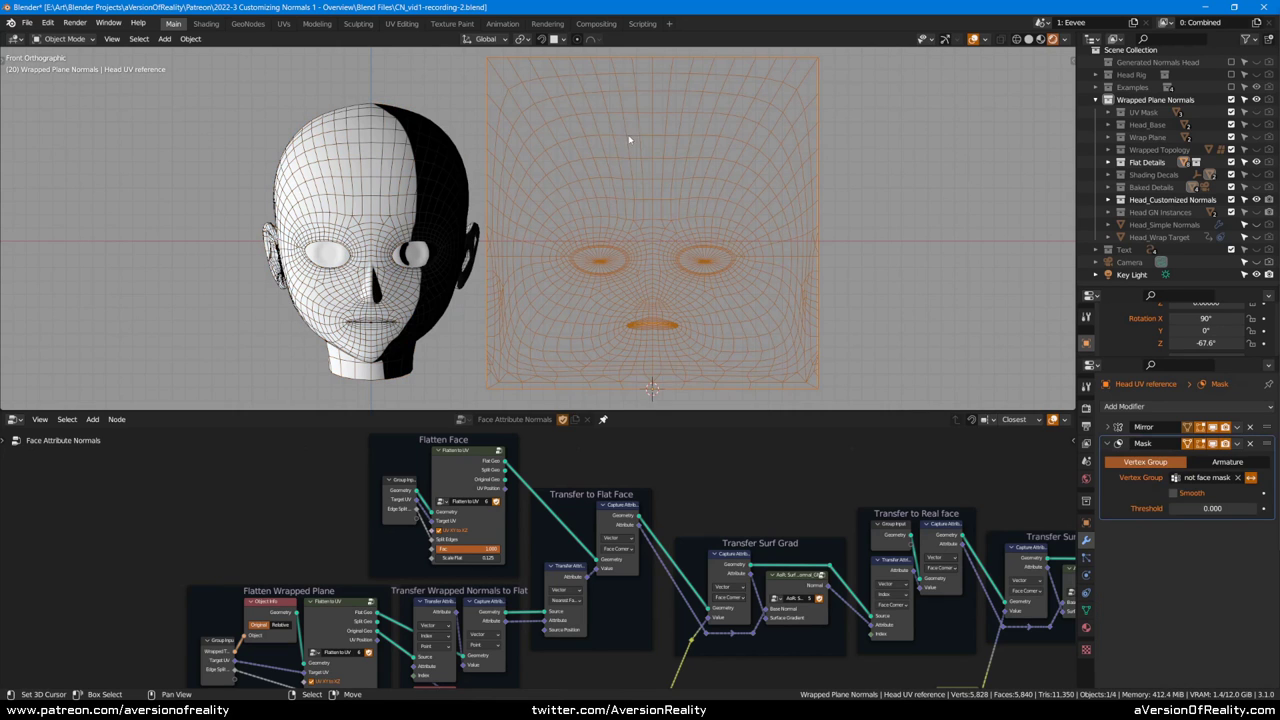
left_click(372, 192)
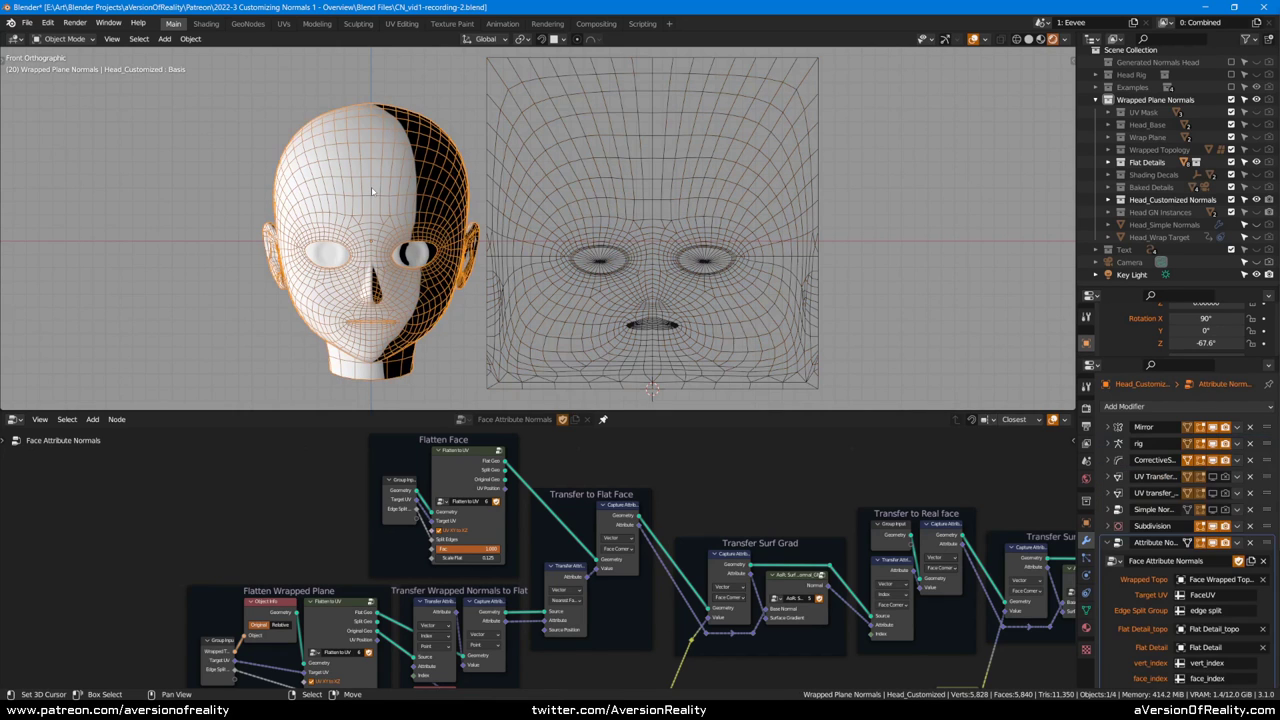
left_click(285, 27)
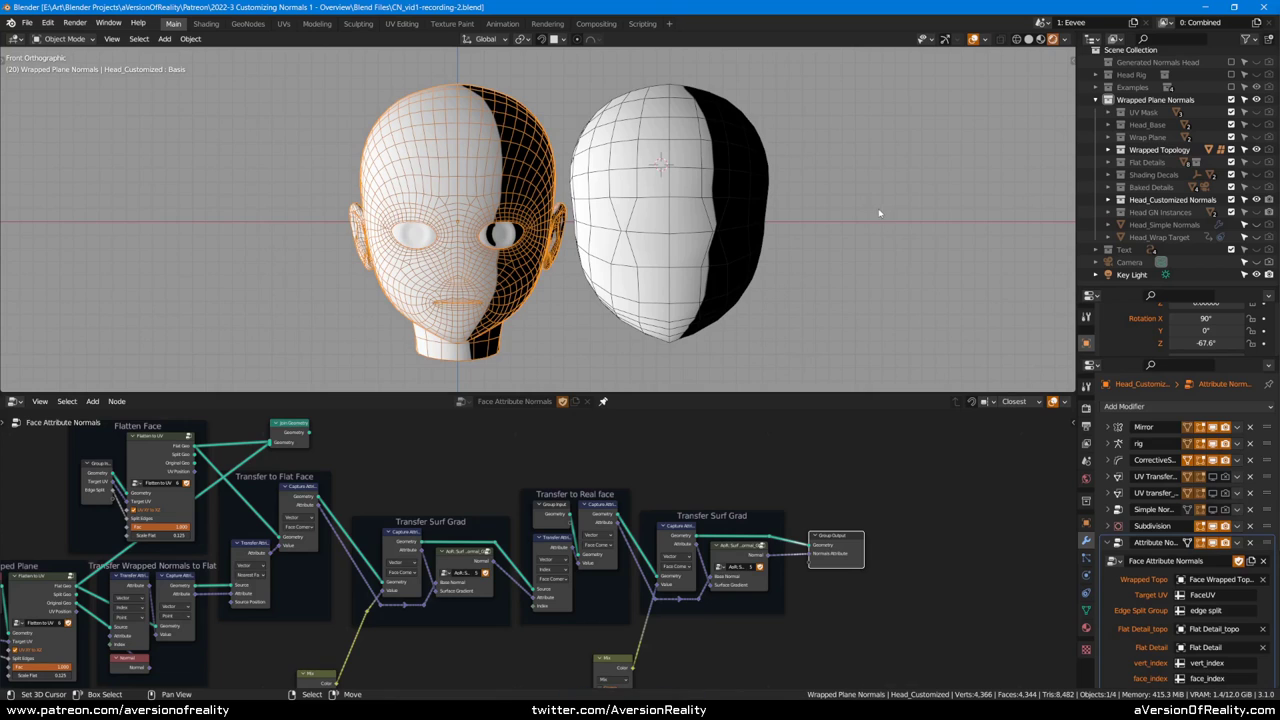
Step: Move the Group Output node beside the Join Geometry node, near the Flatten Face frame
scroll(879, 213, "up", 1)
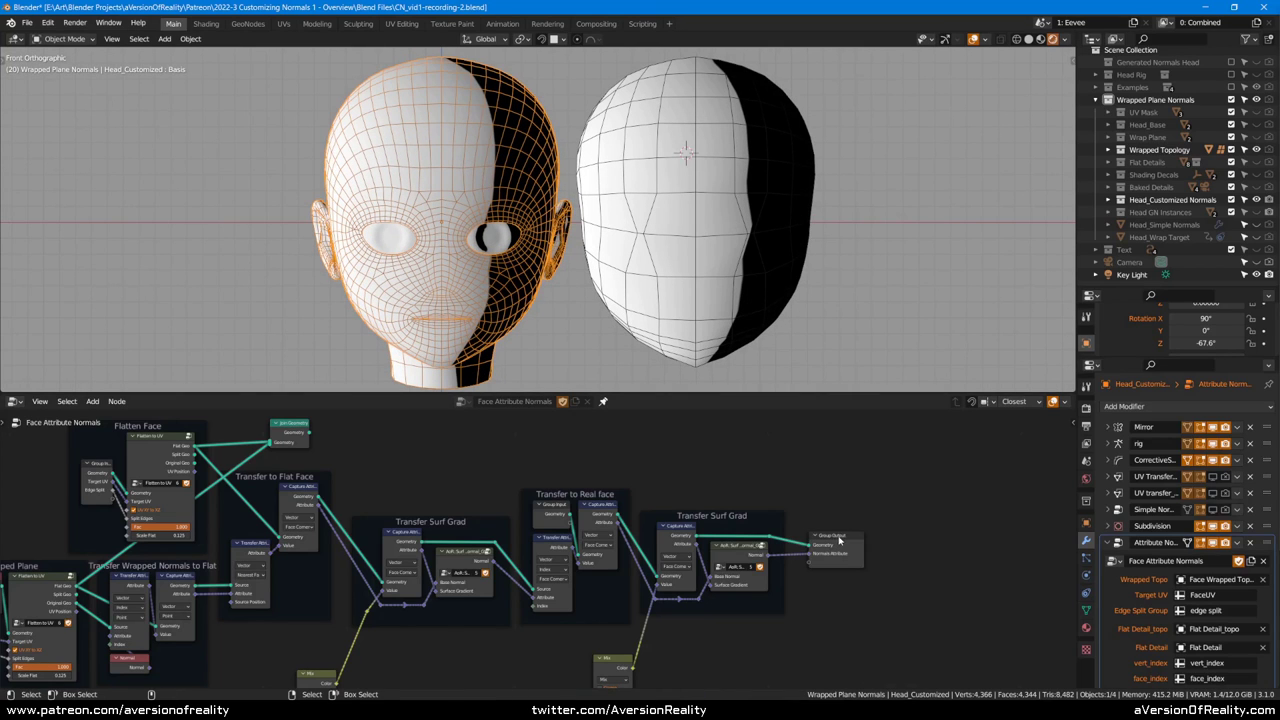
left_click_drag(831, 550, 454, 446)
middle_click_drag(528, 451, 718, 458)
scroll(680, 460, "up", 2)
middle_click_drag(632, 460, 662, 489)
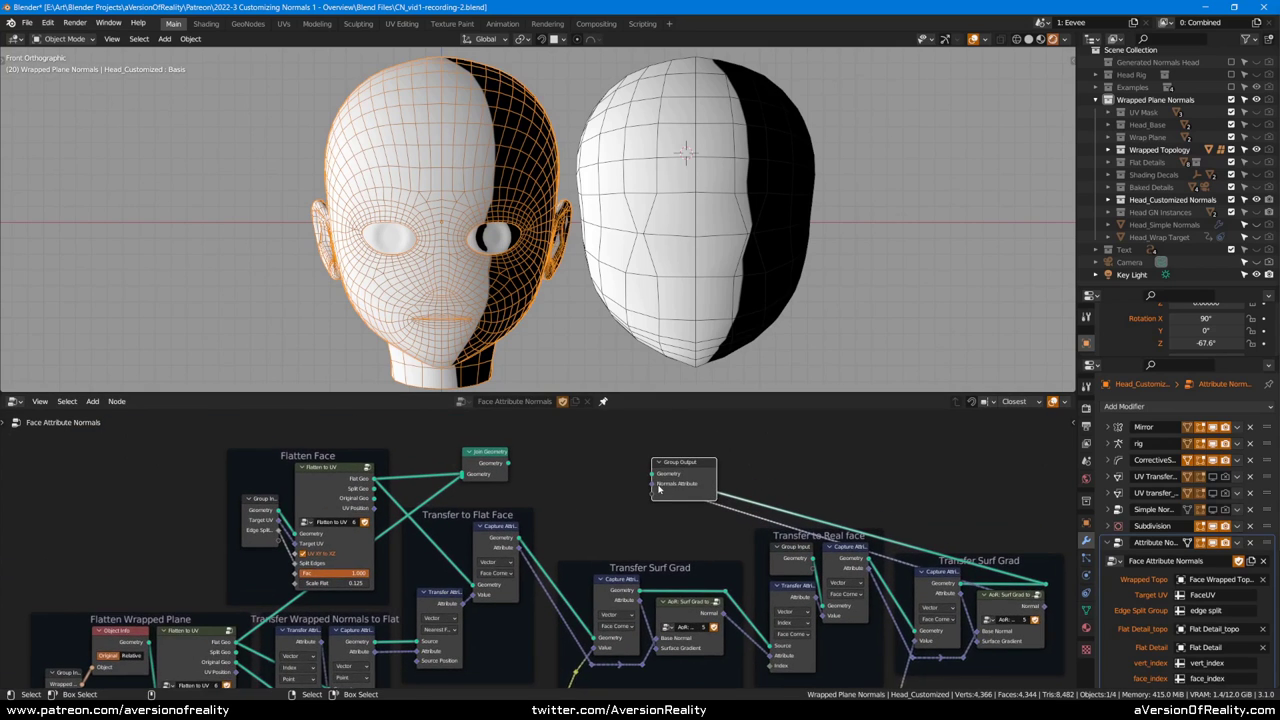
scroll(661, 488, "up", 1)
left_click_drag(672, 475, 612, 476)
left_click(560, 491)
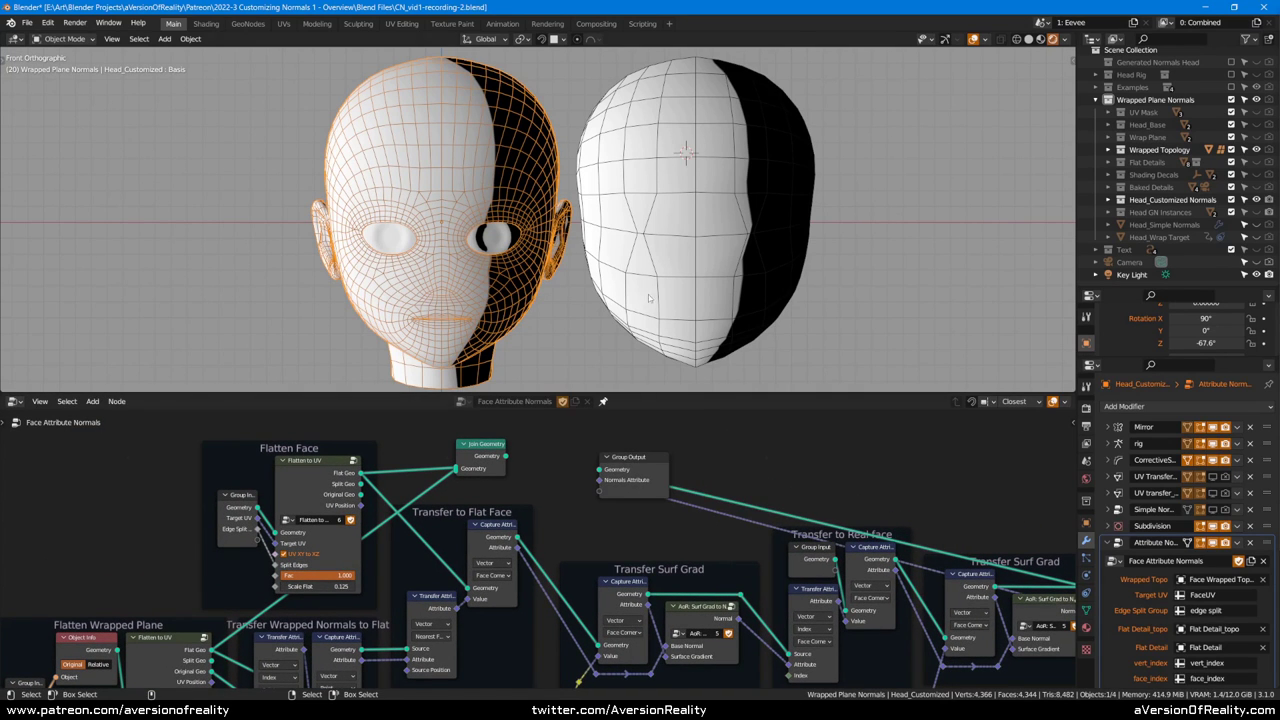
Step: Shift the Join Geometry node closer to the Flatten Face frame
middle_click_drag(569, 461, 640, 449)
scroll(630, 458, "up", 1)
left_click(556, 434)
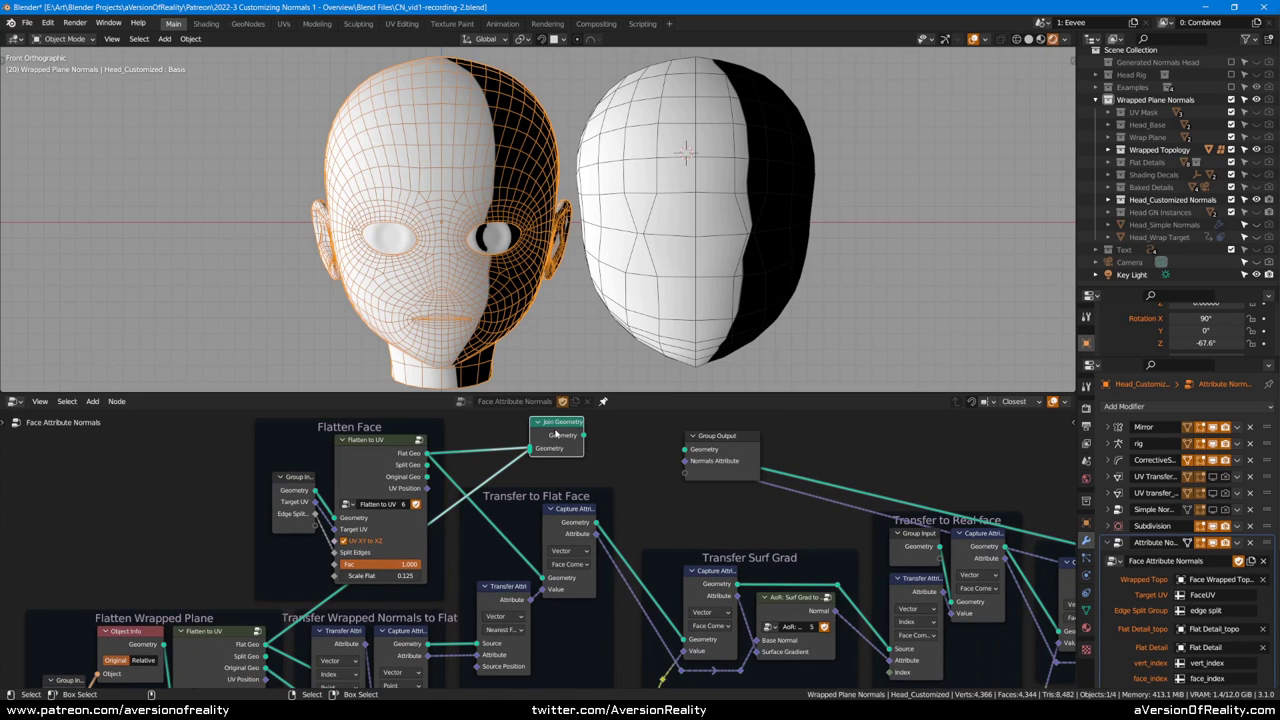
left_click_drag(556, 434, 513, 443)
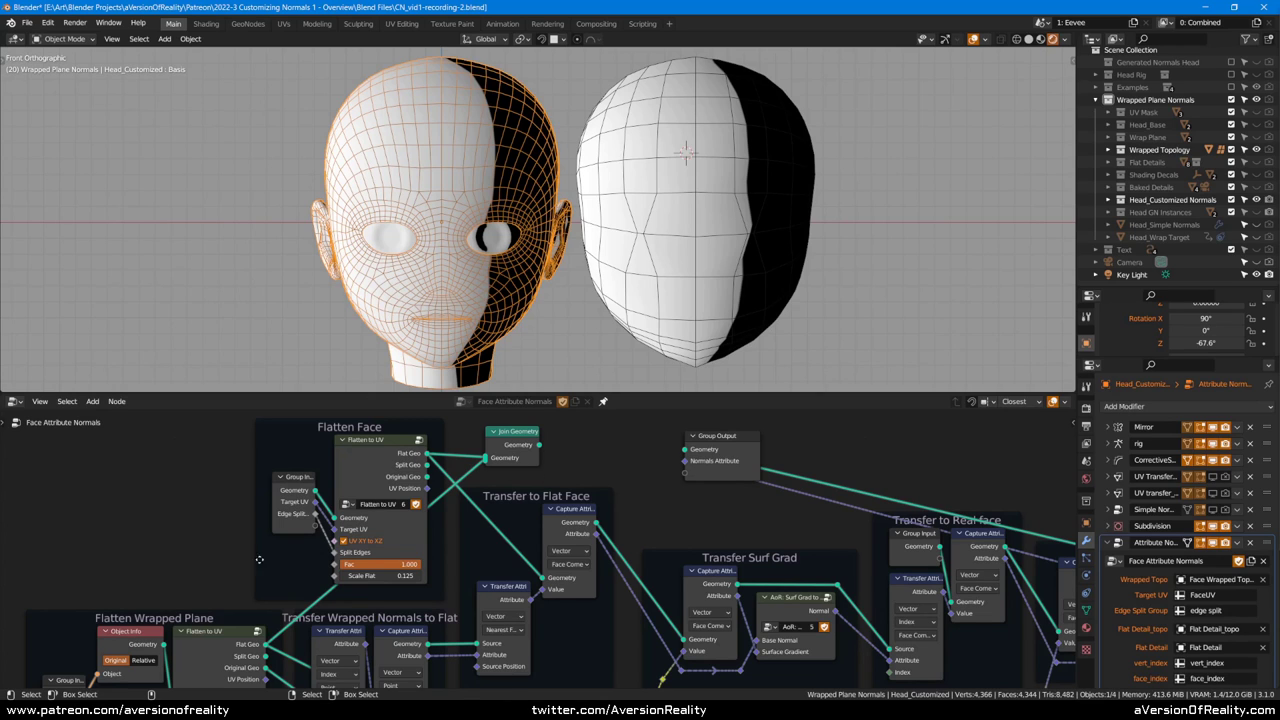
Step: Preview the Flatten Face output, then the Flatten Wrapped Plane output, and hide the Wrapped Topology collection
scroll(375, 500, "down", 1)
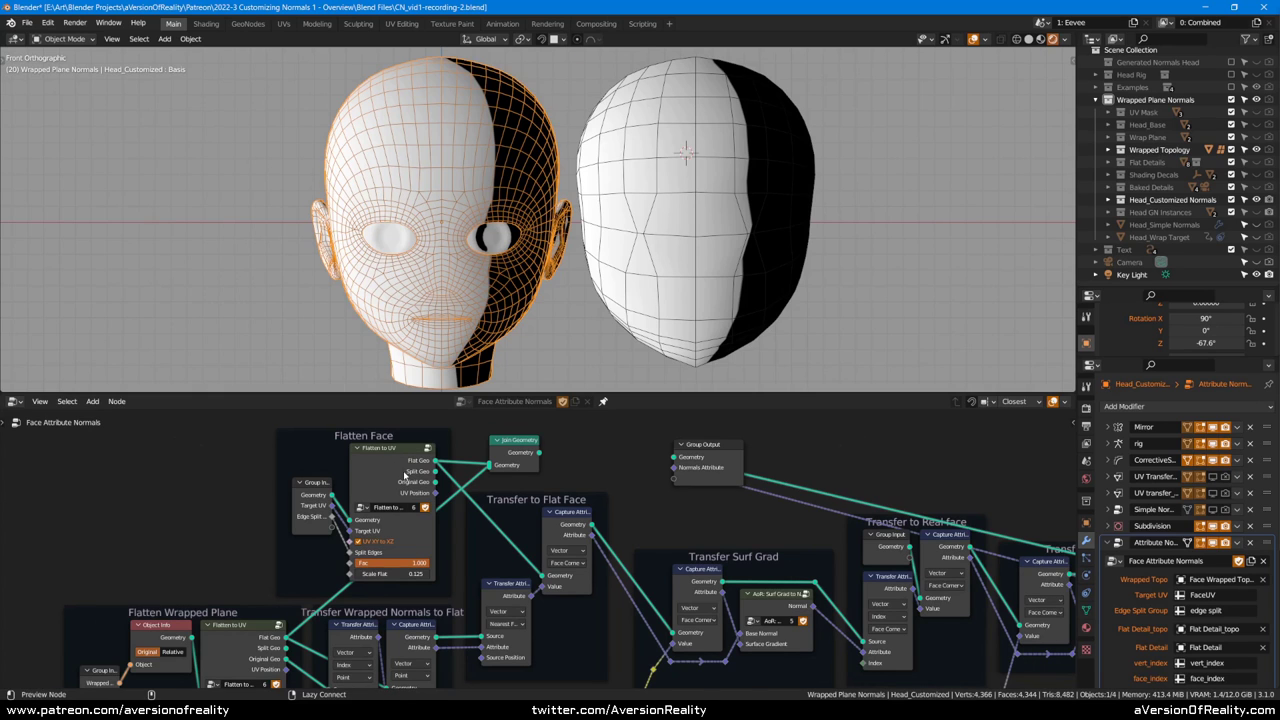
left_click(404, 475, "ctrl+shift")
middle_click_drag(574, 154, 561, 243, "shift")
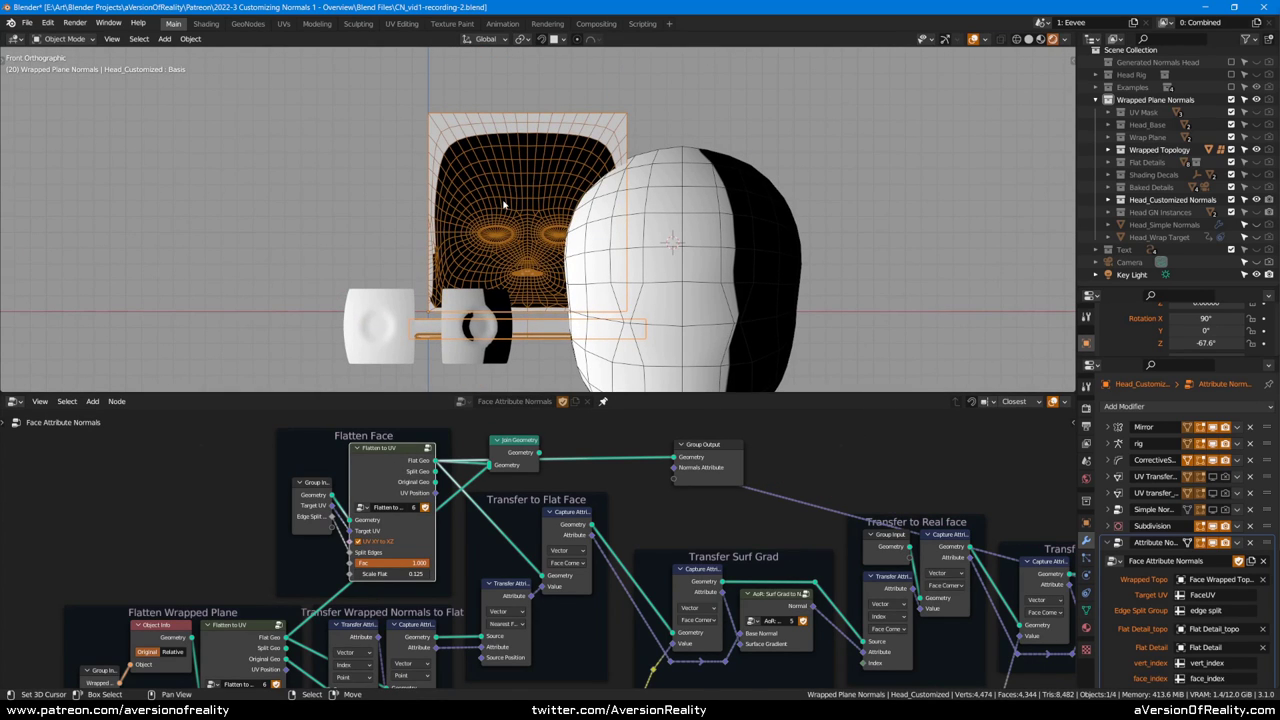
left_click(243, 650, "ctrl+shift")
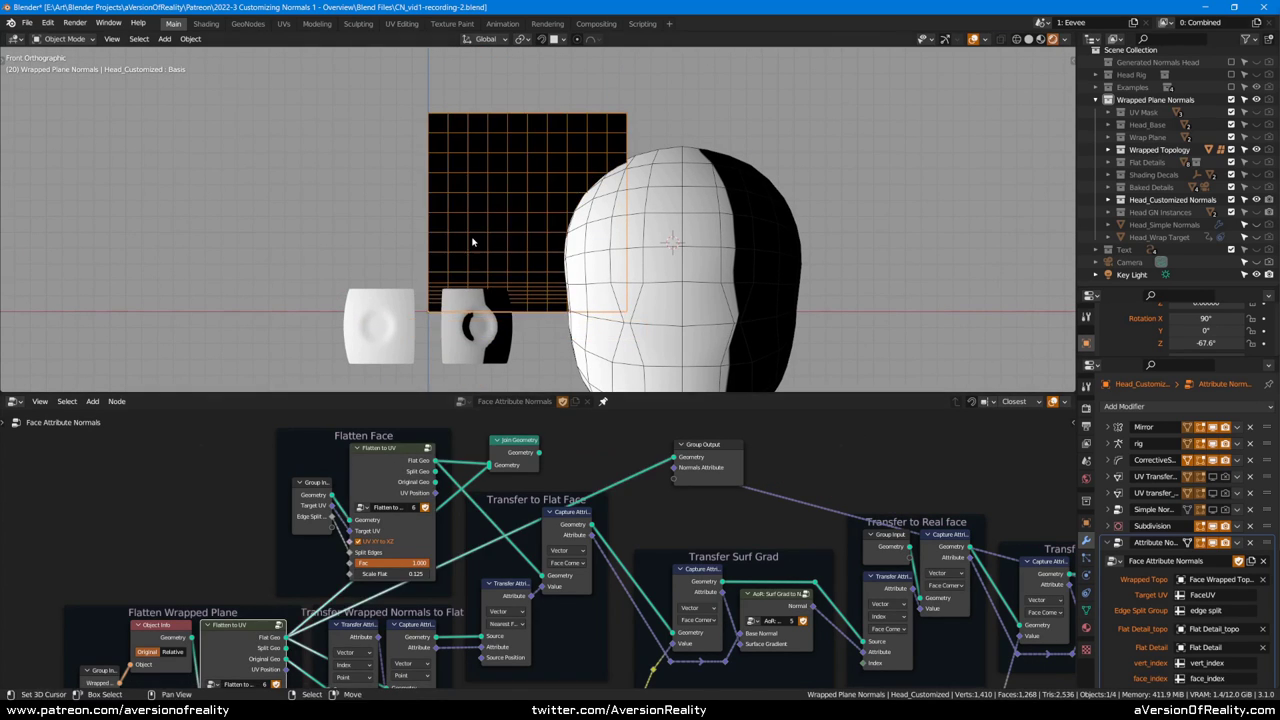
left_click(1257, 149)
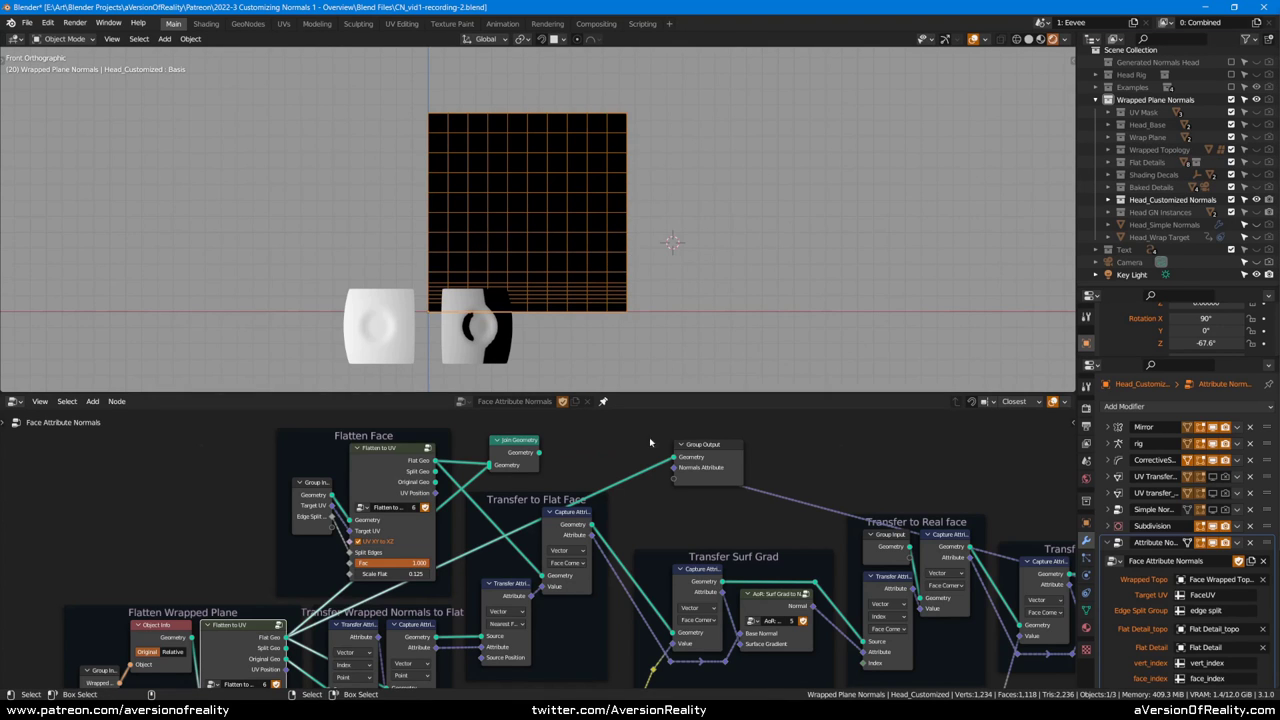
Step: Preview the Join Geometry output to inspect both flattened meshes overlaid, and nudge the Group Output node aside
left_click(516, 452, "ctrl+shift")
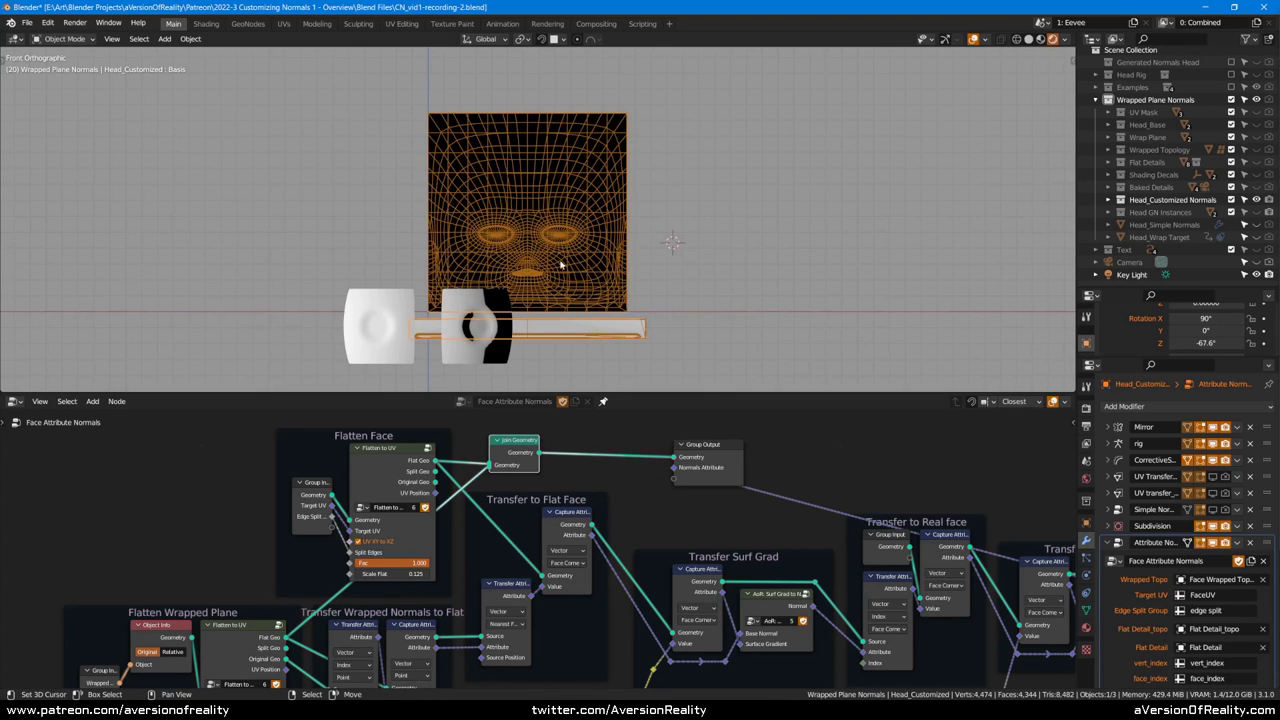
scroll(620, 243, "up", 3)
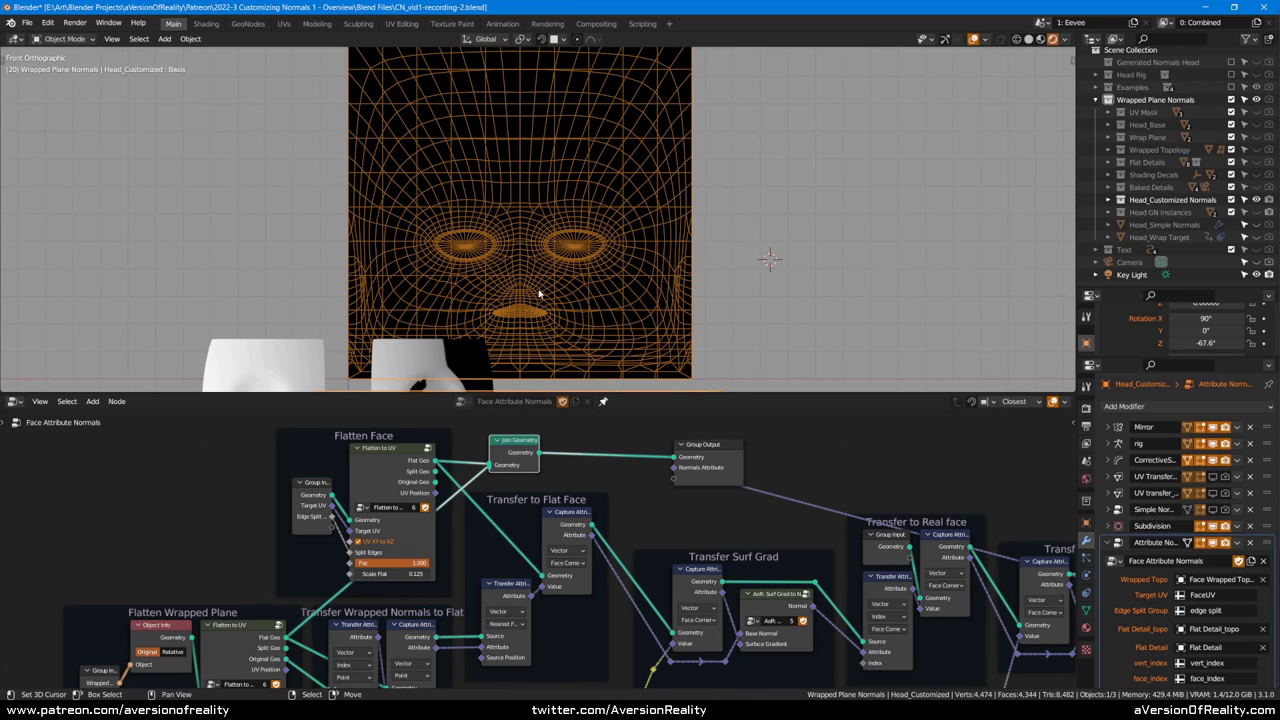
scroll(538, 293, "down", 2)
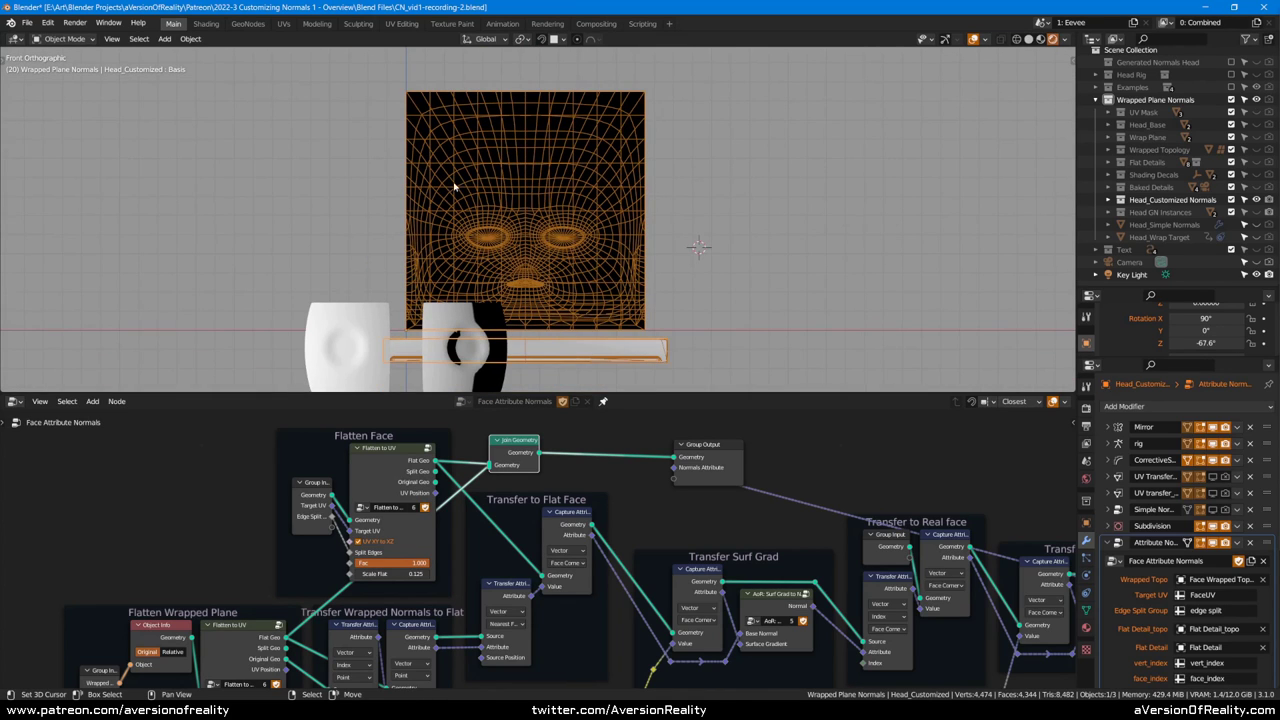
left_click_drag(687, 458, 727, 467)
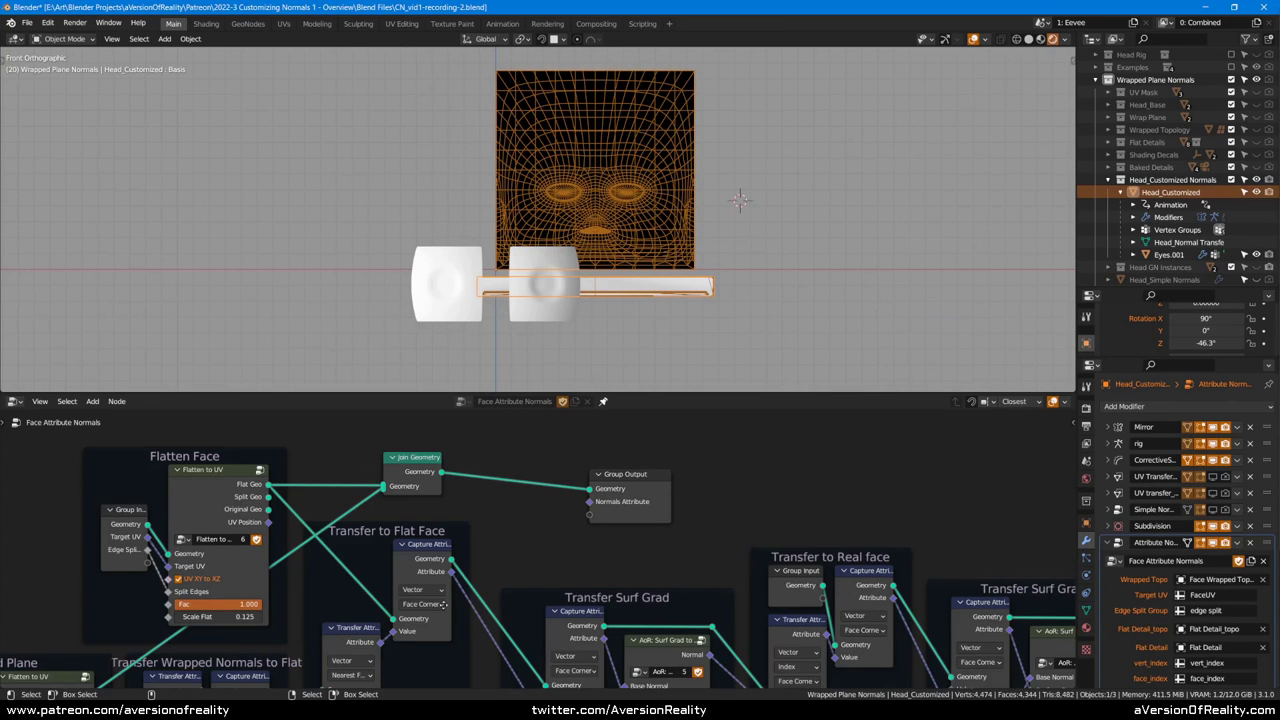
Step: Connect the Geometry and Attribute outputs of the Transfer to Flat Face Capture Attribute node to the Group Output
middle_click_drag(443, 604, 634, 512)
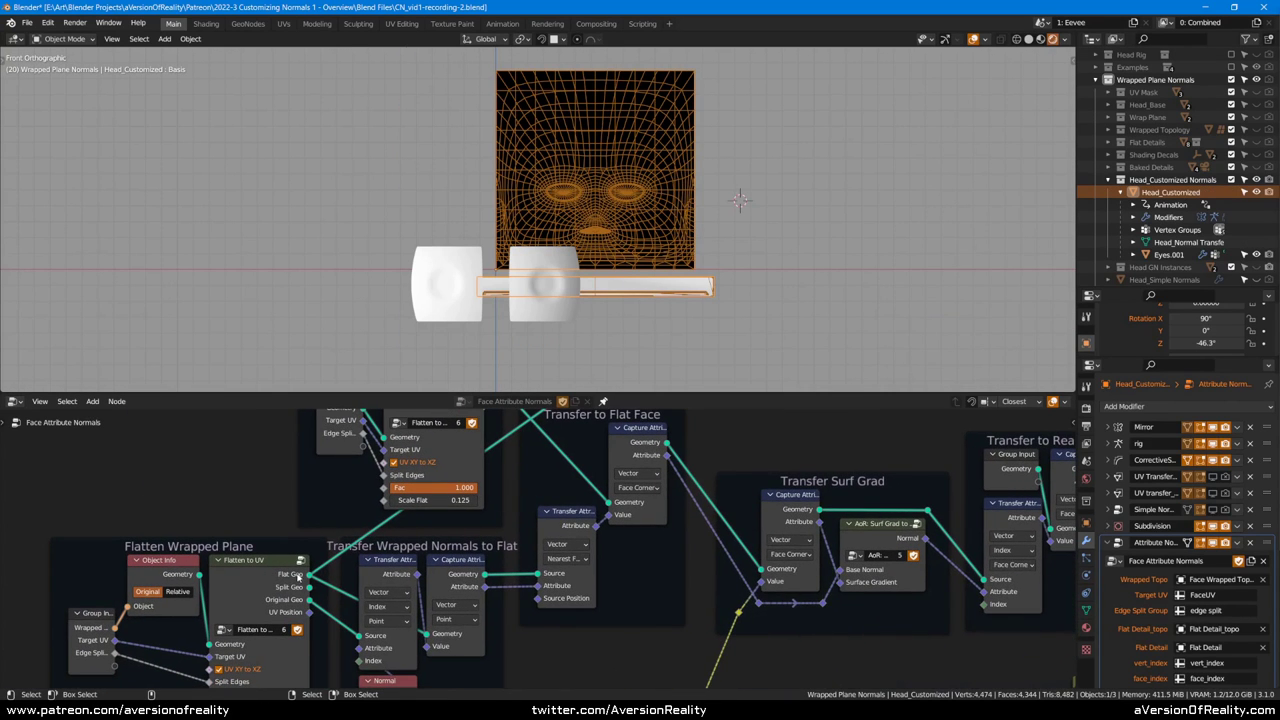
middle_click_drag(383, 581, 376, 539)
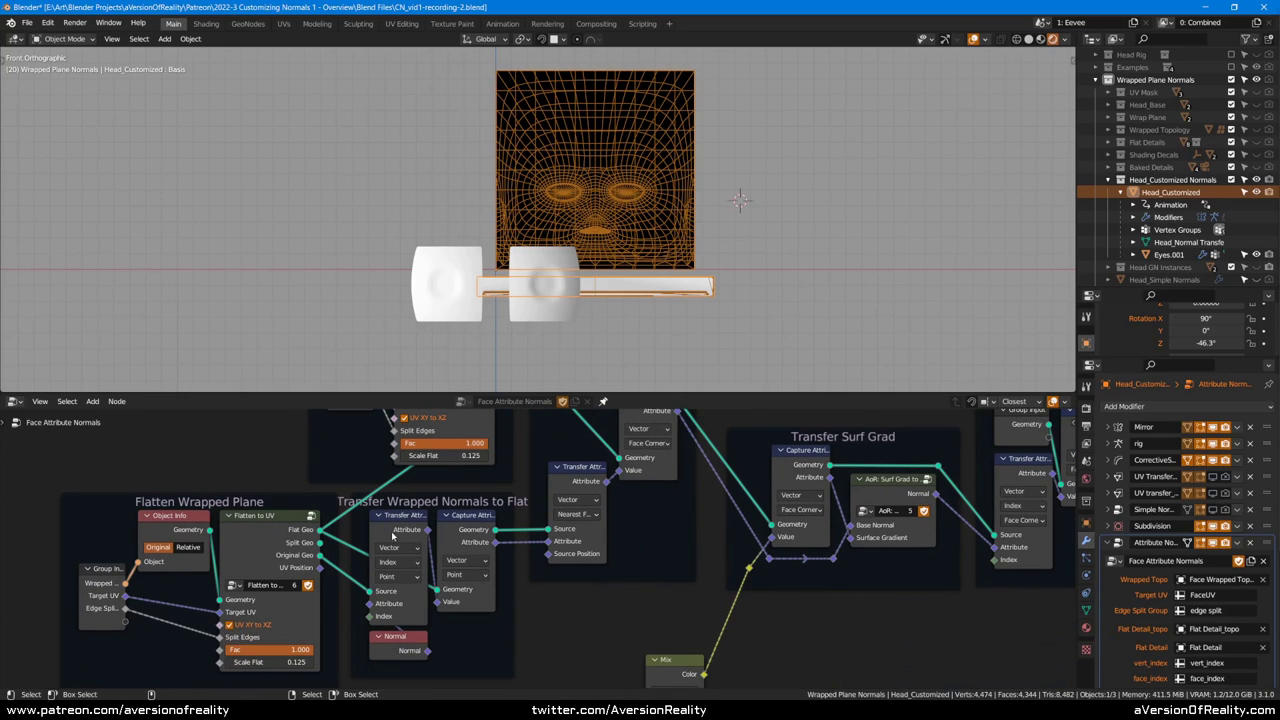
middle_click_drag(607, 518, 482, 626)
middle_click_drag(516, 559, 482, 591)
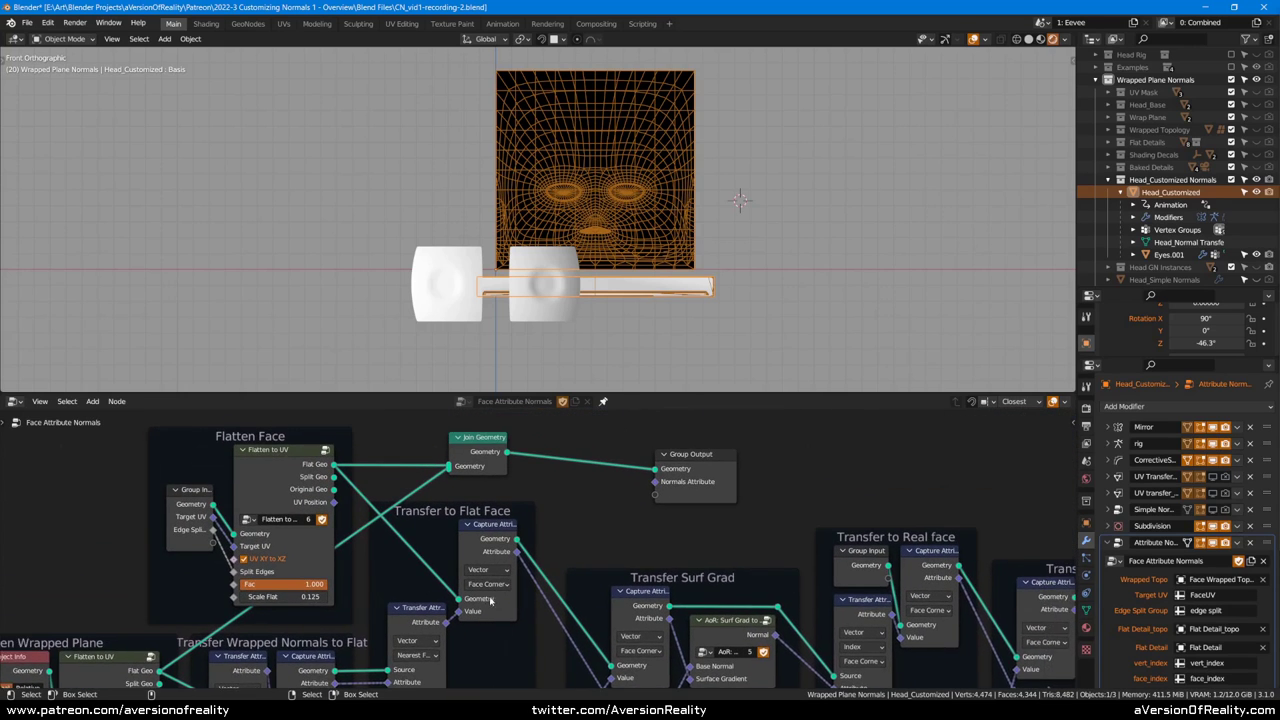
scroll(546, 542, "up", 1)
left_click_drag(514, 545, 664, 463)
left_click_drag(514, 551, 664, 476)
Step: Set the light's Z rotation to -52.5° while viewing the flattened face from the front
scroll(875, 186, "up", 2)
middle_click_drag(875, 186, 720, 229)
key("KP_1")
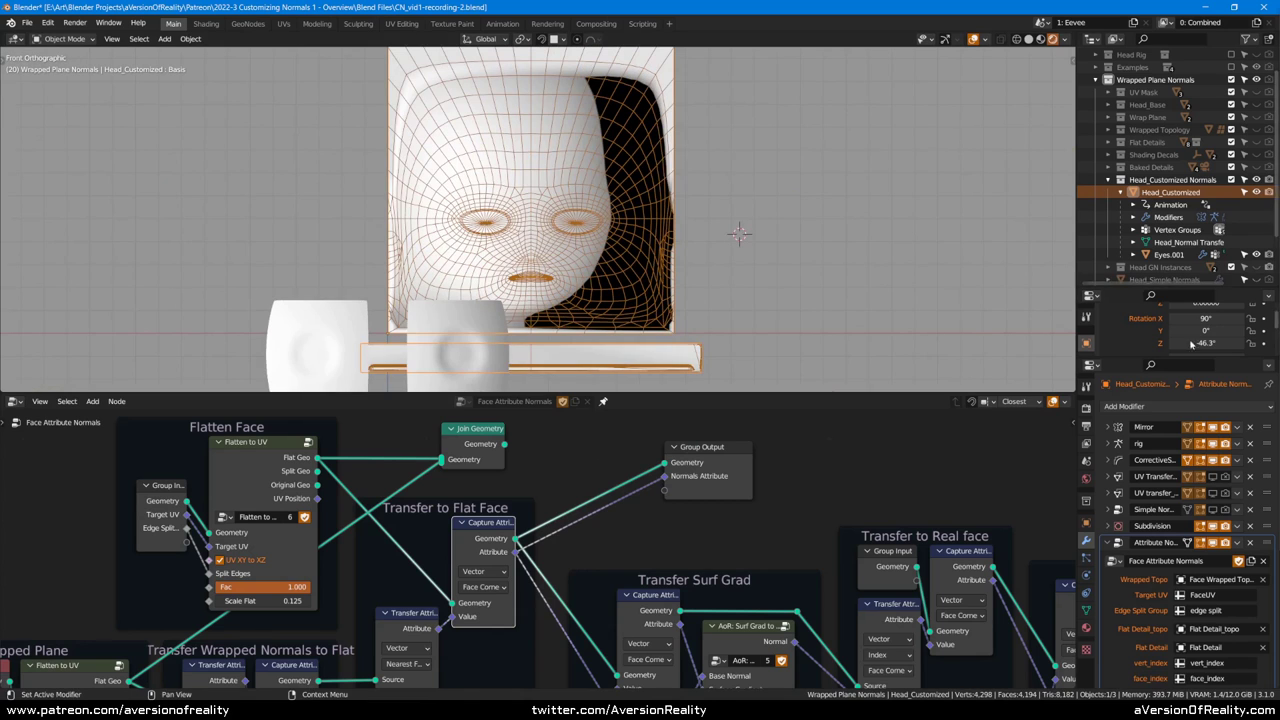
mouse_move(1207, 343)
left_mouse_down()
mouse_move(1143, 335)
mouse_move(1200, 336)
left_mouse_up()
Step: Preview the Set Position node's geometry in the Flat Proximity Details frame
scroll(786, 610, "down", 2)
middle_click_drag(785, 610, 771, 472)
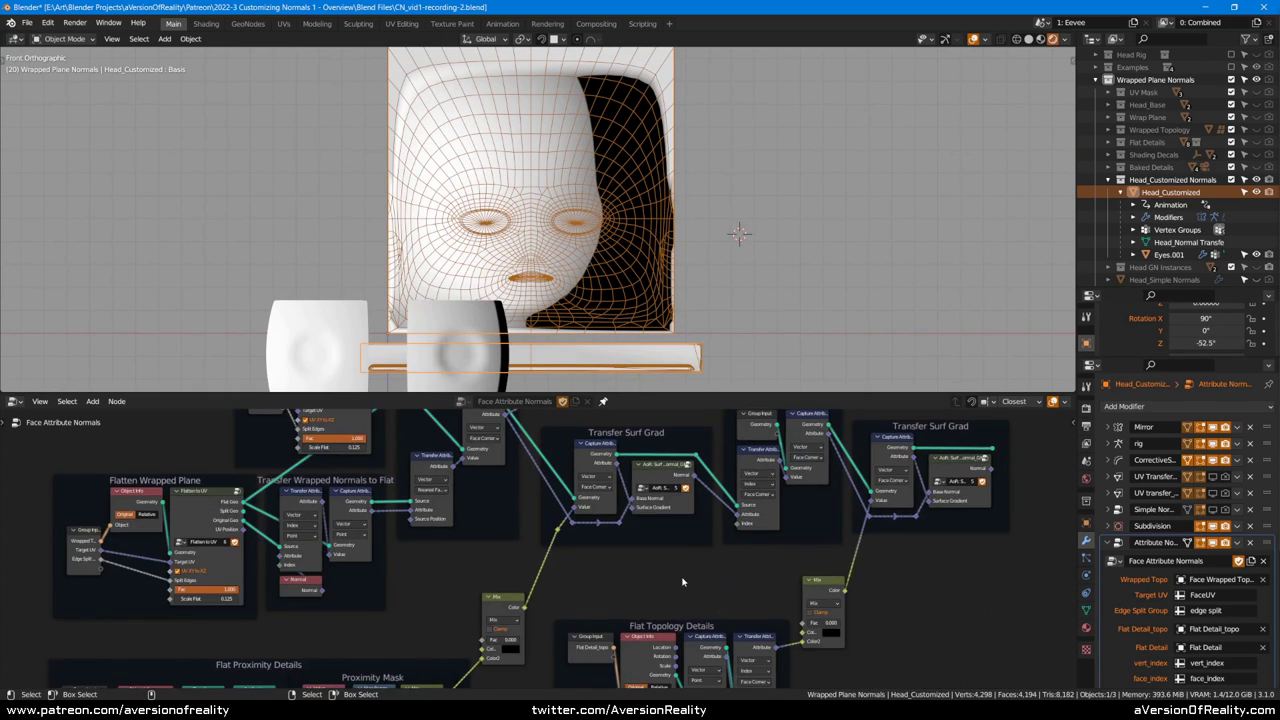
middle_click_drag(537, 668, 660, 503)
scroll(540, 531, "up", 1)
left_click(368, 543, "ctrl+shift")
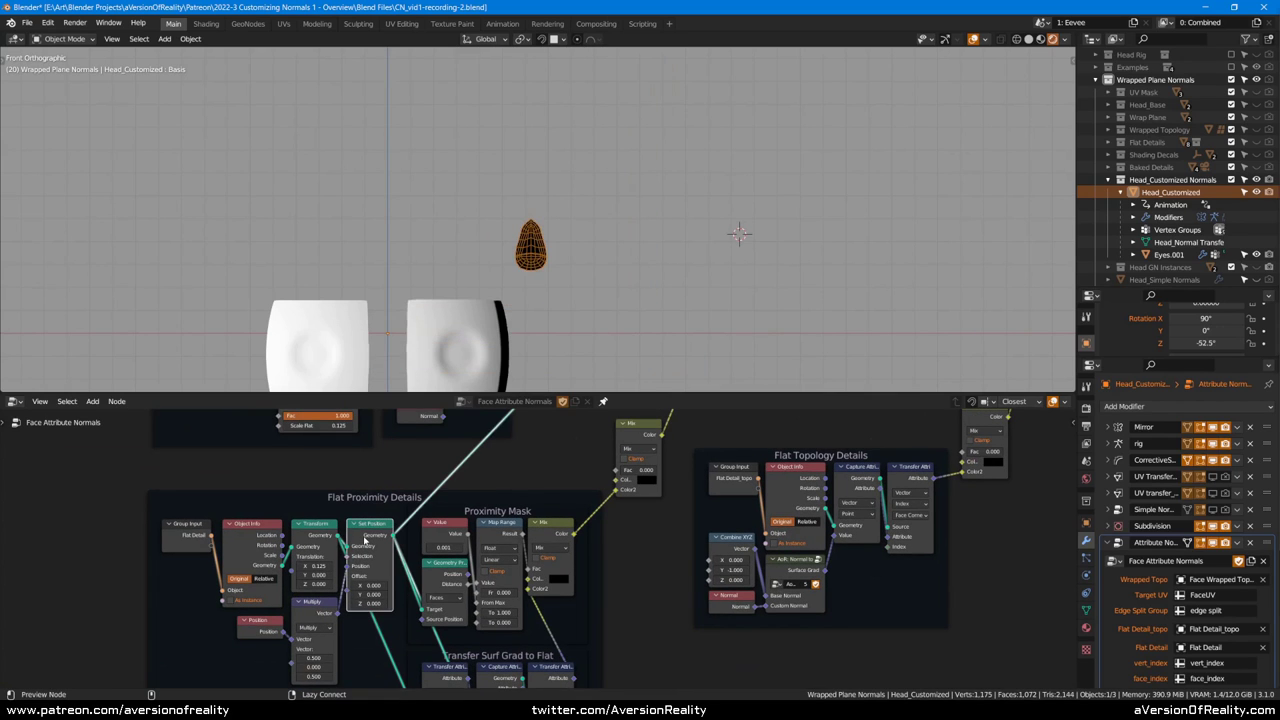
Step: Move the Group Output node past the last Transfer Surf Grad frame and connect that frame's final Geometry and Normal outputs to it
middle_click_drag(540, 232, 340, 604)
middle_click_drag(800, 500, 615, 657)
left_click_drag(310, 513, 818, 623)
middle_click_drag(671, 625, 609, 504)
scroll(598, 448, "up", 4)
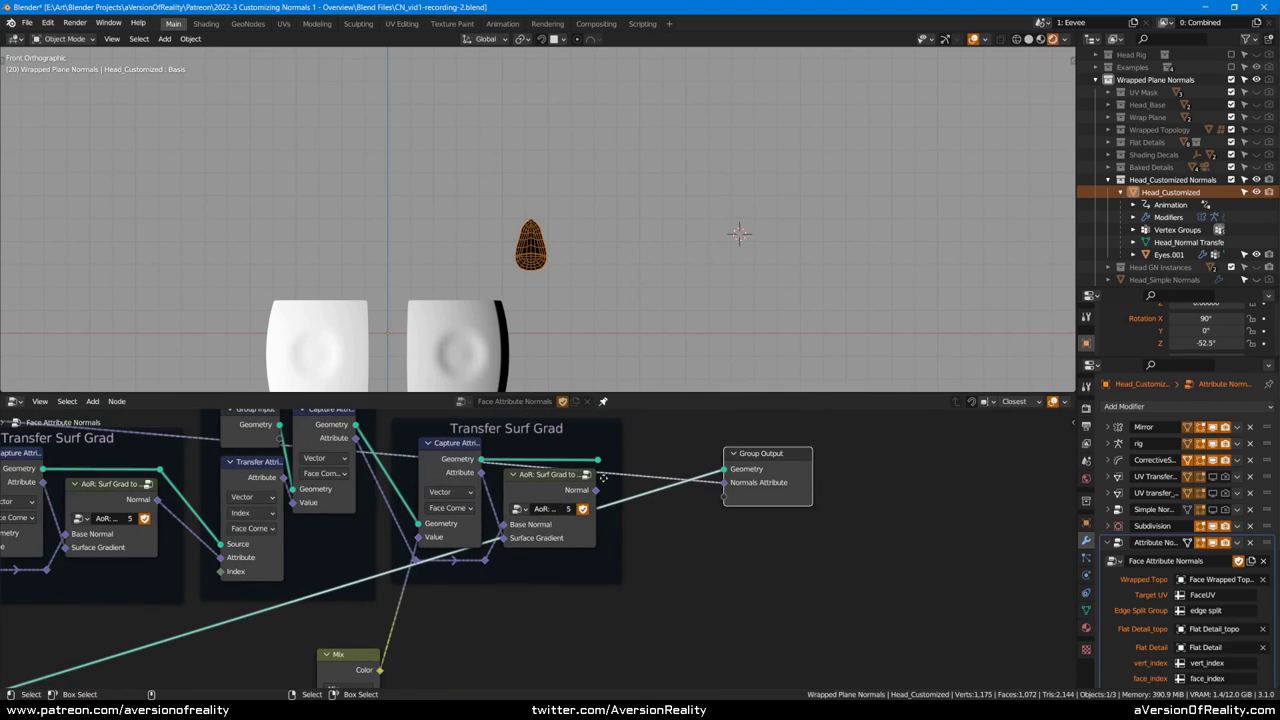
left_click_drag(598, 460, 724, 469)
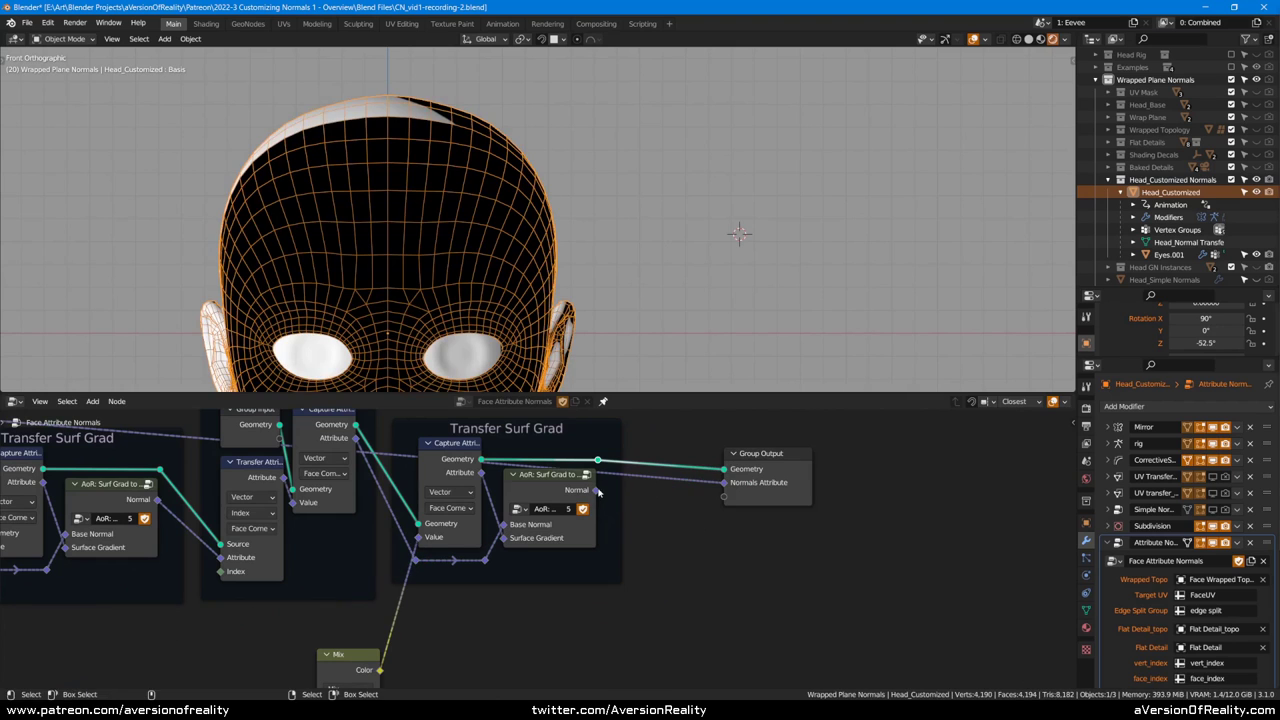
left_click_drag(596, 490, 724, 482)
scroll(720, 312, "down", 3)
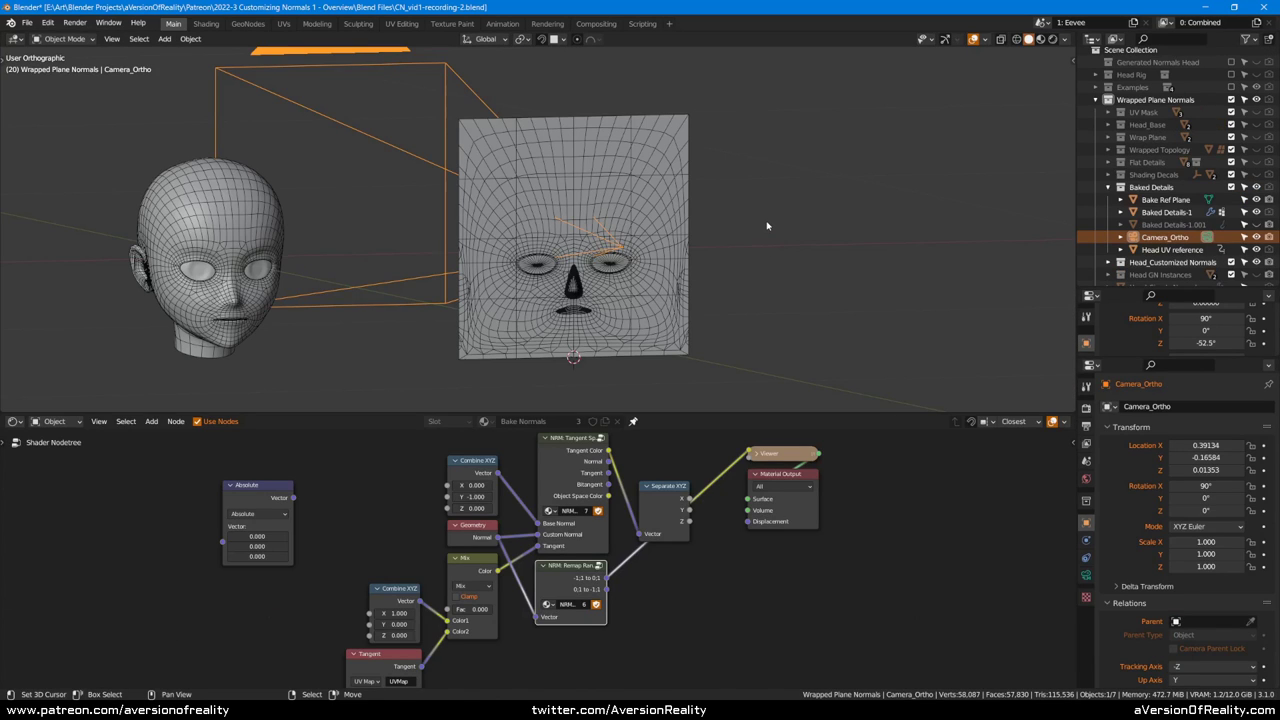
Step: View the flat face layout through the Camera_Ortho camera
scroll(767, 225, "up", 1)
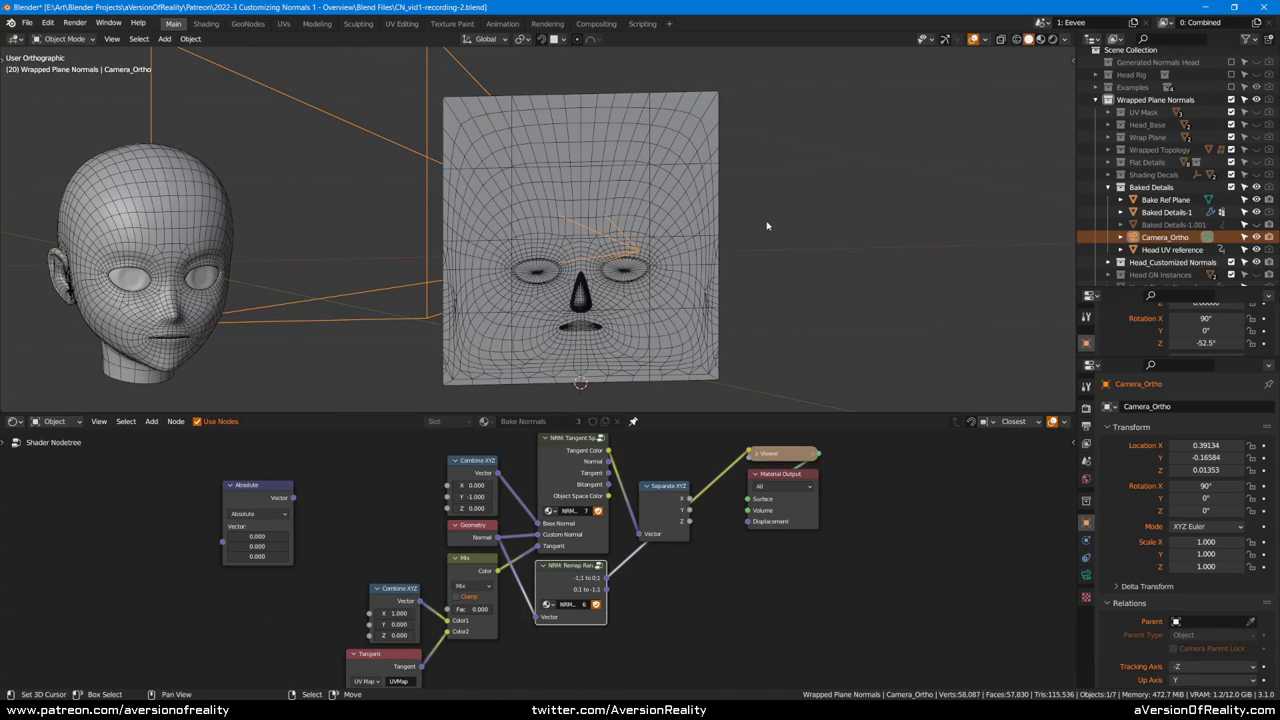
scroll(749, 156, "down", 1)
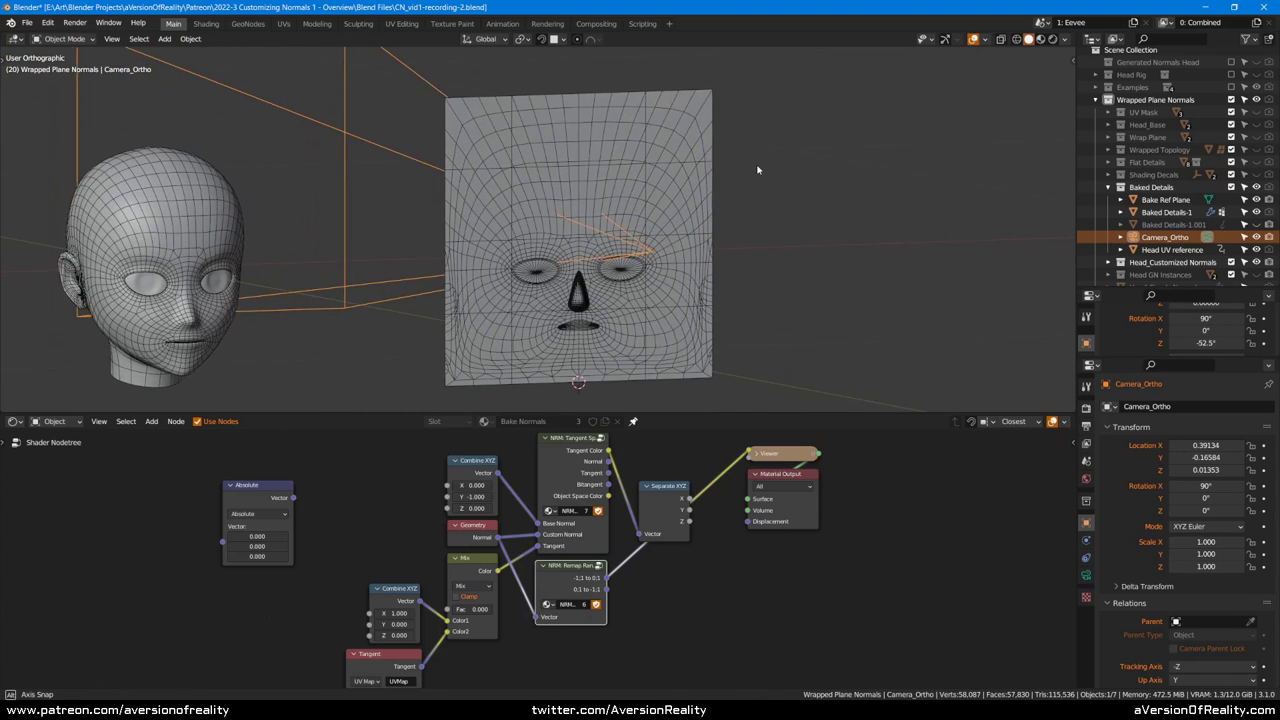
middle_click_drag(760, 172, 781, 184, "shift")
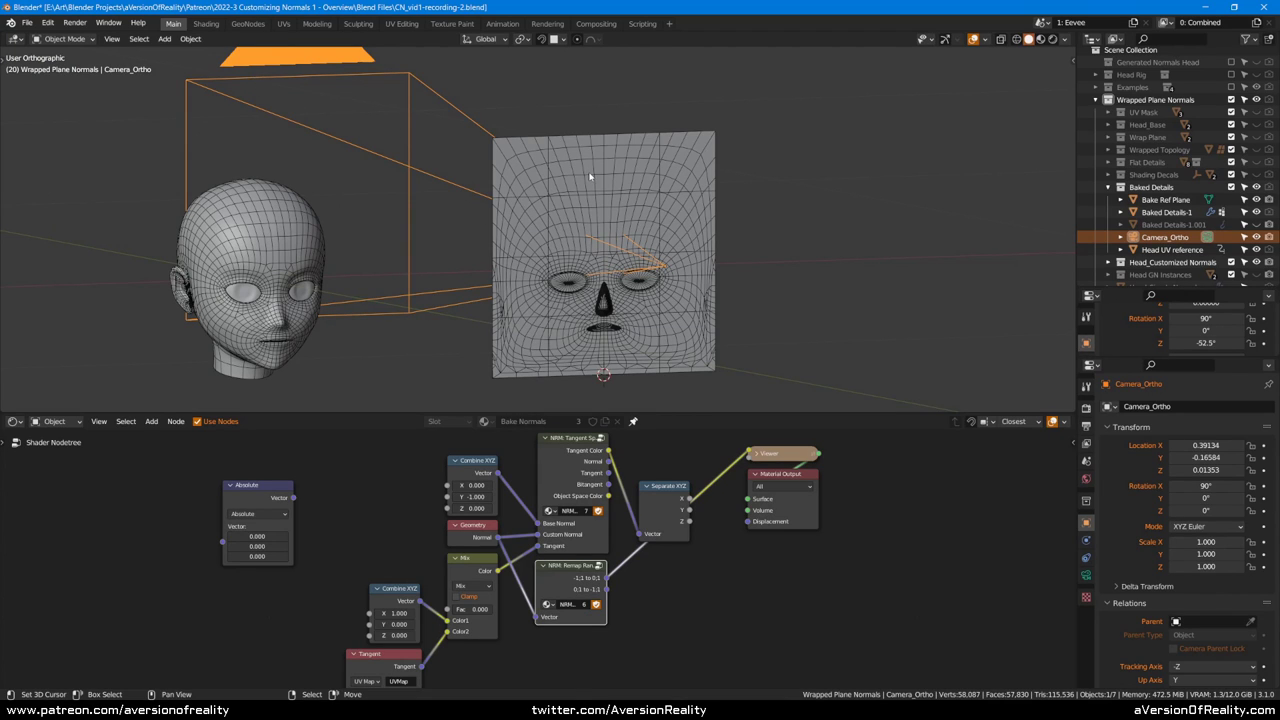
key("KP_0")
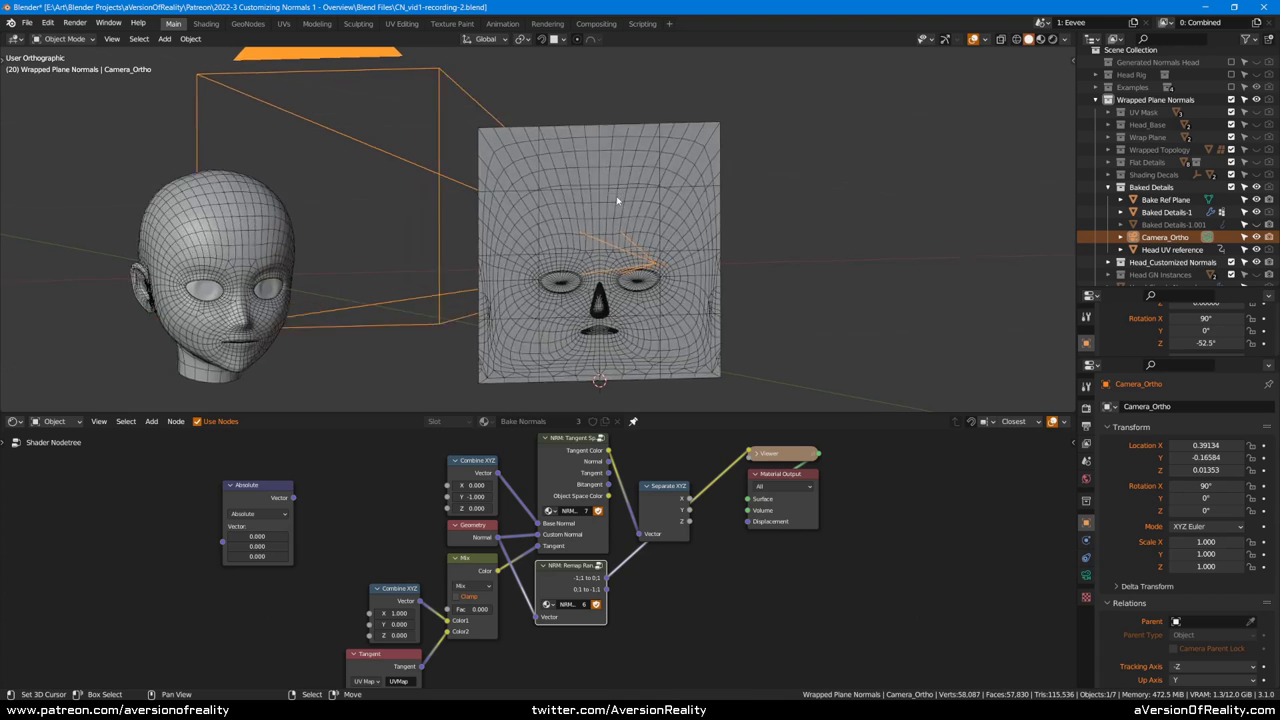
scroll(687, 300, "up", 4)
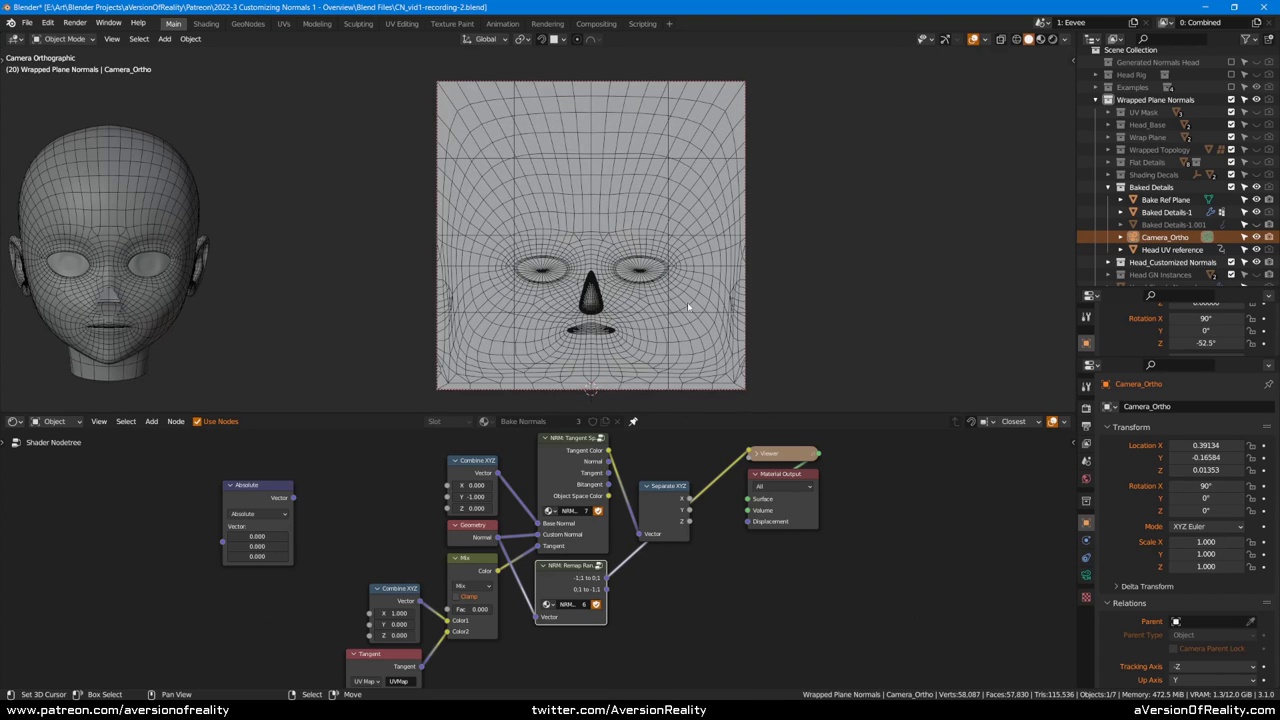
Step: Switch the viewport to Rendered shading and inspect the nose's baked normals without and with the wireframe overlay
key("z")
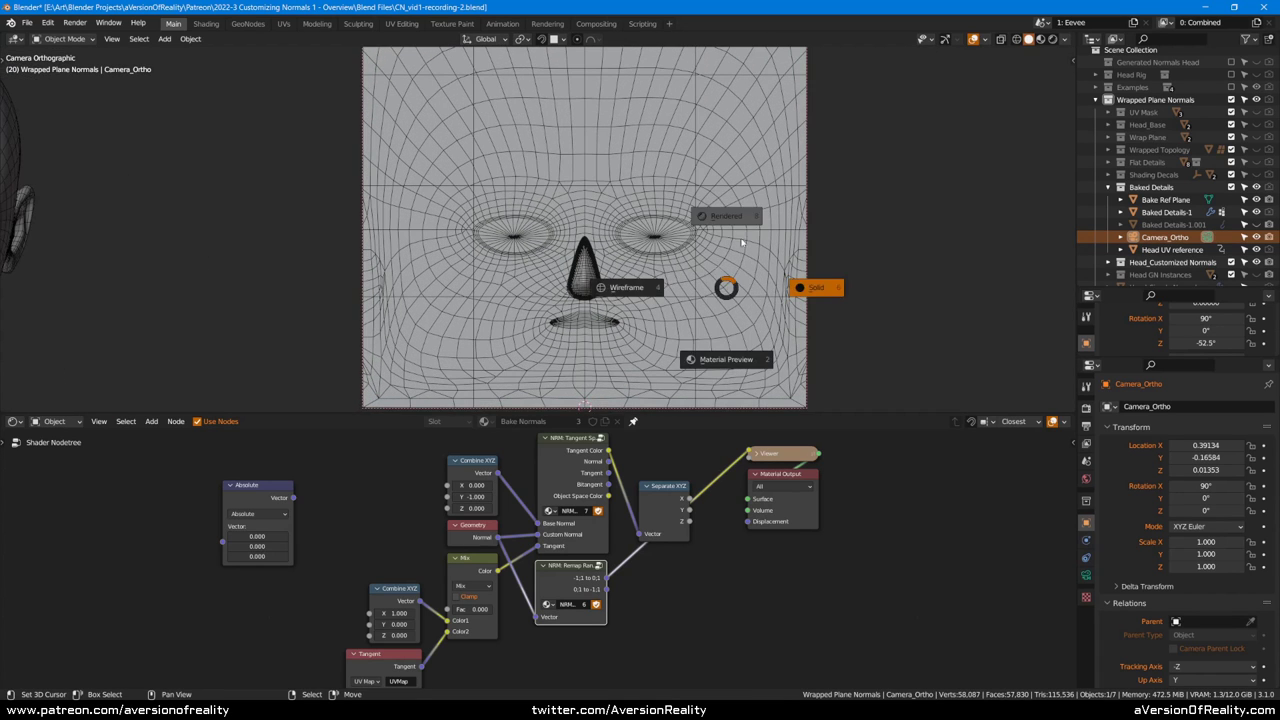
left_click(745, 290)
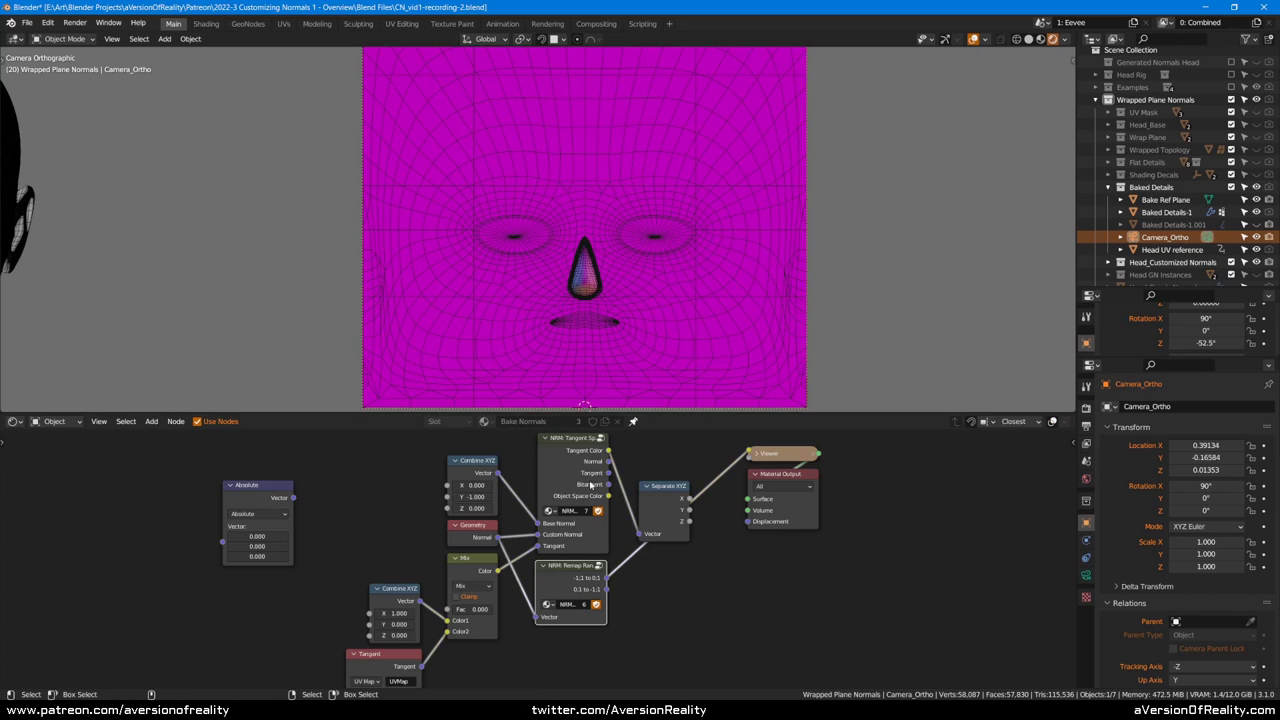
scroll(634, 289, "up", 2)
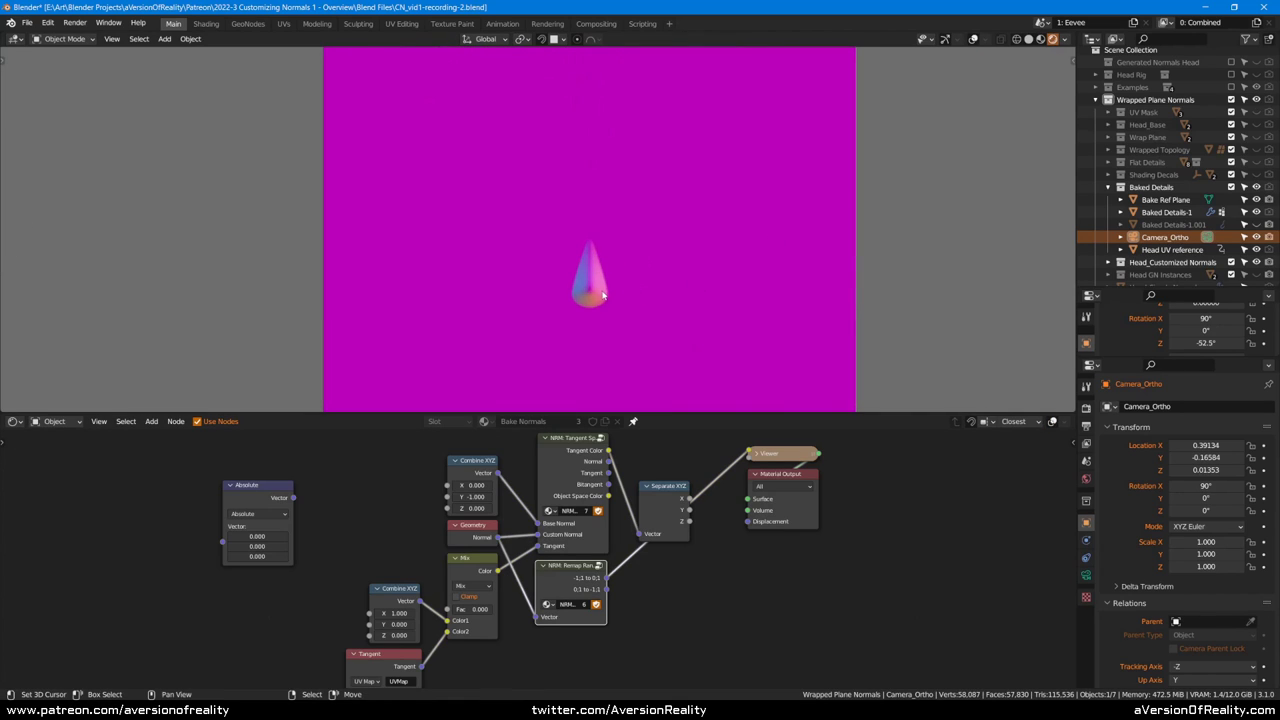
middle_click_drag(699, 273, 666, 204, "shift")
key("alt+shift+z")
scroll(694, 458, "up", 3)
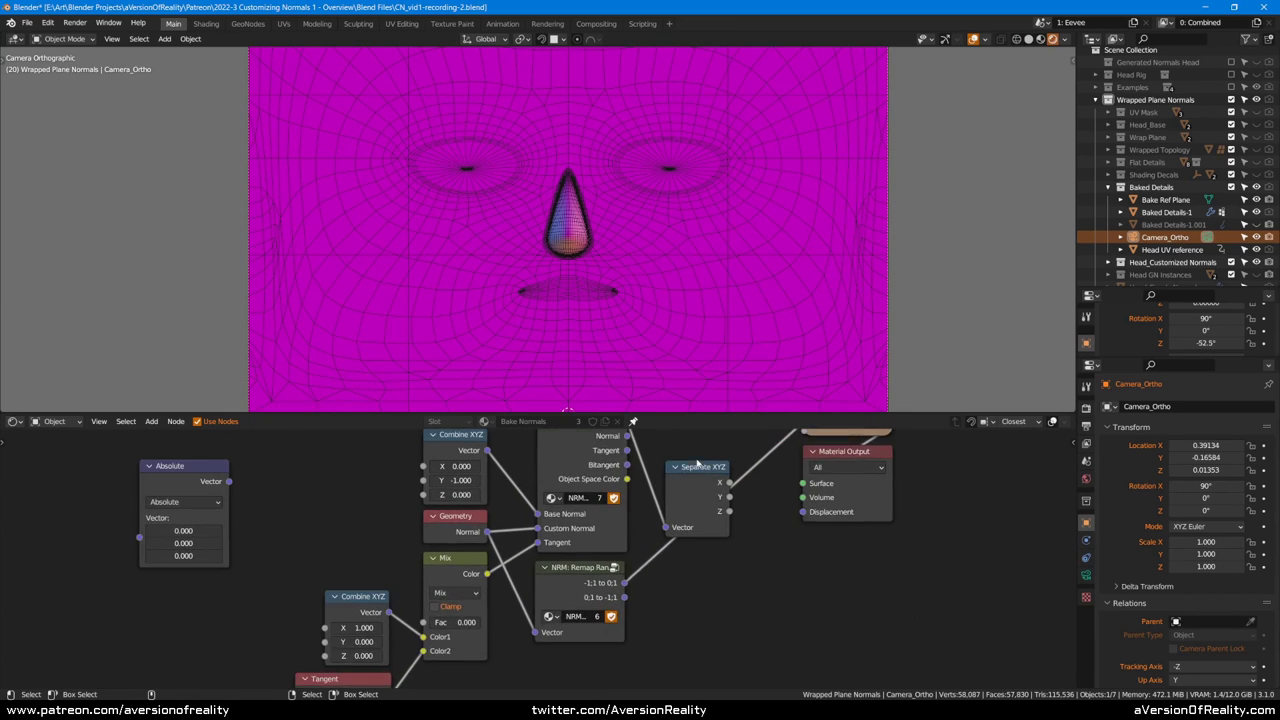
Step: Preview the NRM: Tangent Space node's Tangent Color output and inspect the nose bake without and with the wireframe overlay
middle_click_drag(666, 447, 613, 517)
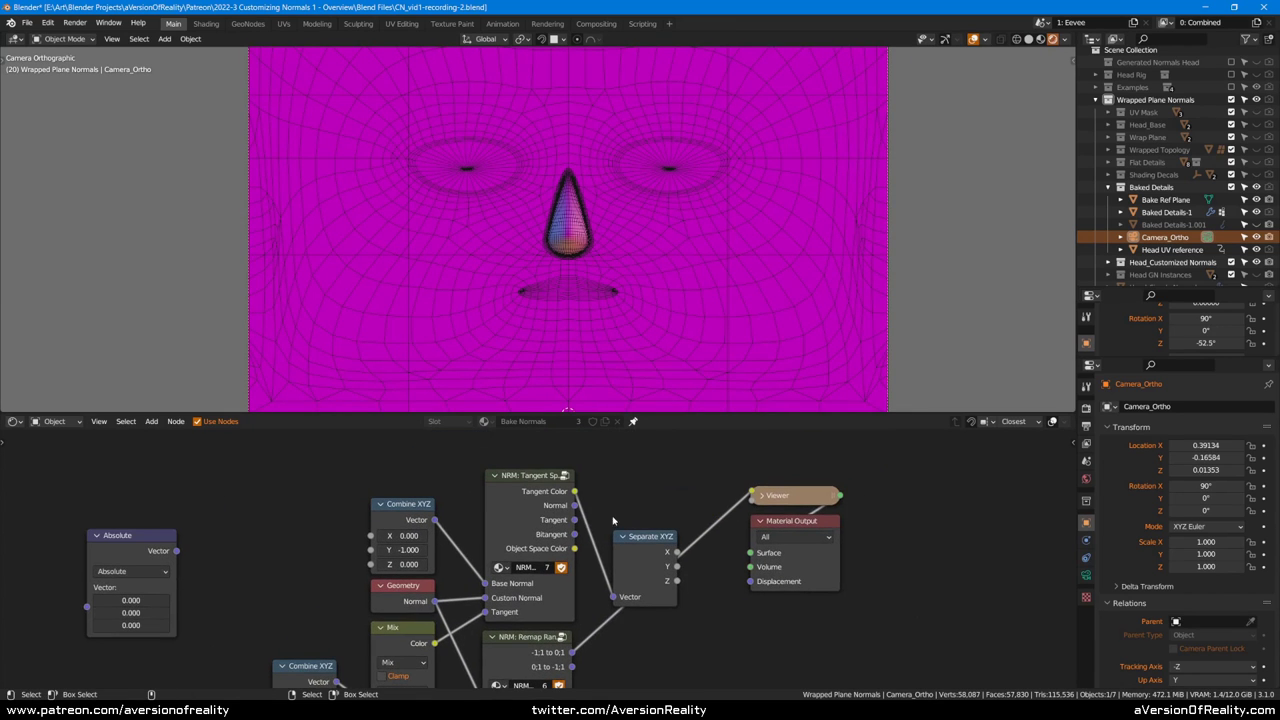
left_click(537, 508, "ctrl+shift")
key("shift+alt+z")
scroll(640, 248, "down", 2)
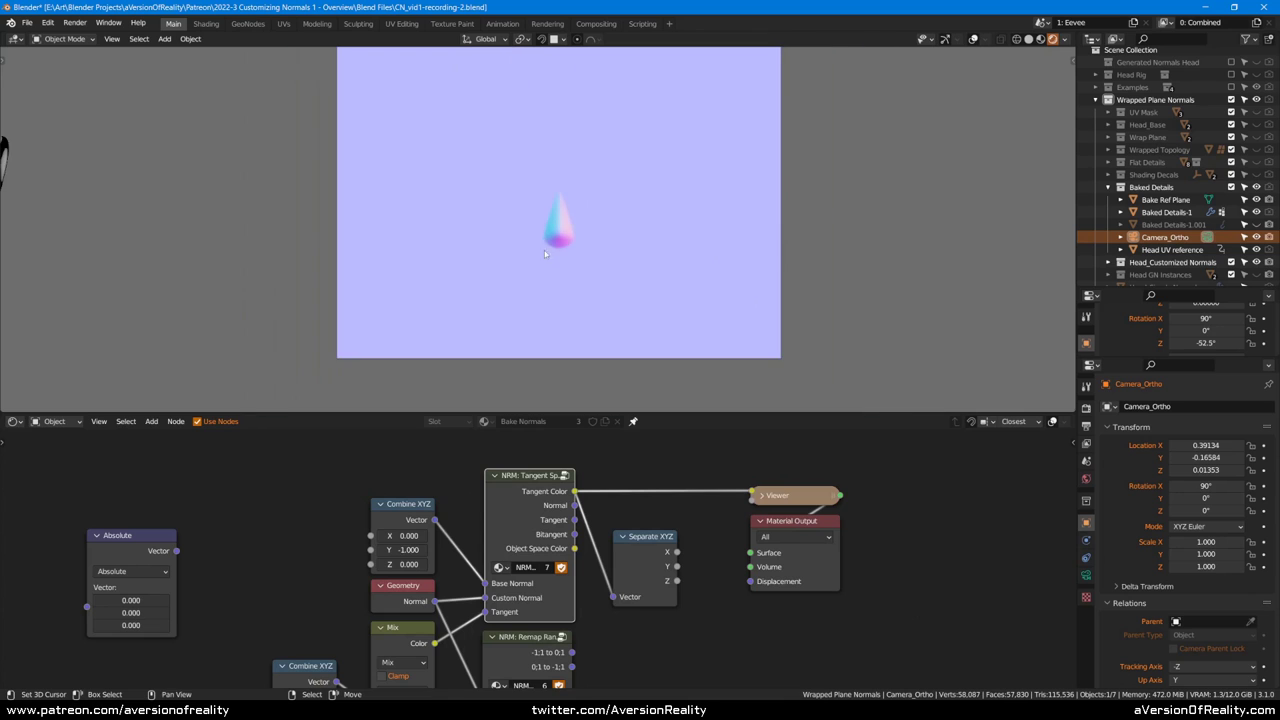
scroll(601, 243, "up", 1)
scroll(574, 222, "up", 2)
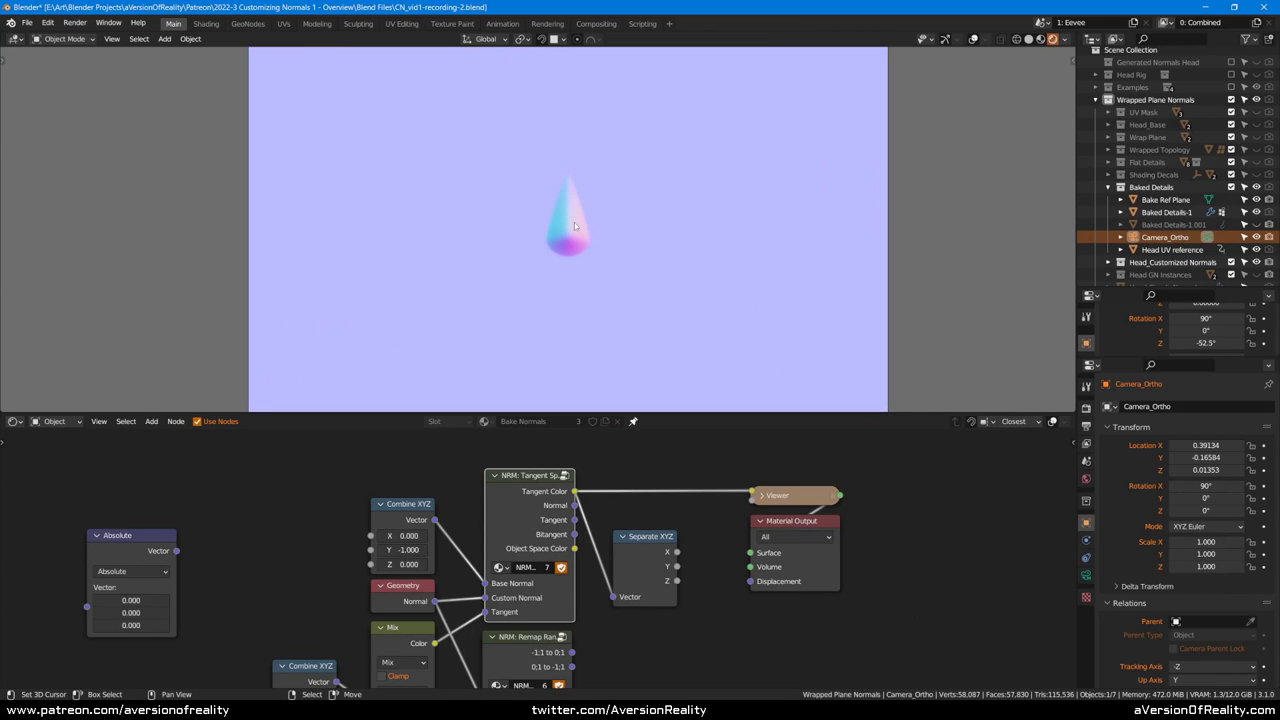
scroll(663, 229, "up", 1)
scroll(667, 196, "up", 1)
key("shift+alt+z")
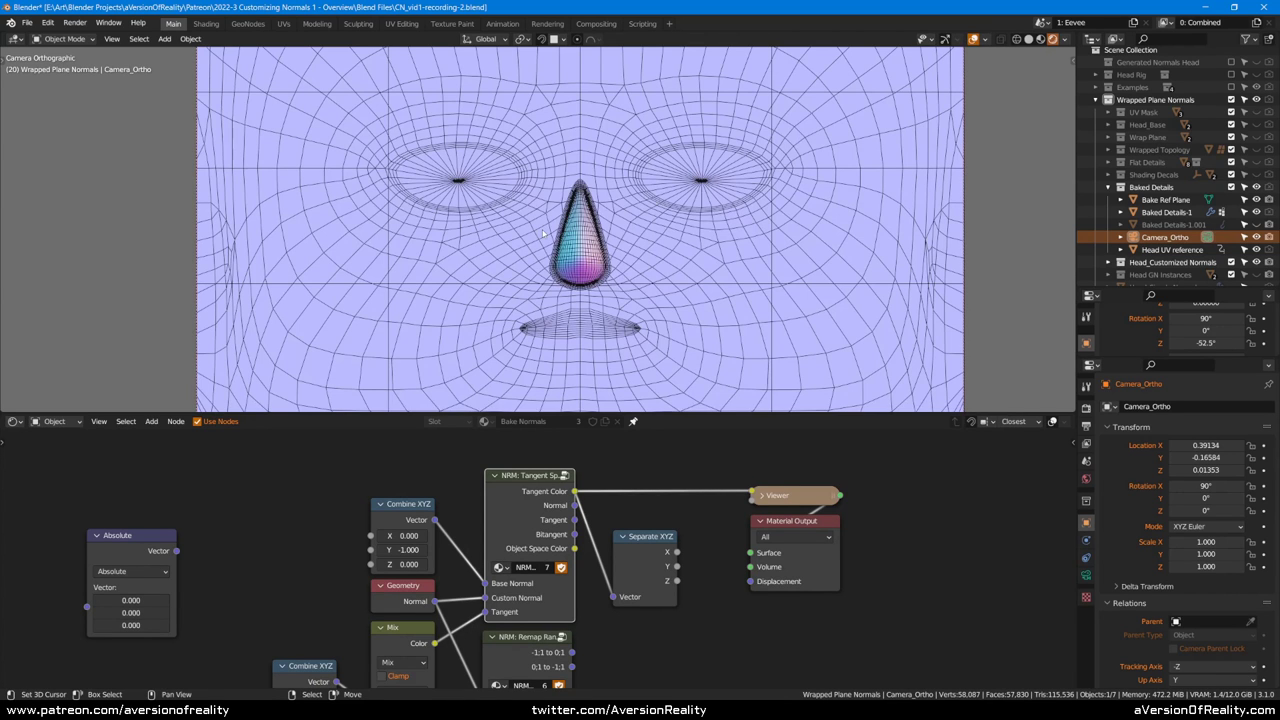
Step: Select the Baked Details-1 nose, start and cancel a move, and inspect its tangent normals without overlays
left_click(584, 249)
left_click(603, 242)
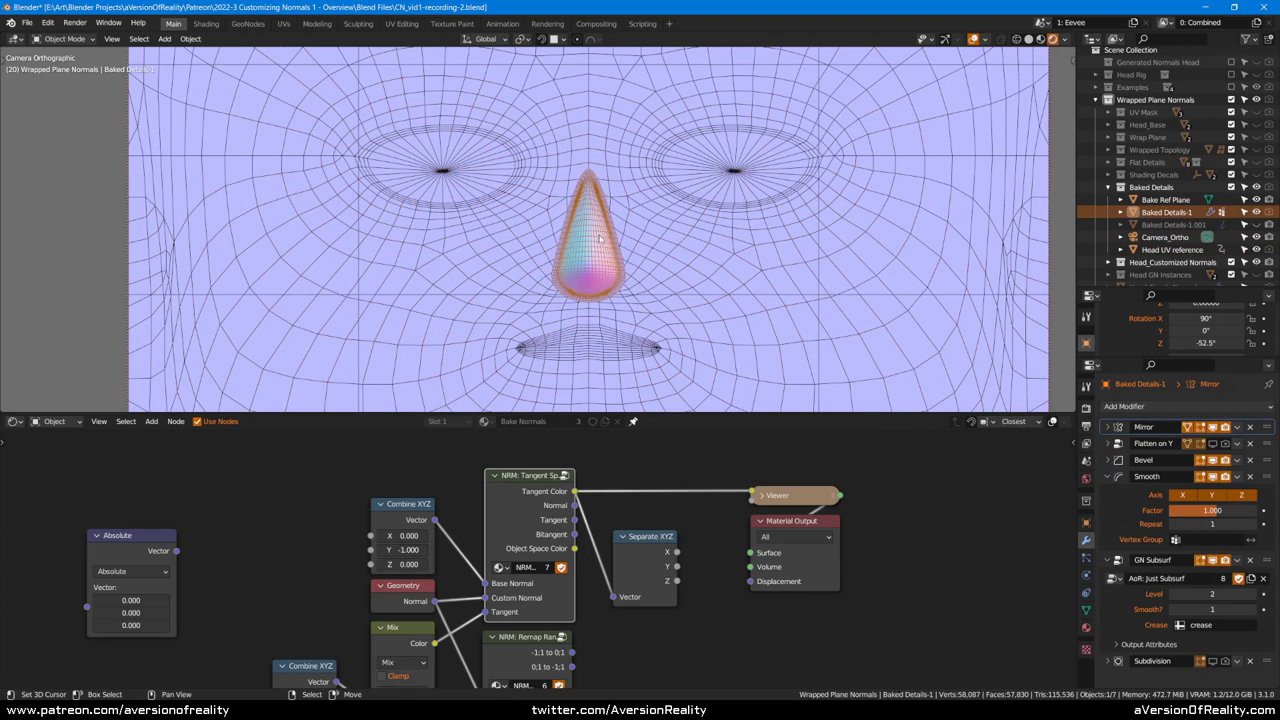
scroll(602, 240, "up", 2)
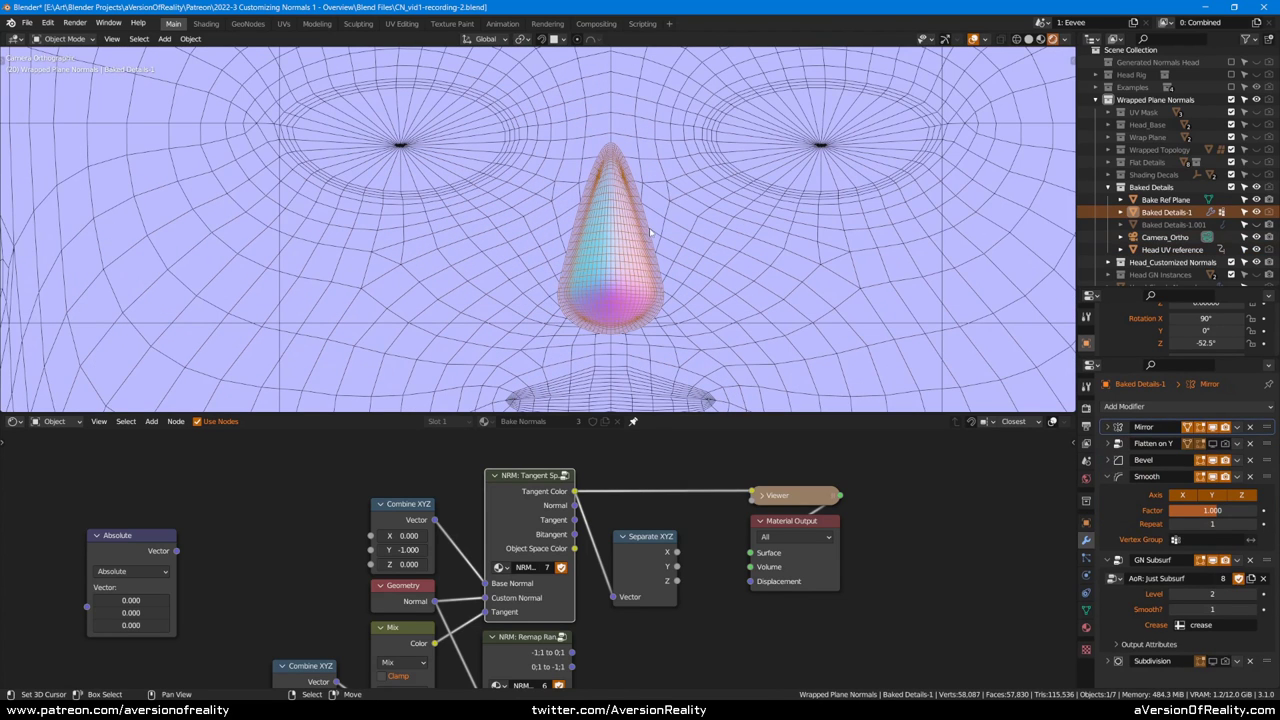
key("g")
right_click(581, 294)
key("shift+alt+z")
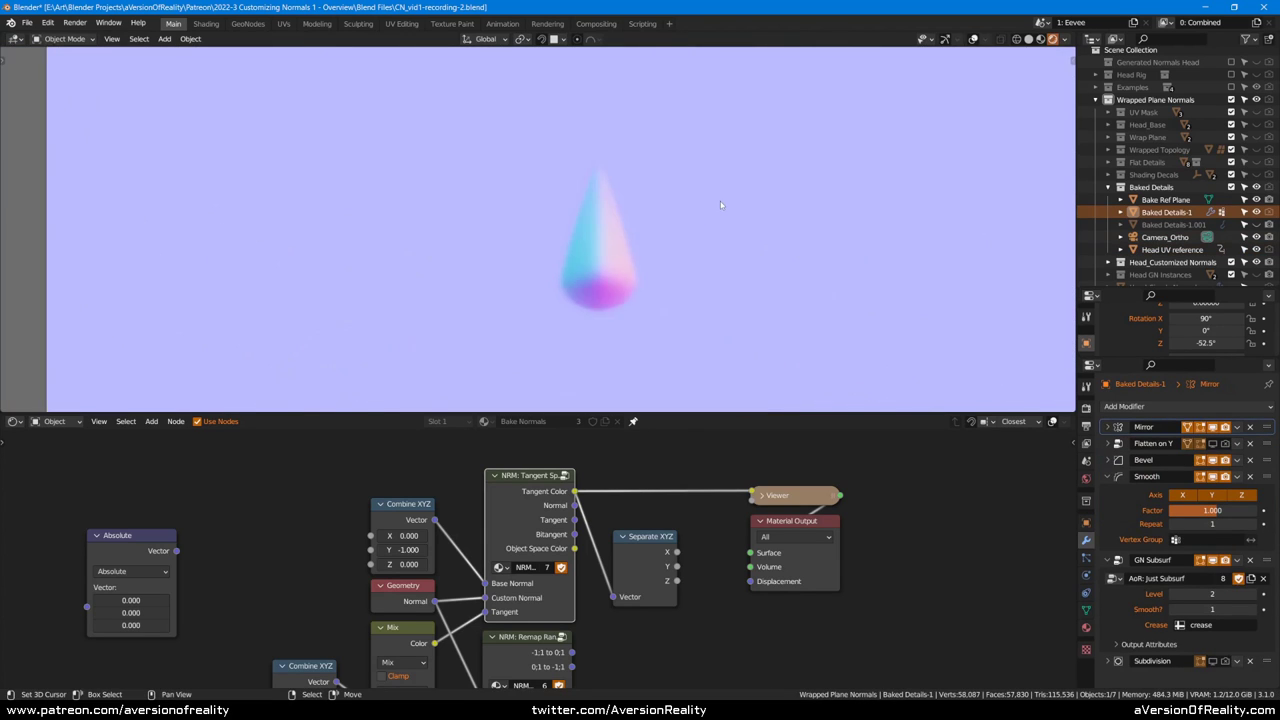
scroll(720, 201, "down", 5)
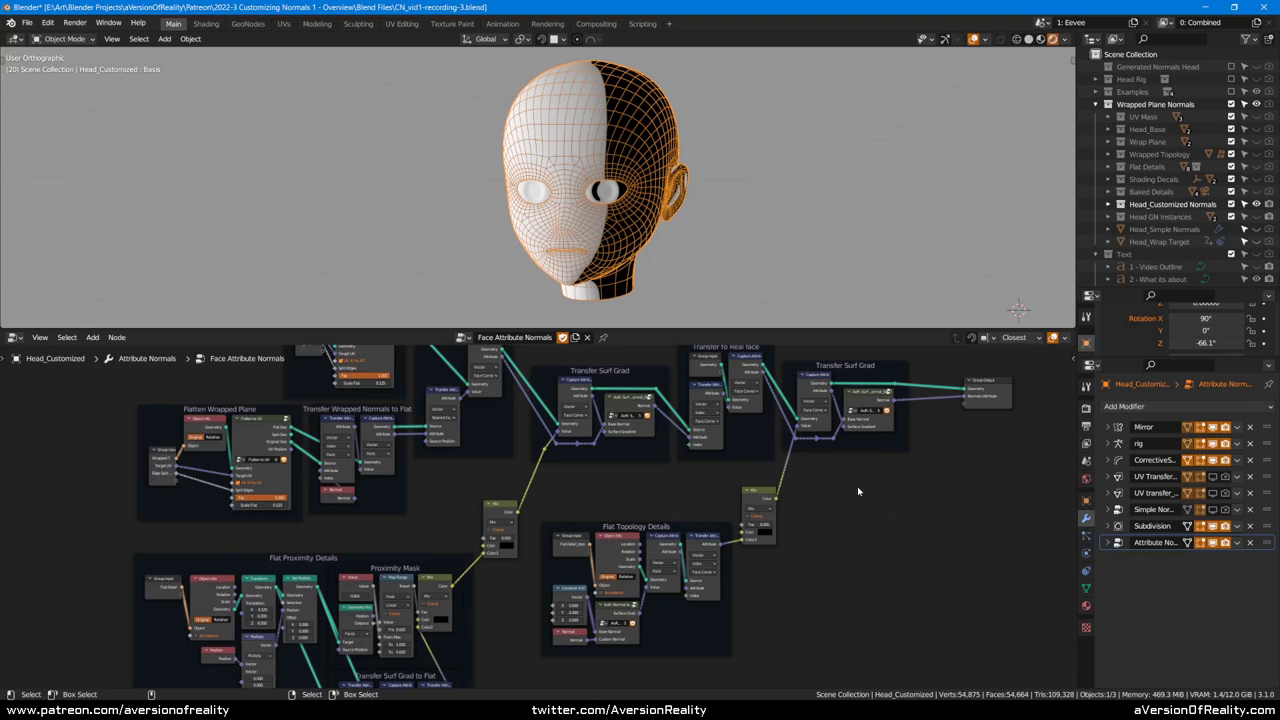
Step: Examine the Face Attribute Normals node tree from the flattening frames to the final Transfer Surf Grad frame, with the head seen from the front
middle_click_drag(937, 477, 935, 574)
scroll(853, 392, "up", 1)
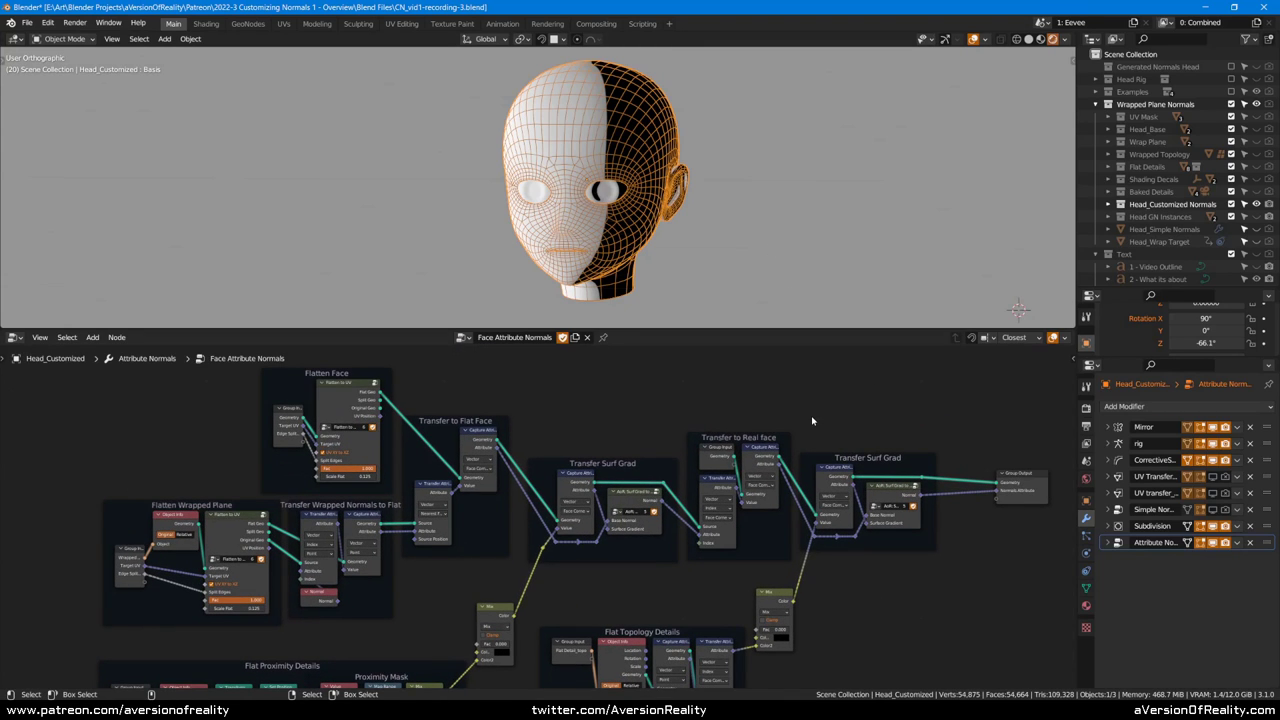
middle_click_drag(786, 390, 772, 160)
middle_click_drag(866, 394, 931, 642)
middle_click_drag(916, 380, 890, 413)
middle_click_drag(792, 166, 828, 200)
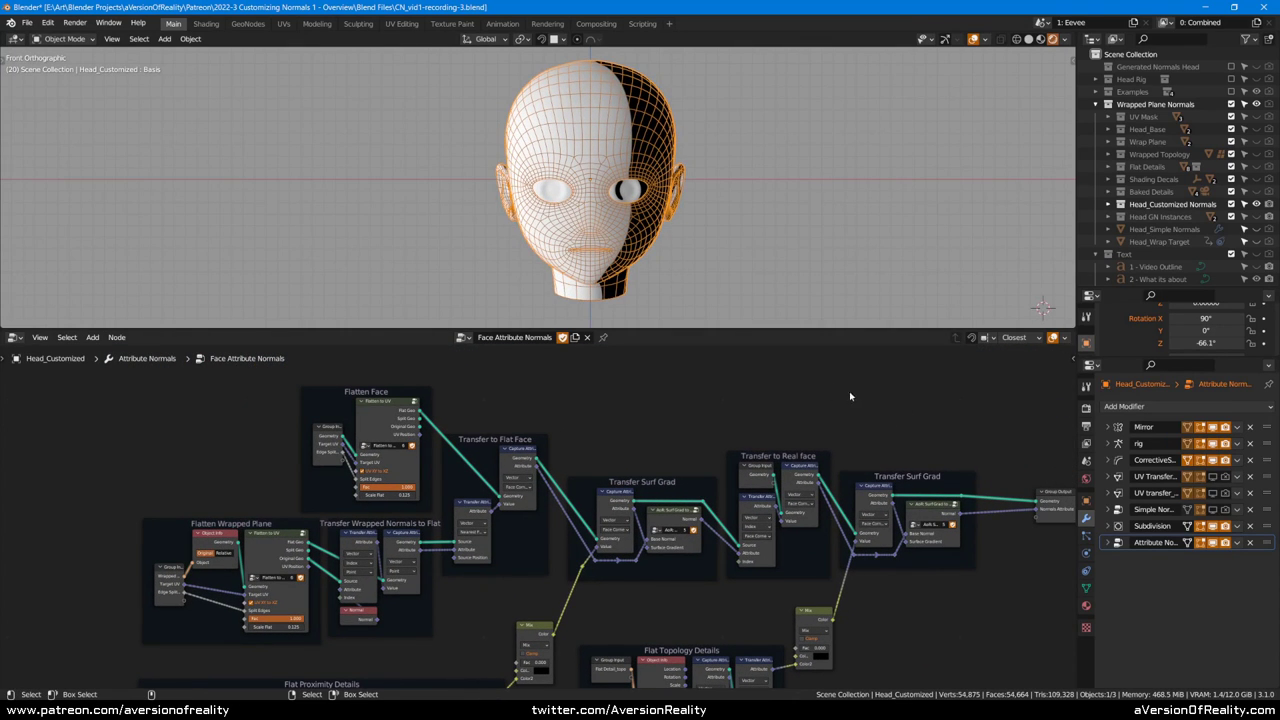
middle_click_drag(870, 400, 833, 396)
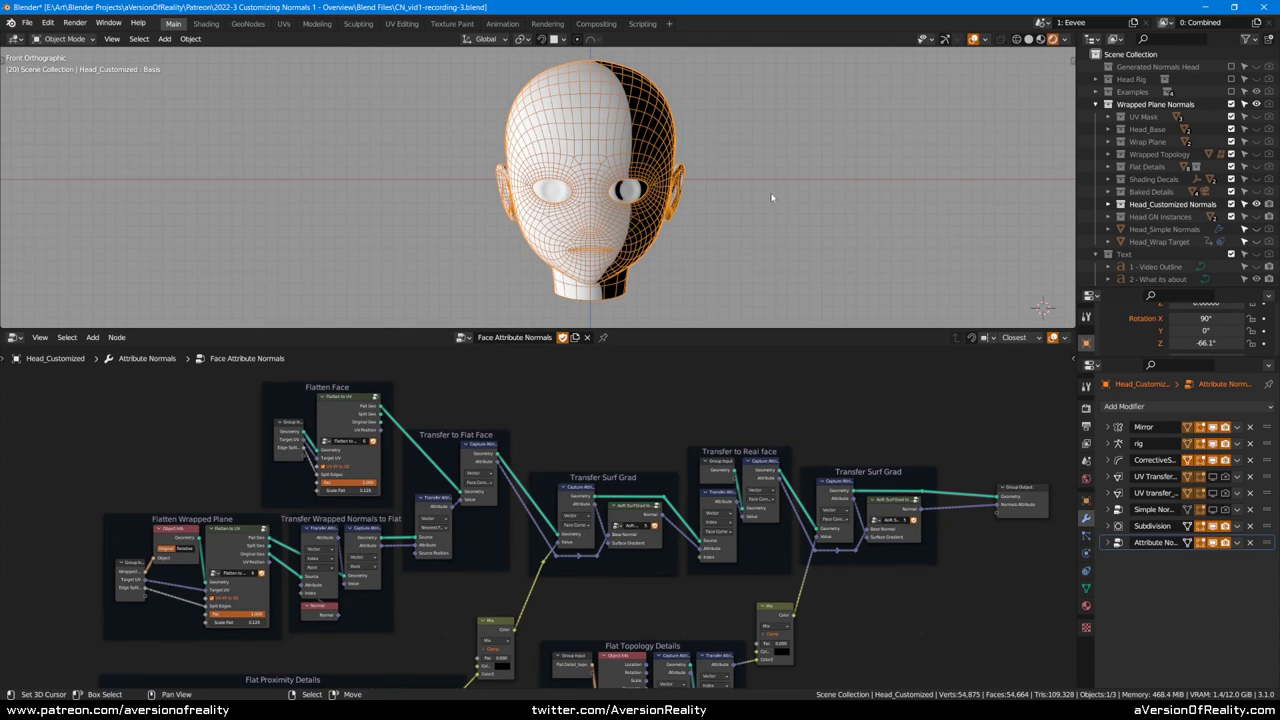
mouse_move(768, 194)
middle_mouse_down()
mouse_move(757, 192)
mouse_move(785, 194)
middle_mouse_up()
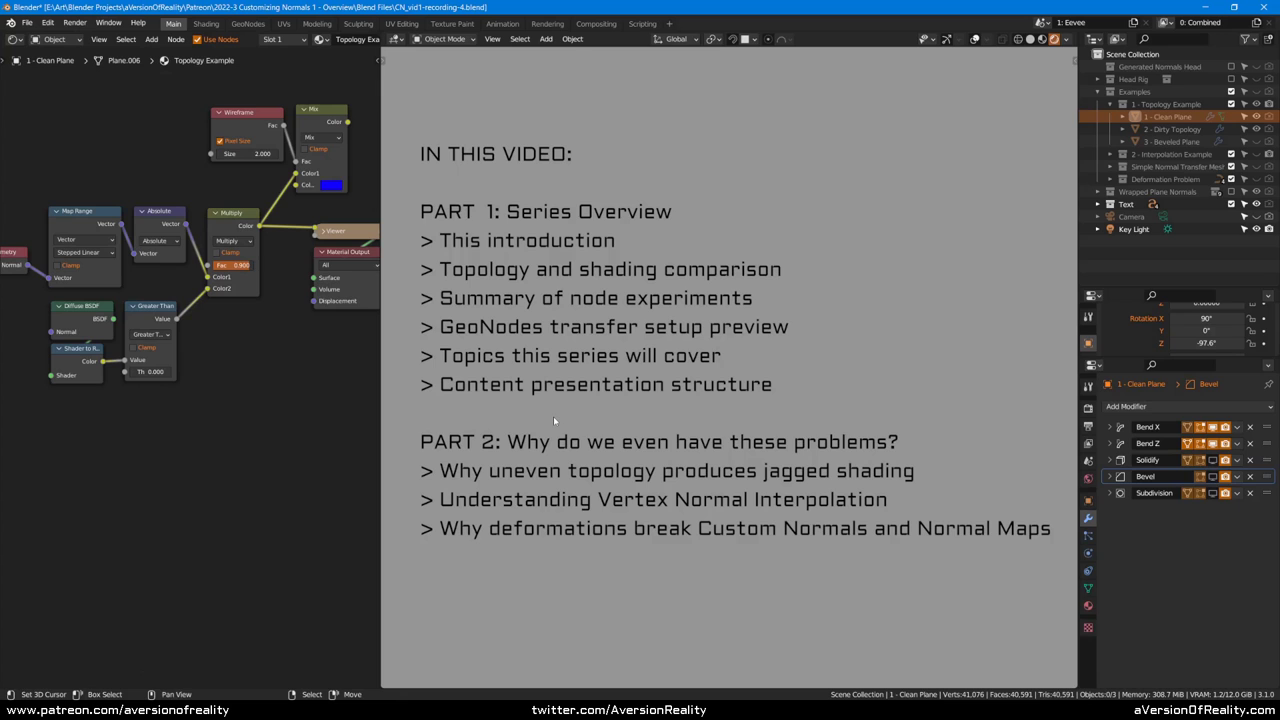
Step: Show the 1 - Topology Example collection instead of the Text collection and preview the Greater Than node's shading on the planes
key("shift+alt+z")
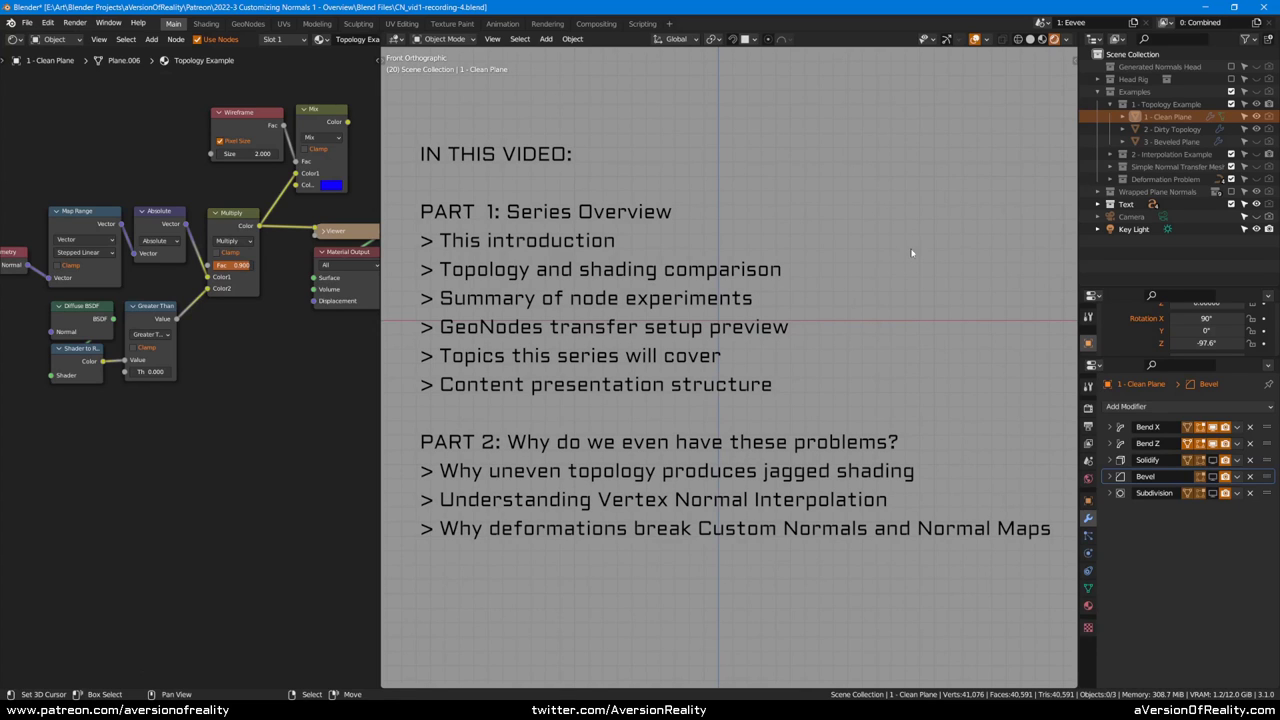
left_click(1256, 204)
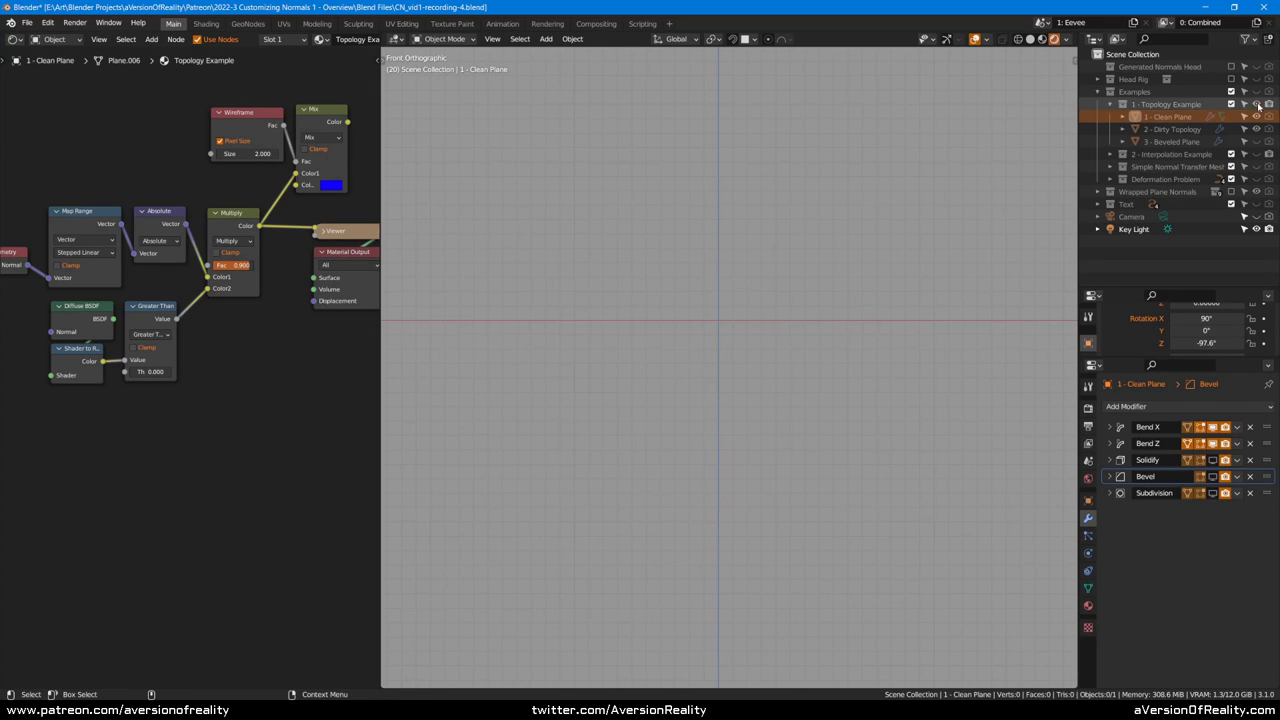
left_click(1256, 104)
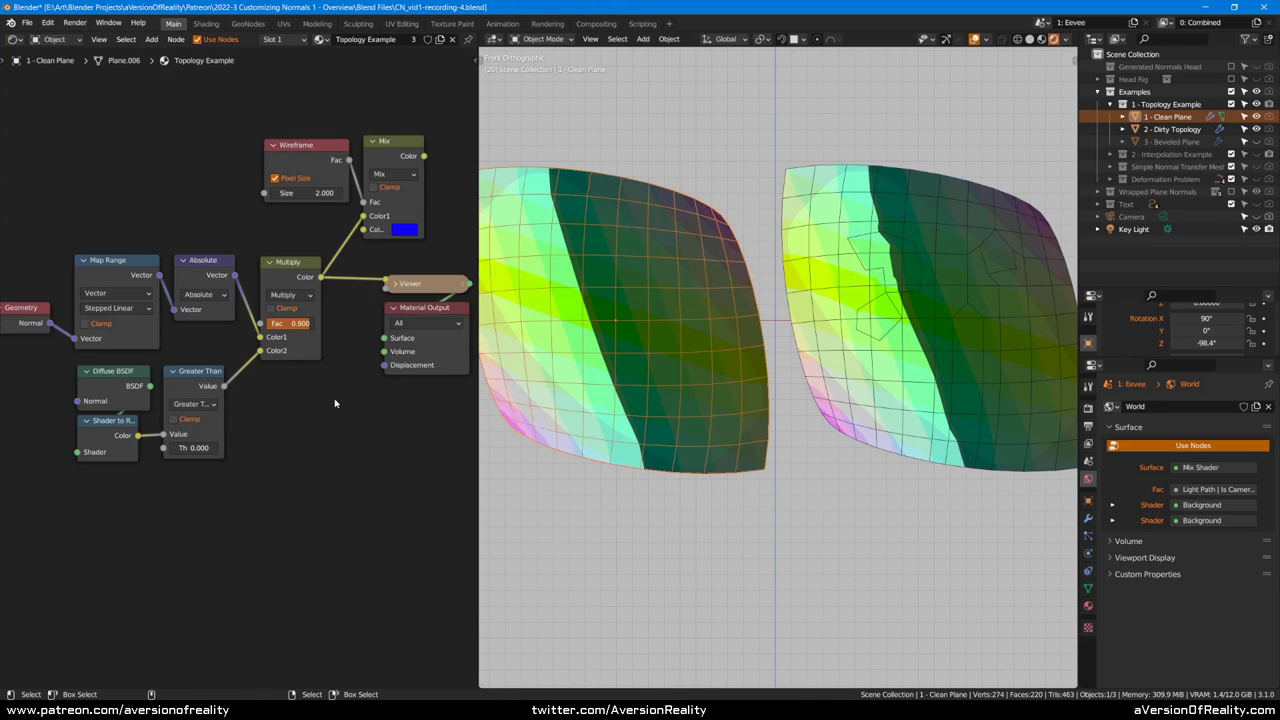
left_click(193, 374, "ctrl+shift")
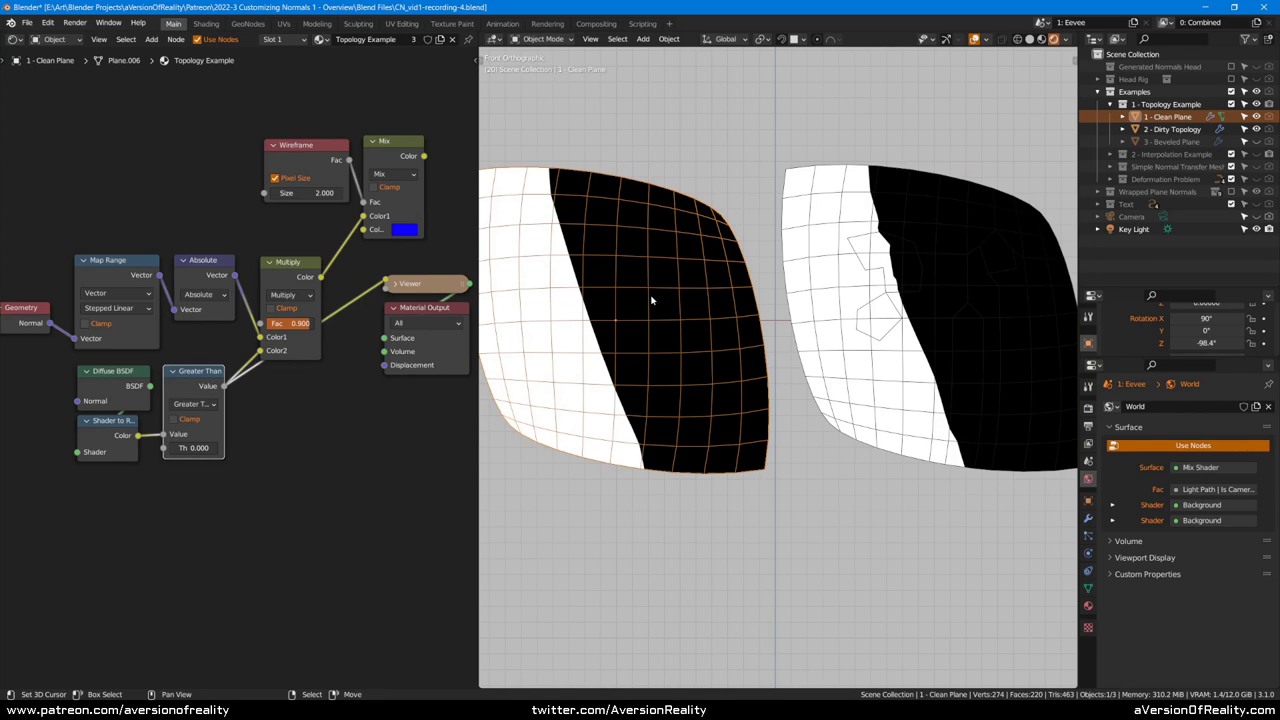
Step: In the World shader, try a strength of 1 on the white Background node, then restore it to 0.5
left_click(75, 45)
left_click(52, 57)
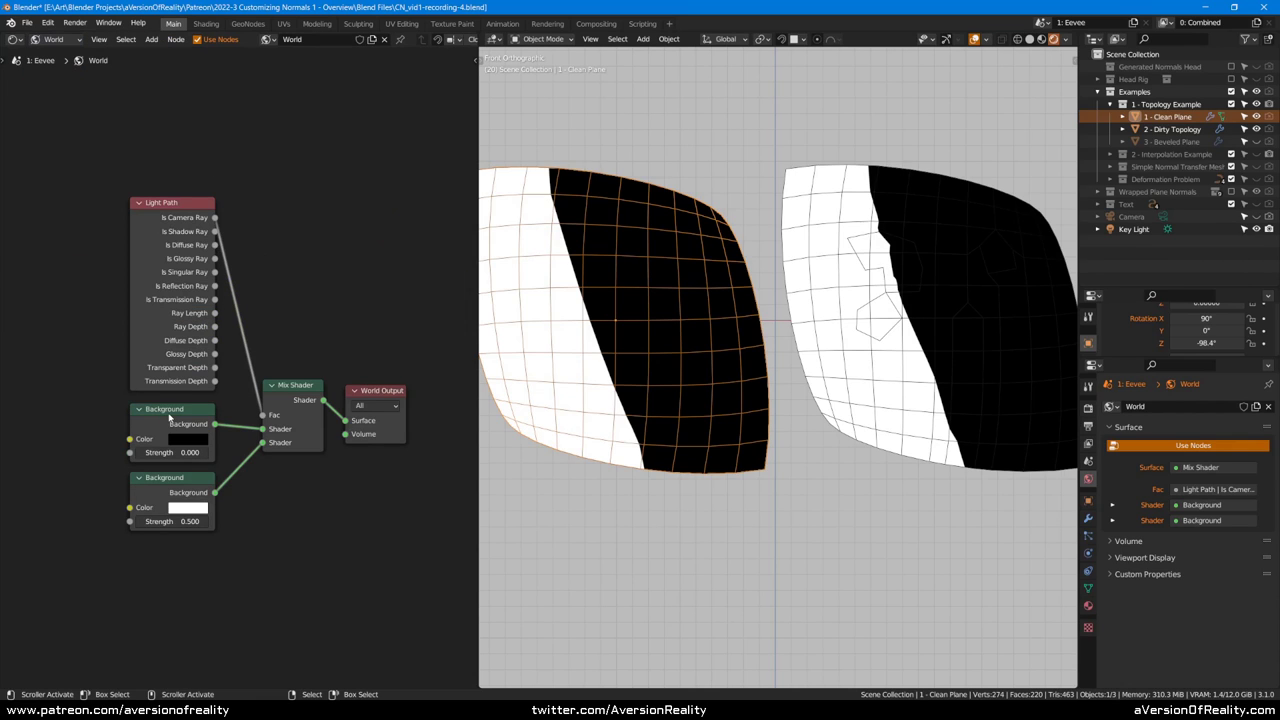
left_click(184, 521)
type("1")
key("Return")
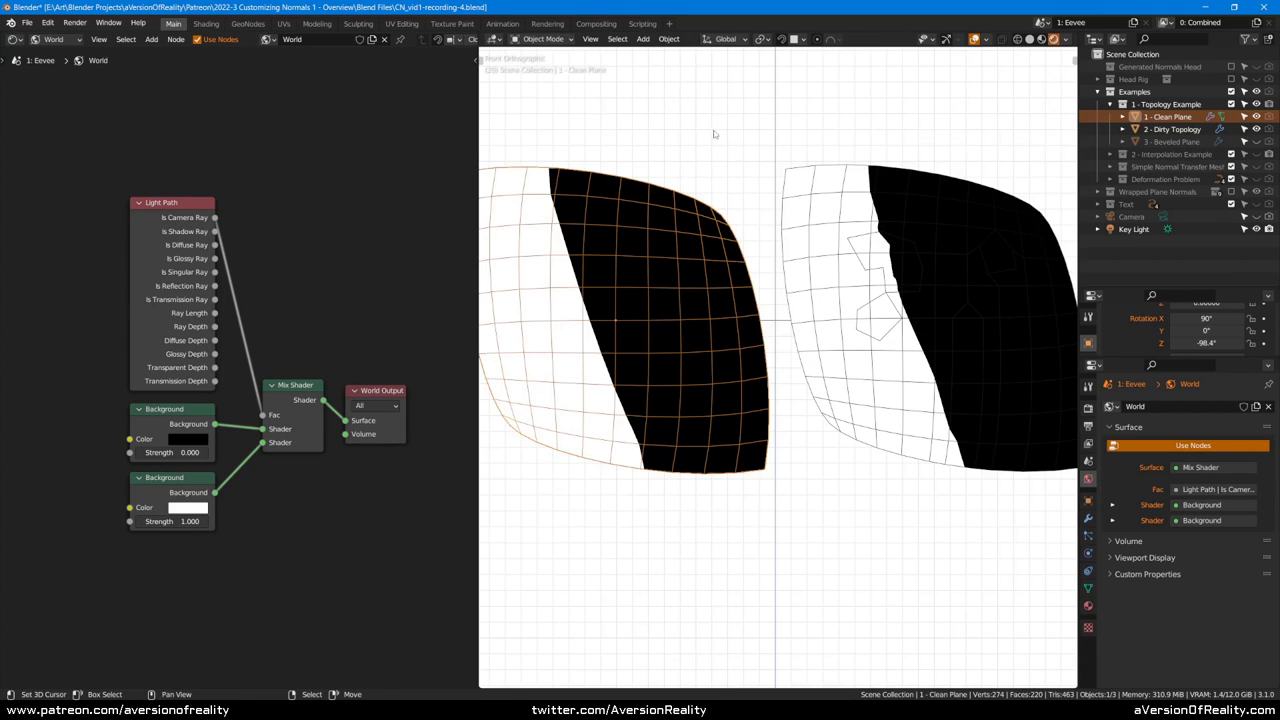
left_click(170, 521)
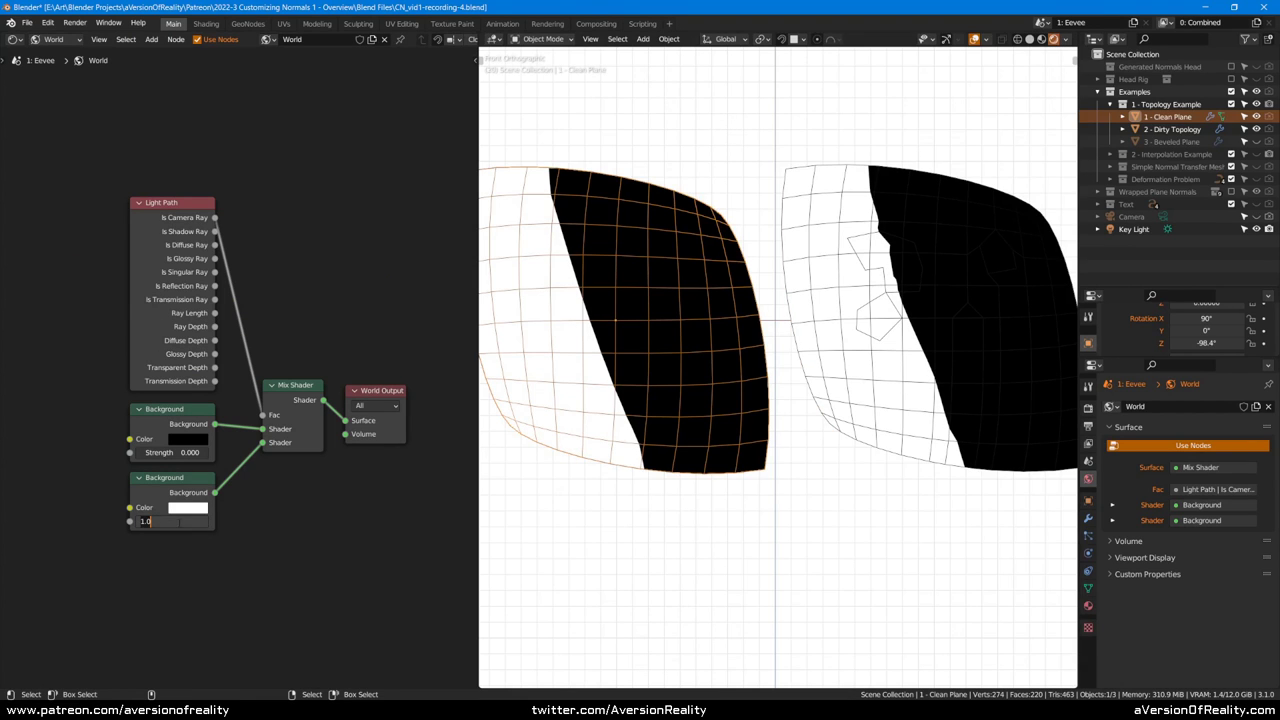
type("0.5")
key("Return")
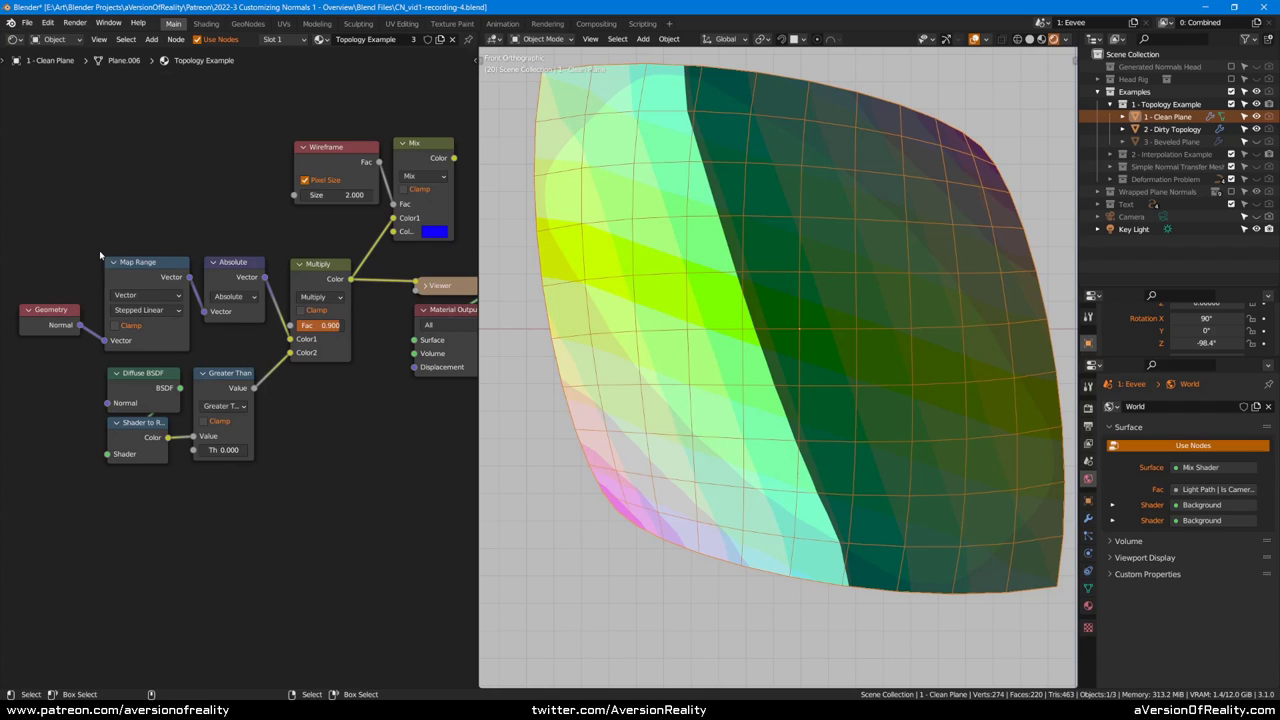
Step: Preview the Geometry, Map Range, Absolute and Multiply nodes in turn on the clean plane, checking the Map Range node's hidden inputs
left_click(50, 315, "ctrl+shift")
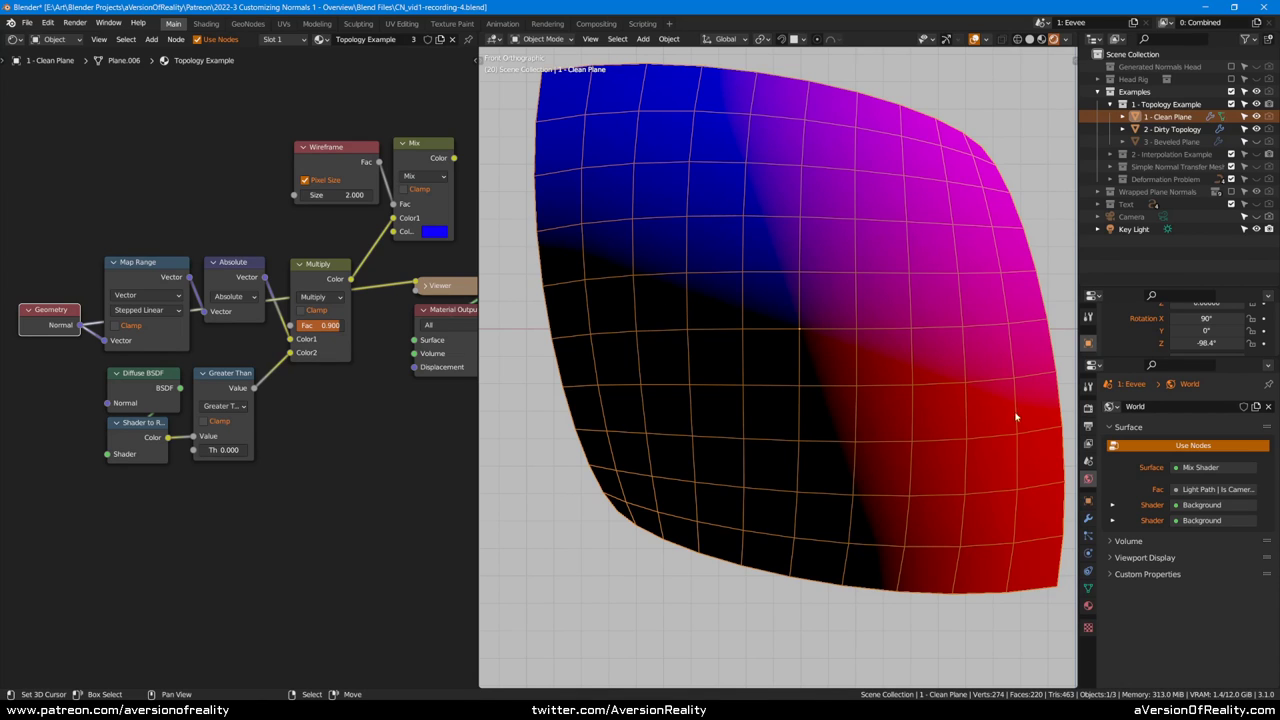
left_click(143, 279)
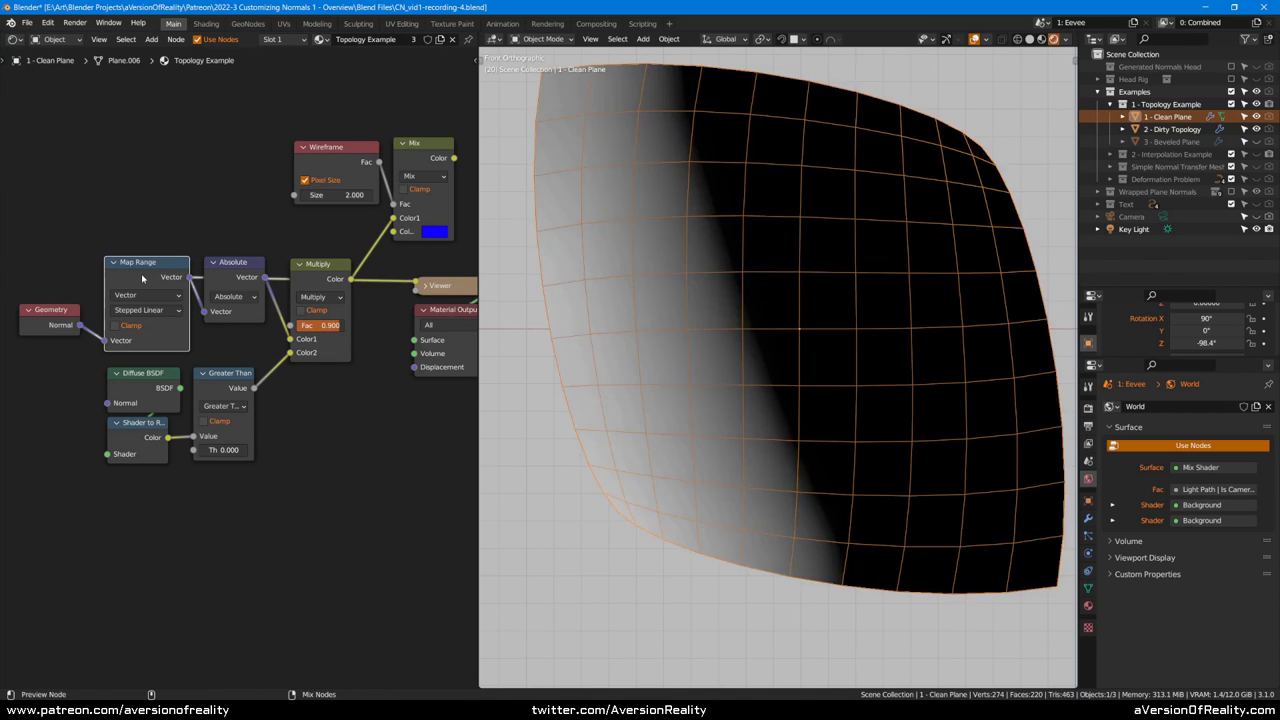
key("ctrl+h")
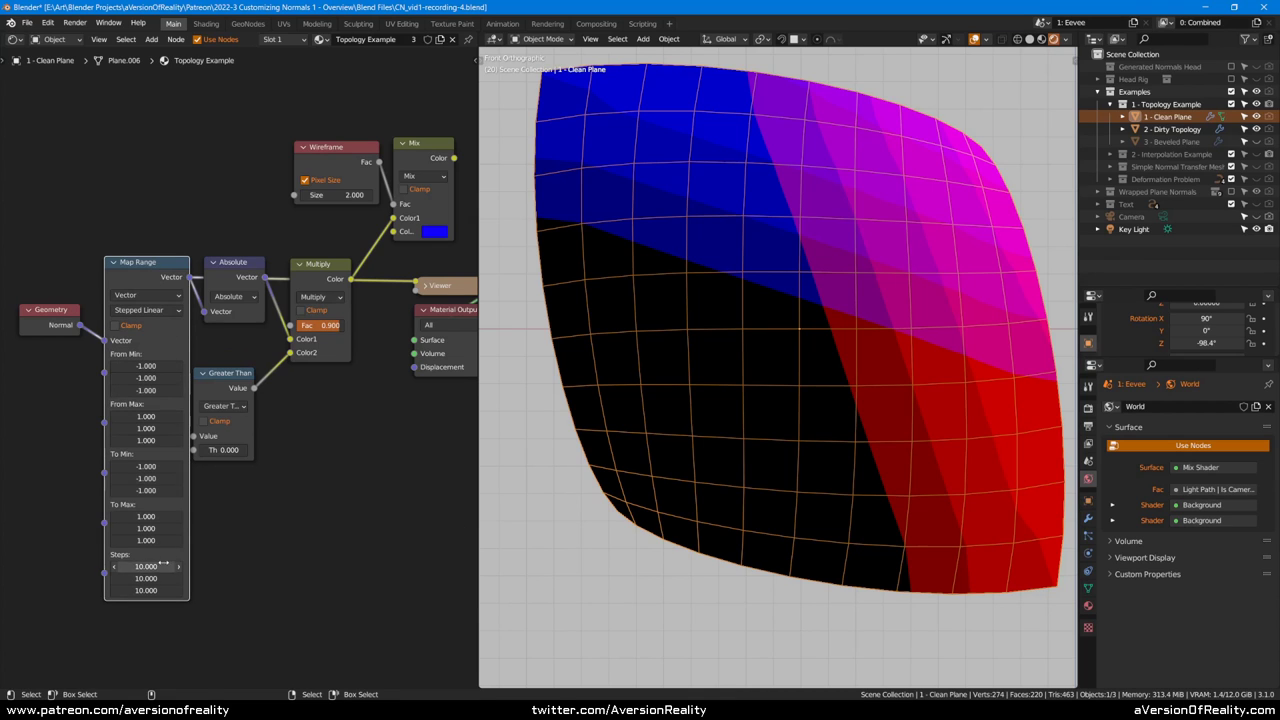
key("ctrl+h")
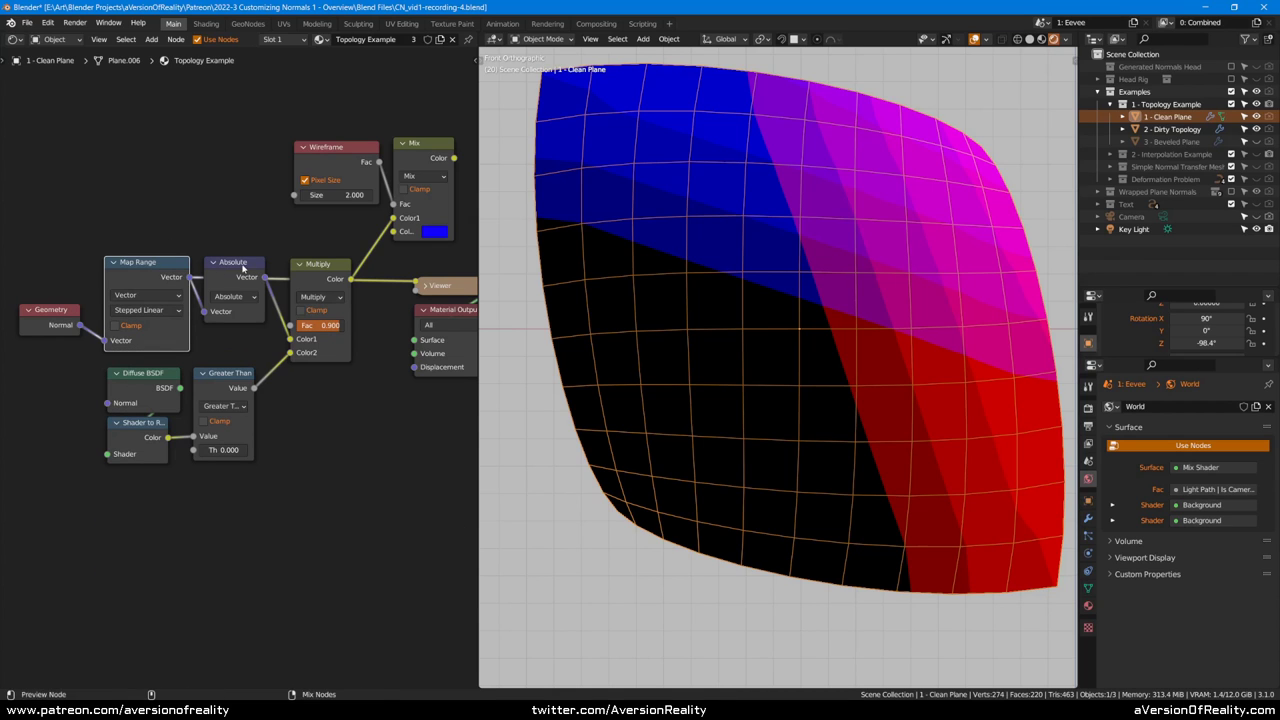
left_click(242, 268, "ctrl+shift")
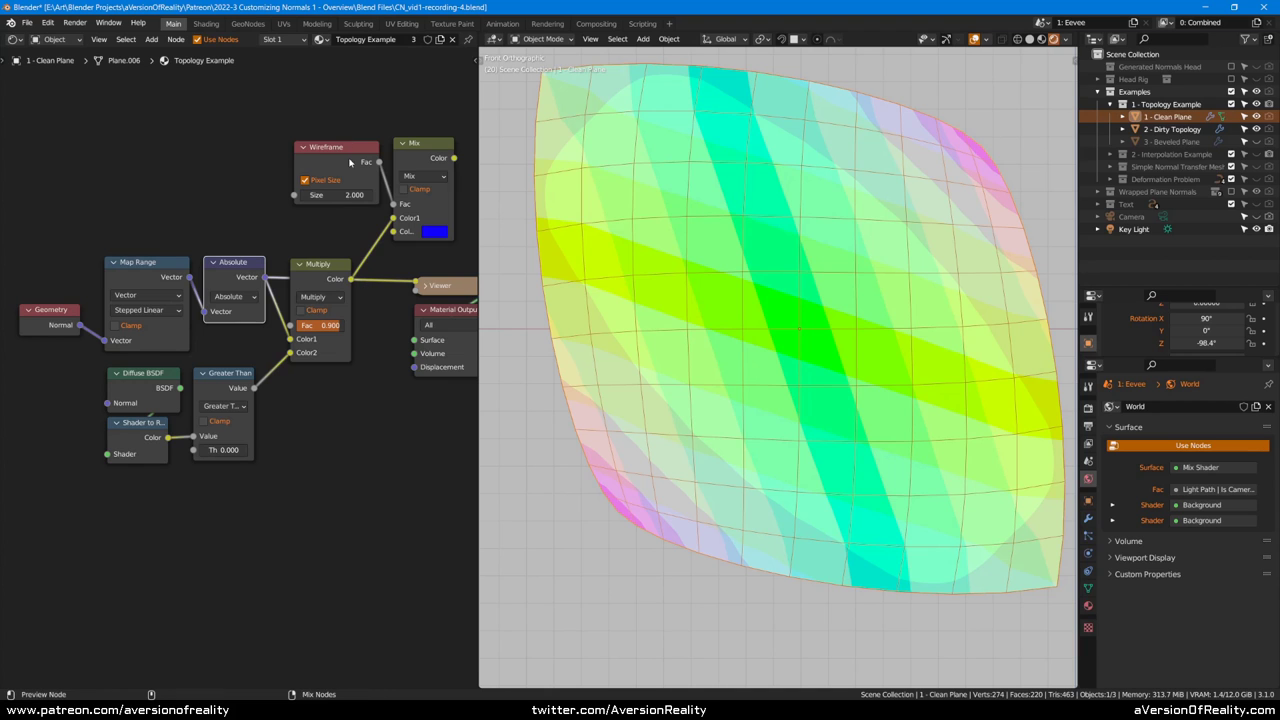
left_click(318, 310, "ctrl+shift")
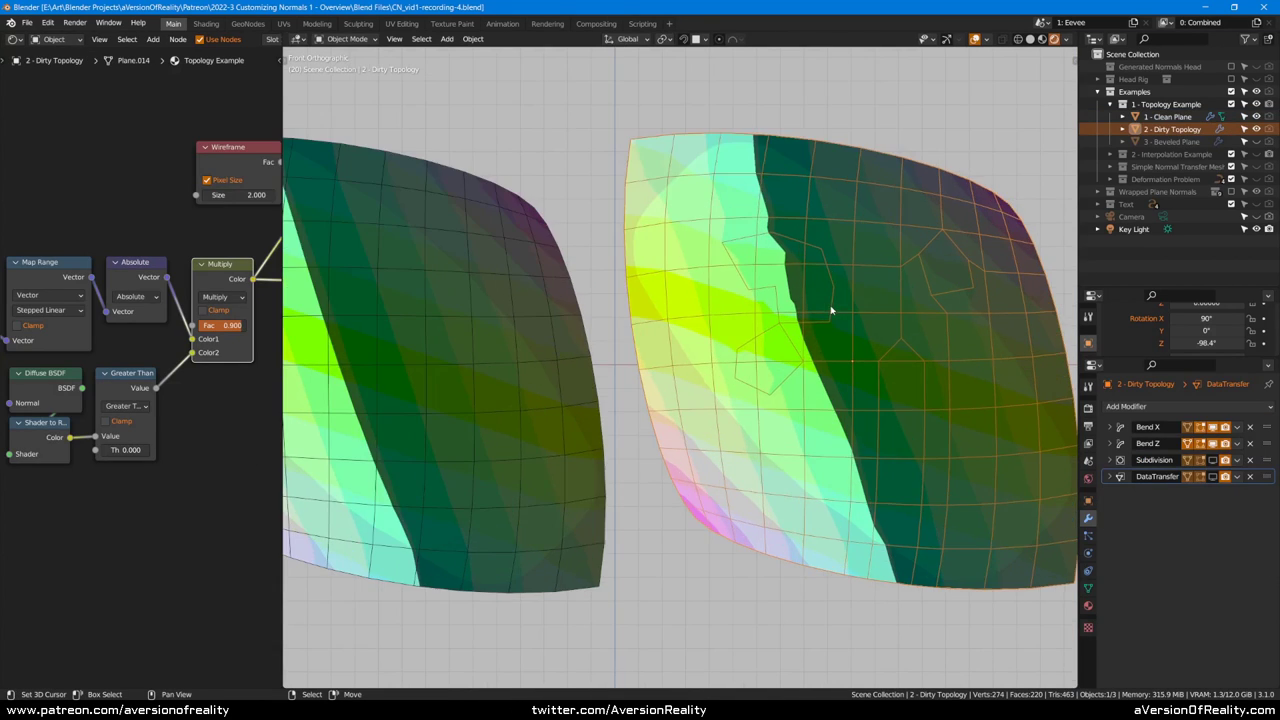
Step: Rotate the key light to -102° on Z to shift the shadow edge across the dirty-topology plane
scroll(674, 294, "up", 2)
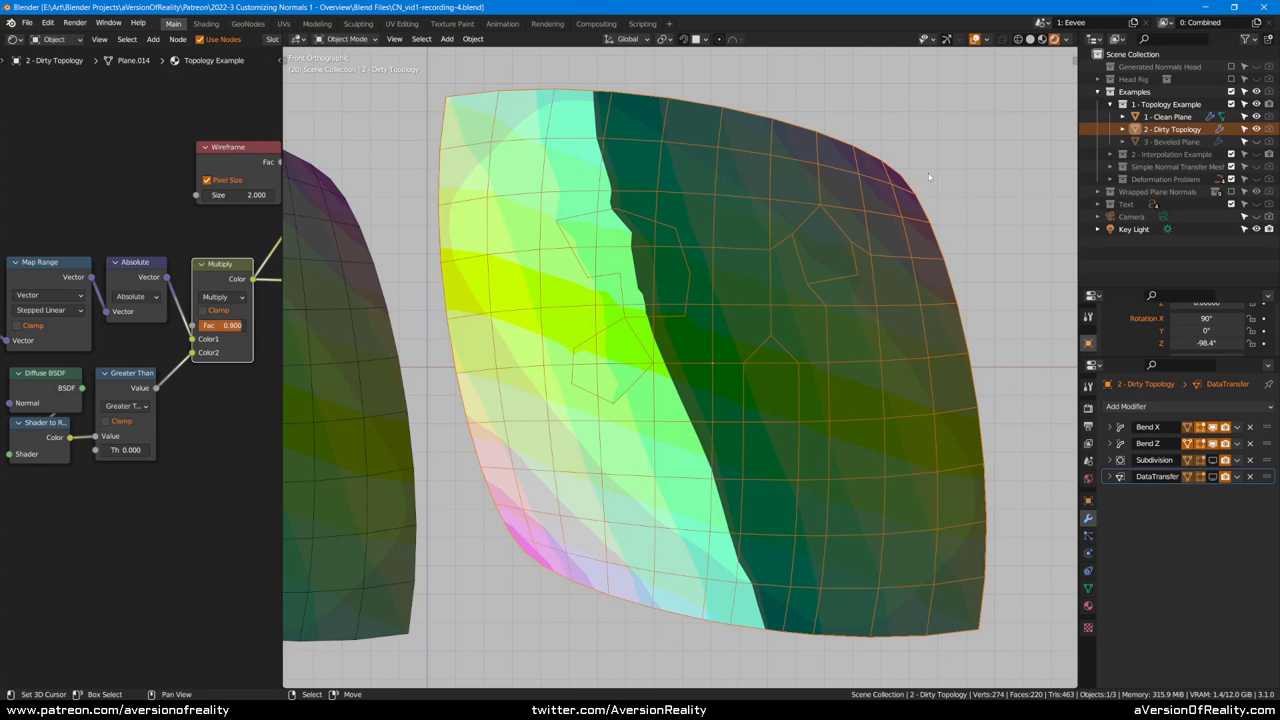
left_click_drag(1206, 344, 1189, 343)
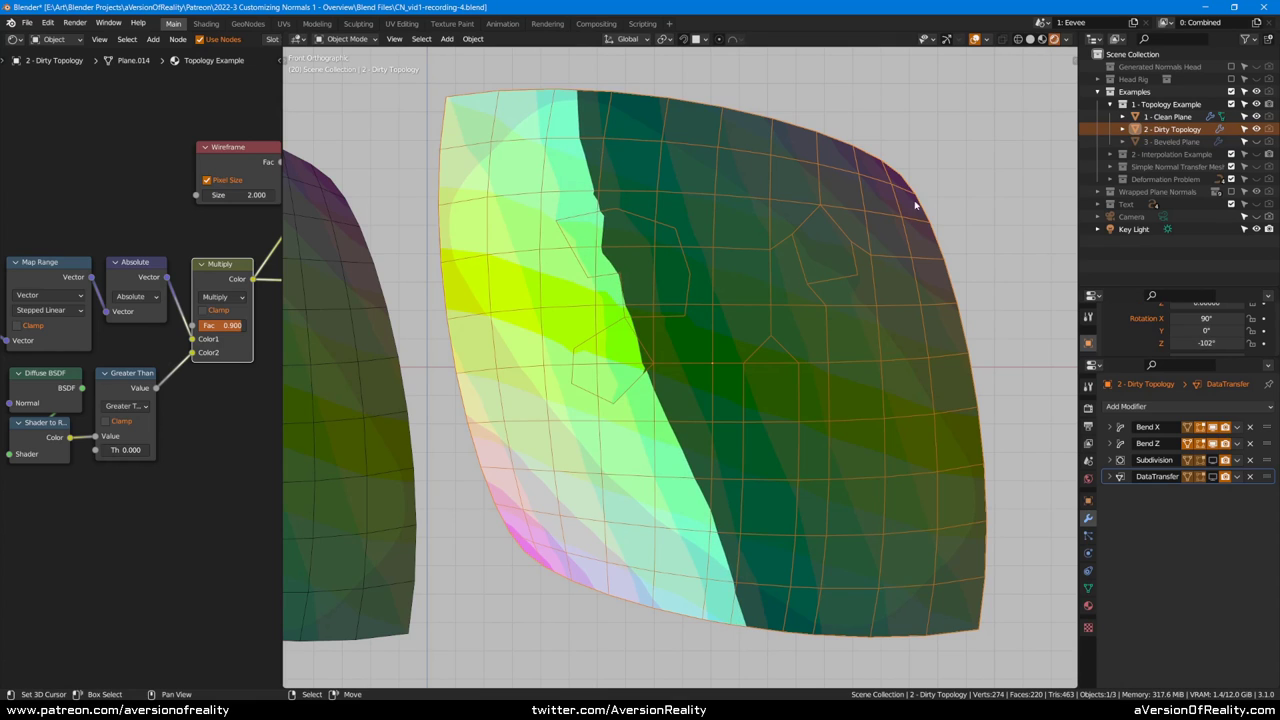
Step: Hide the 2 - Dirty Topology plane, show 3 - Beveled Plane in its place and select it
left_click(1256, 129)
left_click(1256, 142)
left_click(827, 297)
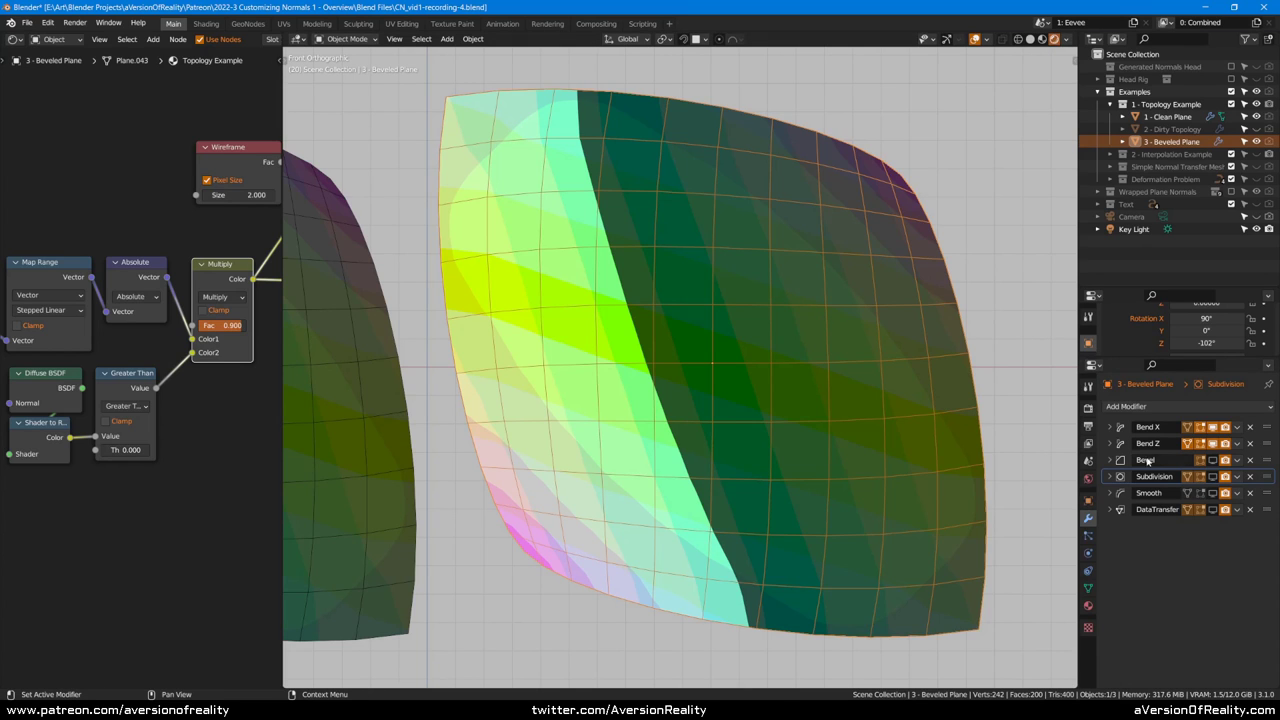
Step: Enable the Bevel and Subdivision modifiers in the viewport for 3 - Beveled Plane and inspect its rounded shape from the side
left_click(1211, 460)
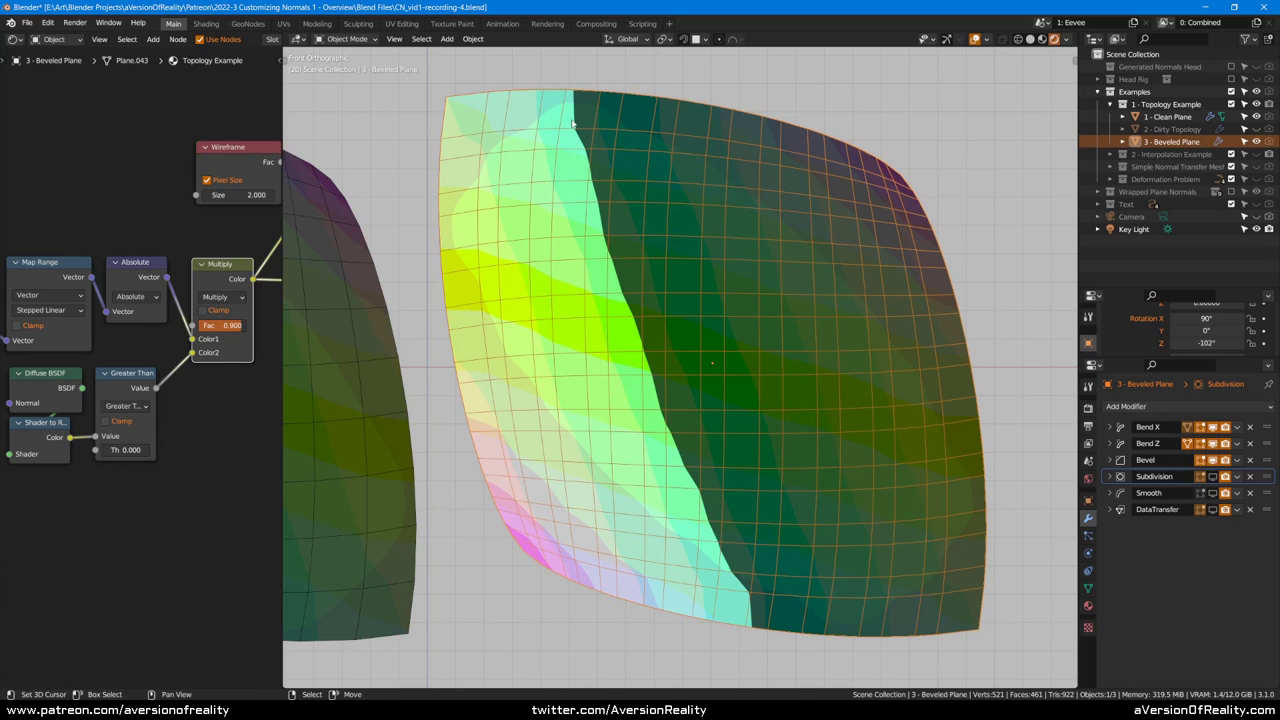
scroll(586, 143, "up", 1)
scroll(586, 143, "down", 1)
left_click(1212, 480)
middle_click_drag(857, 209, 850, 178)
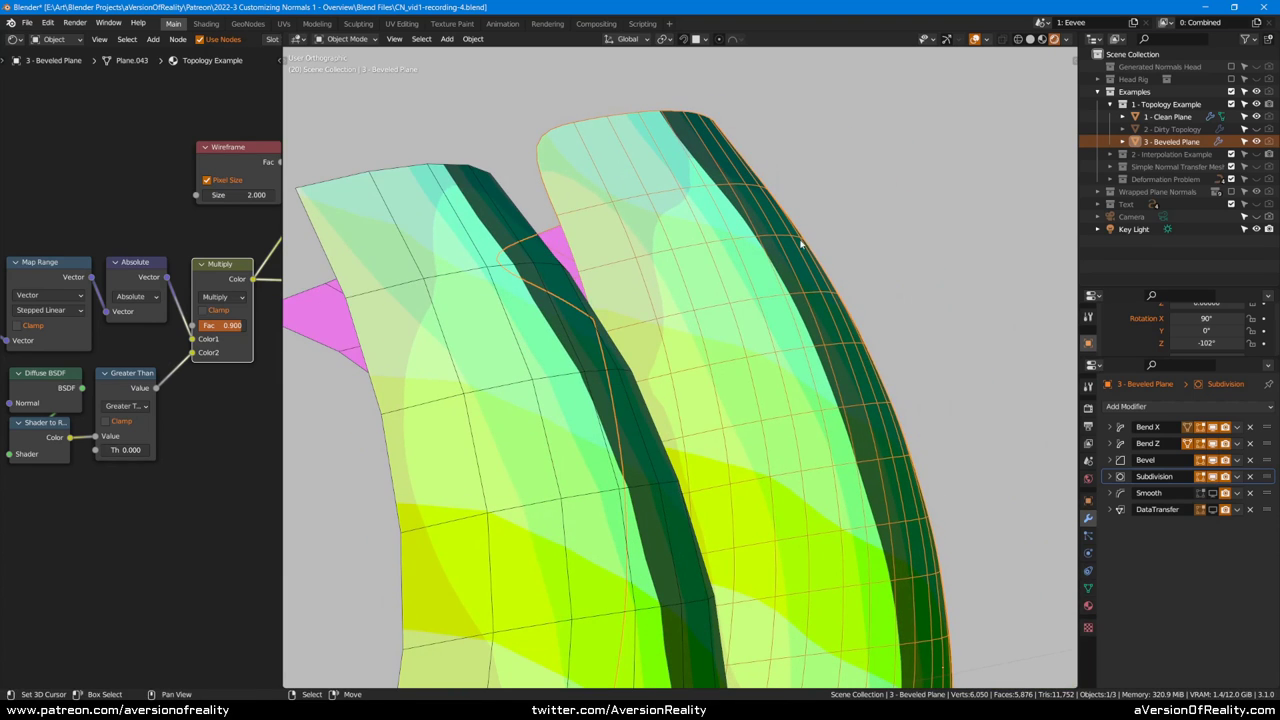
middle_click_drag(907, 376, 550, 230)
middle_click_drag(662, 364, 691, 251, "shift")
middle_click_drag(703, 300, 708, 260, "shift")
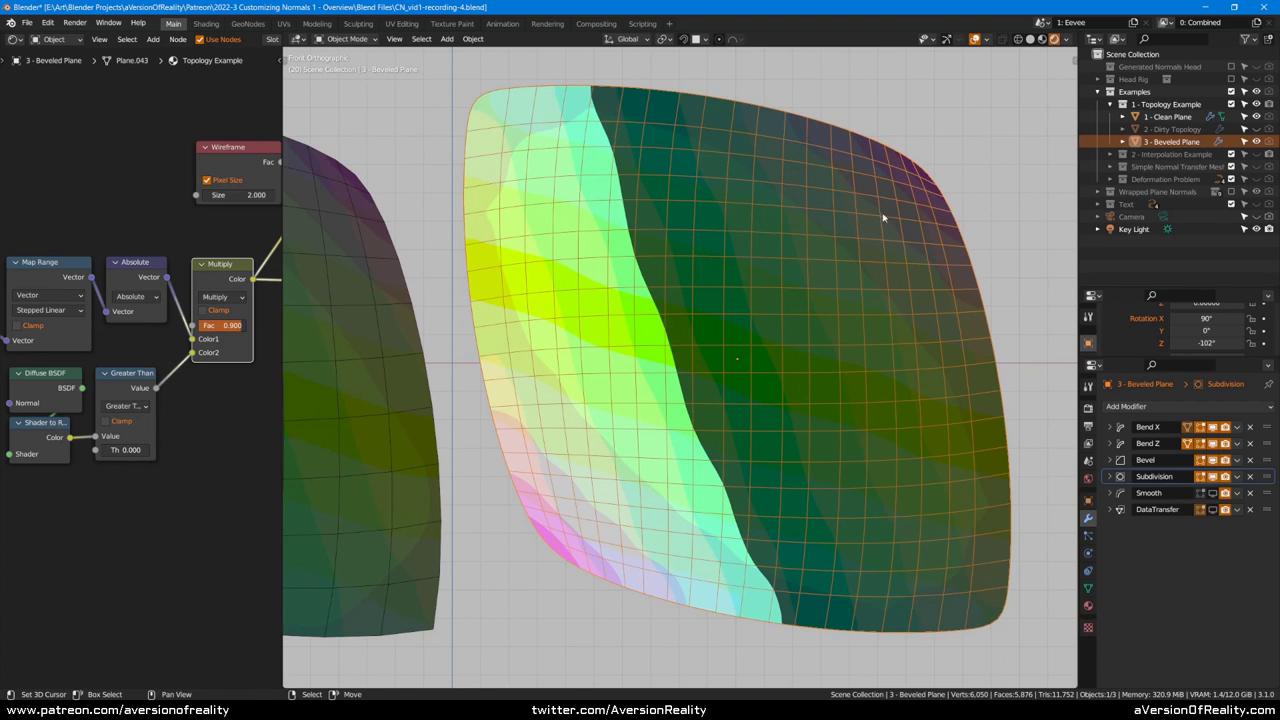
Step: Preview the Diffuse BSDF node's smooth shading on the clean and beveled planes side by side
middle_click_drag(882, 214, 870, 226, "shift")
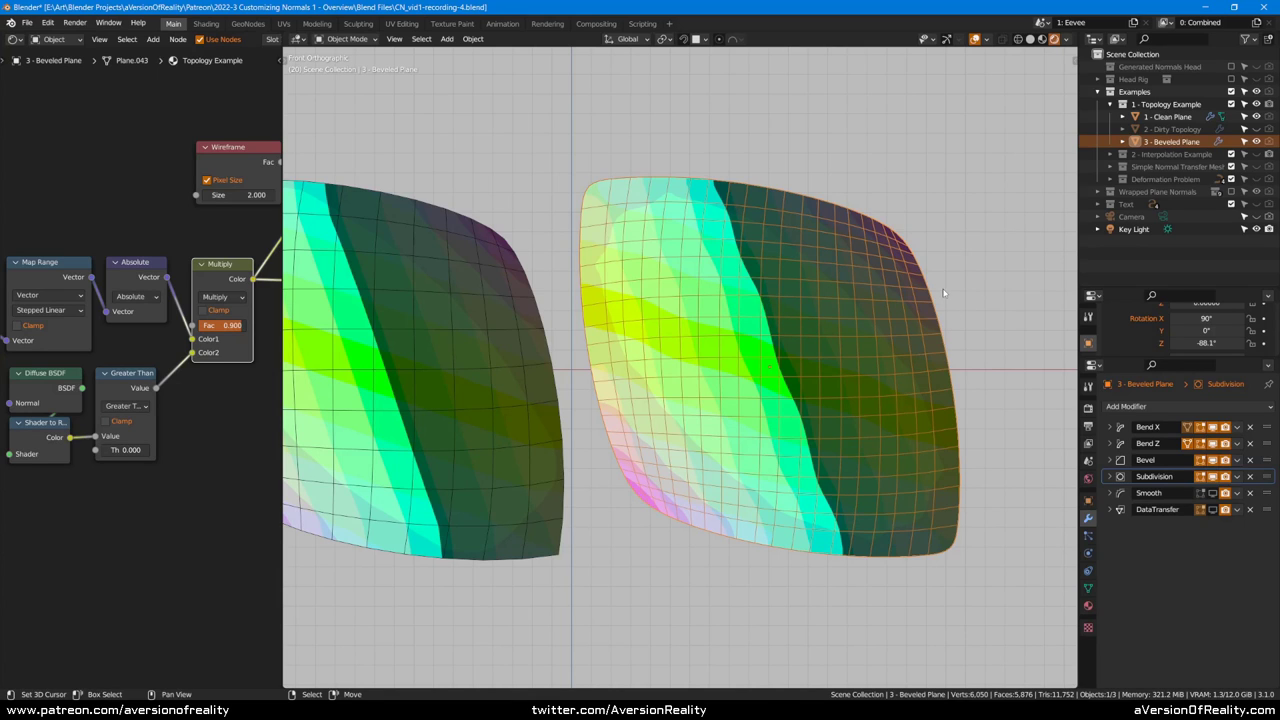
left_click(49, 380, "ctrl+shift")
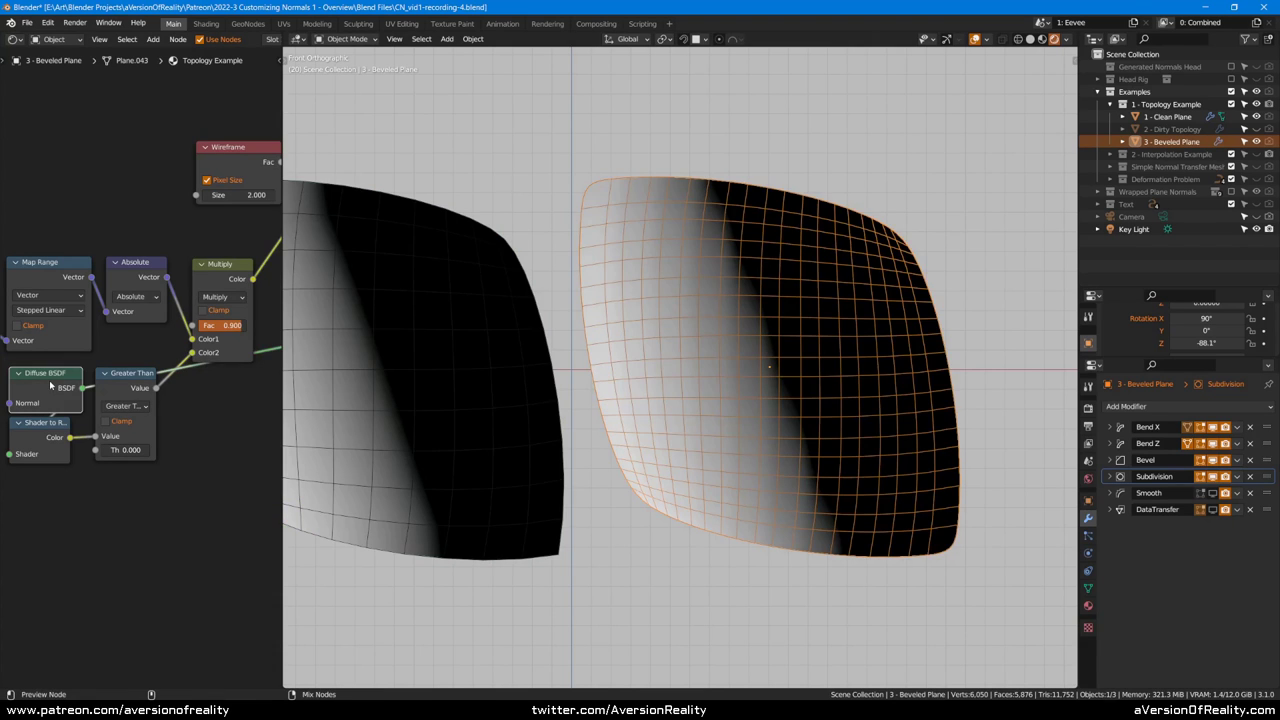
scroll(791, 273, "down", 4)
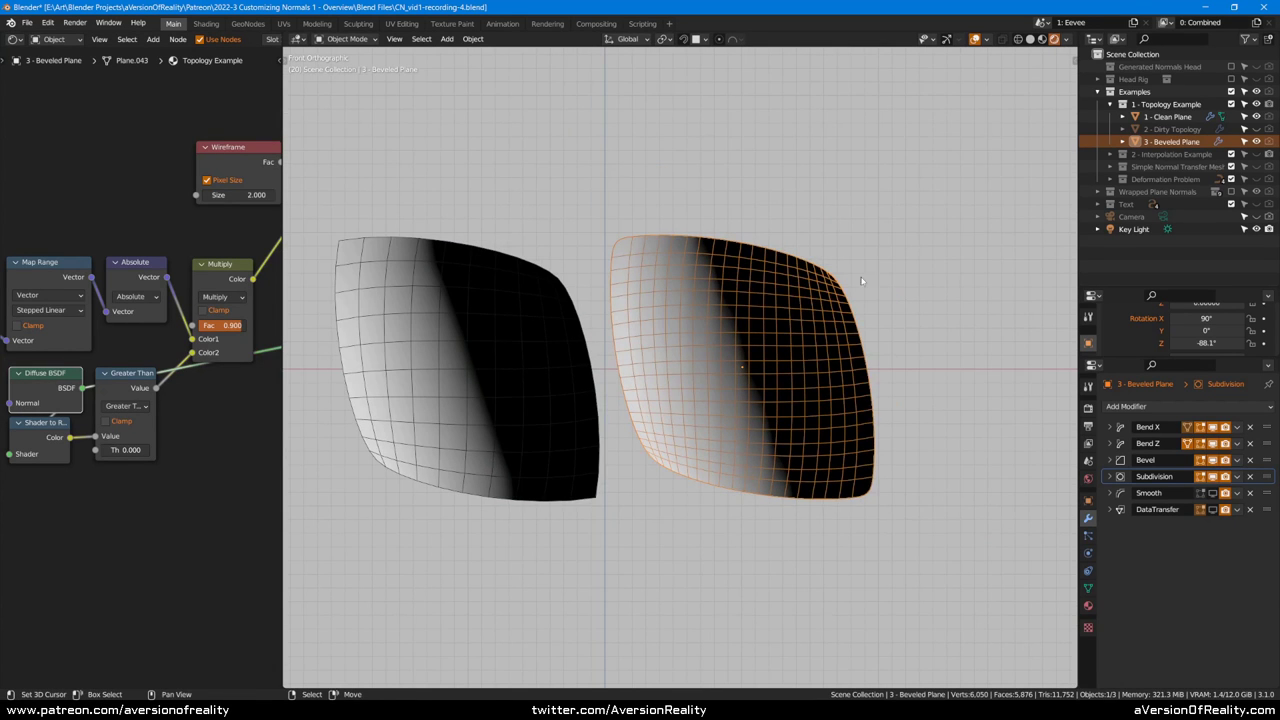
Step: Hide the viewport overlays, rotate the key light to -78.1° on Z, and compare the shading of the clean and beveled planes
left_click_drag(1208, 343, 1240, 343)
key("shift+alt+z")
scroll(864, 316, "down", 3)
scroll(903, 310, "down", 1)
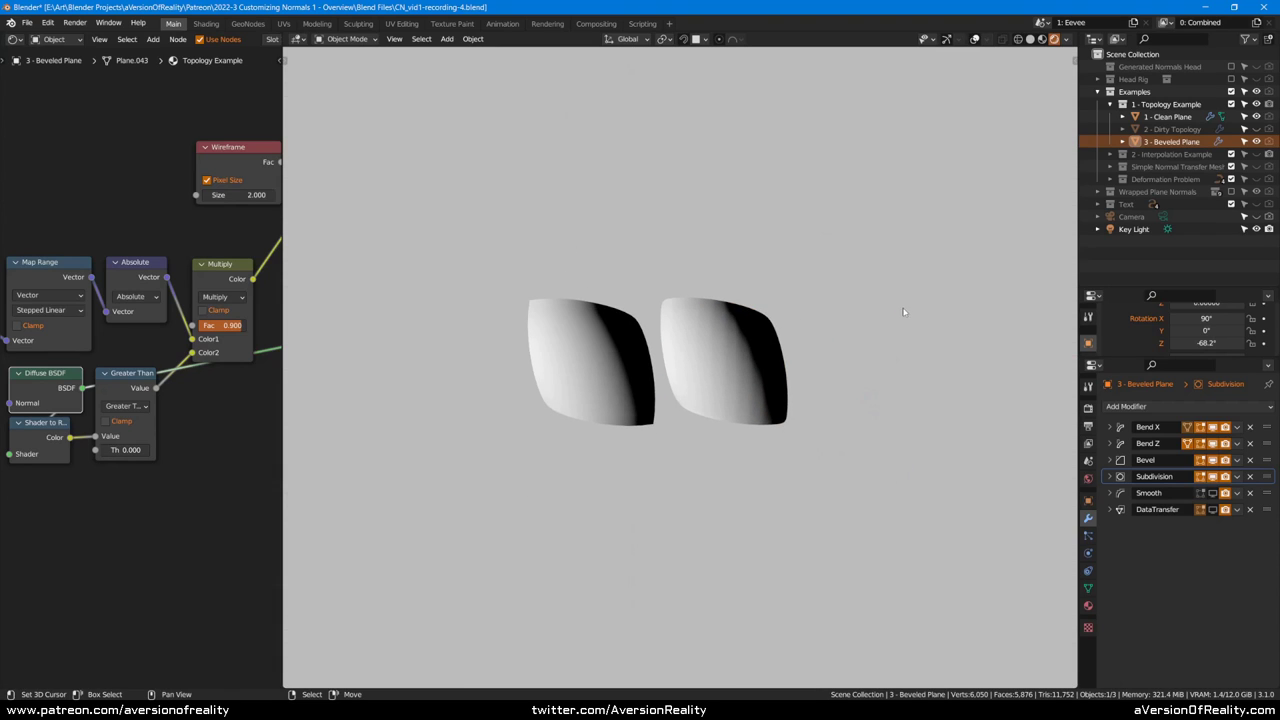
left_click_drag(1206, 343, 1197, 343)
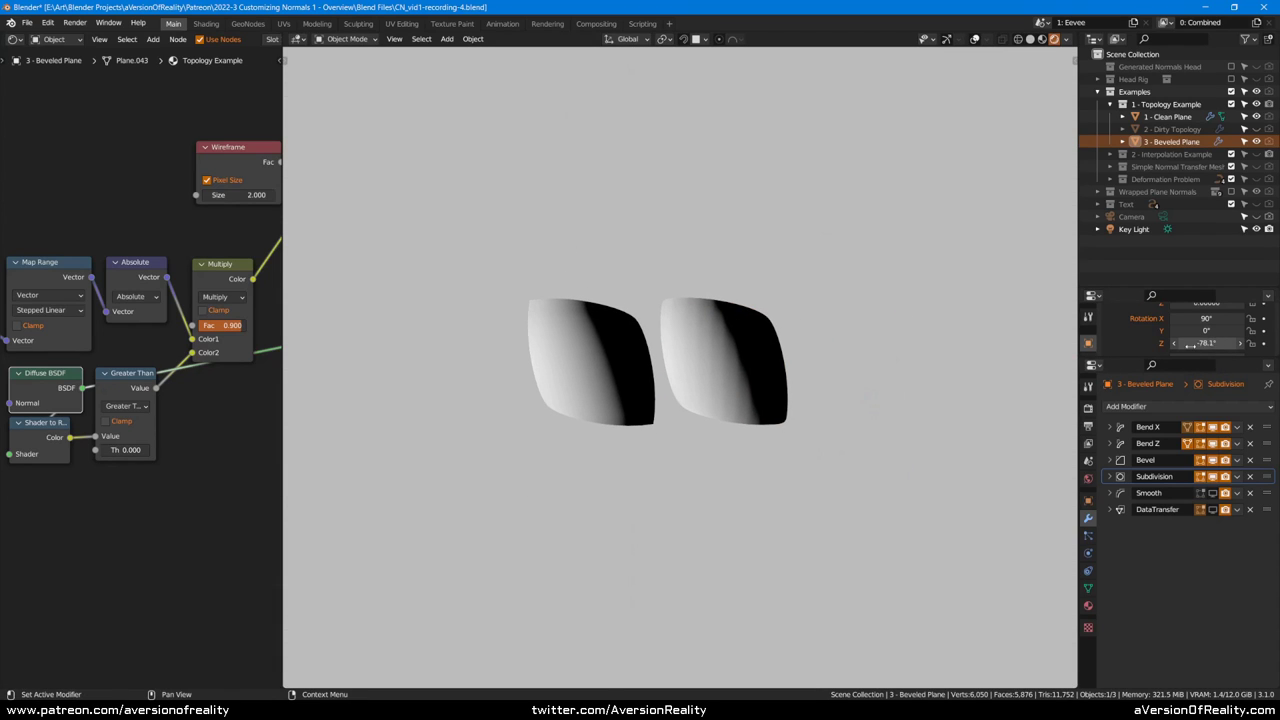
scroll(858, 268, "down", 1)
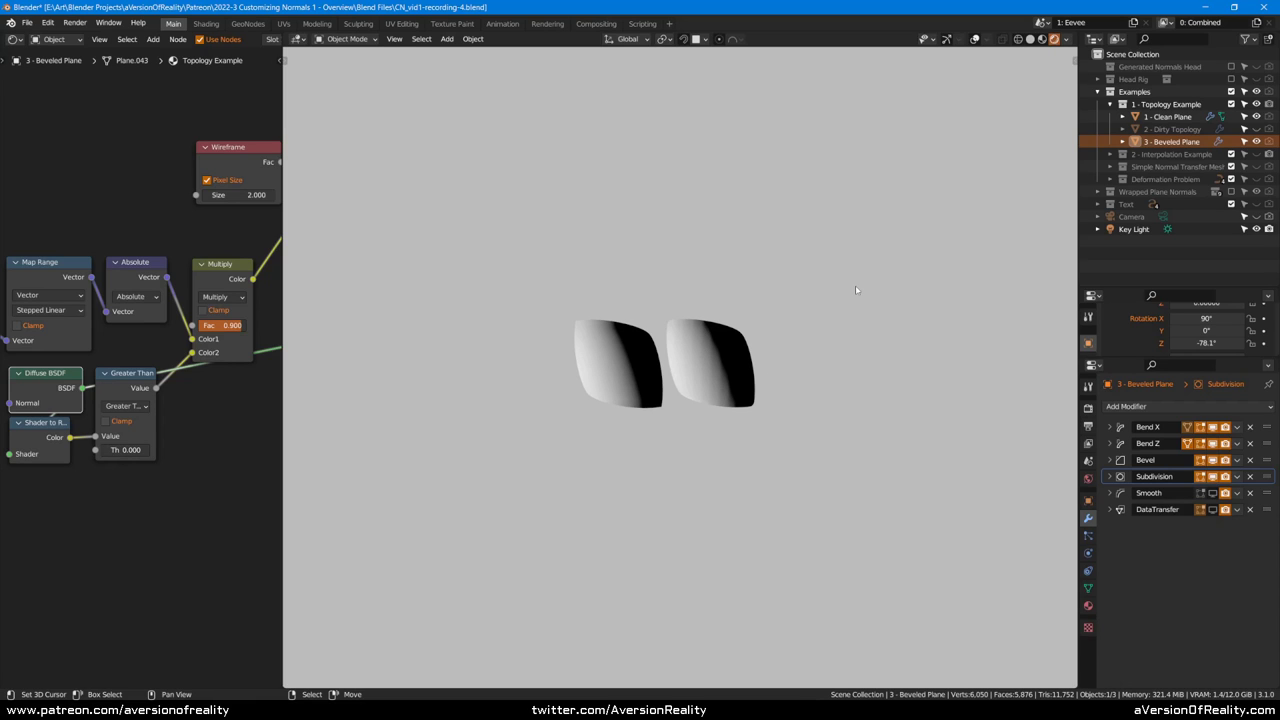
mouse_move(855, 290)
middle_mouse_down()
mouse_move(903, 289)
mouse_move(861, 333)
mouse_move(874, 280)
mouse_move(814, 278)
middle_mouse_up()
scroll(814, 279, "up", 5)
scroll(737, 317, "up", 1)
scroll(766, 420, "up", 3)
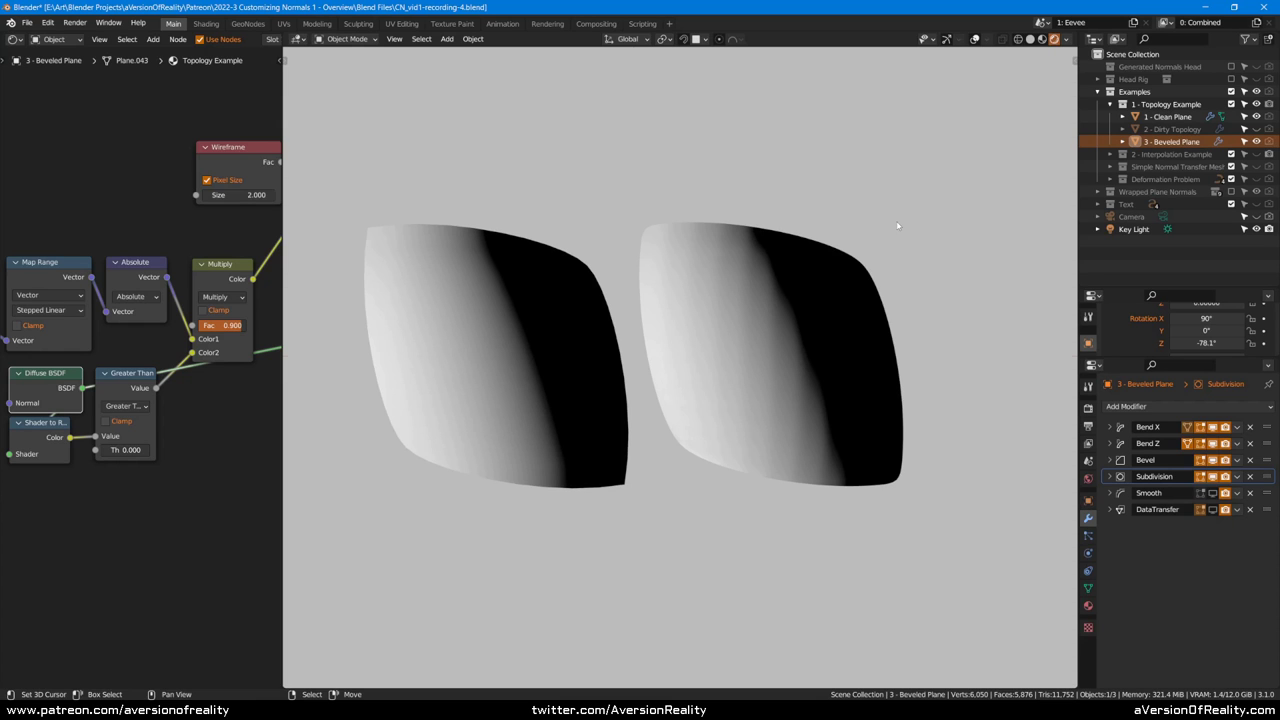
Step: Show the viewport overlays again and rotate the key light on Z to sweep the shadow edge across the beveled plane
key("alt+shift+z")
middle_click_drag(919, 202, 805, 241, "shift")
scroll(832, 295, "up", 2)
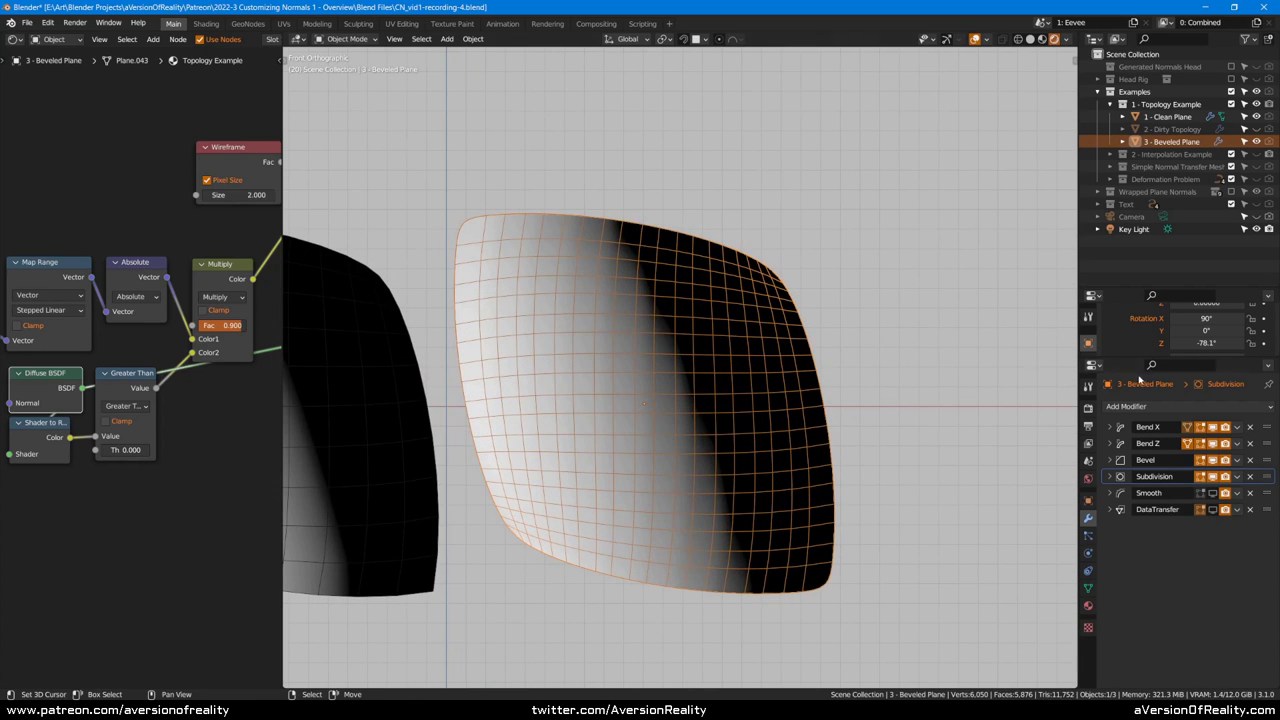
left_click_drag(1206, 343, 929, 303)
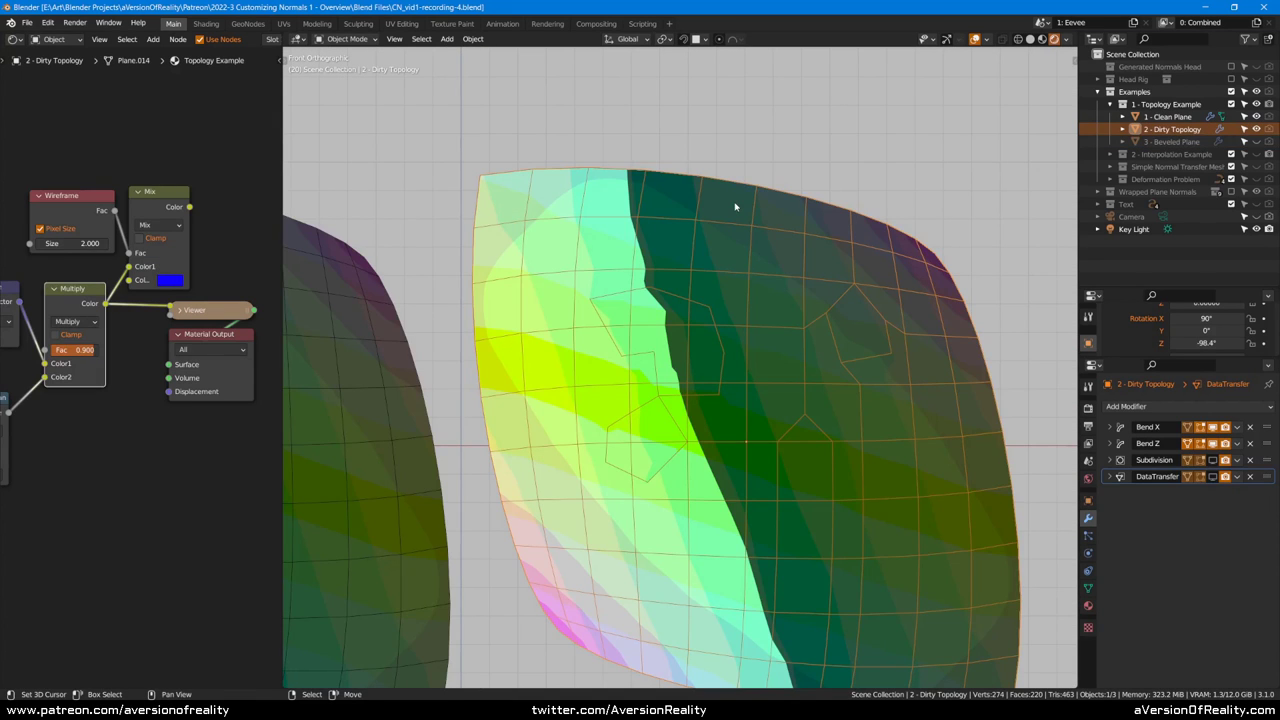
Step: Examine the shadow edge up close where it crosses the uneven faces of the 2 - Dirty Topology plane
scroll(734, 207, "up", 7)
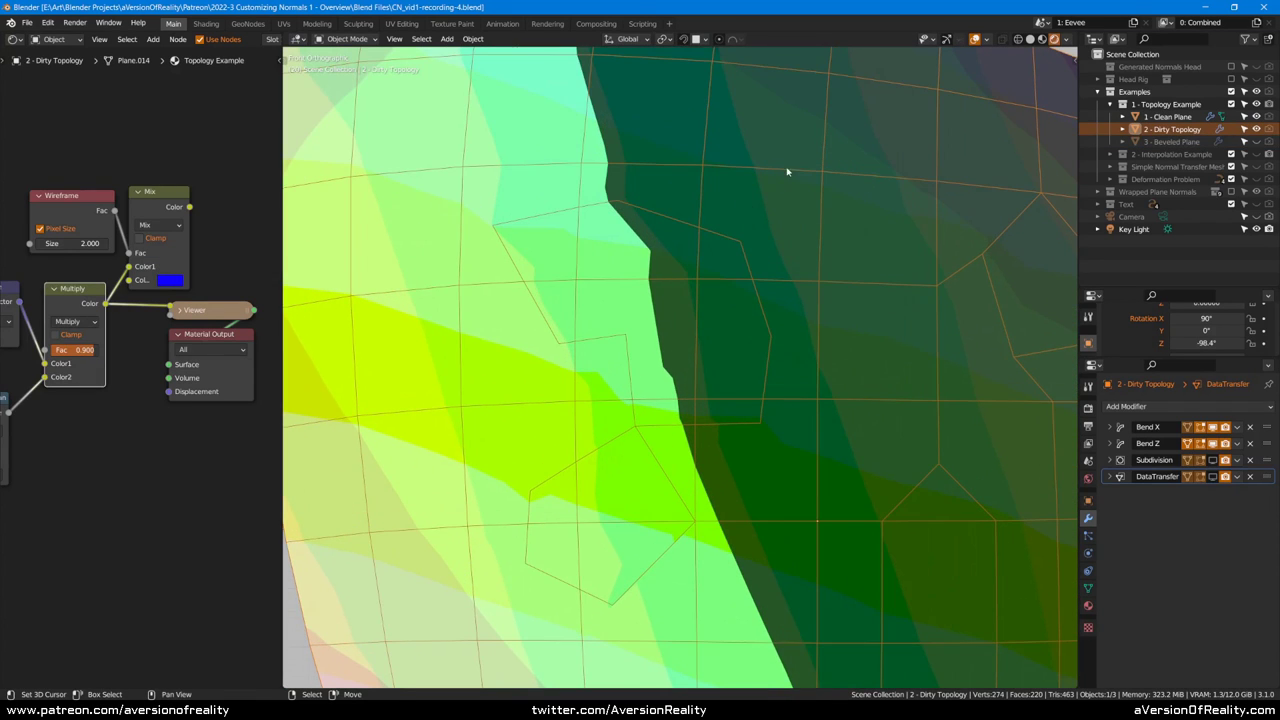
middle_click_drag(787, 172, 777, 251, "shift")
scroll(790, 238, "up", 3)
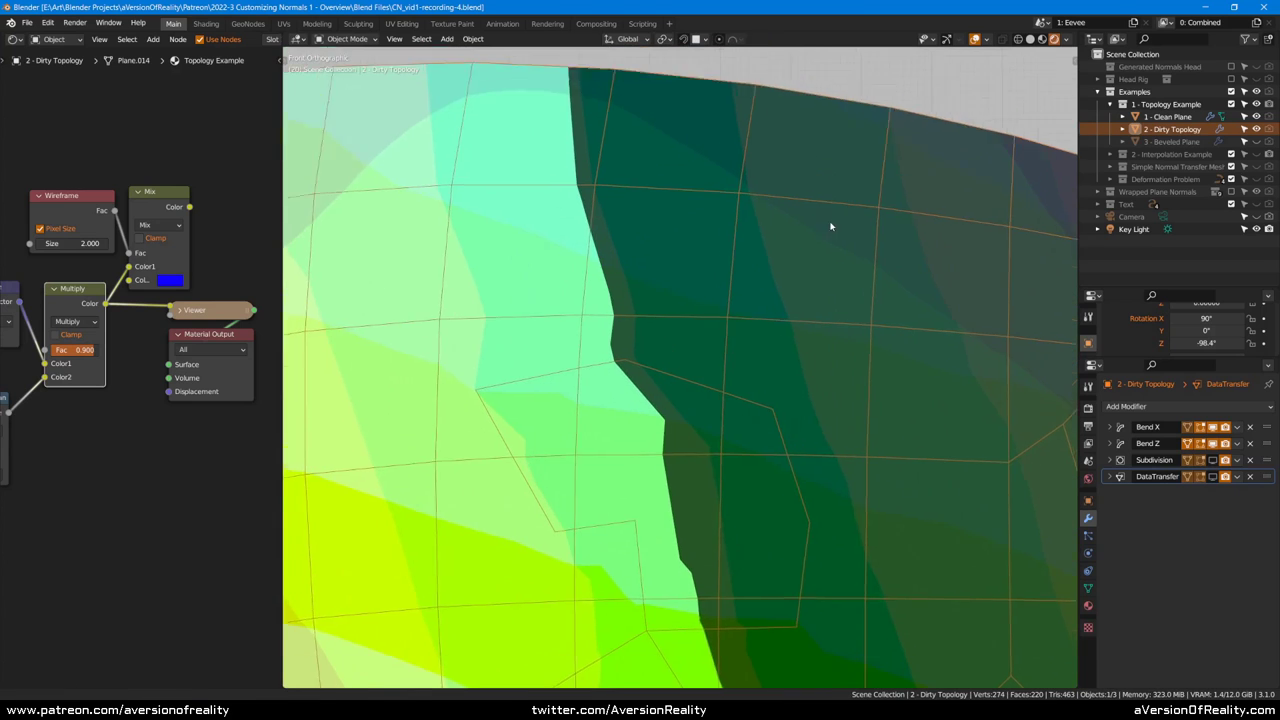
scroll(688, 238, "down", 4)
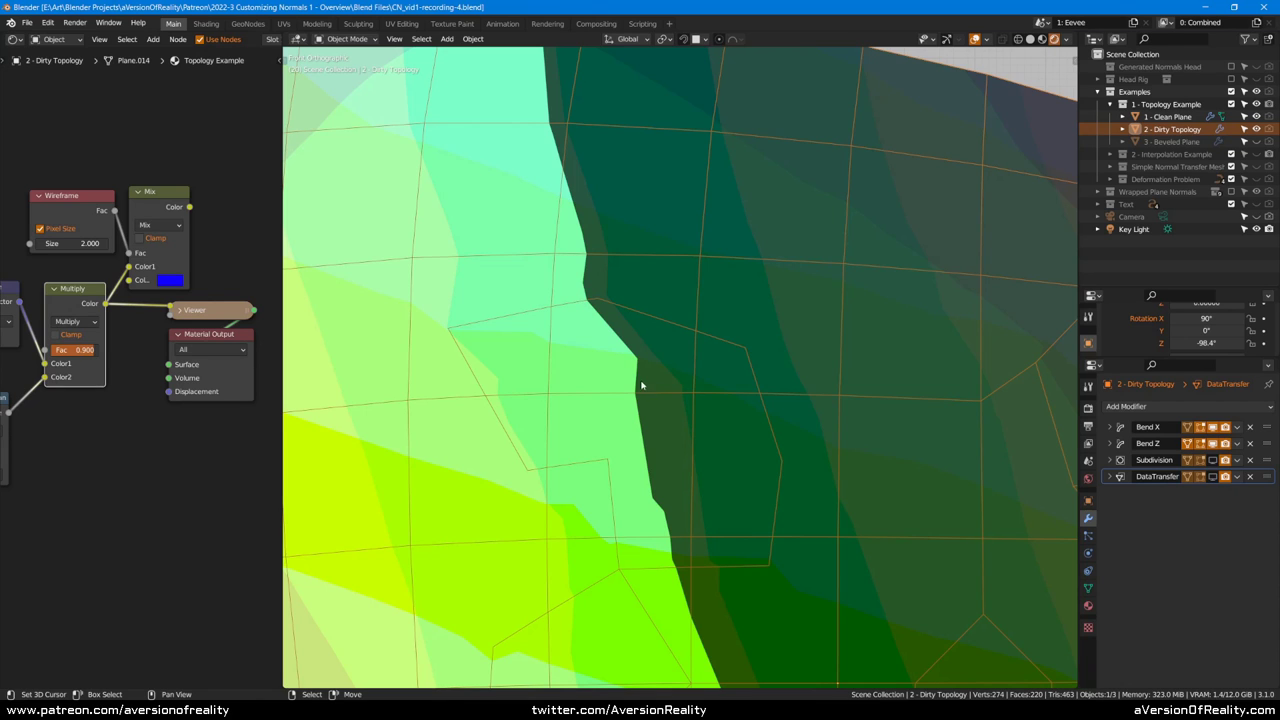
scroll(610, 285, "up", 2)
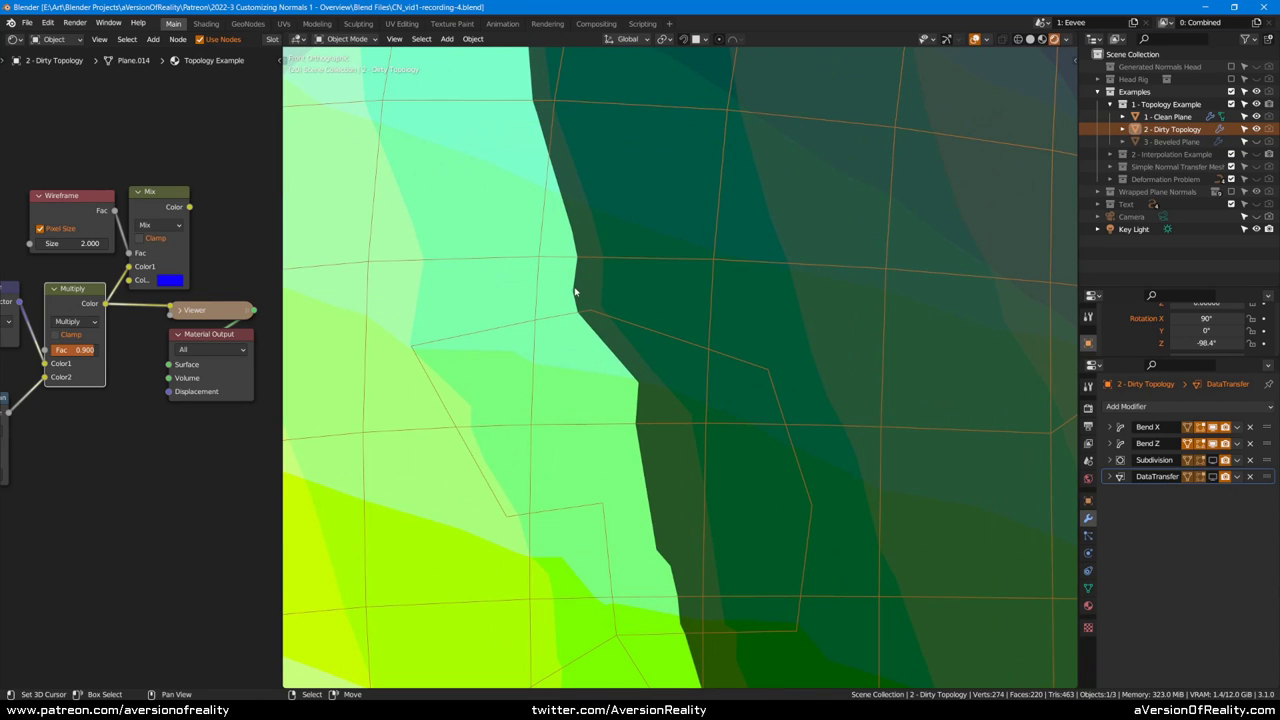
scroll(575, 285, "up", 2)
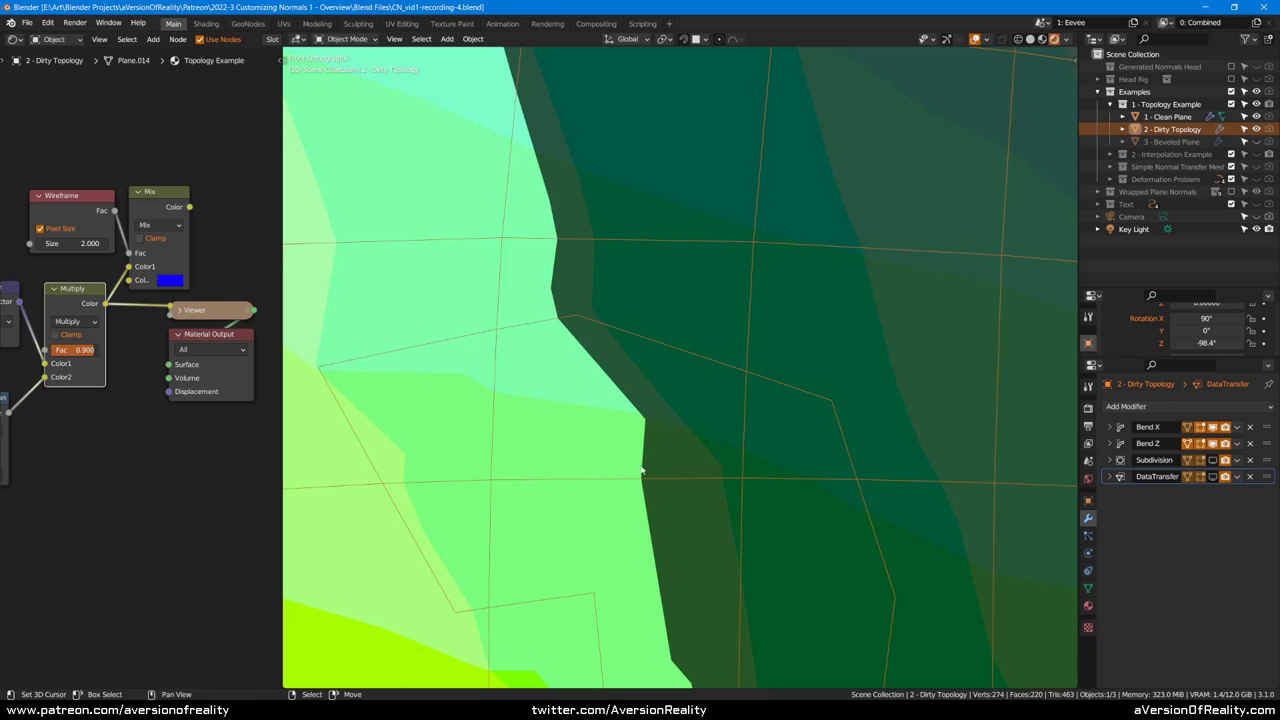
scroll(640, 480, "down", 2)
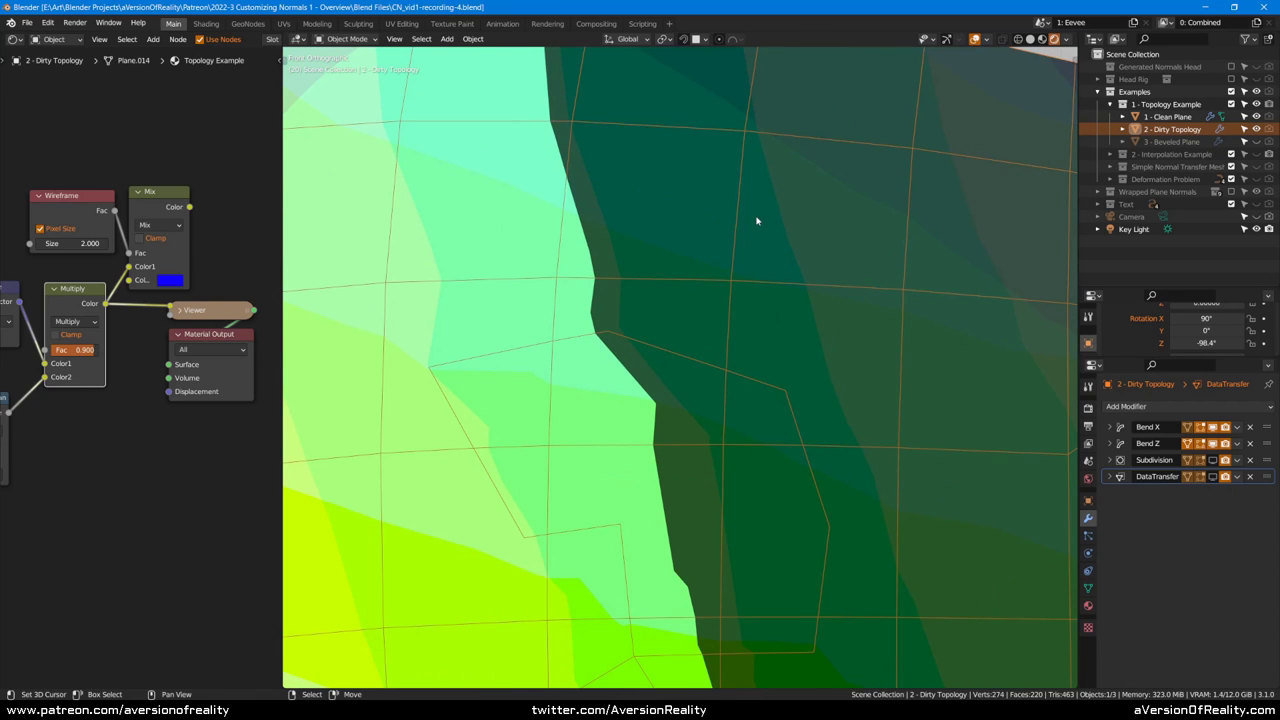
middle_click_drag(757, 221, 759, 289, "shift")
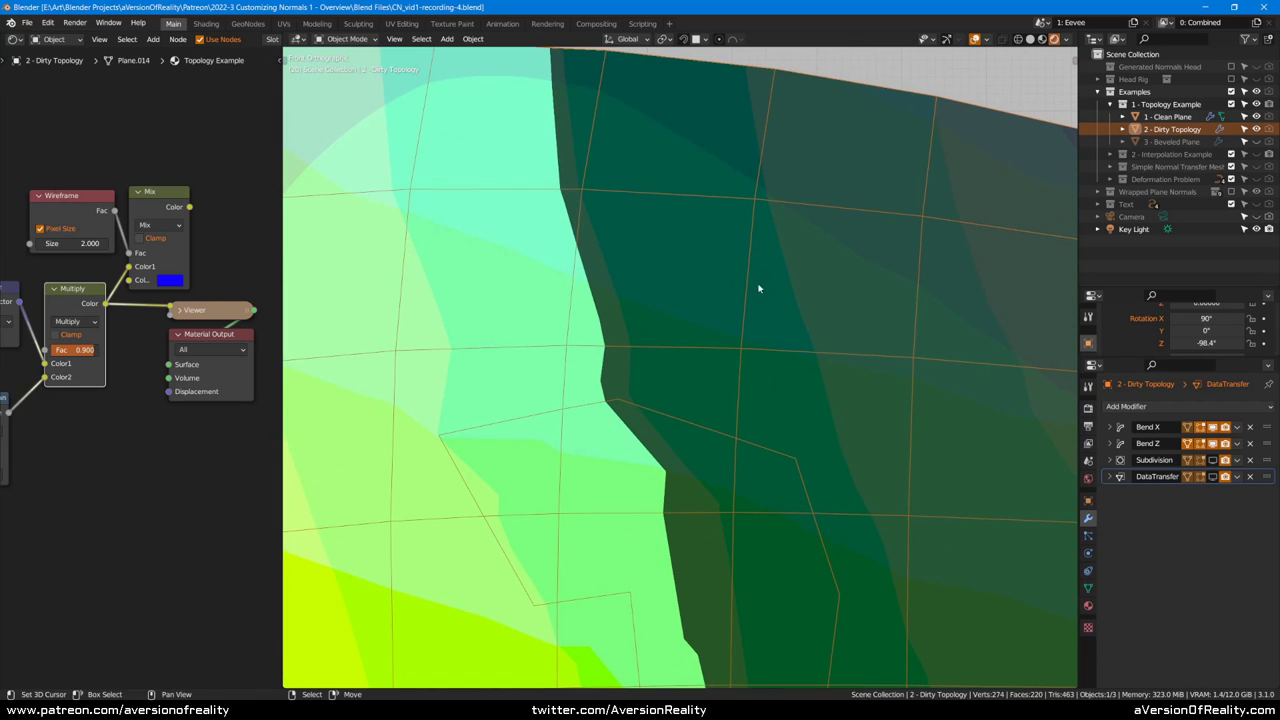
Step: Preview the Mix node's blue wireframe on the planes and examine the triangles along the shadow edge of 2 - Dirty Topology
left_click(217, 150)
left_click(168, 196, "ctrl+shift")
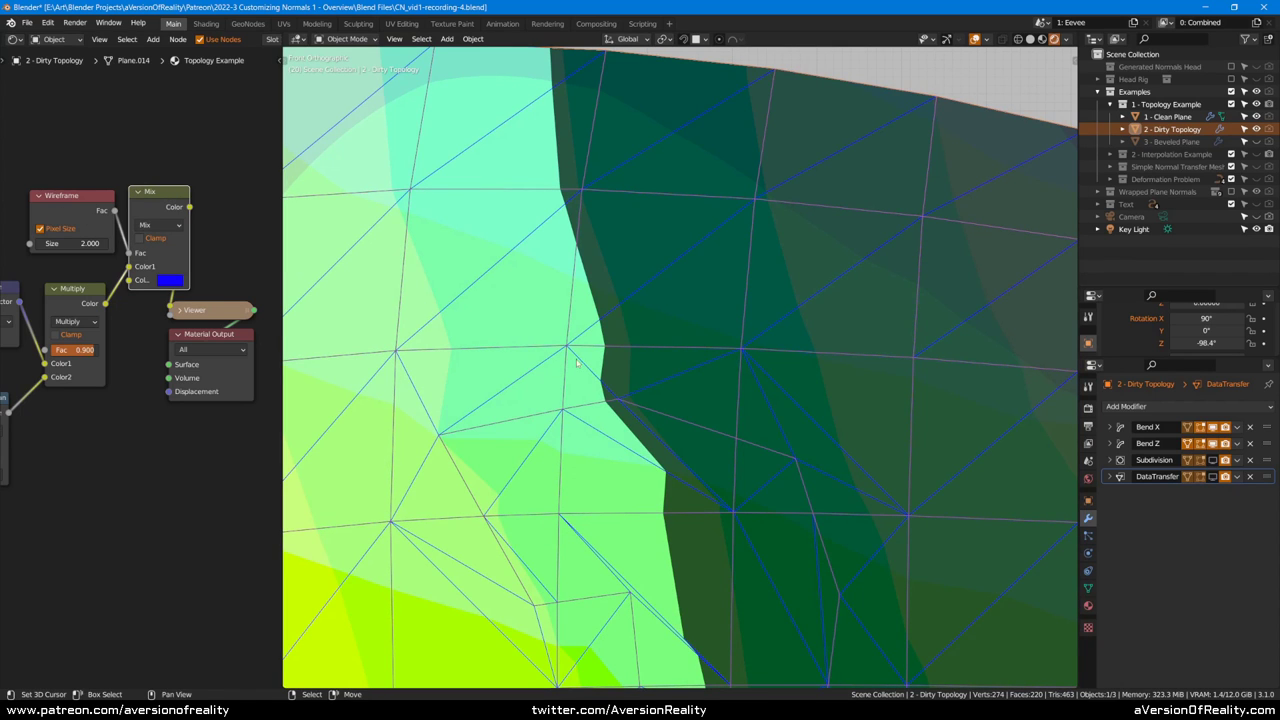
middle_click_drag(689, 472, 703, 329, "shift")
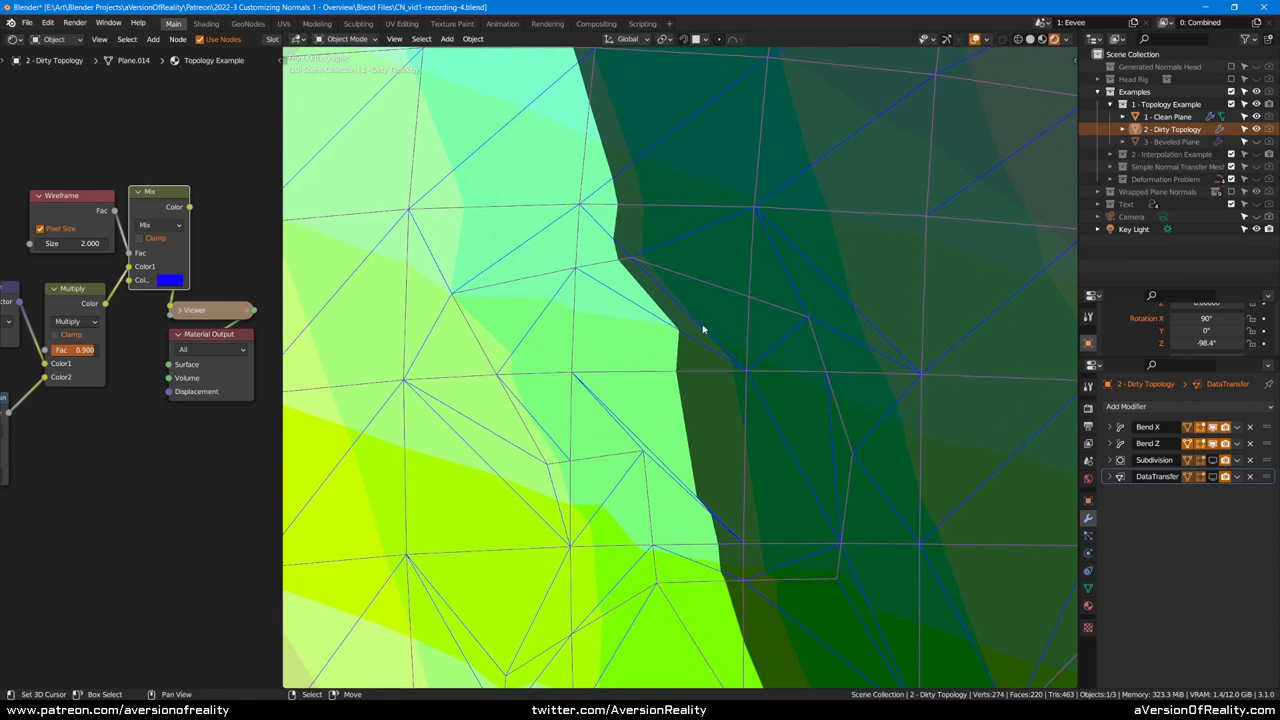
scroll(703, 331, "down", 2)
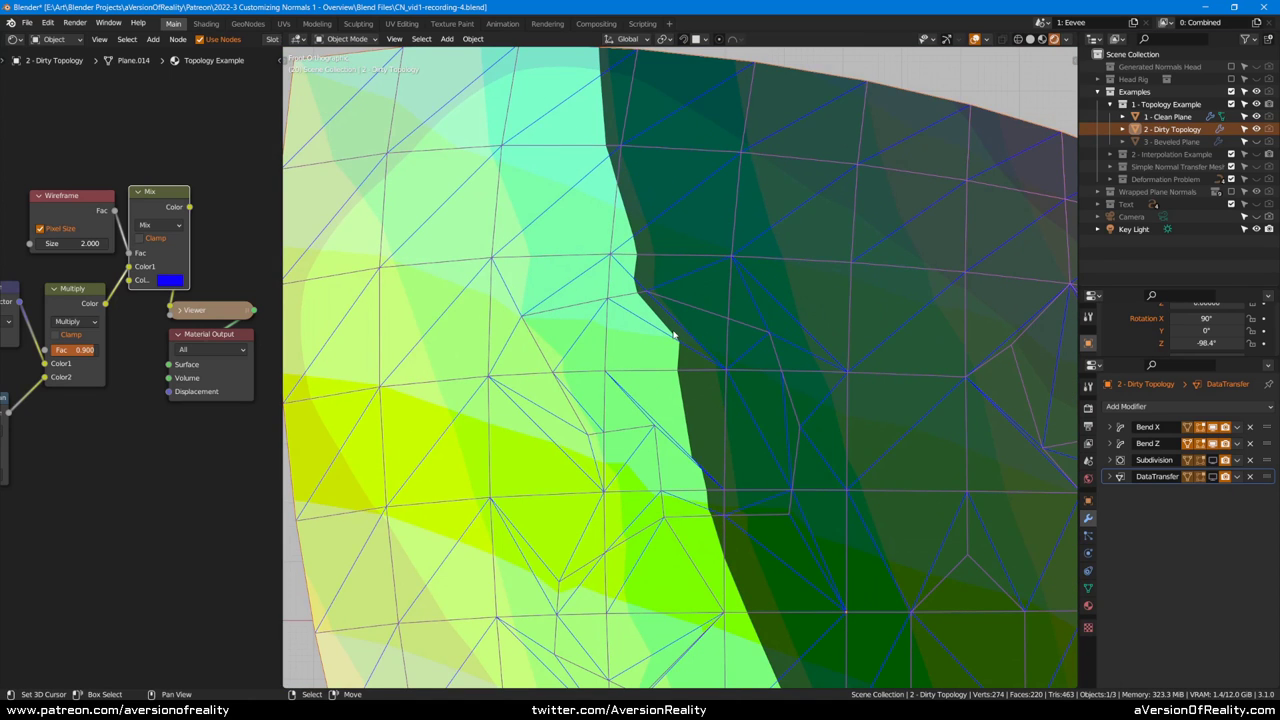
scroll(675, 335, "up", 2)
scroll(811, 266, "down", 1)
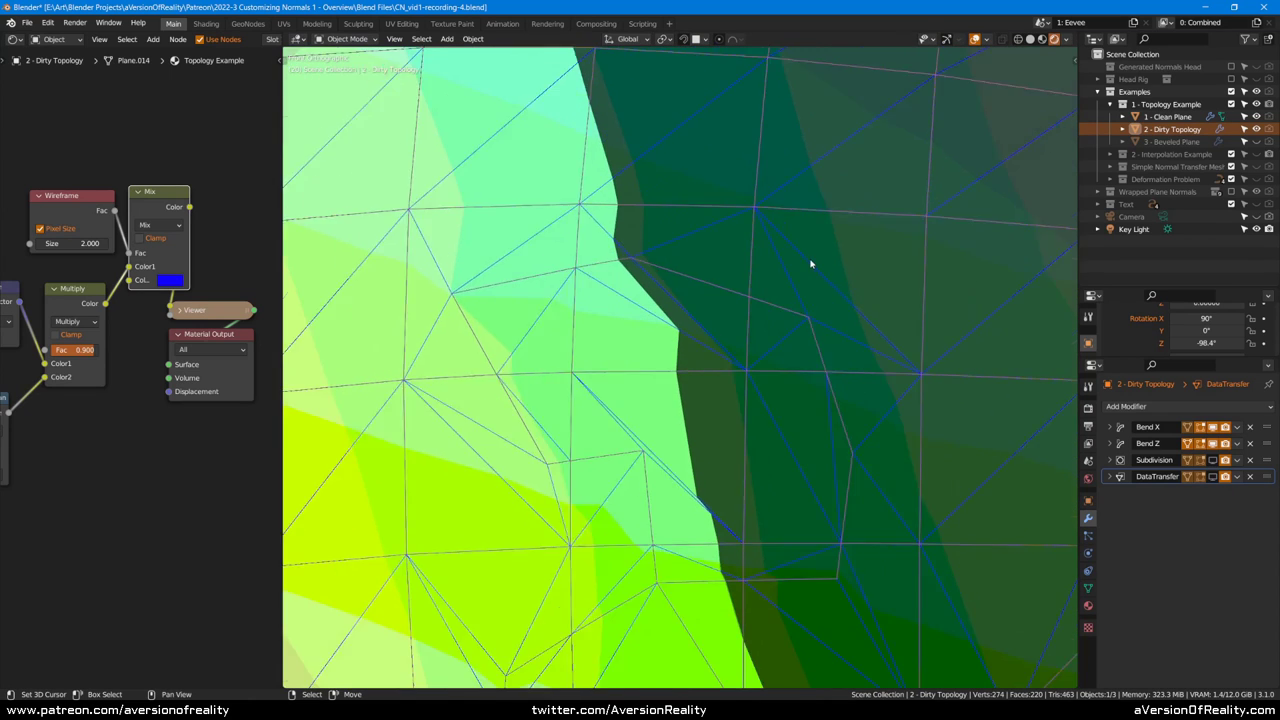
middle_click_drag(766, 231, 763, 283, "shift")
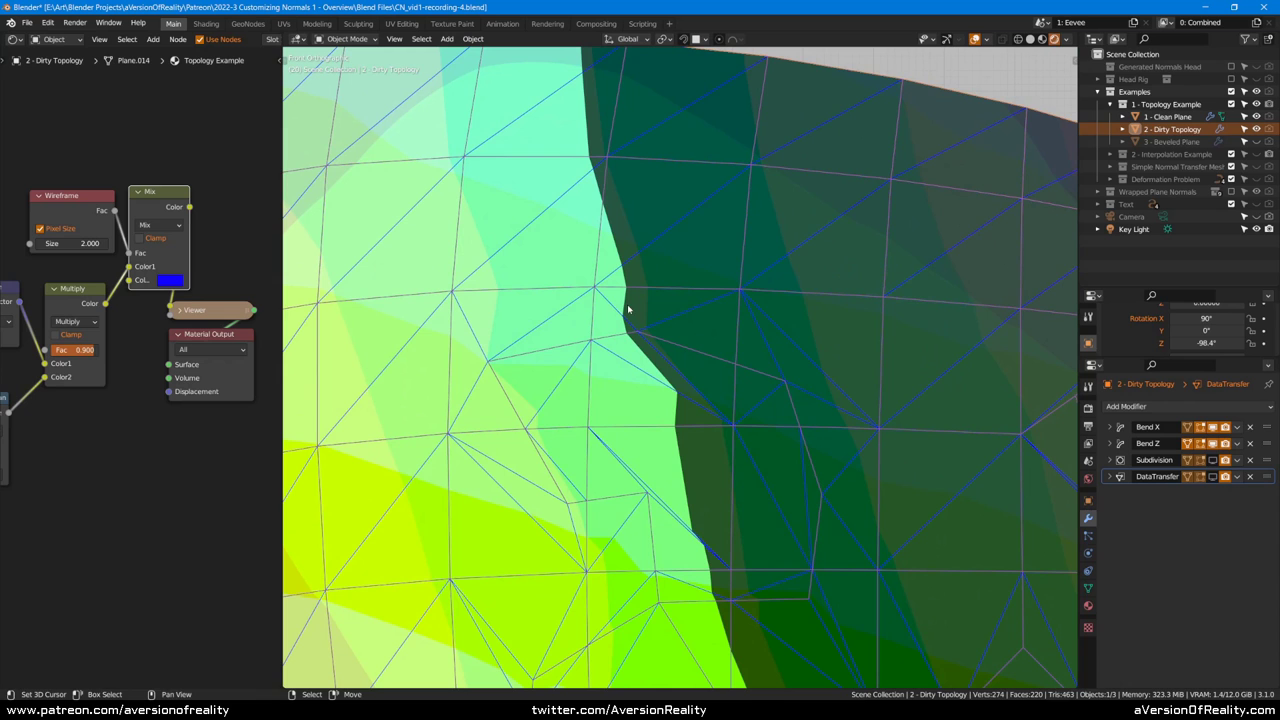
scroll(696, 240, "down", 1)
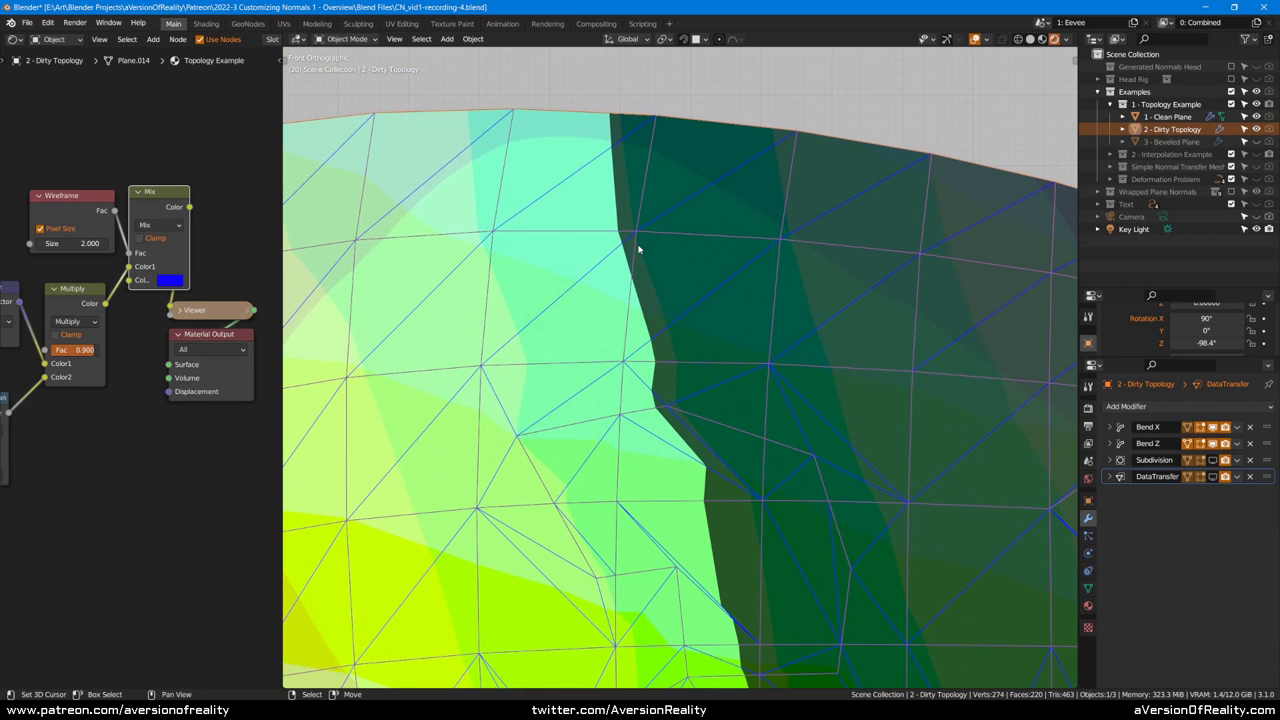
middle_click_drag(771, 508, 729, 346, "shift")
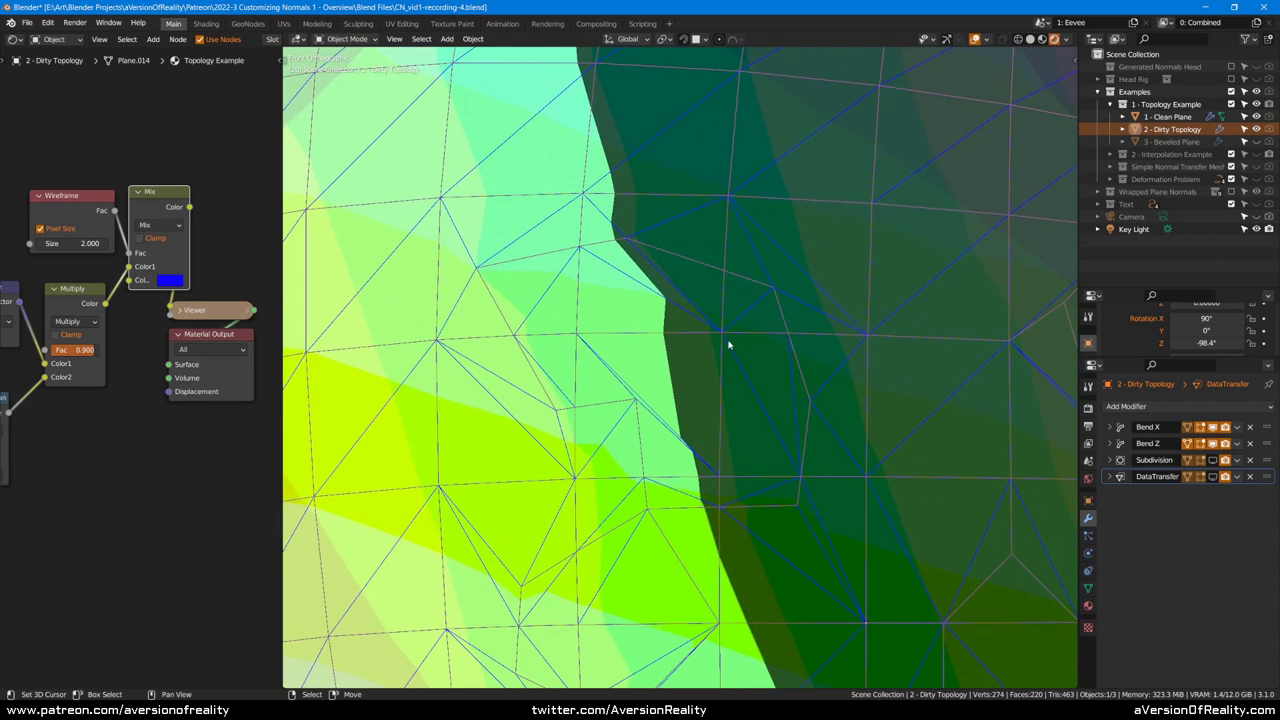
scroll(700, 272, "up", 2)
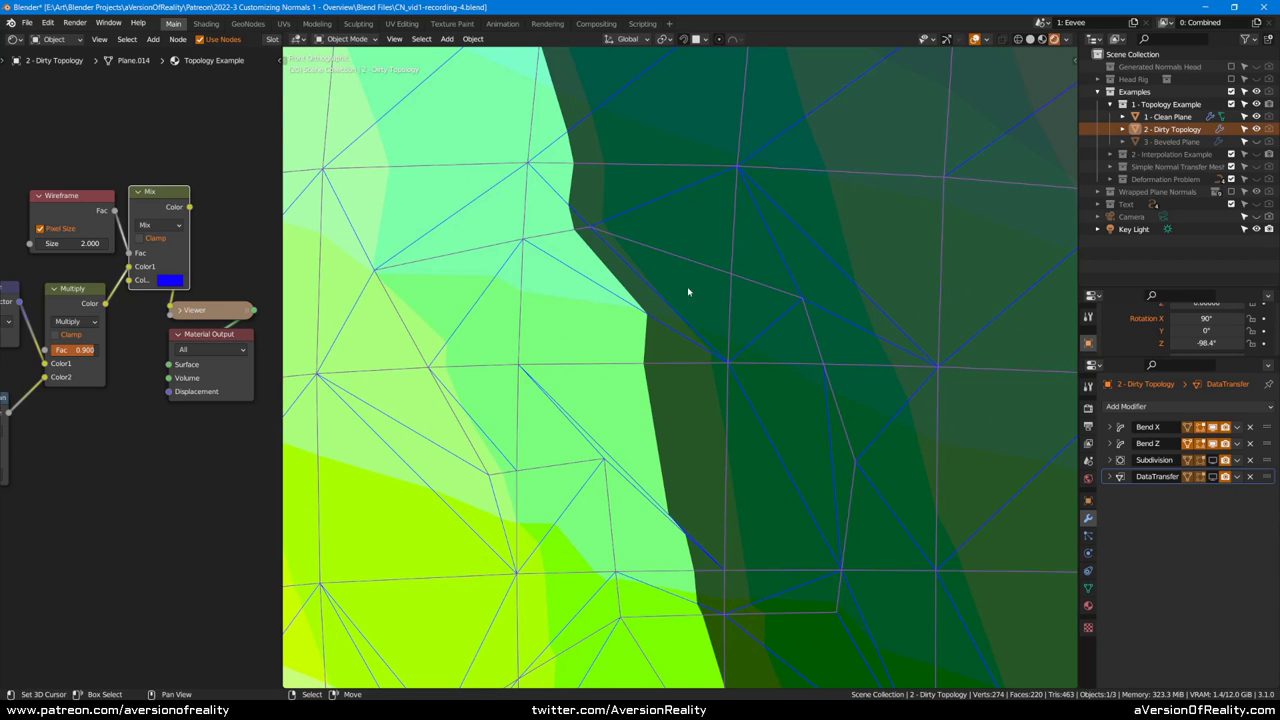
middle_click_drag(688, 291, 679, 213, "shift")
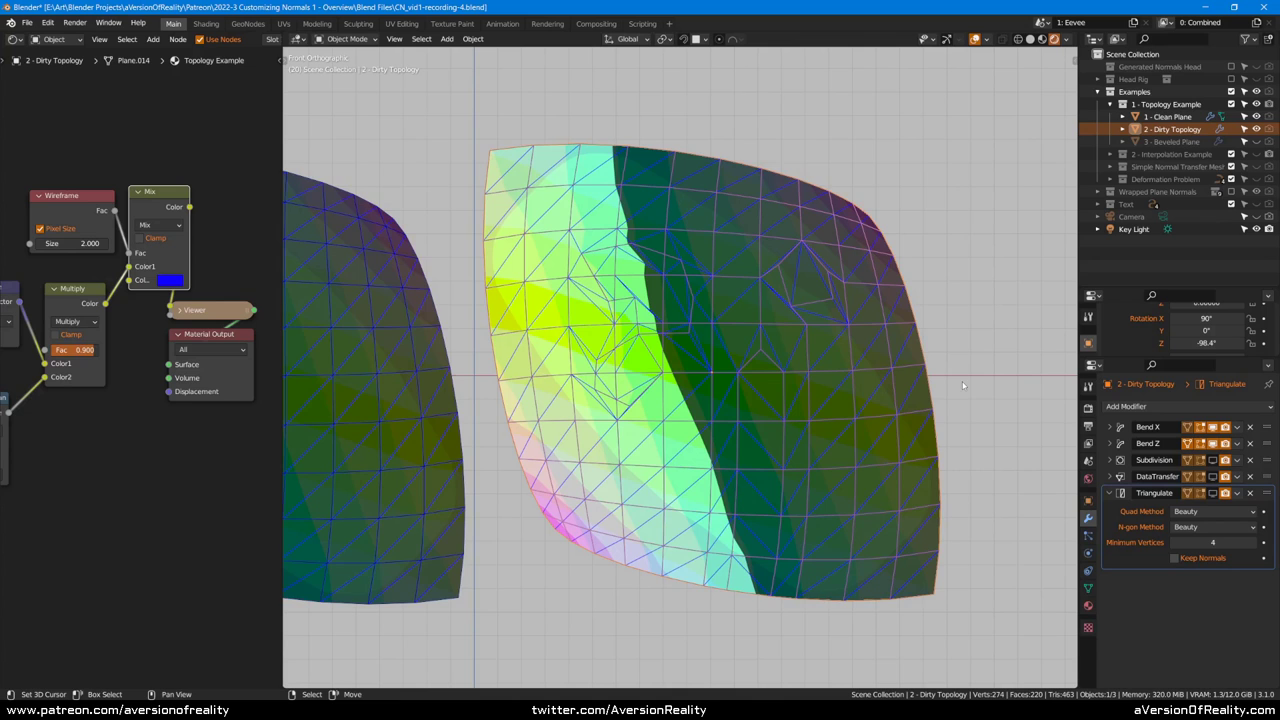
Step: Enable the Triangulate modifier in the viewport for the 2 - Dirty Topology plane
scroll(963, 385, "up", 2)
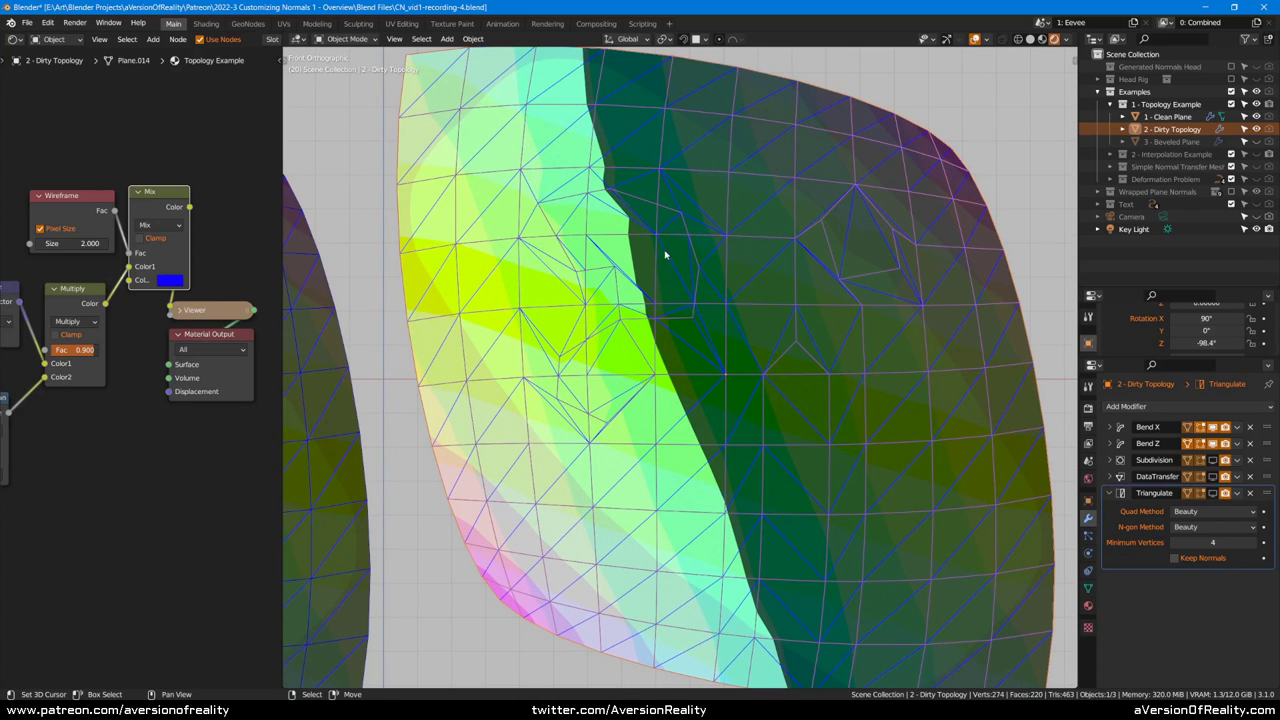
middle_click_drag(710, 256, 747, 318, "shift")
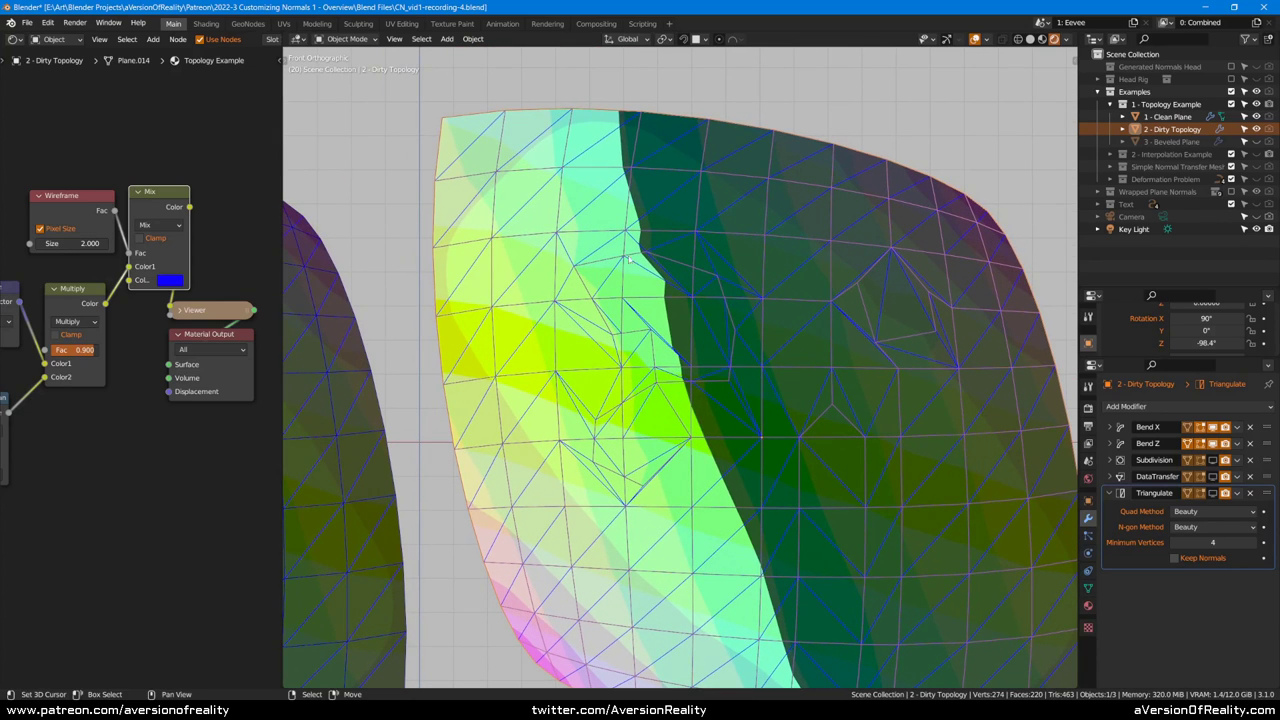
left_click(1212, 494)
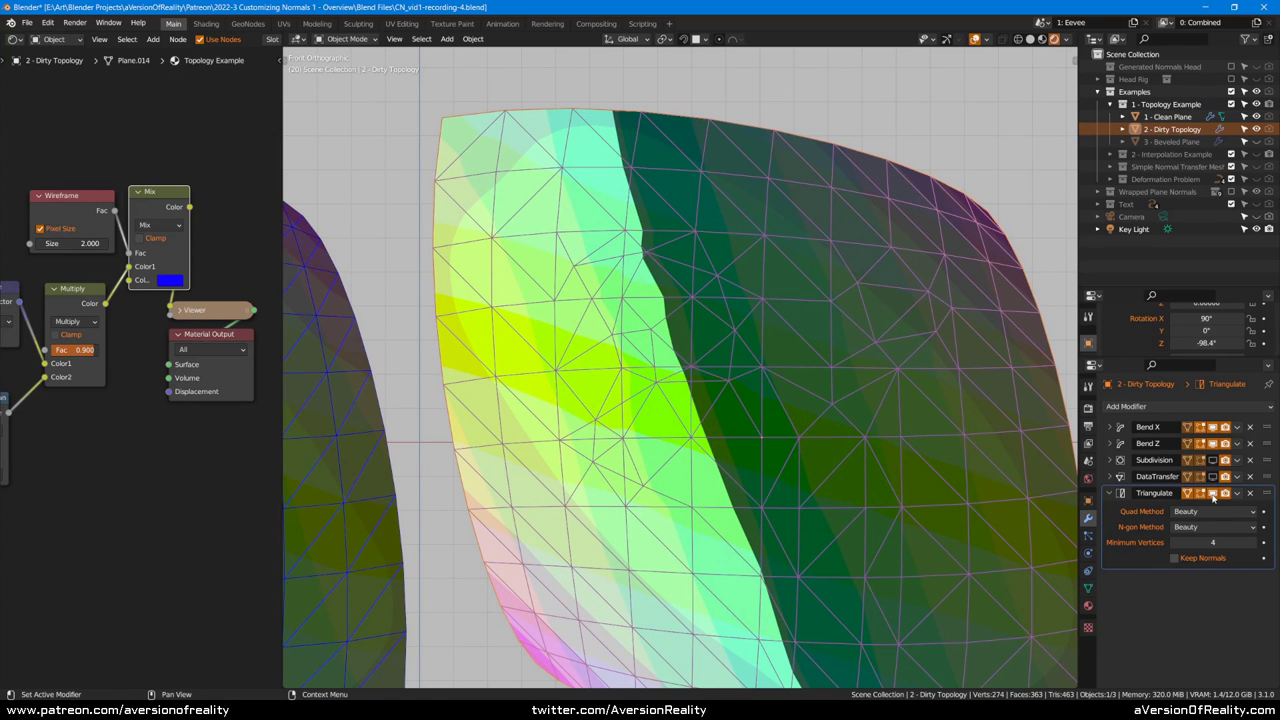
middle_click_drag(989, 455, 937, 407, "shift")
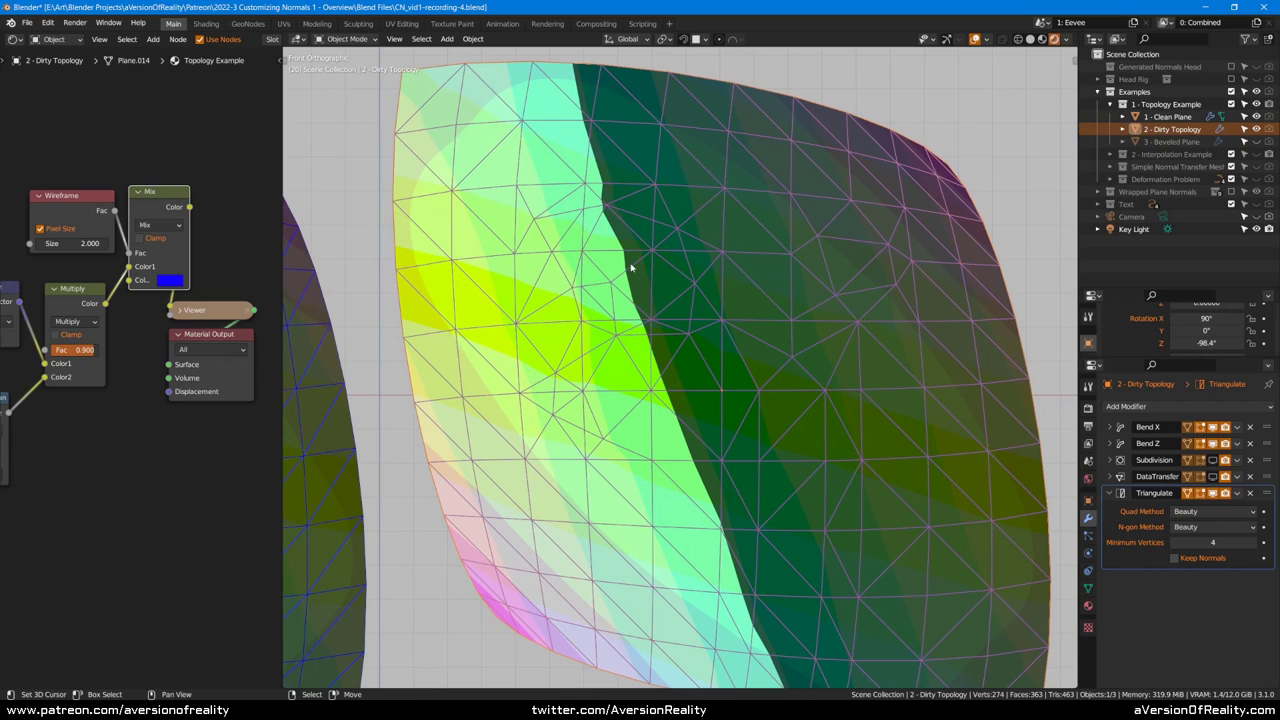
Step: Review the Triangulate modifier's Quad Method and N-gon Method options, and compare the plane with the modifier's viewport display off and on
left_click(1215, 512)
left_click(1216, 516)
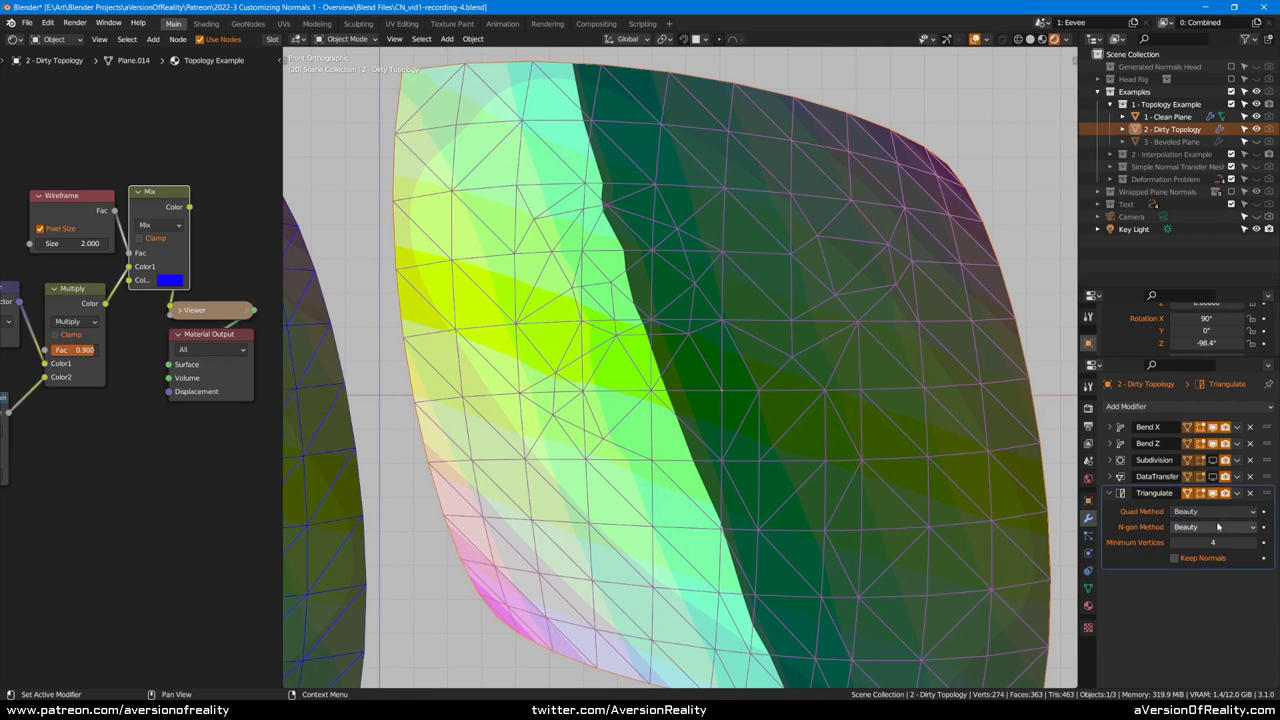
left_click(1217, 526)
left_click(1217, 526)
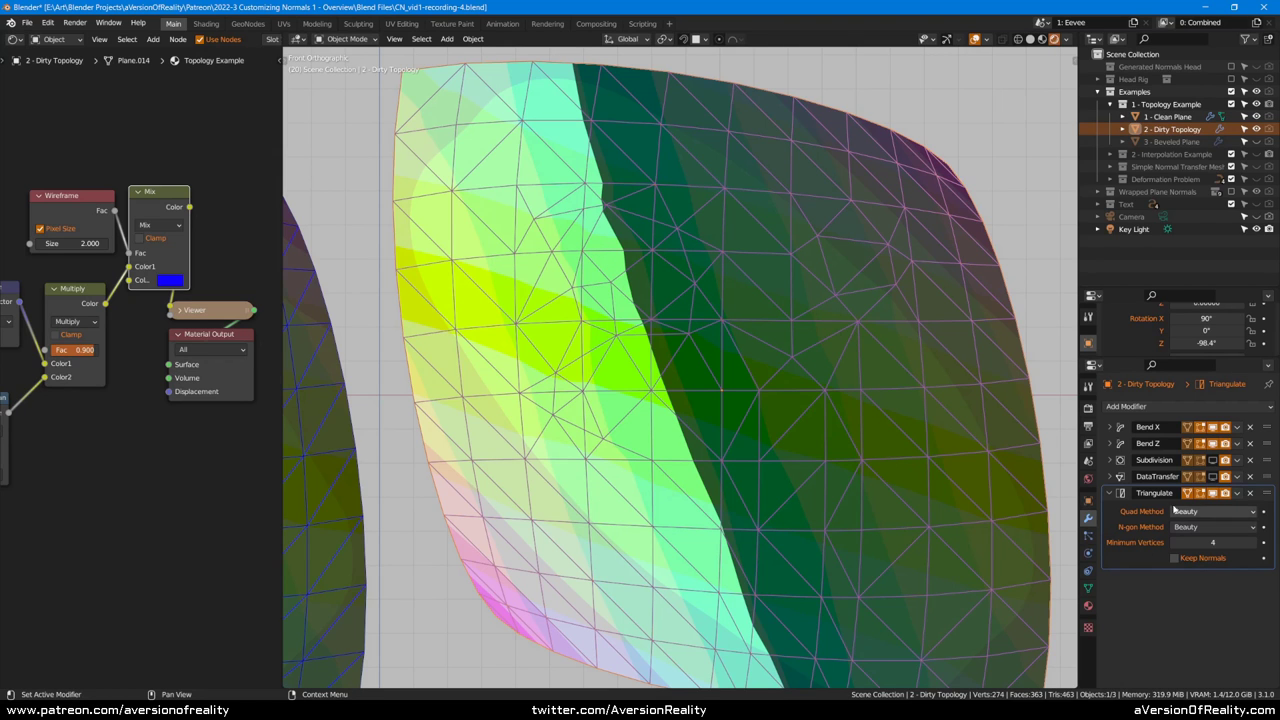
left_click(1213, 494)
left_click(1213, 494)
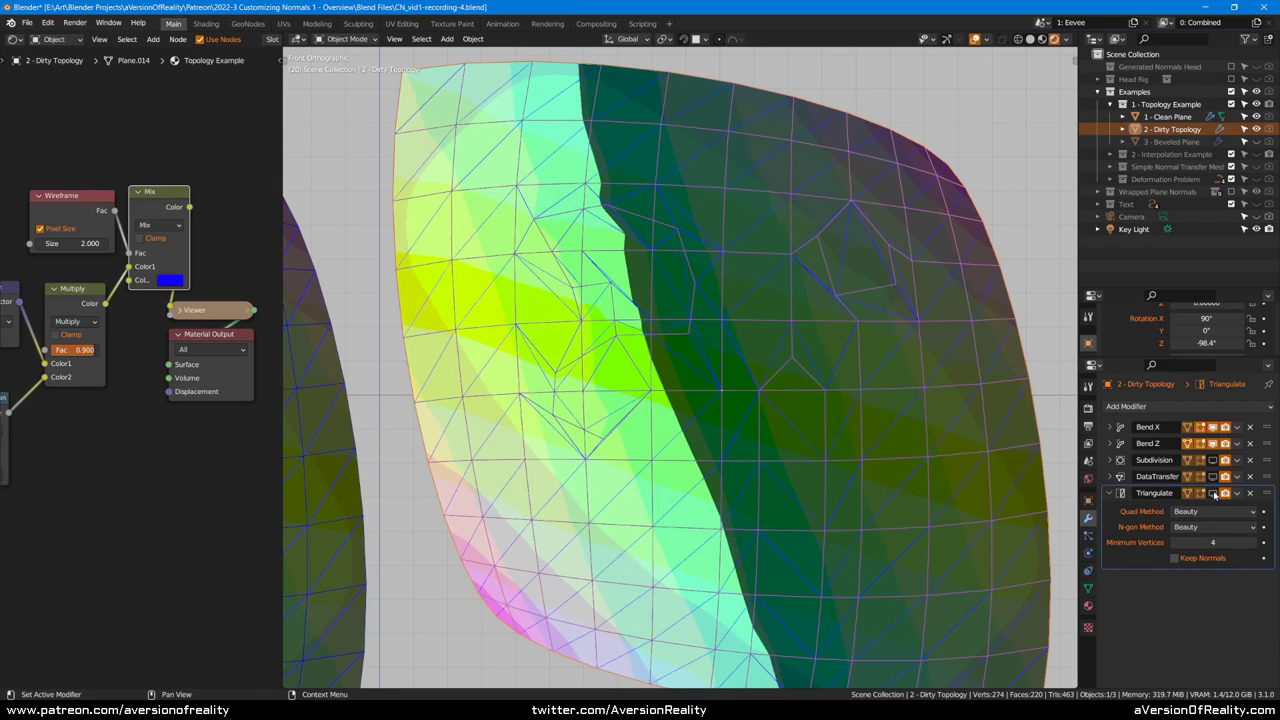
left_click(1213, 494)
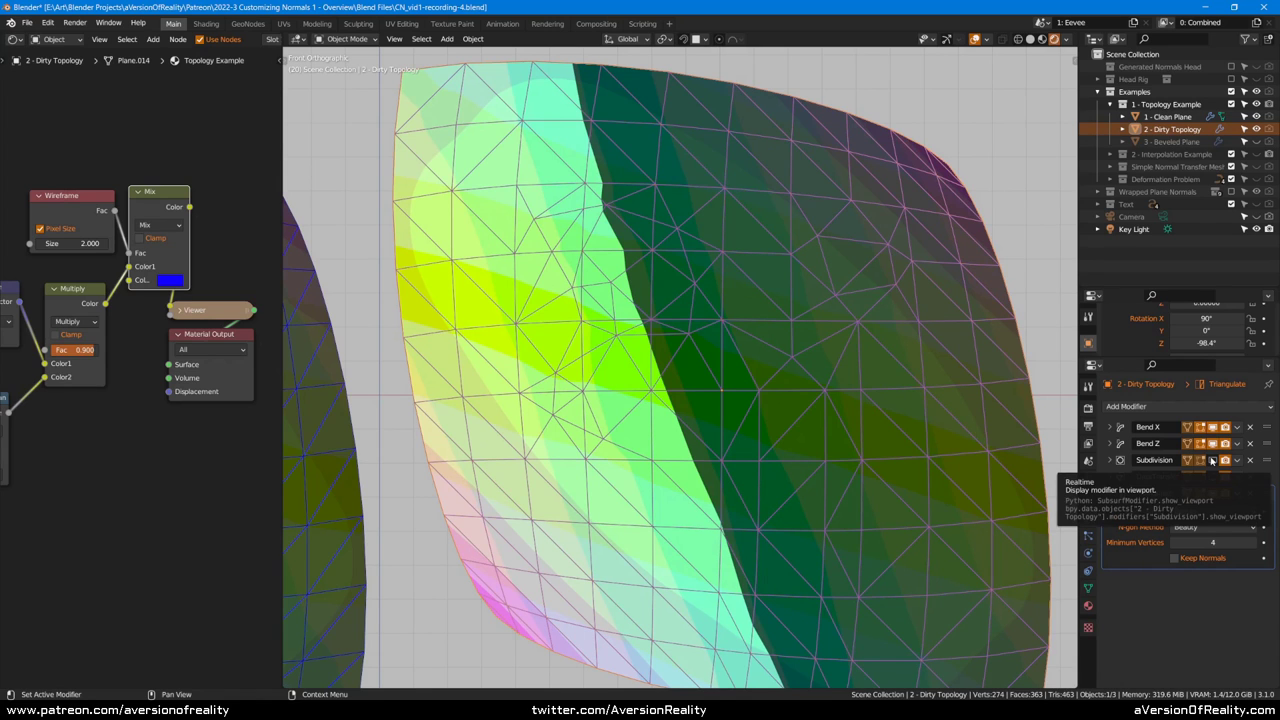
Step: Enable the Subdivision modifier in the viewport for 2 - Dirty Topology and preview the Multiply node without the blue wireframe
left_click(1212, 460)
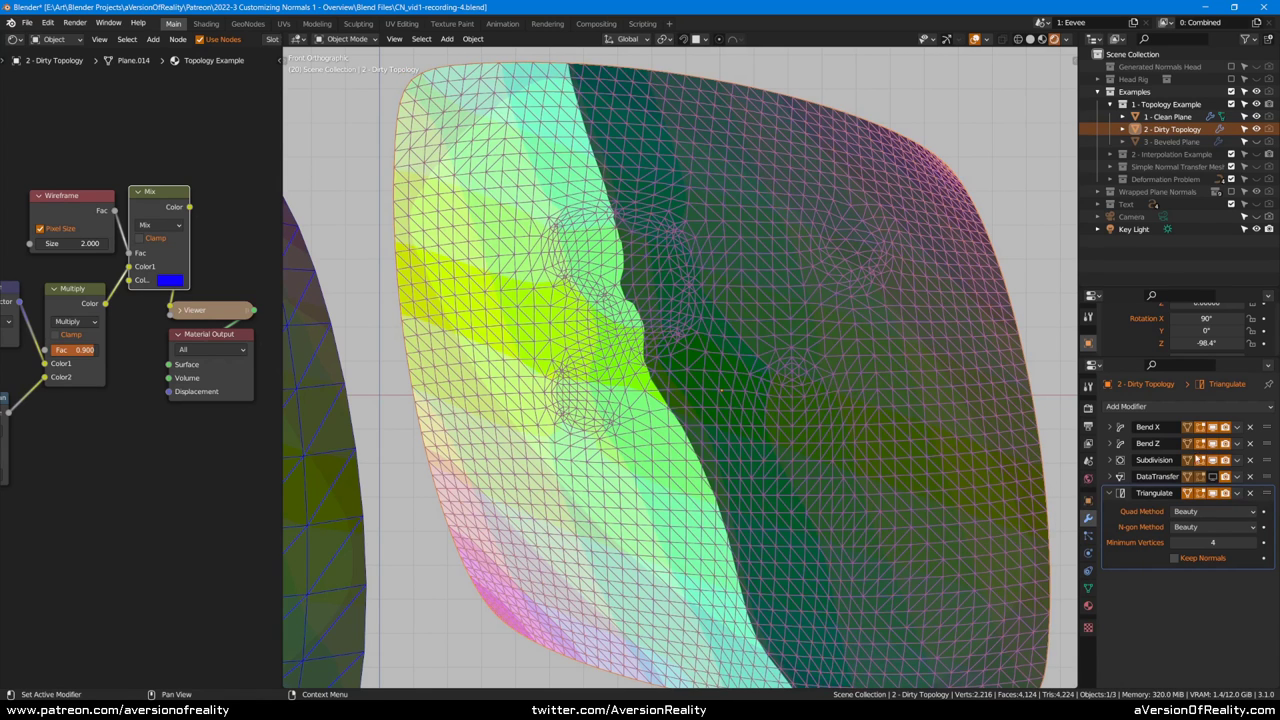
left_click(72, 302, "ctrl+shift")
scroll(695, 252, "up", 3)
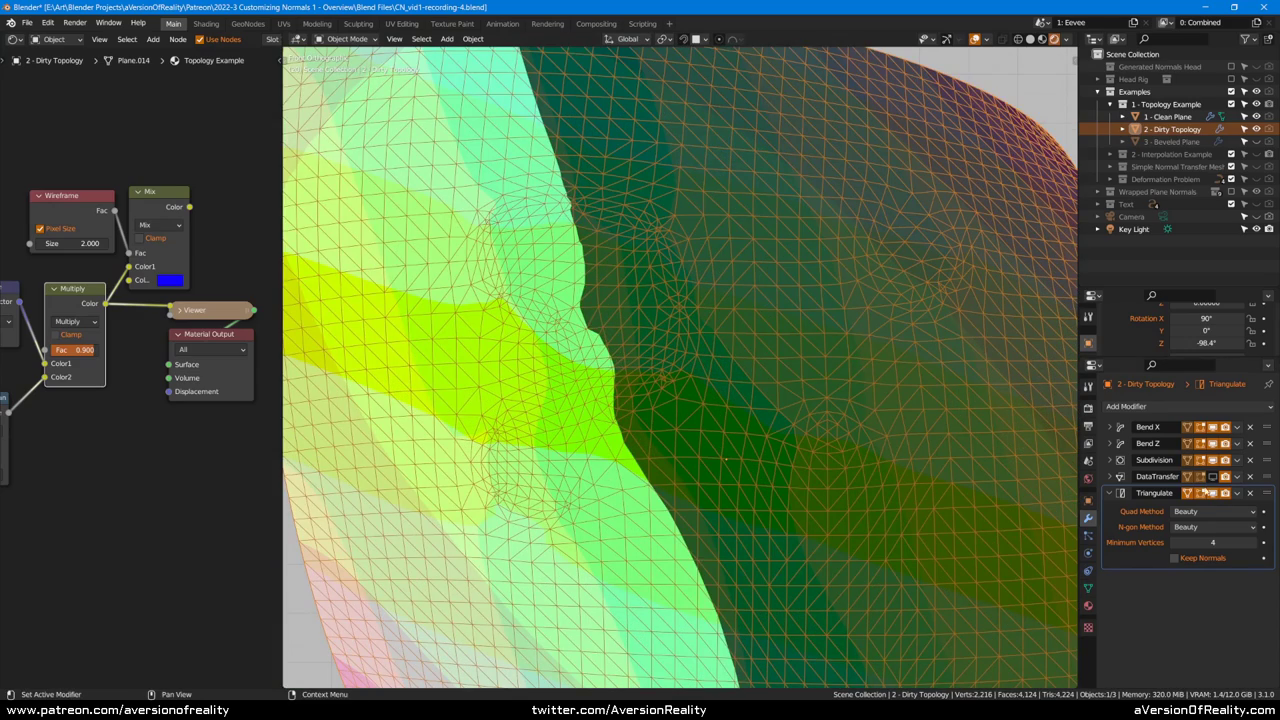
Step: Compare the subdivided plane with and without Triangulate, leave that modifier disabled in the viewport, and move it above Subdivision in the stack
left_click(1213, 494)
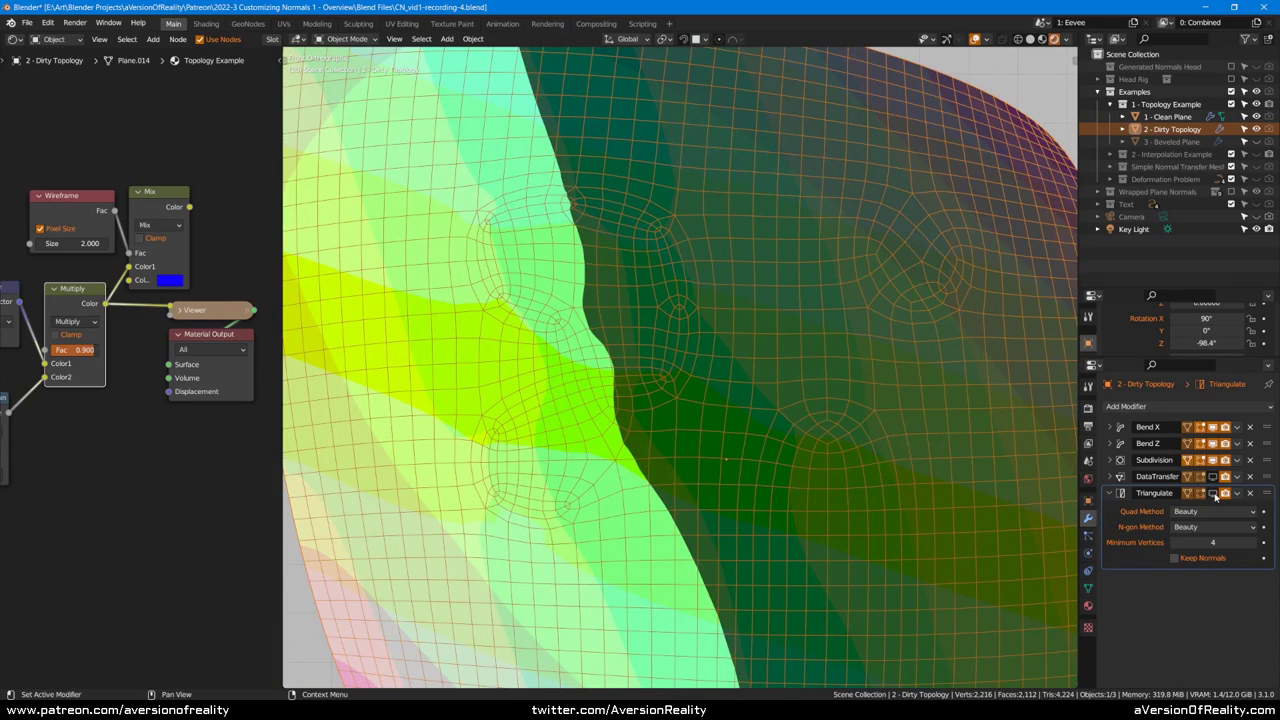
left_click(1213, 494)
left_click(1213, 494)
left_click(1213, 494)
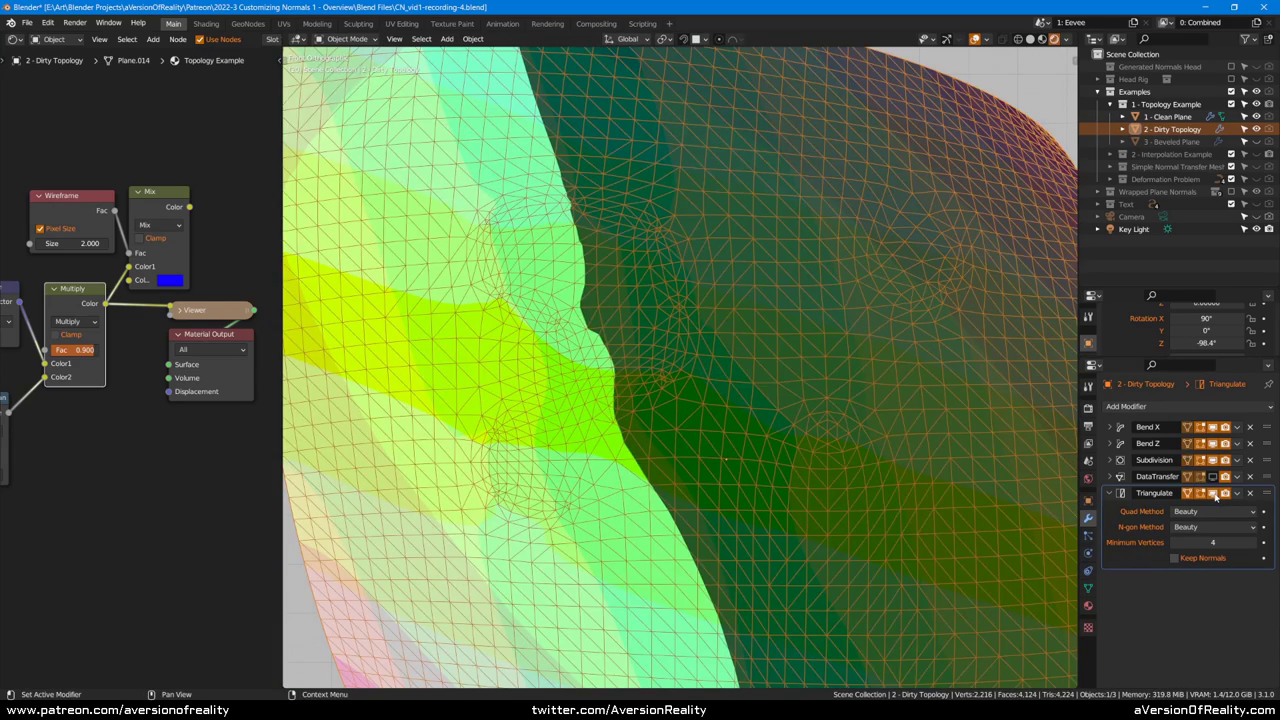
left_click(1213, 494)
left_click_drag(1265, 493, 1262, 460)
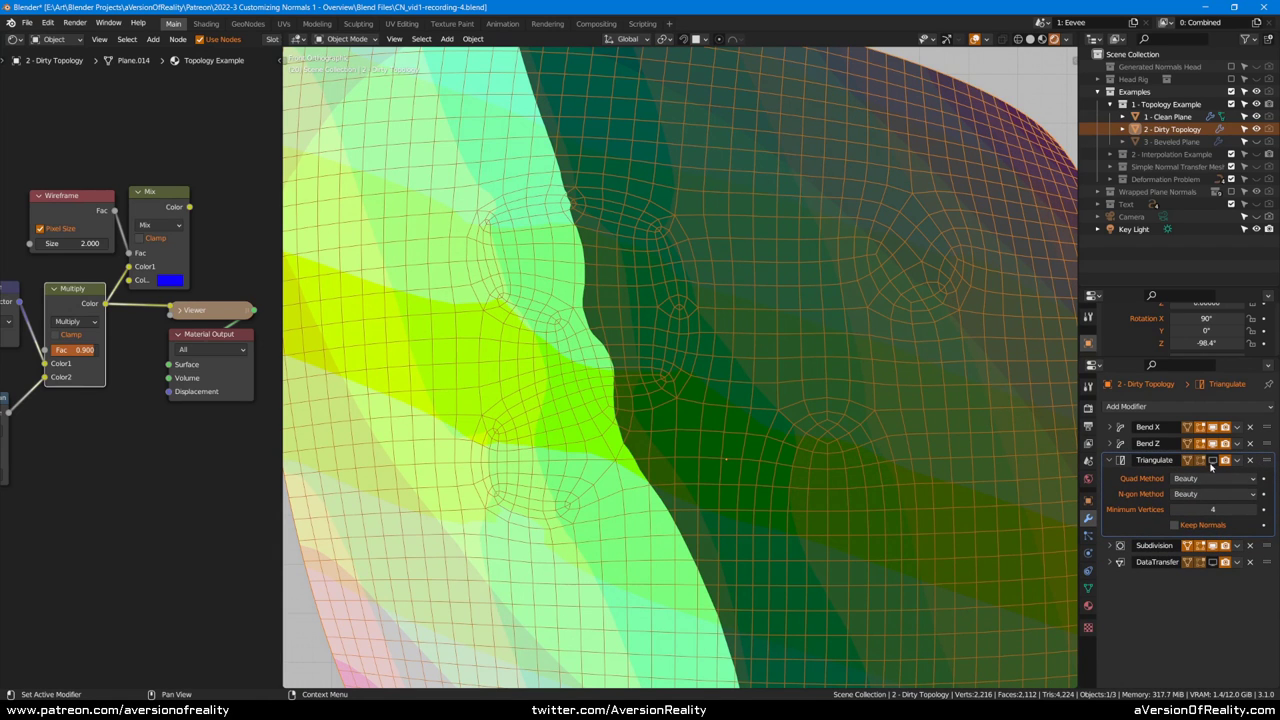
Step: Enable the Triangulate modifier in the viewport, move it below DataTransfer in the stack, and compare the plane with it off and on
left_click(1212, 460)
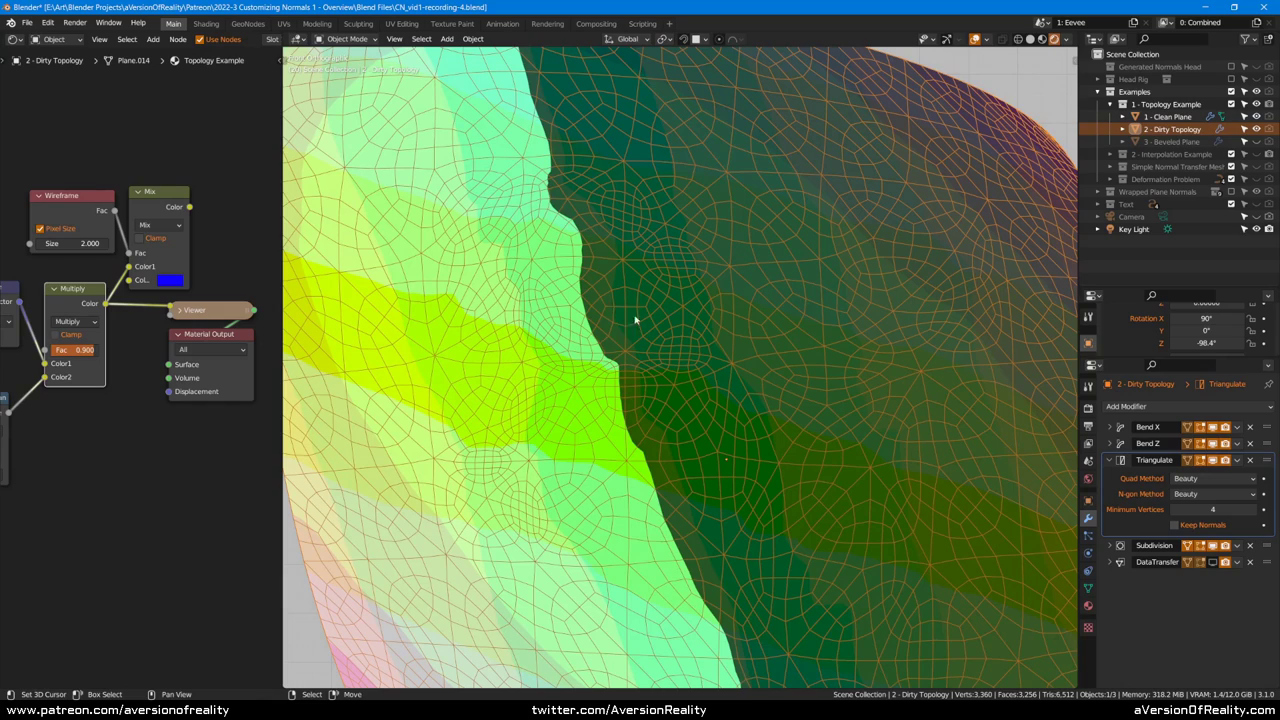
left_click_drag(1265, 460, 1256, 558)
scroll(859, 338, "down", 3)
left_click(1212, 494)
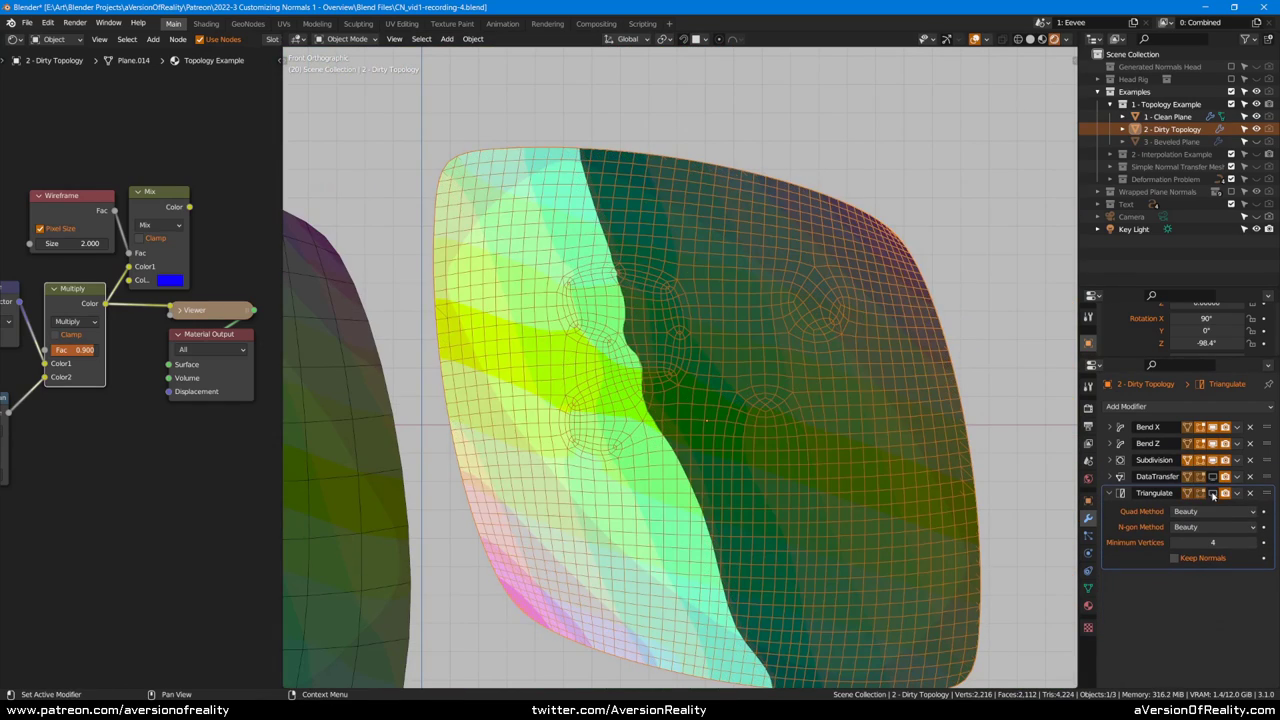
left_click(1212, 494)
left_click(1212, 494)
Step: Enable the DataTransfer modifier in the viewport for 2 - Dirty Topology and compare its shading with 1 - Clean Plane
middle_click_drag(941, 441, 914, 384, "shift")
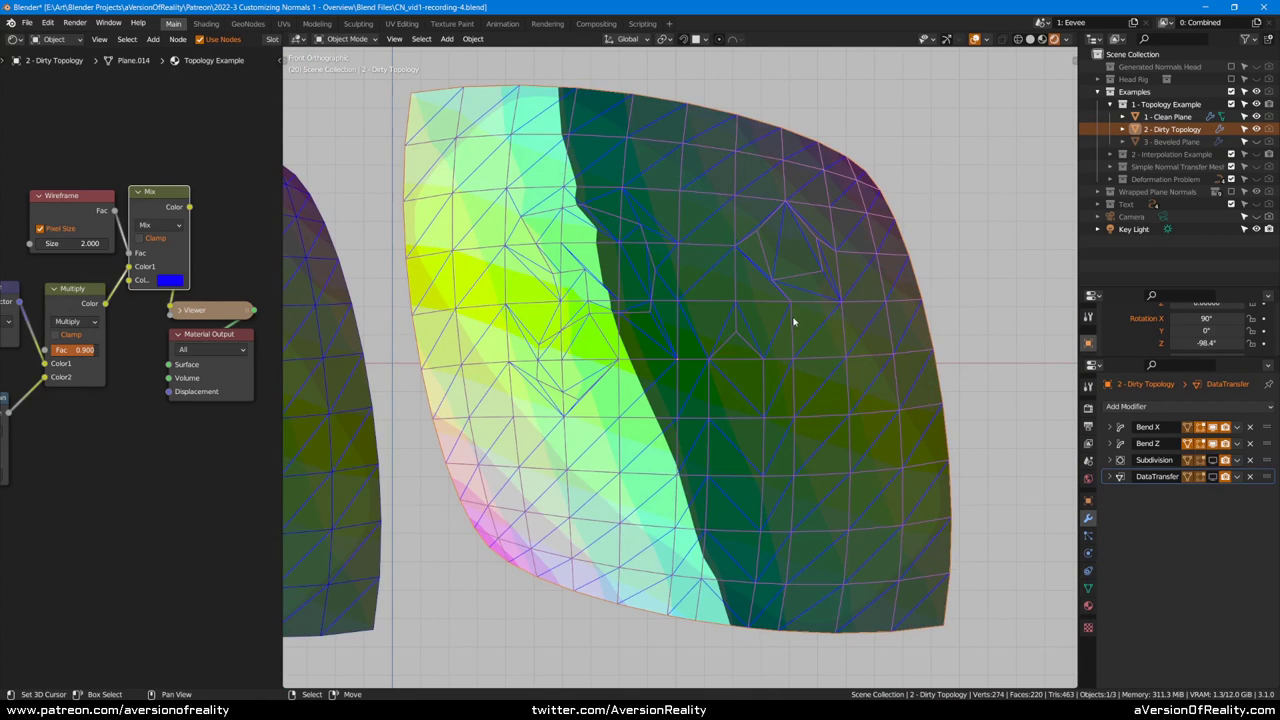
scroll(794, 323, "down", 1)
middle_click_drag(683, 326, 794, 337, "shift")
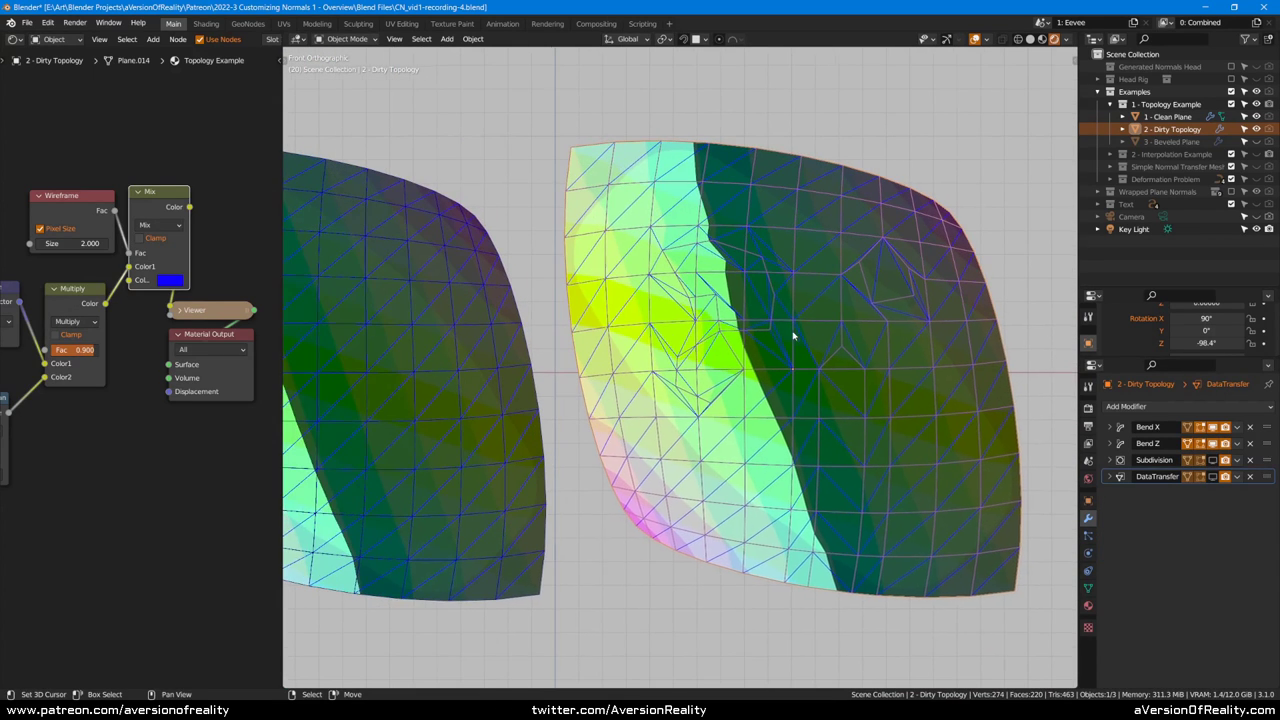
left_click(1212, 476)
middle_click_drag(776, 305, 837, 303, "shift")
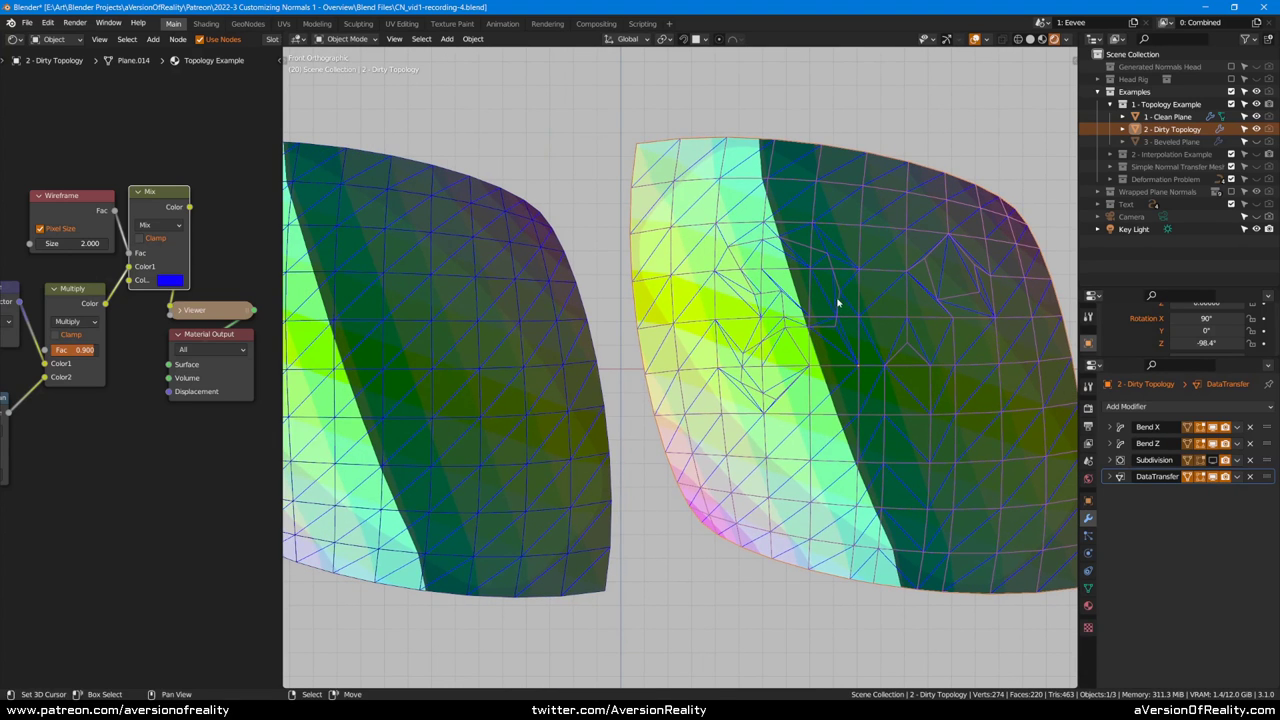
middle_click_drag(540, 376, 603, 375, "shift")
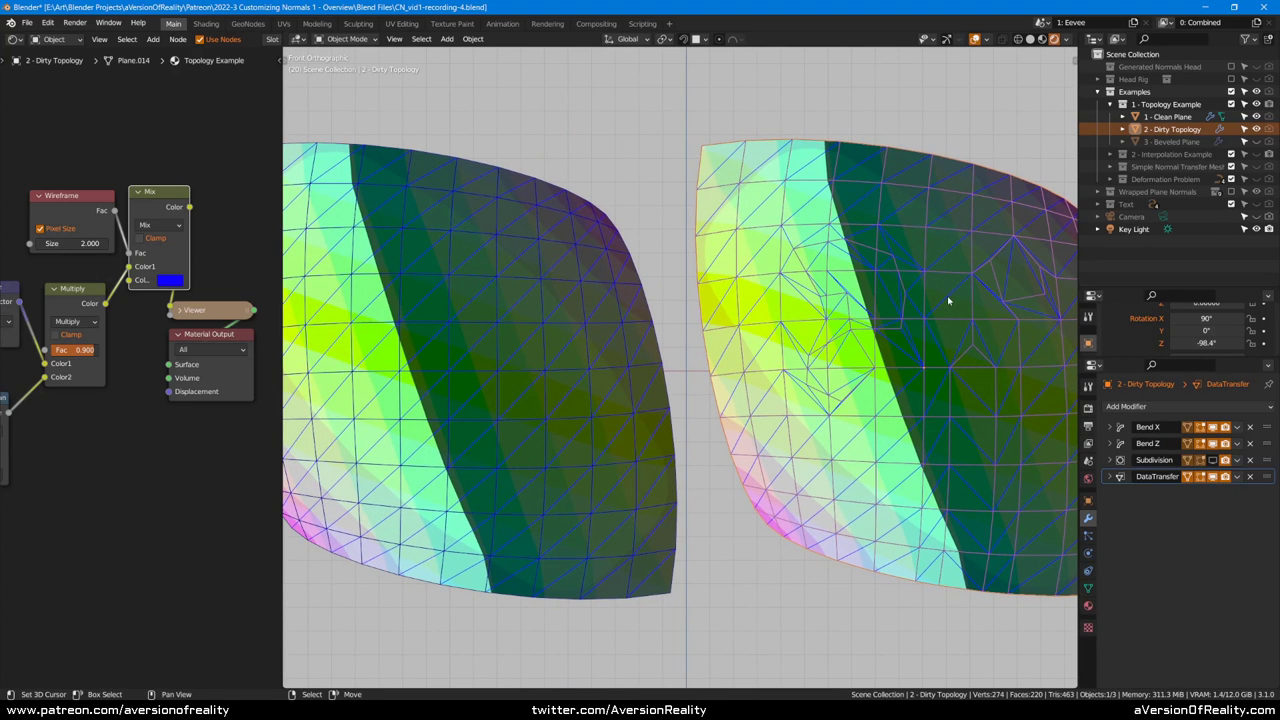
middle_click_drag(948, 300, 914, 296, "shift")
left_click(425, 305)
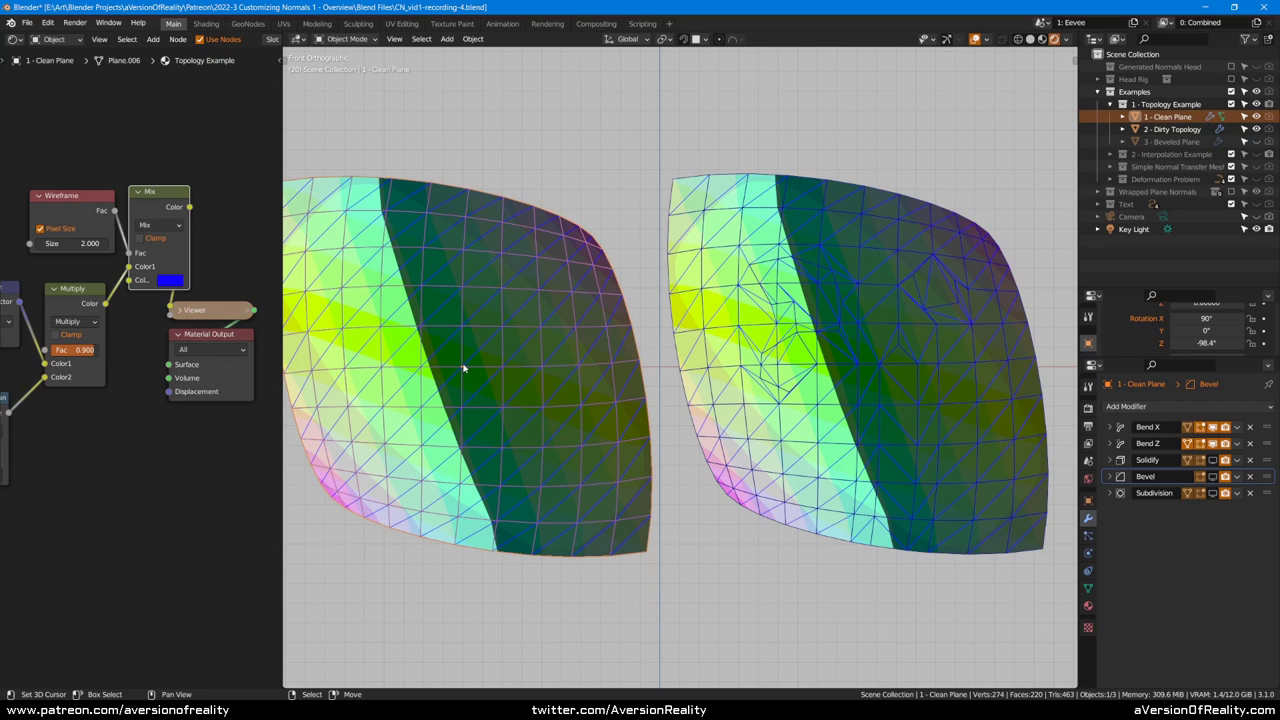
left_click(740, 340)
left_click(530, 333)
left_click(832, 372)
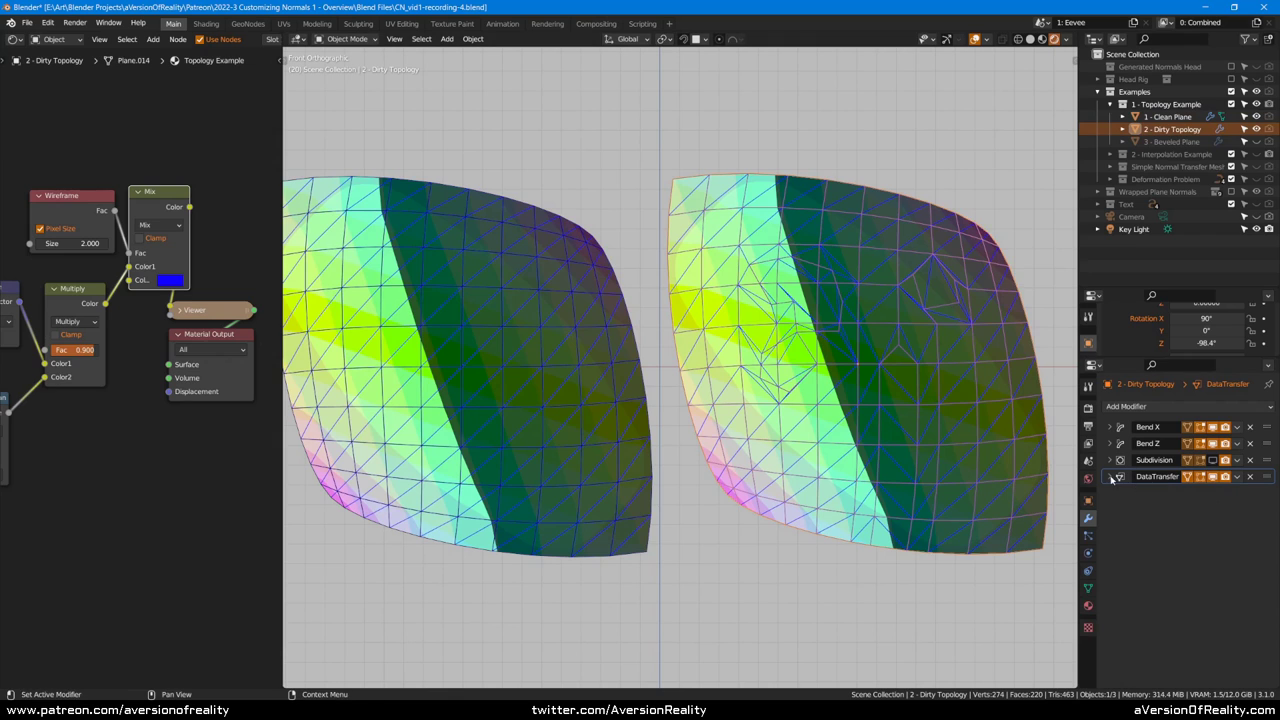
Step: Expand the DataTransfer modifier's settings and try the object transform option beside the source, leaving it off
left_click(1111, 477)
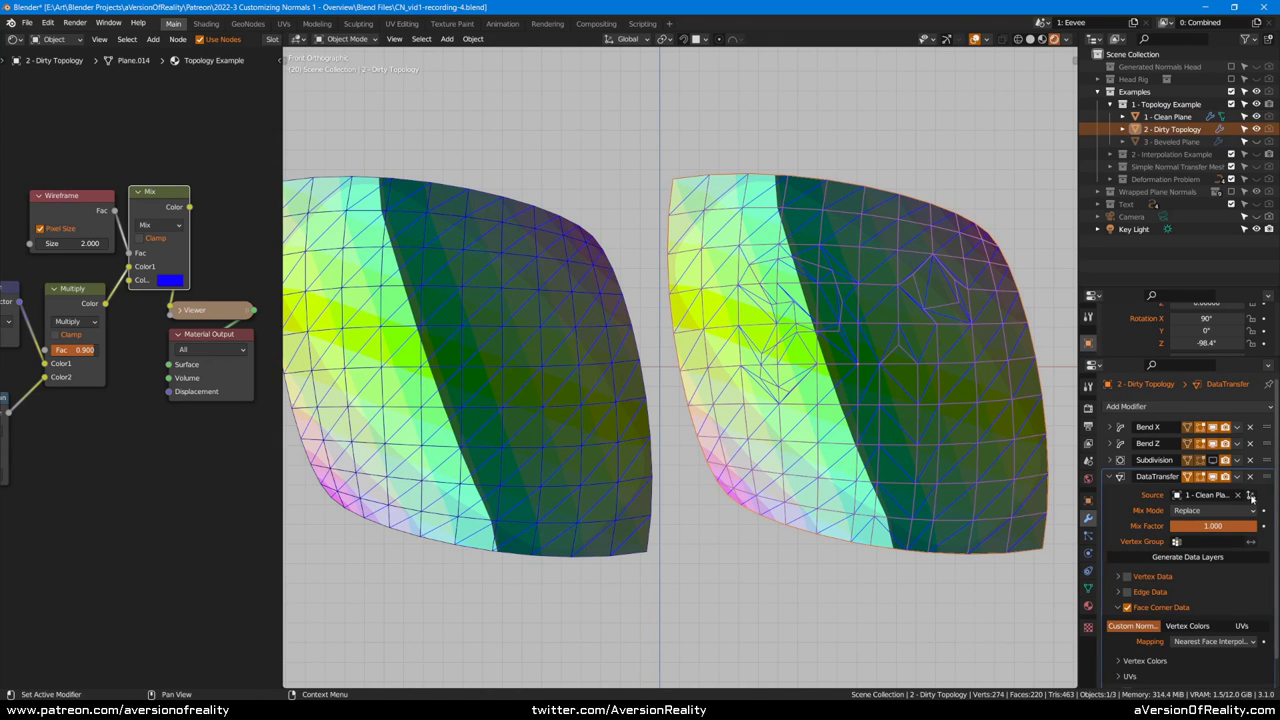
left_click(1251, 497)
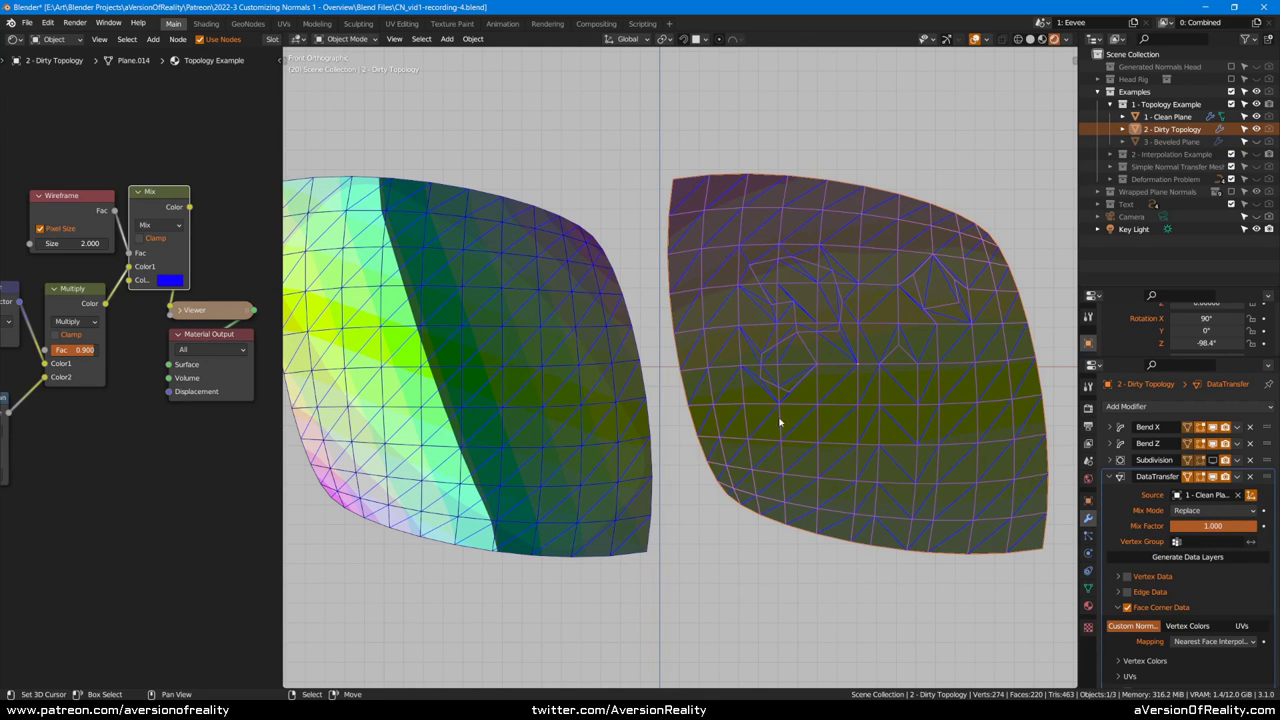
left_click(1251, 497)
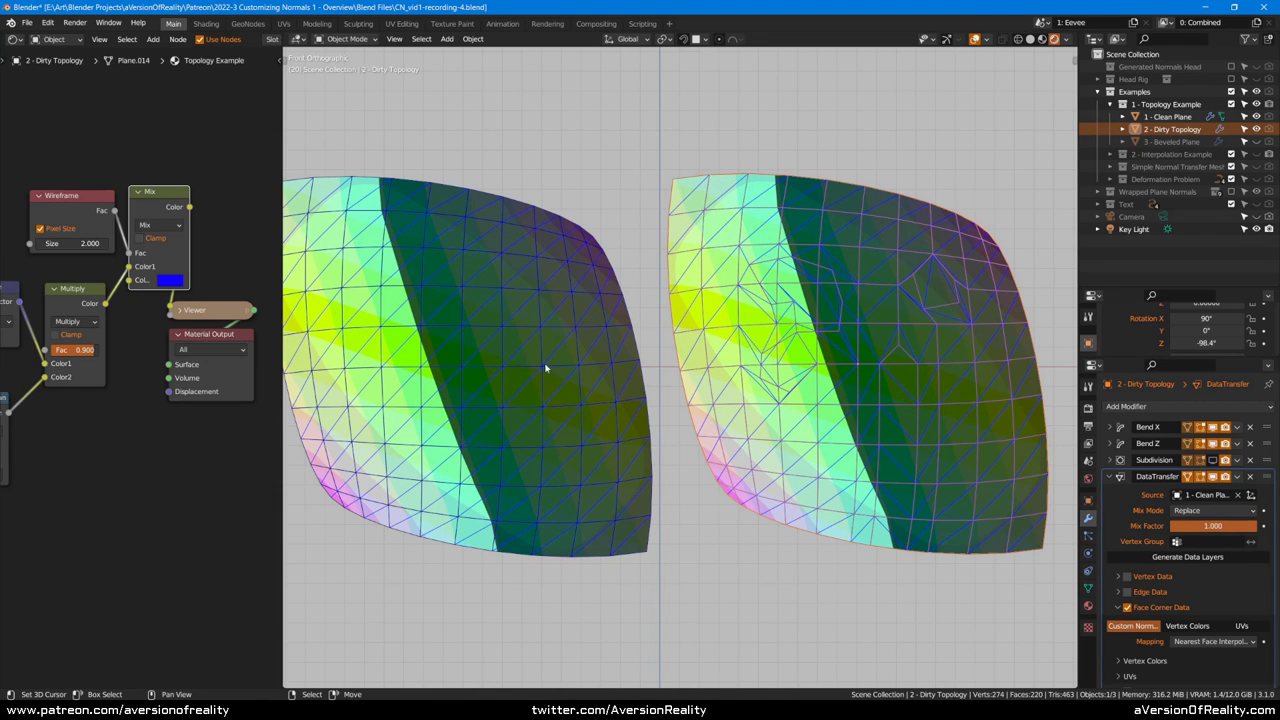
Step: Compare the two planes again and review the DataTransfer face corner Mapping options, keeping Nearest Face Interpolated
left_click(466, 362)
left_click(793, 344)
scroll(1170, 566, "down", 1)
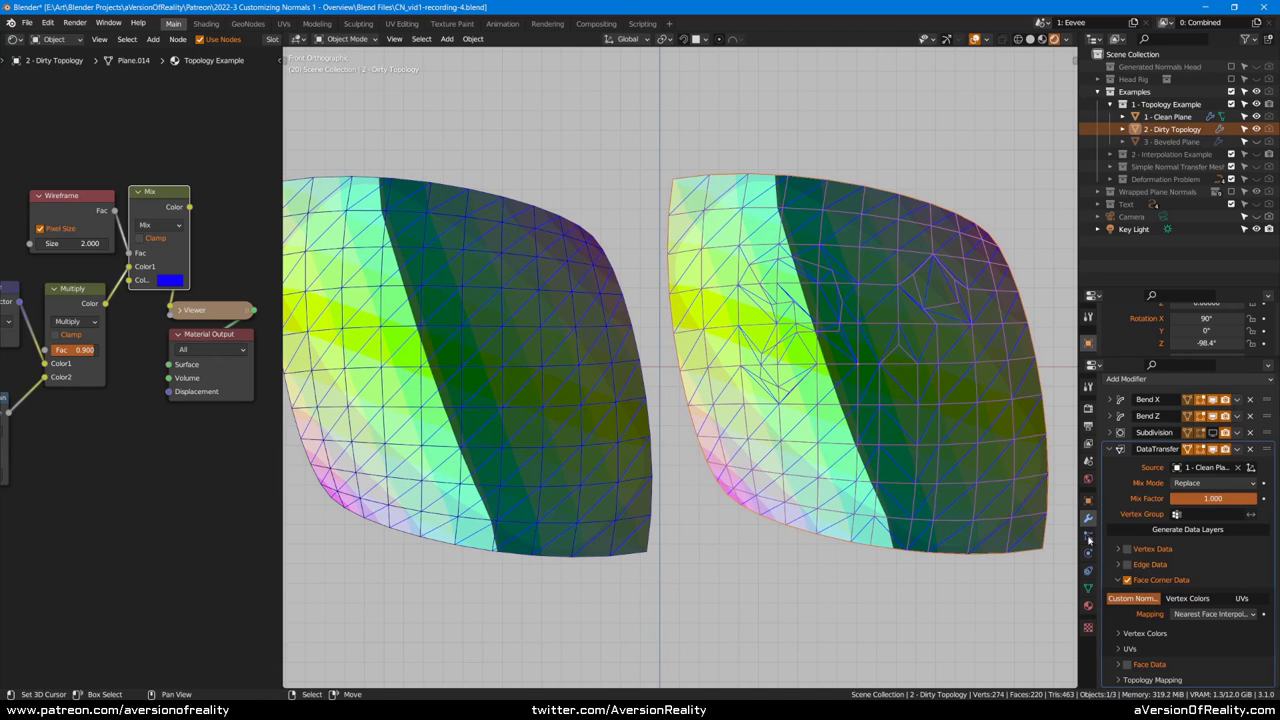
left_click(1202, 615)
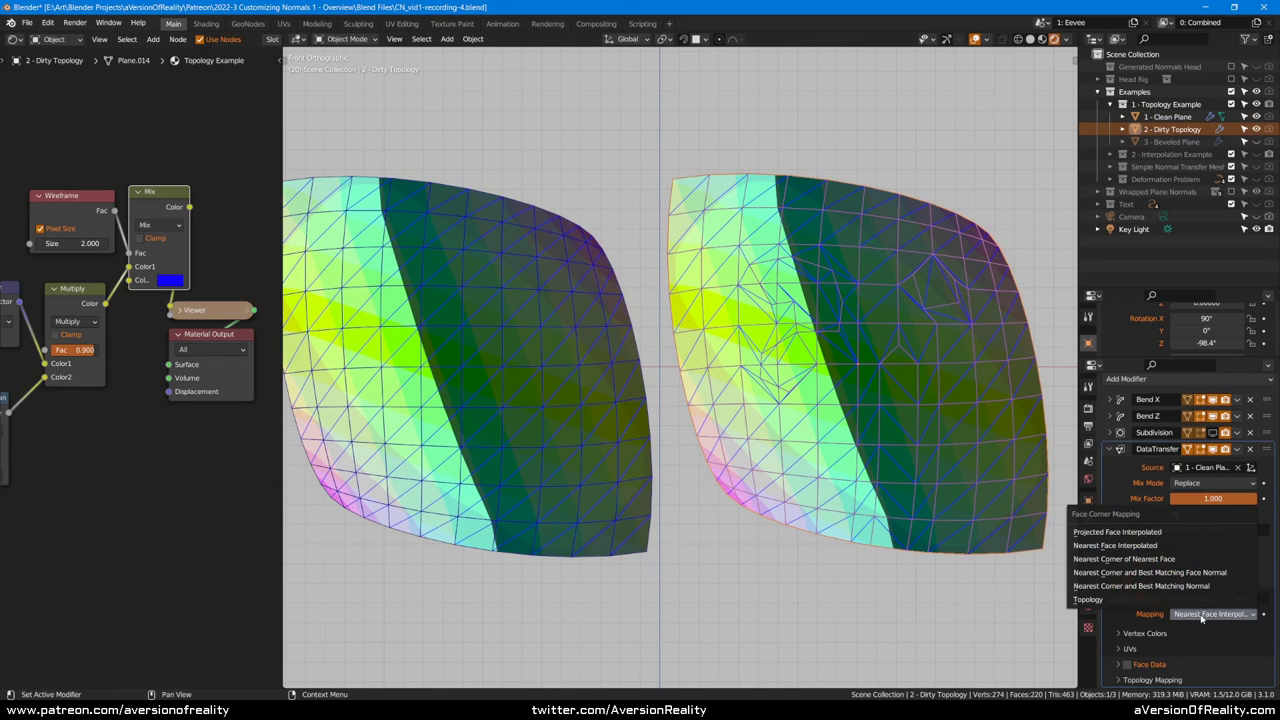
left_click(1202, 618)
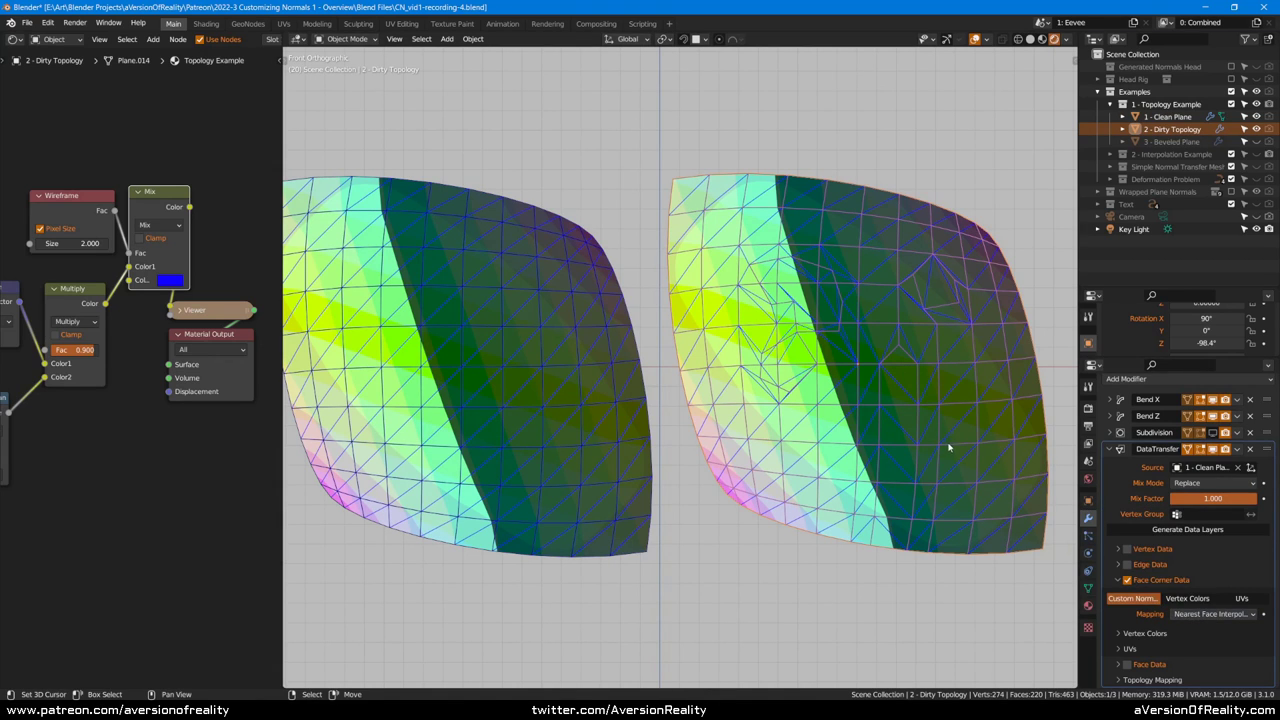
Step: Disable the DataTransfer modifier in the viewport and examine the shading boundary on 2 - Dirty Topology
key("KP_Decimal")
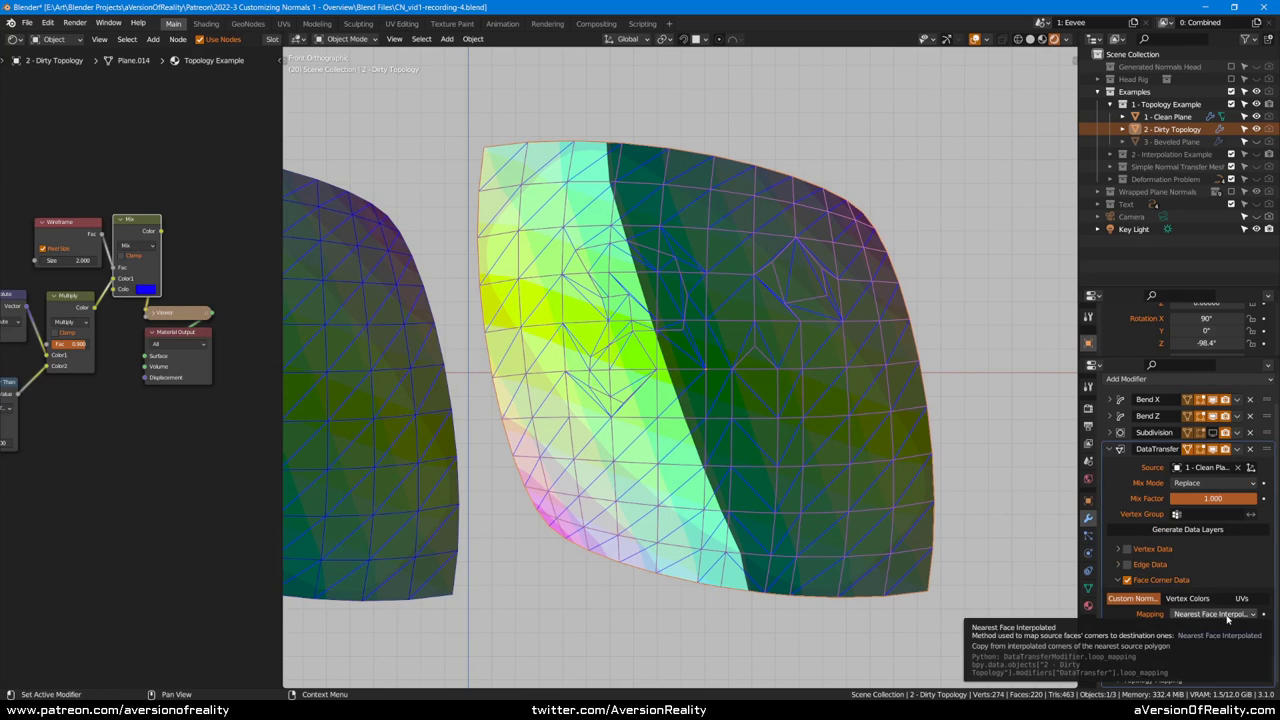
scroll(1221, 600, "up", 1)
middle_click_drag(629, 222, 652, 228, "shift")
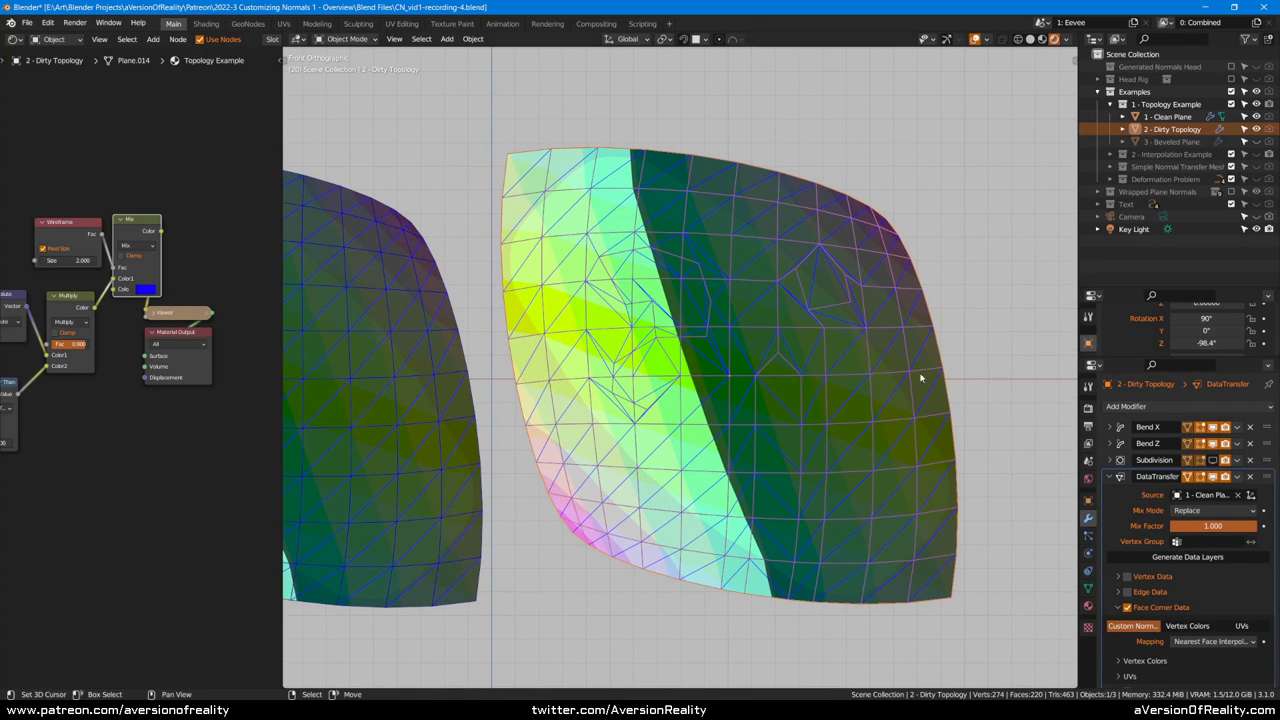
left_click(1213, 478)
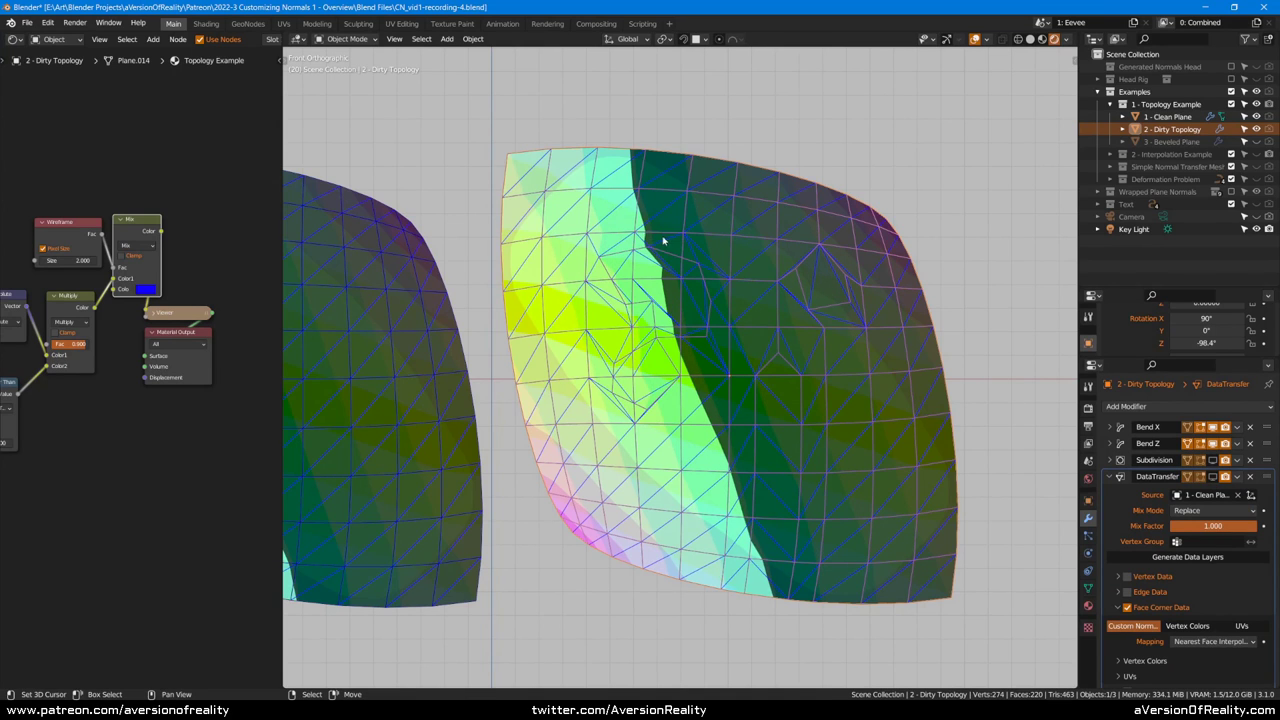
scroll(662, 240, "up", 2)
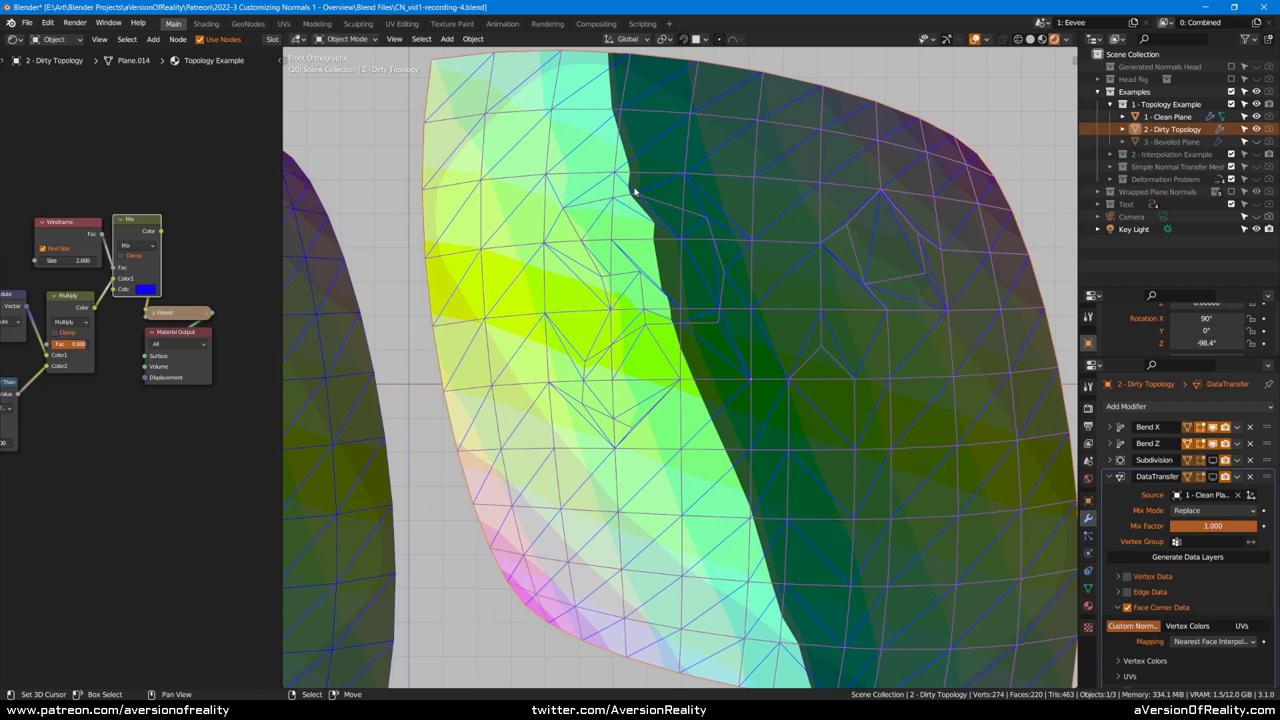
scroll(674, 254, "down", 1)
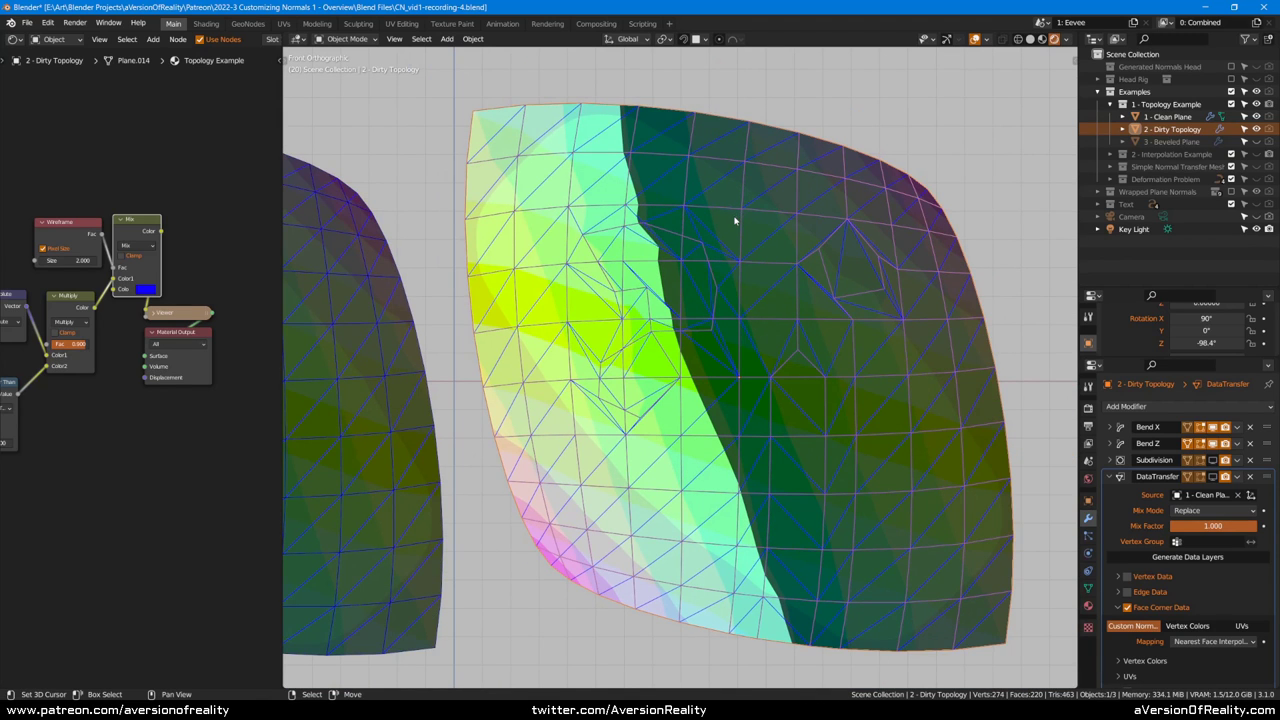
scroll(787, 226, "down", 1)
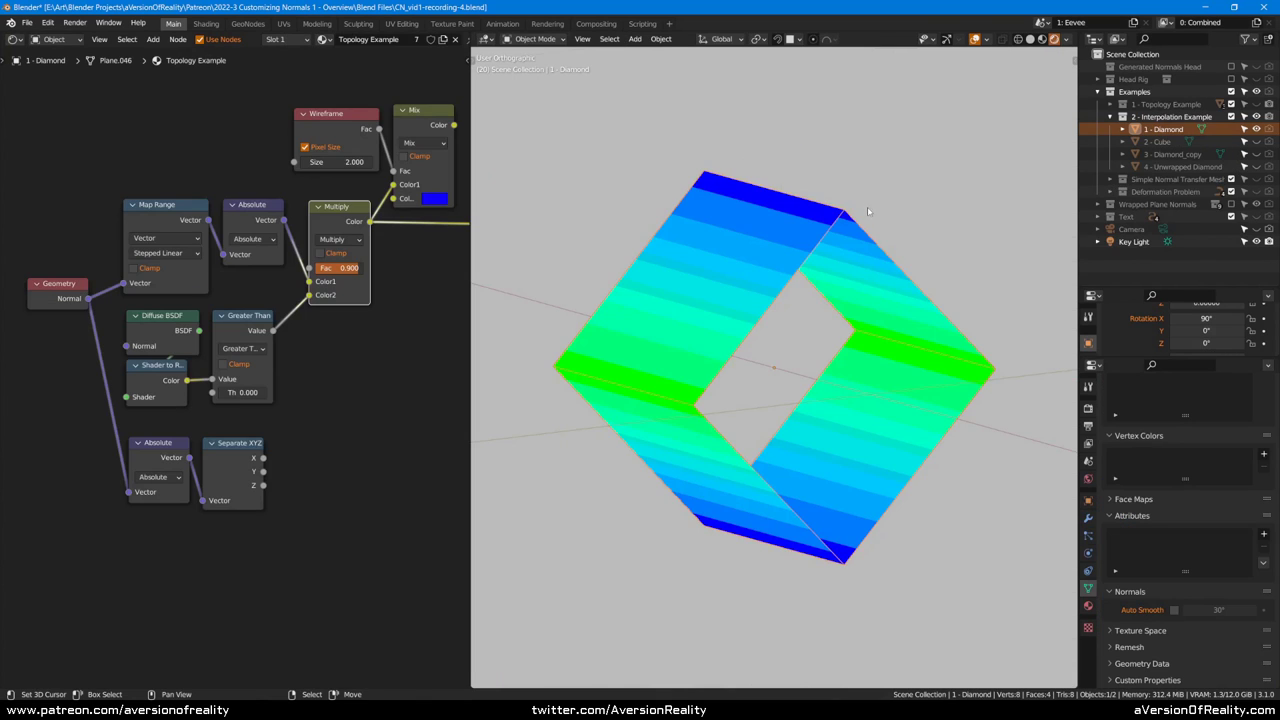
Step: Examine the color bands on 1 - Diamond from several angles and preview the Separate XYZ node's X output
middle_click_drag(867, 206, 890, 416)
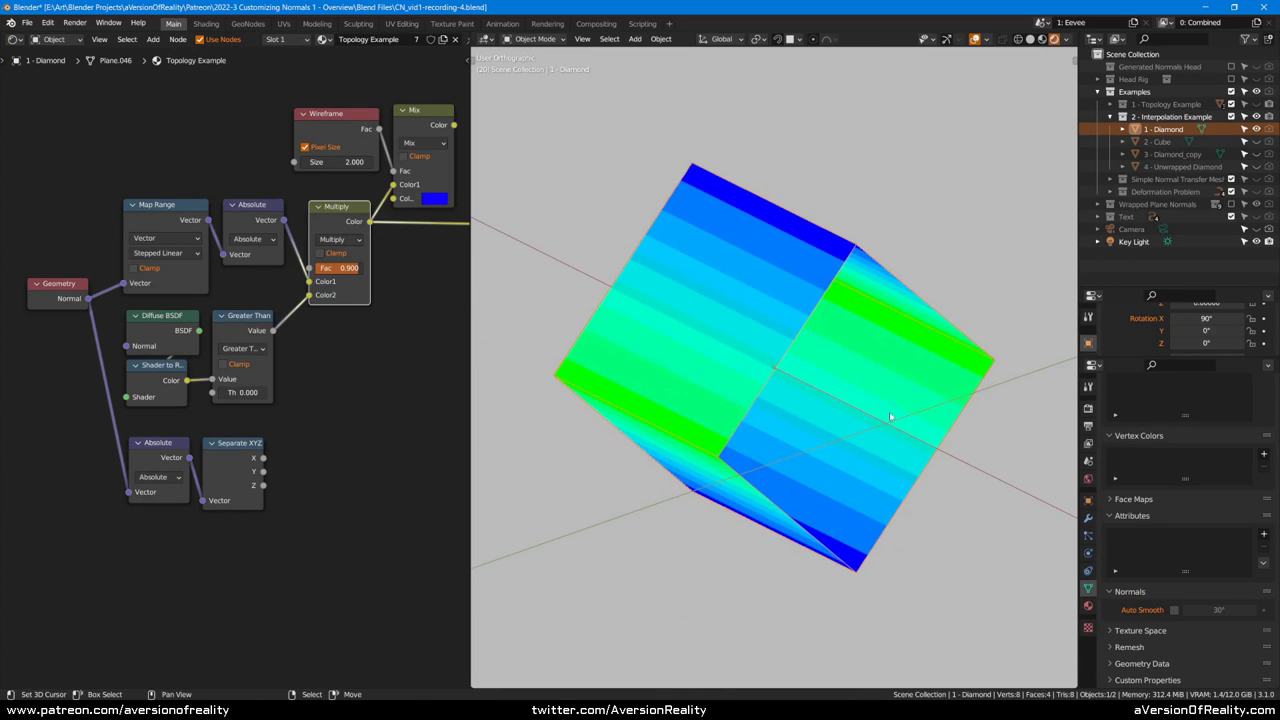
middle_click_drag(767, 330, 895, 216)
mouse_move(730, 266)
middle_mouse_down()
mouse_move(800, 230)
mouse_move(792, 271)
mouse_move(920, 286)
mouse_move(776, 276)
middle_mouse_up()
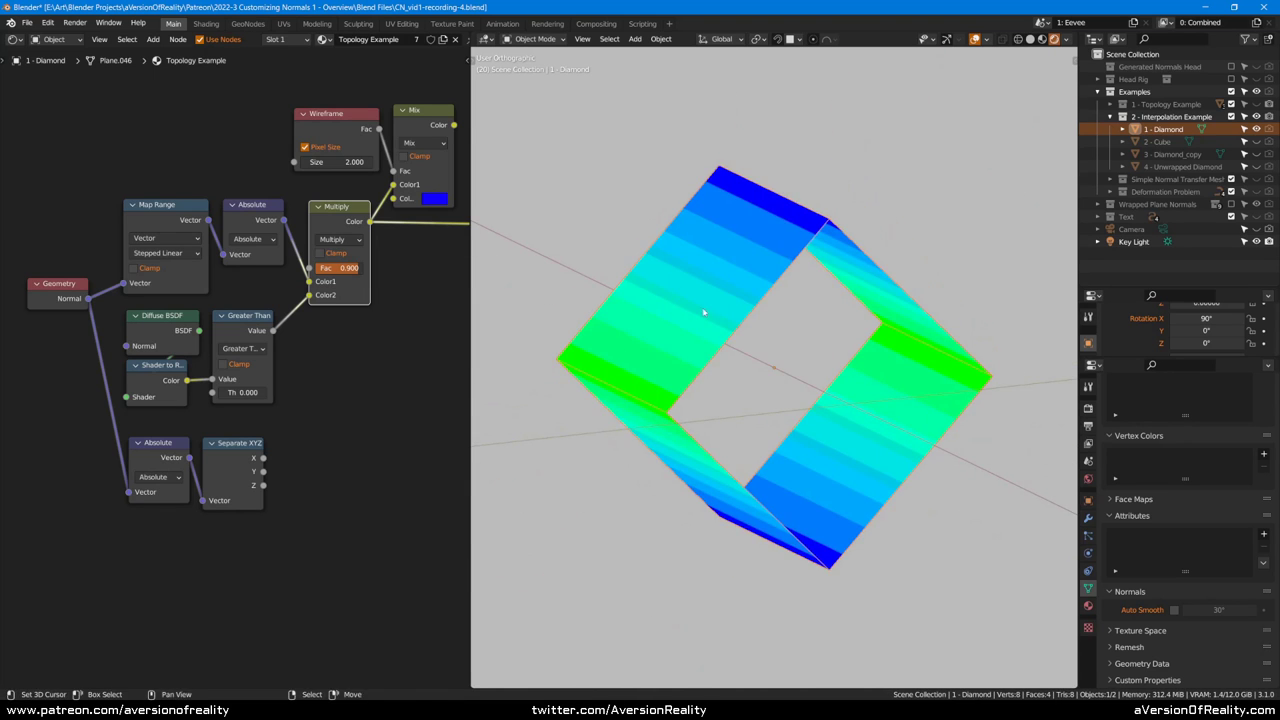
middle_click_drag(704, 313, 800, 215)
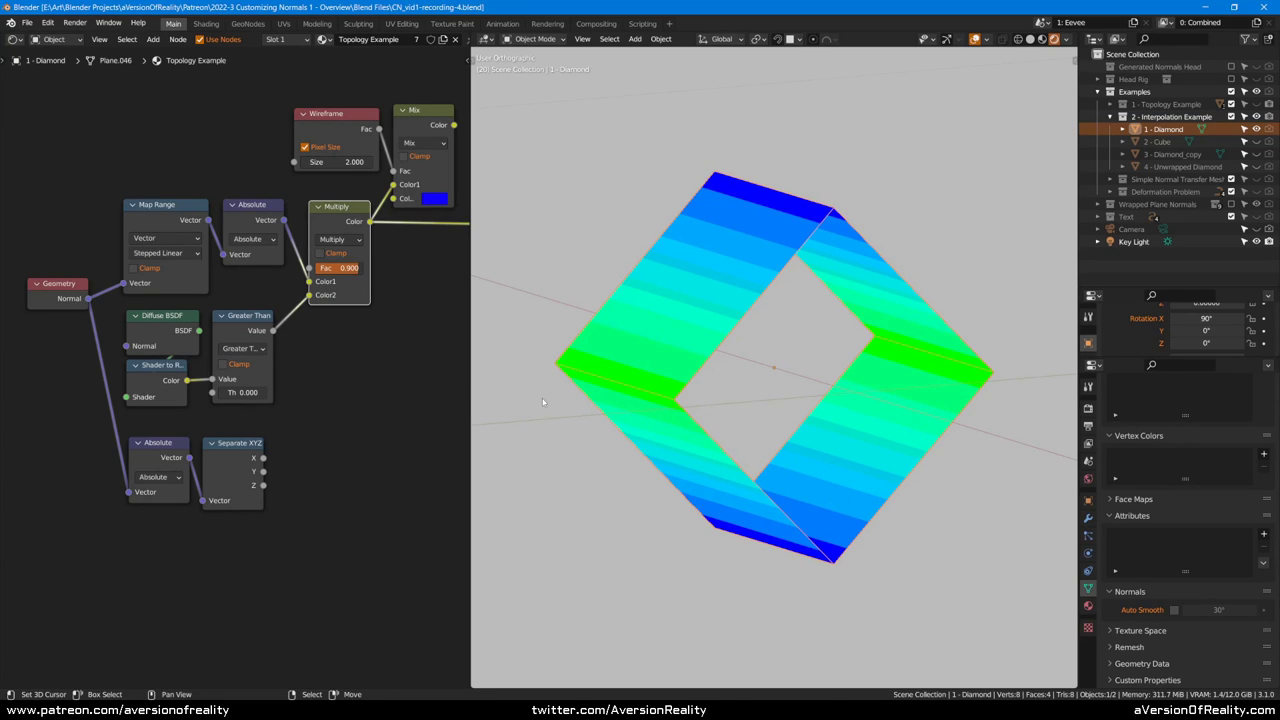
left_click(227, 467, "ctrl+shift")
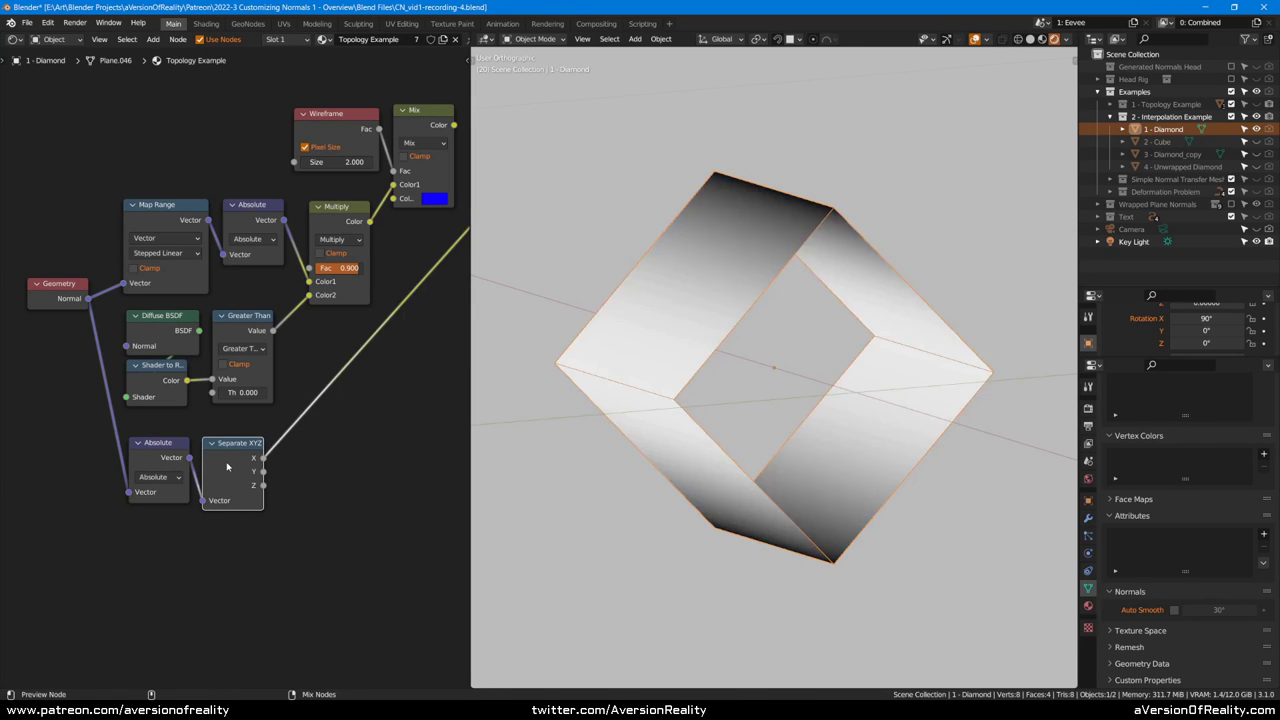
middle_click_drag(735, 326, 631, 394)
middle_click_drag(871, 349, 760, 323)
middle_click_drag(965, 342, 812, 288)
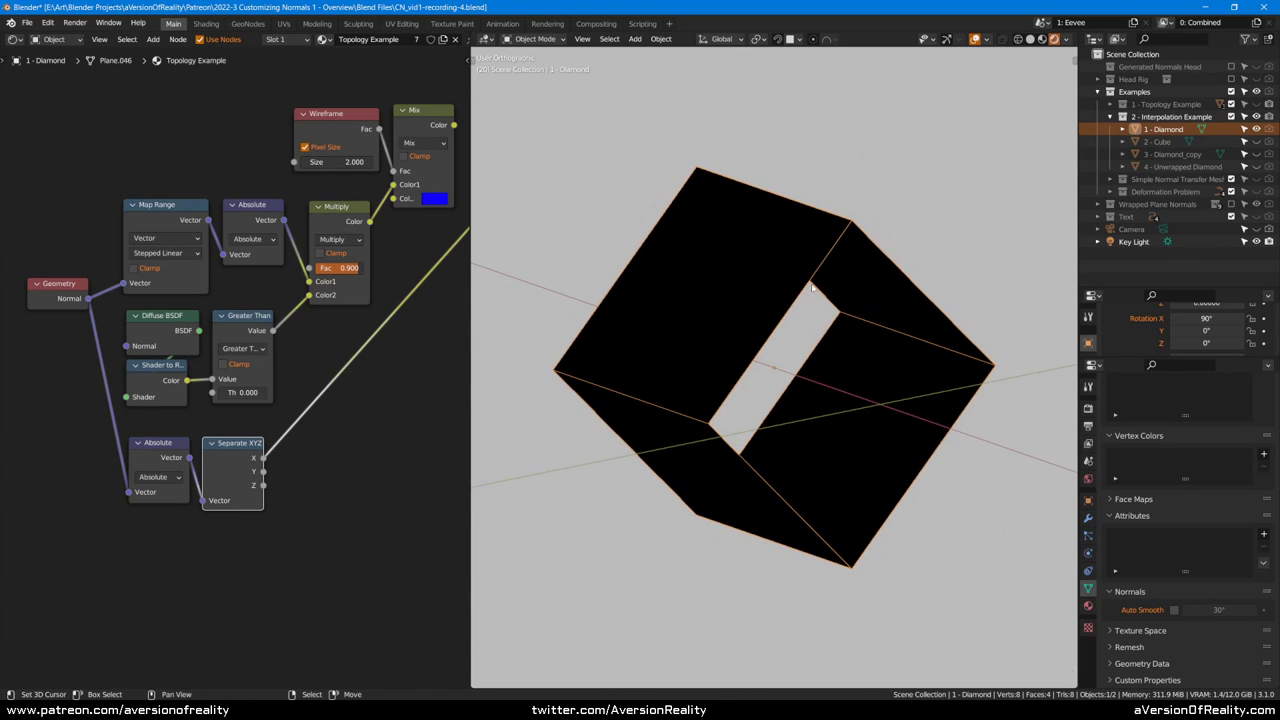
Step: Preview the Separate XYZ node's Y output on 1 - Diamond and examine the gradient between its edges
left_click(240, 468, "ctrl+shift")
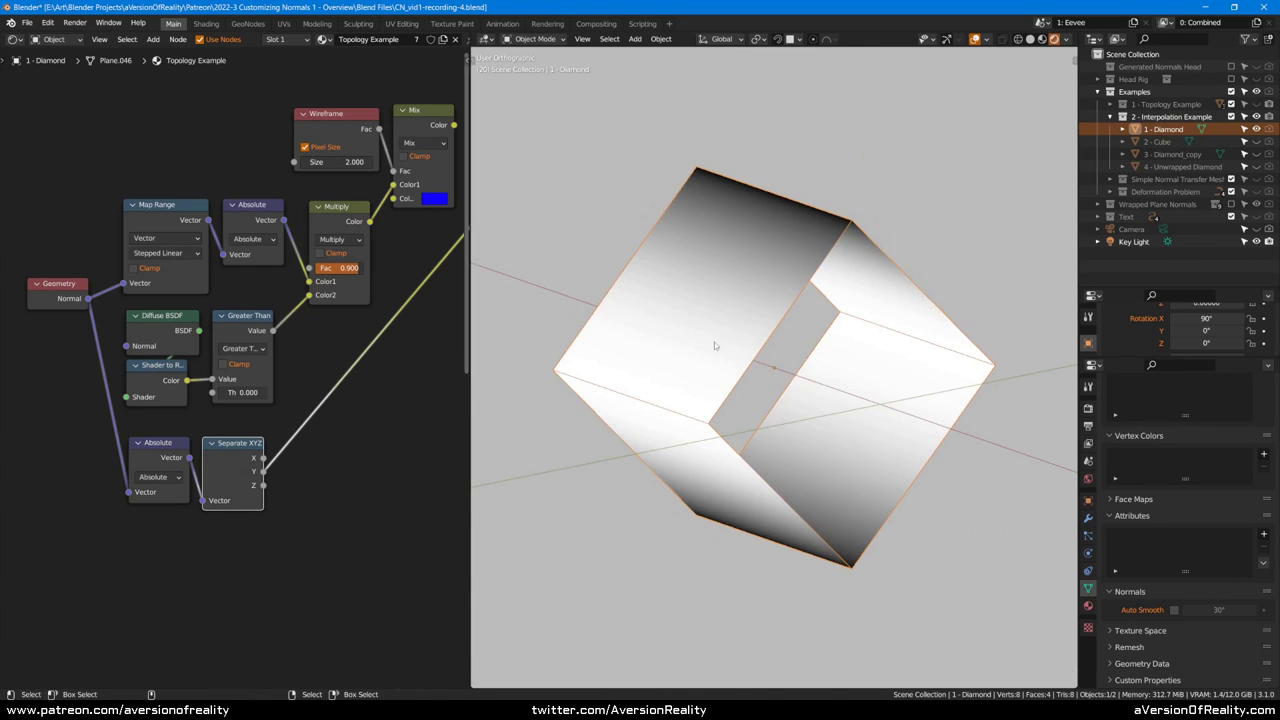
middle_click_drag(714, 346, 765, 340)
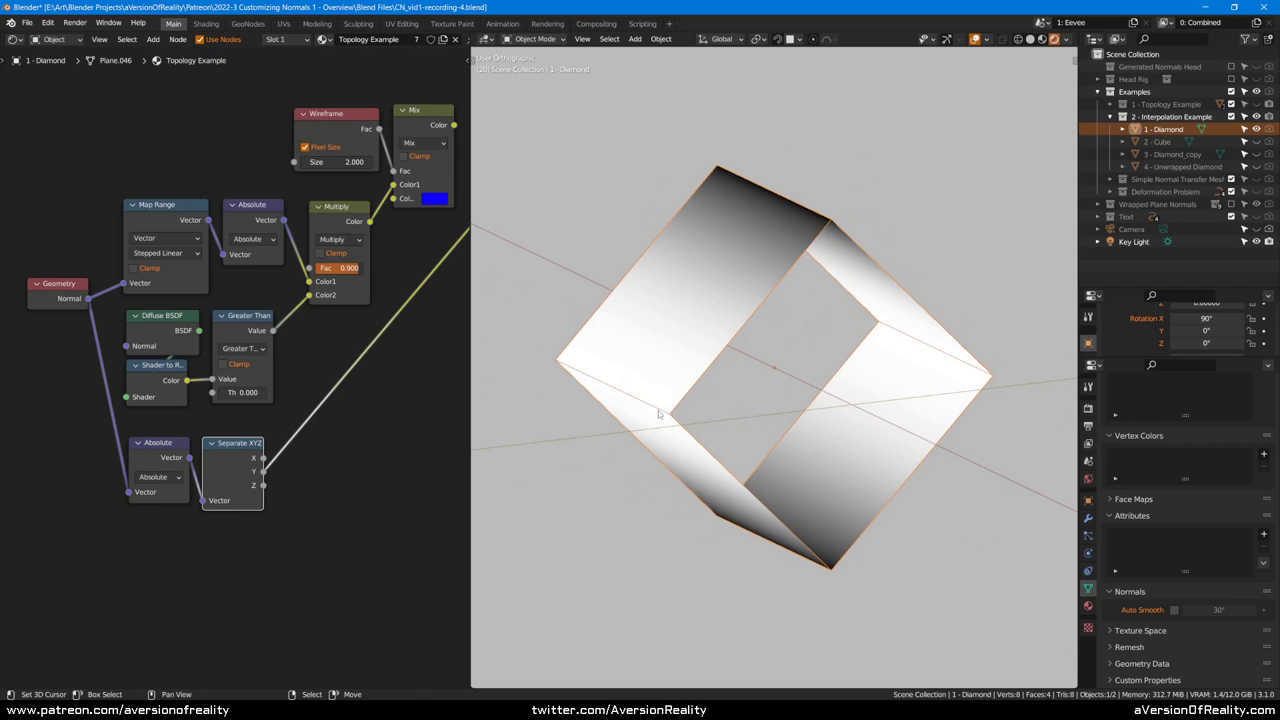
middle_click_drag(832, 232, 791, 237)
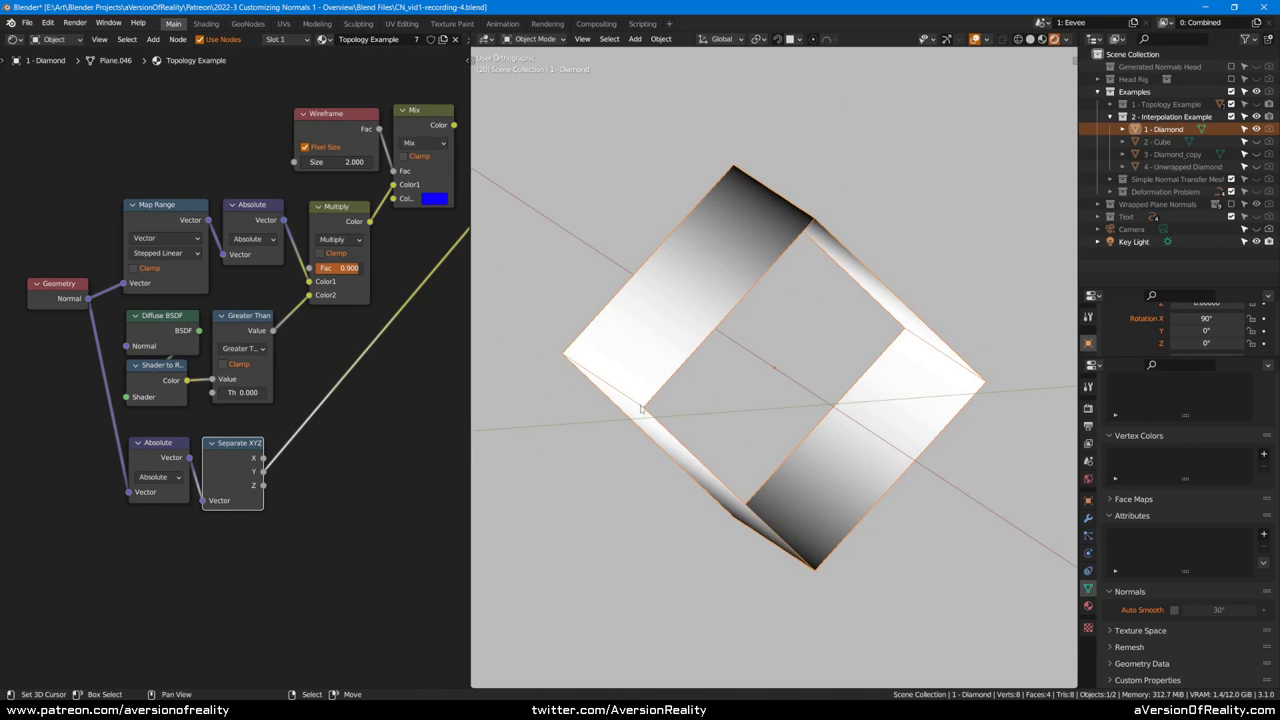
Step: Preview the Separate XYZ node's Z output on 1 - Diamond and examine the gradient from several angles
left_click(243, 489, "ctrl+shift")
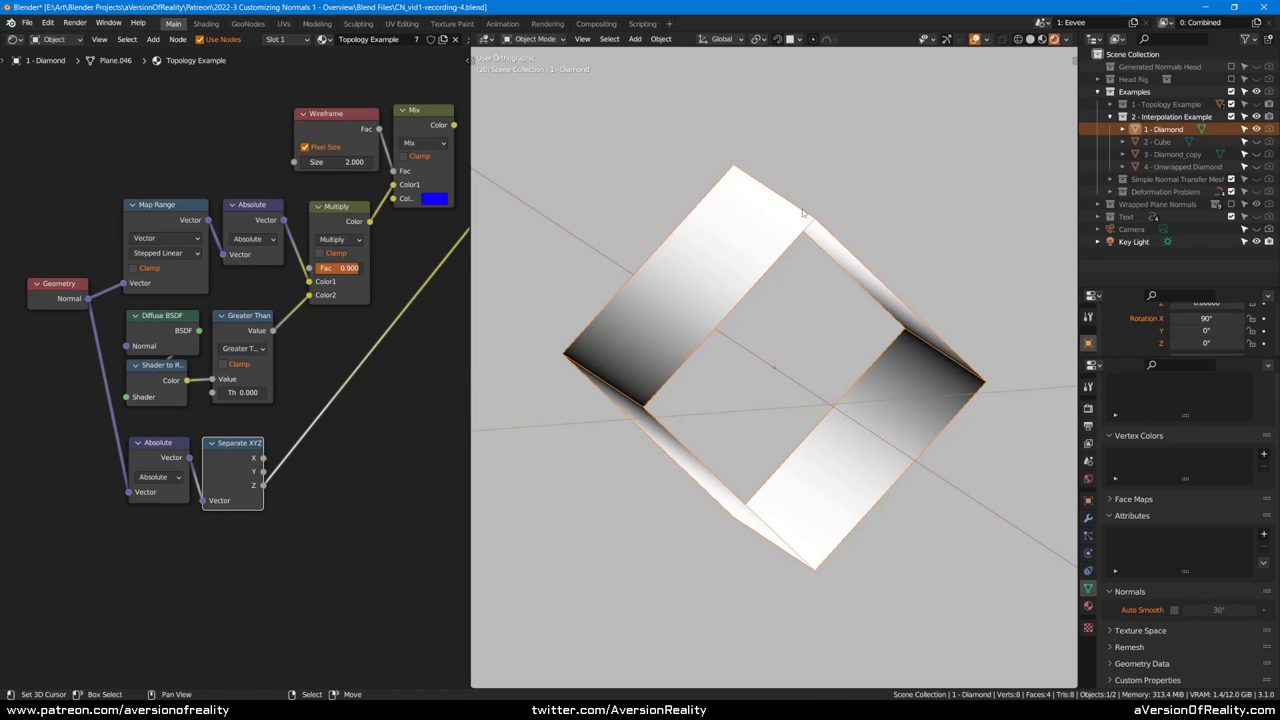
middle_click_drag(679, 335, 748, 190)
middle_click_drag(748, 190, 839, 207, "shift")
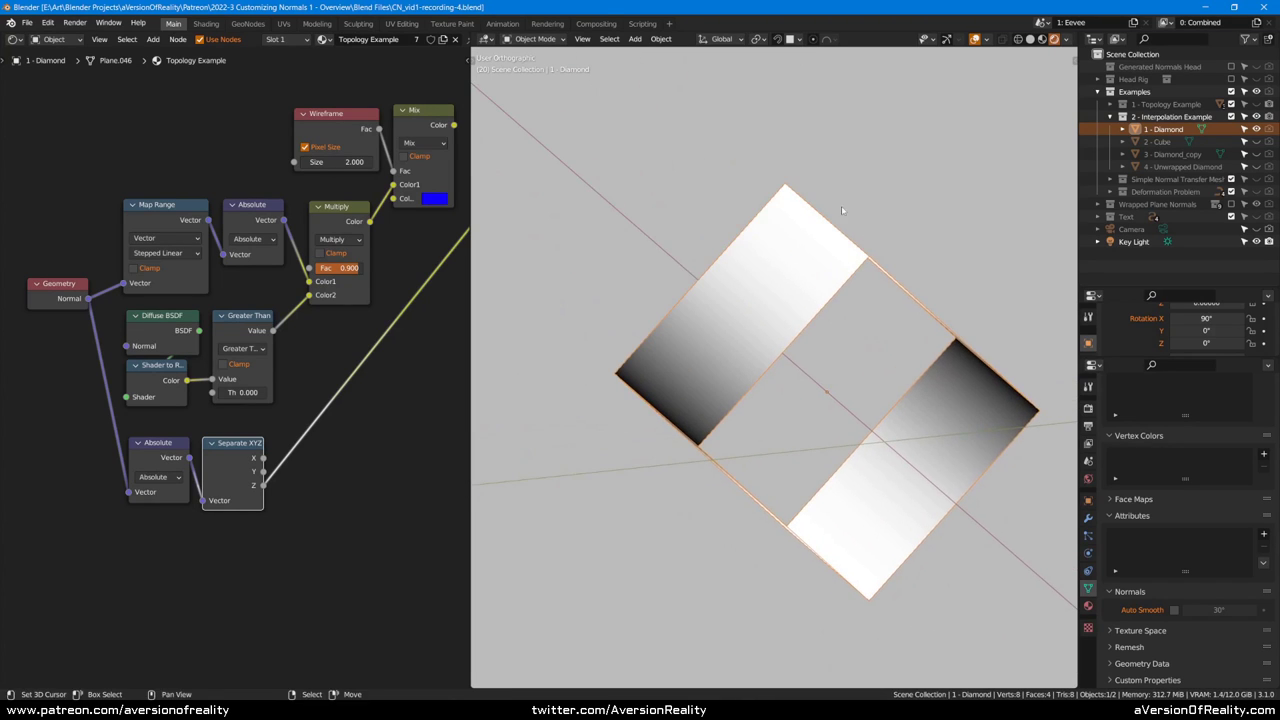
middle_click_drag(793, 314, 757, 310, "shift")
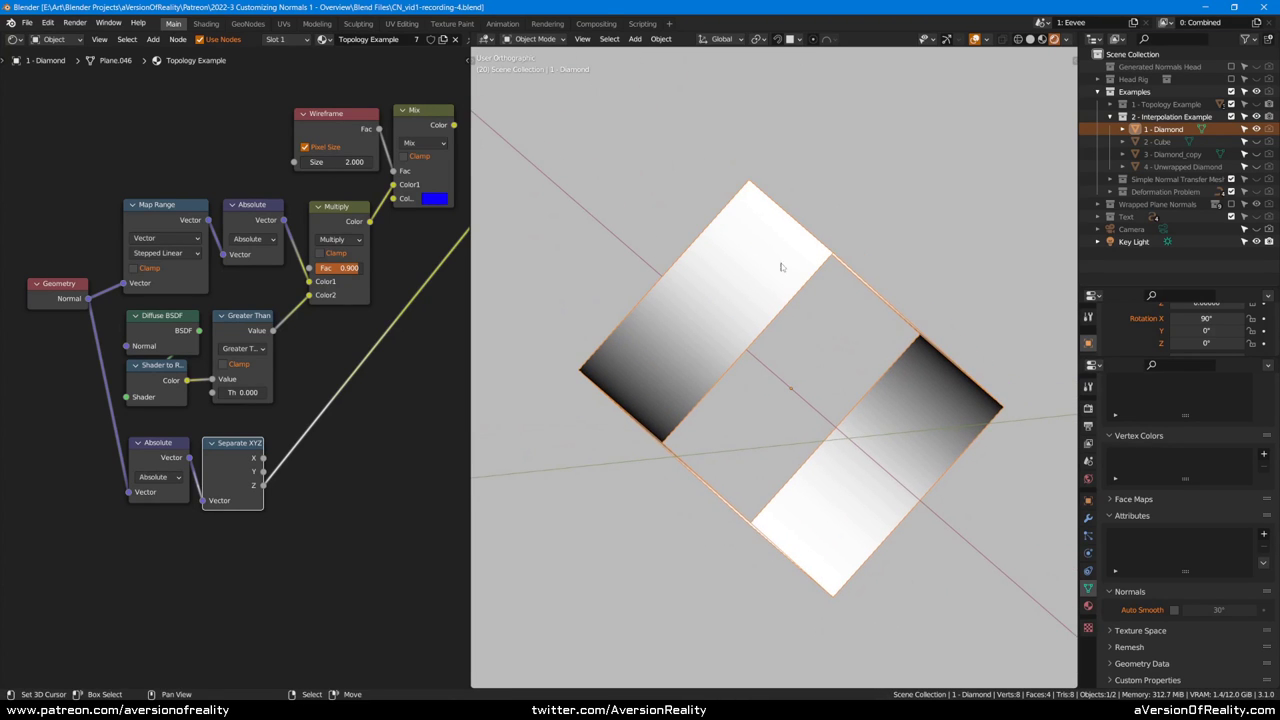
middle_click_drag(844, 230, 846, 291)
middle_click_drag(755, 251, 766, 297)
Step: Apply Shade Flat to the 1 - Diamond object
right_click(868, 253)
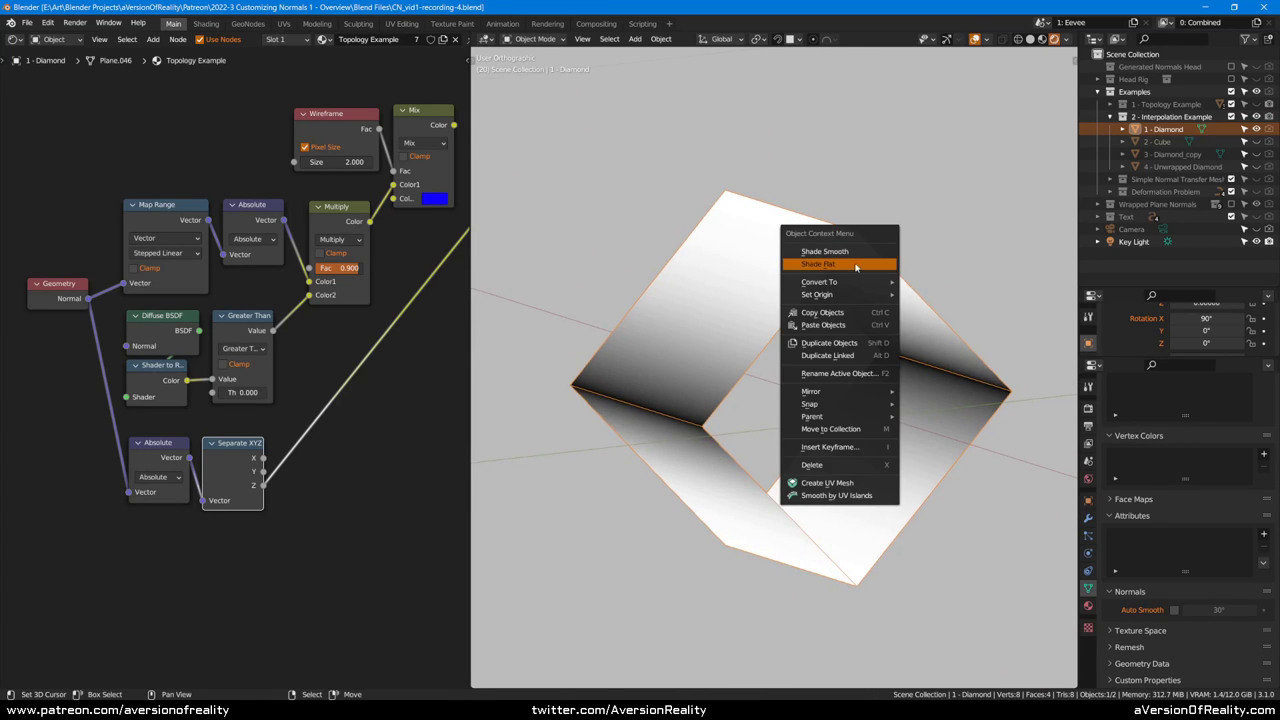
left_click(867, 253)
mouse_move(860, 266)
middle_mouse_down()
mouse_move(876, 238)
mouse_move(899, 243)
middle_mouse_up()
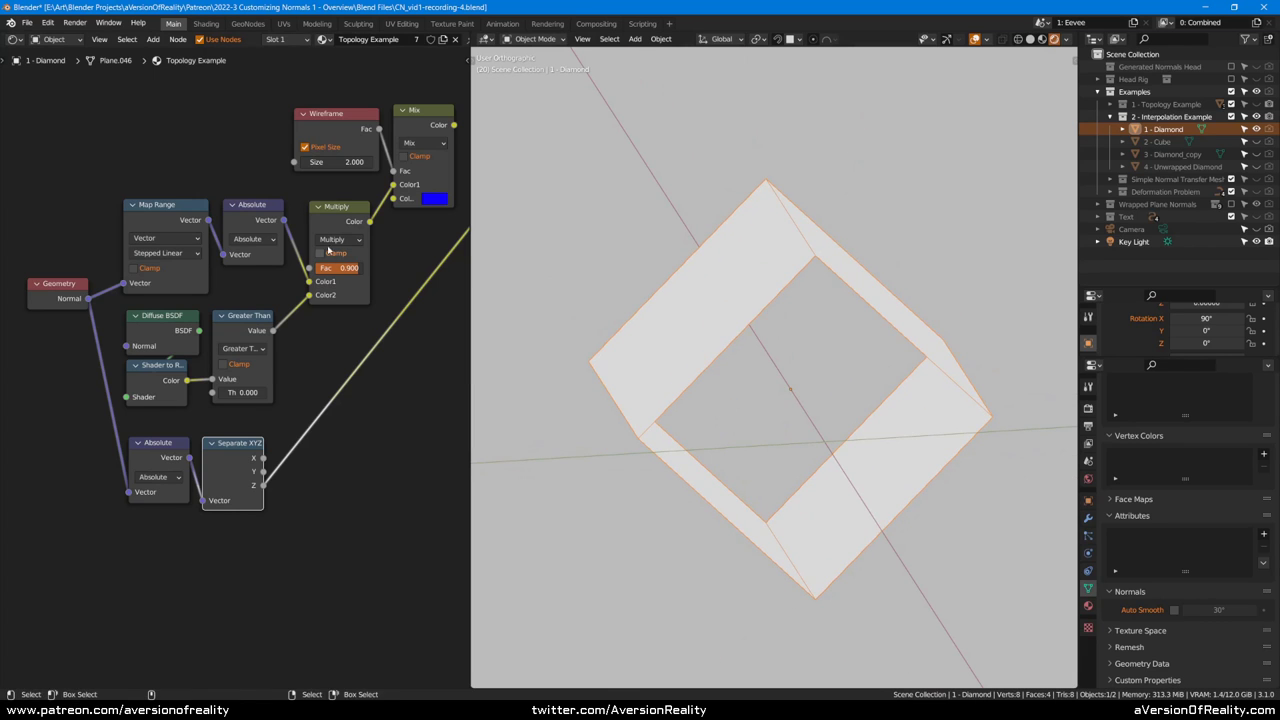
Step: Preview the Geometry node's Normal output on the flat-shaded diamond and examine the face colors from different angles
left_click(45, 299, "ctrl+shift")
middle_click_drag(811, 242, 746, 348)
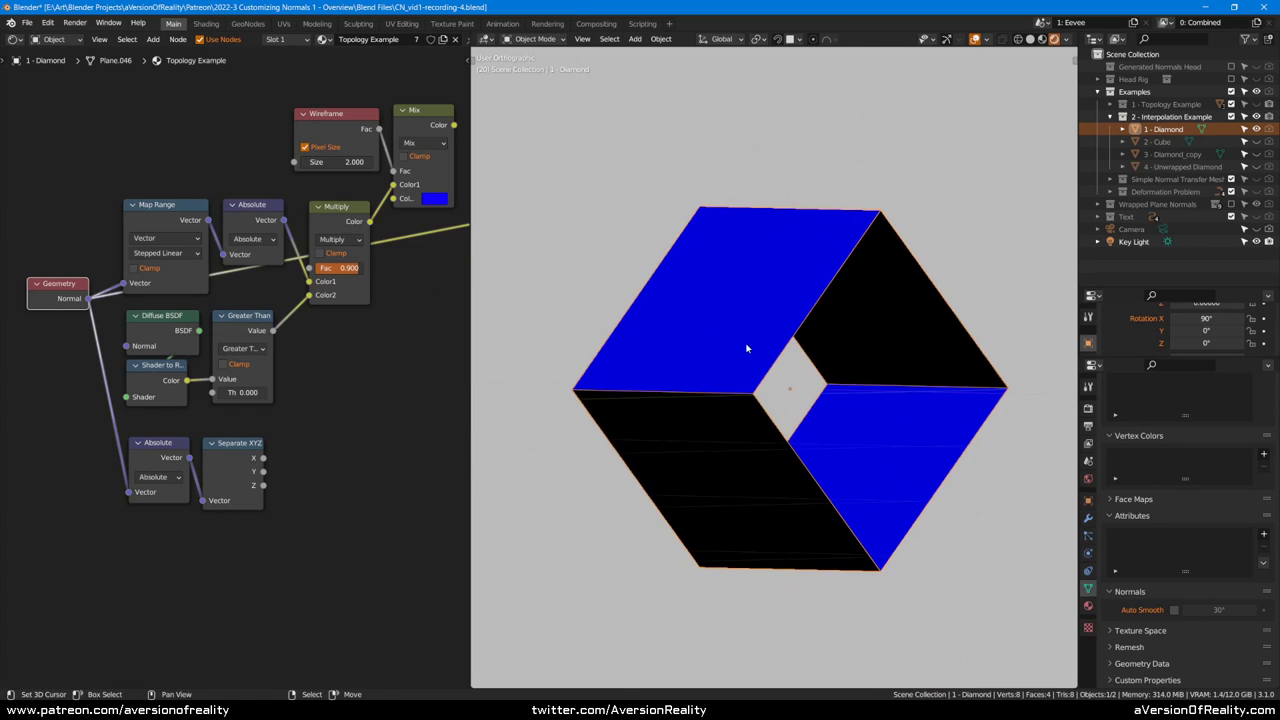
middle_click_drag(889, 489, 920, 400)
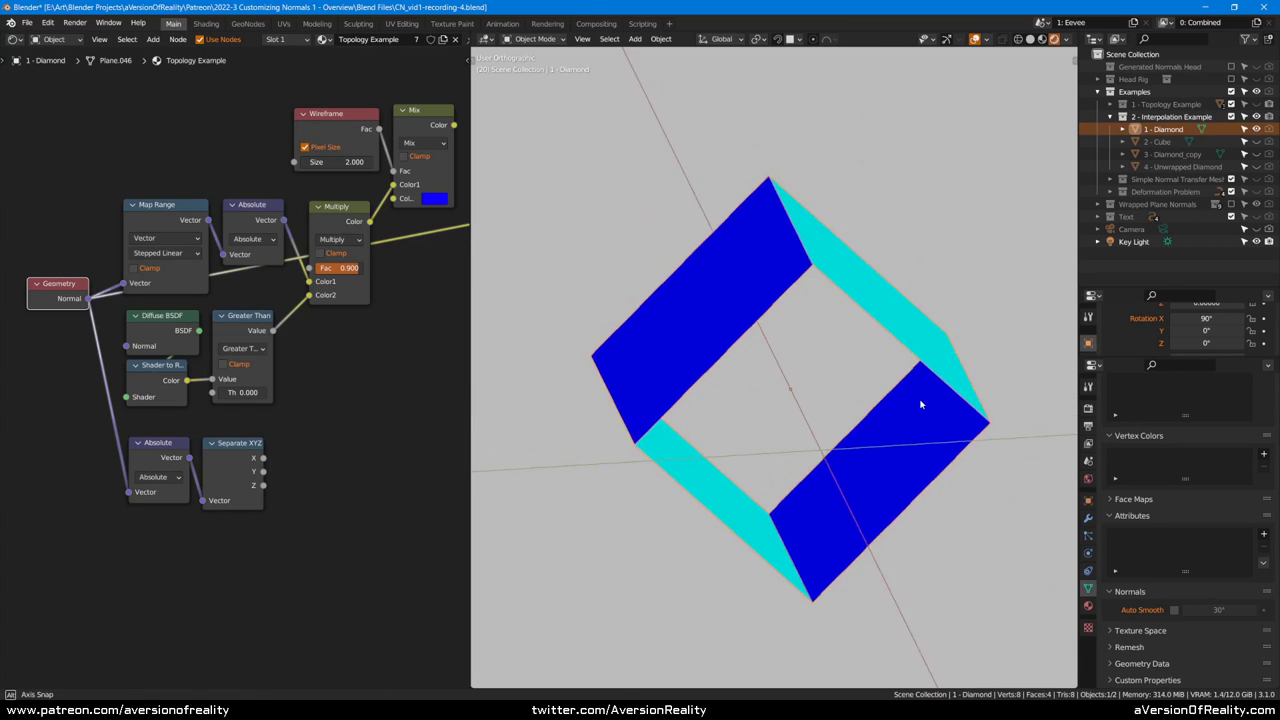
Step: Apply Shade Smooth to 1 - Diamond and preview the output of the Absolute node that follows Map Range
right_click(765, 240)
left_click(767, 226)
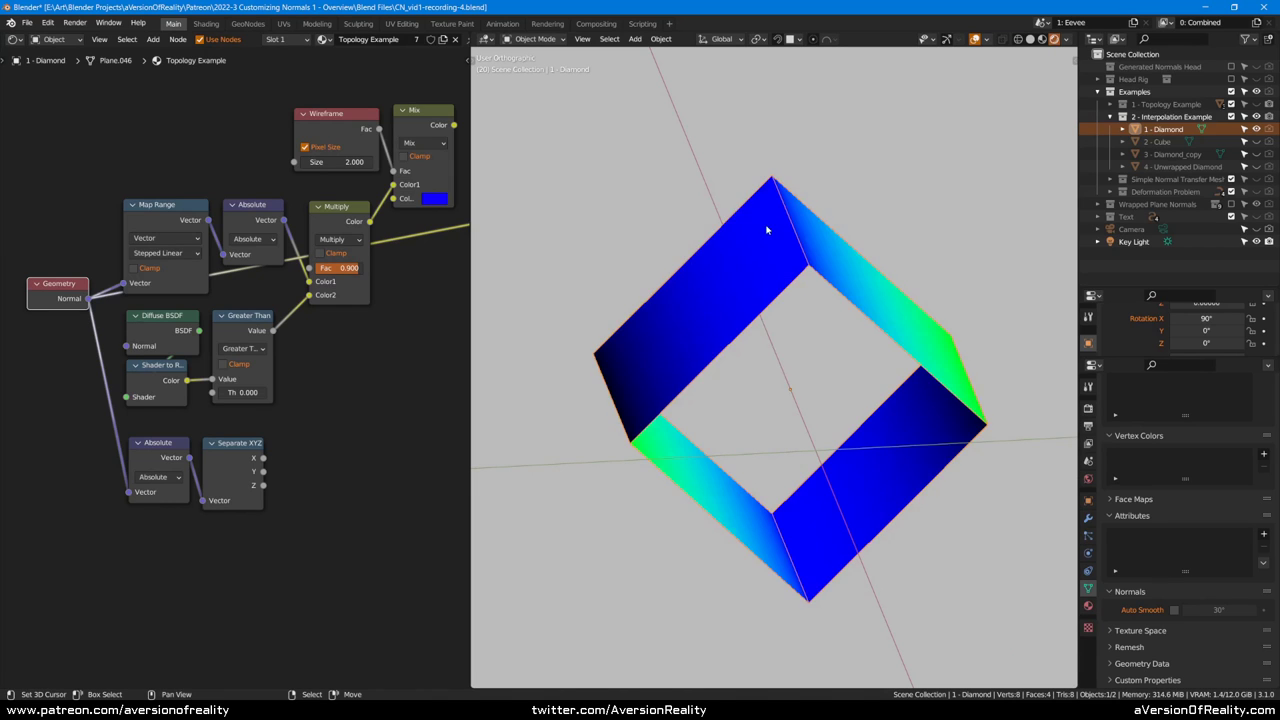
middle_click_drag(766, 223, 823, 293)
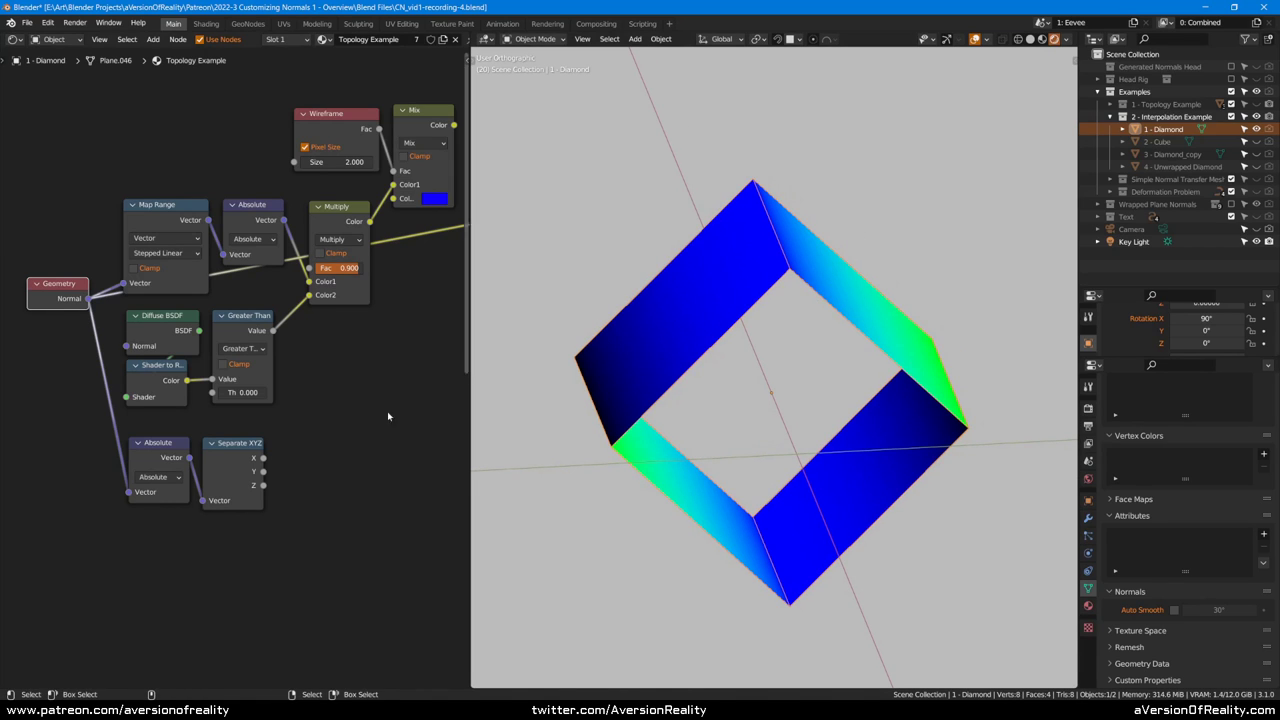
middle_click_drag(755, 260, 856, 199)
left_click(263, 217, "ctrl+shift")
Step: Display face normals on 1 - Diamond in Edit Mode and inspect them in solid shading
key("Tab")
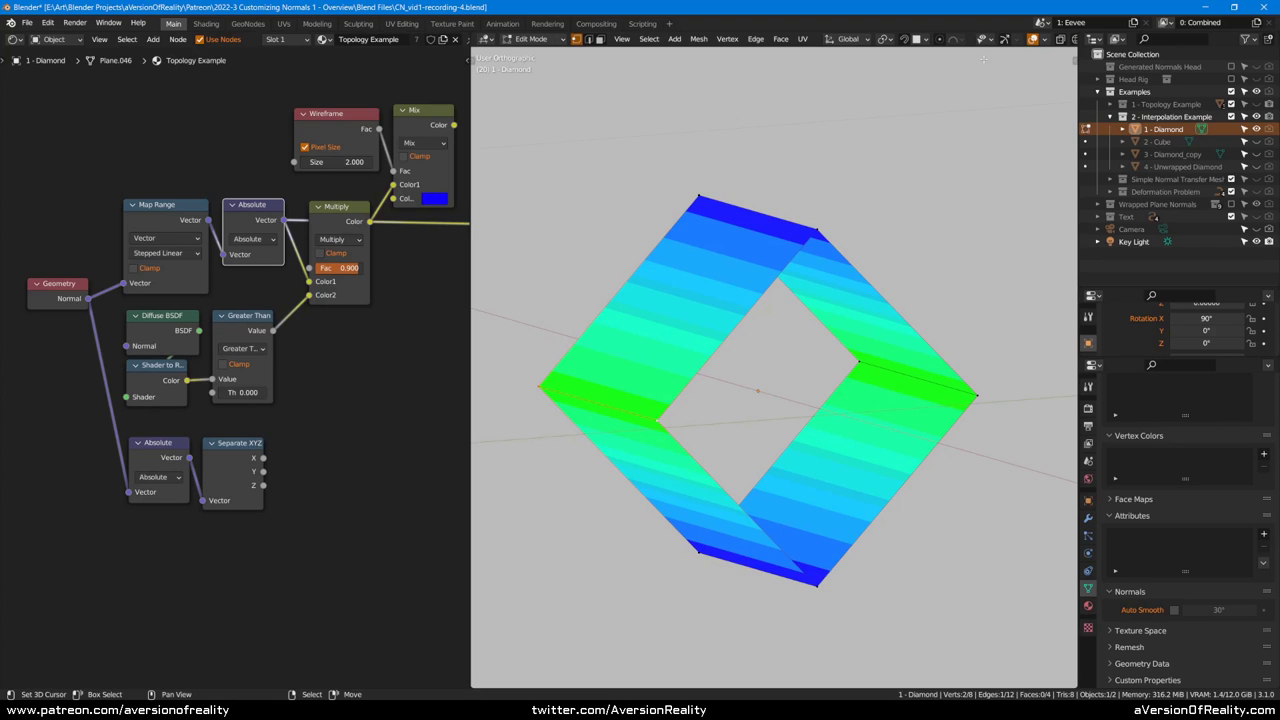
left_click(1045, 40)
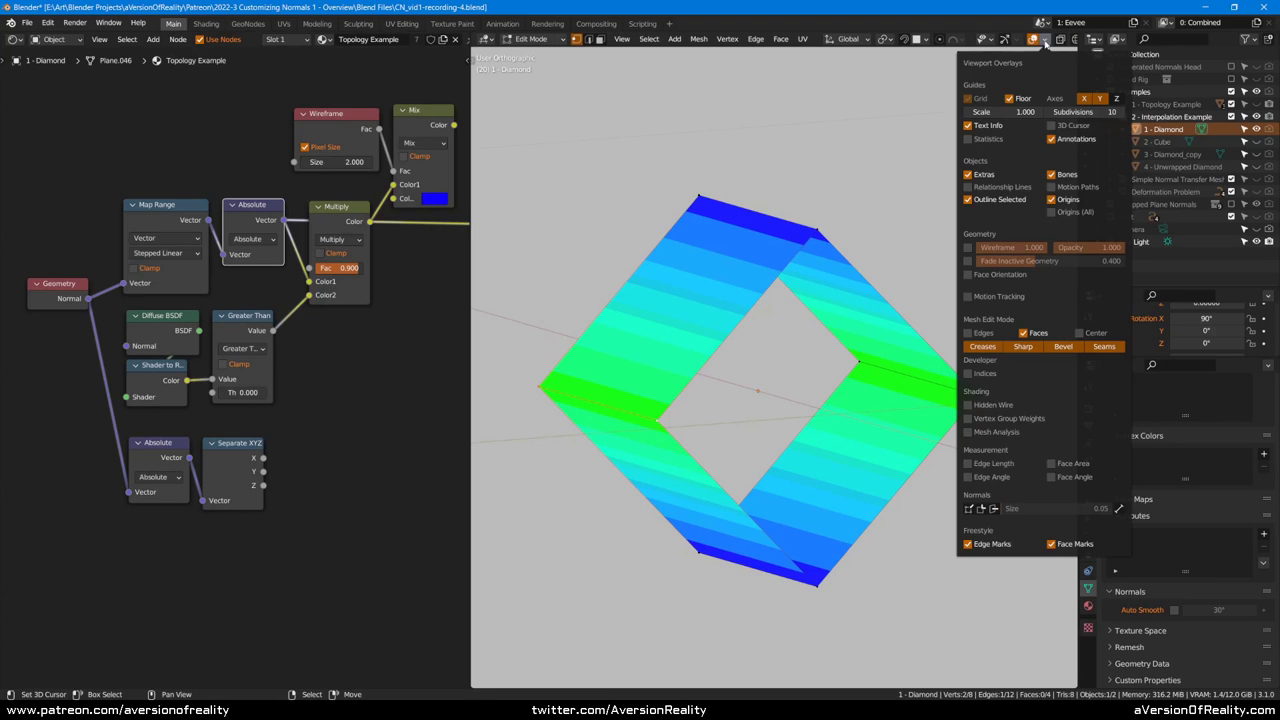
left_click(994, 508)
middle_click_drag(731, 246, 701, 239)
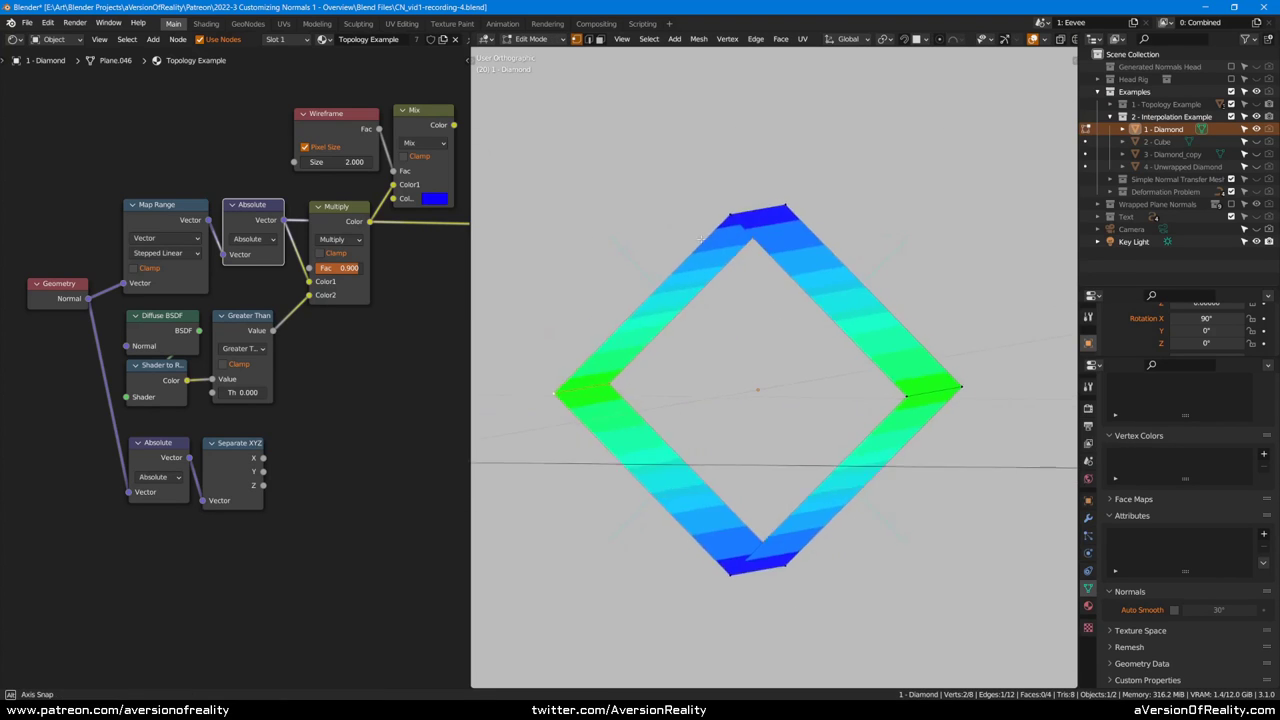
key("z")
left_click(808, 240)
mouse_move(808, 240)
middle_mouse_down()
mouse_move(806, 209)
mouse_move(832, 249)
middle_mouse_up()
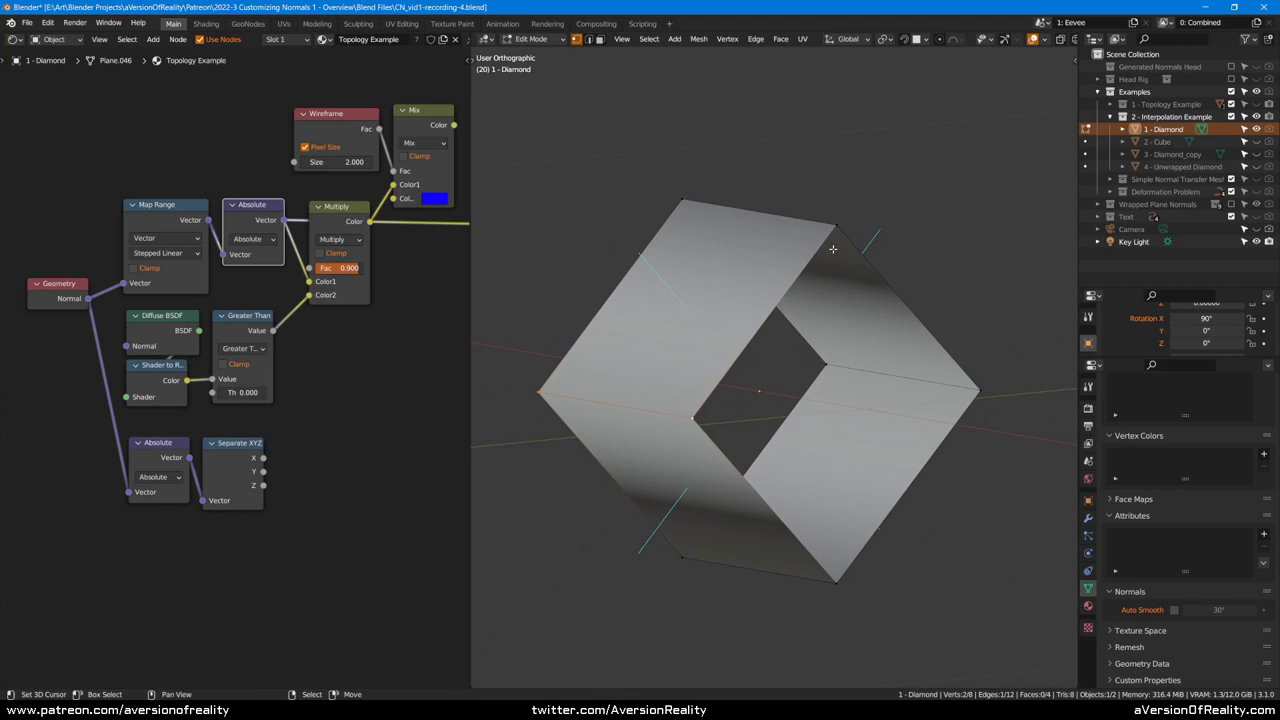
middle_click_drag(681, 310, 680, 312)
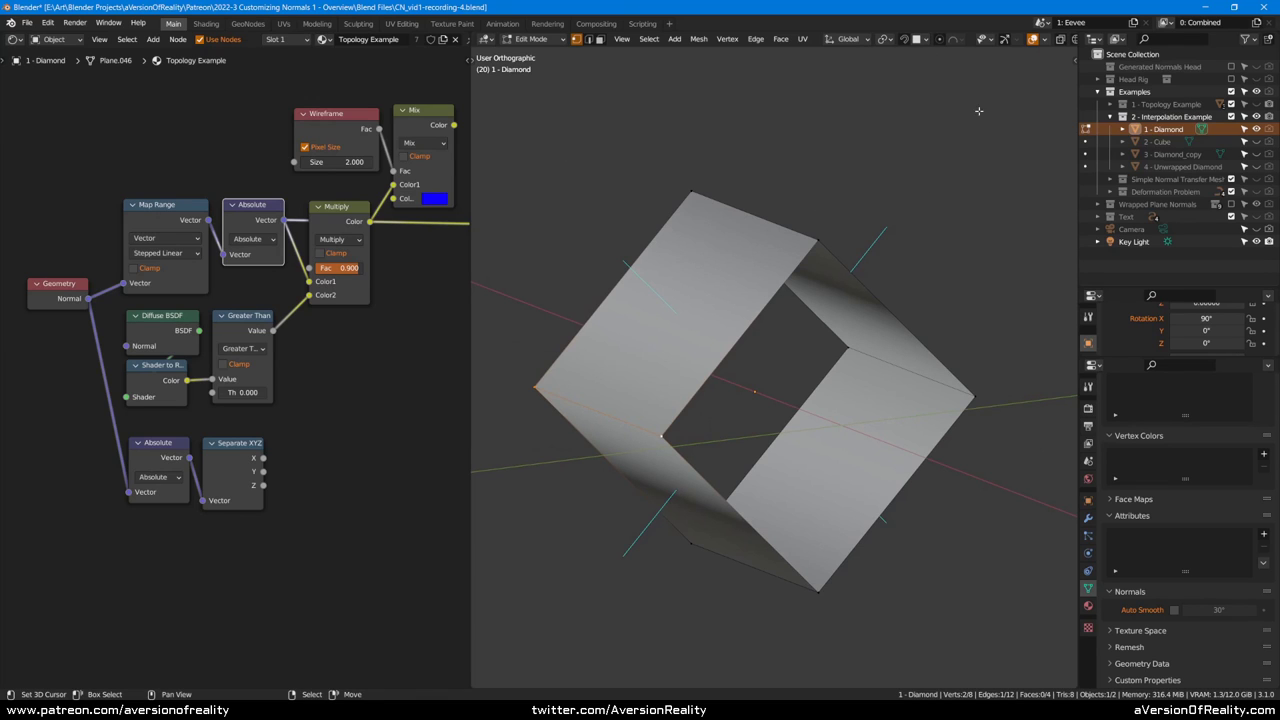
Step: Display vertex normals alongside the face normals and compare their directions from several angles
left_click(1044, 40)
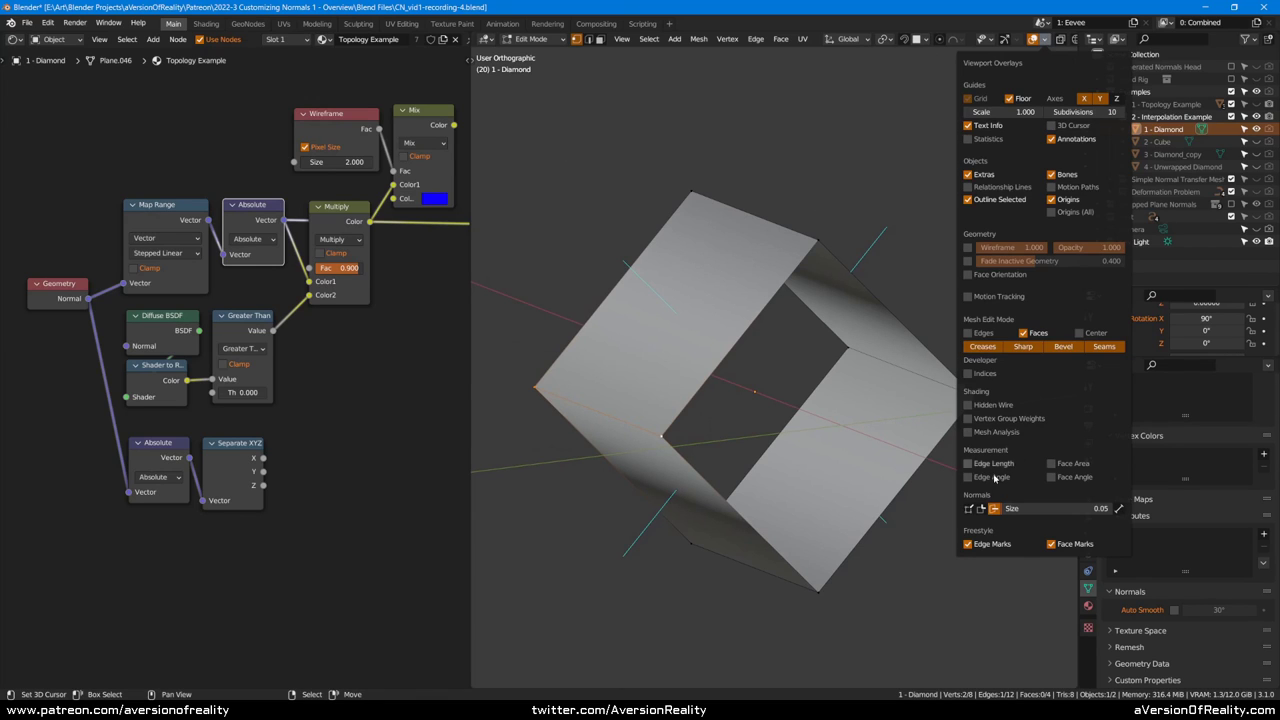
left_click(969, 508)
middle_click_drag(800, 161, 745, 405)
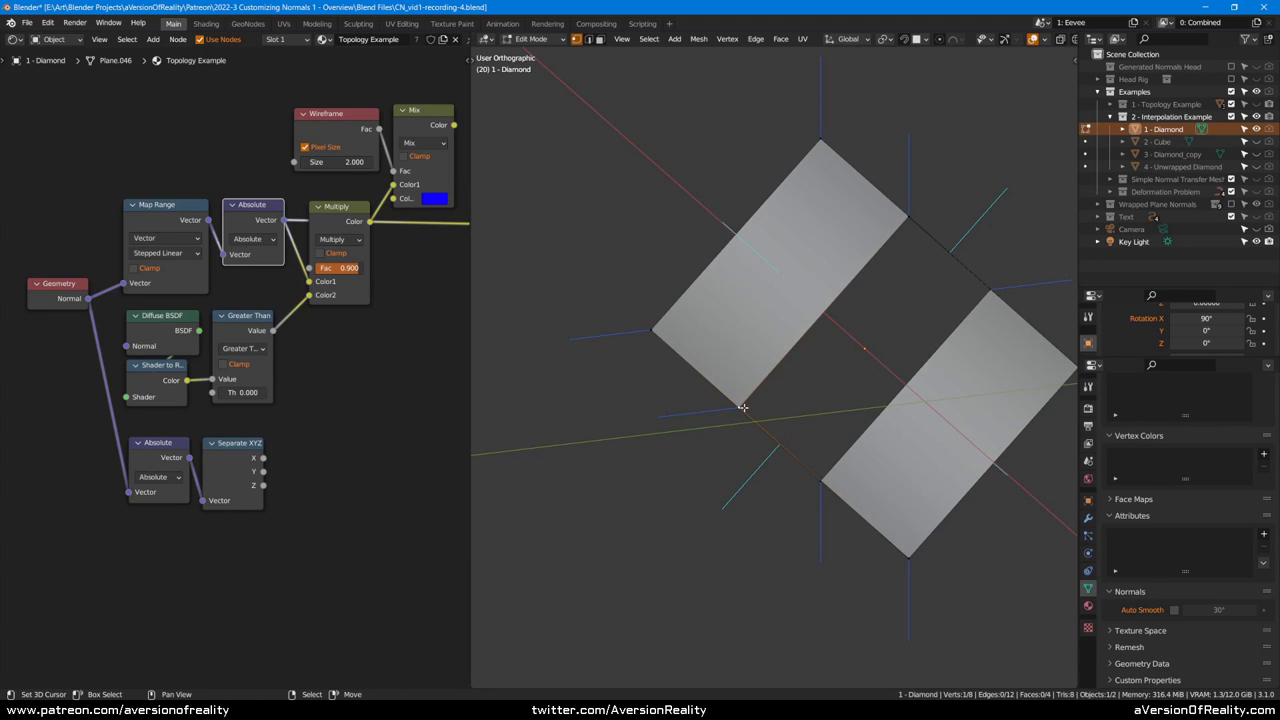
middle_click_drag(890, 372, 791, 354)
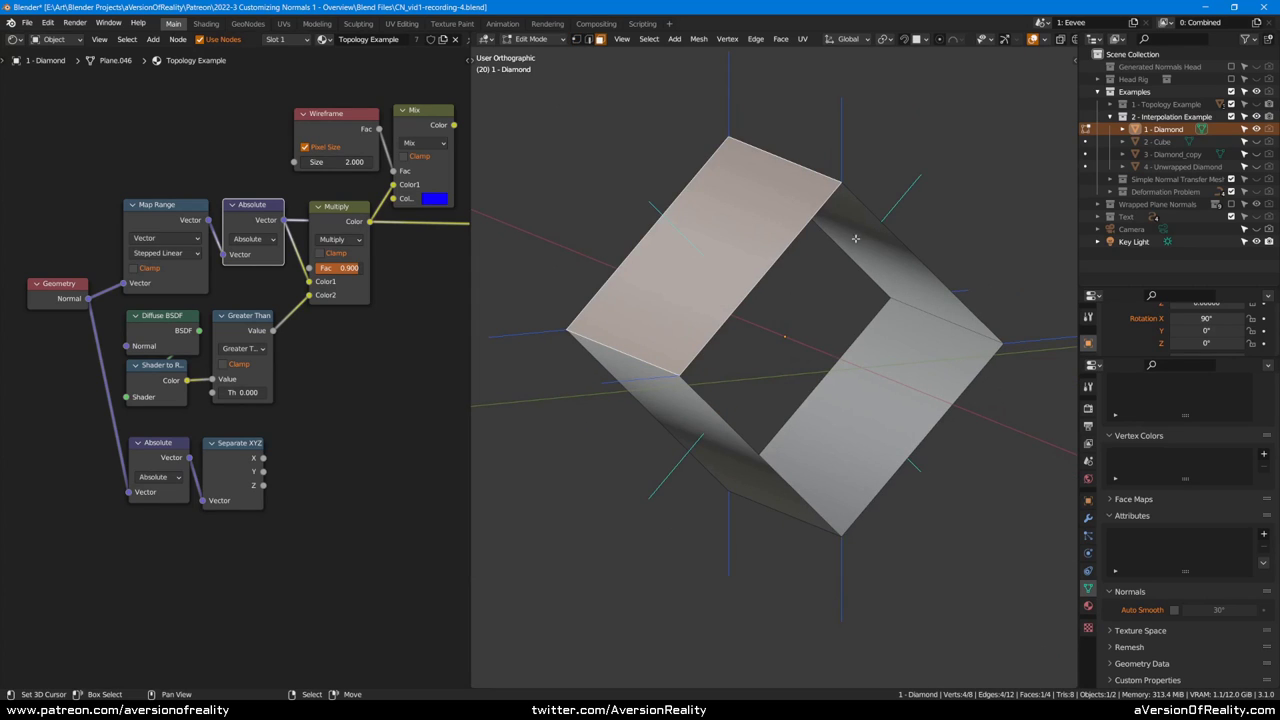
middle_click_drag(698, 258, 734, 299)
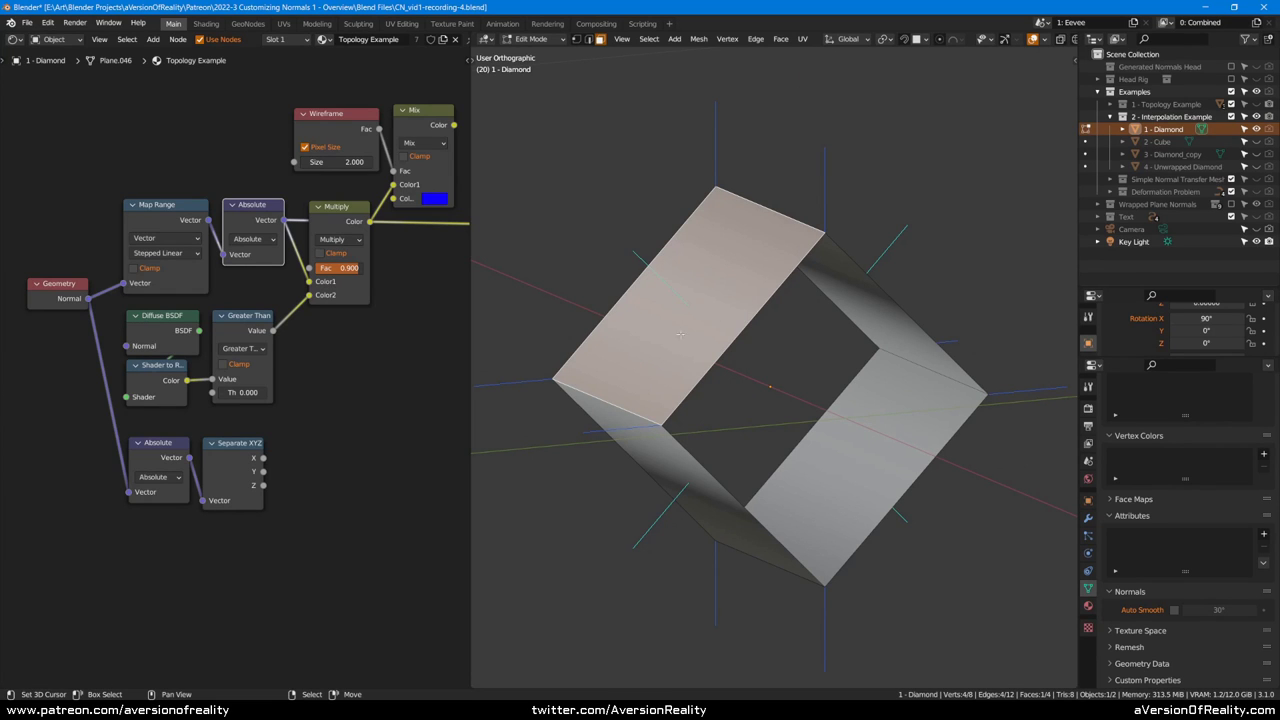
Step: Select a side corner vertex of the diamond and examine its normal in the Right Orthographic view
middle_click_drag(620, 267, 772, 377)
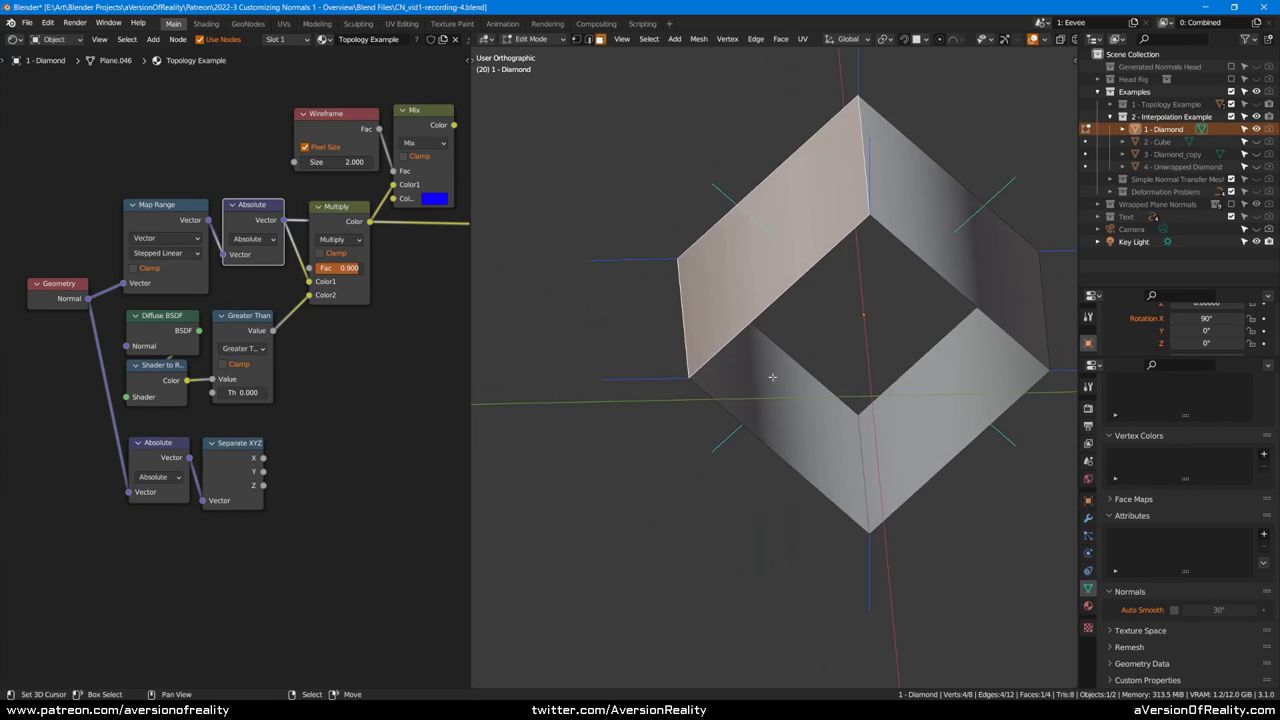
key("1")
left_click(697, 379)
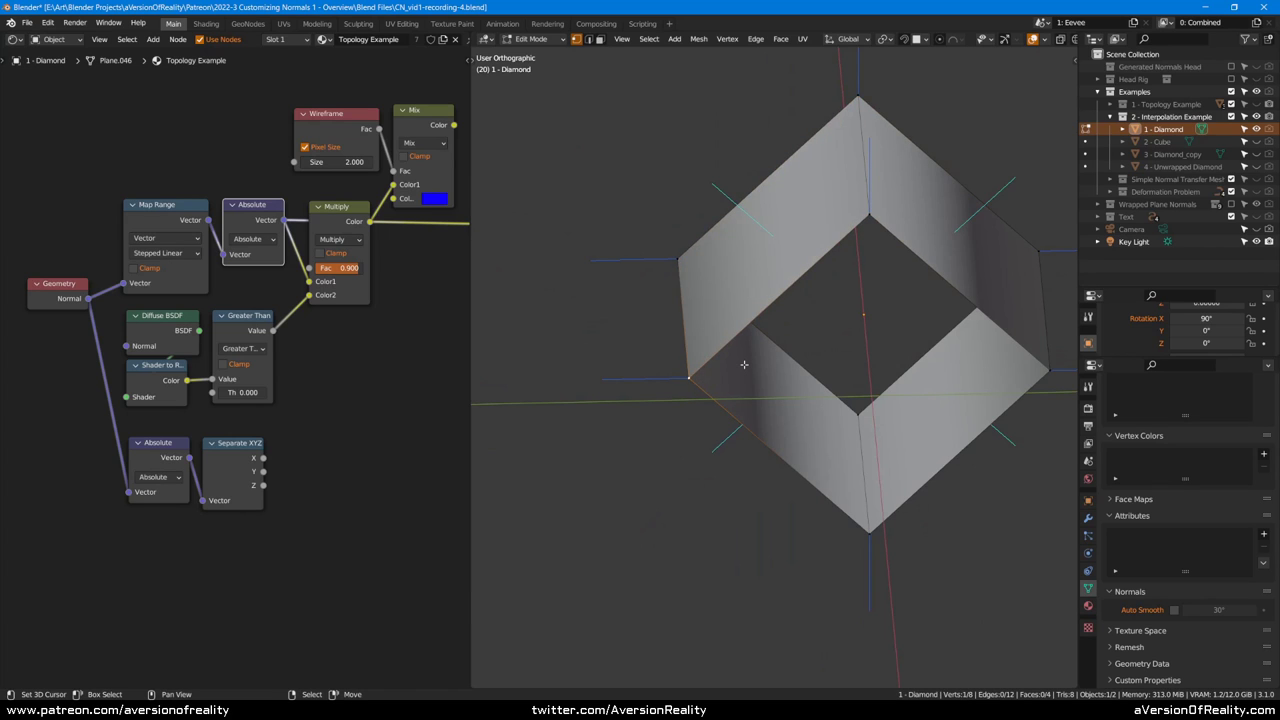
key("KP_3")
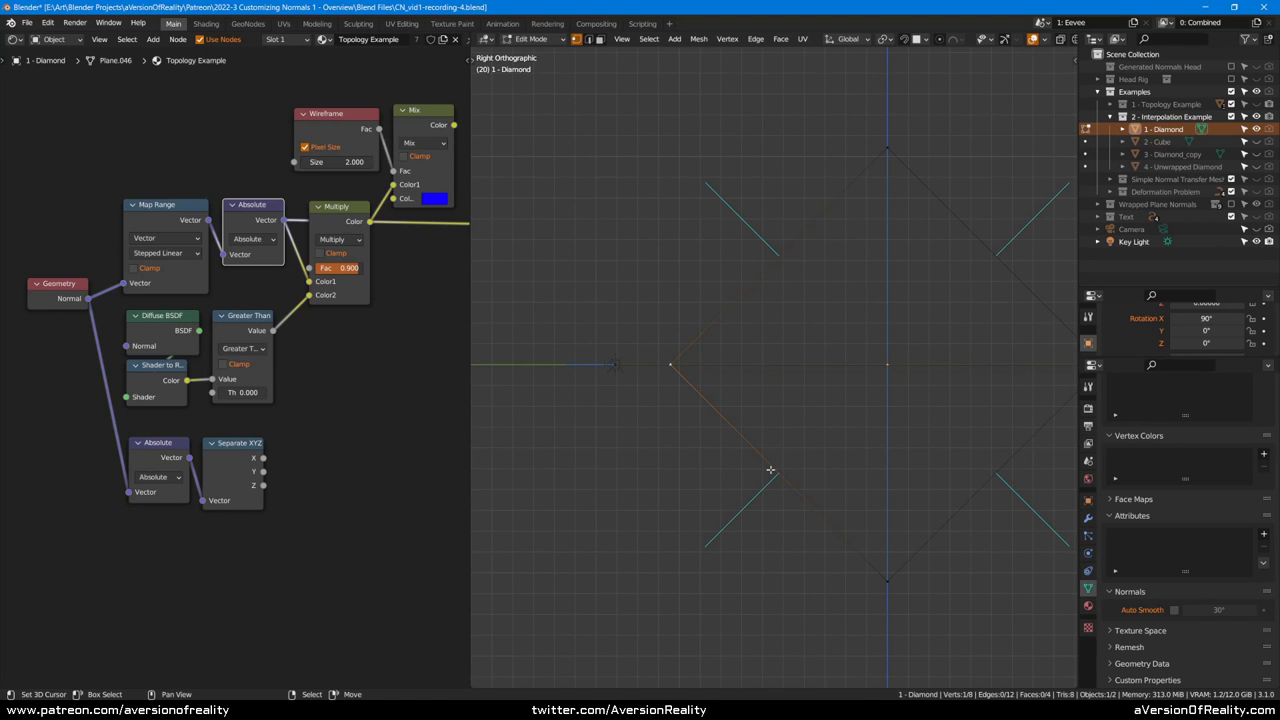
Step: Try rotating one upper face of the diamond about -45° in the Right view, then rotate it again to test how the normals respond
key("3")
middle_click_drag(871, 246, 757, 231)
left_click(757, 231)
key("KP_3")
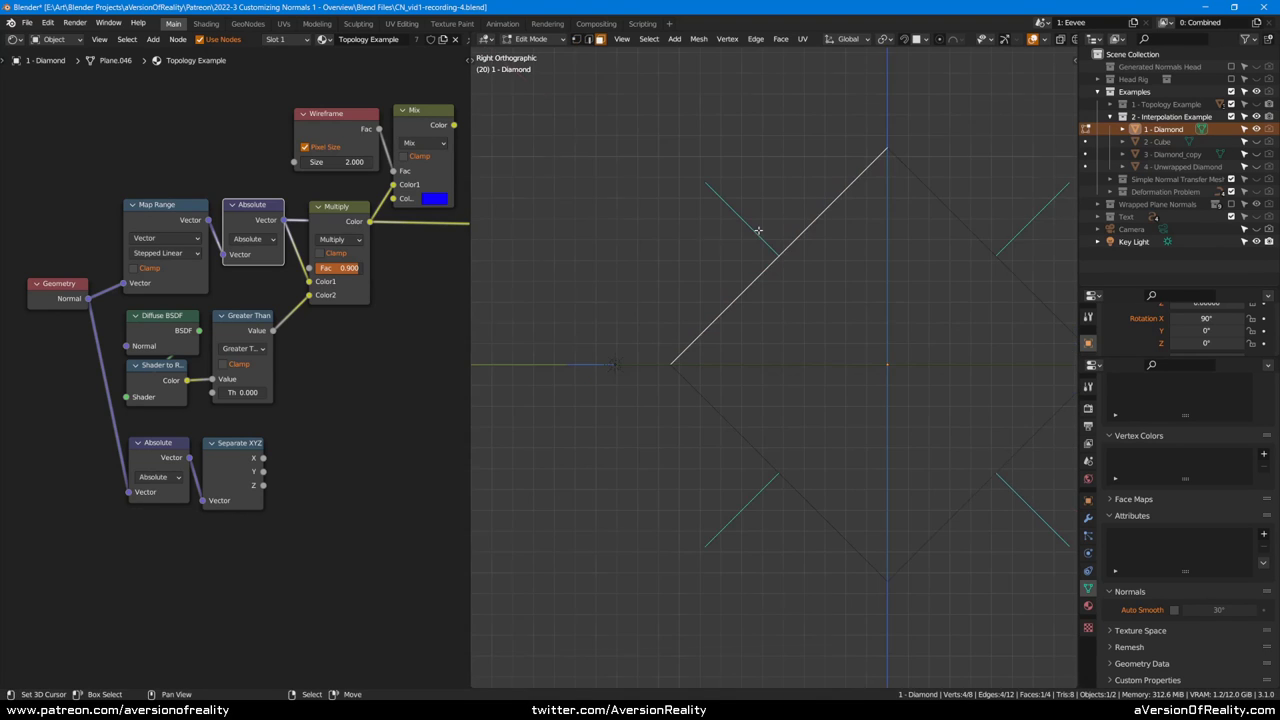
key("r")
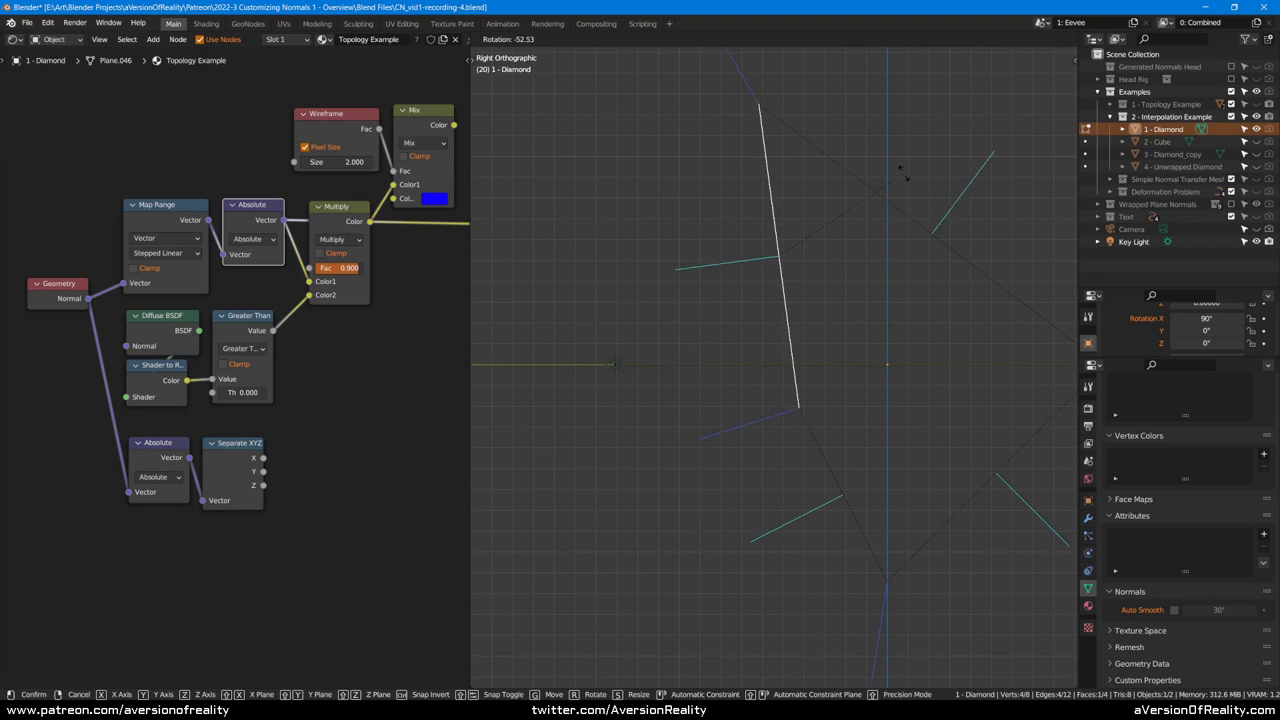
left_click(885, 195)
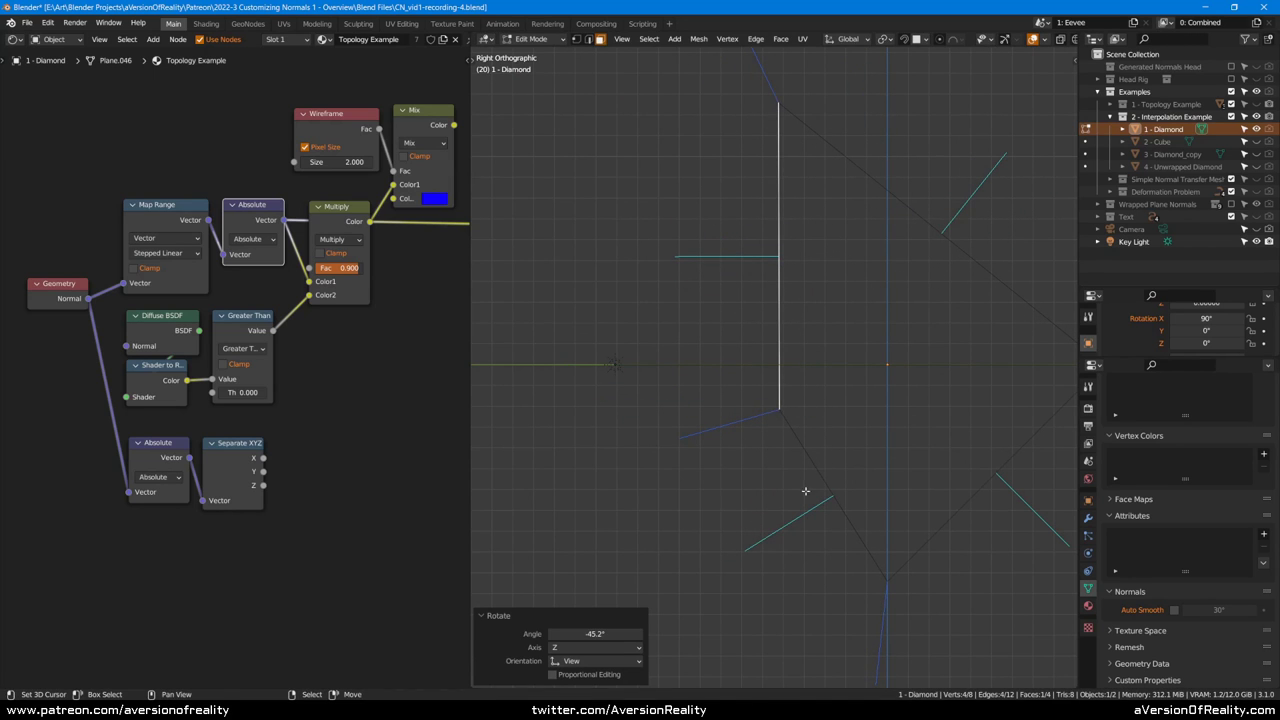
key("r")
left_click(891, 306)
Step: Select vertices at the upper and lower edges of one face in rendered shading to compare the normal colors there
middle_click_drag(891, 306, 860, 238)
middle_click_drag(682, 303, 735, 336)
key("1")
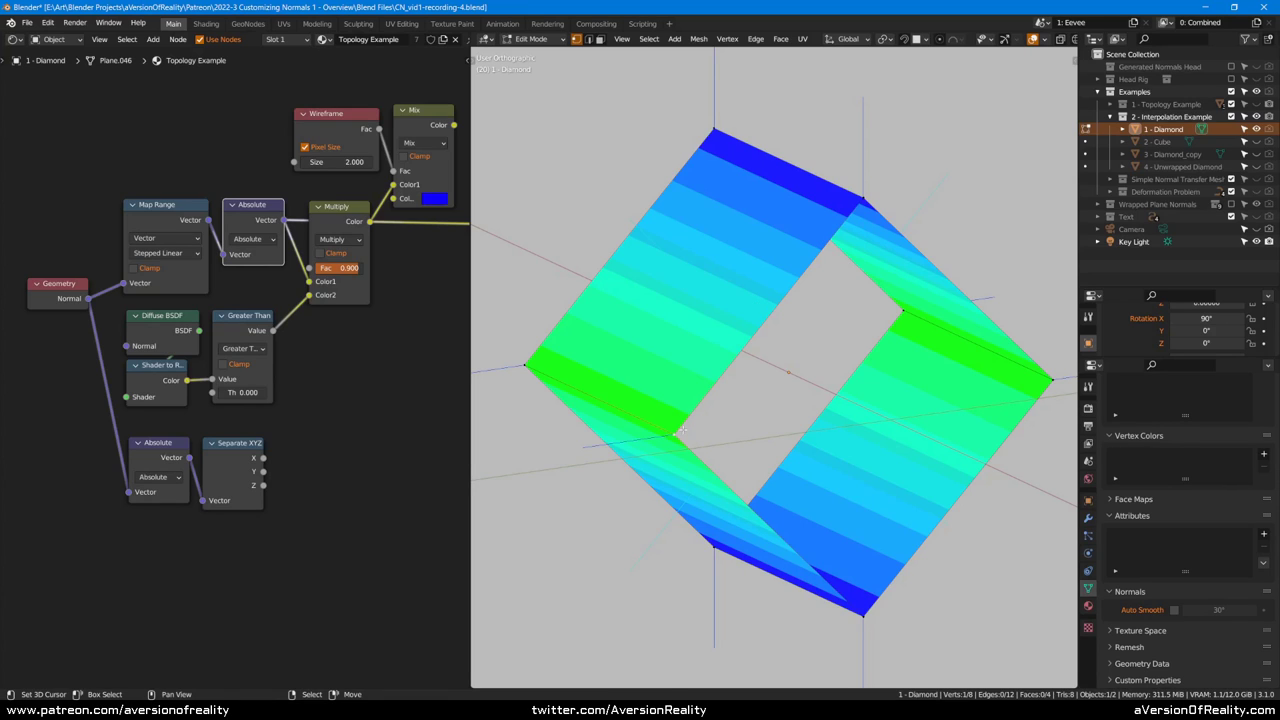
left_click(860, 202)
left_click(666, 437)
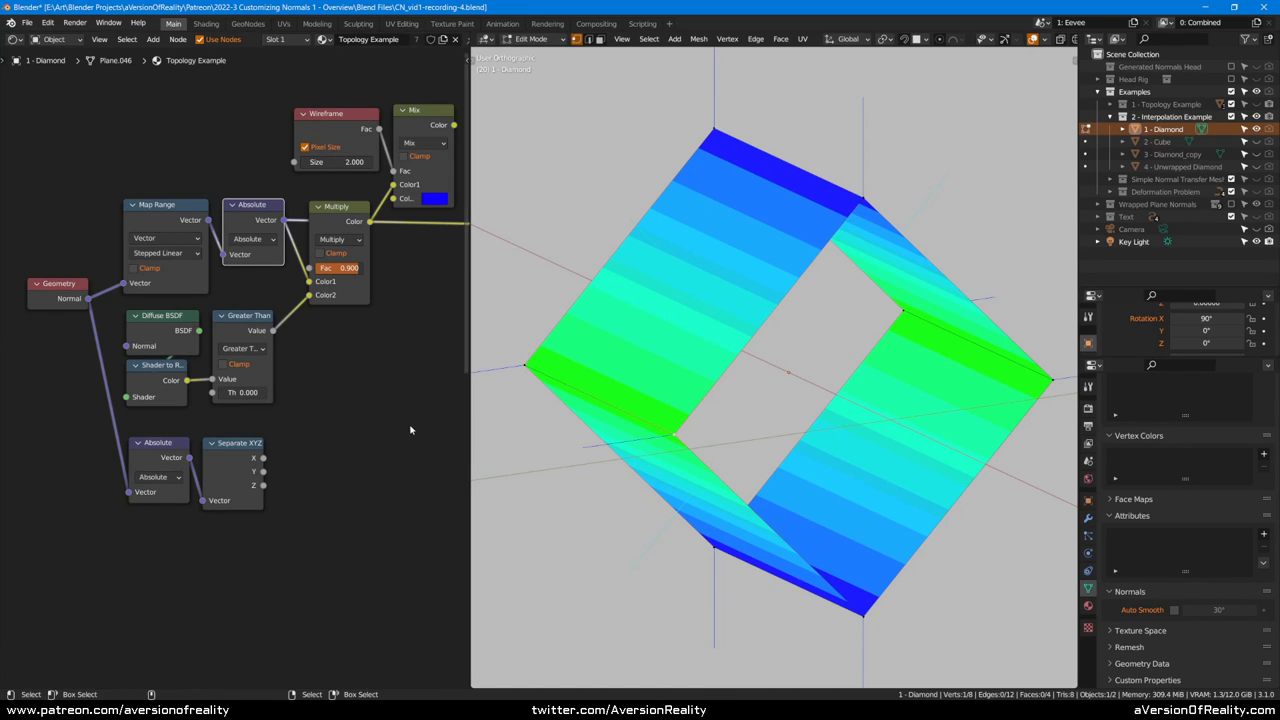
Step: Preview the Separate XYZ node's Y output and examine the gradient between the diamond's edges and vertex normals
left_click(243, 476, "ctrl+shift")
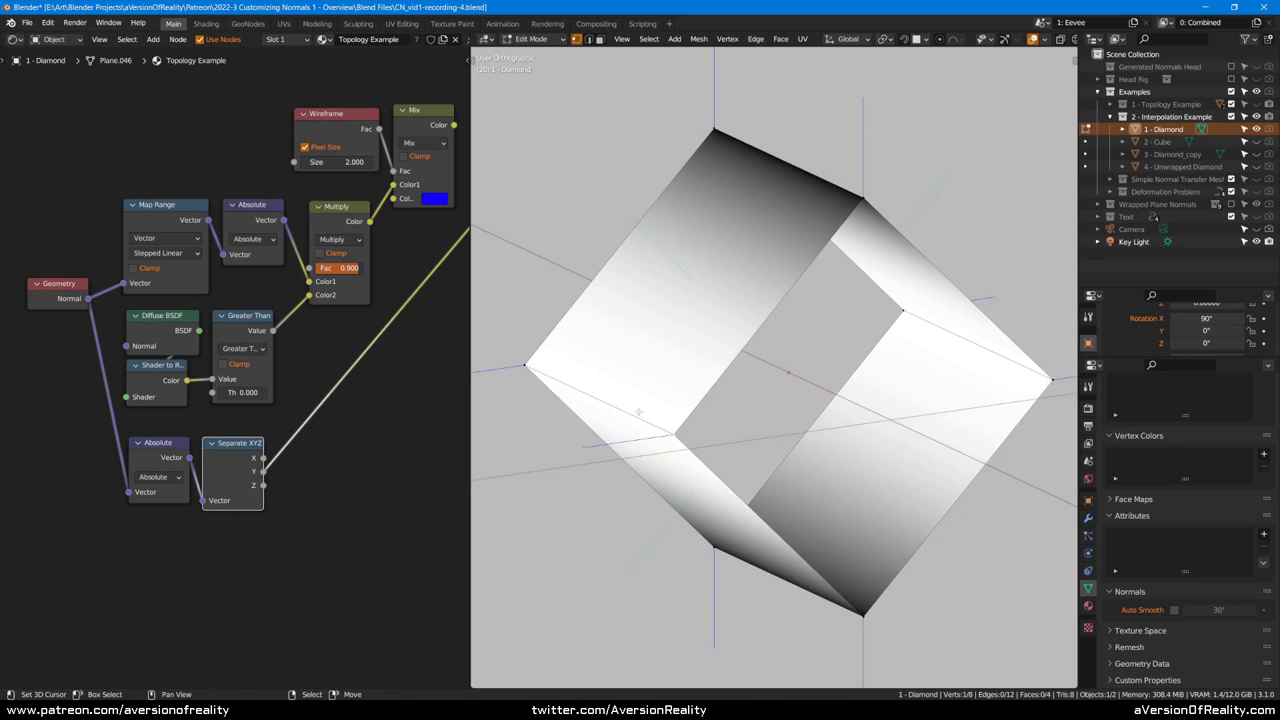
left_click(523, 366, "shift")
left_click(763, 150, "alt")
left_click(675, 432)
middle_click_drag(749, 356, 671, 300)
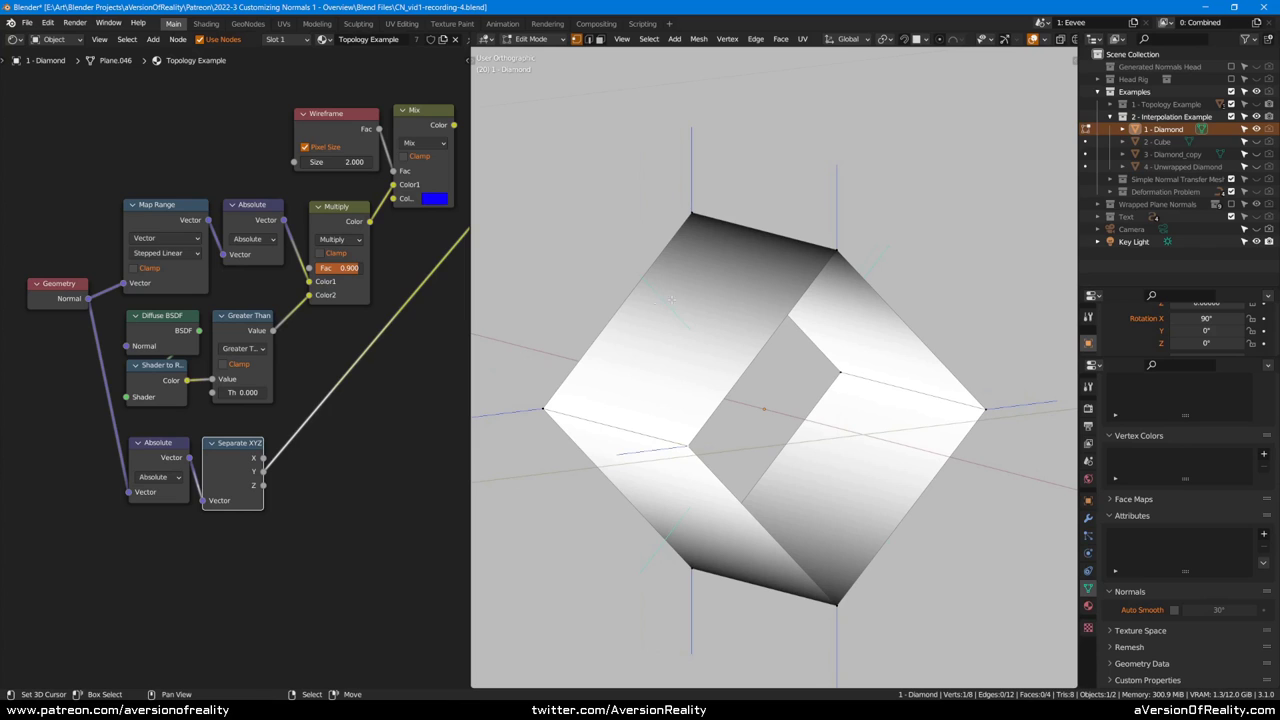
middle_click_drag(791, 367, 778, 330)
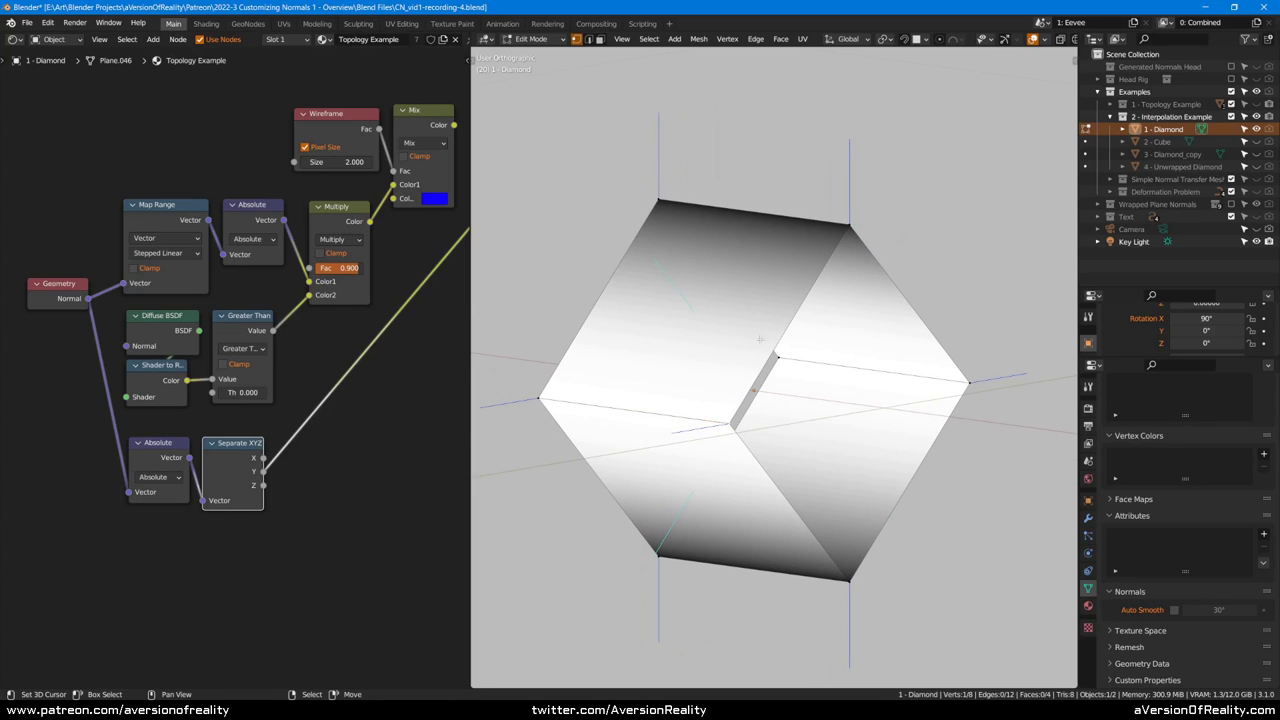
scroll(806, 314, "up", 1)
middle_click_drag(808, 313, 868, 238)
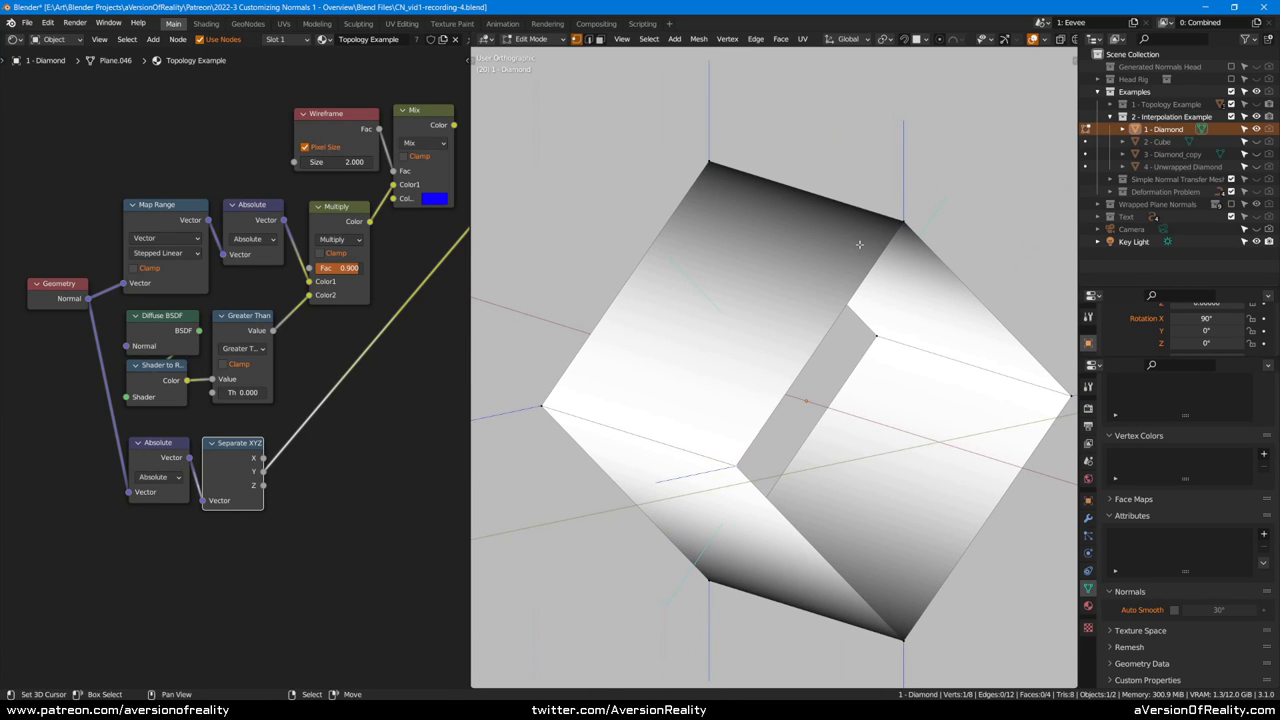
middle_click_drag(835, 308, 850, 292)
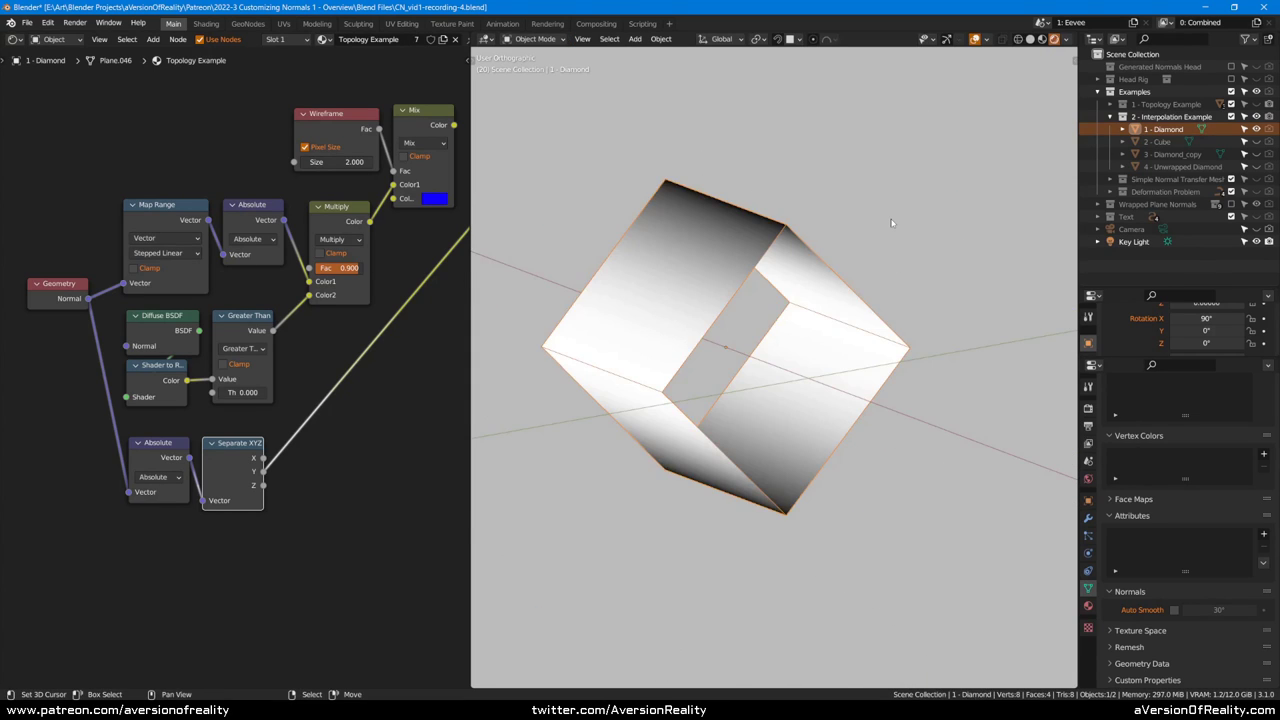
Step: Unhide 3 - Diamond_copy and open it in Edit Mode
middle_click_drag(891, 223, 923, 220)
left_click(1256, 154)
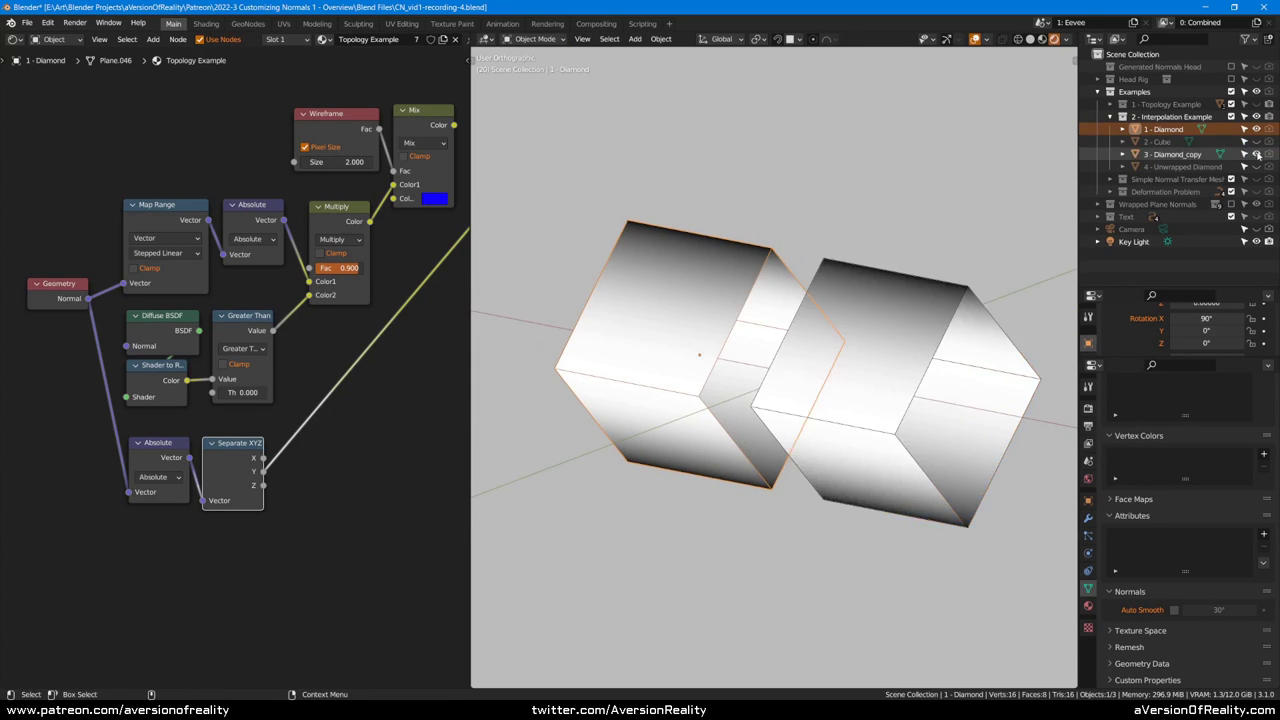
left_click(938, 297)
key("Tab")
middle_click_drag(930, 293, 836, 320)
Step: Add one centered loop cut across an upper face of 3 - Diamond_copy
key("ctrl+r")
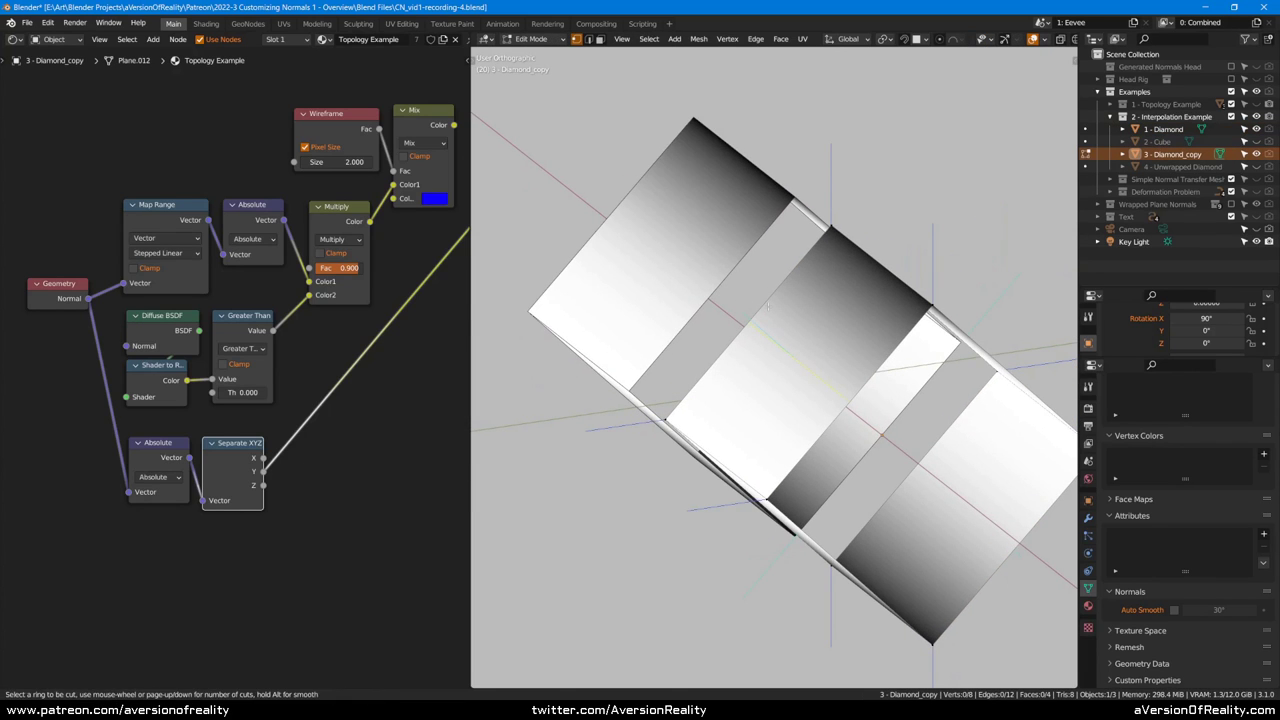
left_click(768, 307)
right_click(768, 307)
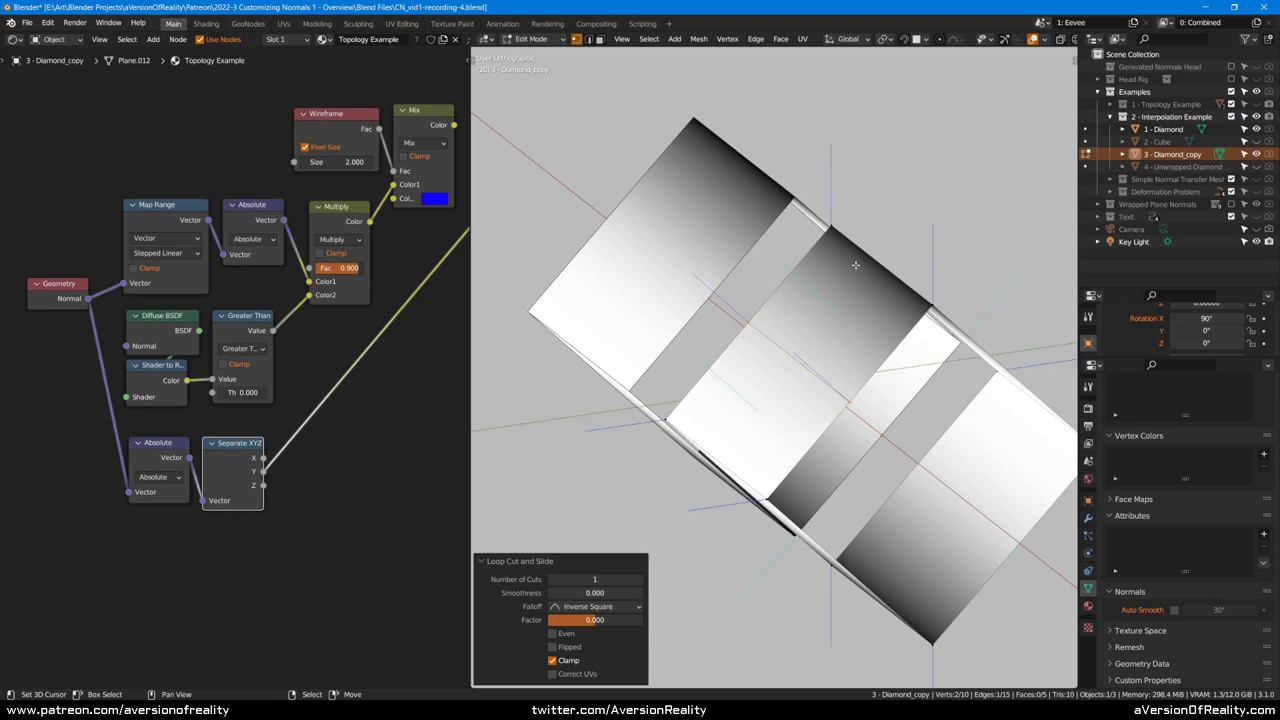
mouse_move(860, 280)
middle_mouse_down()
mouse_move(880, 246)
mouse_move(852, 263)
middle_mouse_up()
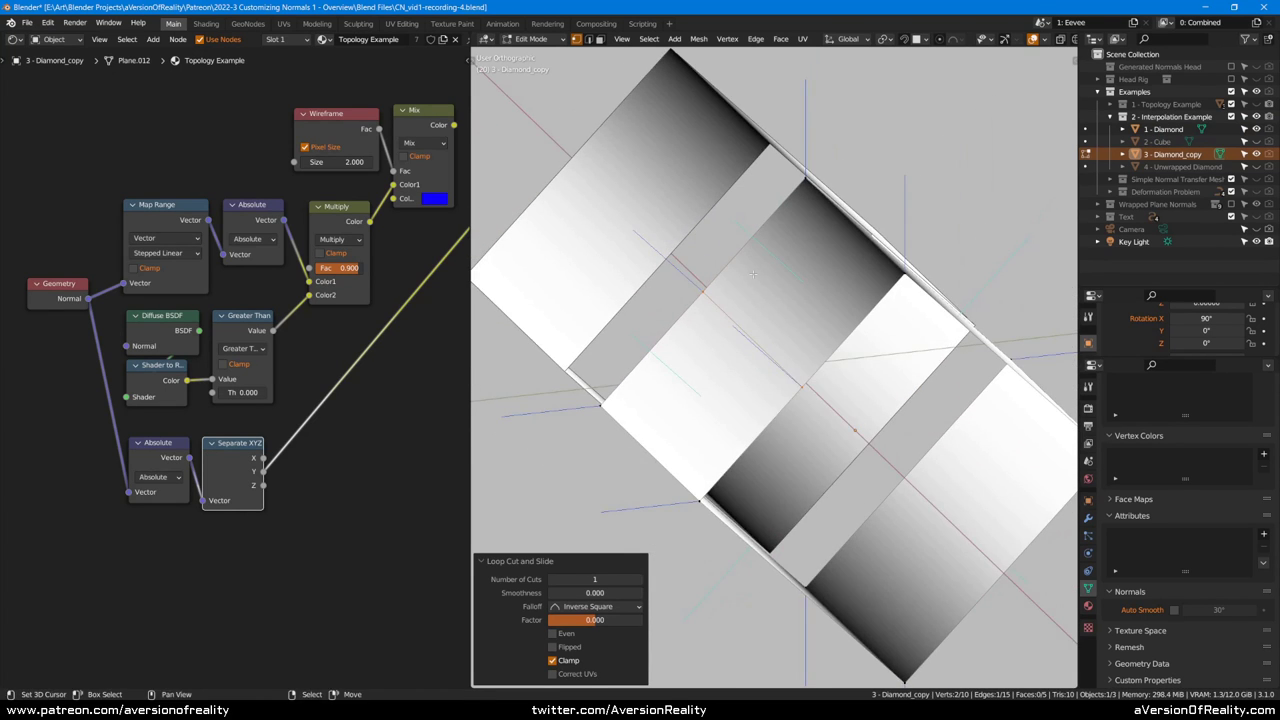
middle_click_drag(753, 274, 768, 262)
Step: Slide the new edge toward the diamond copy's top edge with a factor of 0.731 and compare the resulting gradient
key("ctrl+r")
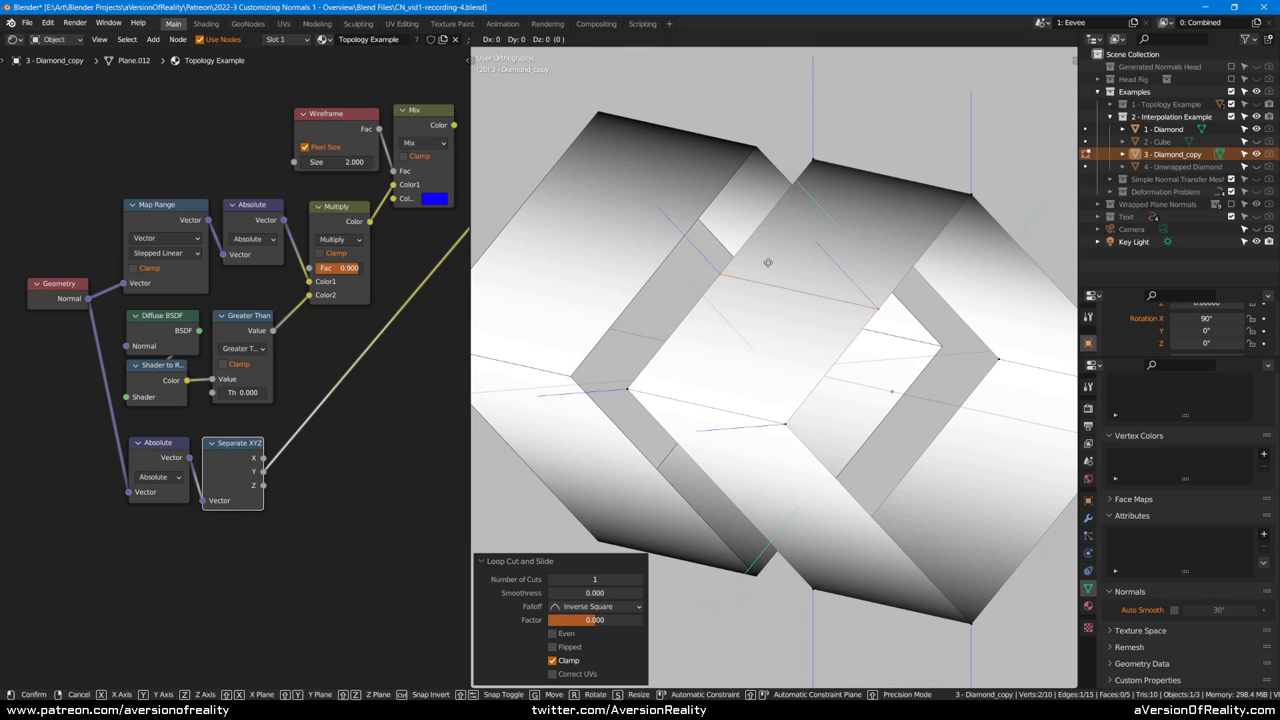
left_click(770, 258)
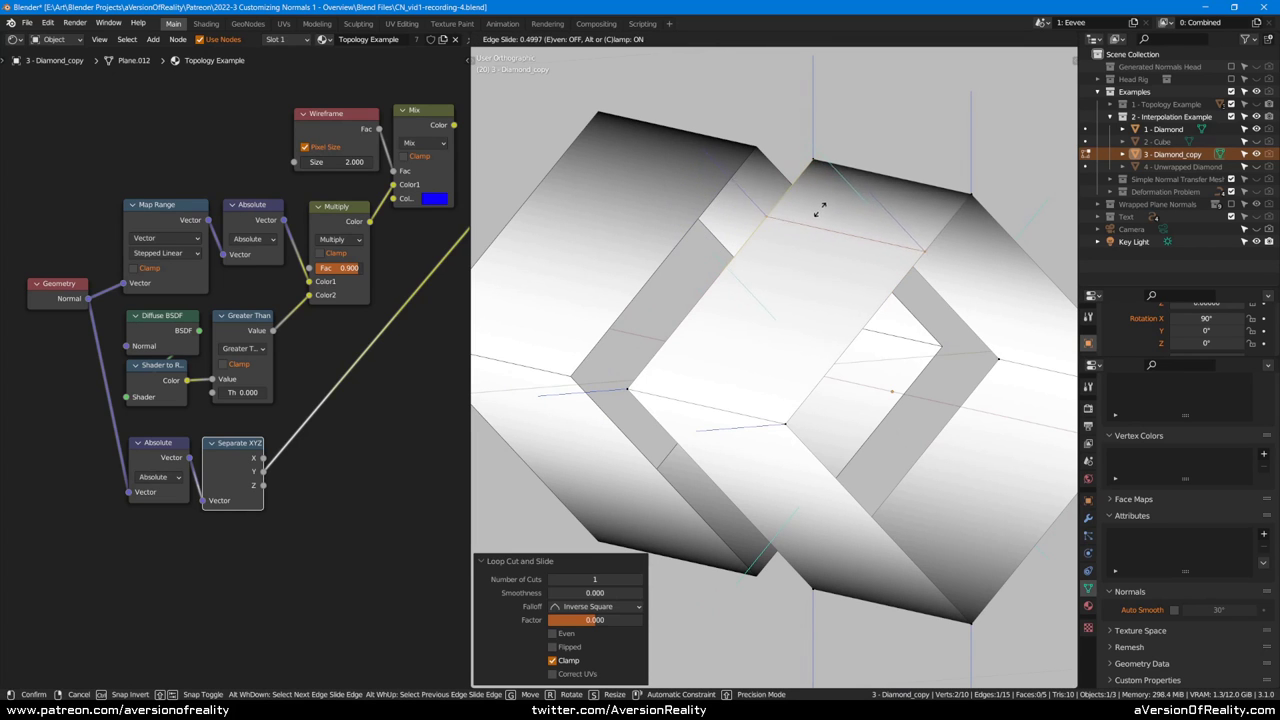
left_click(837, 180)
middle_click_drag(837, 180, 637, 336)
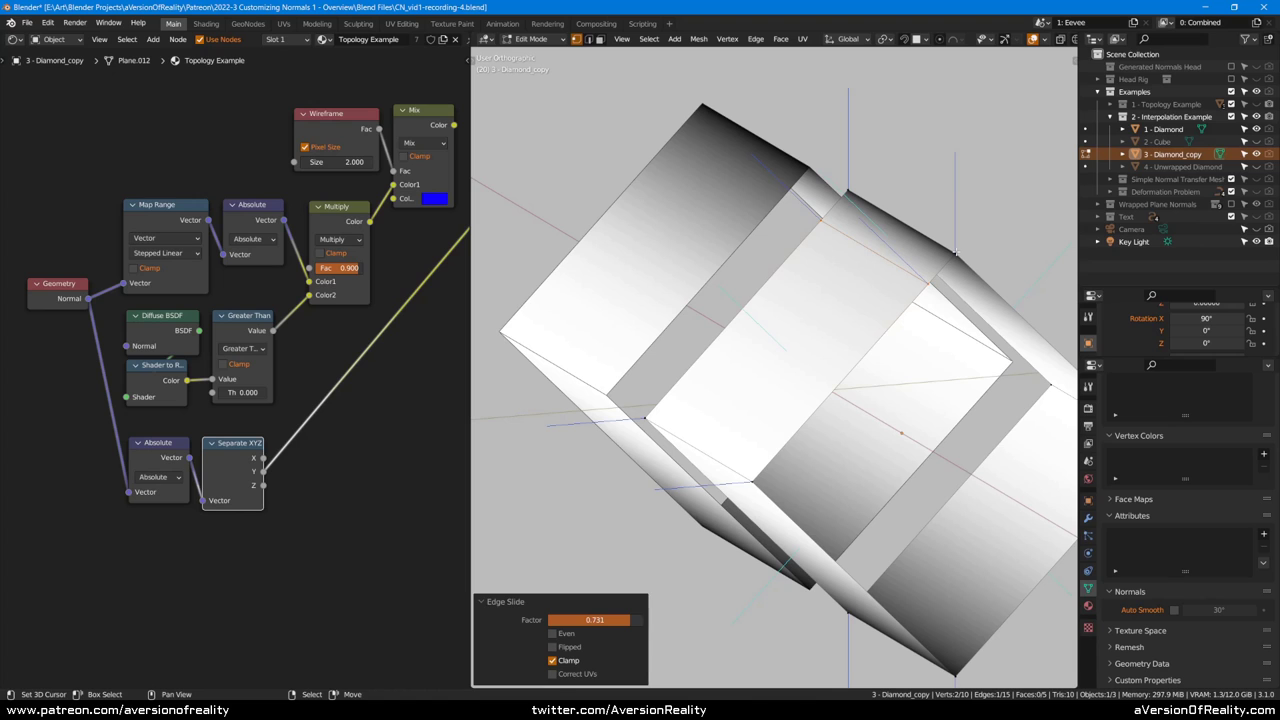
scroll(720, 224, "down", 2)
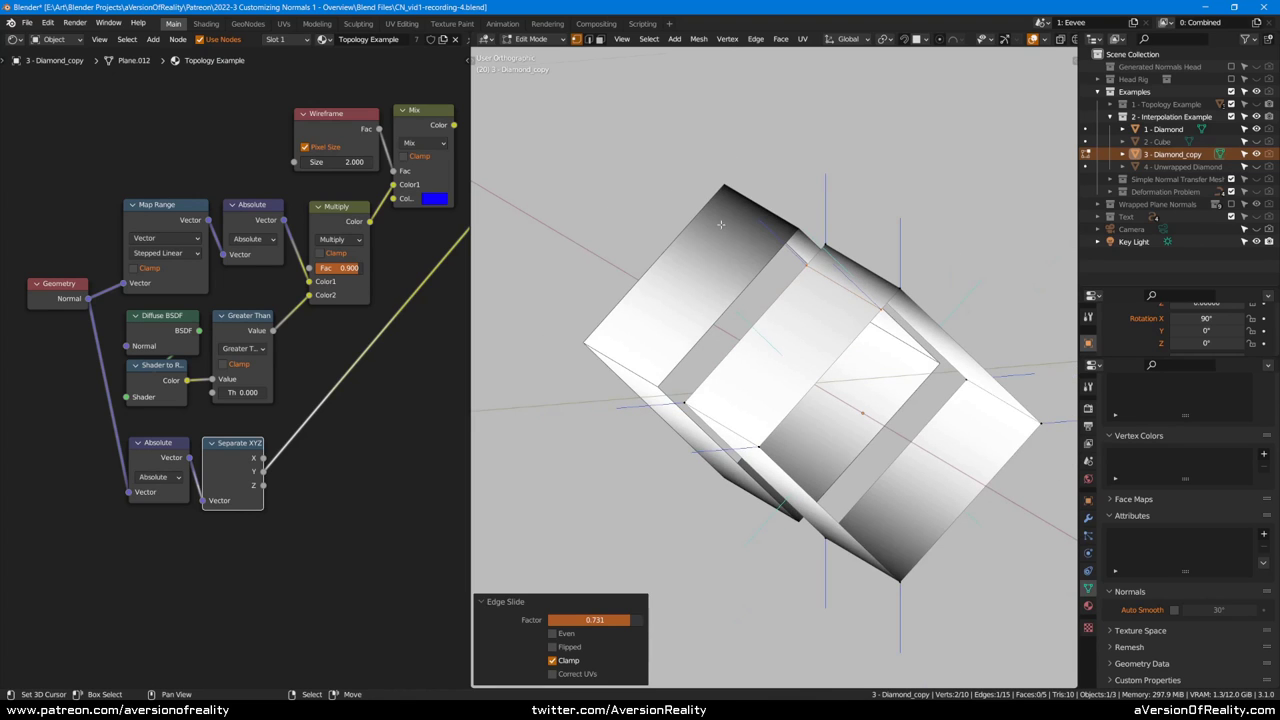
scroll(837, 270, "up", 1)
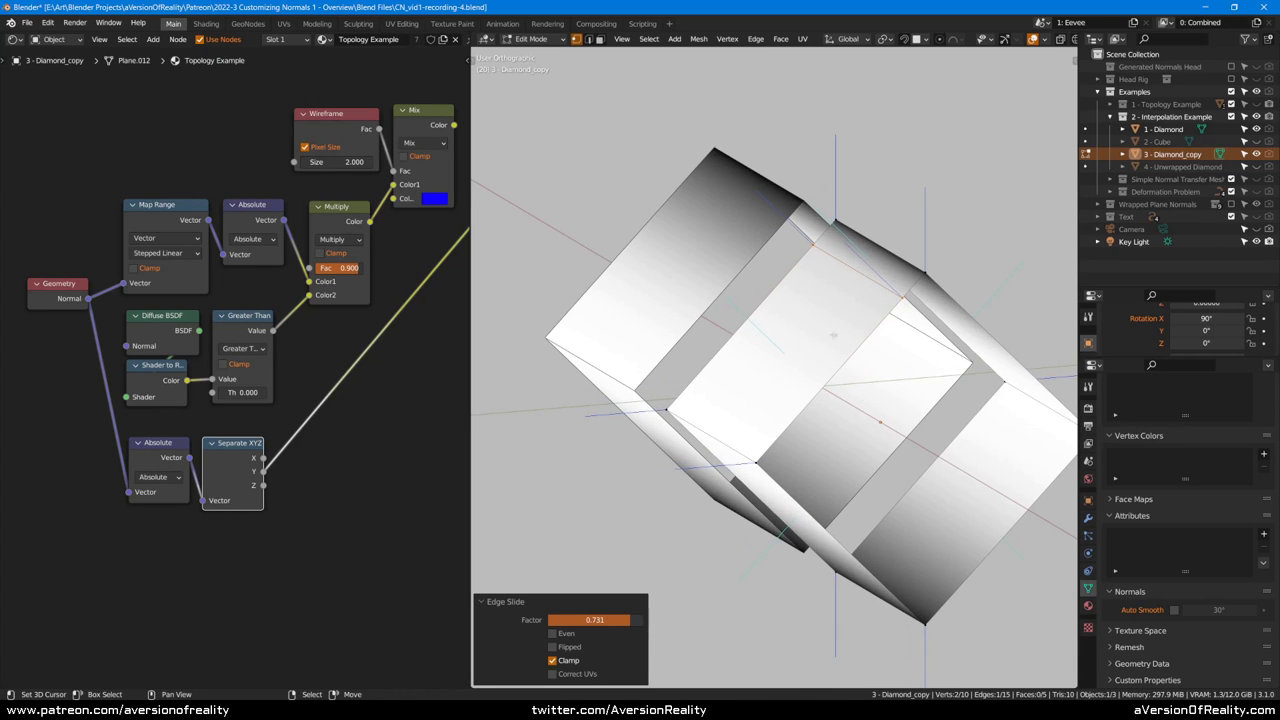
Step: Add a Catmull-Clark Subdivision modifier with 2 viewport levels to both diamonds and enable its viewport display
middle_click_drag(833, 334, 907, 264)
middle_click_drag(781, 260, 818, 242)
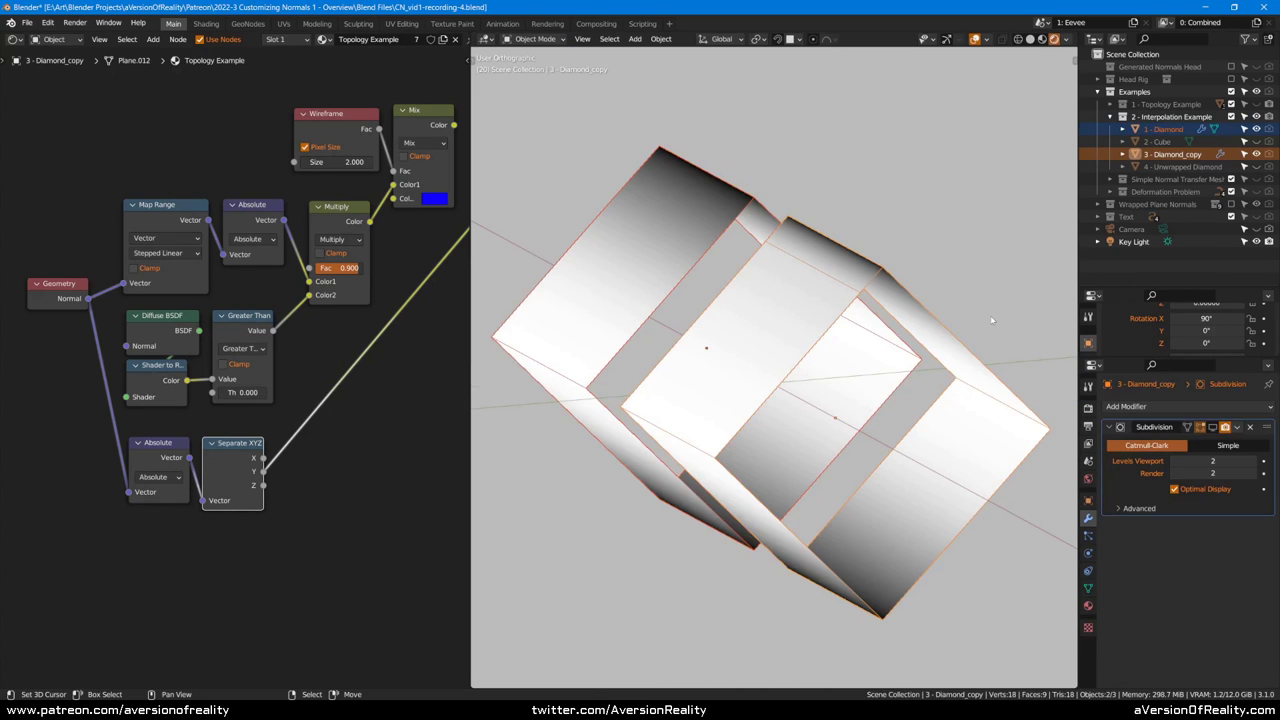
left_click(1215, 428)
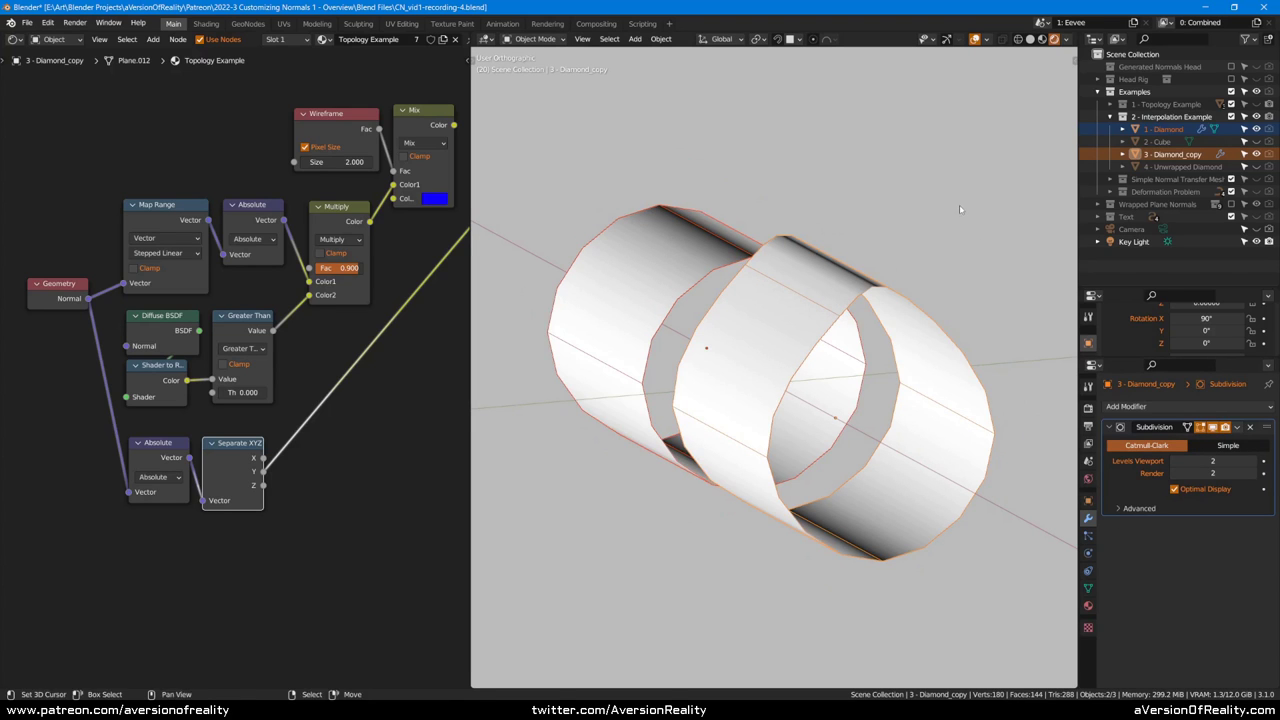
Step: Open 3 - Diamond_copy in Edit Mode and add one centered loop cut across its upper front face
left_click(693, 262)
middle_click_drag(693, 262, 711, 281)
left_click(857, 370)
middle_click_drag(857, 370, 830, 331)
key("Tab")
scroll(830, 330, "up", 1)
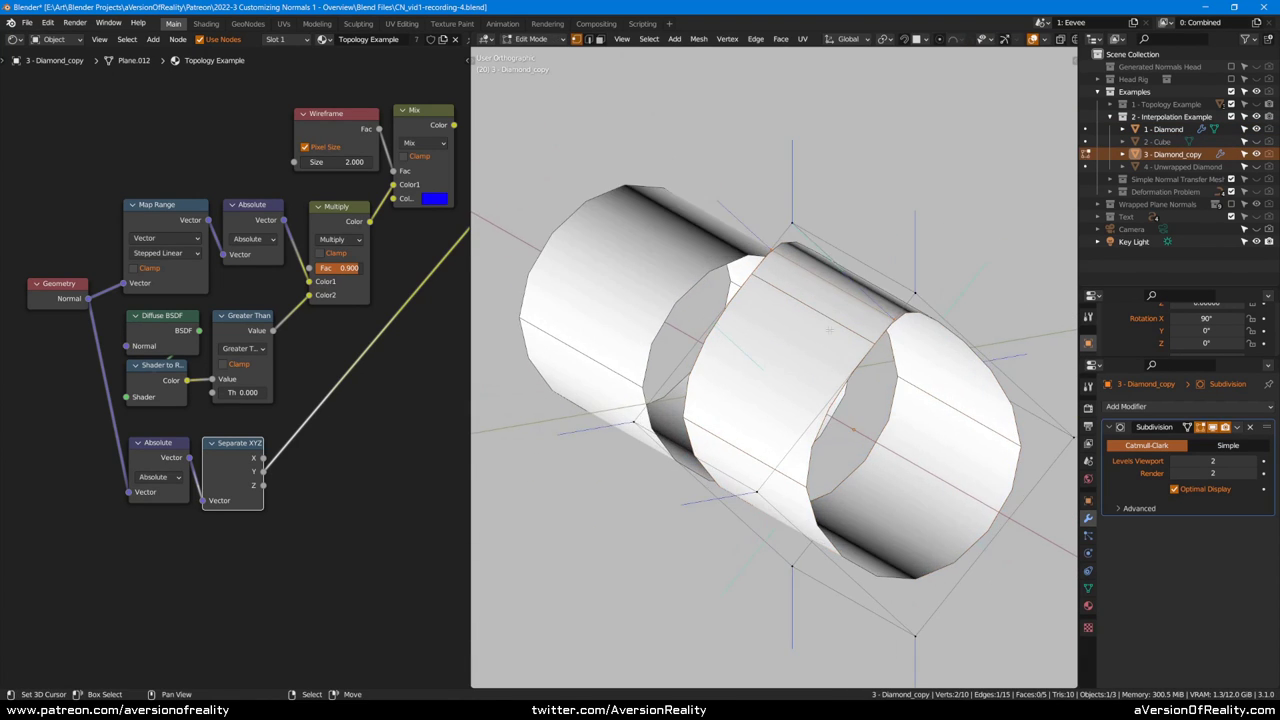
key("ctrl+r")
left_click(806, 428)
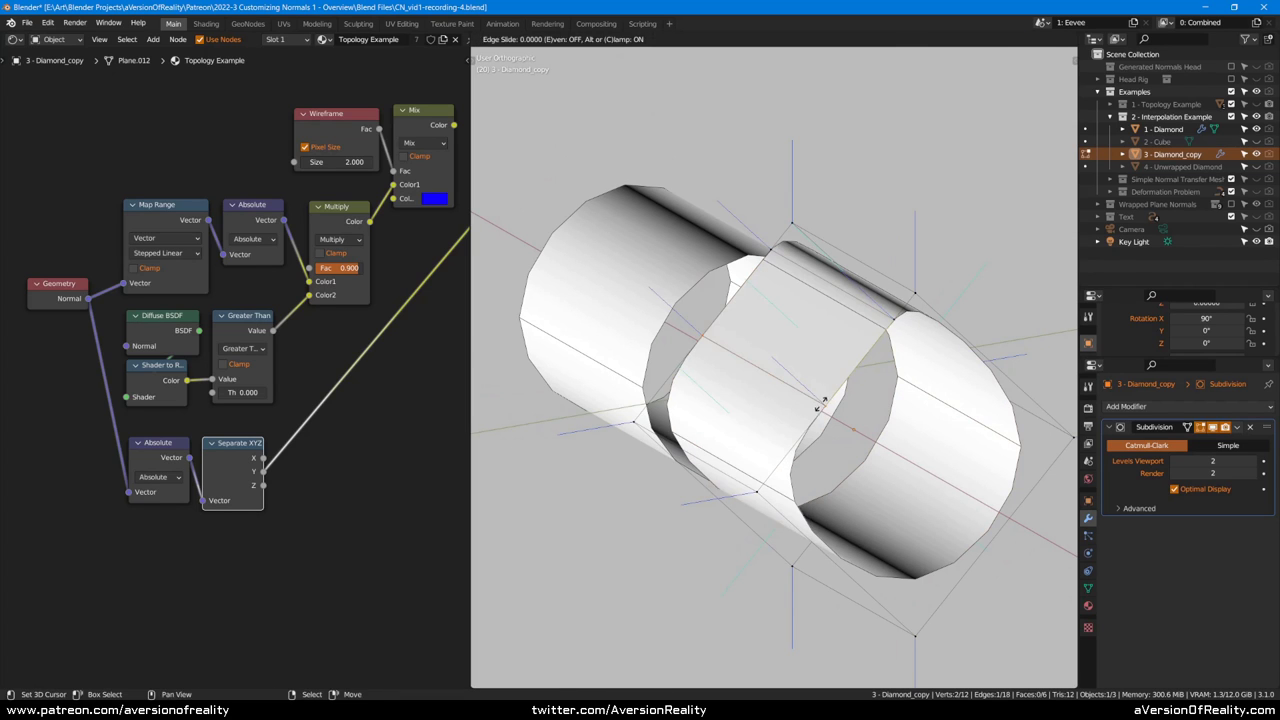
right_click(806, 428)
Step: Add two more centered loop cuts on the upper front side of 3 - Diamond_copy and deselect everything
key("ctrl+r")
left_click(805, 431)
right_click(805, 431)
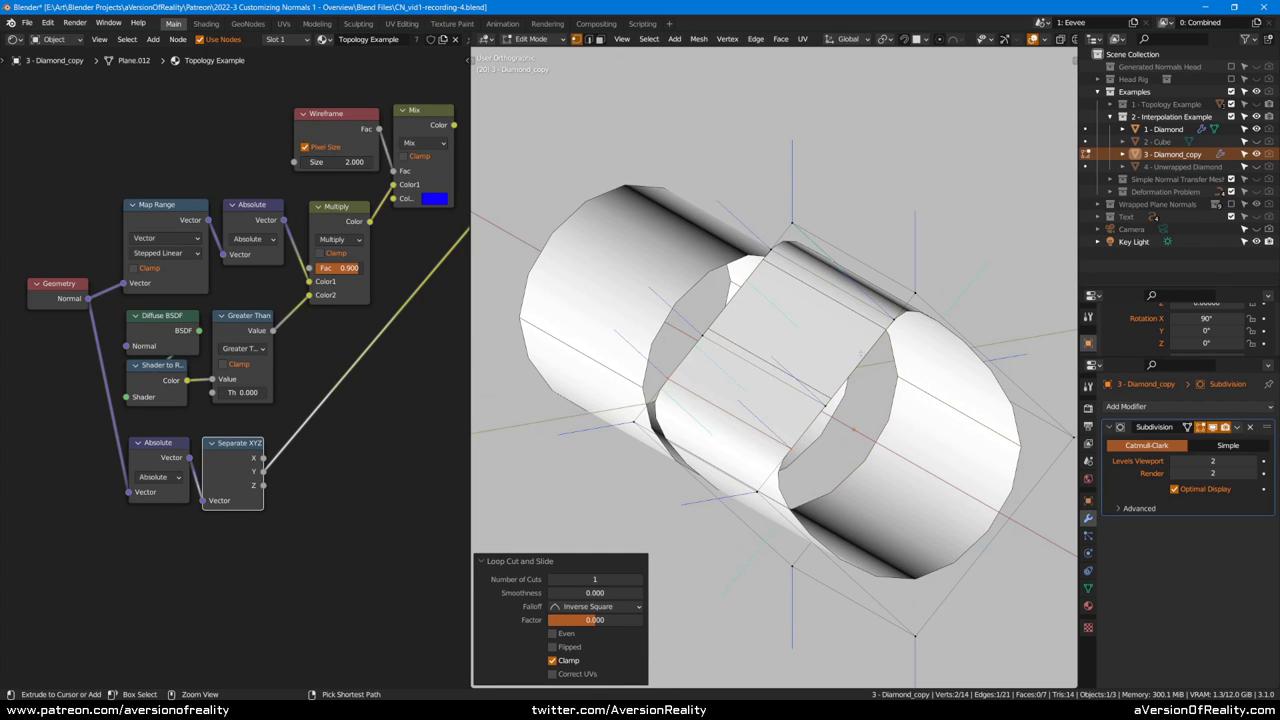
key("ctrl+r")
left_click(860, 354)
right_click(860, 354)
key("alt+a")
middle_click_drag(903, 221, 846, 248)
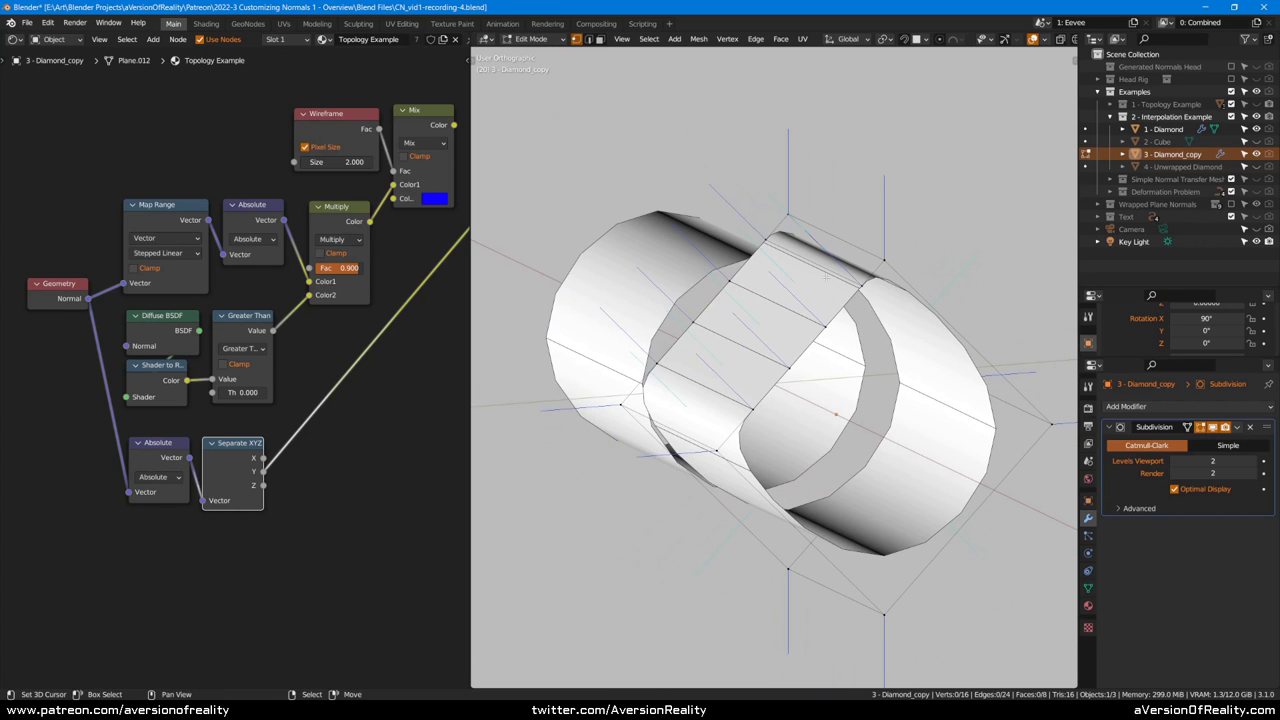
scroll(755, 347, "up", 1)
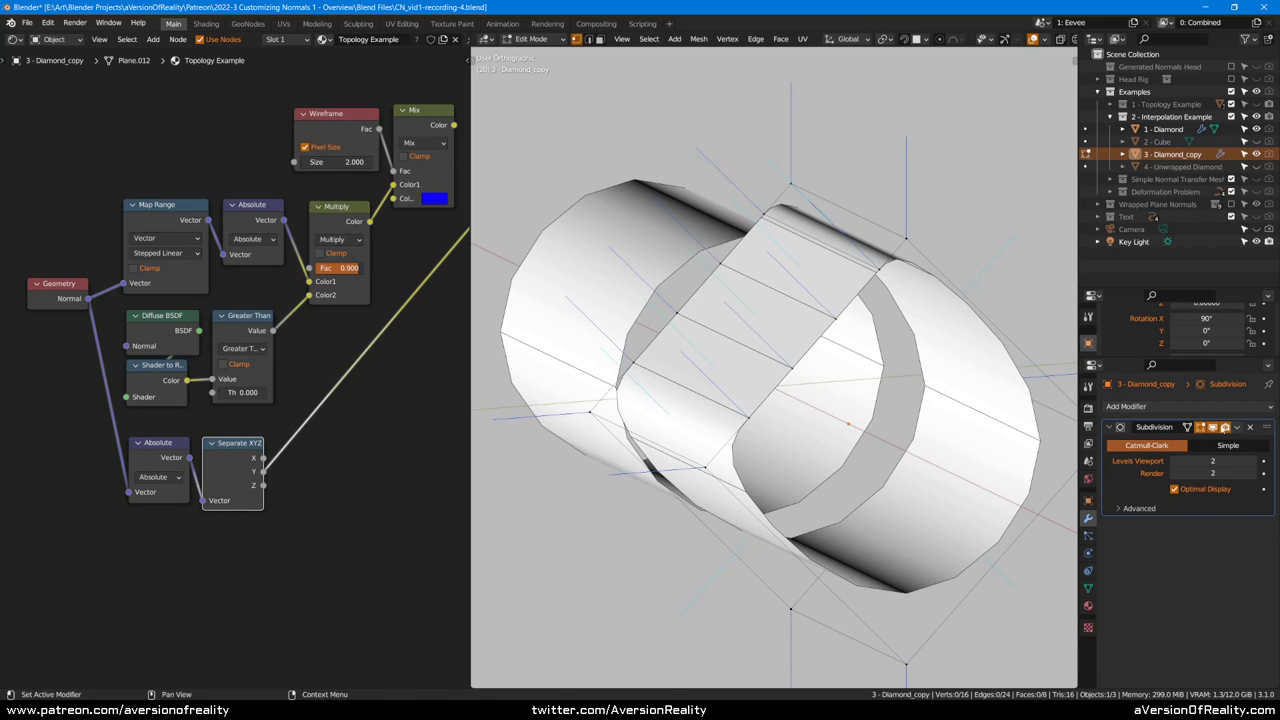
Step: Compare 3 - Diamond_copy with its Subdivision viewport display off and on, and return to Object Mode
left_click(1213, 427)
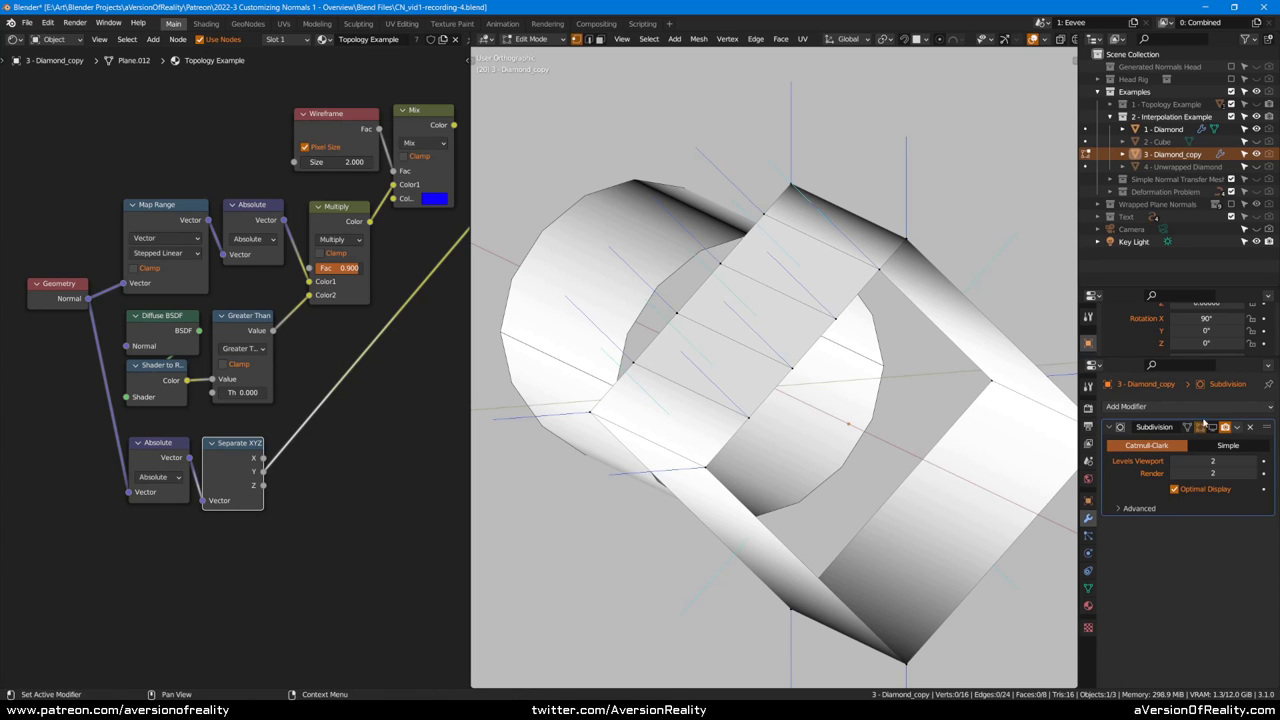
left_click(1213, 427)
middle_click_drag(835, 148, 899, 172)
scroll(900, 153, "down", 2)
key("Tab")
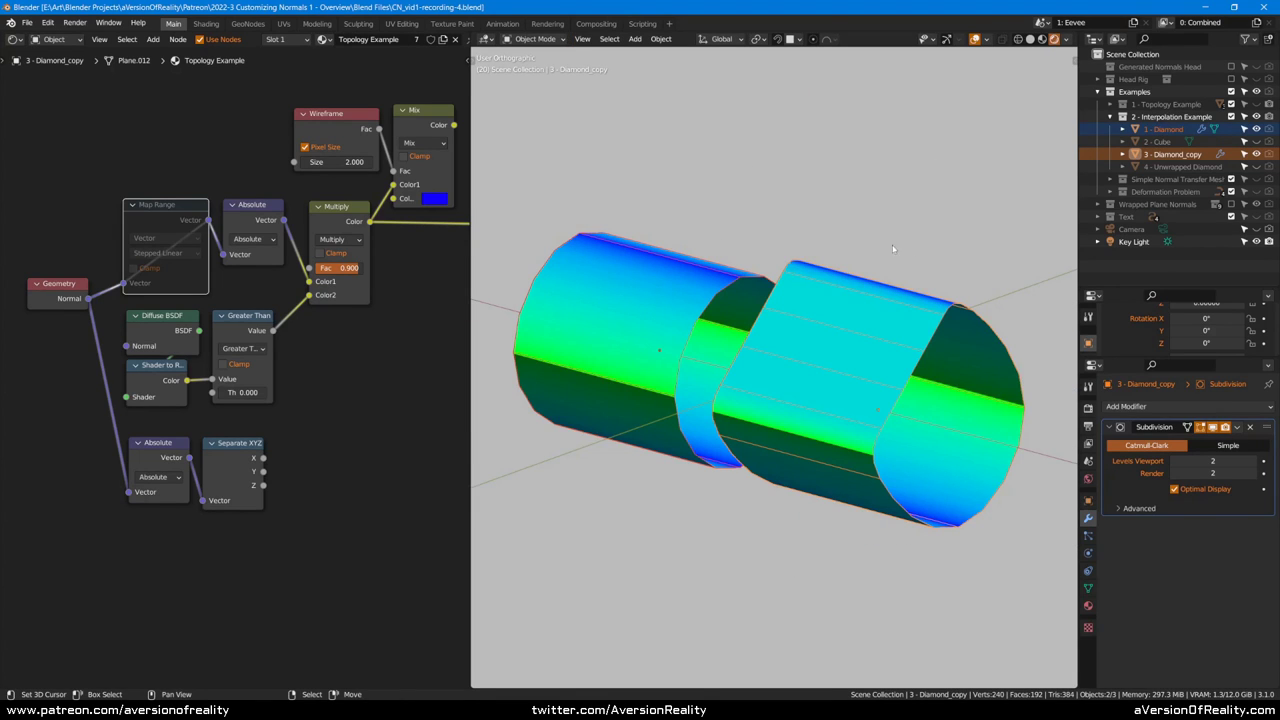
Step: In front view and at an angle, sweep the light's X rotation to about -92.5° to compare both diamonds' shading, and reset it to 0°
key("KP_1")
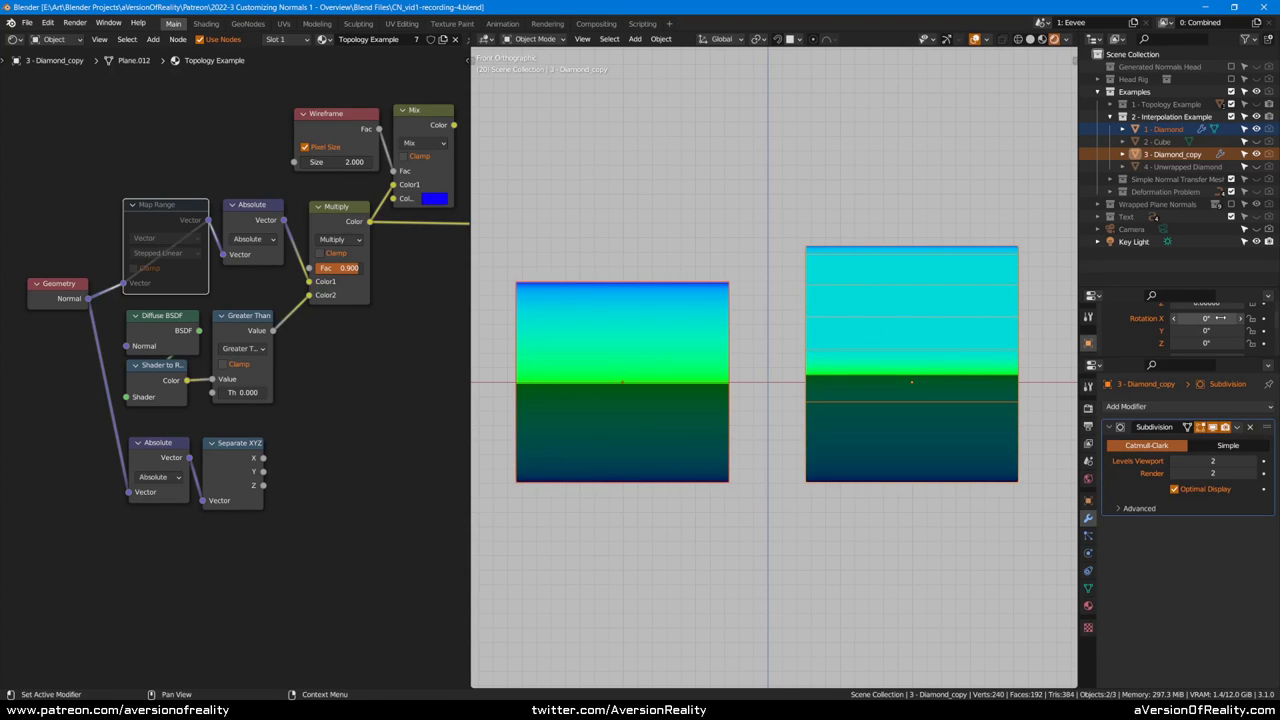
left_click_drag(1220, 318, 1150, 318)
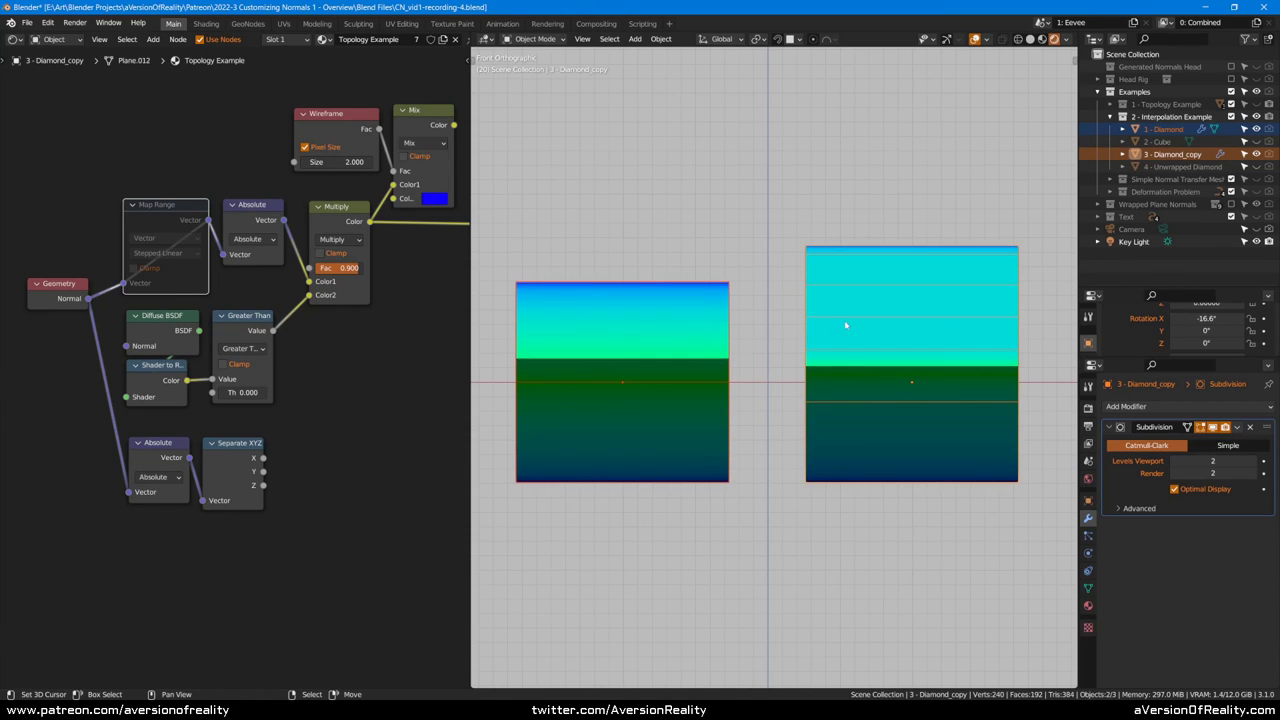
left_click_drag(1218, 318, 1150, 295)
middle_click_drag(977, 286, 958, 266)
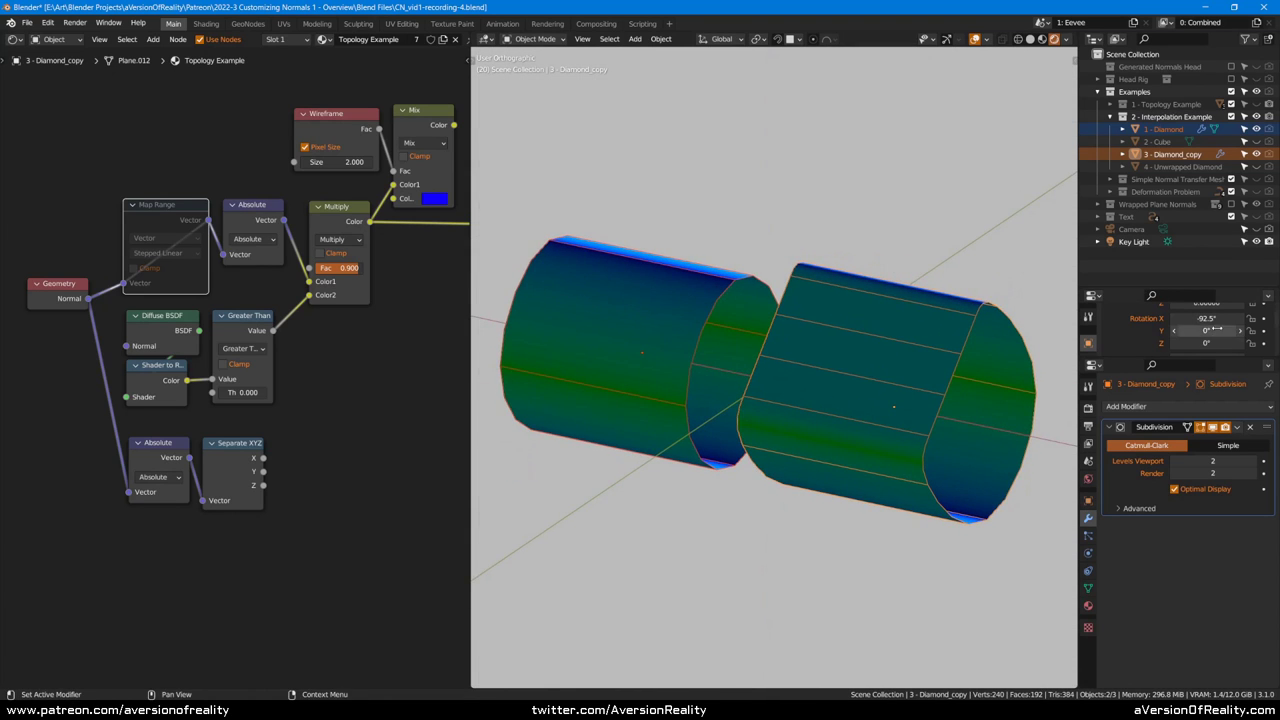
left_click_drag(1219, 319, 1268, 319)
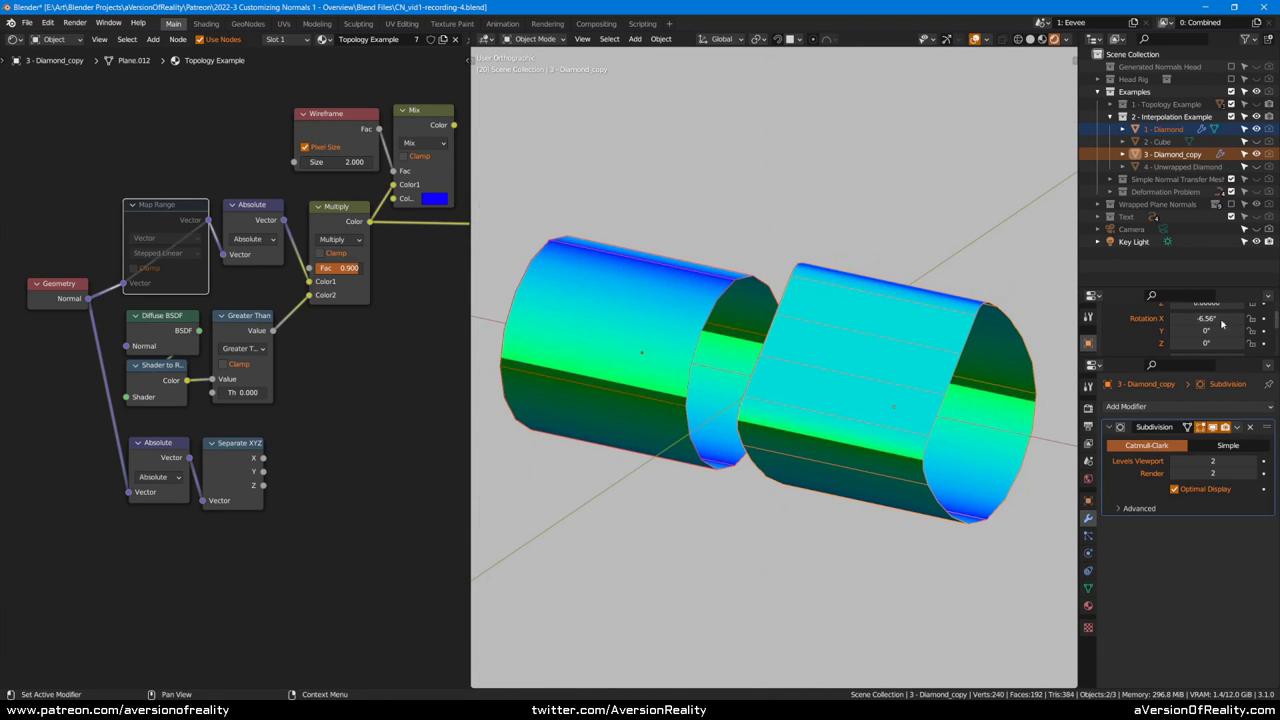
left_click(1222, 322)
type("0")
key("Return")
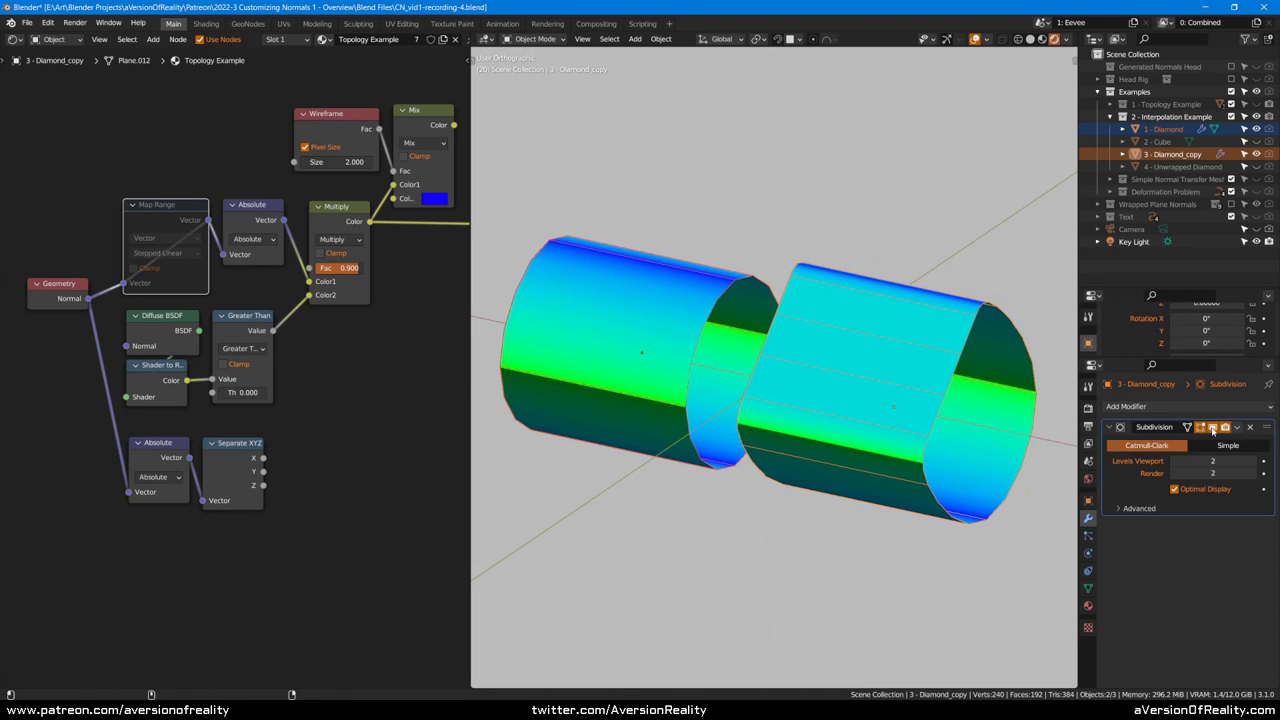
Step: Disable the Subdivision viewport display on both diamonds and set the light's X rotation to about -10.5°
left_click(1213, 428)
key("KP_1")
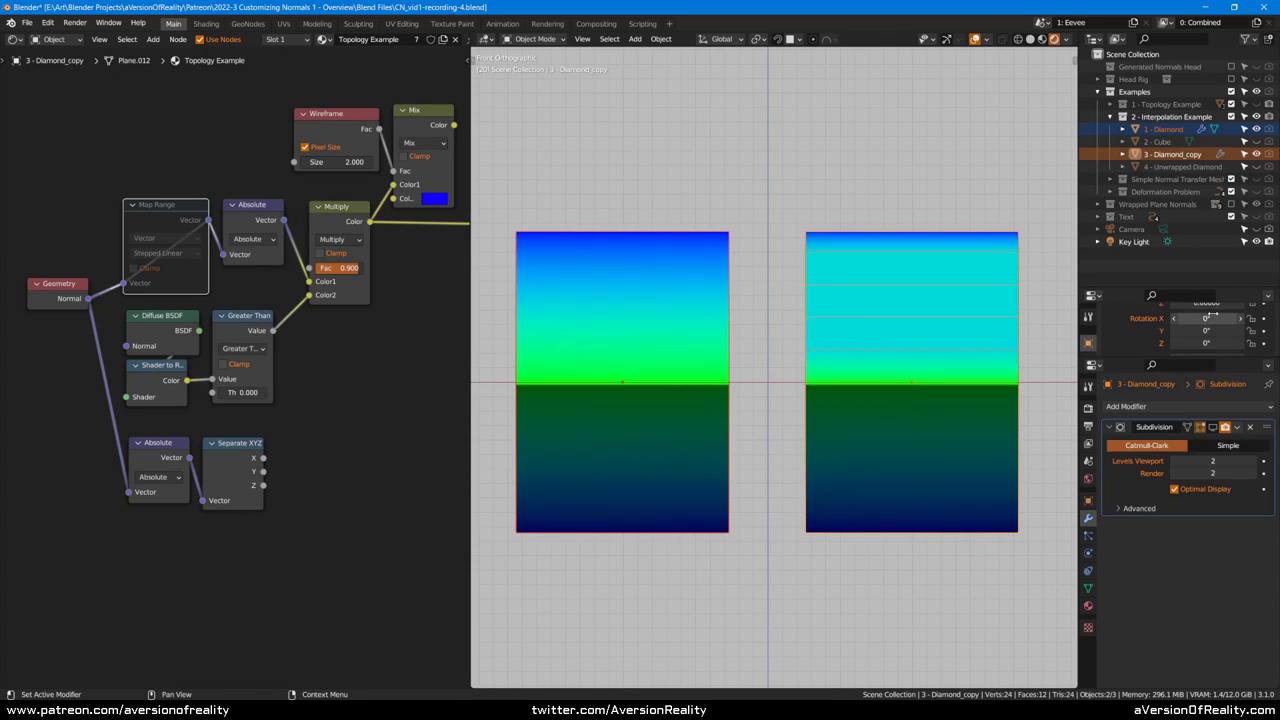
mouse_move(1213, 318)
left_mouse_down()
mouse_move(1150, 303)
mouse_move(1192, 302)
left_mouse_up()
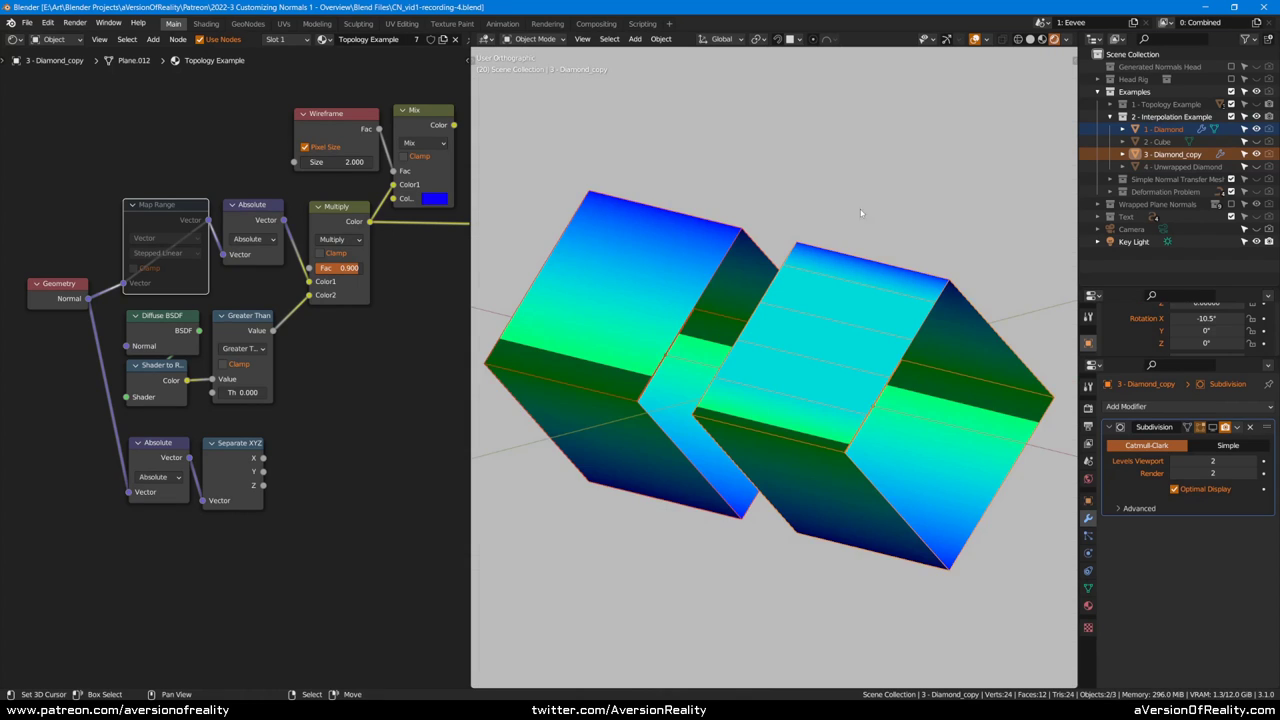
Step: Unmute the Map Range node and swap 3 - Diamond_copy for a selected 2 - Cube in the viewport
key("m")
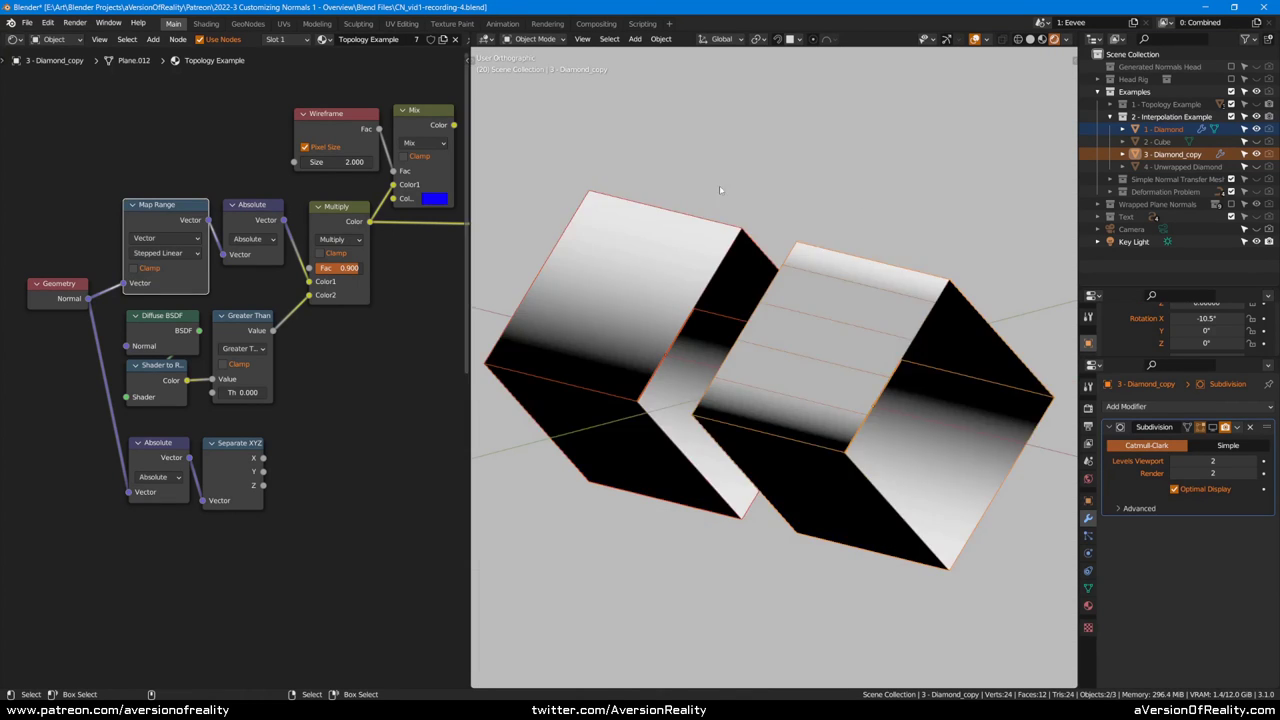
middle_click_drag(962, 203, 980, 210)
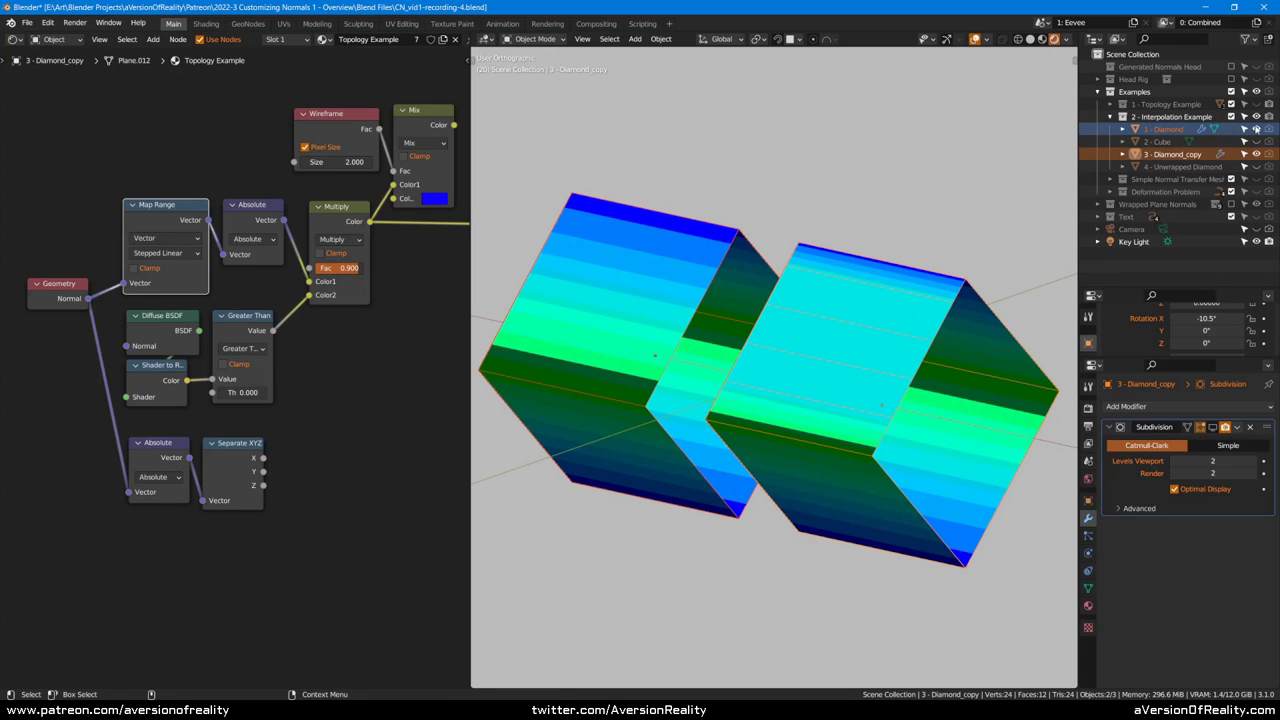
left_click(1257, 154)
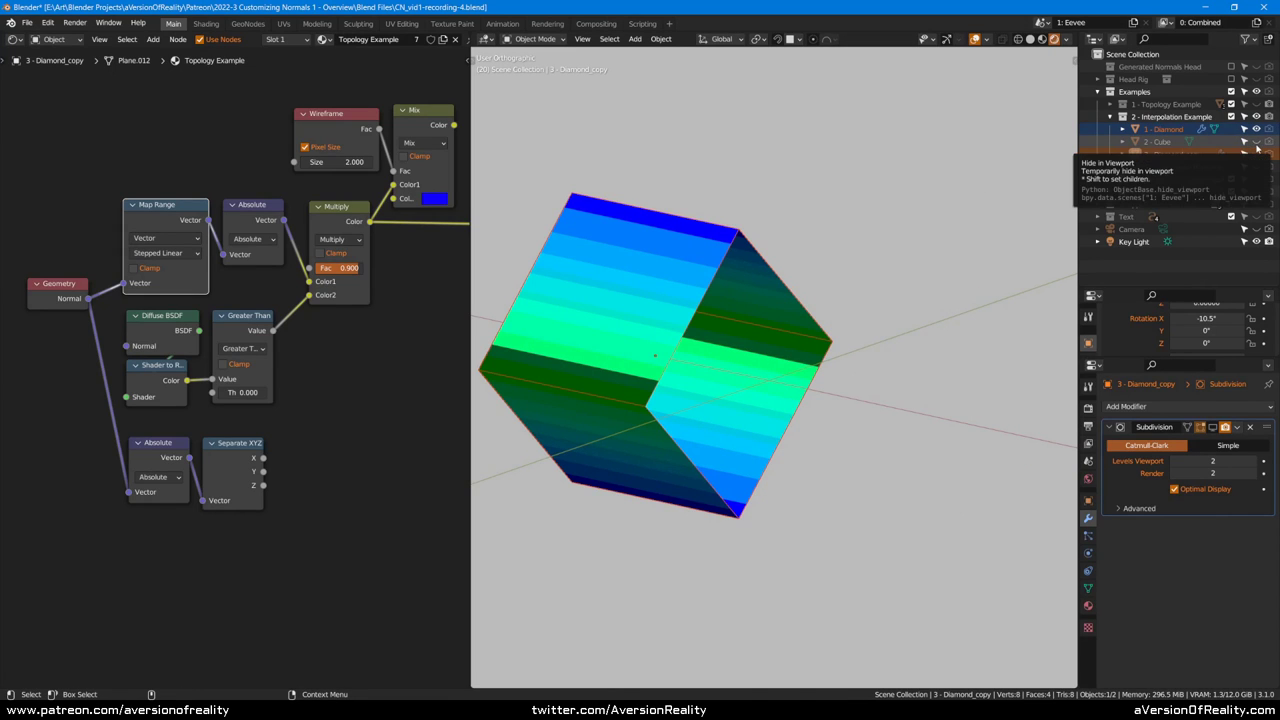
left_click(1257, 142)
left_click(950, 345)
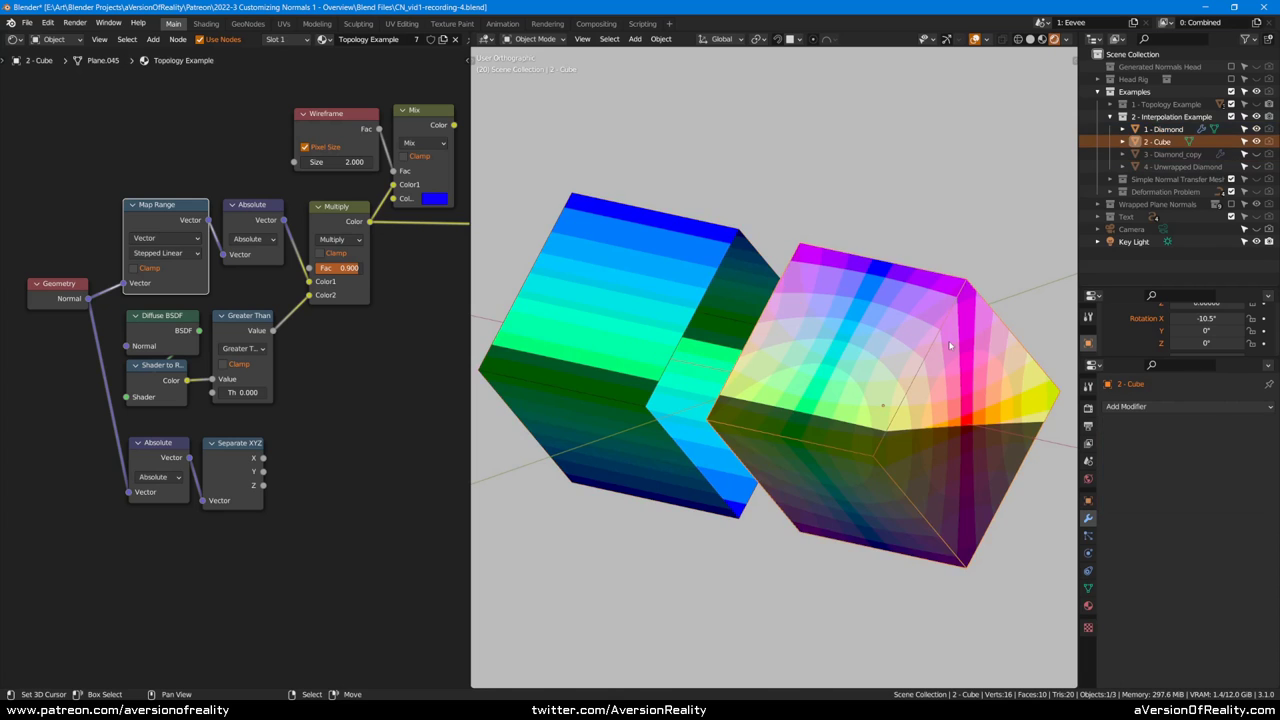
middle_click_drag(961, 380, 898, 370)
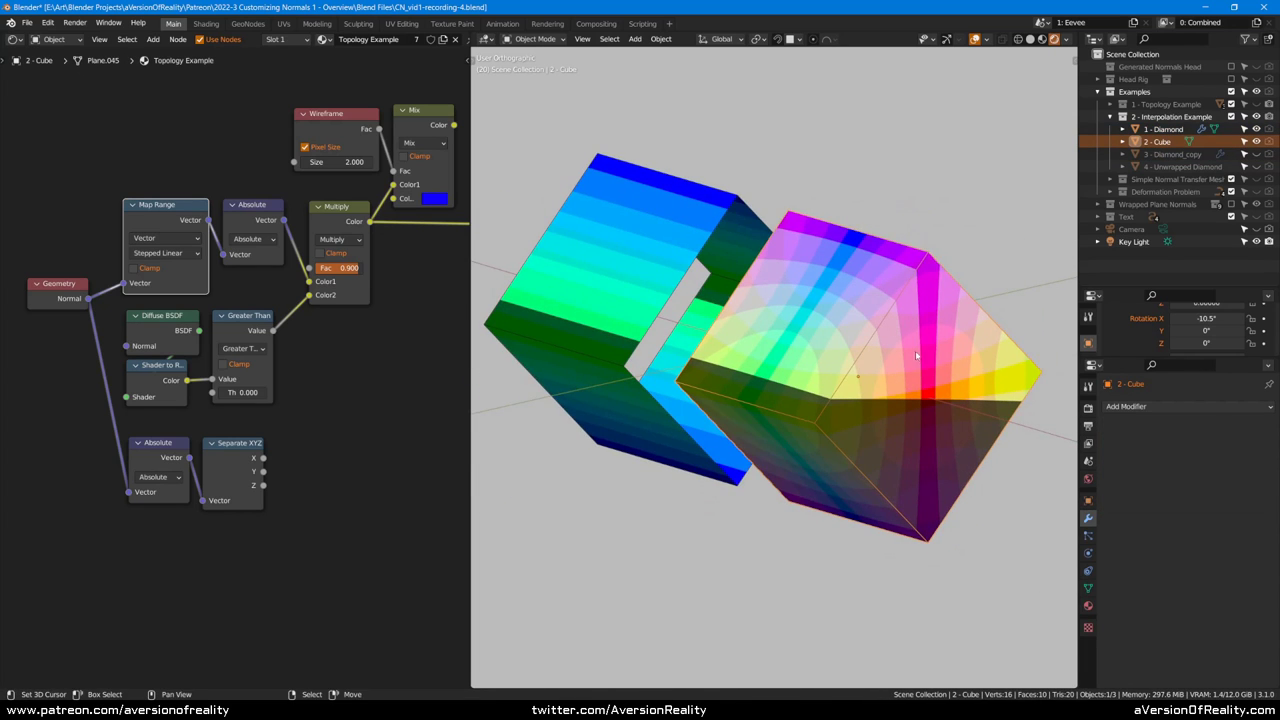
Step: Preview the X output of Separate XYZ and examine the gradients and vertex normals of 2 - Cube in Edit Mode
left_click(240, 470, "ctrl+shift")
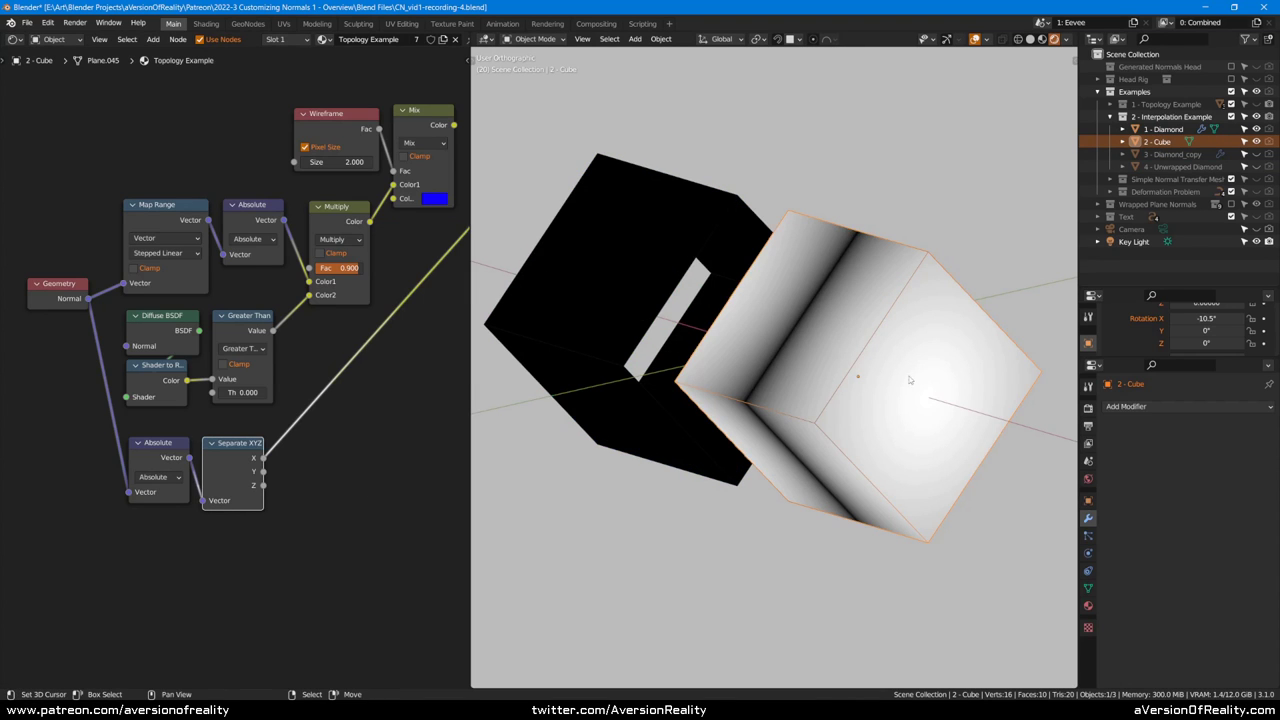
middle_click_drag(912, 380, 893, 362)
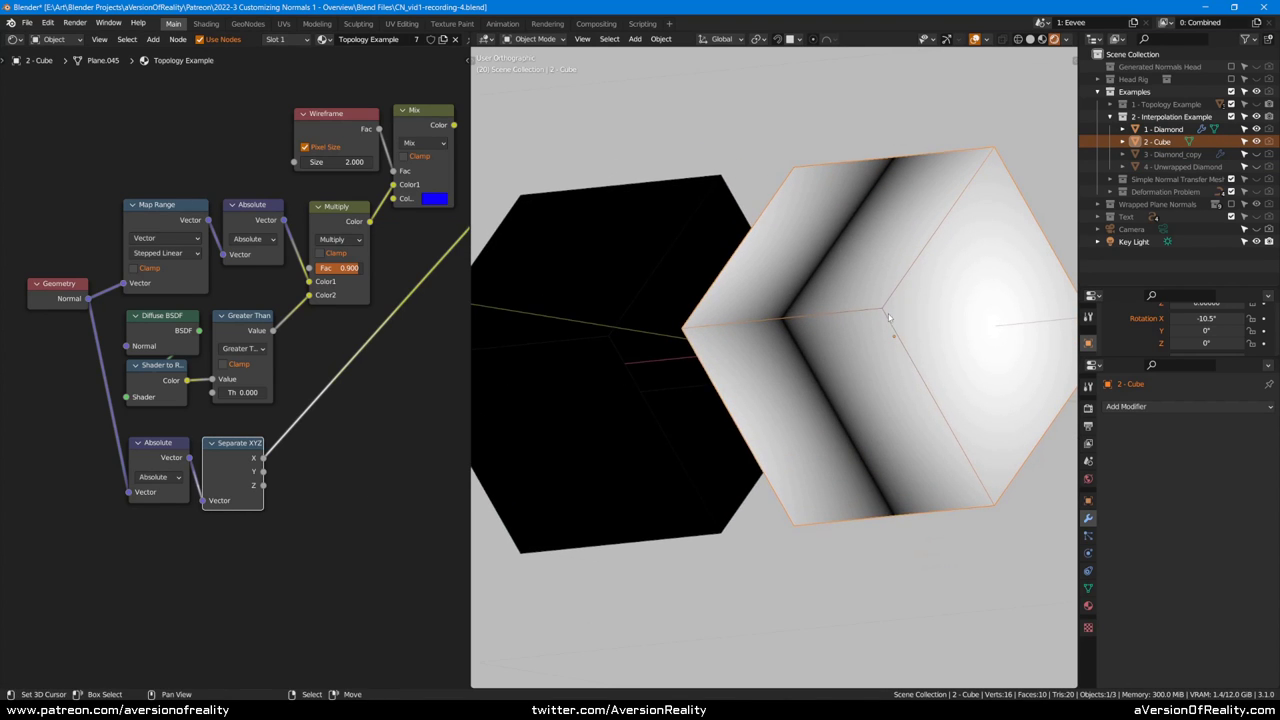
left_click(986, 41)
left_click(986, 41)
key("Tab")
middle_click_drag(894, 383, 902, 413)
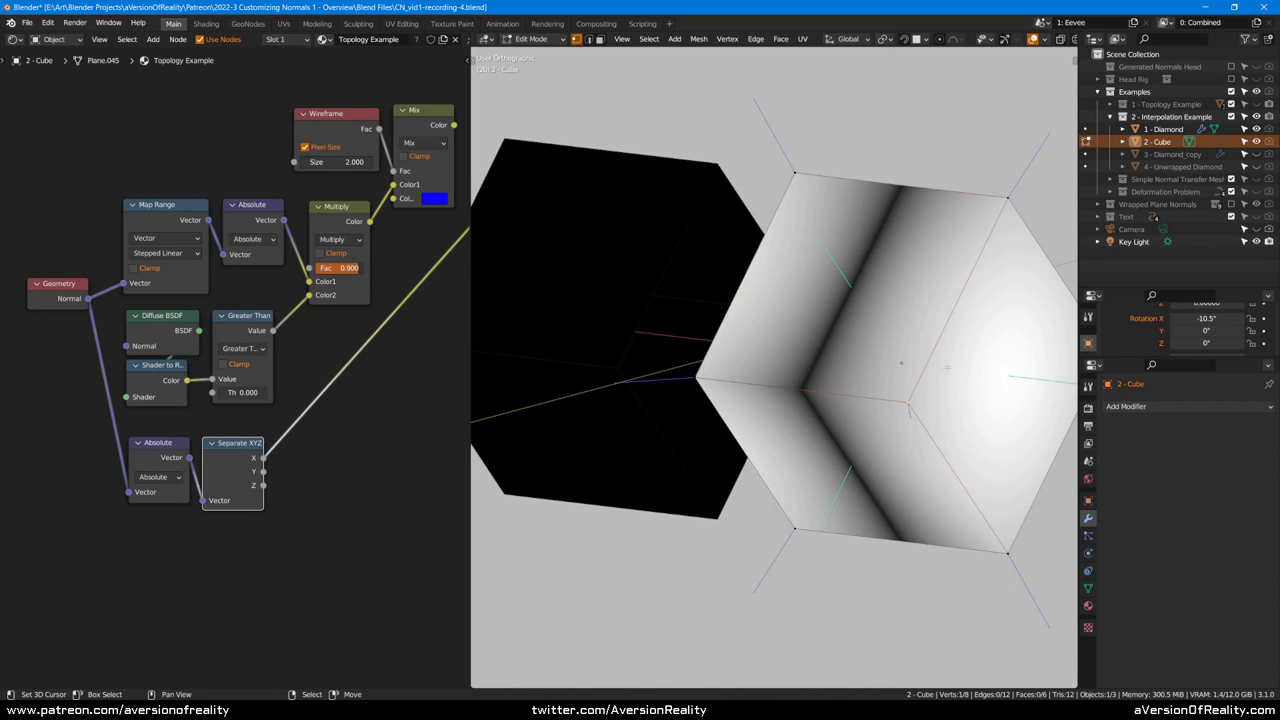
middle_click_drag(947, 368, 755, 312)
key("Tab")
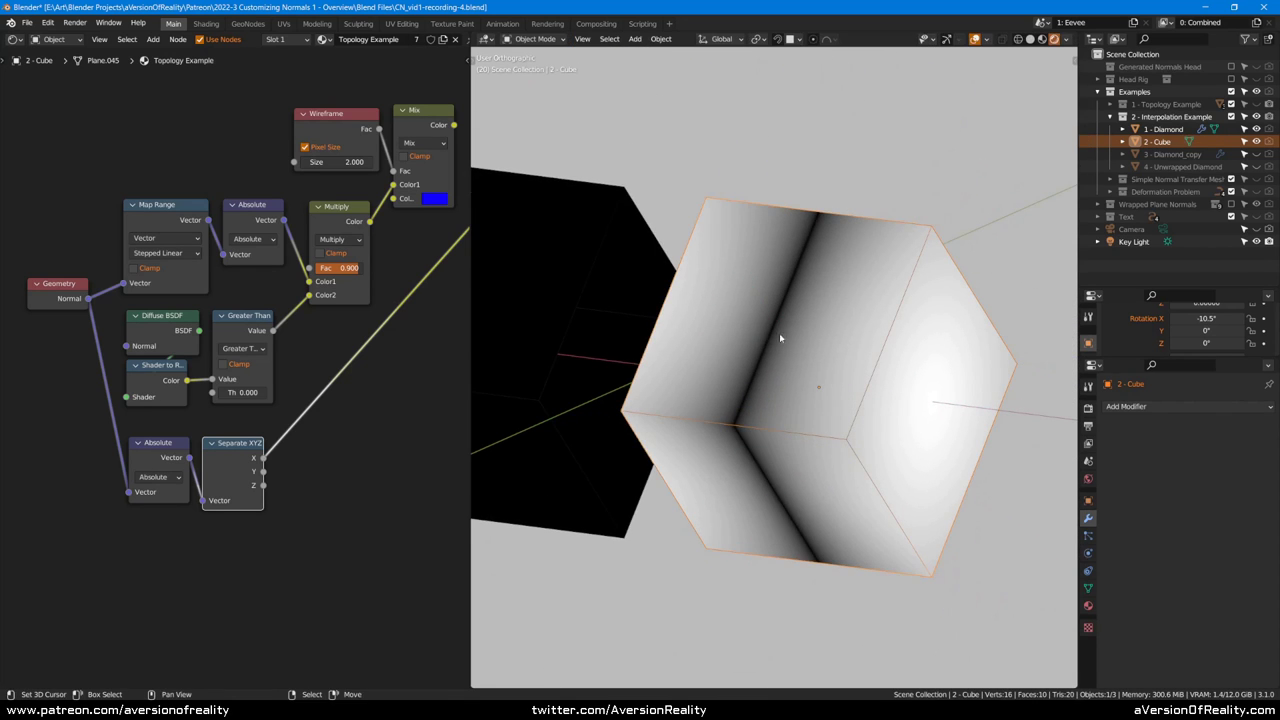
Step: Preview the Absolute node's output and examine the banded normal colors across the faces of 2 - Cube
left_click(252, 230, "ctrl+shift")
middle_click_drag(824, 437, 852, 420)
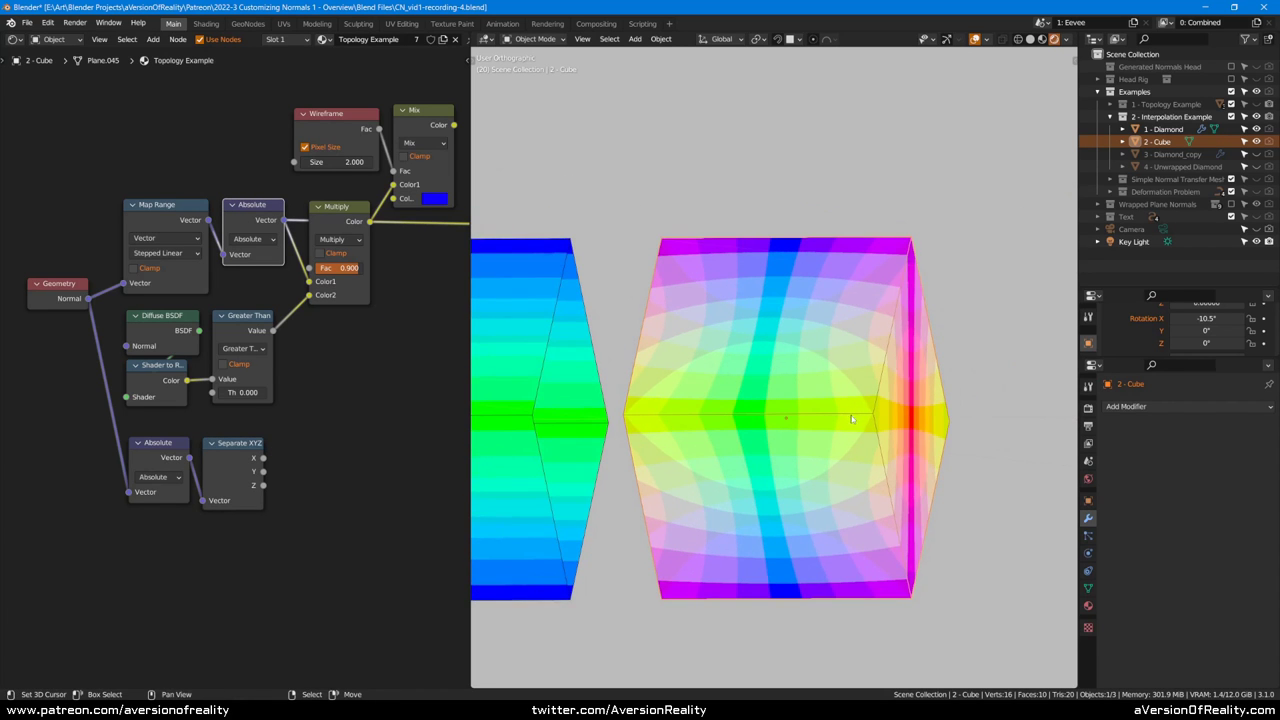
middle_click_drag(746, 370, 916, 384)
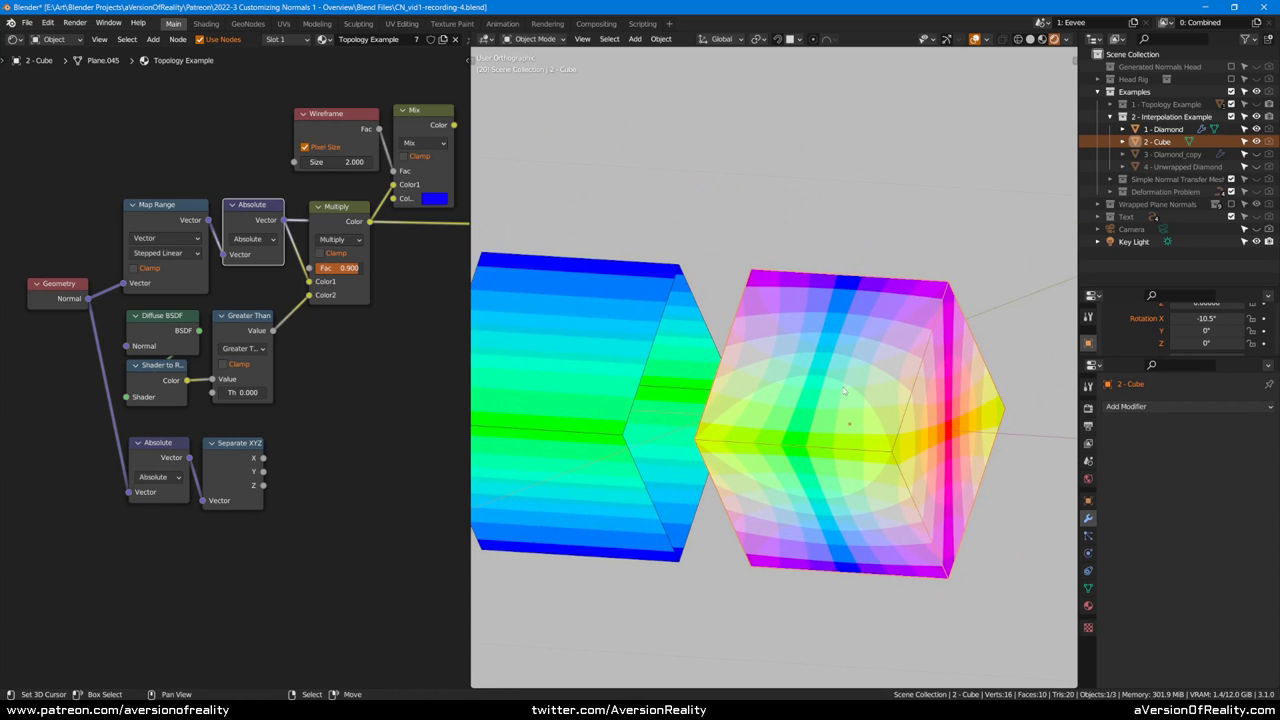
Step: Unhide and select 4 - Unwrapped Diamond, bringing its unfolded faces into view
scroll(882, 220, "down", 1)
middle_click_drag(725, 453, 807, 332, "shift")
left_click(1256, 167)
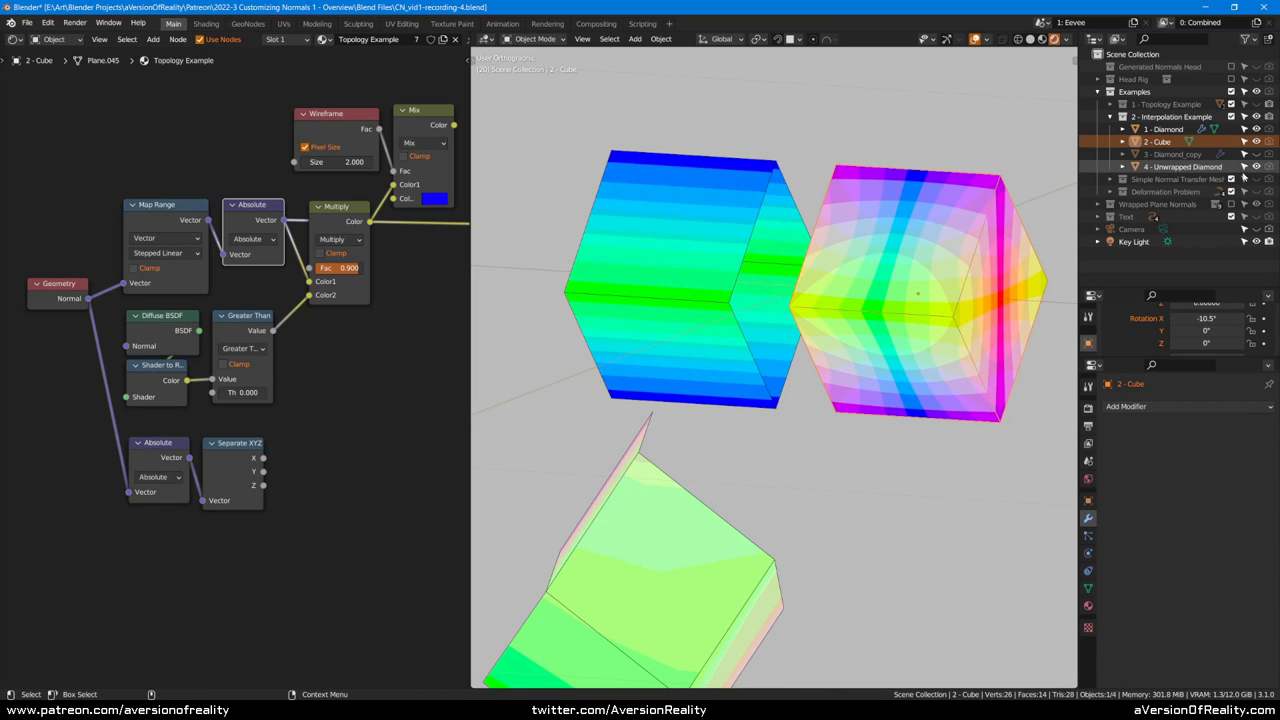
middle_click_drag(668, 523, 782, 421, "shift")
left_click(782, 377)
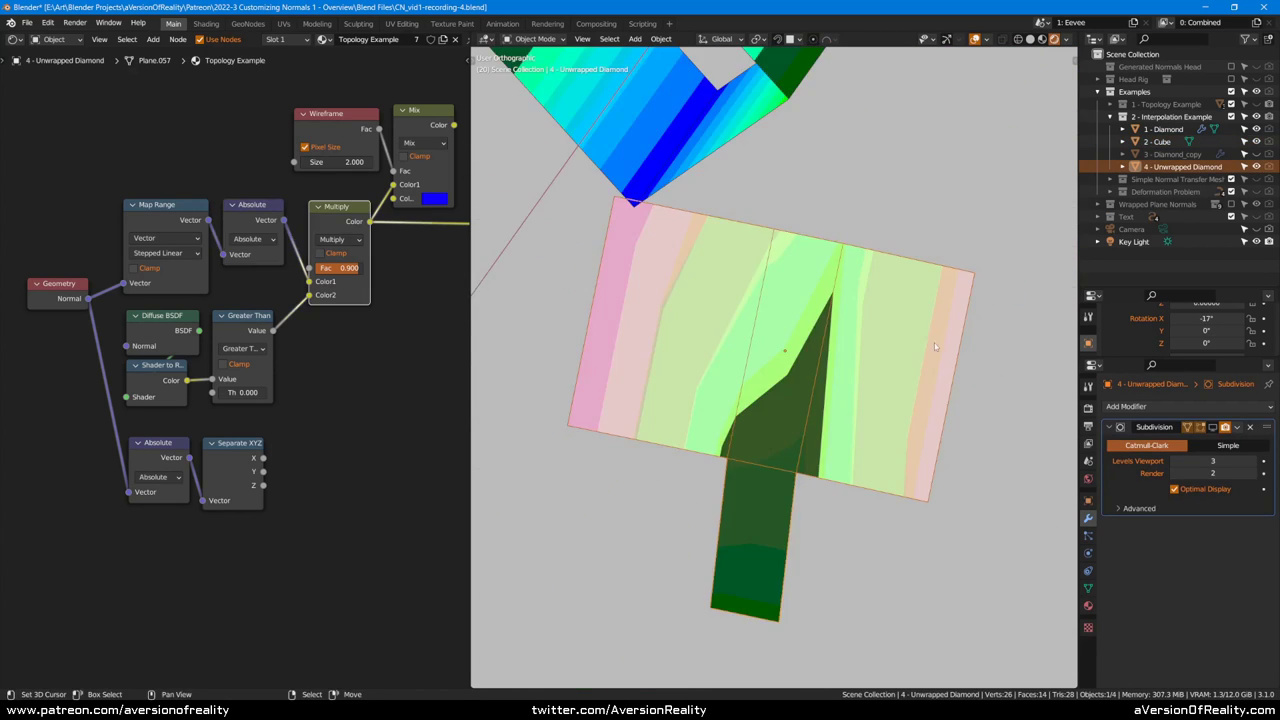
middle_click_drag(782, 421, 781, 348)
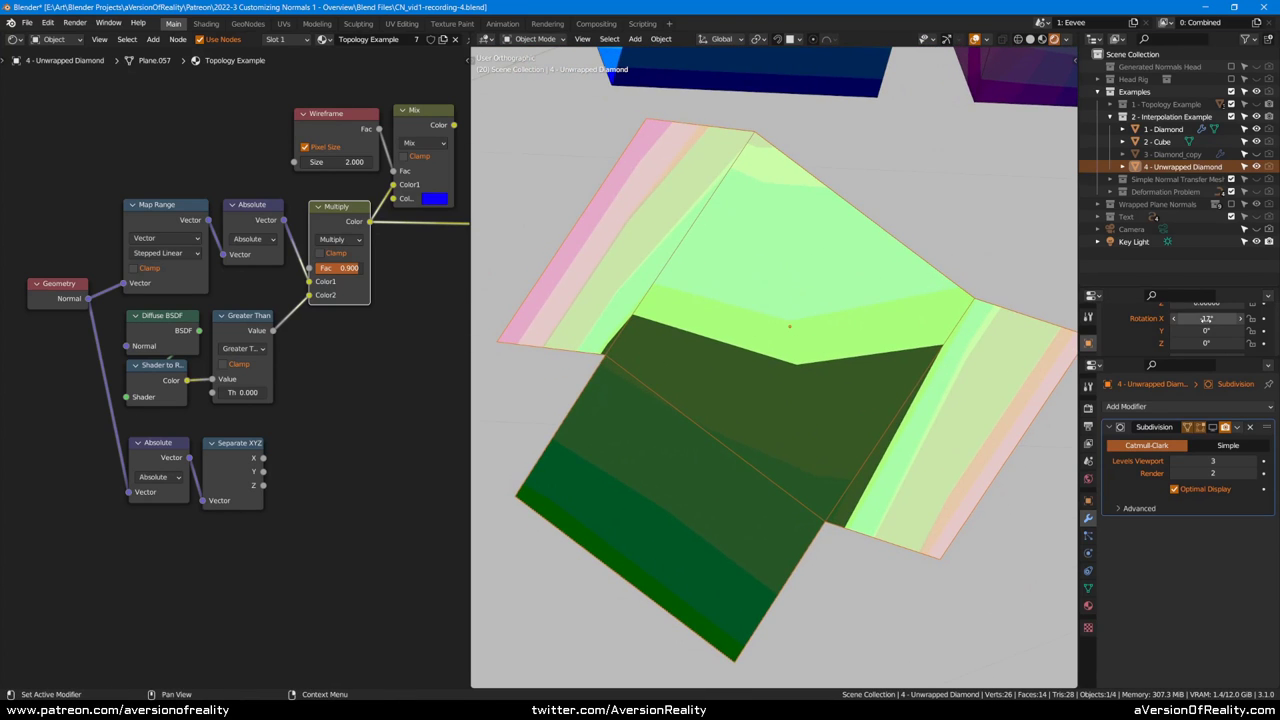
Step: Set the light's X rotation to about -18.7° and examine the shadow edge across 4 - Unwrapped Diamond
mouse_move(1206, 318)
left_mouse_down()
mouse_move(1228, 318)
mouse_move(1198, 318)
left_mouse_up()
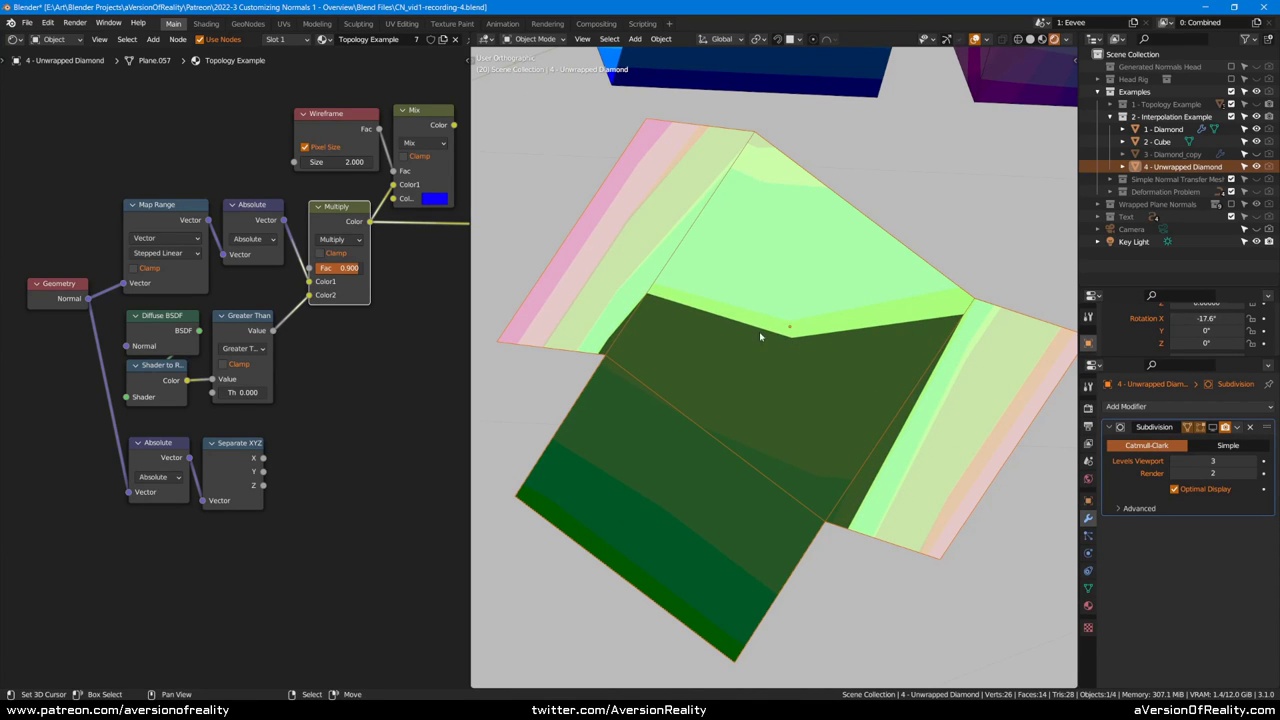
middle_click_drag(823, 346, 915, 332)
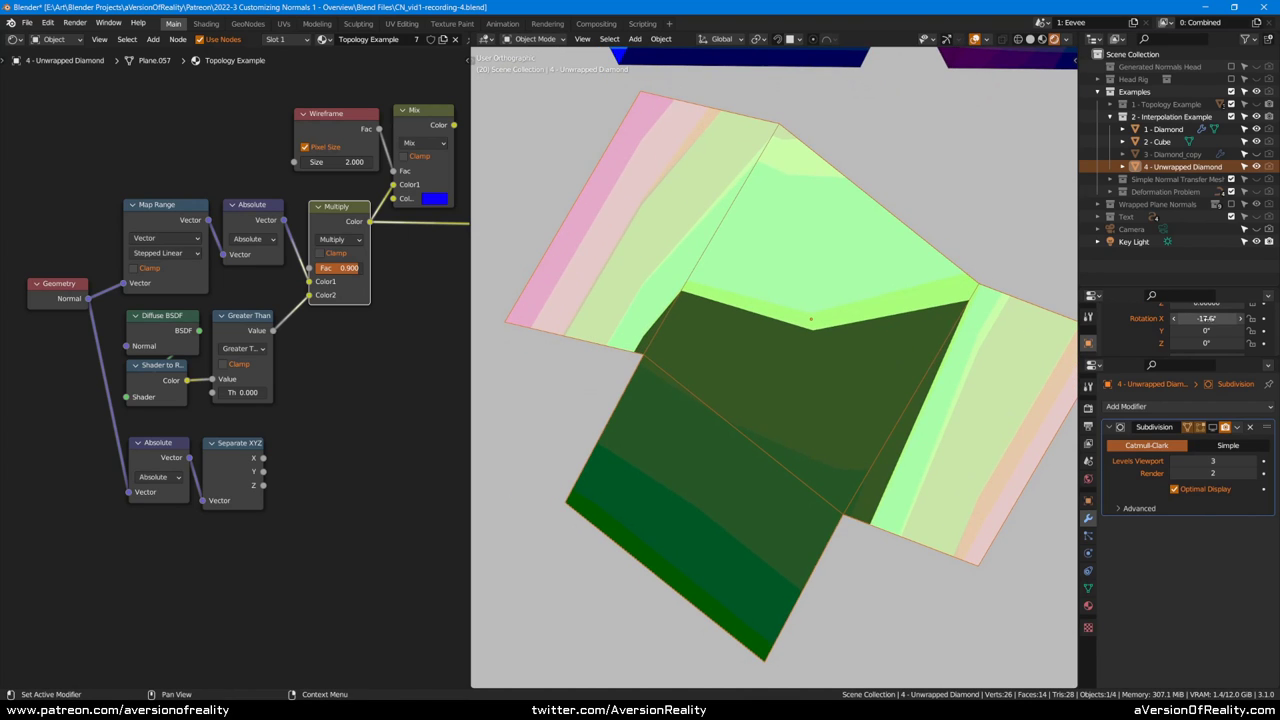
left_click_drag(1206, 318, 1194, 318)
middle_click_drag(950, 309, 850, 322)
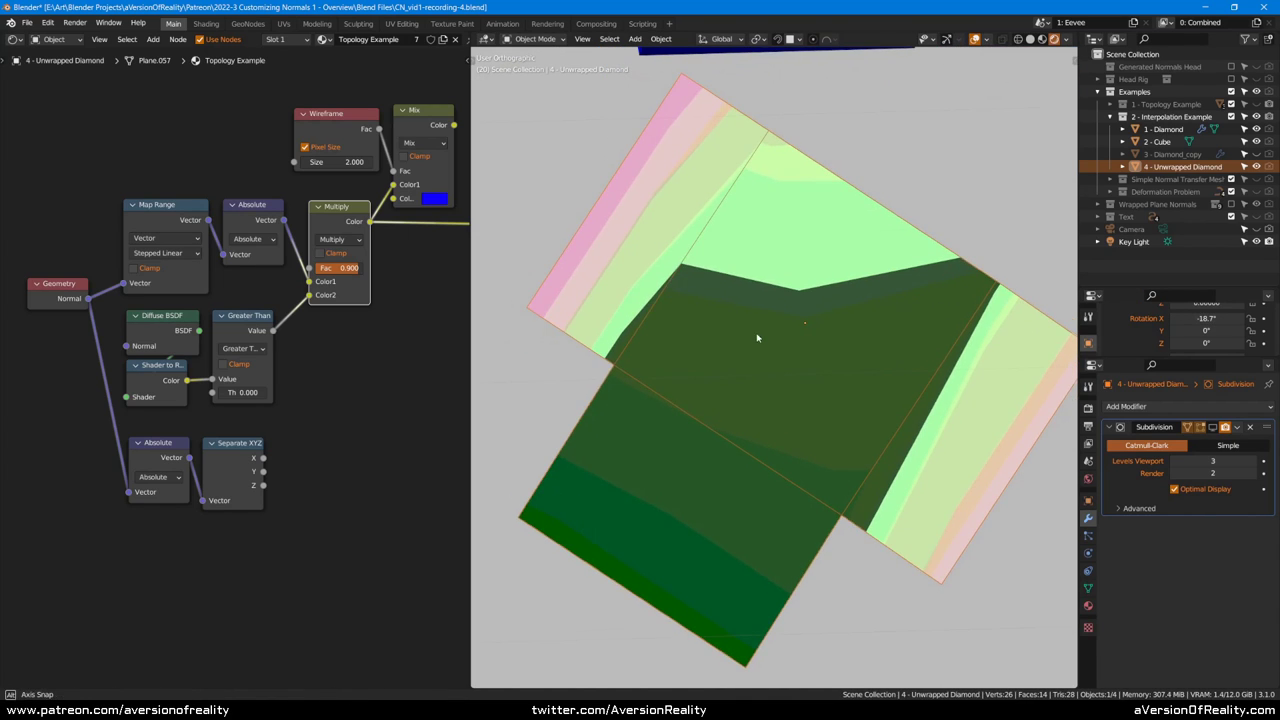
middle_click_drag(757, 338, 680, 356)
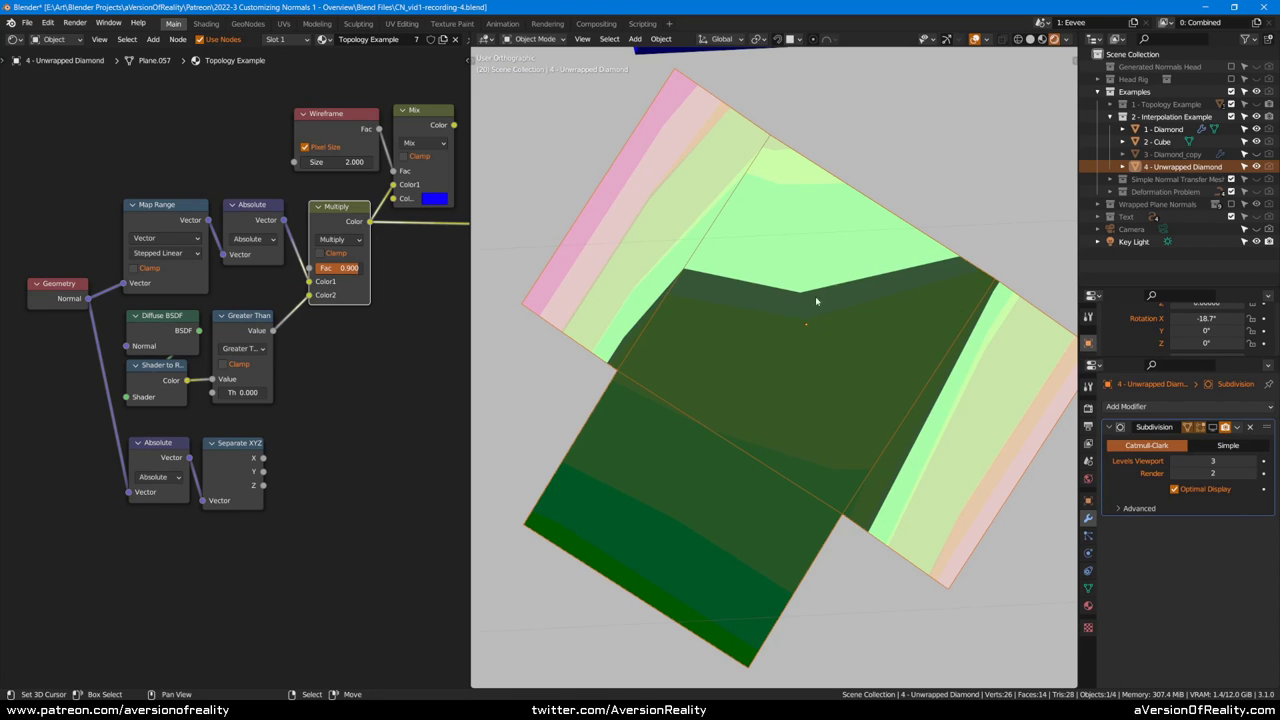
mouse_move(921, 286)
middle_mouse_down()
mouse_move(940, 275)
mouse_move(946, 300)
mouse_move(912, 292)
middle_mouse_up()
Step: Enable the unwrapped diamond's Subdivision in the viewport as Simple, and set the light's X rotation to about -16.1°
left_click(1213, 427)
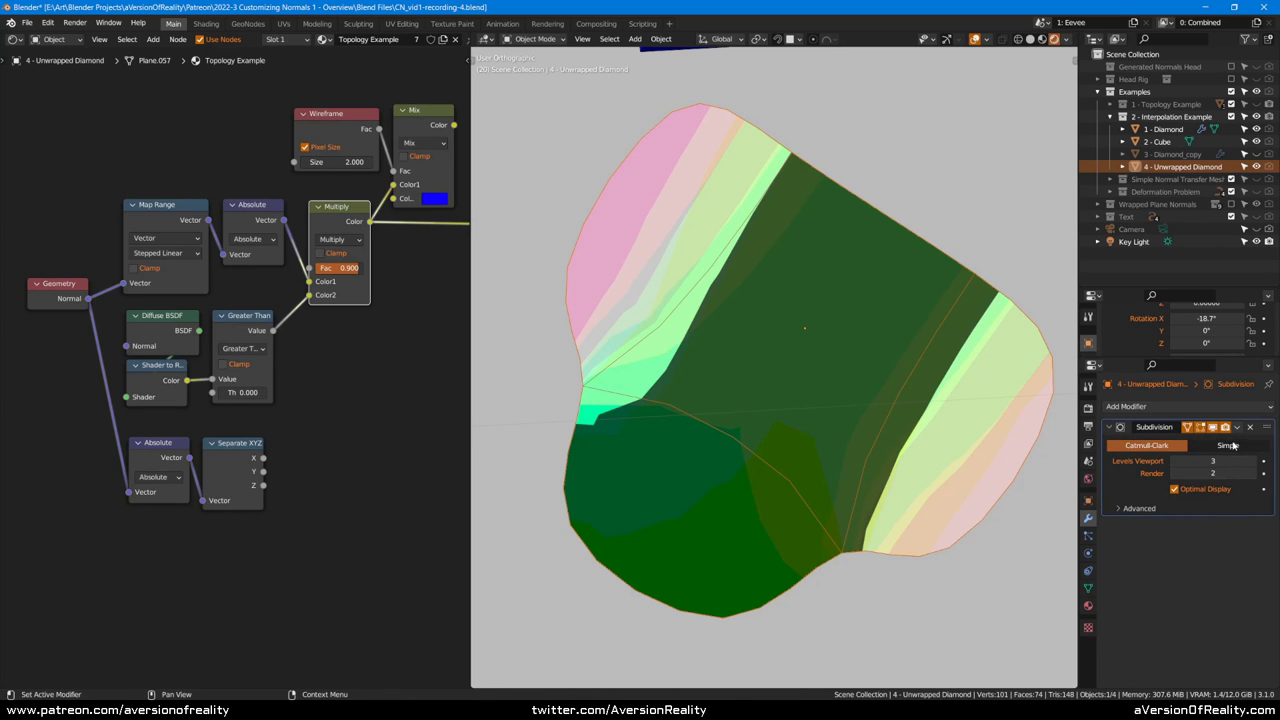
left_click(1229, 446)
middle_click_drag(791, 289, 850, 276)
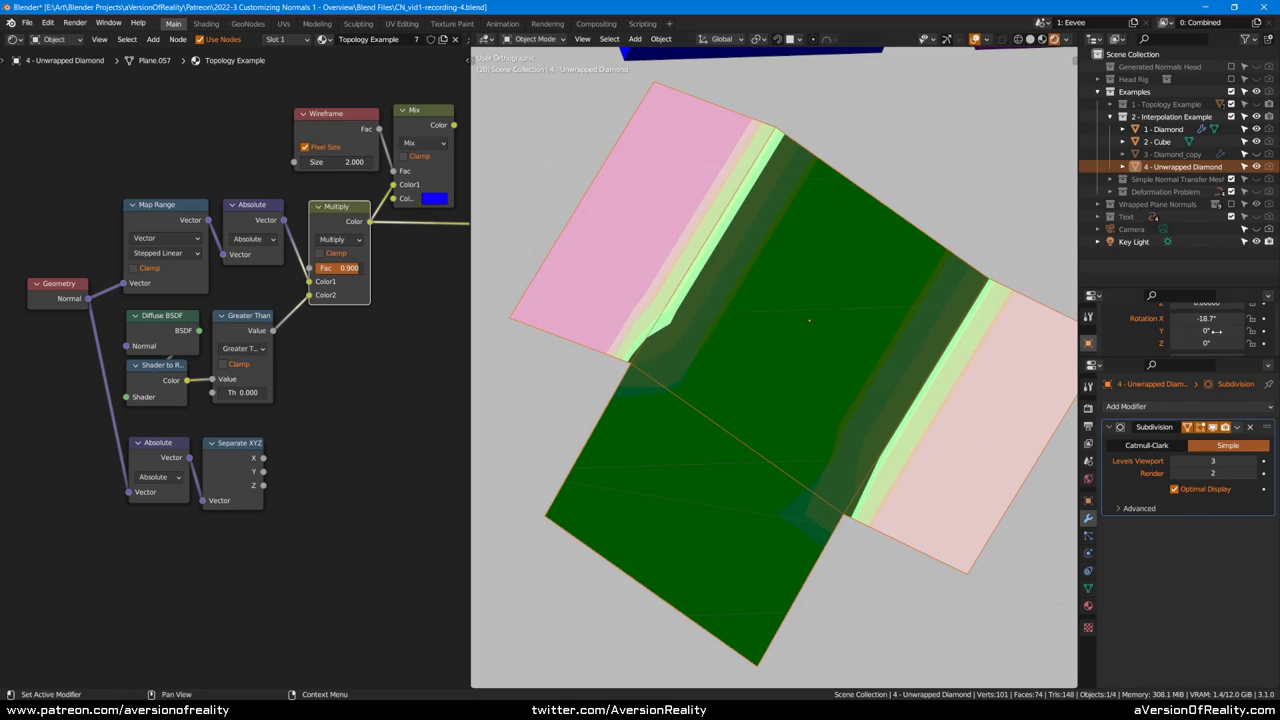
mouse_move(1213, 318)
left_mouse_down()
mouse_move(1197, 318)
mouse_move(1229, 318)
left_mouse_up()
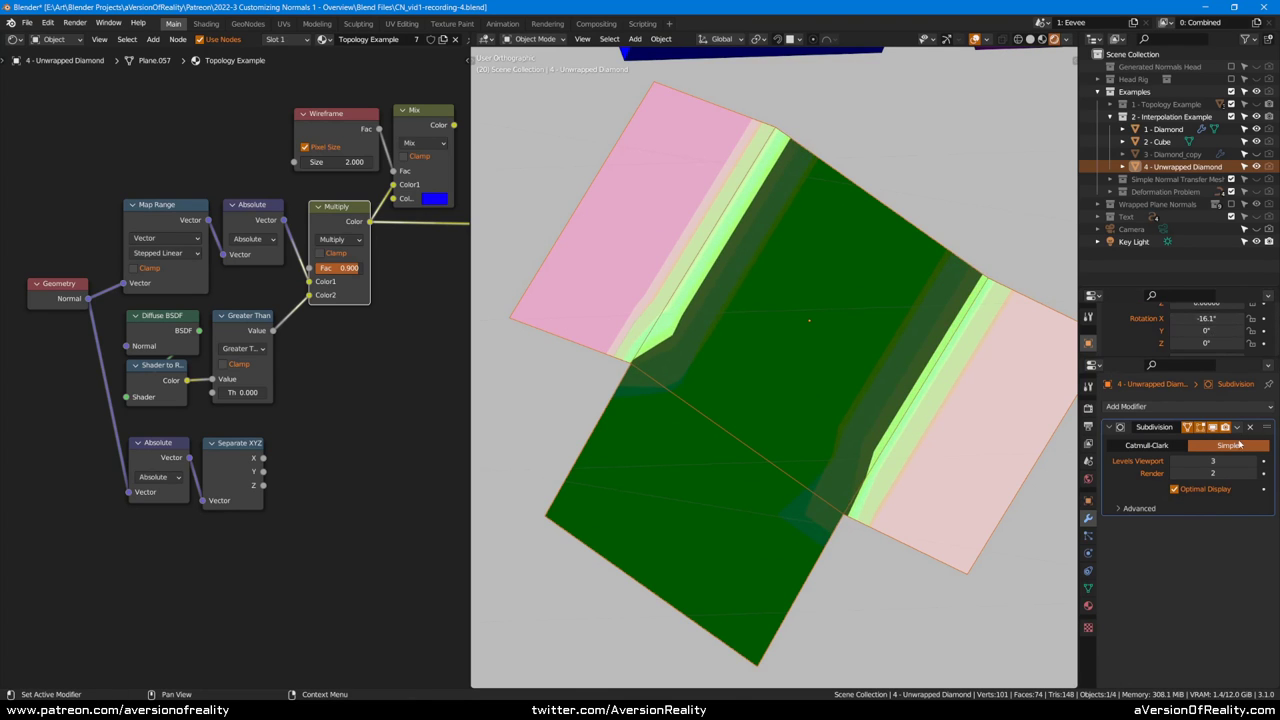
Step: Switch the unwrapped diamond's Subdivision to Catmull-Clark and turn off the modifier's viewport display
left_click(1166, 447)
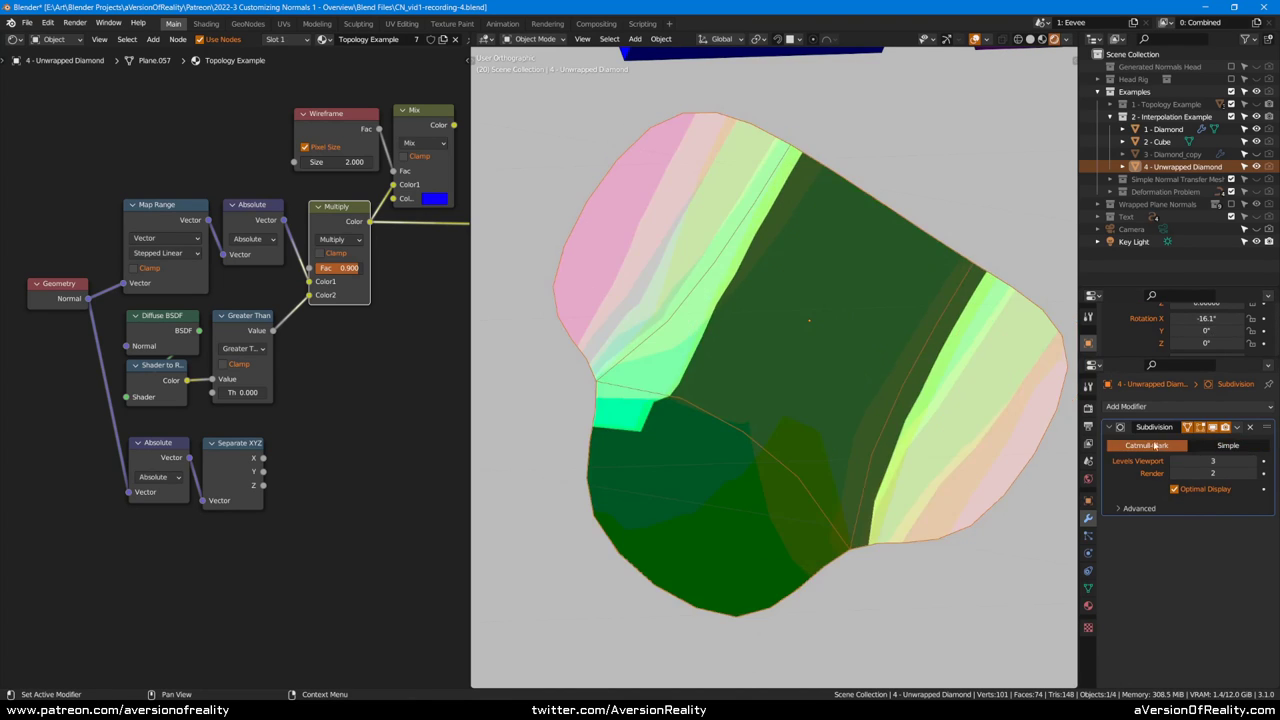
left_click(1211, 428)
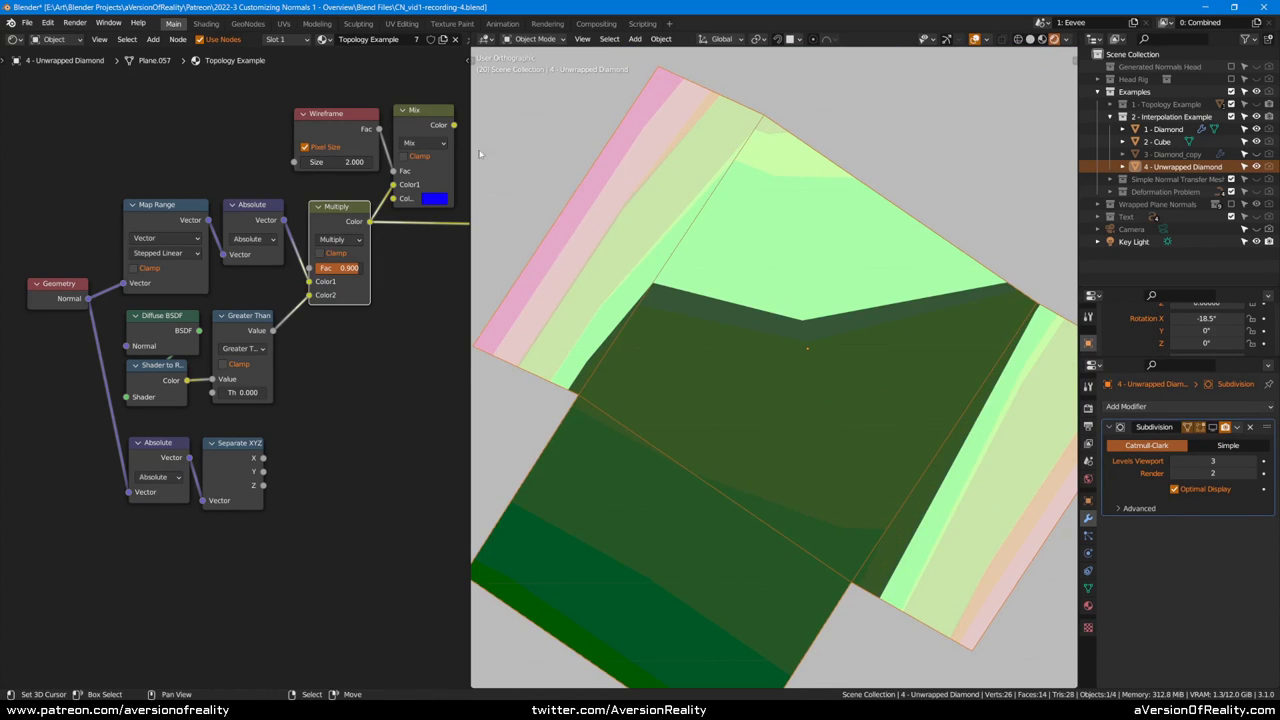
Step: Preview the Mix node's output to overlay the wireframe, and mute the Map Range node
left_click(420, 118, "ctrl+shift")
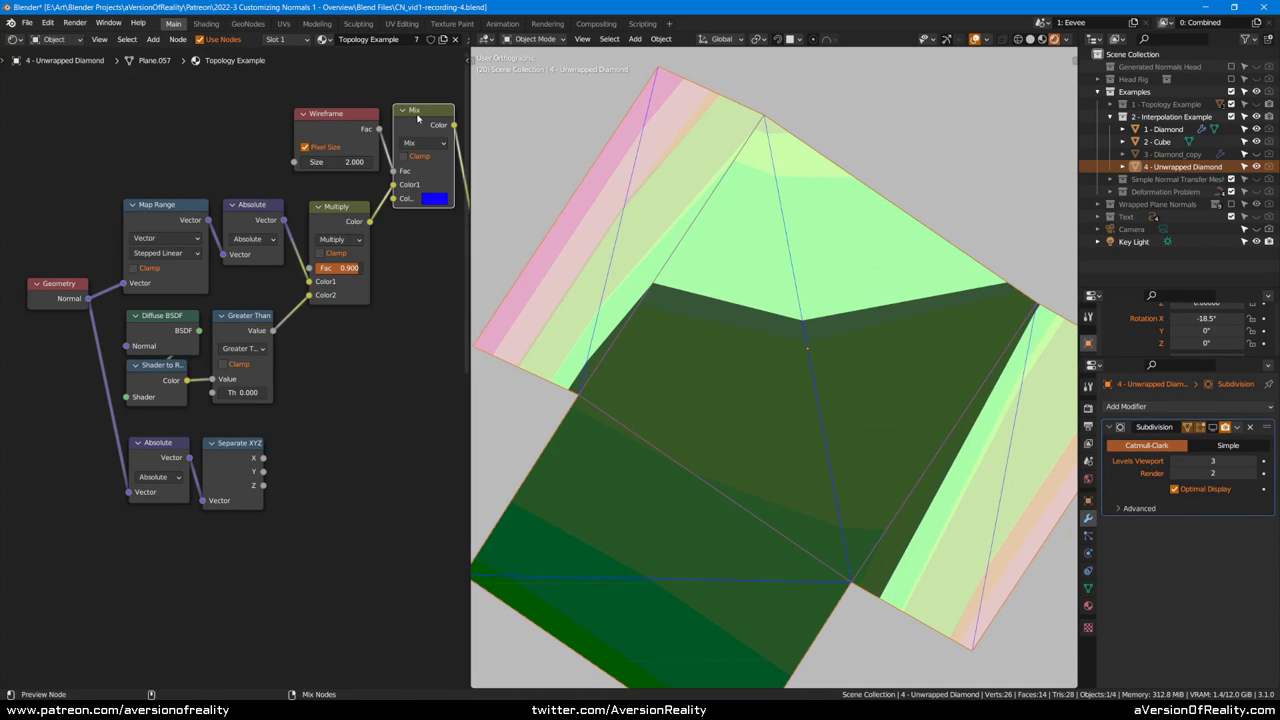
left_click(168, 208)
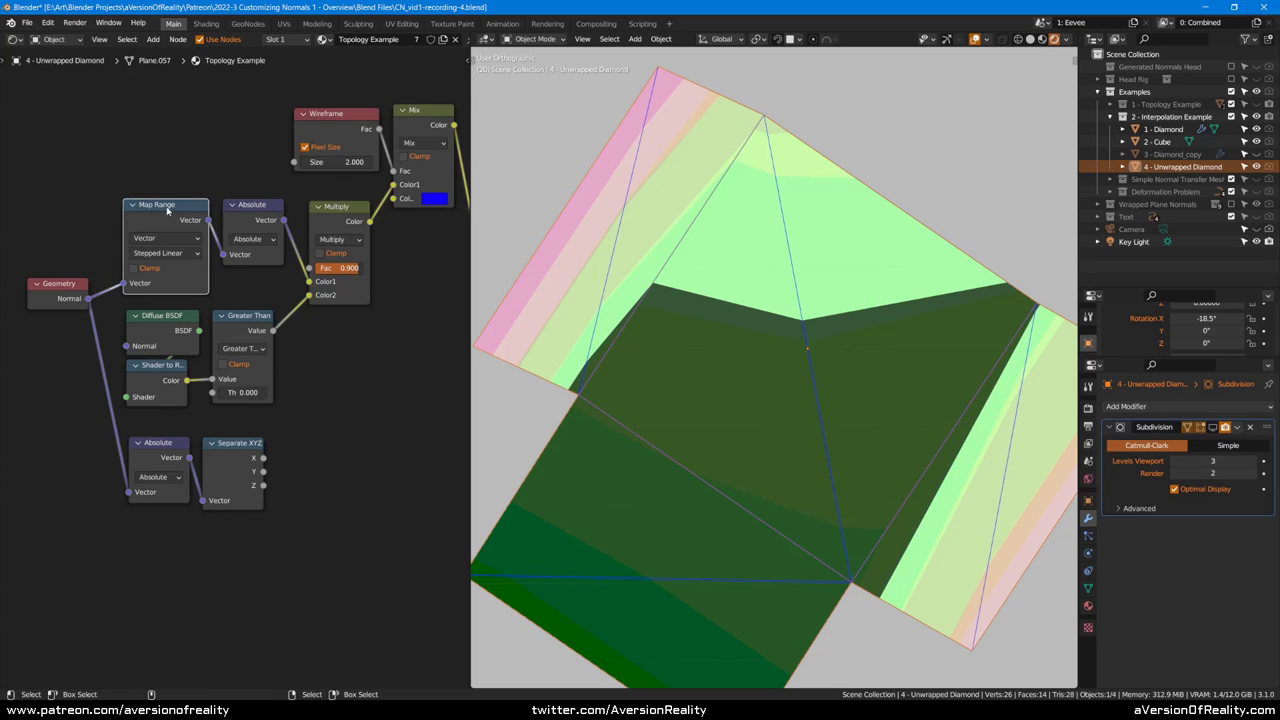
key("m")
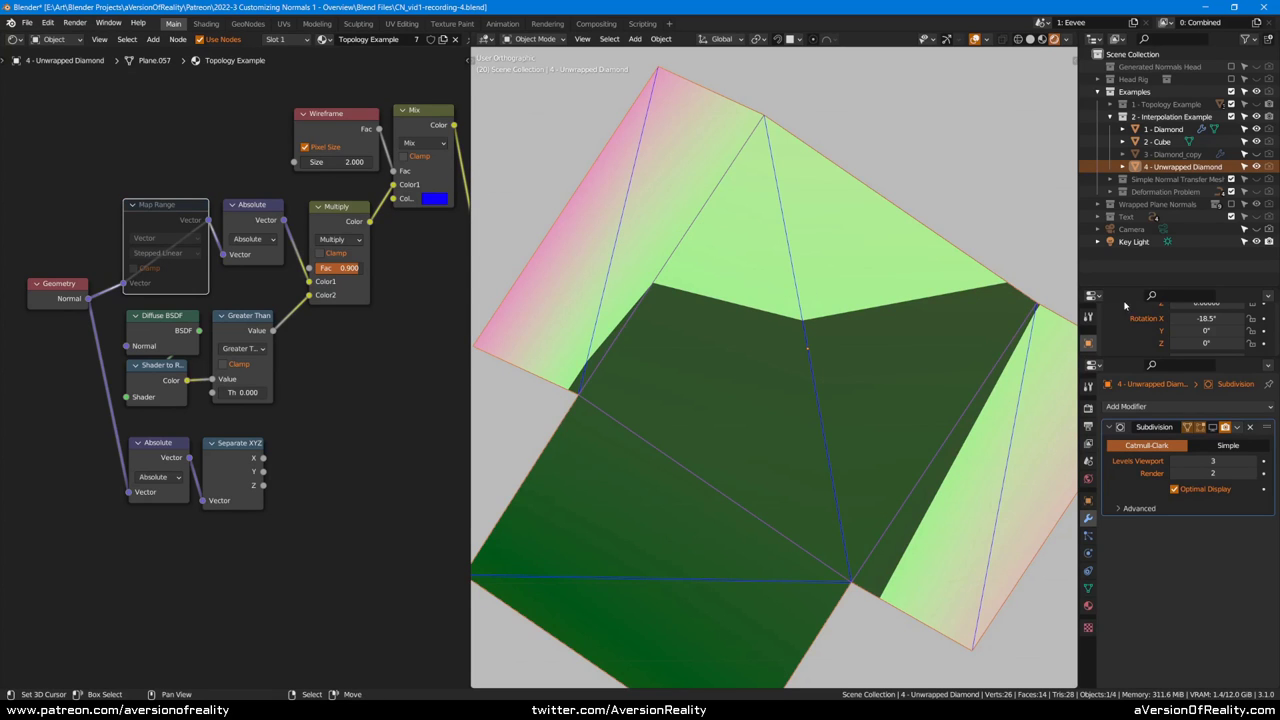
Step: Set the light's X rotation to about -18.2° and inspect the corner vertices of 4 - Unwrapped Diamond's central face in Edit Mode
mouse_move(1221, 316)
left_mouse_down()
mouse_move(1198, 316)
mouse_move(1221, 316)
mouse_move(1210, 316)
left_mouse_up()
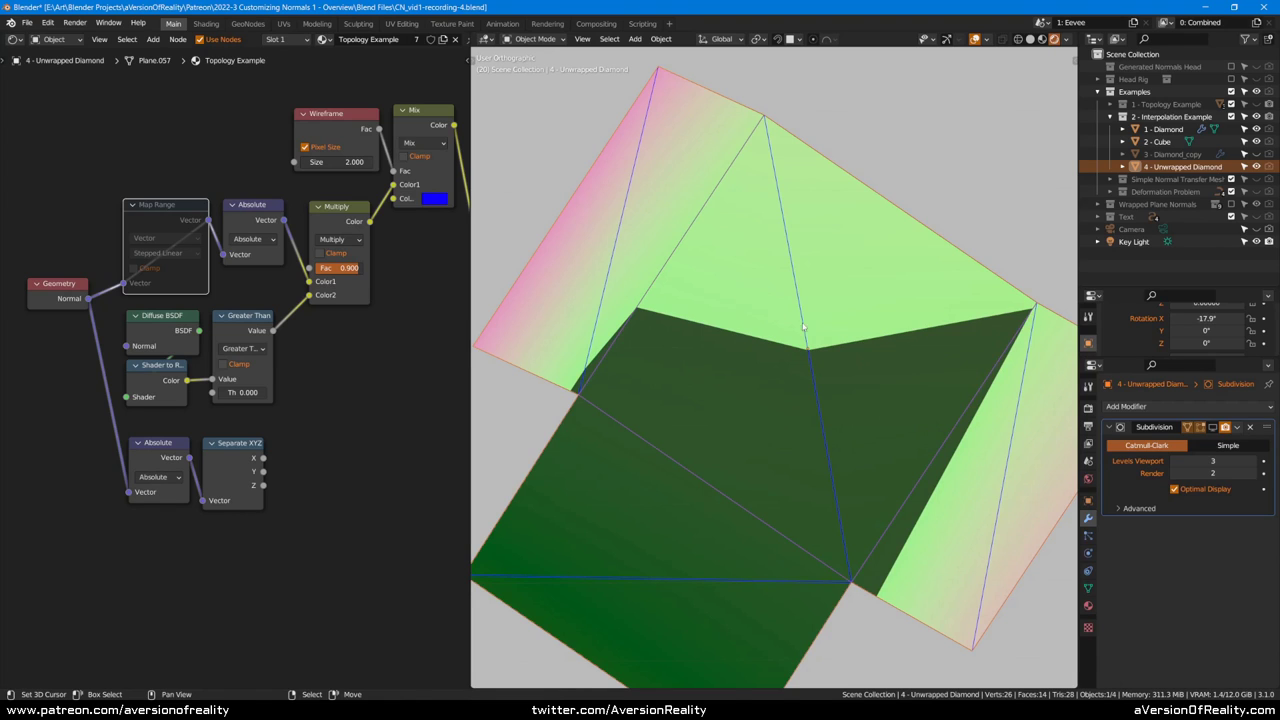
key("Tab")
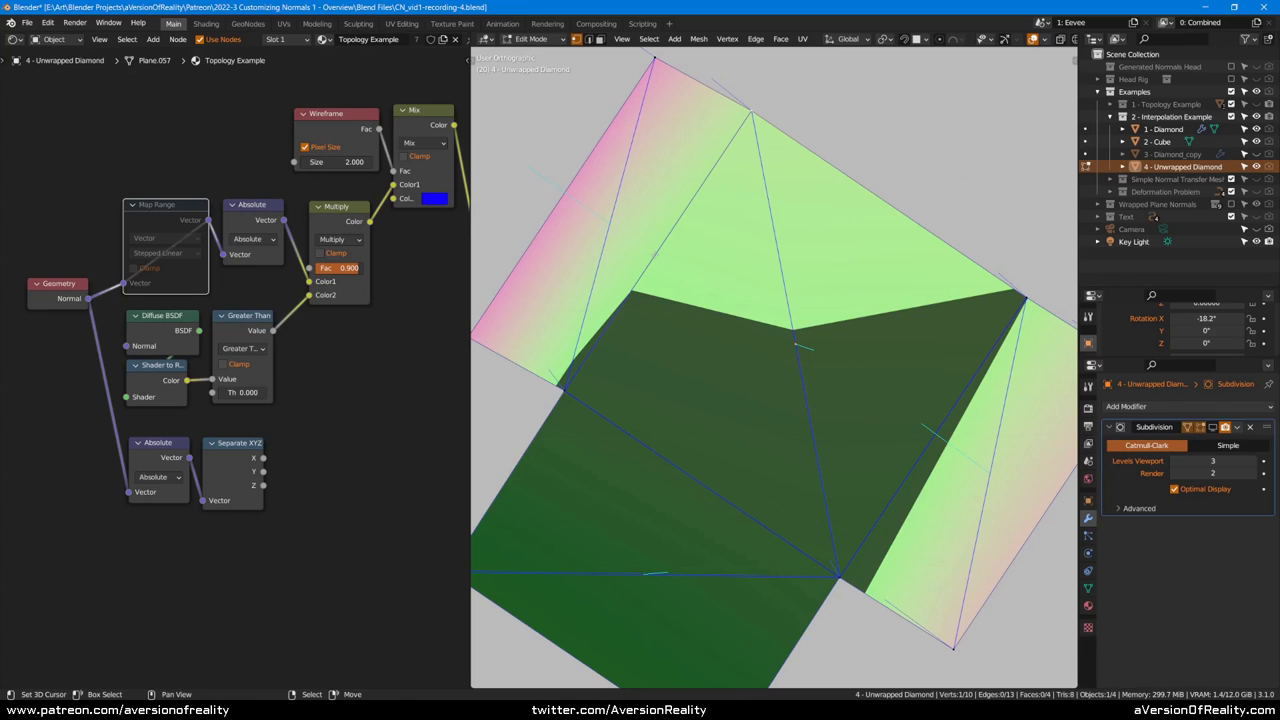
right_click(565, 390)
left_click(598, 432, "shift")
key("alt+a")
left_click(840, 576, "shift")
left_click(1023, 298)
key("Tab")
Step: Select 3 - Diamond_copy and compare the shading on its subdivided face with 1 - Diamond and the unwrapped diamond
scroll(725, 315, "down", 8)
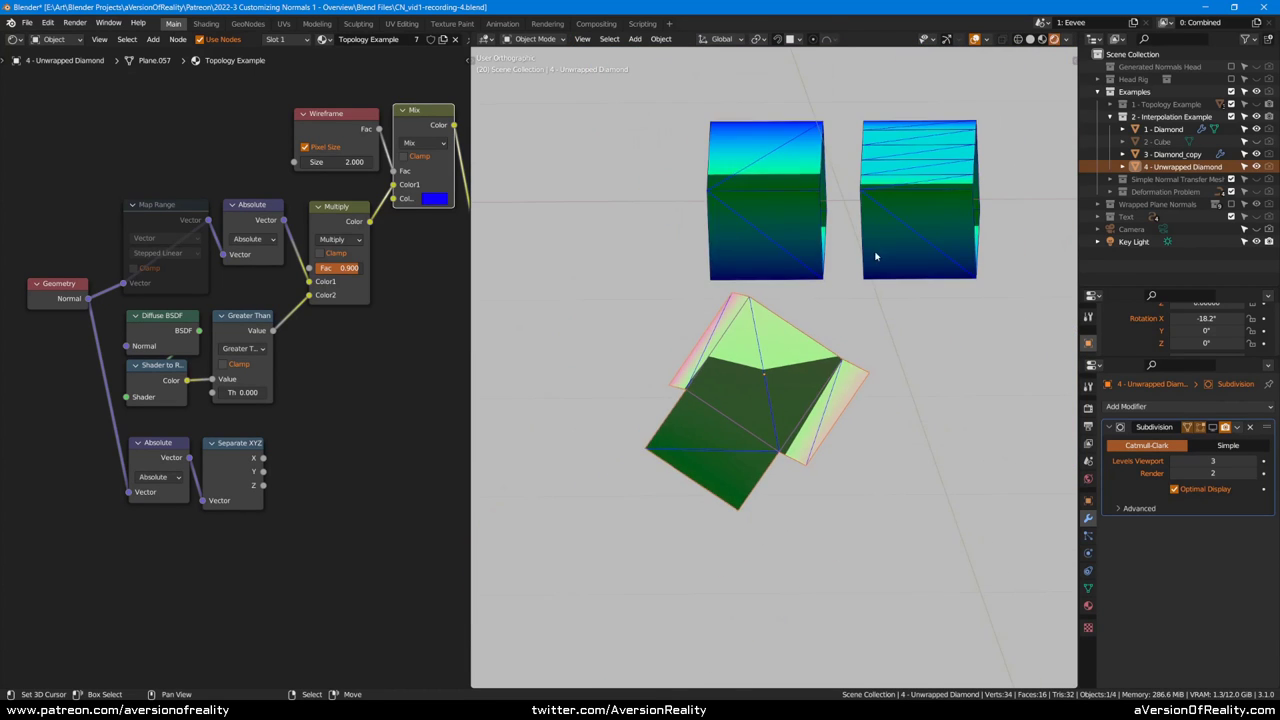
left_click(904, 240)
scroll(905, 200, "up", 3)
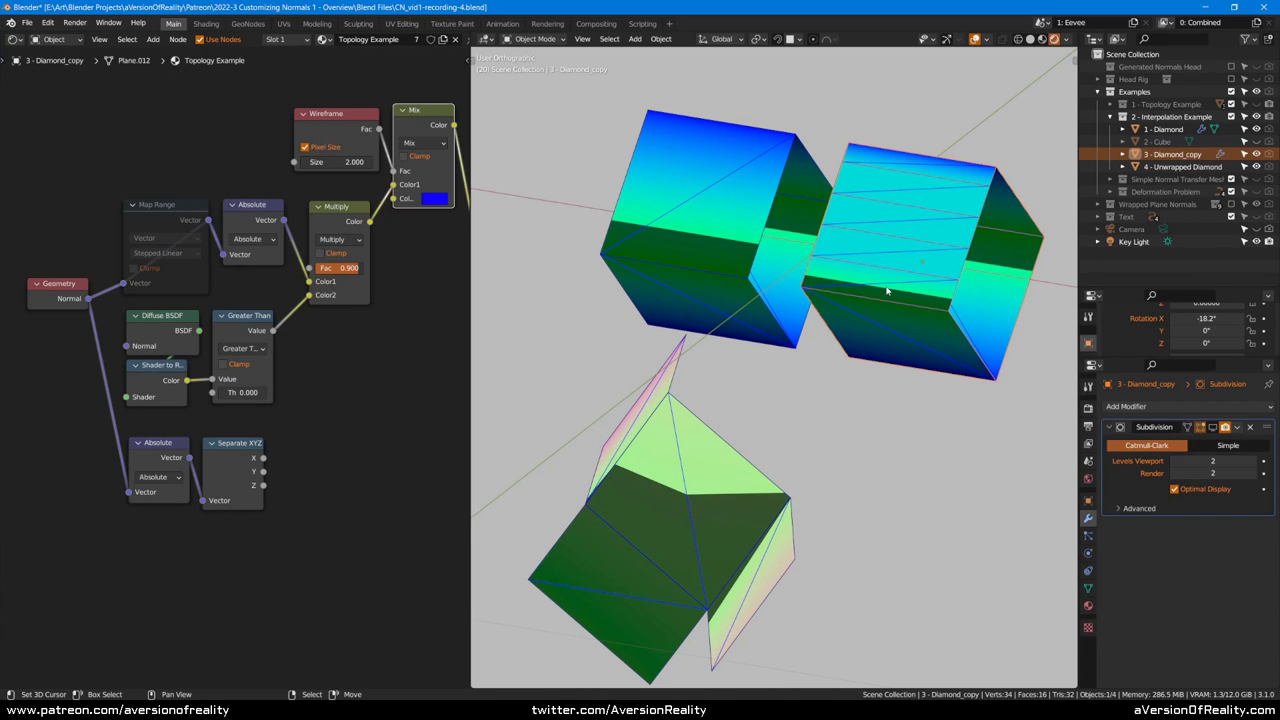
middle_click_drag(897, 307, 890, 303)
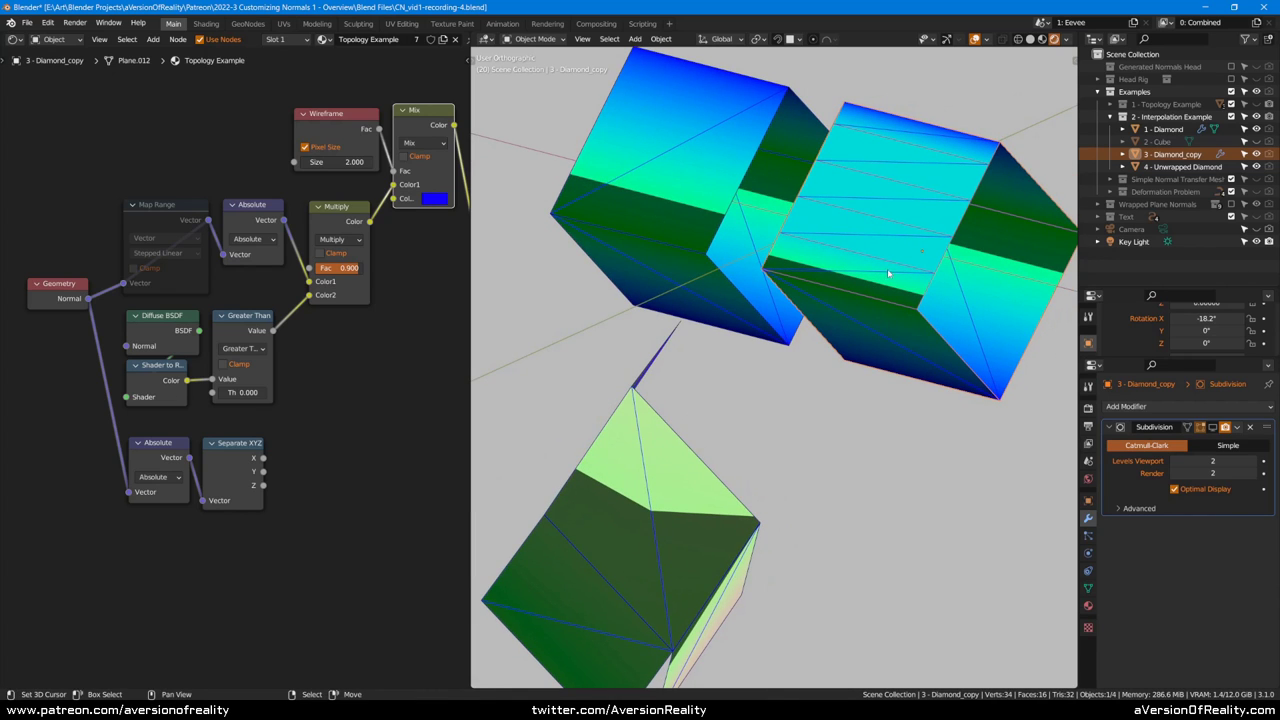
middle_click_drag(848, 368, 823, 398, "shift")
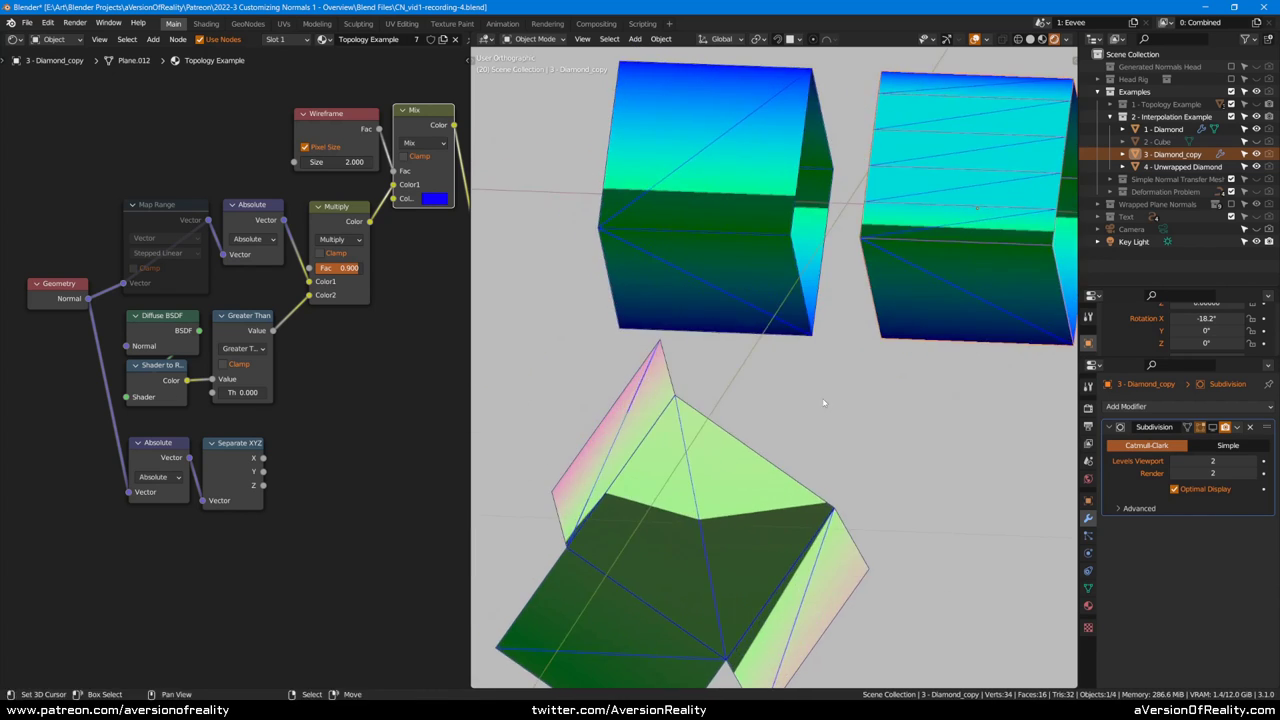
middle_click_drag(783, 535, 742, 290)
Step: Select 4 - Unwrapped Diamond and examine the shadow edge along its central face's triangle diagonal
right_click(823, 362)
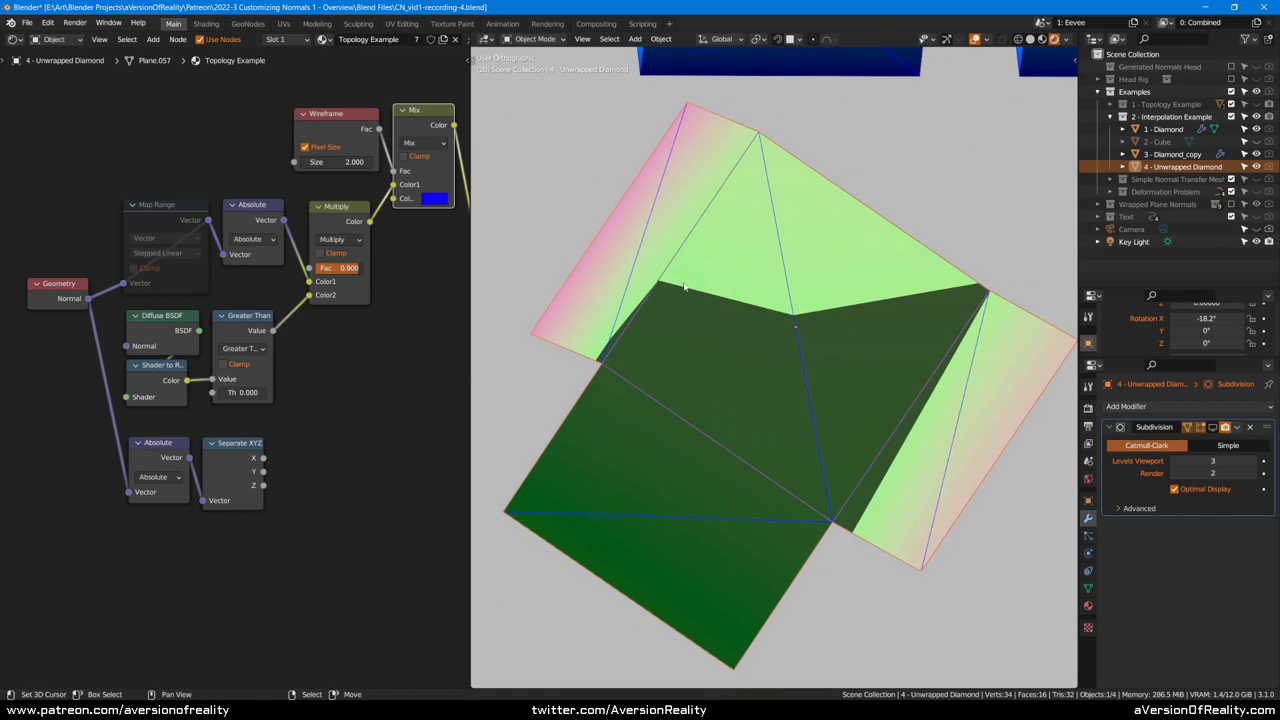
mouse_move(940, 327)
middle_mouse_down("shift")
mouse_move(934, 341)
mouse_move(918, 327)
middle_mouse_up("shift")
scroll(932, 341, "up", 1)
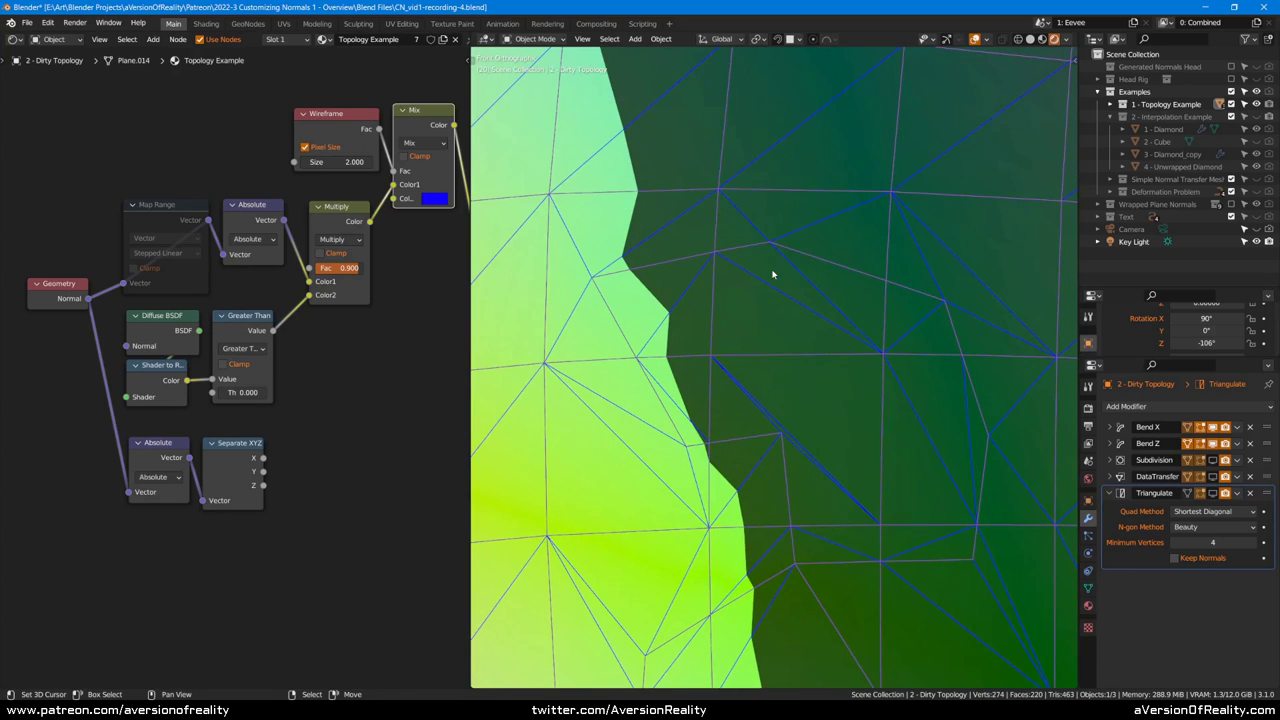
Step: Sweep the light's Z rotation through -104° to about -99.3° and examine the shadow edge across 2 - Dirty Topology's triangles
scroll(793, 298, "down", 5)
scroll(793, 298, "up", 6)
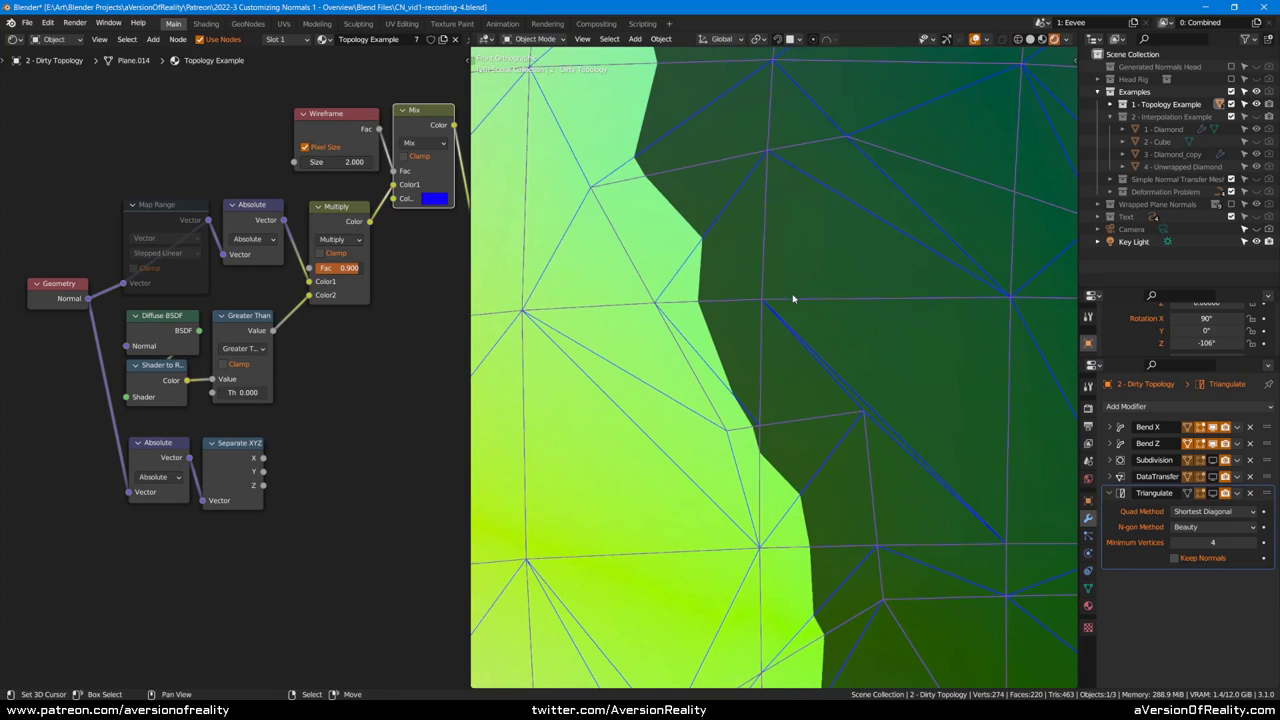
scroll(706, 216, "up", 1)
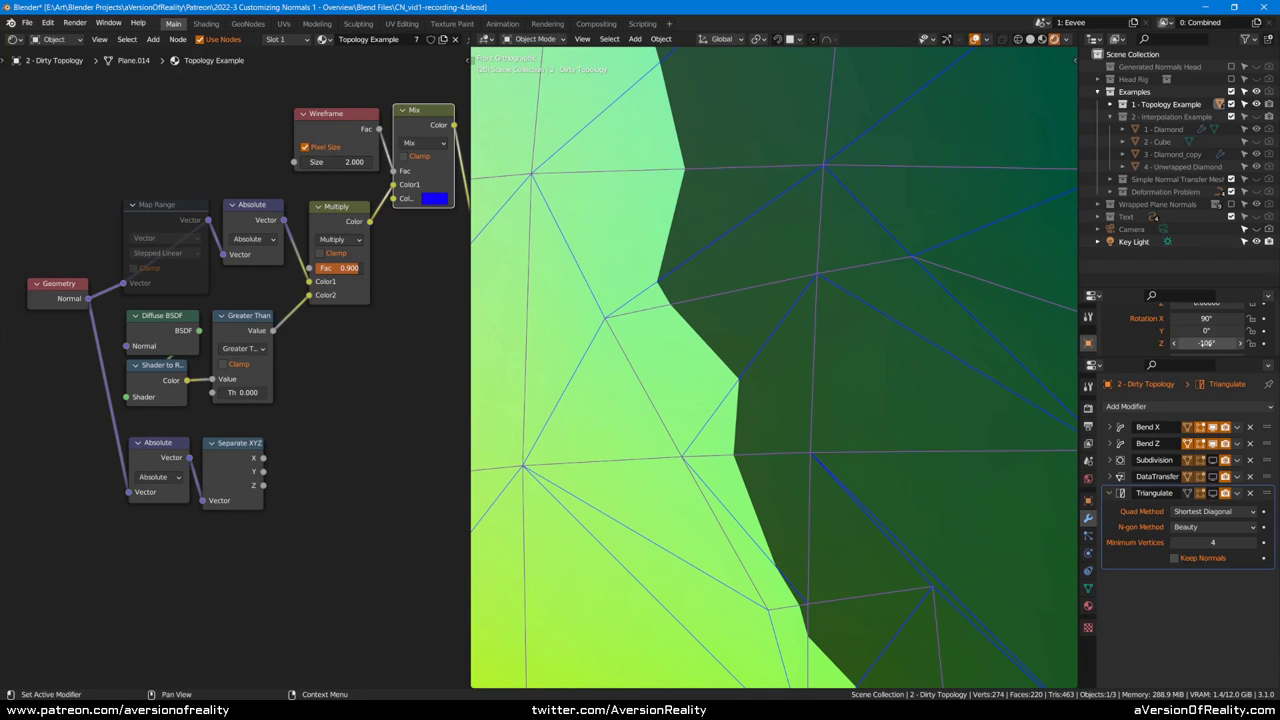
left_click_drag(1206, 343, 1218, 343)
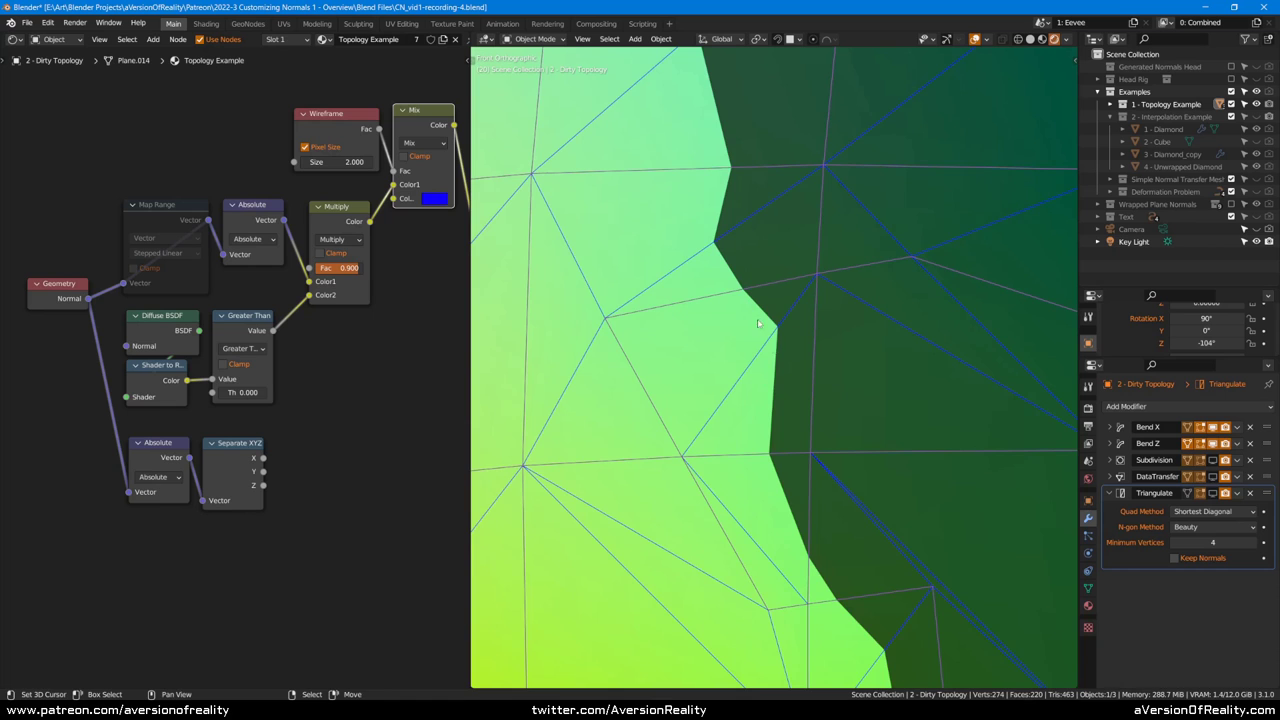
middle_click_drag(774, 474, 691, 294, "shift")
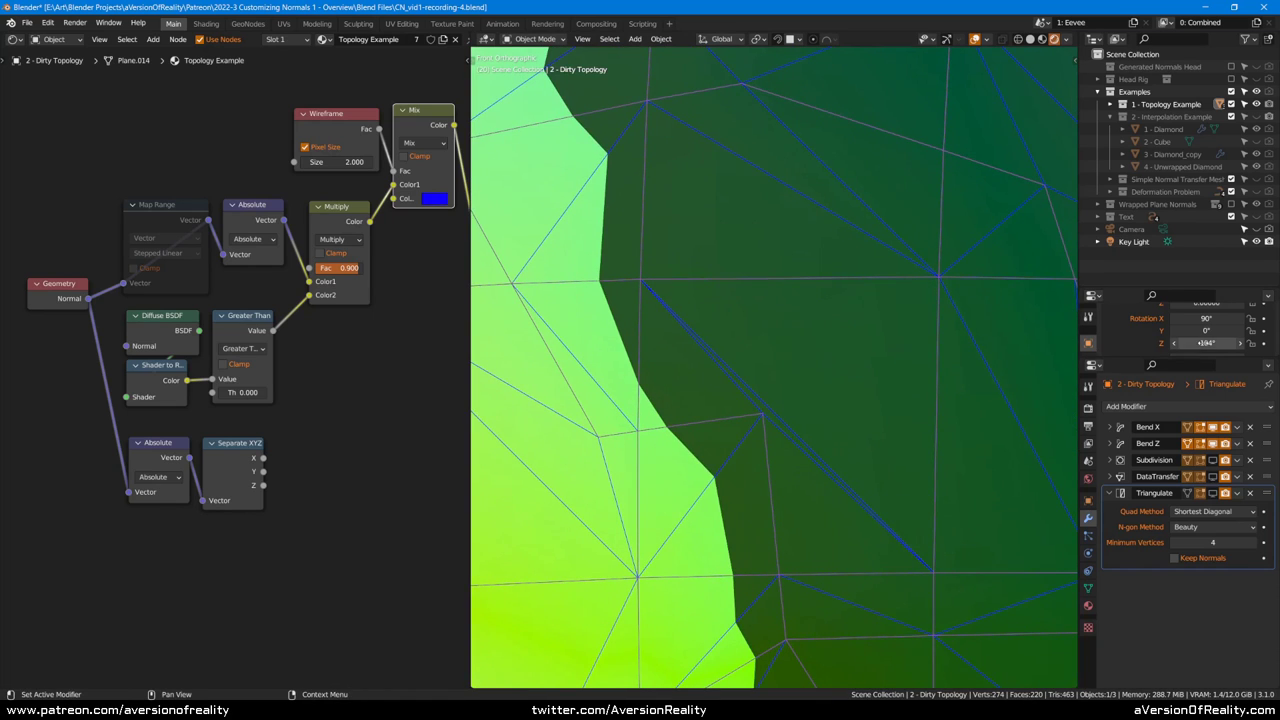
left_click_drag(1207, 343, 1226, 343)
middle_click_drag(873, 297, 845, 218, "shift")
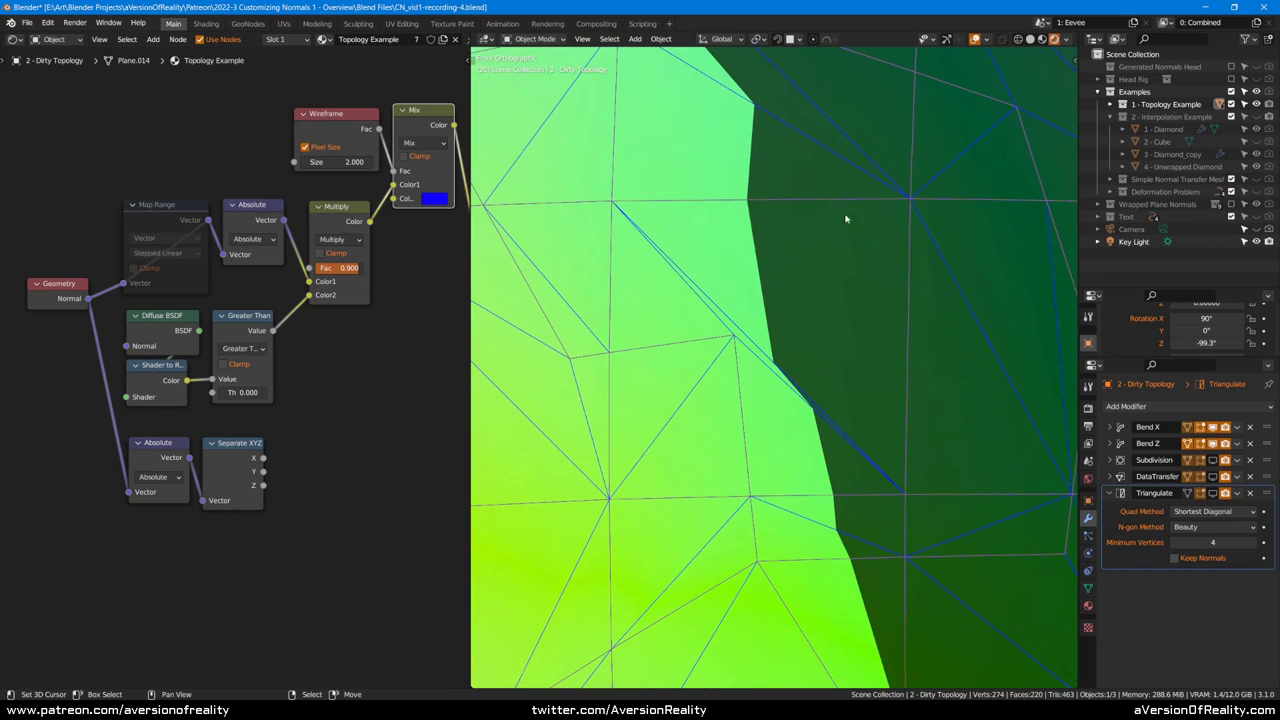
Step: Set the light's Z rotation to about -105° and examine the shadow edge around the long thin triangle on 2 - Dirty Topology
mouse_move(897, 539)
middle_mouse_down("shift")
mouse_move(811, 231)
mouse_move(843, 214)
middle_mouse_up("shift")
middle_click_drag(889, 467, 922, 317, "shift")
left_click_drag(1209, 352, 1186, 352)
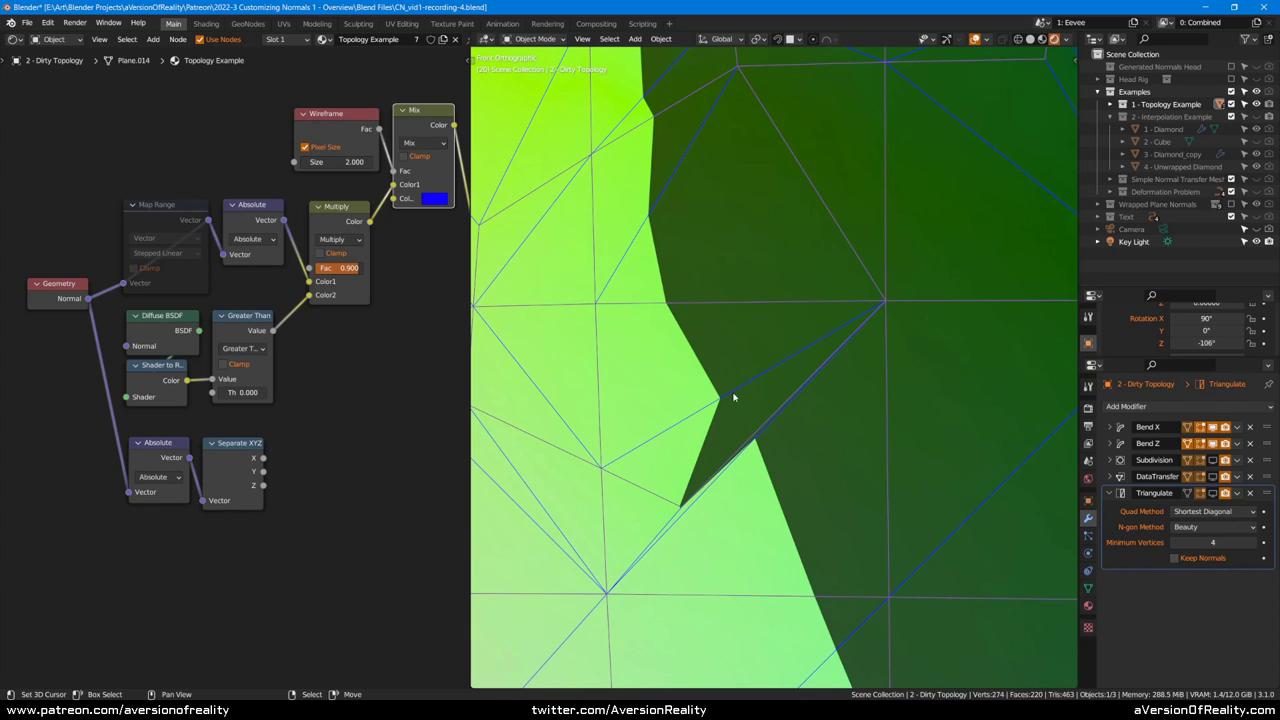
middle_click_drag(801, 440, 794, 397, "shift")
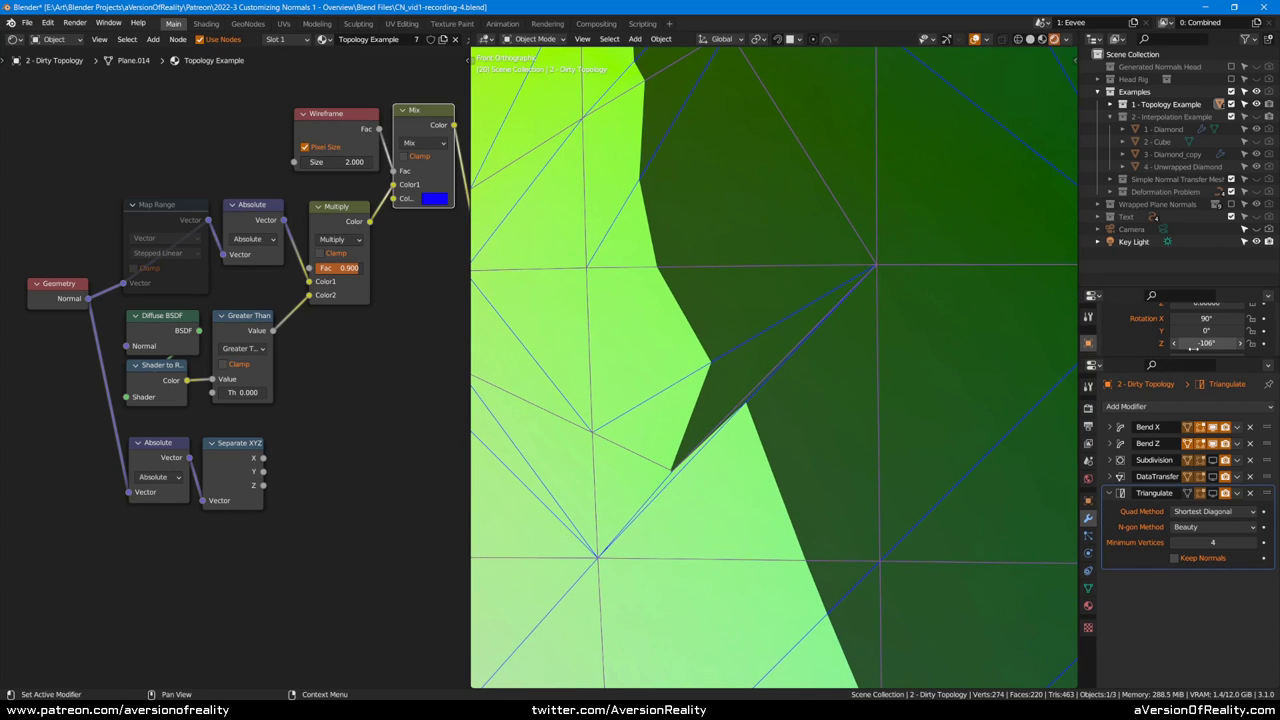
left_click_drag(1207, 343, 1196, 343)
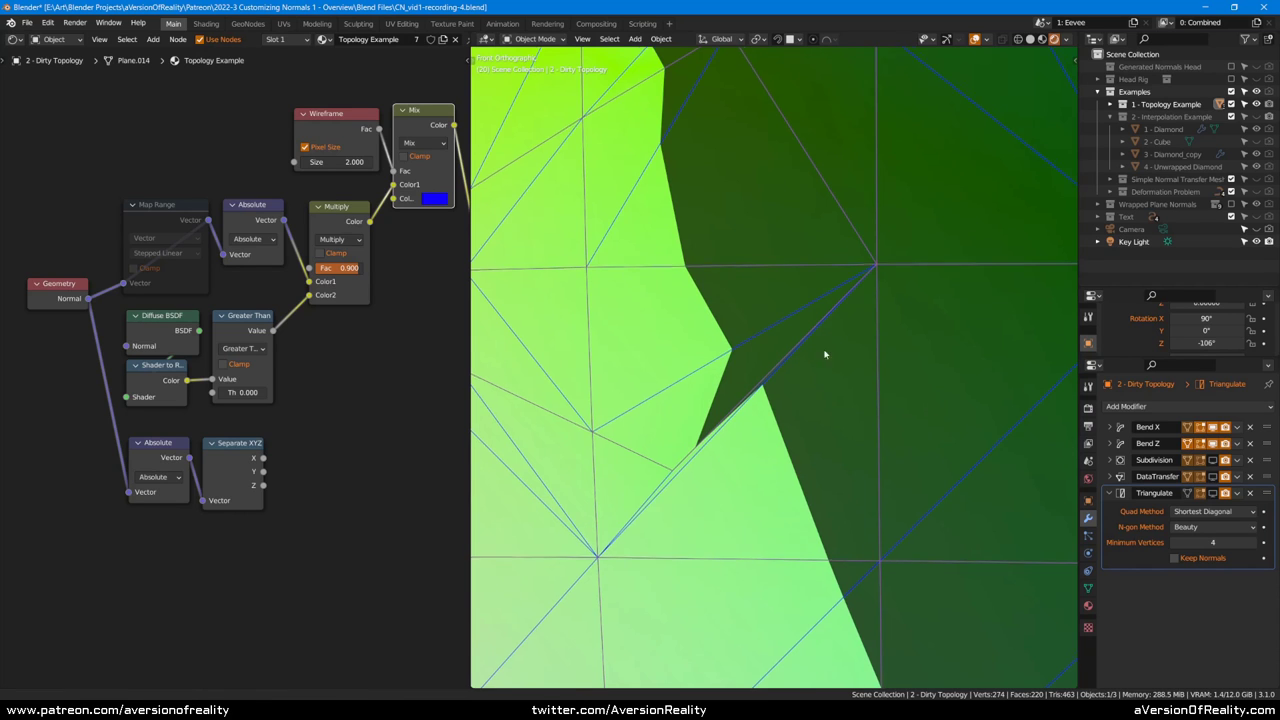
middle_click_drag(786, 422, 814, 342, "shift")
scroll(813, 342, "up", 1)
left_click_drag(1207, 343, 1214, 343)
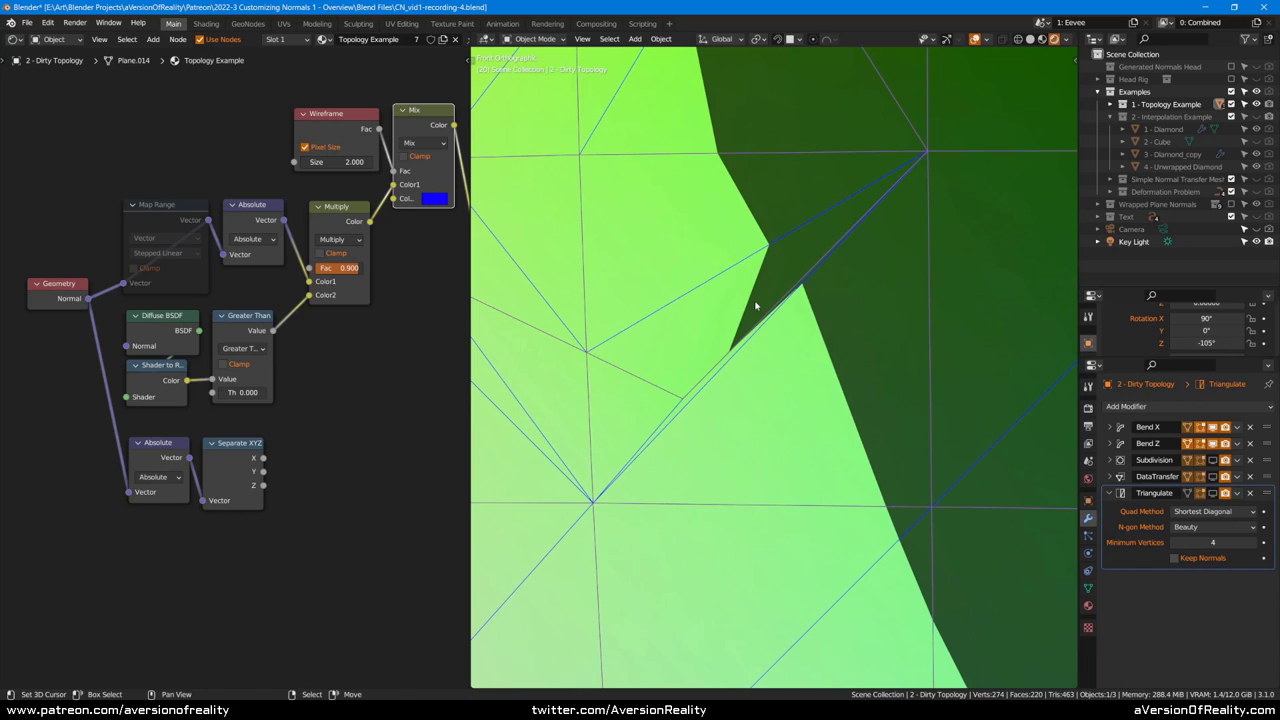
scroll(700, 365, "up", 1)
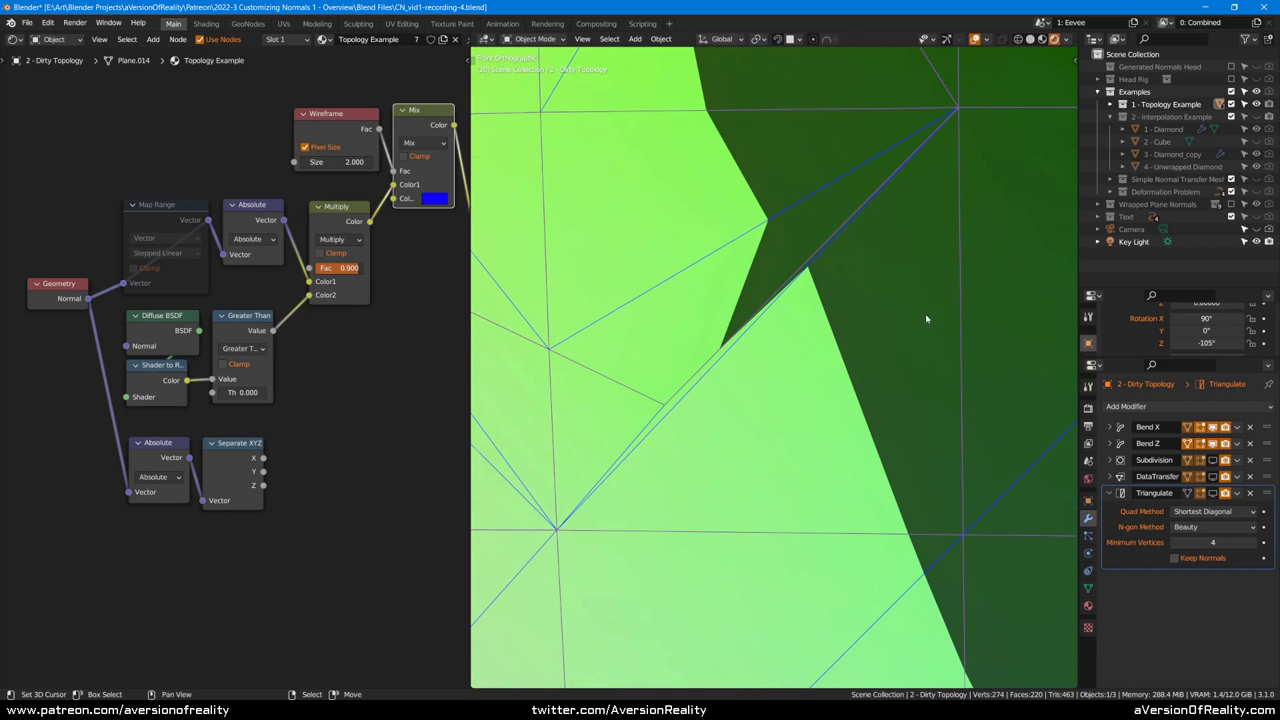
Step: Toggle the viewport display of 2 - Dirty Topology's Triangulate modifier, using the Beauty quad method, and compare the resulting shadow edges
scroll(923, 318, "down", 4)
scroll(917, 302, "up", 4)
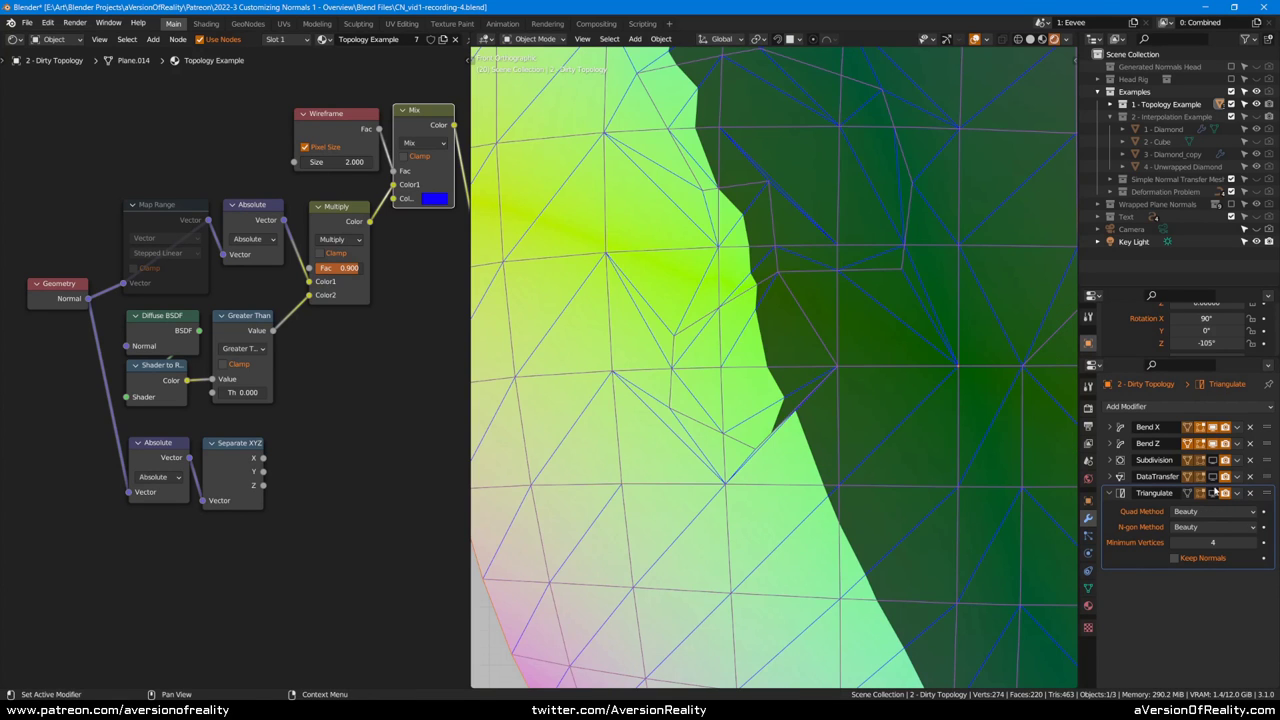
left_click(1213, 493)
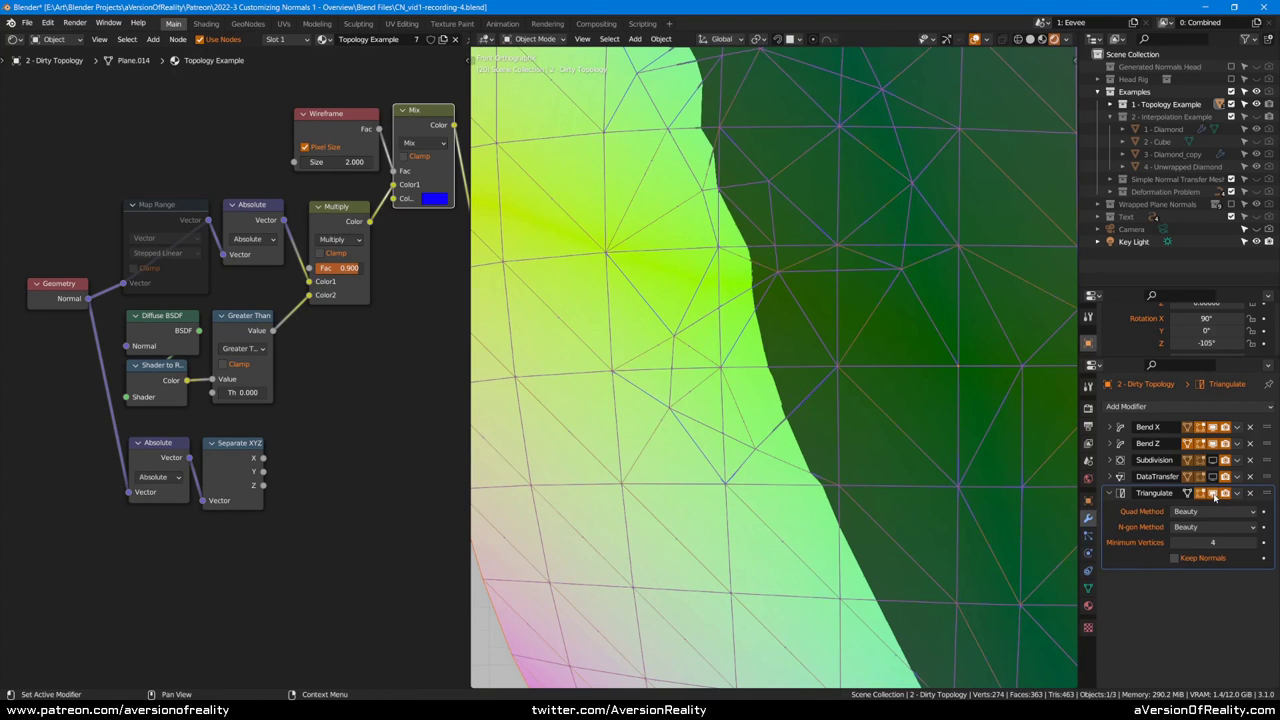
scroll(850, 460, "up", 2)
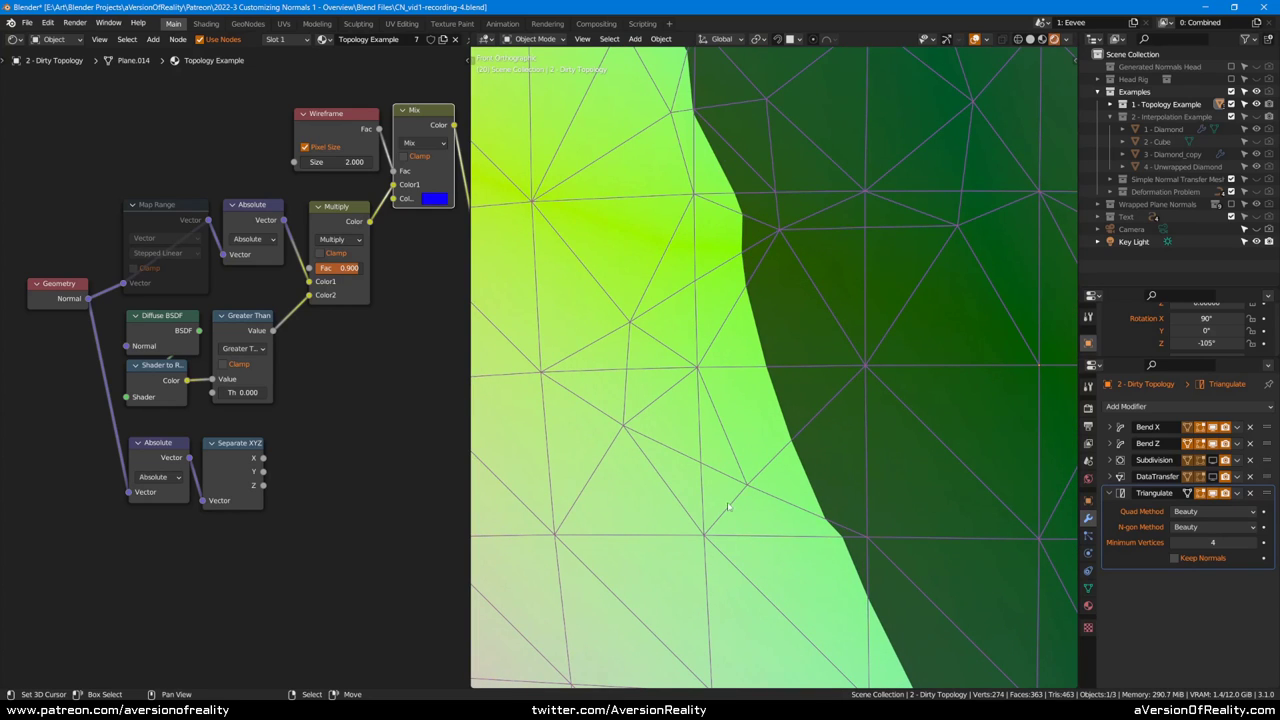
left_click(1213, 494)
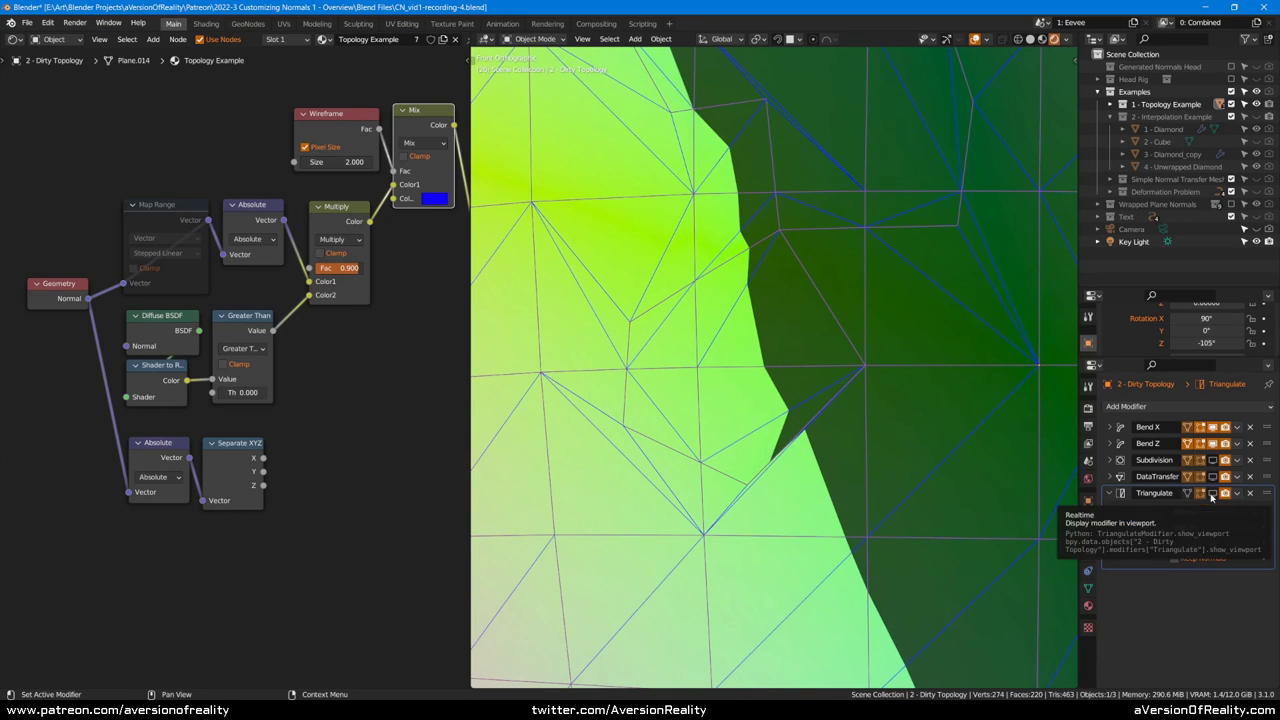
left_click(1213, 494)
scroll(743, 256, "down", 2)
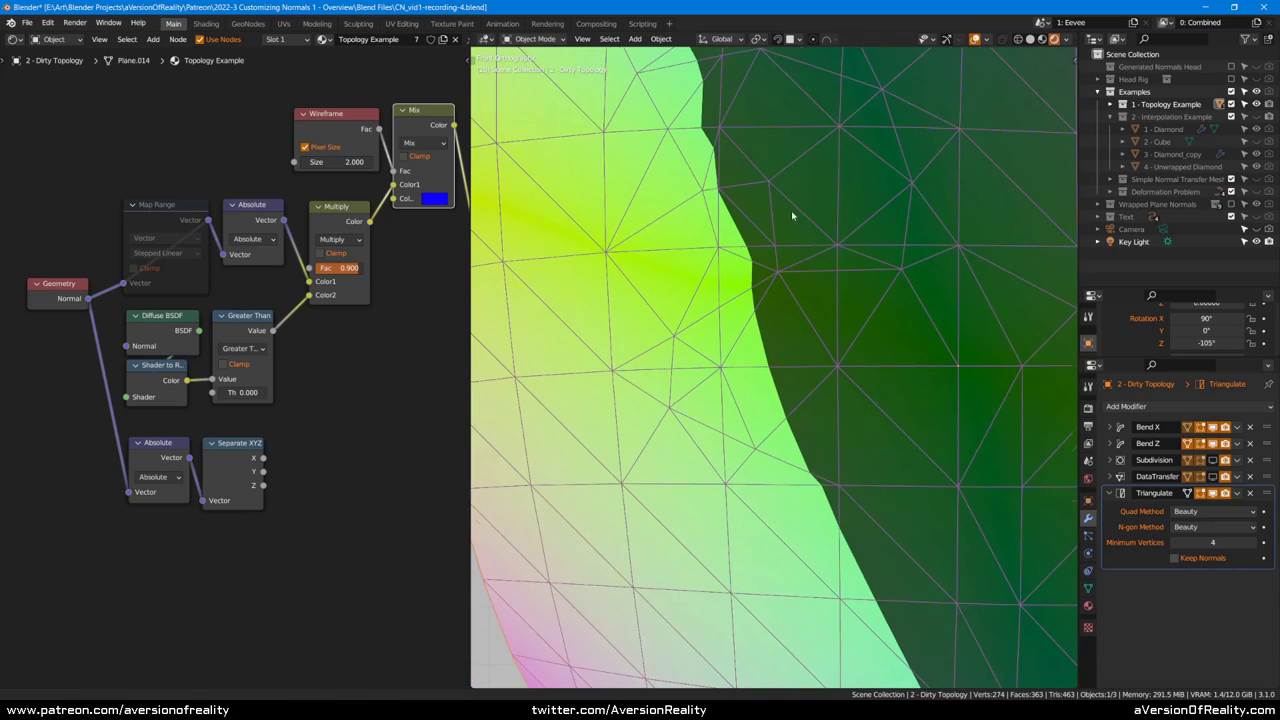
scroll(791, 217, "up", 1)
Step: Set the light's Z rotation to about -102° with Triangulate off in the viewport, and save the file
middle_click_drag(711, 84, 782, 337, "shift")
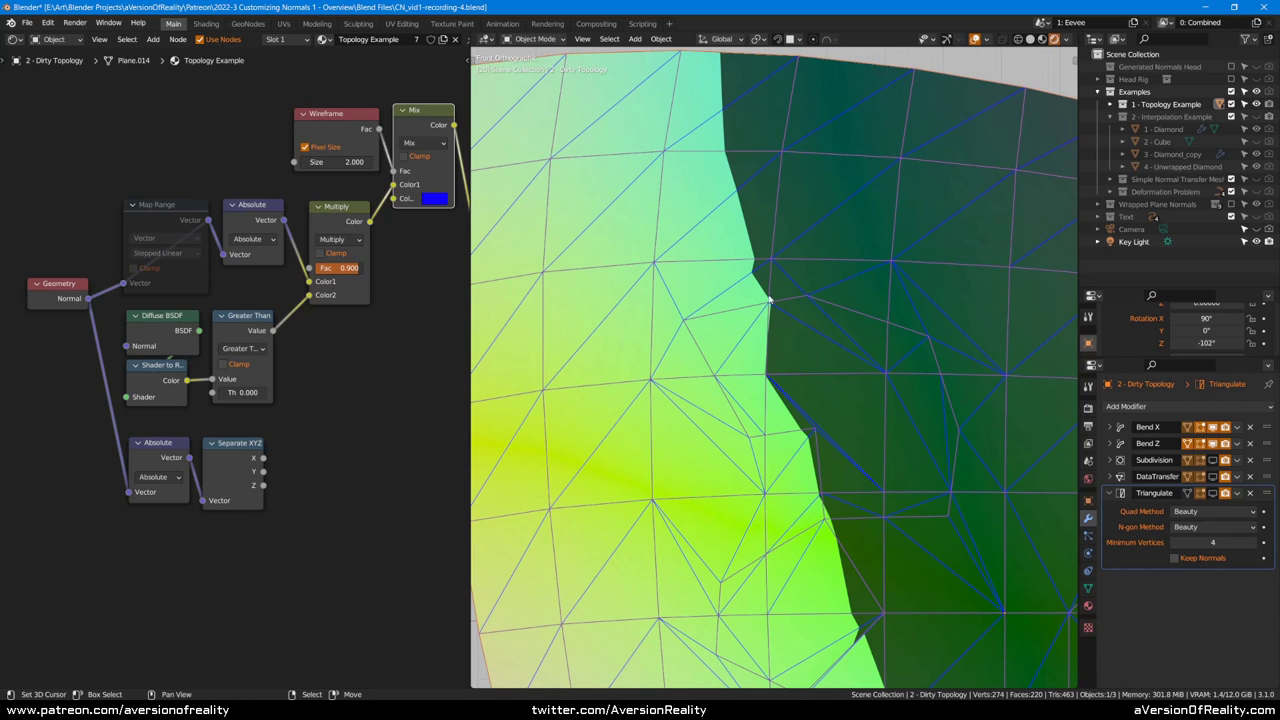
scroll(767, 357, "down", 2)
key("ctrl+s")
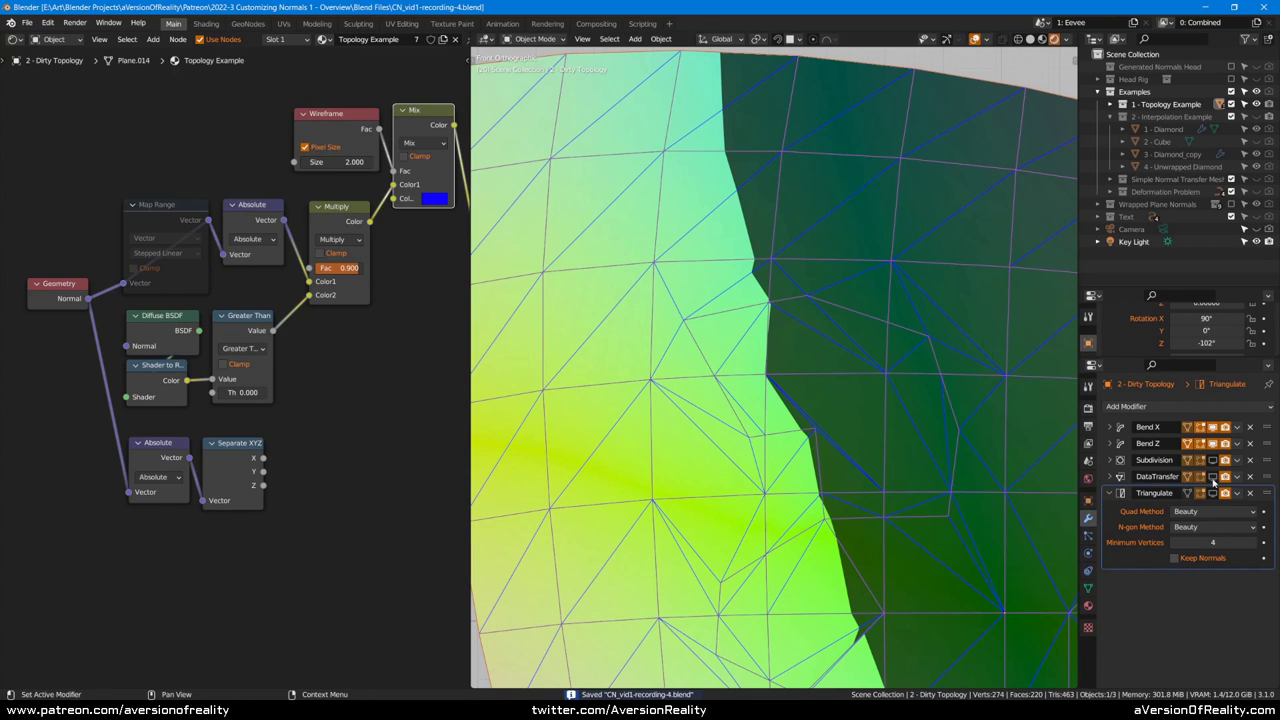
Step: Enable 2 - Dirty Topology's DataTransfer modifier in the viewport and compare its shadow edge with that of 1 - Clean Plane
scroll(726, 262, "down", 4)
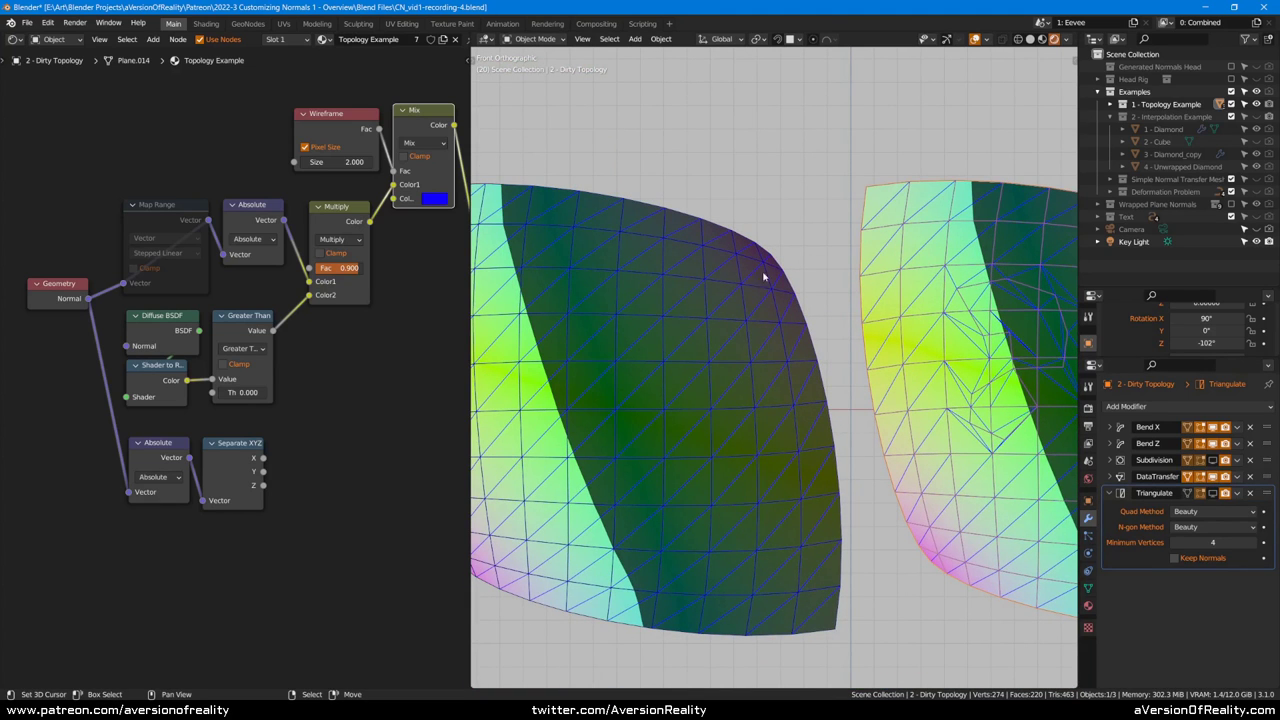
middle_click_drag(763, 276, 825, 287)
right_click(630, 290)
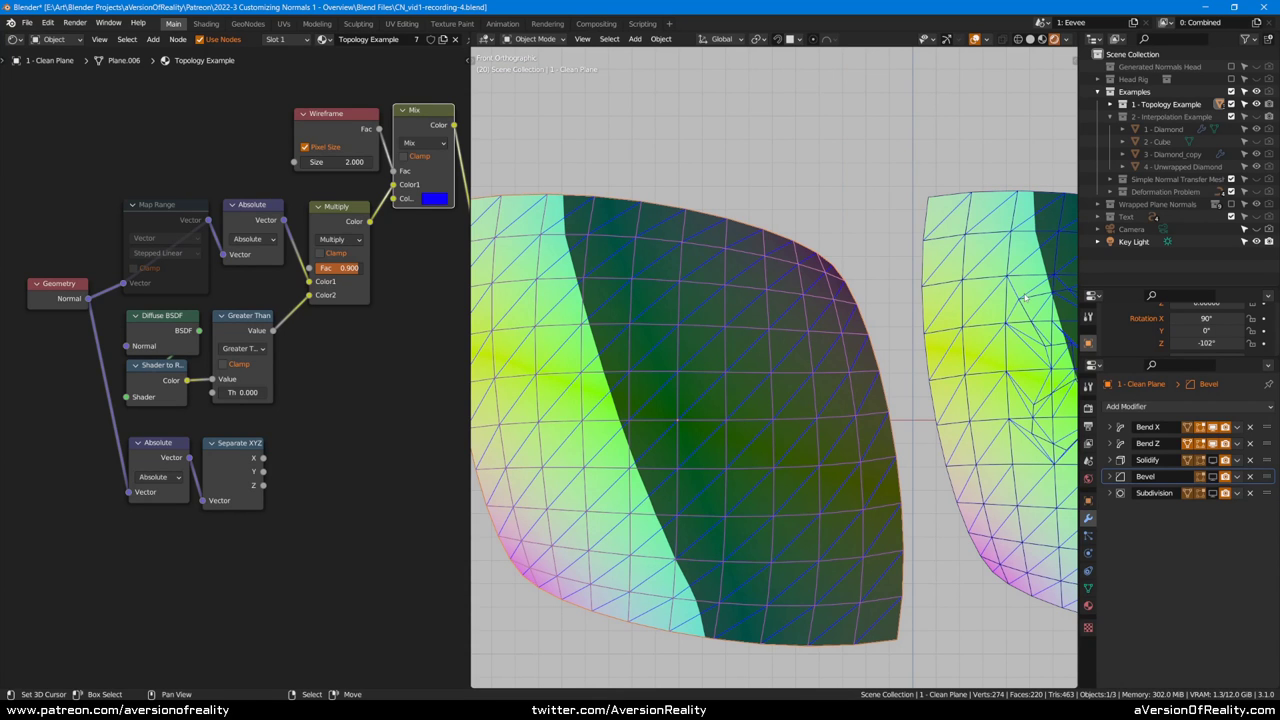
middle_click_drag(1029, 294, 755, 348, "shift")
scroll(760, 345, "up", 3)
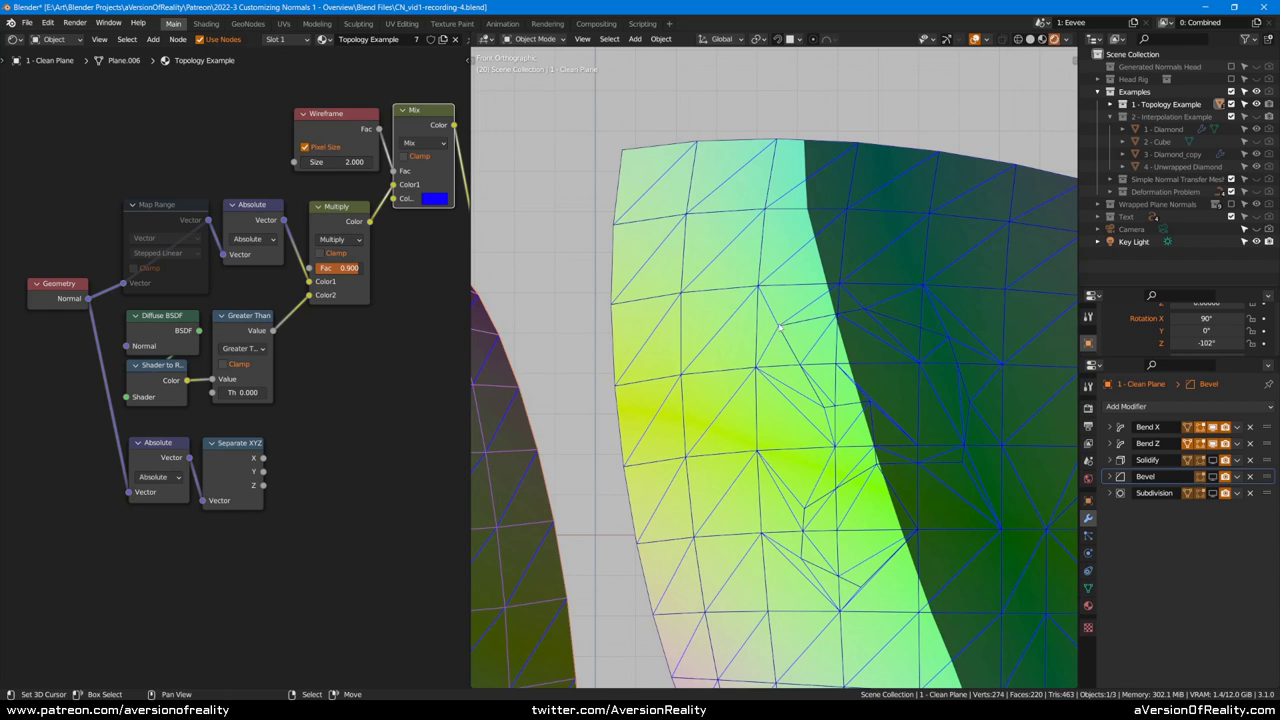
scroll(840, 340, "down", 4)
middle_click_drag(850, 352, 989, 343, "shift")
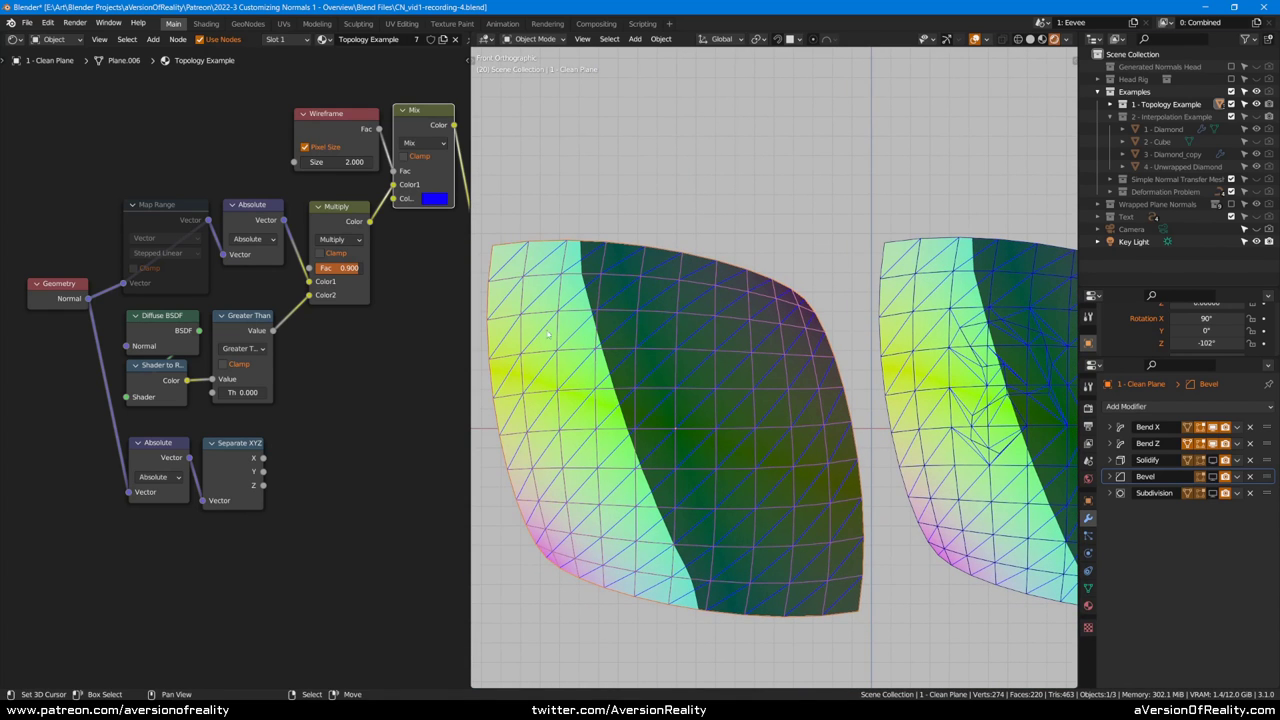
left_click(905, 350)
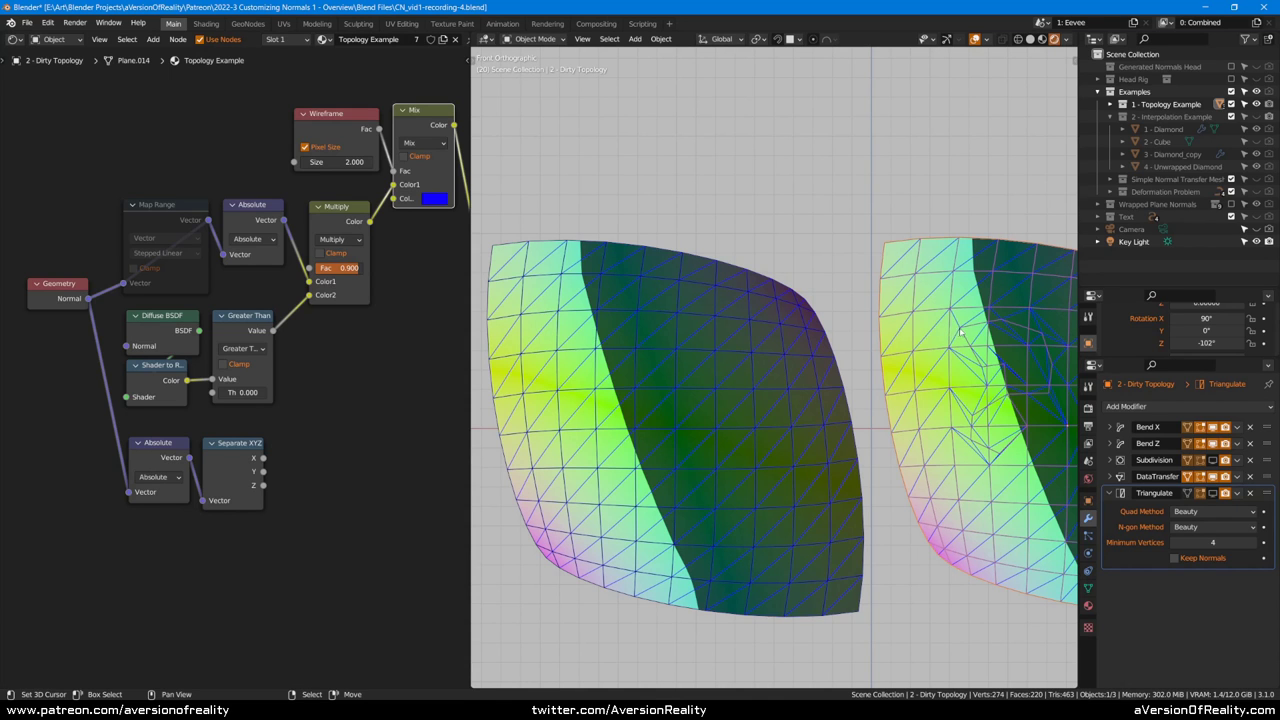
Step: Set the light's Z rotation to about -105° and compare the shadow edge on 2 - Dirty Topology with that of 1 - Clean Plane
scroll(958, 333, "up", 10)
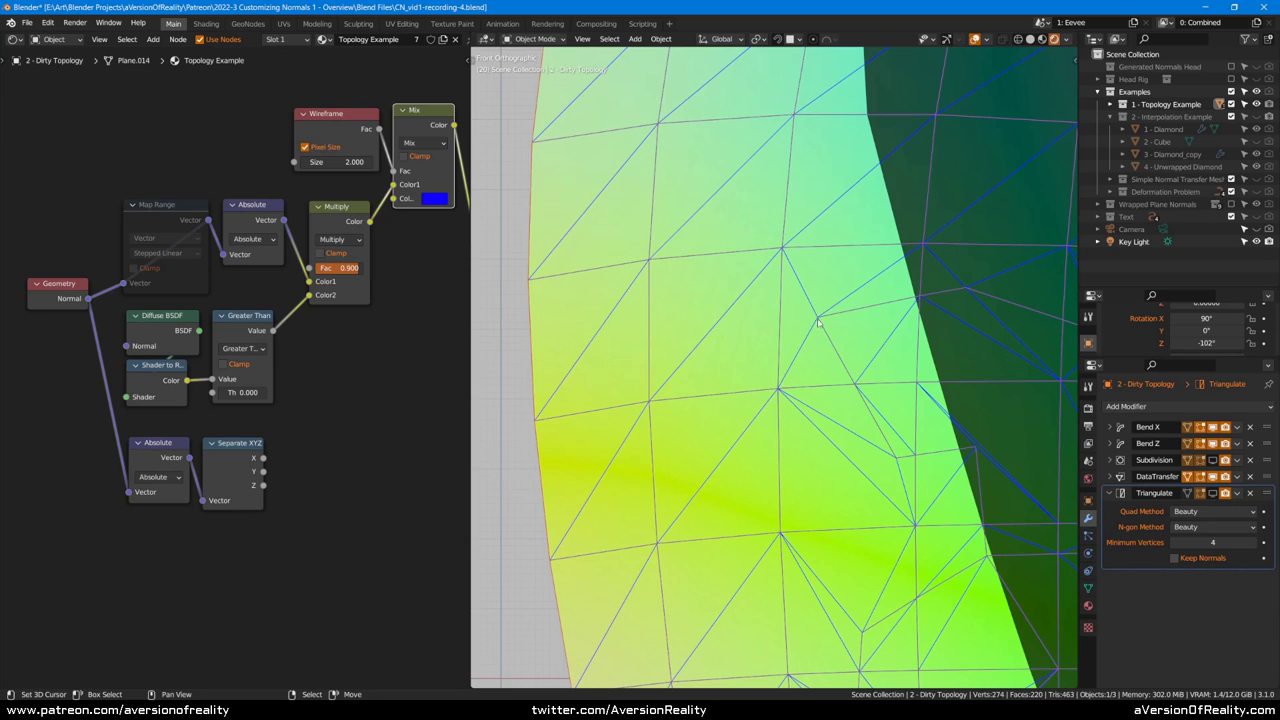
middle_click_drag(865, 275, 745, 351, "shift")
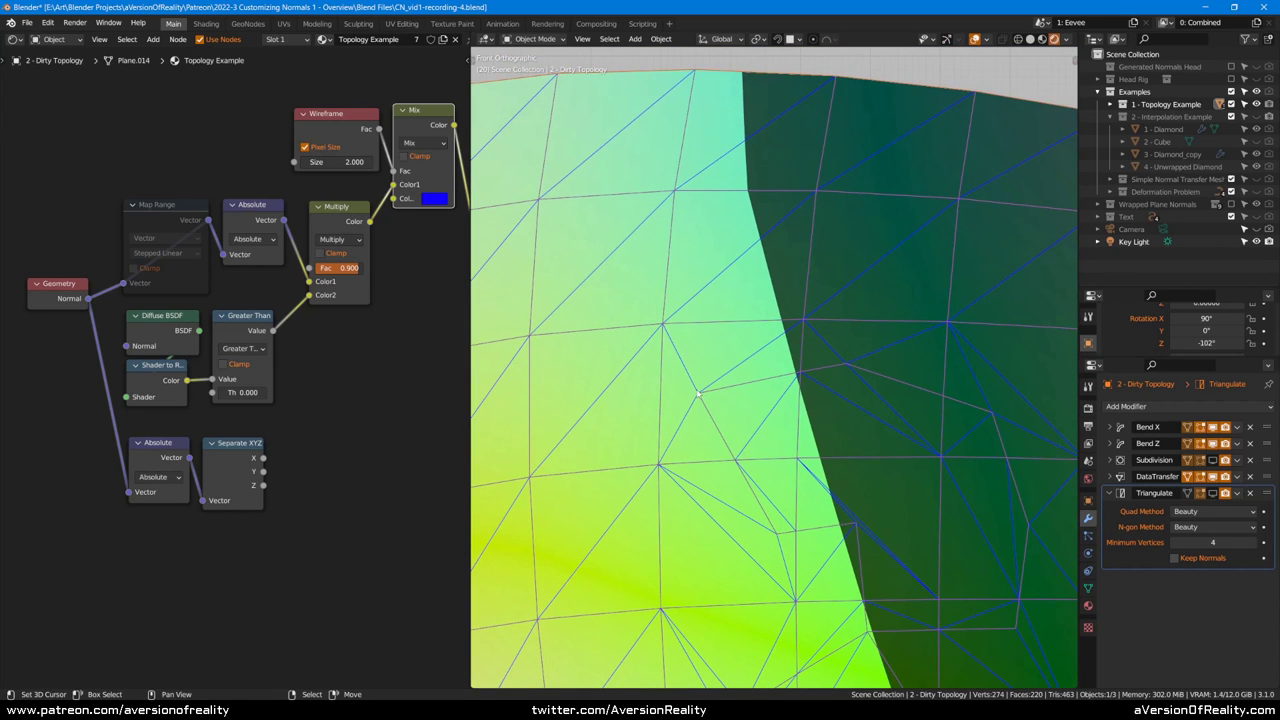
scroll(698, 395, "down", 2)
scroll(717, 392, "up", 2)
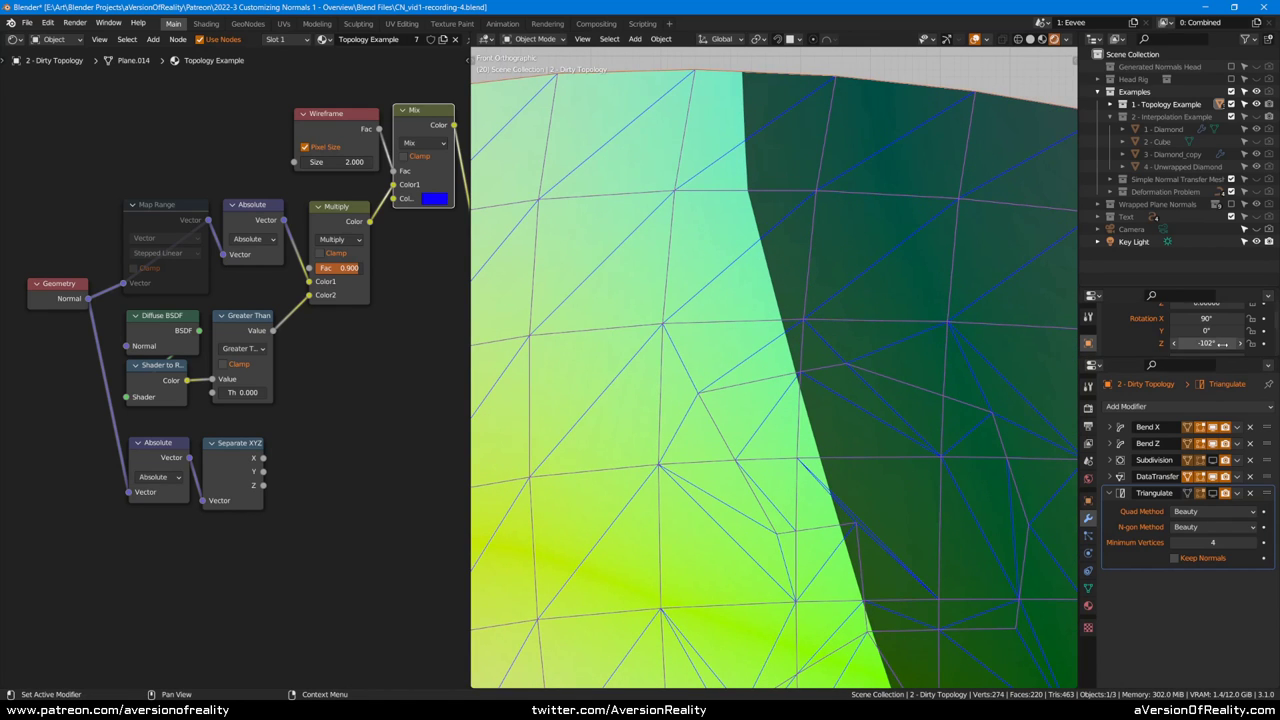
mouse_move(1206, 343)
left_mouse_down()
mouse_move(1186, 349)
mouse_move(1208, 353)
left_mouse_up()
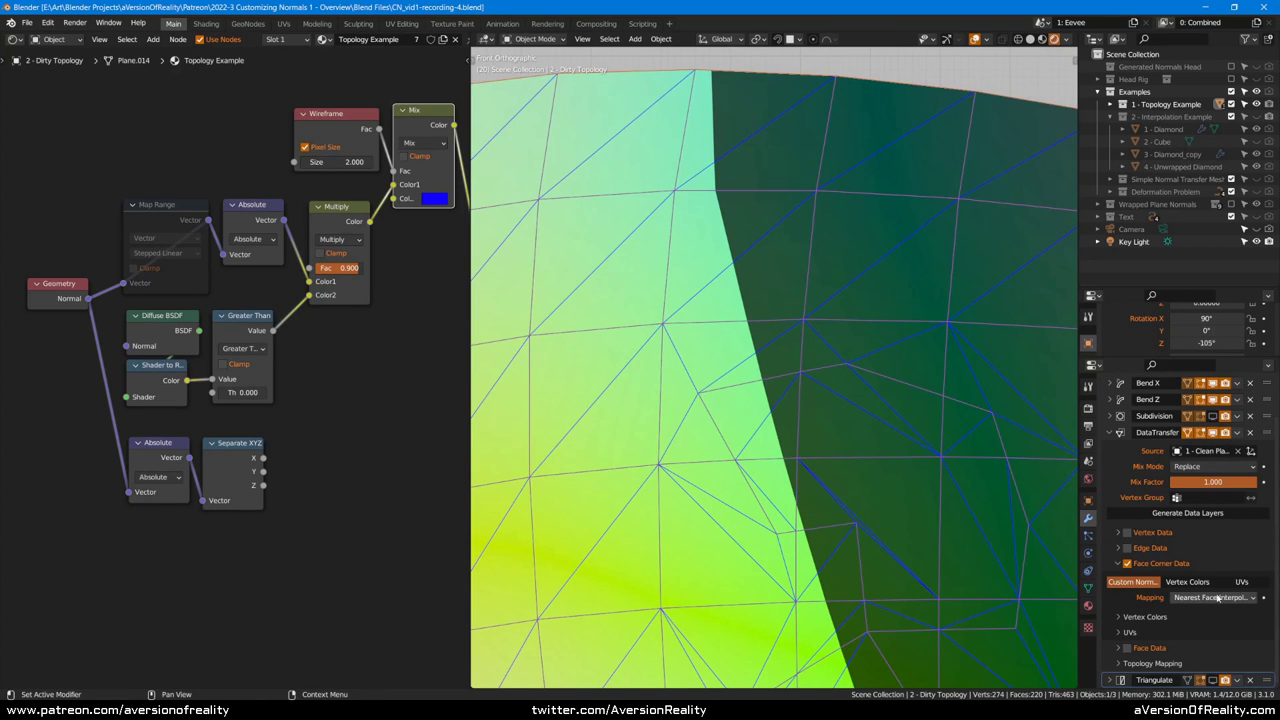
scroll(760, 397, "down", 4)
middle_click_drag(617, 439, 849, 334, "shift")
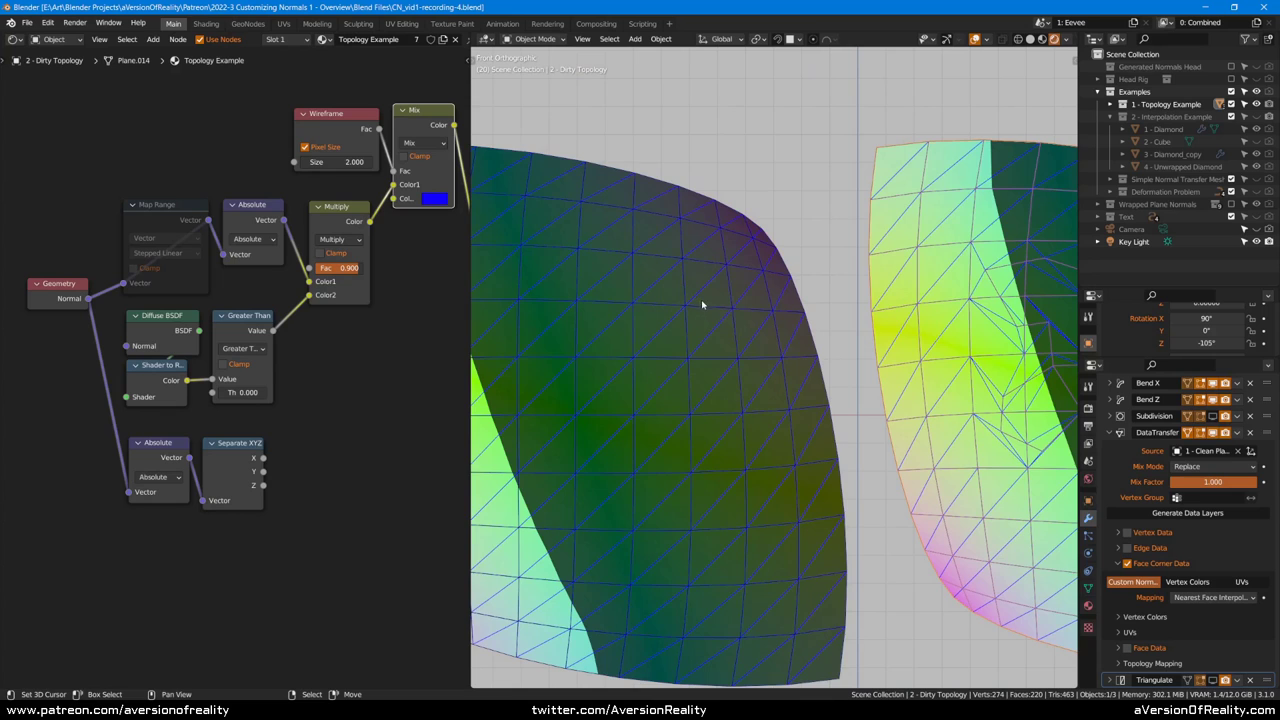
scroll(700, 303, "down", 2)
middle_click_drag(704, 310, 739, 315, "shift")
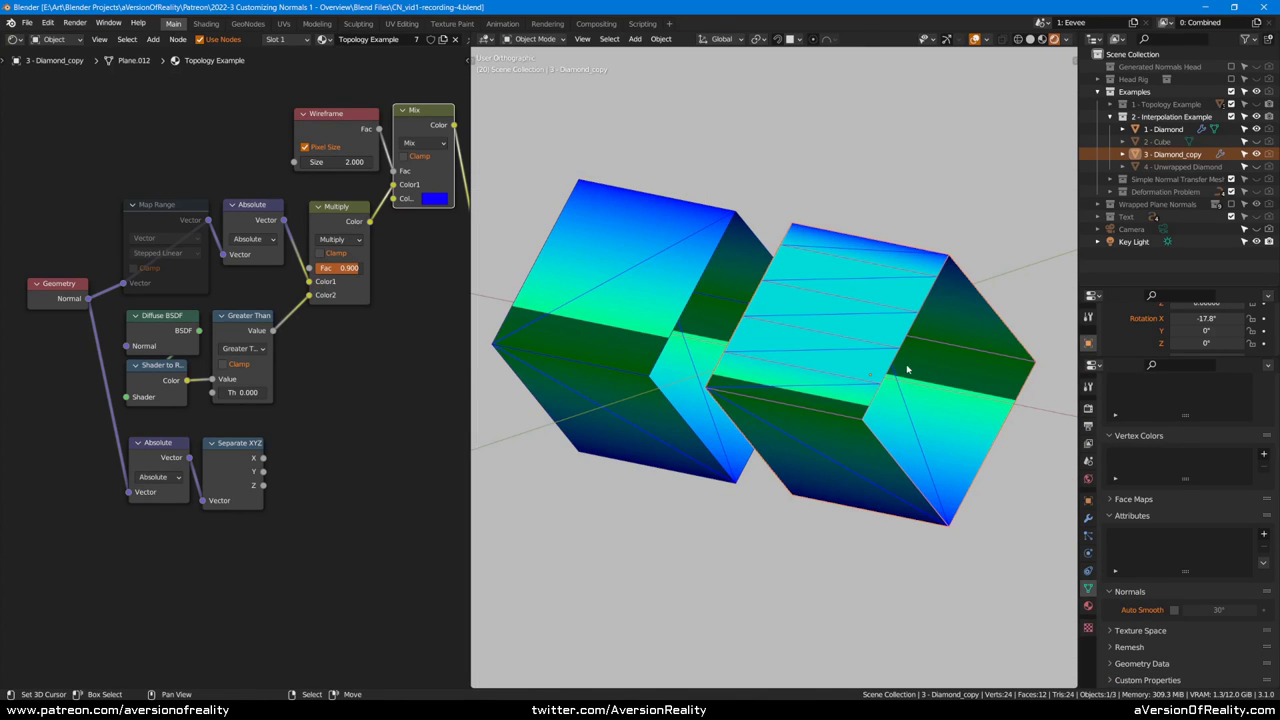
Step: Rip the mesh of 3 - Diamond_copy apart along its front horizontal edge
scroll(907, 370, "up", 1)
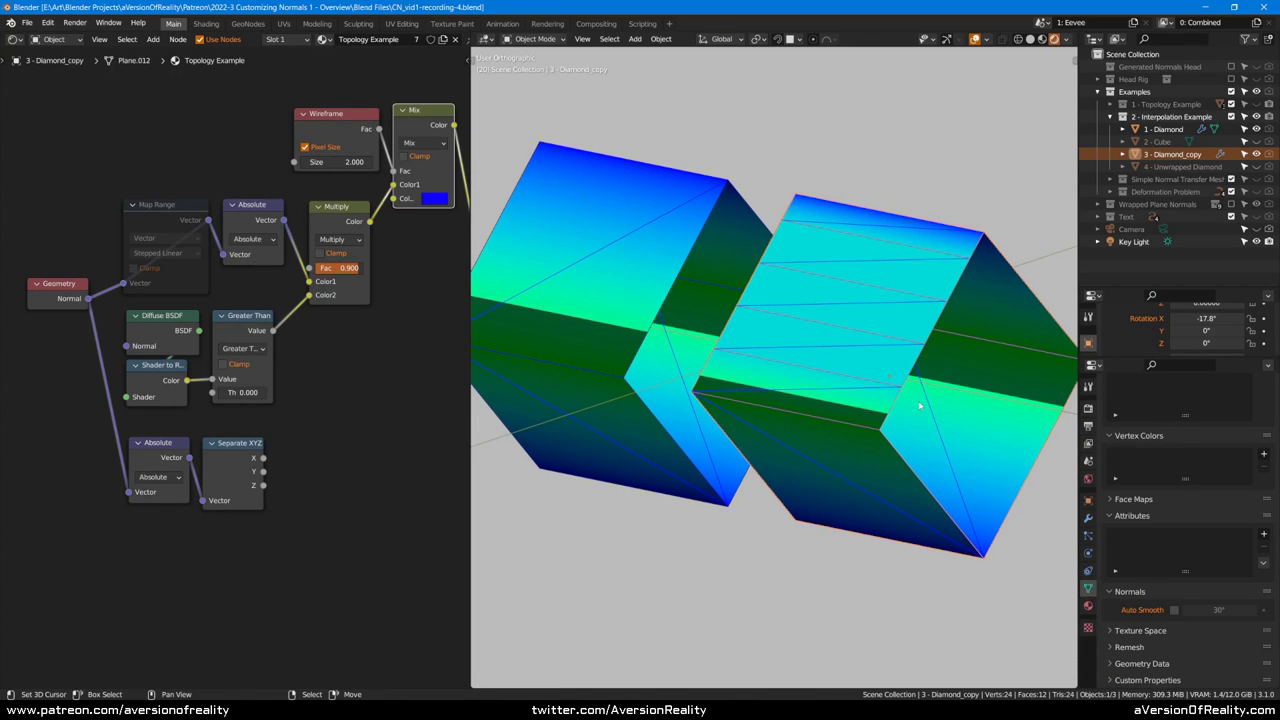
scroll(930, 370, "up", 1)
key("Tab")
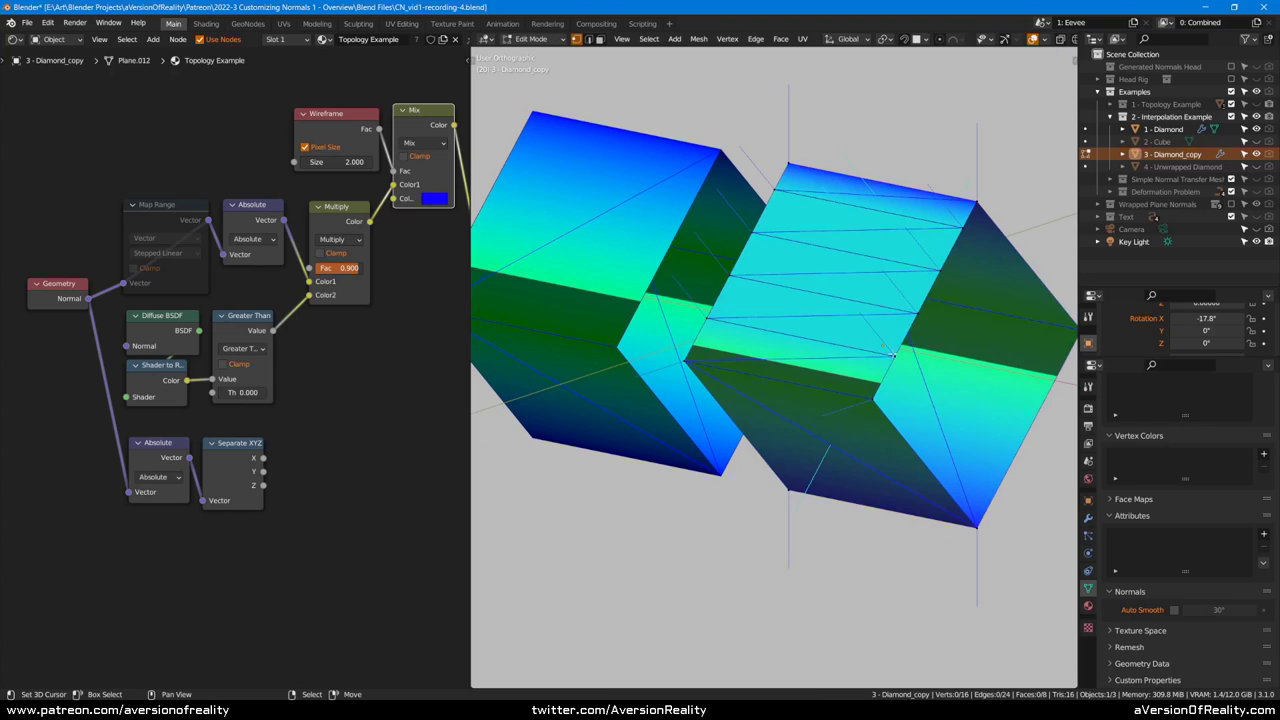
scroll(693, 352, "up", 1)
left_click(676, 353)
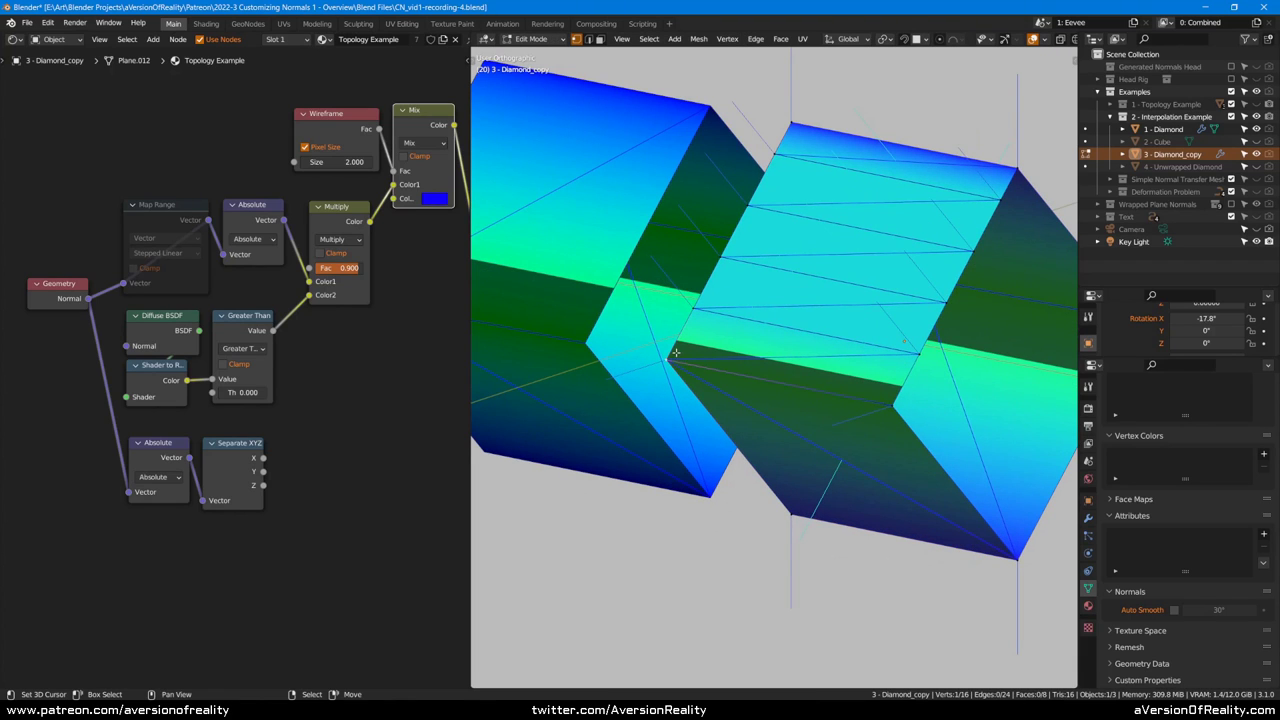
left_click(889, 405, "shift")
middle_click_drag(916, 439, 885, 377)
key("v")
left_click(885, 377)
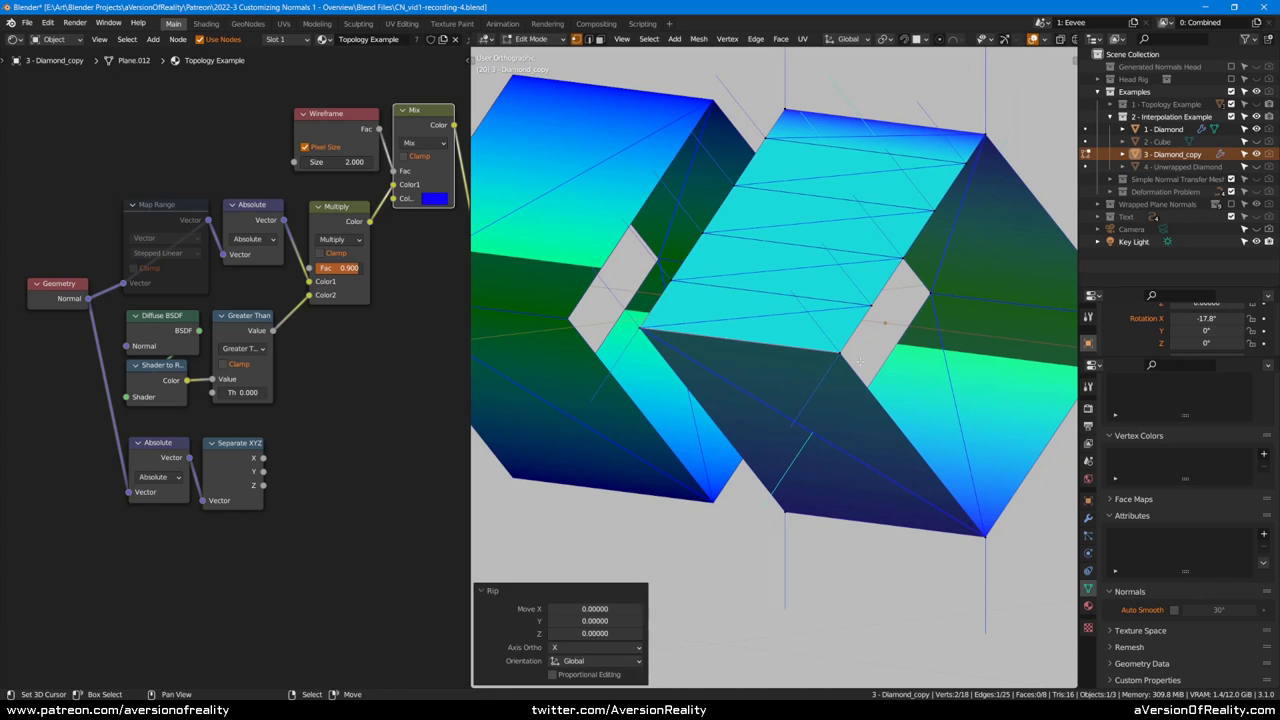
Step: Slide the ripped lower edge of 3 - Diamond_copy down its face by a factor of about 0.138 and examine the split normals
right_click(840, 356)
right_click(659, 329, "shift")
key("g")
key("g")
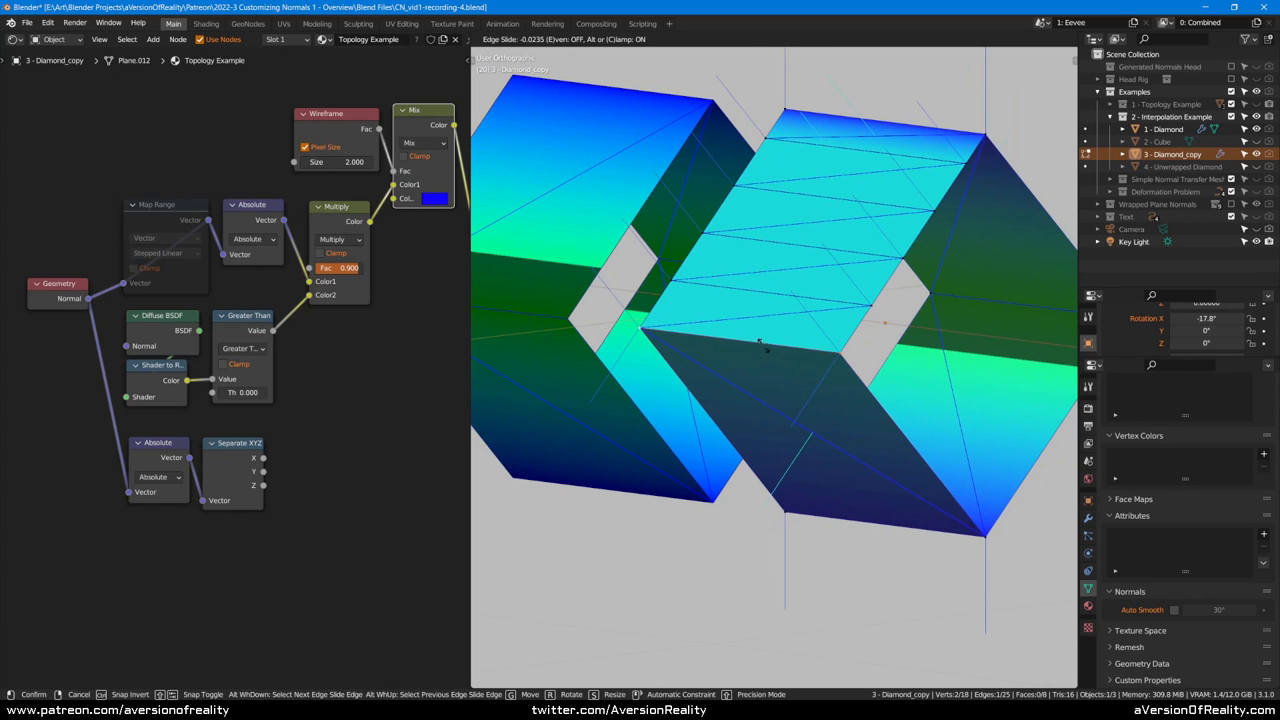
left_click(852, 377)
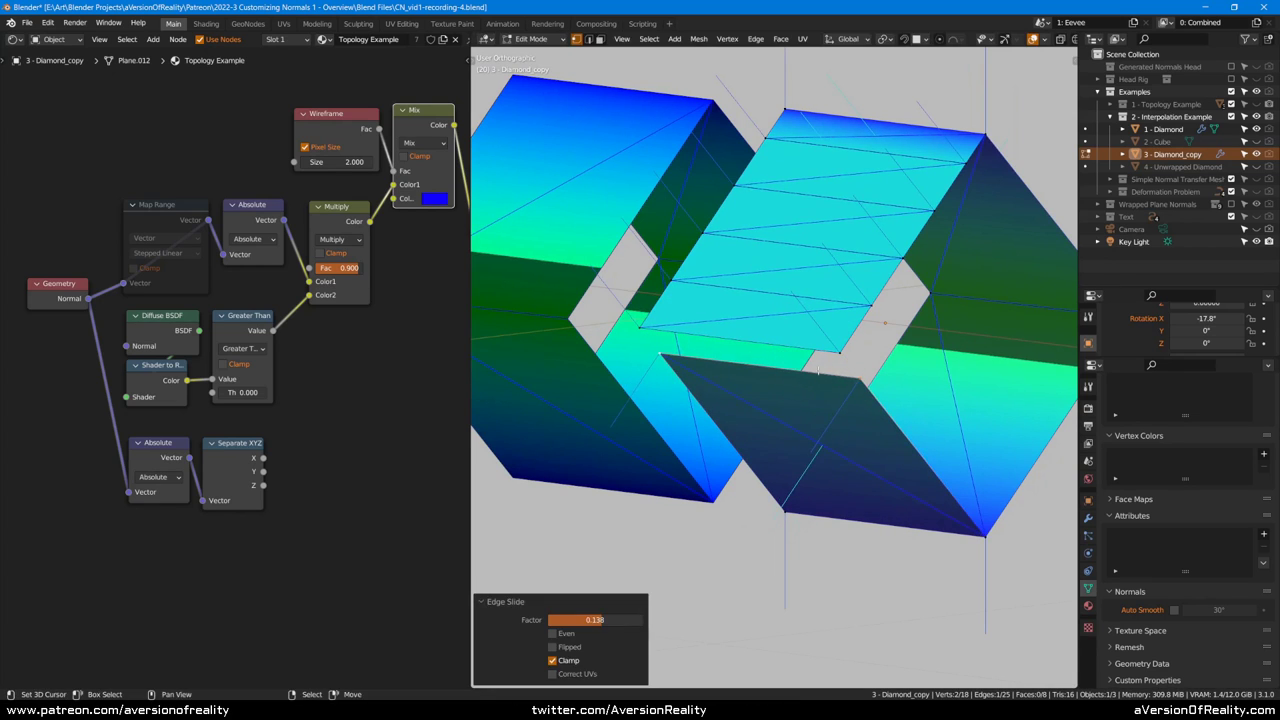
middle_click_drag(840, 359, 852, 315)
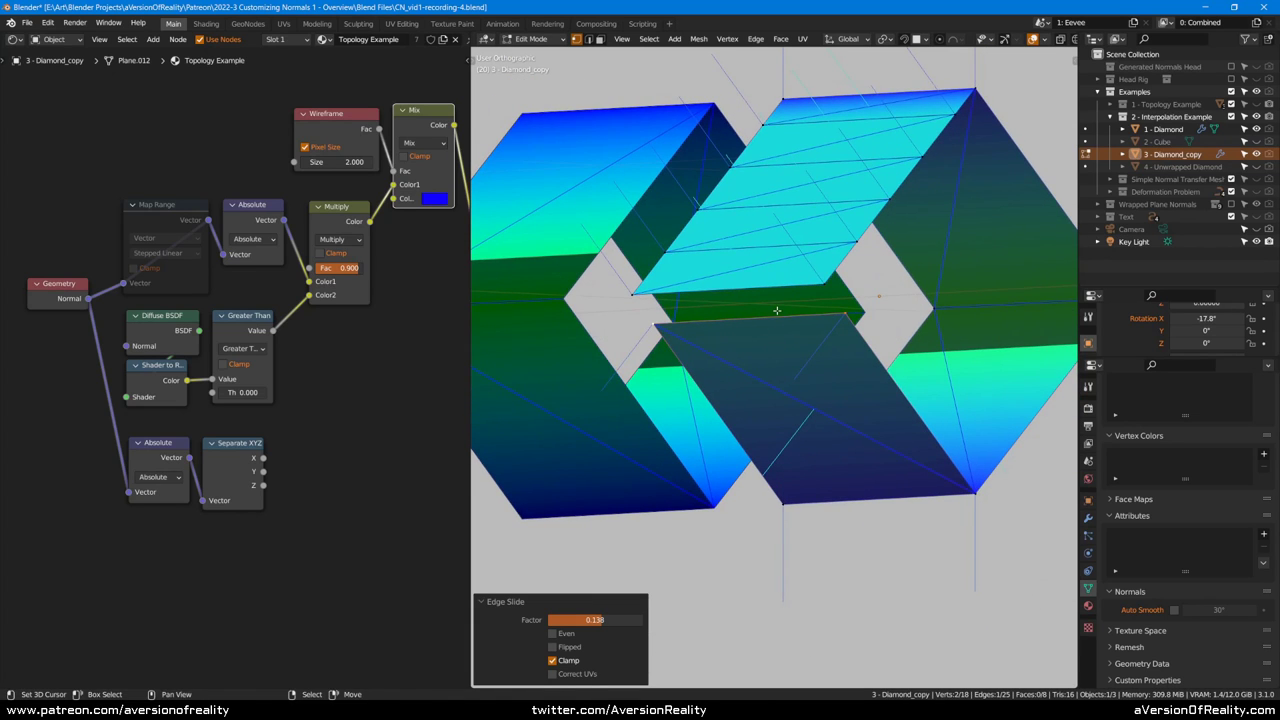
key("KP_3")
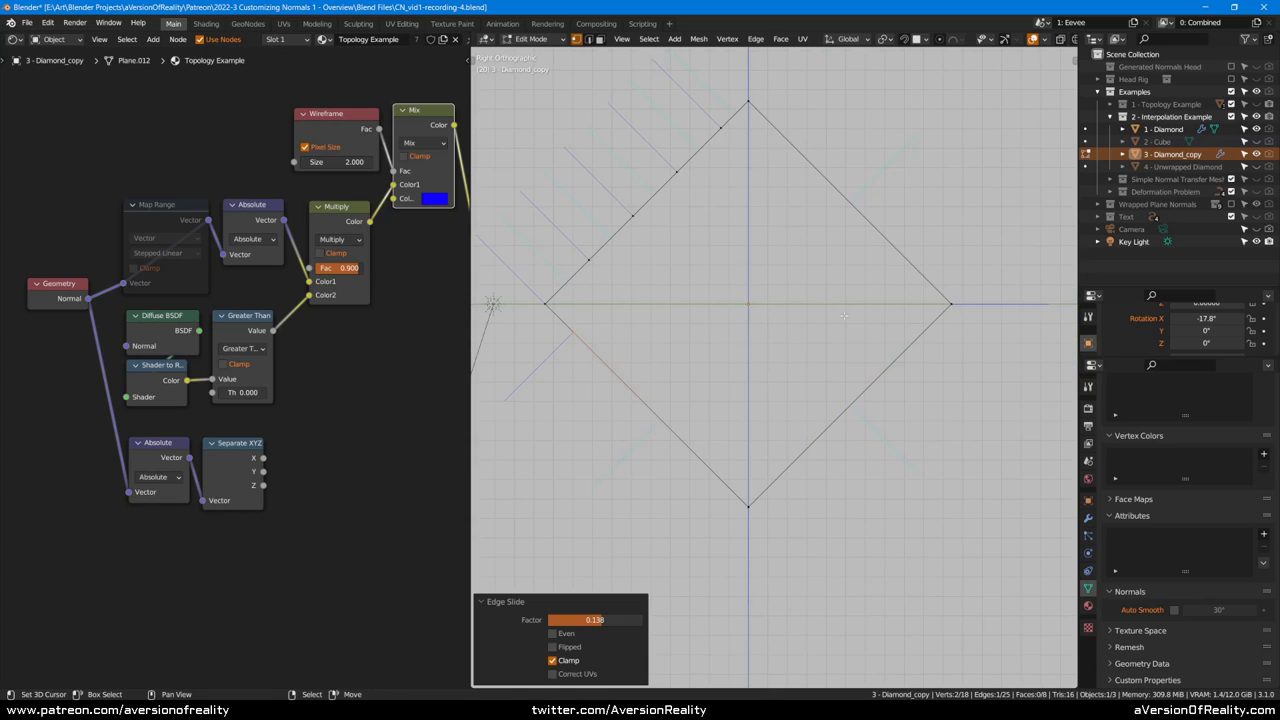
mouse_move(701, 383)
middle_mouse_down("shift")
mouse_move(827, 349)
mouse_move(789, 296)
middle_mouse_up("shift")
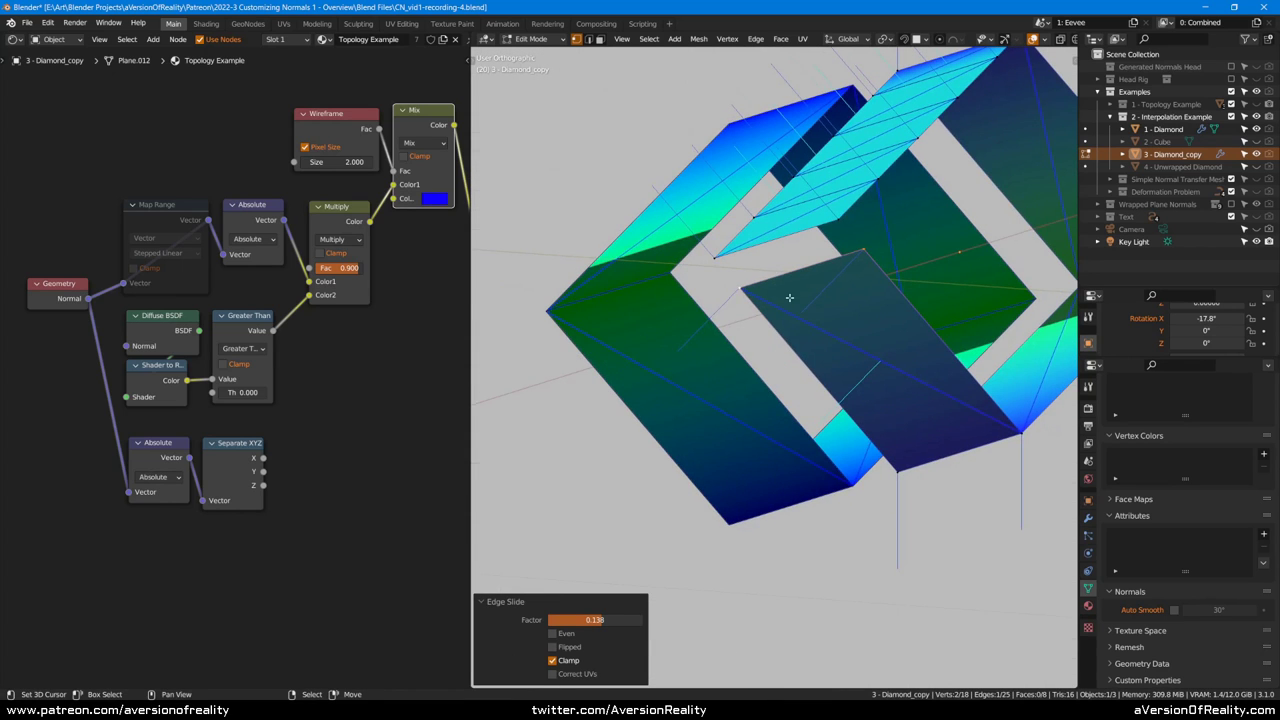
middle_click_drag(924, 274, 920, 337, "shift")
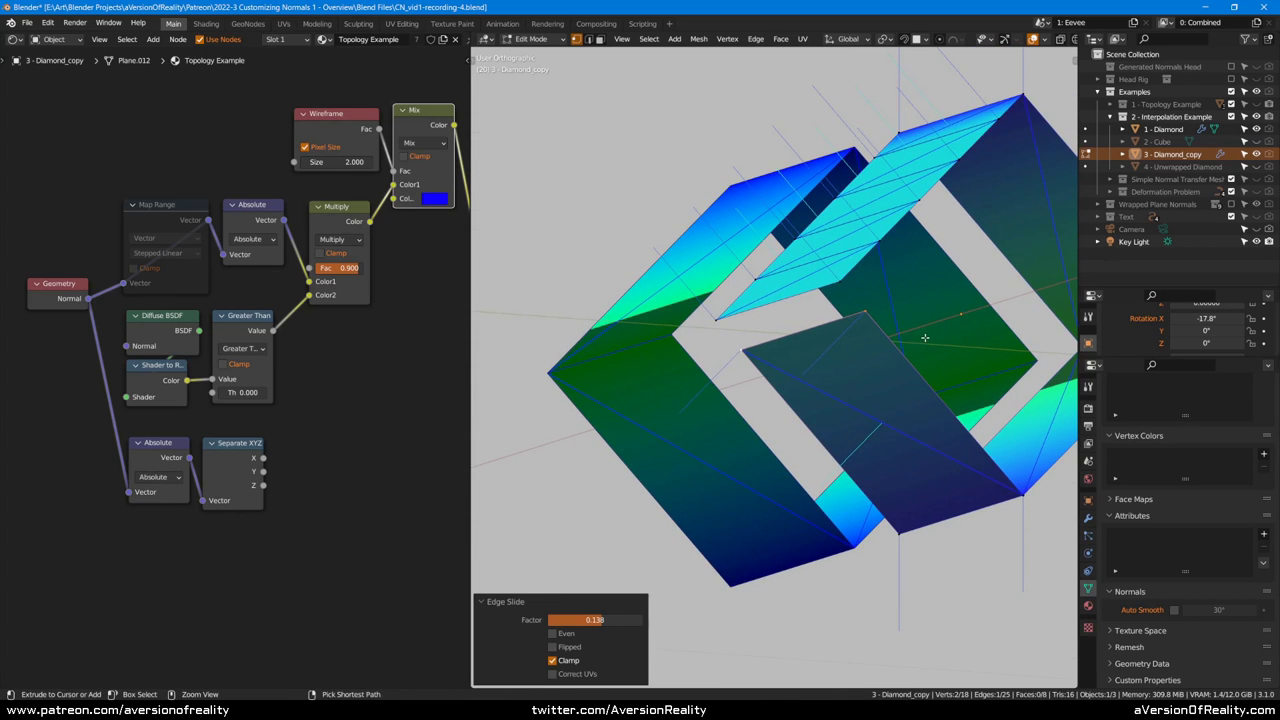
Step: Undo the edge slide and the rip on 3 - Diamond_copy
key("ctrl+z")
key("ctrl+z")
scroll(948, 277, "down", 3)
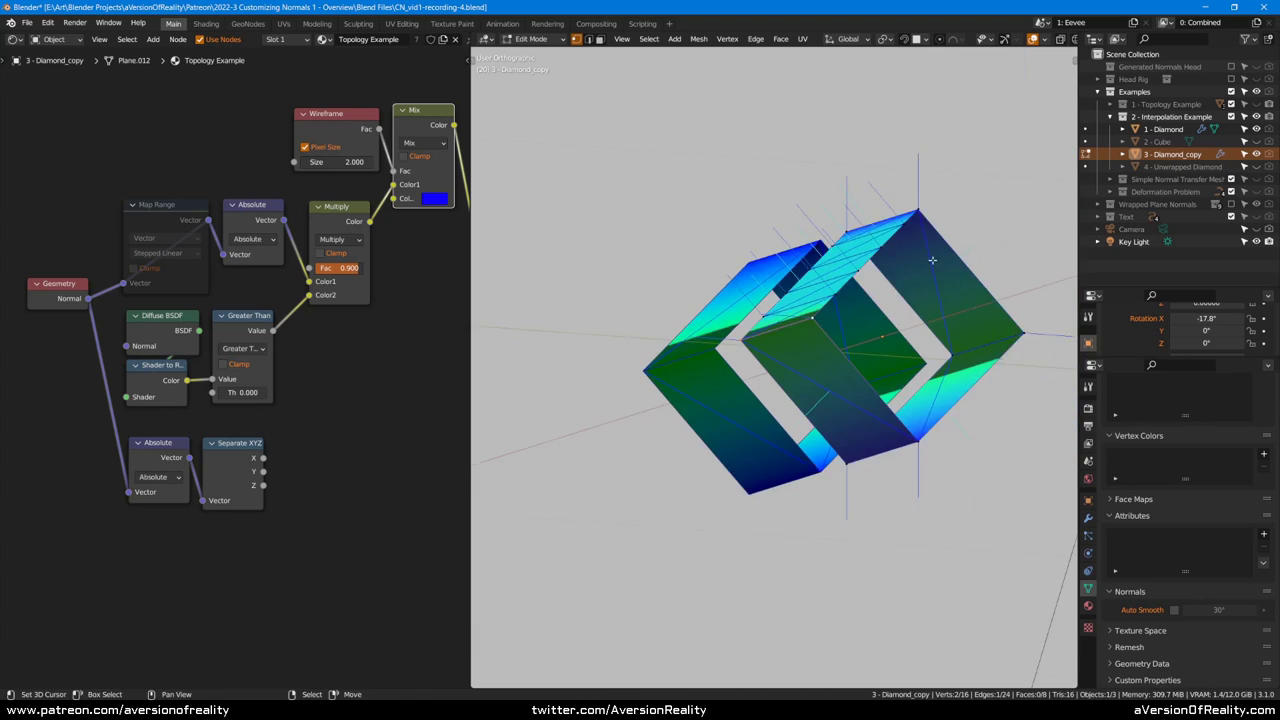
Step: Mark the front horizontal edge of 3 - Diamond_copy as sharp and enable Auto Smooth on its mesh
middle_click_drag(931, 260, 946, 280)
key("Tab")
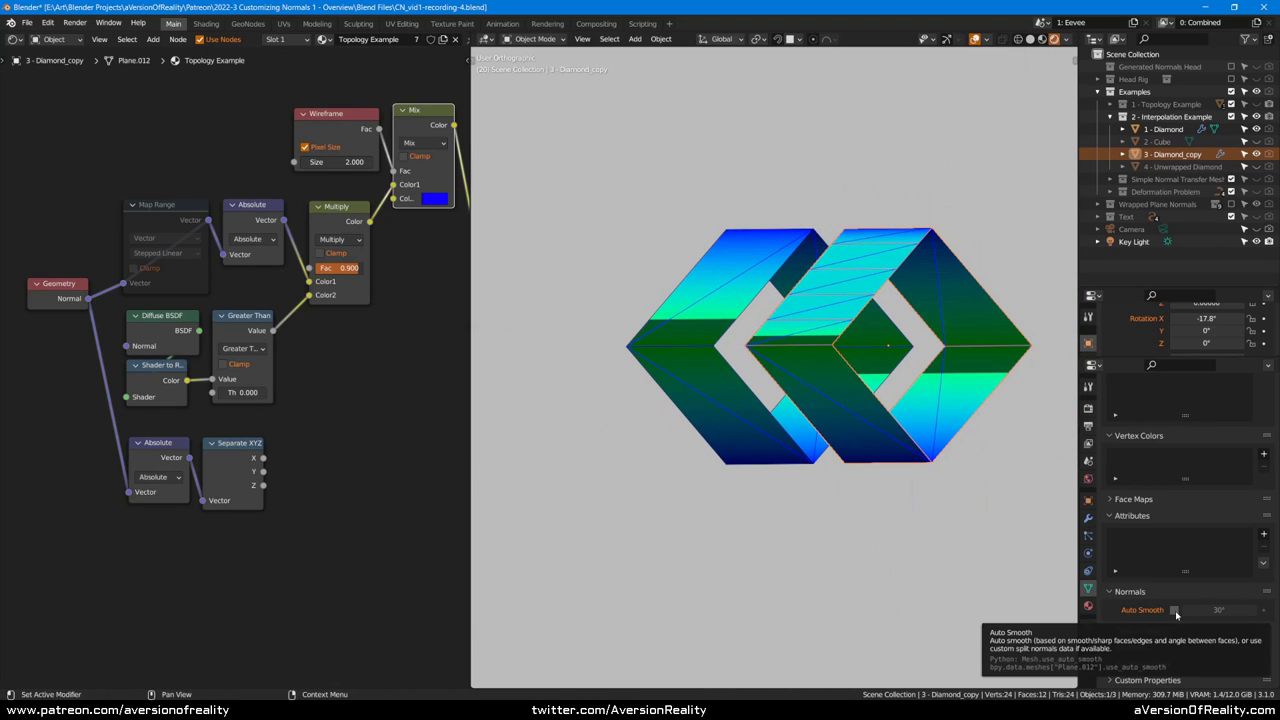
key("Tab")
scroll(889, 418, "up", 1)
key("ctrl+e")
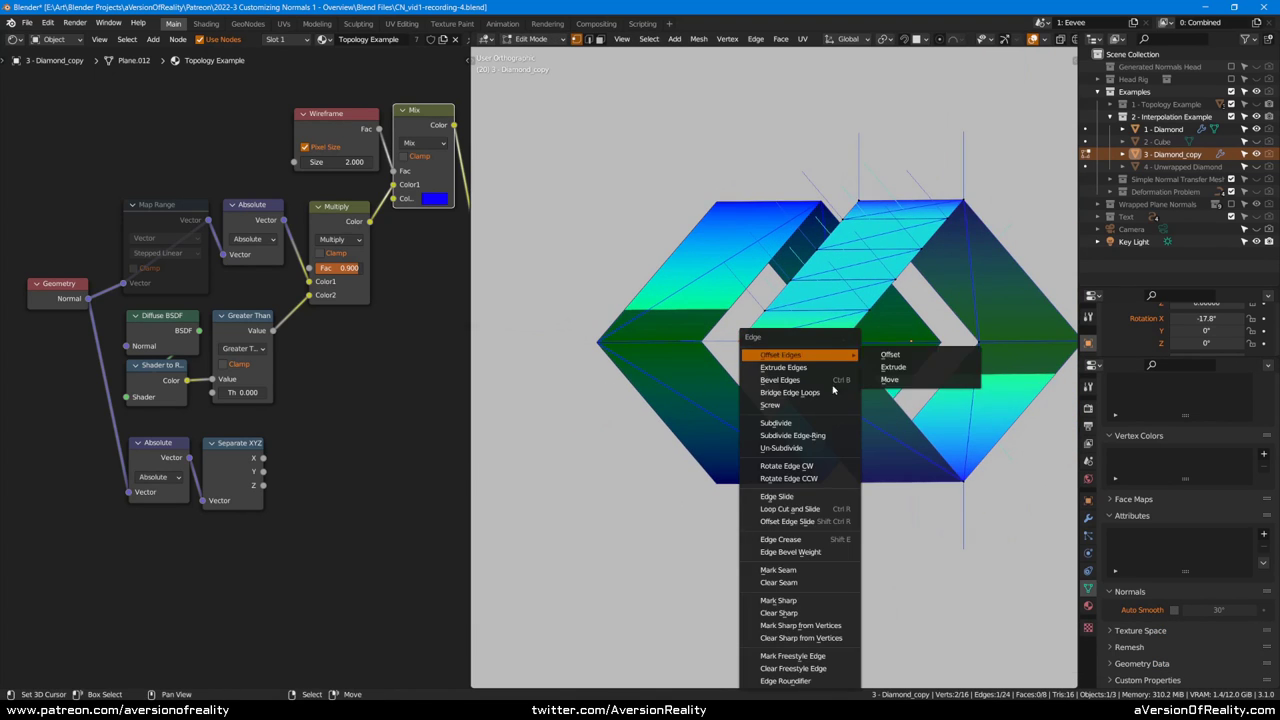
left_click(800, 600)
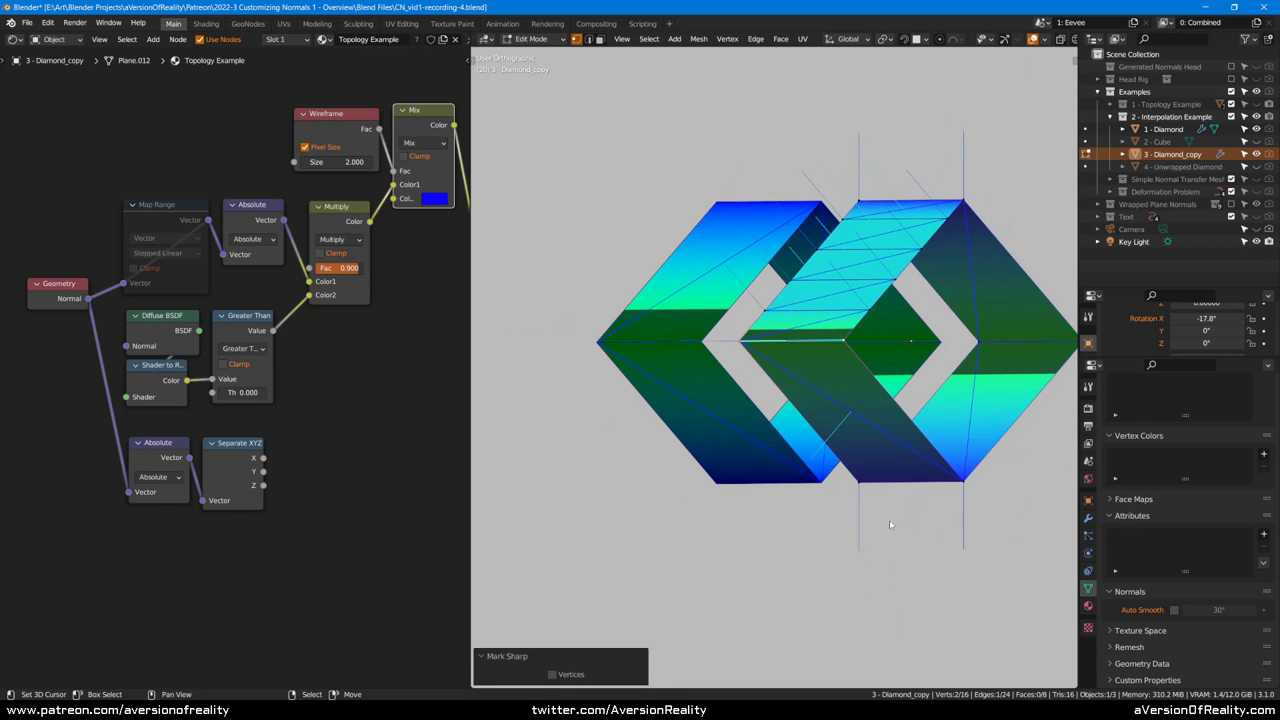
key("Tab")
left_click(1175, 610)
middle_click_drag(916, 357, 889, 364, "shift")
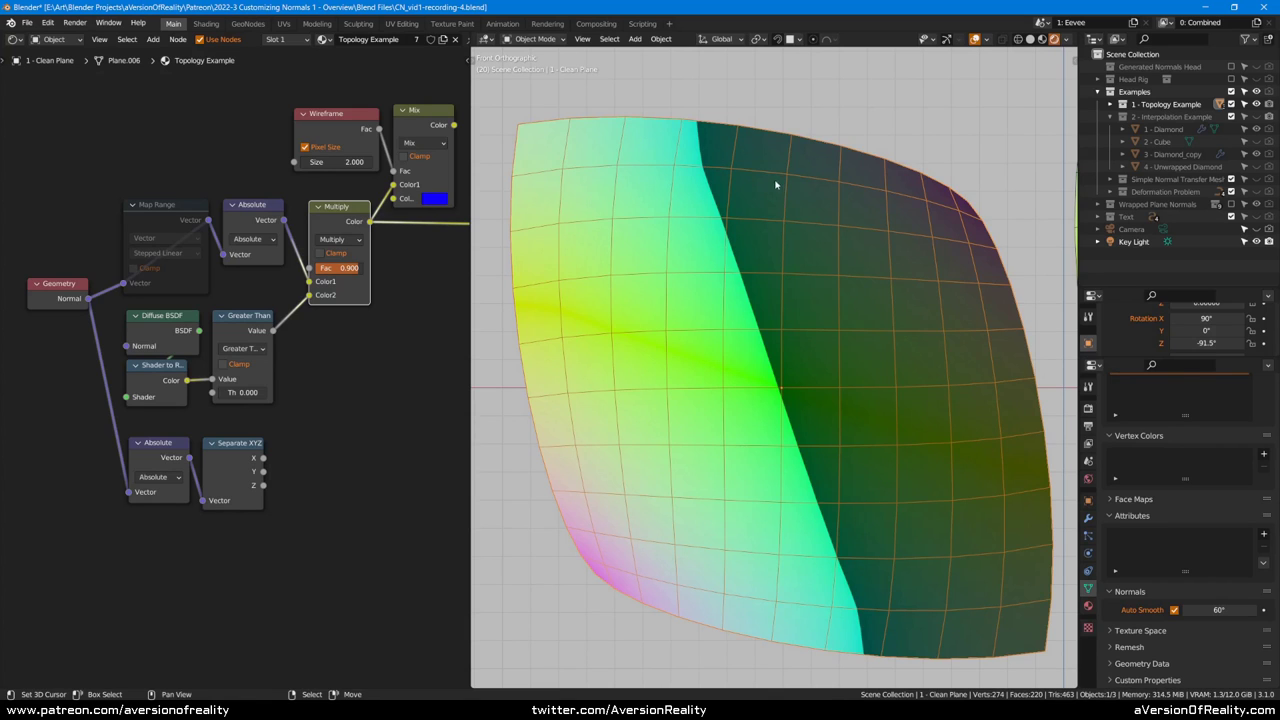
Step: Examine the shadow edge and the vertex normals along the upper border of 1 - Clean Plane
middle_click_drag(744, 175, 815, 286, "shift")
scroll(815, 286, "up", 1)
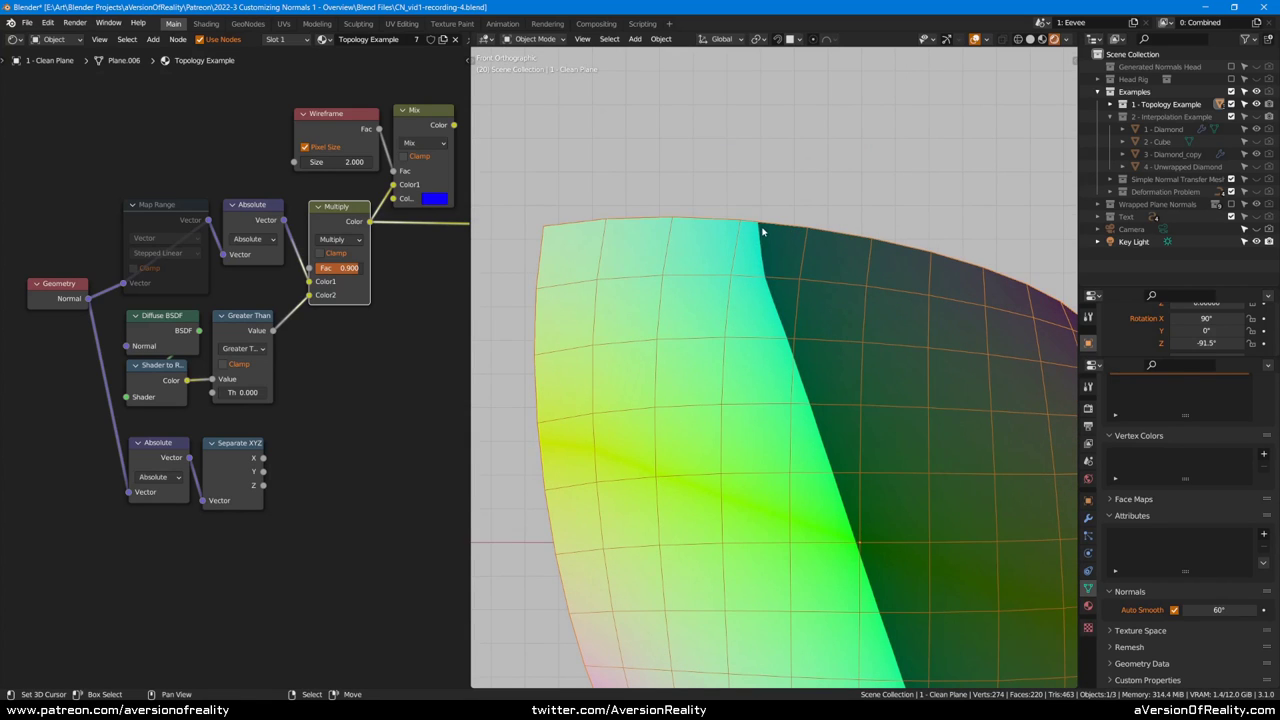
middle_click_drag(807, 239, 780, 268, "shift")
scroll(780, 268, "up", 3)
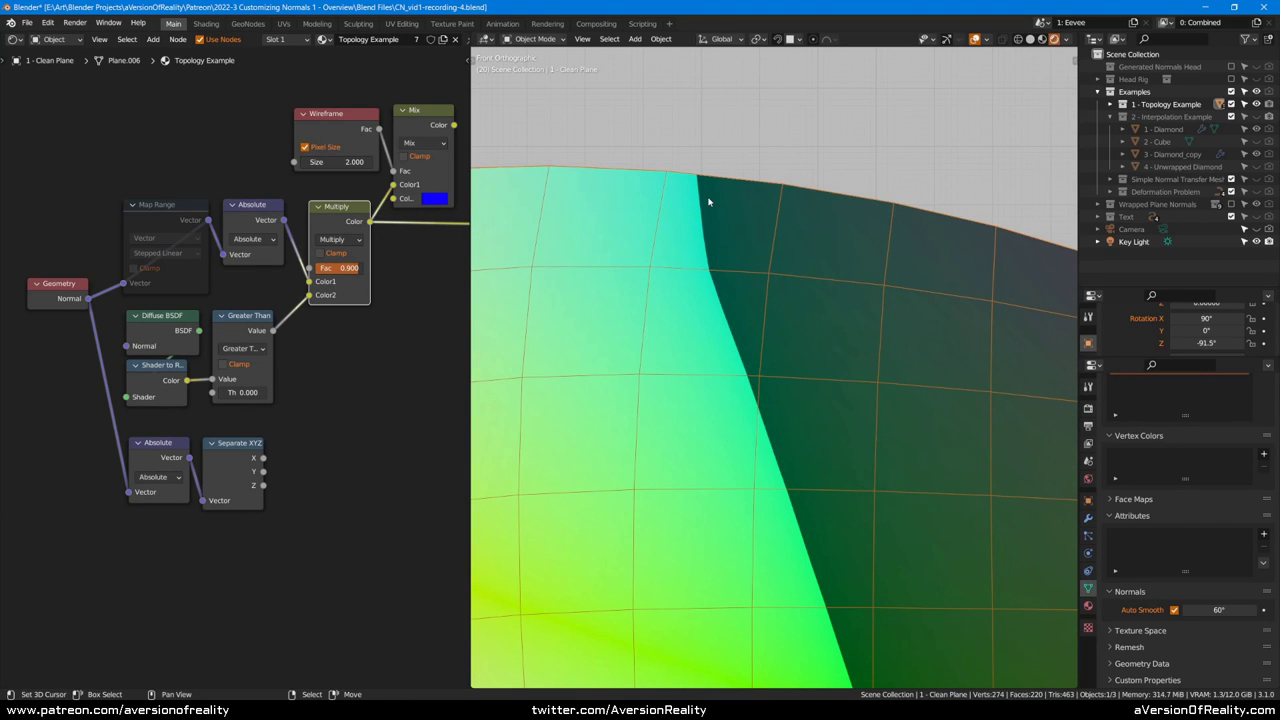
key("Tab")
left_click(673, 172)
middle_click_drag(673, 172, 872, 306)
scroll(872, 306, "up", 1)
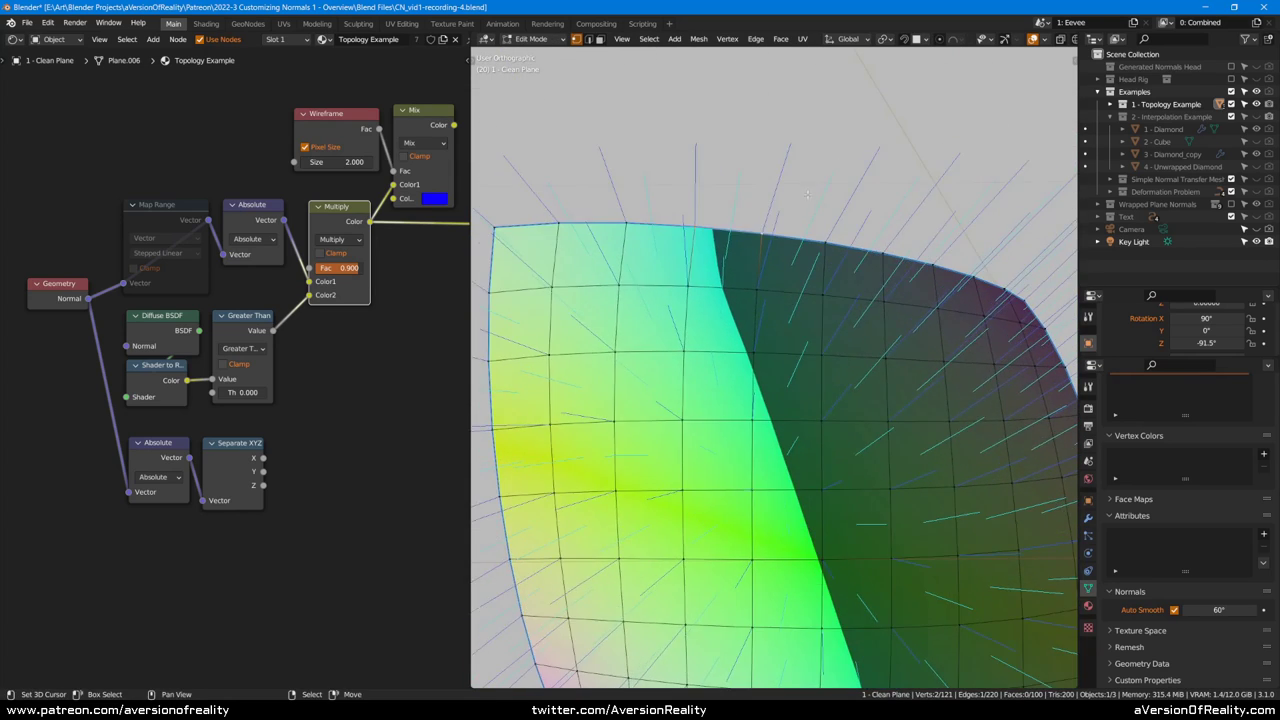
key("Tab")
Step: Enable 1 - Clean Plane's Solidify modifier in the viewport and inspect the plane's upper border
left_click(1088, 518)
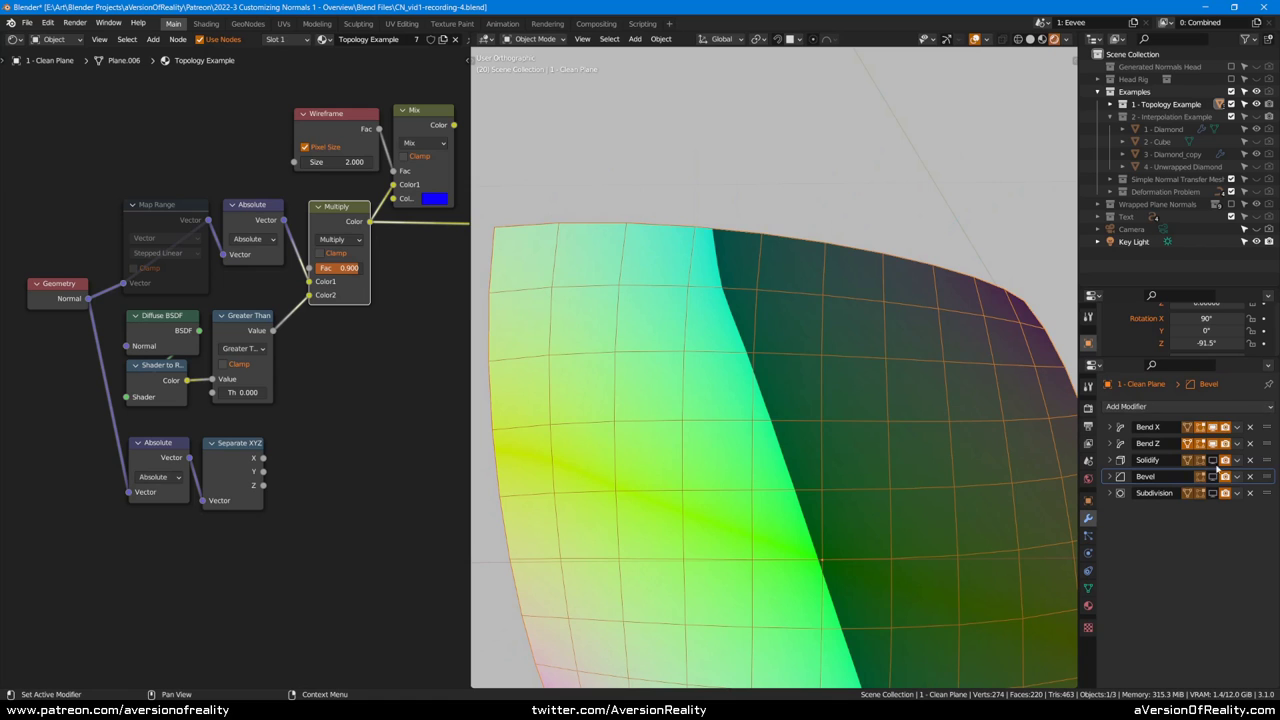
scroll(917, 254, "down", 2)
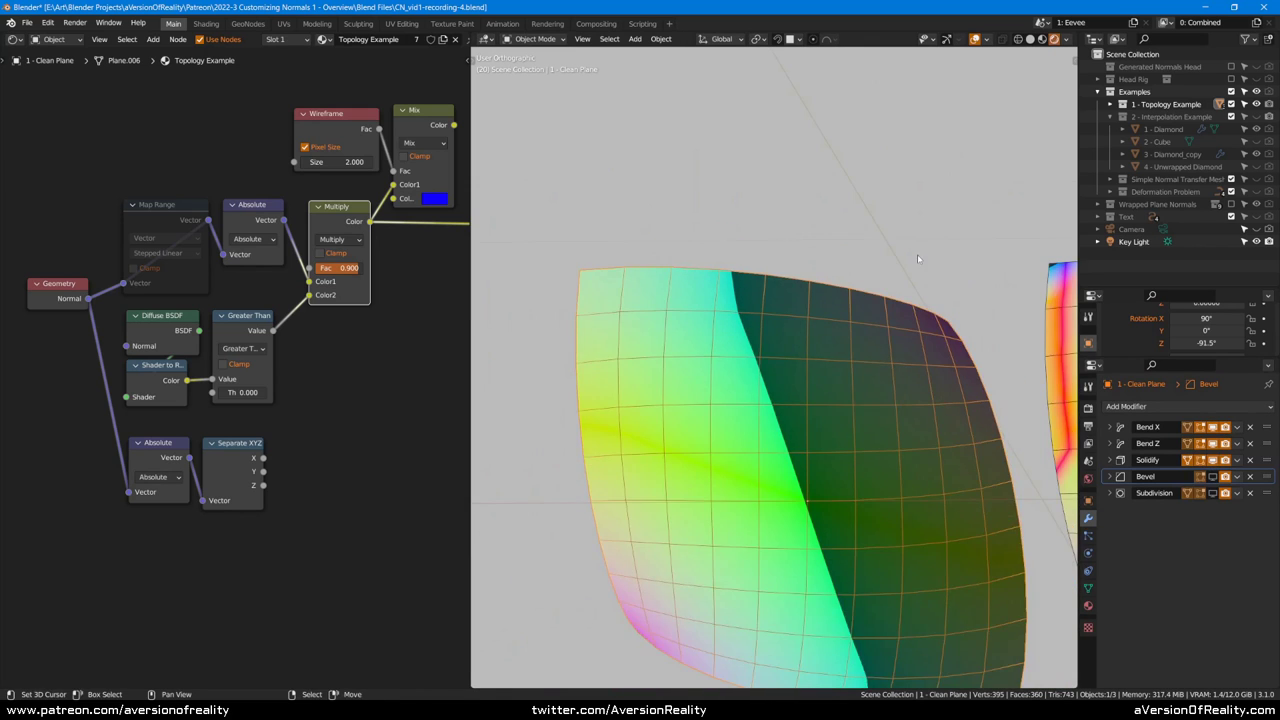
mouse_move(917, 254)
middle_mouse_down()
mouse_move(937, 300)
mouse_move(920, 331)
mouse_move(894, 289)
mouse_move(905, 288)
mouse_move(840, 270)
middle_mouse_up()
scroll(920, 331, "up", 3)
Step: Enable 1 - Clean Plane's Bevel modifier in the viewport and compare the border shading with it off and on
left_click(1212, 477)
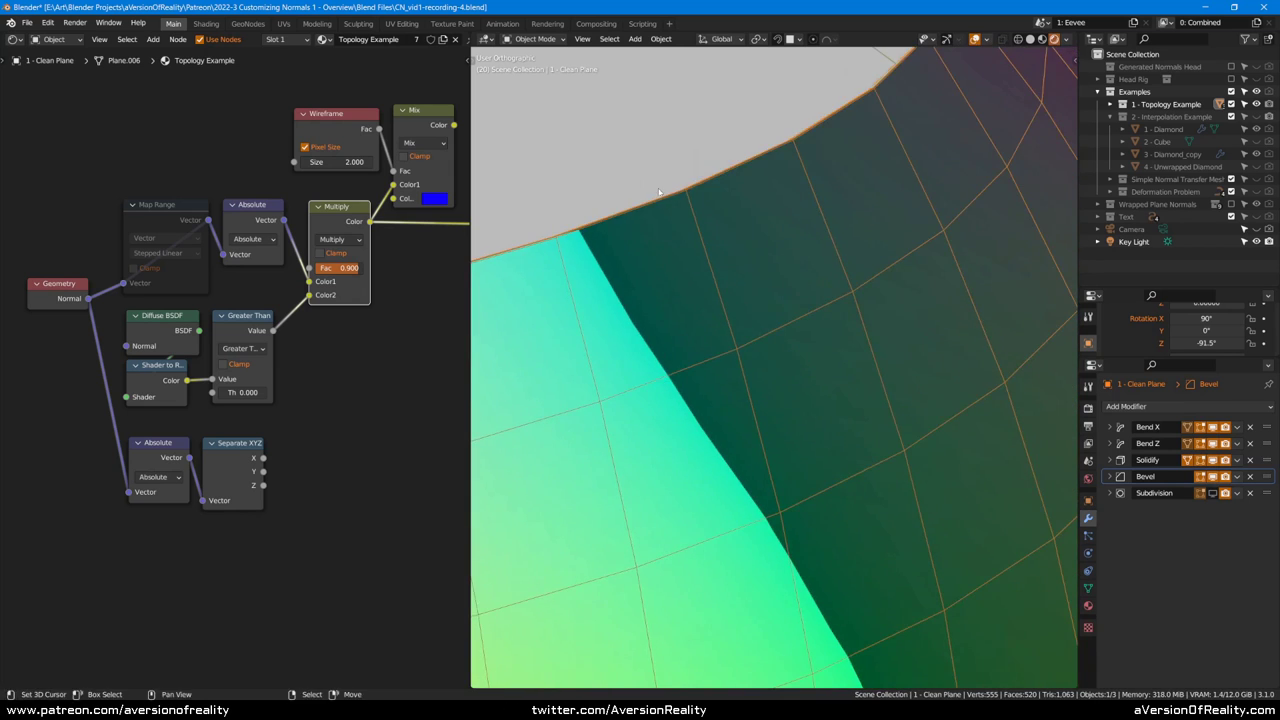
scroll(855, 347, "up", 4)
mouse_move(621, 190)
middle_mouse_down("shift")
mouse_move(855, 347)
mouse_move(880, 349)
mouse_move(556, 328)
mouse_move(794, 329)
mouse_move(808, 294)
mouse_move(779, 271)
middle_mouse_up("shift")
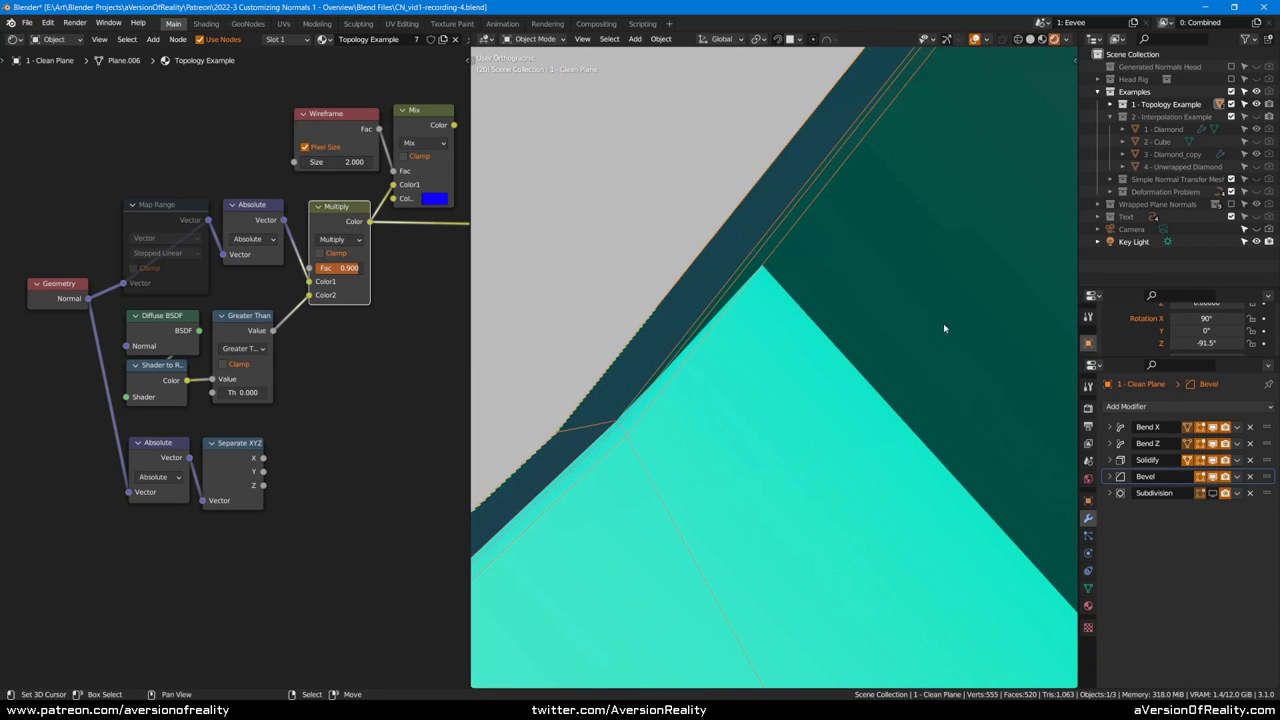
left_click(1212, 477)
left_click(1212, 477)
Step: Enable 1 - Clean Plane's Subdivision modifier in the viewport and examine the shadow edge up to the border
left_click(1212, 493)
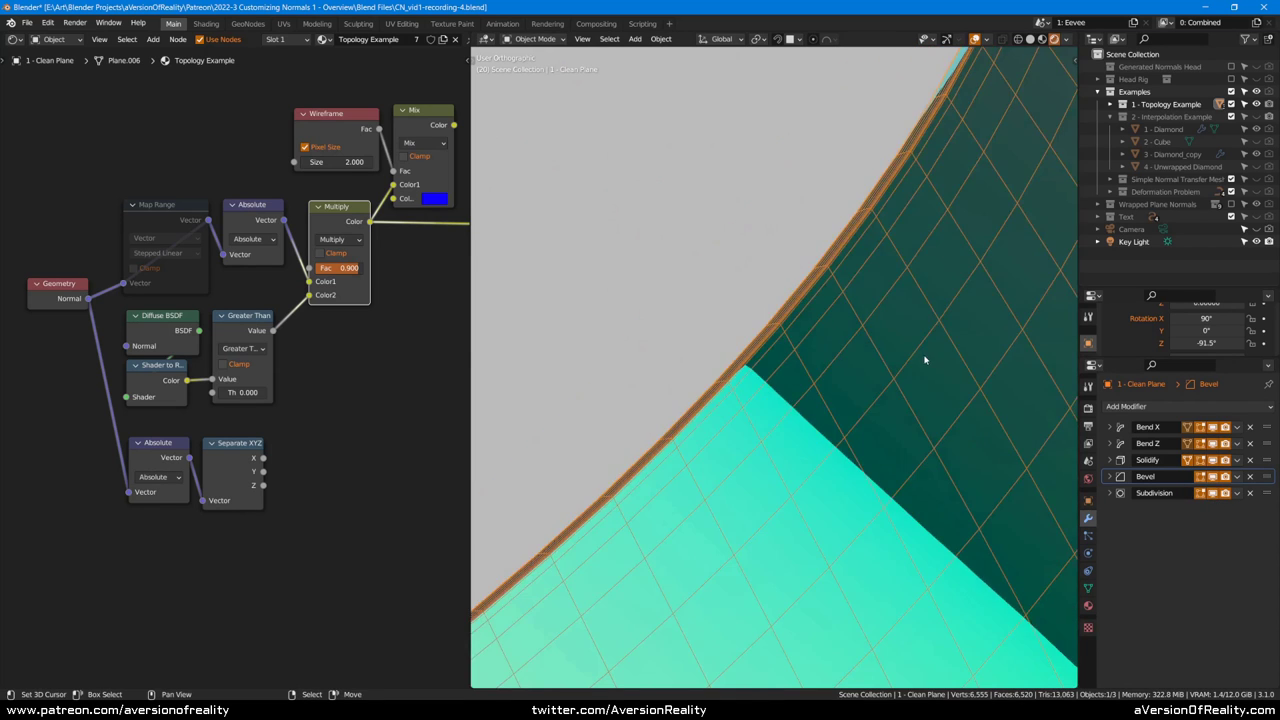
key("KP_1")
scroll(923, 353, "down", 9)
middle_click_drag(917, 446, 797, 290, "shift")
scroll(713, 159, "down", 1)
scroll(786, 118, "up", 2)
scroll(797, 290, "up", 3)
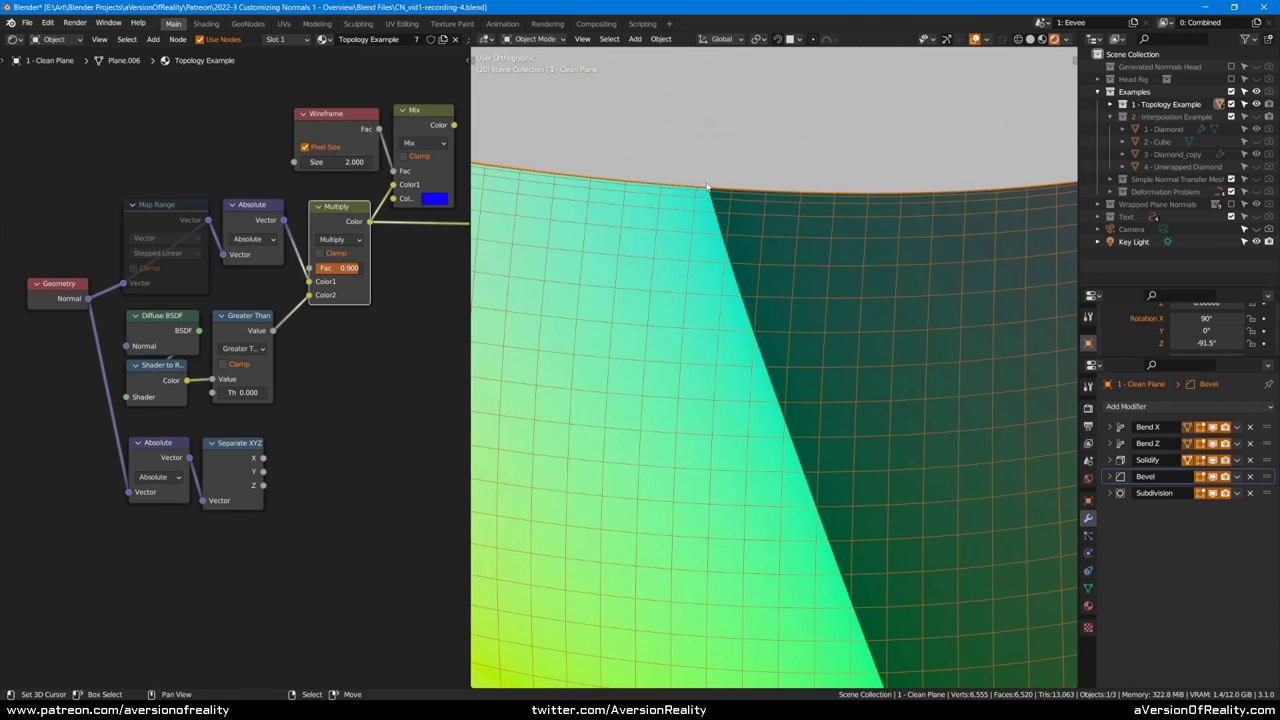
scroll(766, 217, "down", 8)
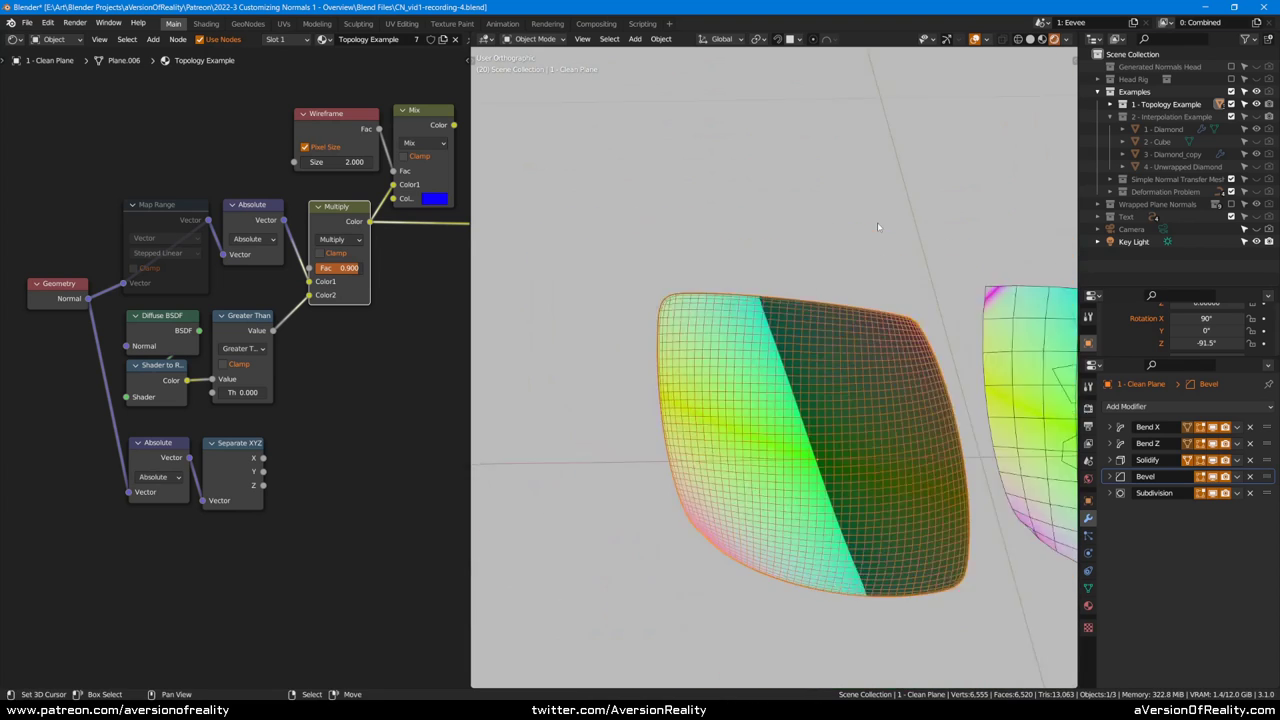
key("KP_1")
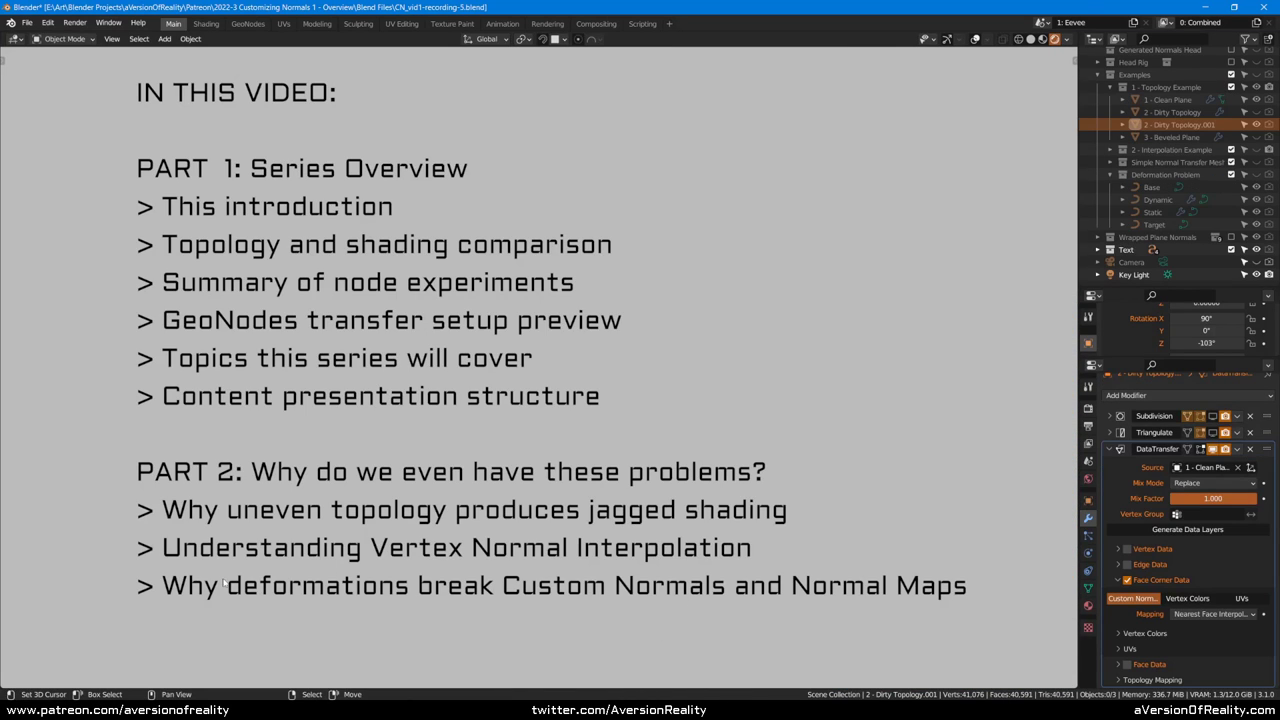
Step: Hide the Text collection and show the Examples collection with viewport overlays, framing 2 - Dirty Topology.001
left_click(1256, 250)
left_click(1256, 75)
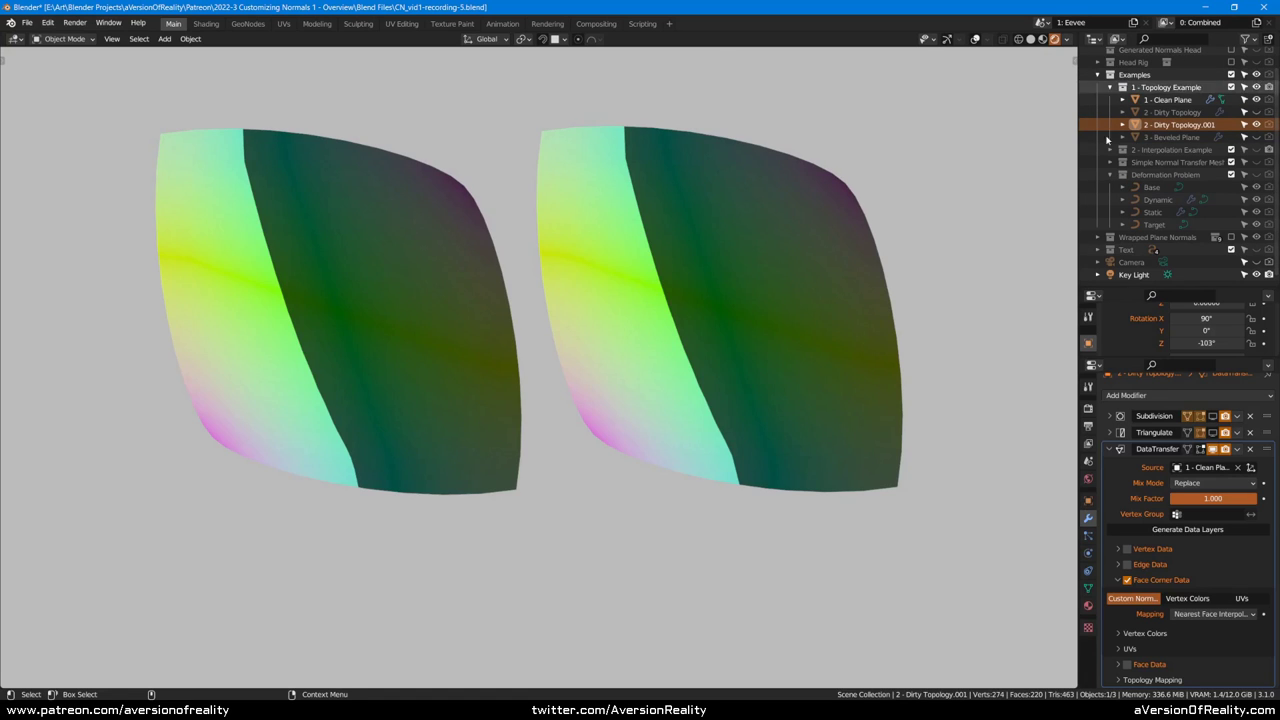
key("shift+alt+z")
key("KP_Decimal")
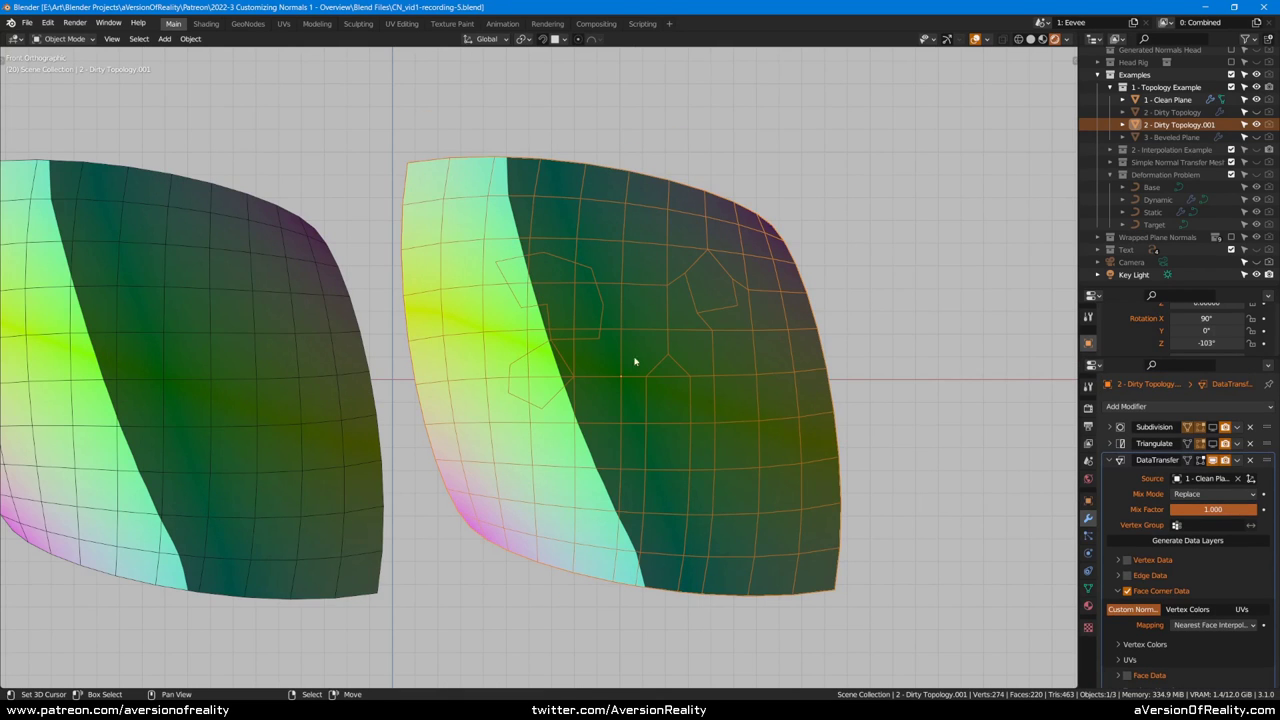
middle_click_drag(551, 303, 586, 304, "shift")
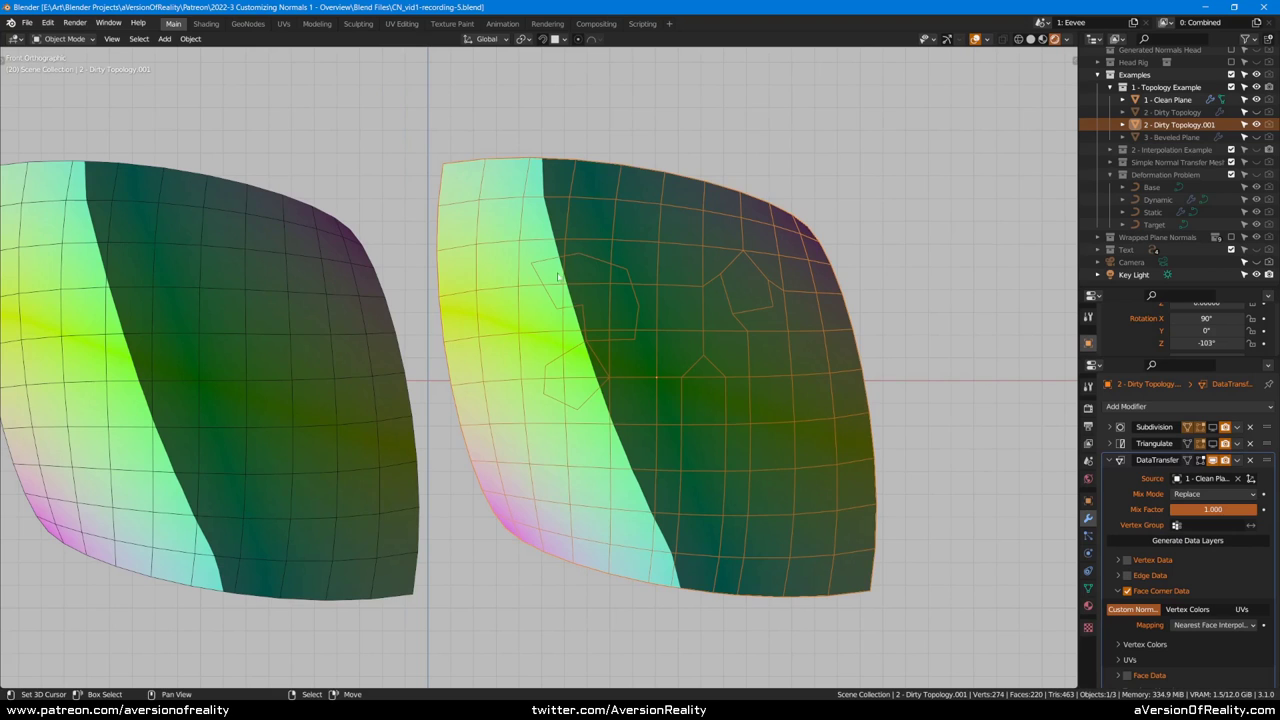
Step: Apply 2 - Dirty Topology.001's DataTransfer modifier, hide 1 - Clean Plane and frame the remaining plane
left_click(1237, 461)
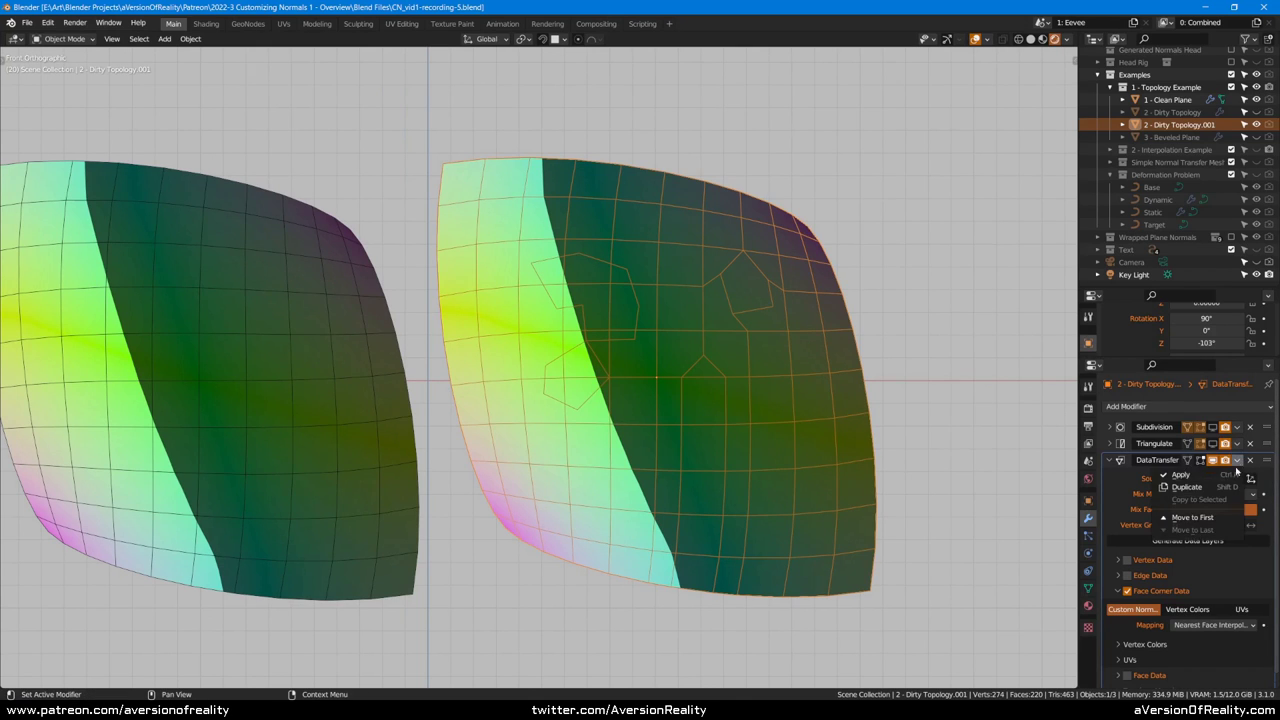
left_click(1230, 474)
left_click(236, 331)
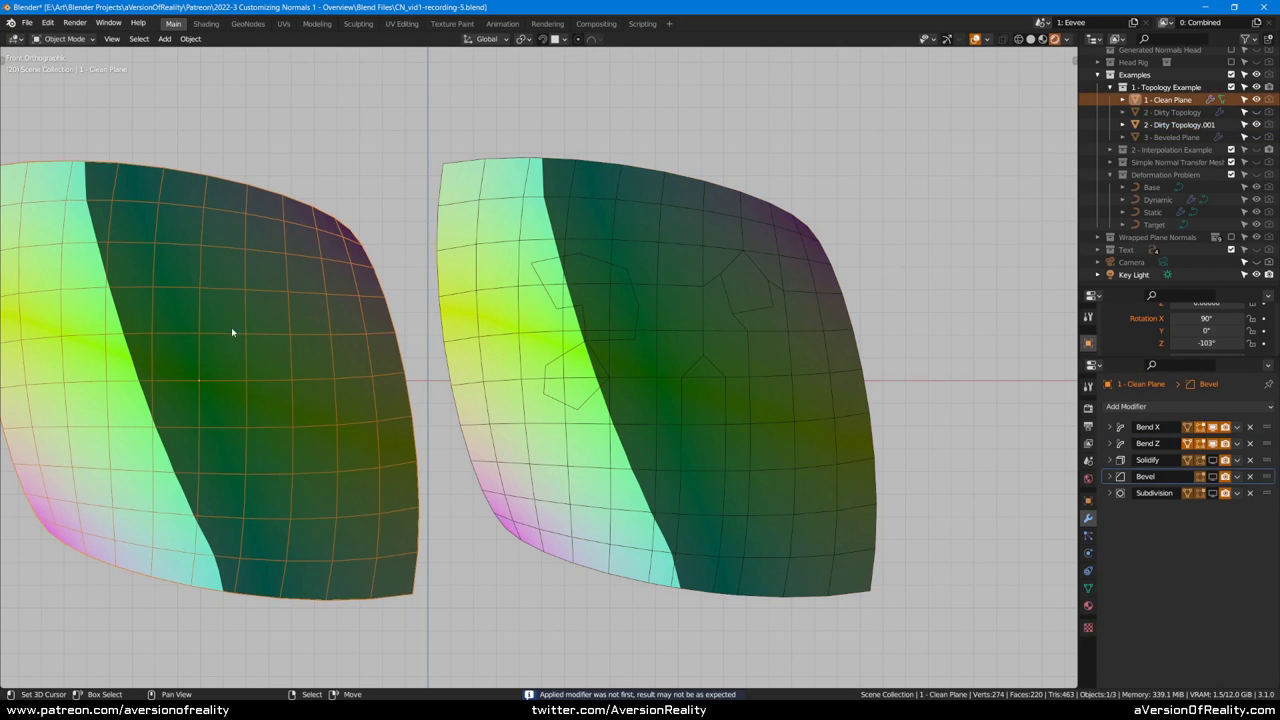
key("h")
left_click(749, 251)
key("KP_Decimal")
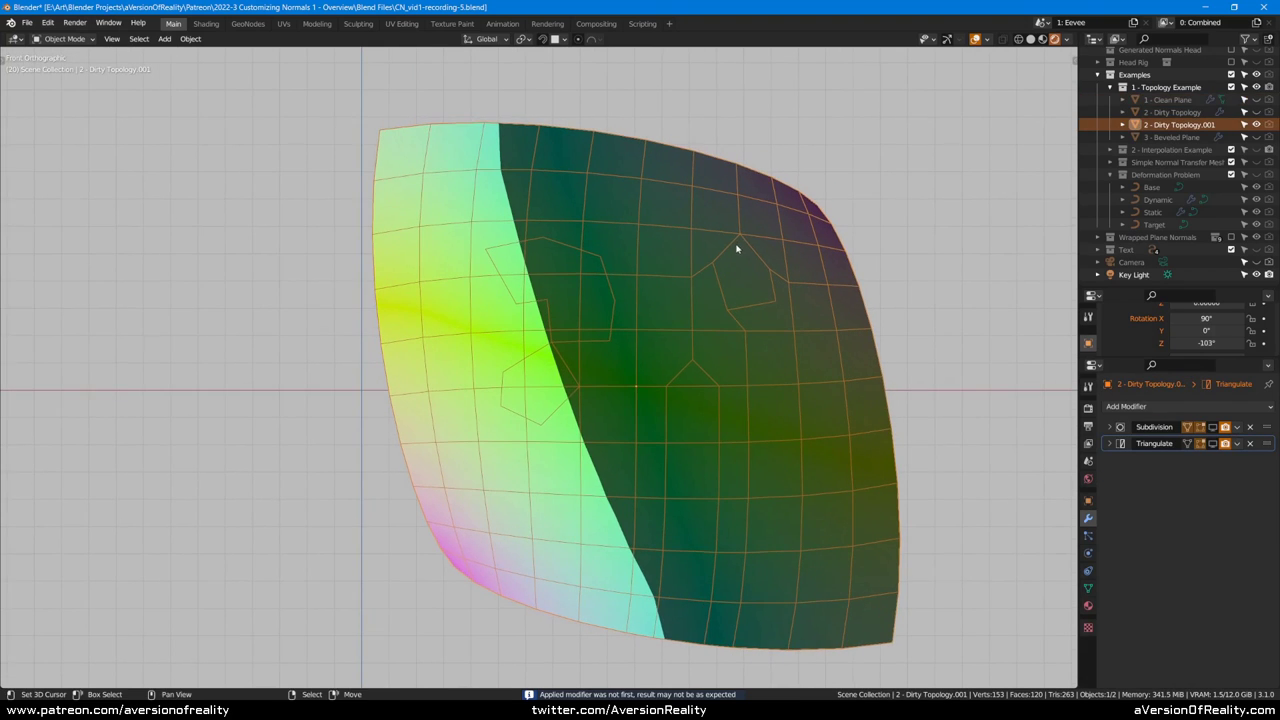
scroll(706, 257, "up", 2)
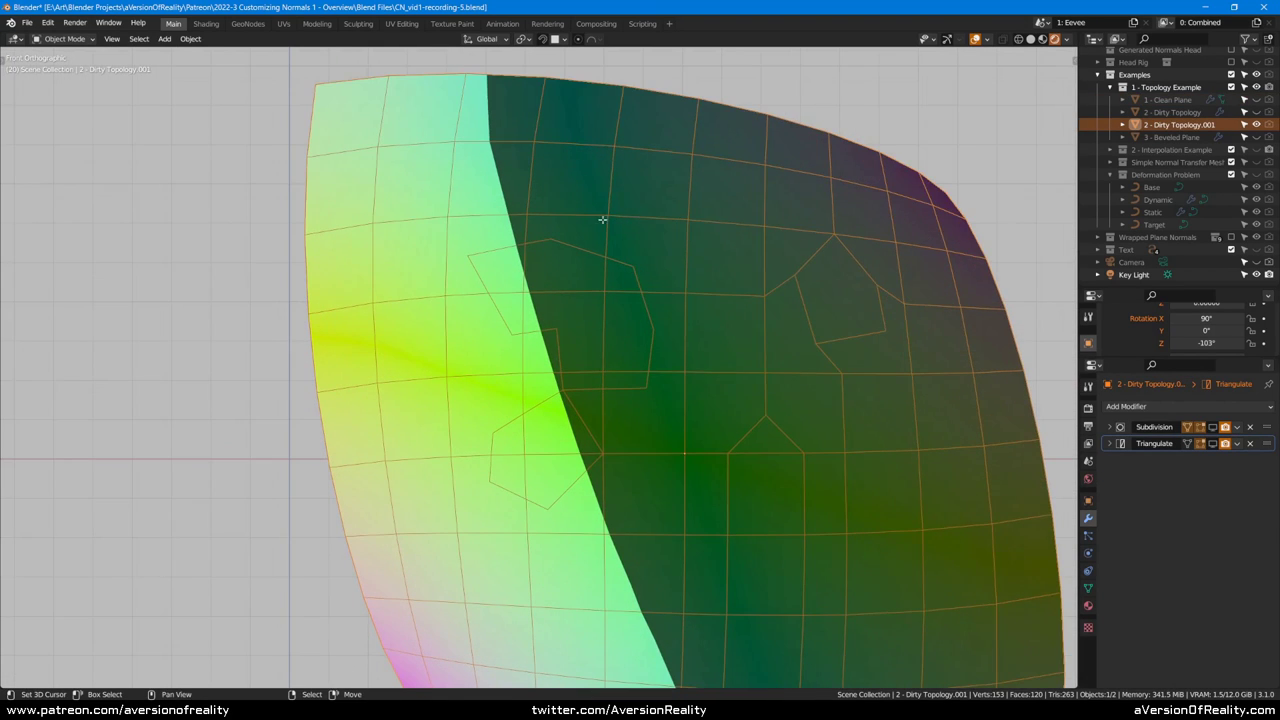
Step: In Edit Mode, try to push the leftmost vertex of the upper irregular polygon strongly outward along its normal with Shrink/Fatten
key("Tab")
middle_click_drag(600, 282, 680, 340)
key("alt+s")
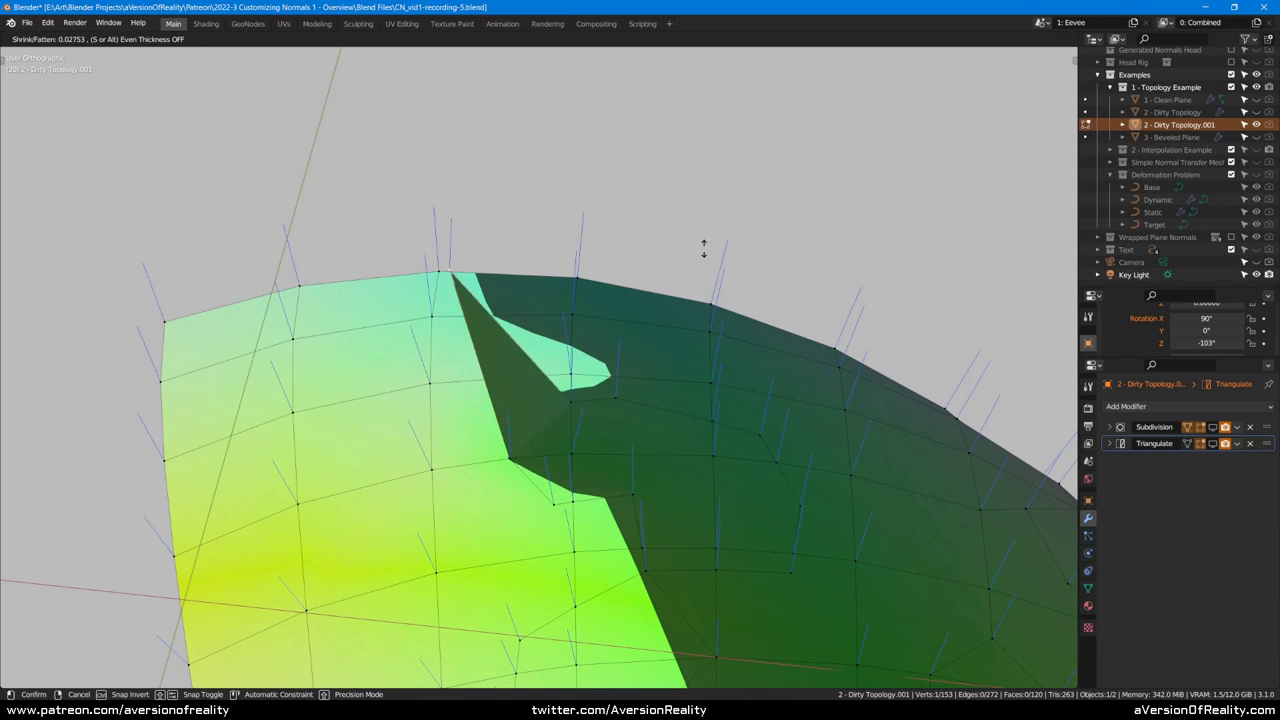
right_click(706, 296)
Step: Inspect the split normals around the irregular polygon and try a slight outward Shrink/Fatten of about 0.003 on its leftmost vertex
scroll(610, 240, "down", 2)
middle_click_drag(516, 172, 516, 288)
middle_click_drag(469, 323, 651, 257)
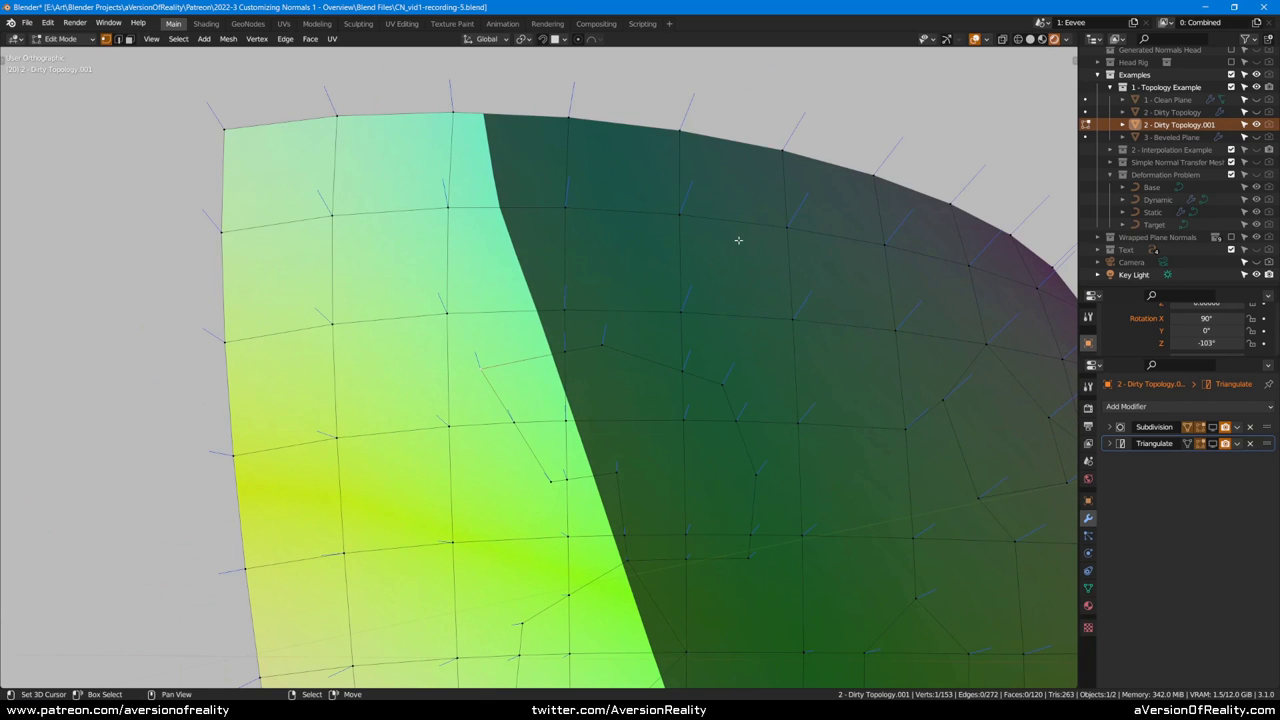
scroll(734, 246, "up", 3)
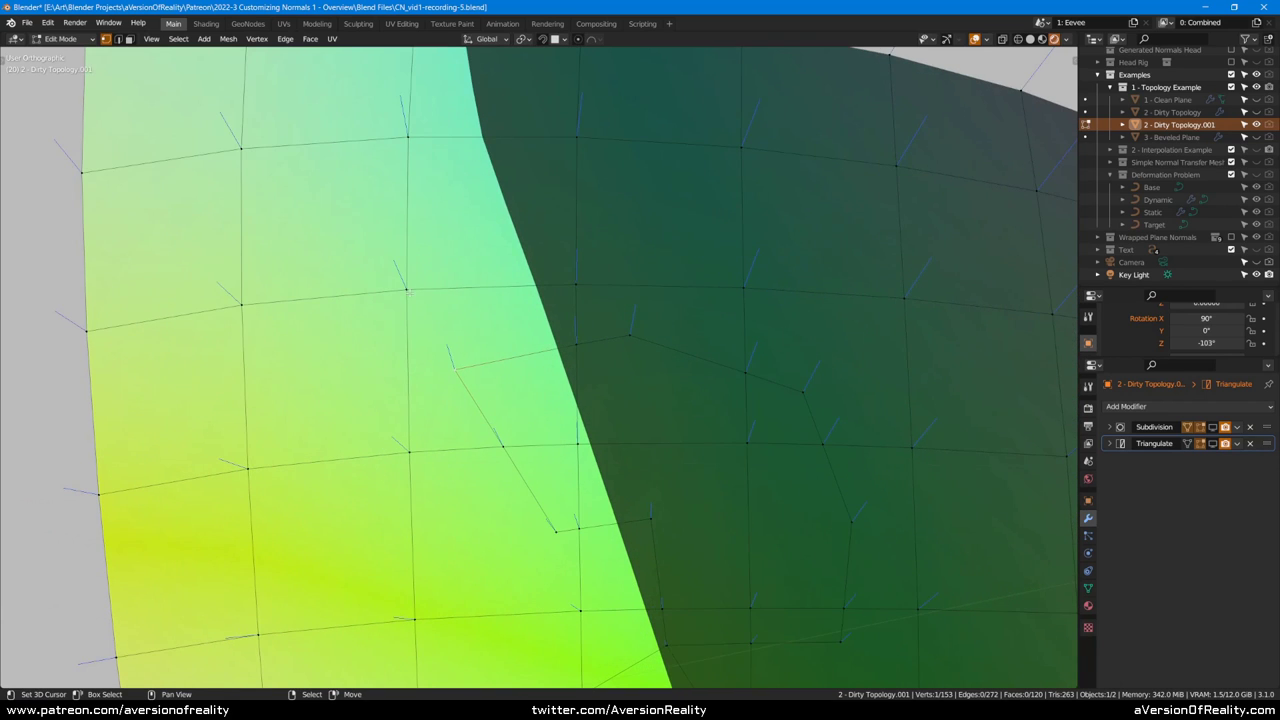
middle_click_drag(409, 293, 451, 296)
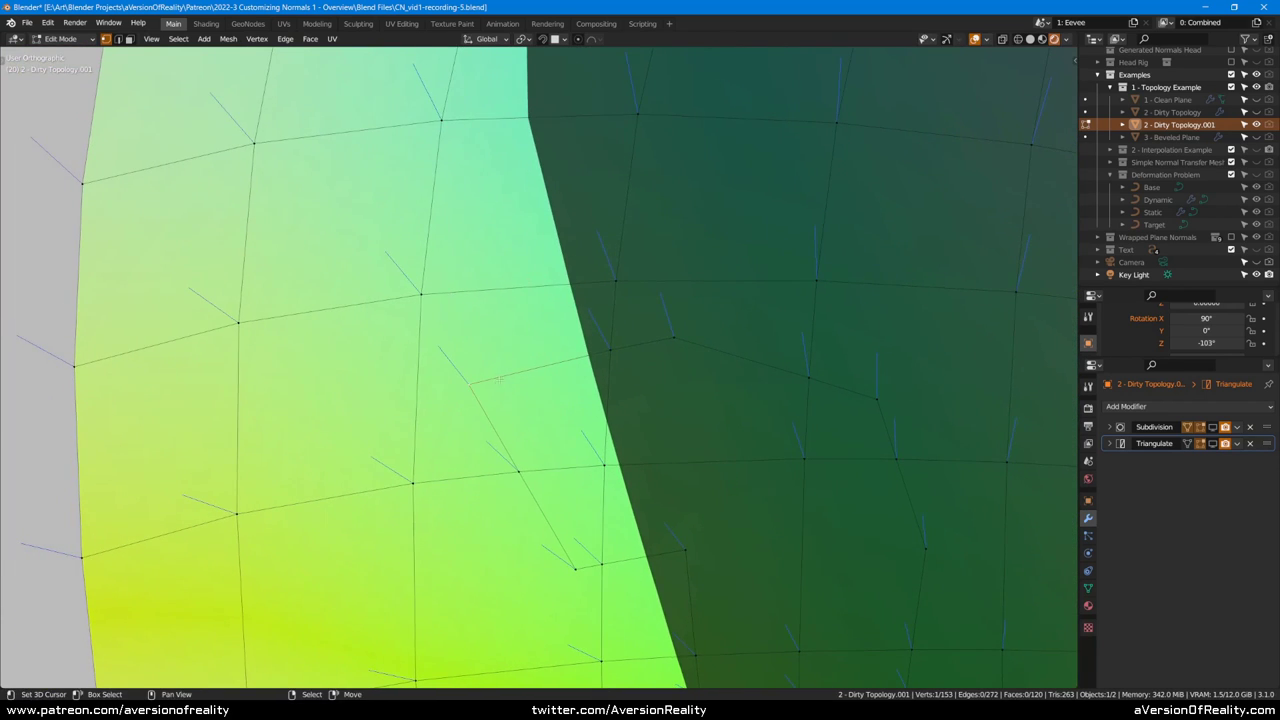
middle_click_drag(498, 379, 609, 323)
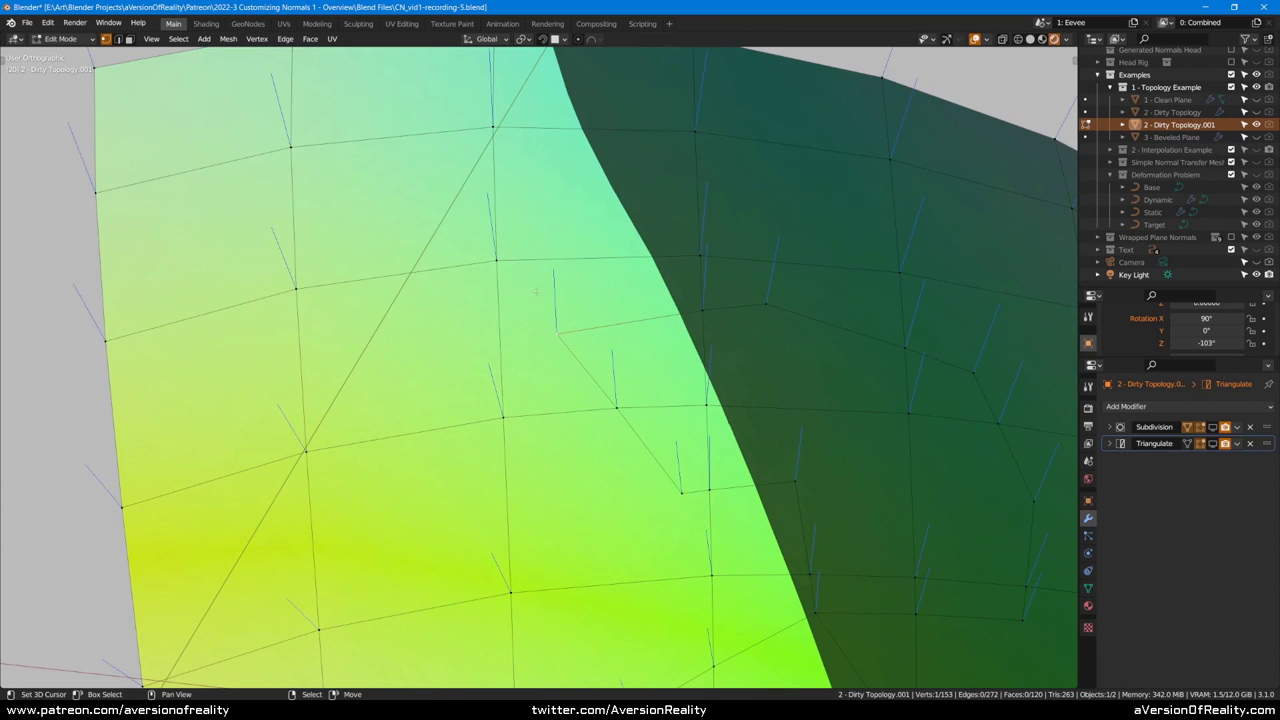
key("alt+s")
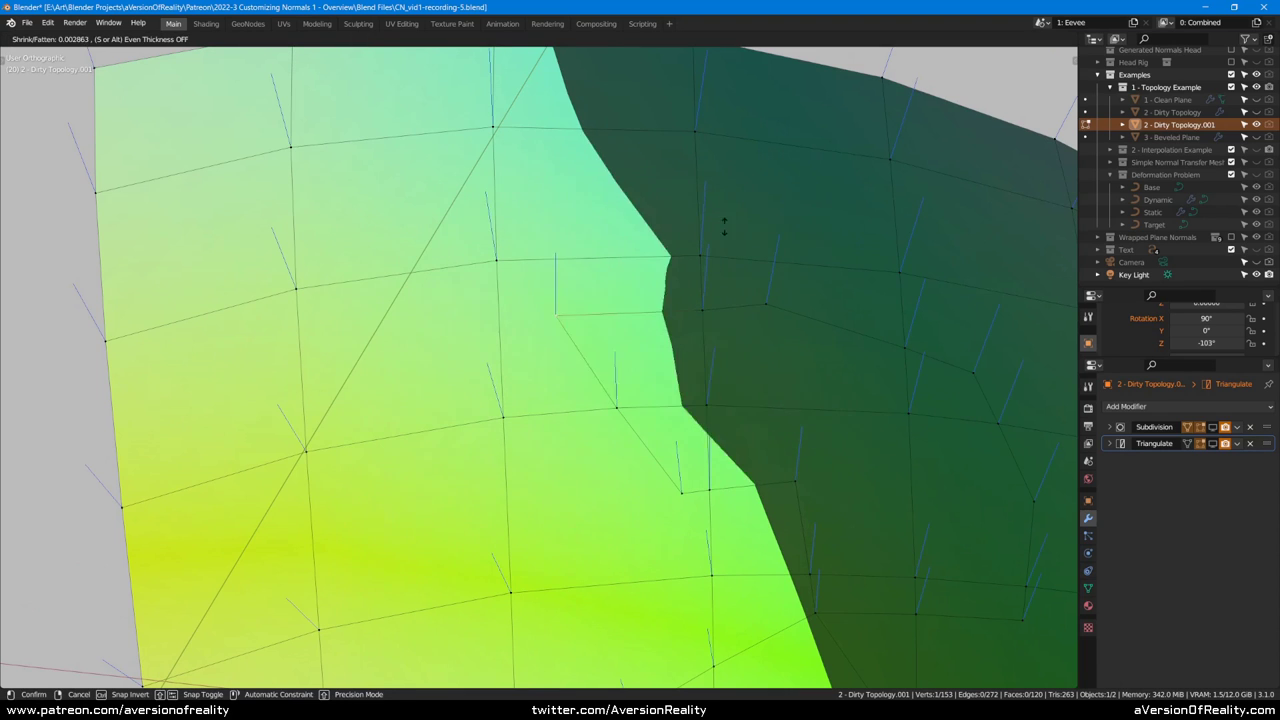
right_click(729, 232)
Step: Try to sink the same vertex slightly inward along its normal with Shrink/Fatten, viewing the surface from a steeper angle
scroll(700, 272, "down", 3)
middle_click_drag(690, 380, 666, 301)
scroll(666, 301, "up", 3)
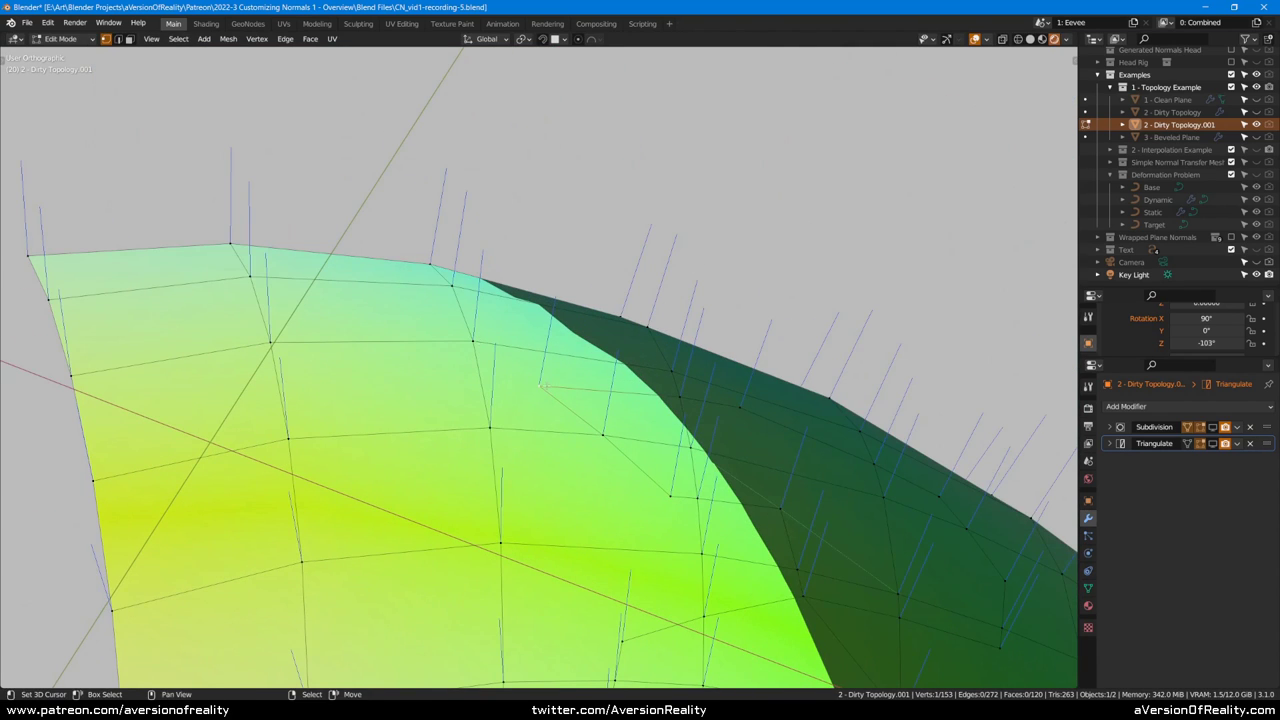
key("alt+s")
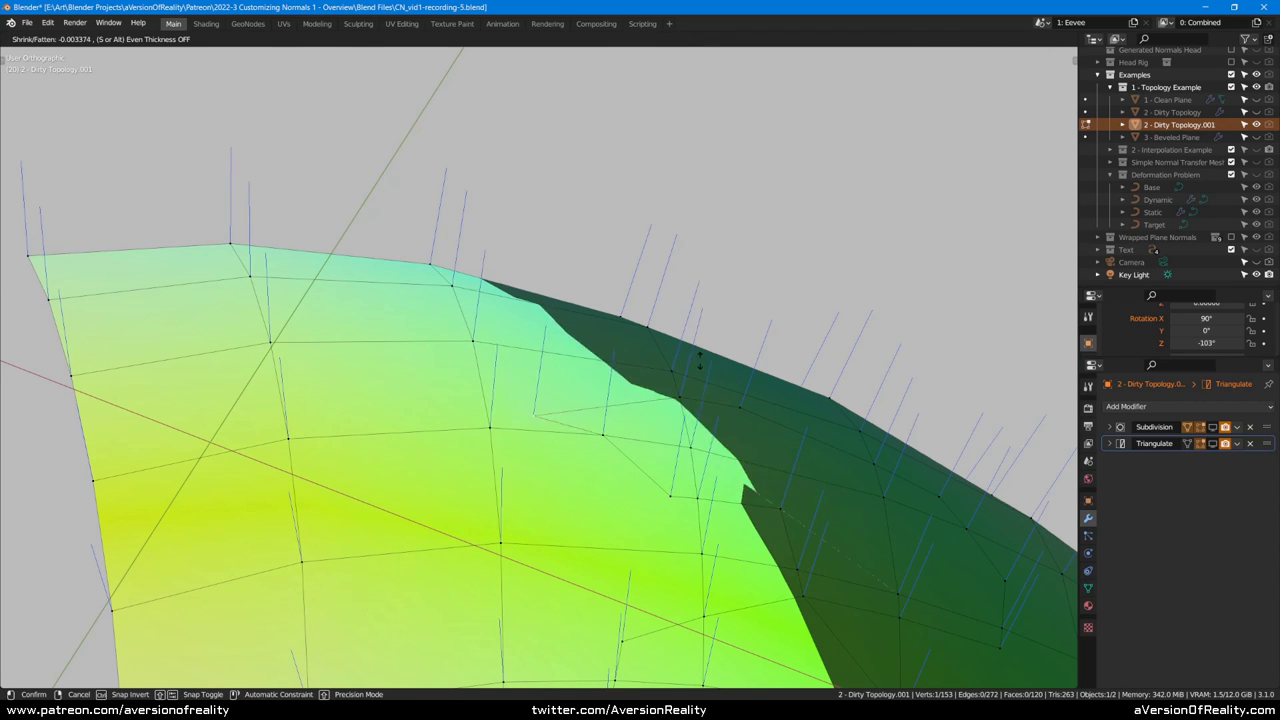
right_click(718, 321)
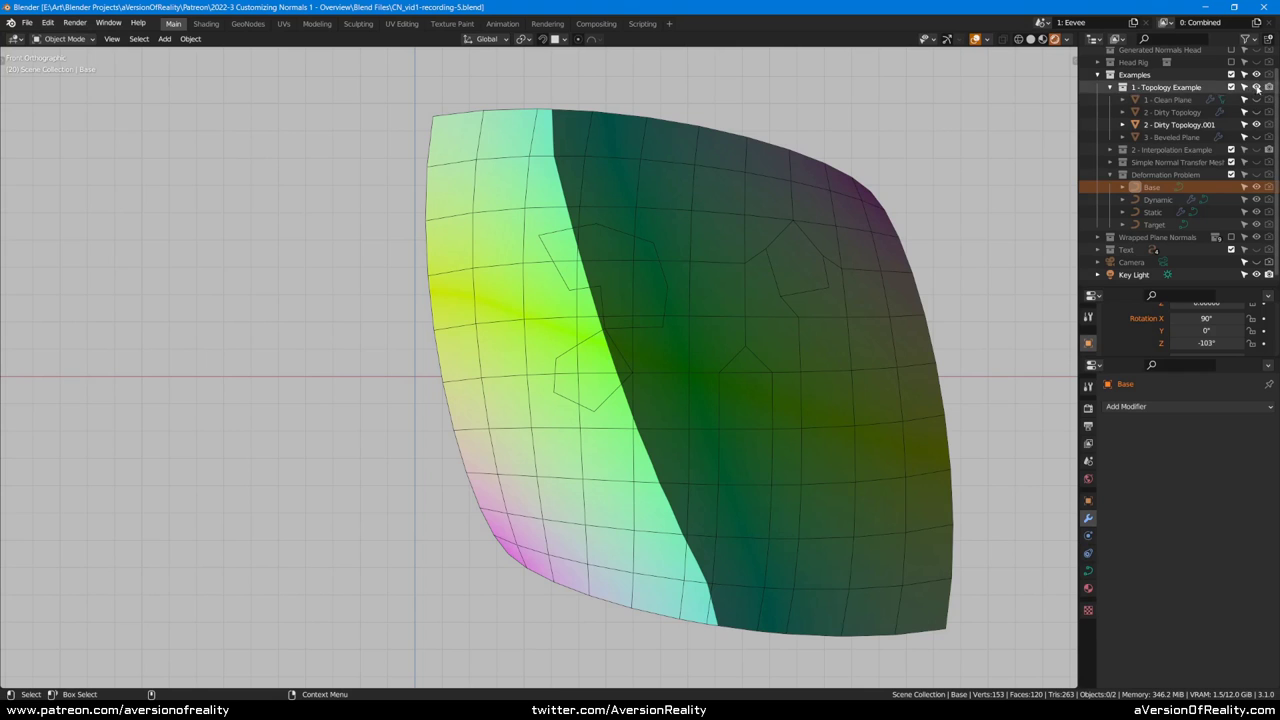
Step: Show the Deformation Problem collection, hide the 1 - Topology Example collection and frame the example curves
left_click(1257, 175)
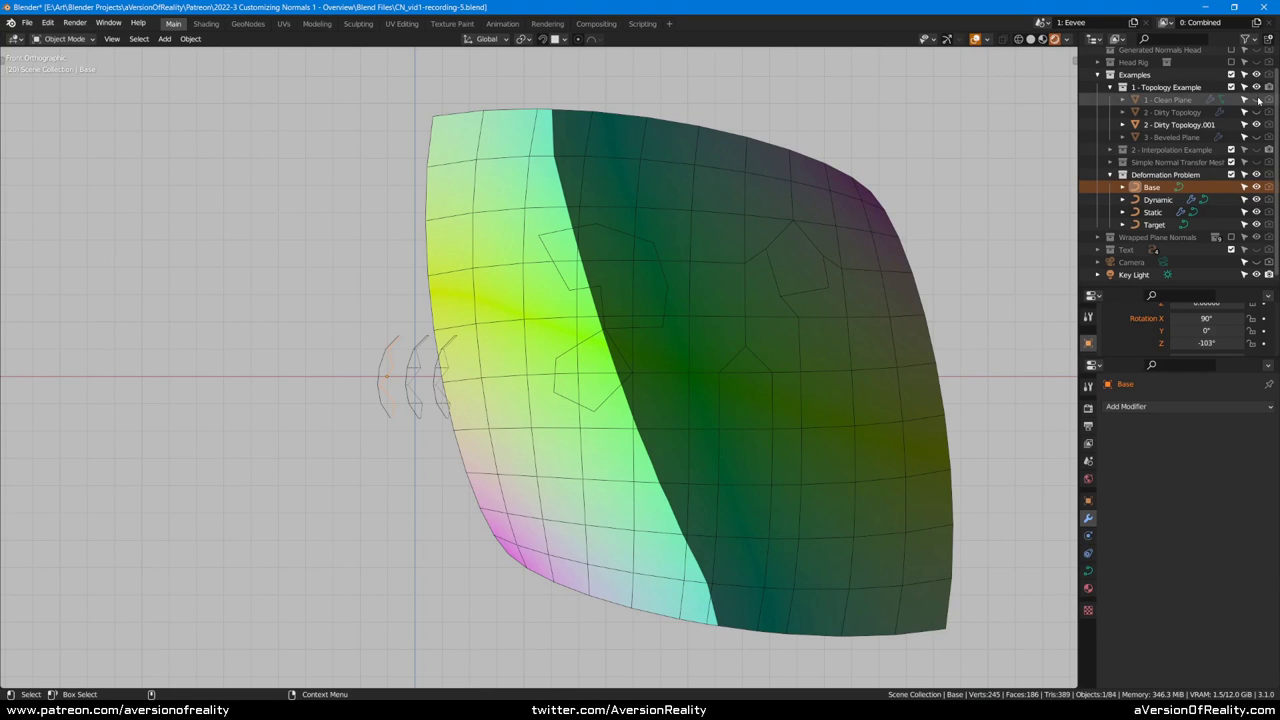
left_click(1256, 87)
scroll(709, 264, "up", 1)
middle_click_drag(369, 356, 640, 331, "shift")
scroll(640, 331, "up", 6)
middle_click_drag(700, 272, 646, 286, "shift")
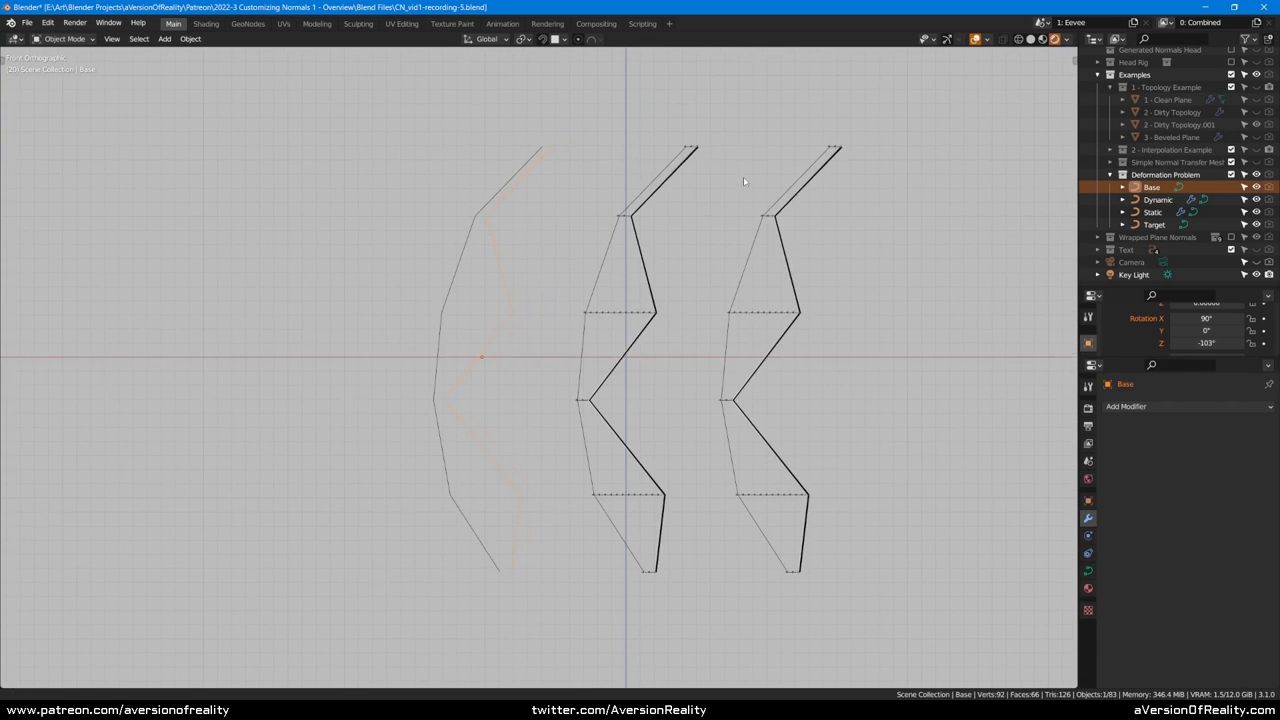
Step: Compare the shapes of the Base and Target curves over their full height, selecting the Target curve
scroll(640, 240, "up", 1)
middle_click_drag(528, 232, 503, 230, "shift")
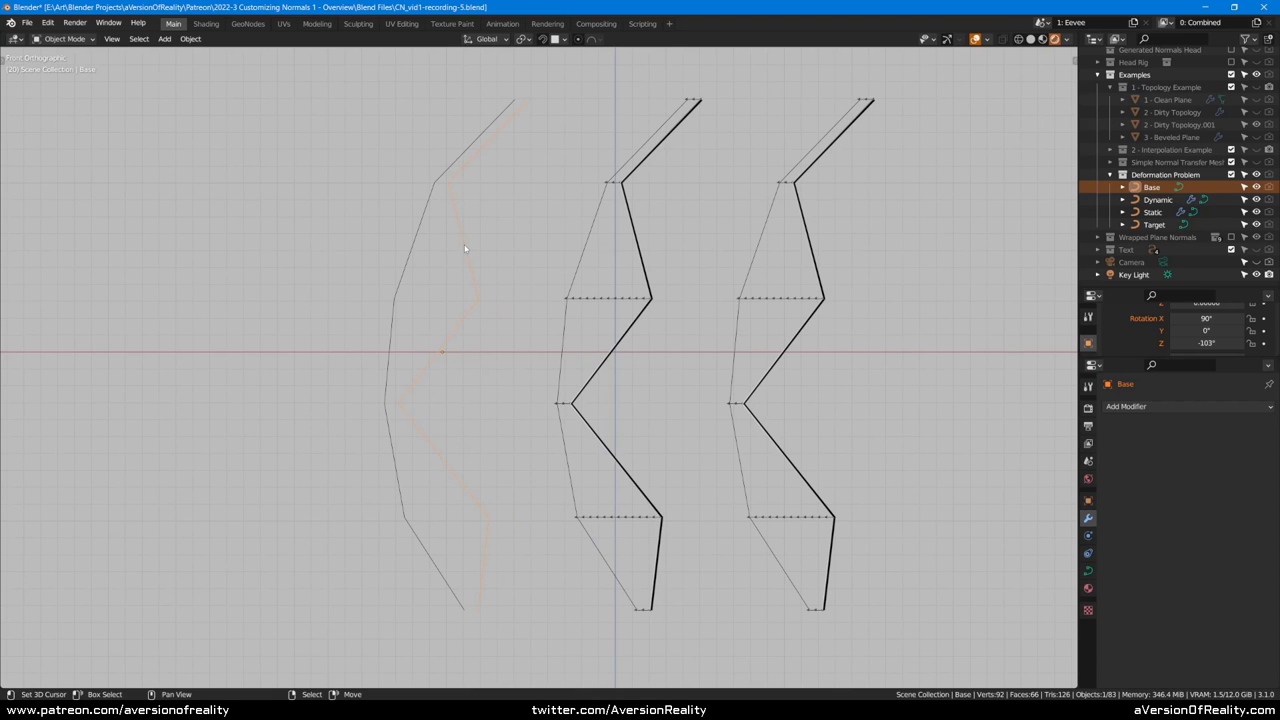
middle_click_drag(561, 199, 546, 197, "shift")
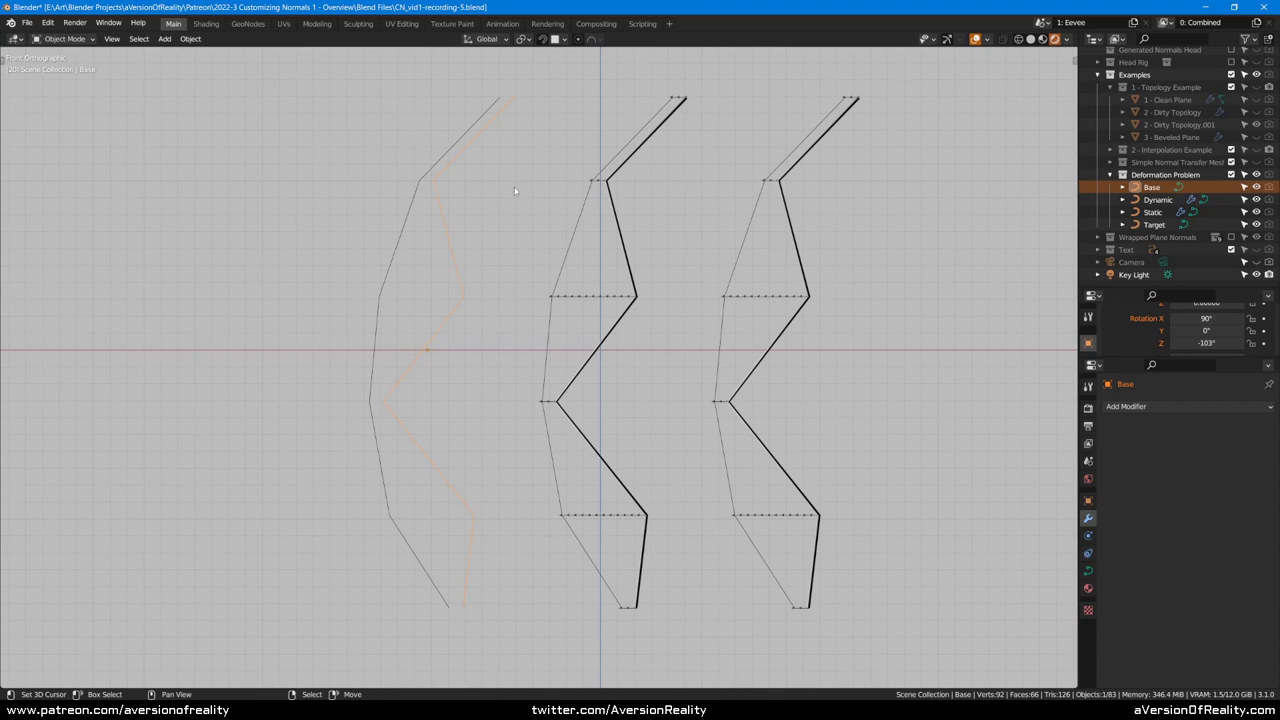
middle_click_drag(505, 189, 560, 174, "shift")
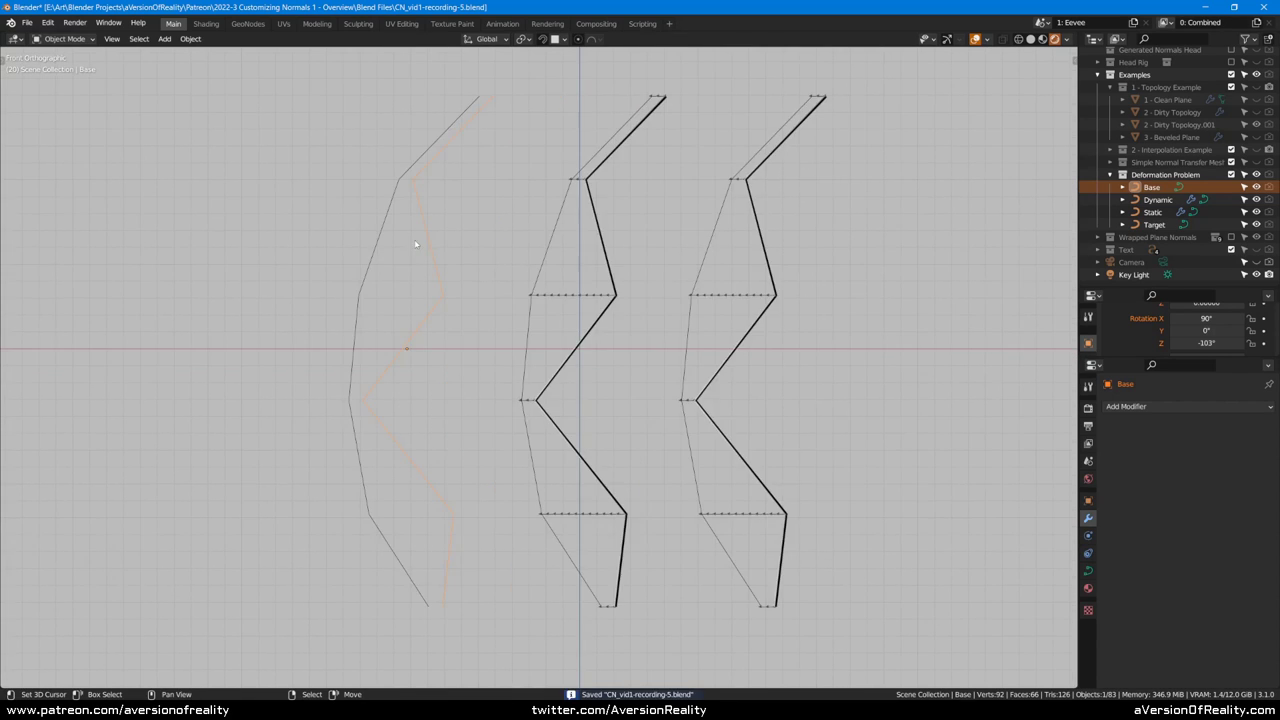
scroll(416, 247, "up", 2)
middle_click_drag(473, 249, 580, 342)
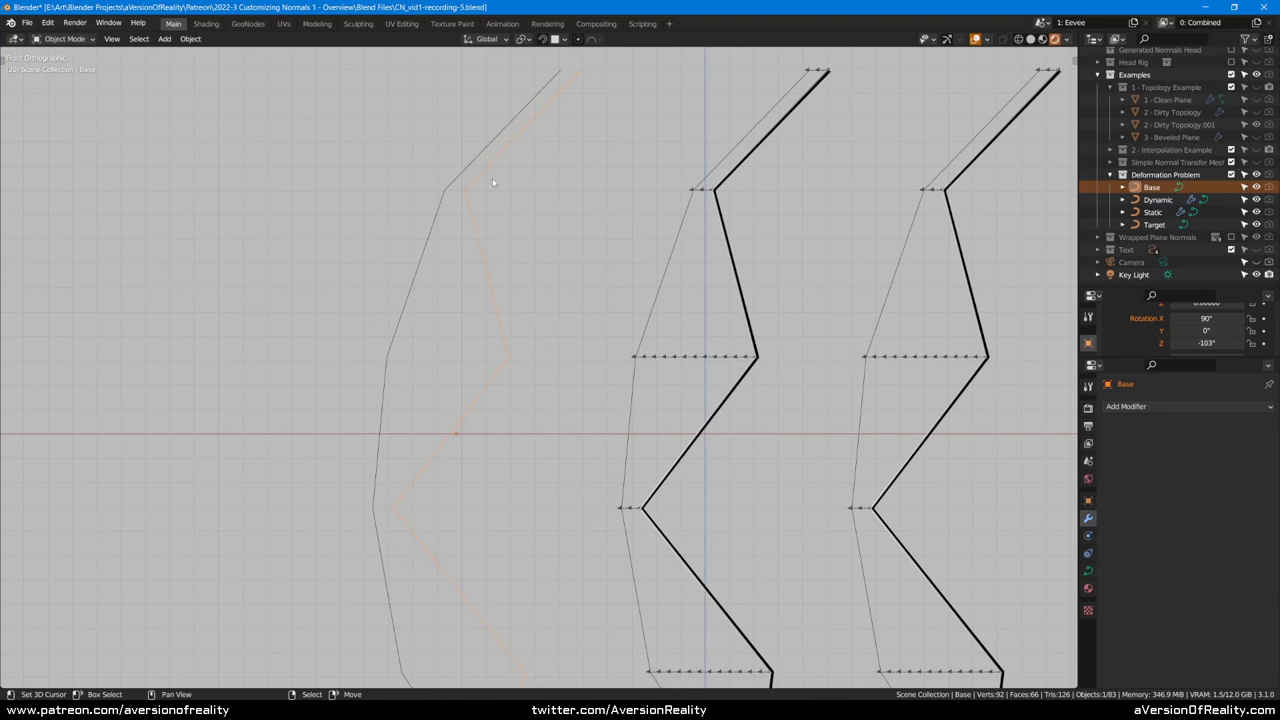
scroll(520, 466, "down", 2)
middle_click_drag(520, 466, 472, 289, "shift")
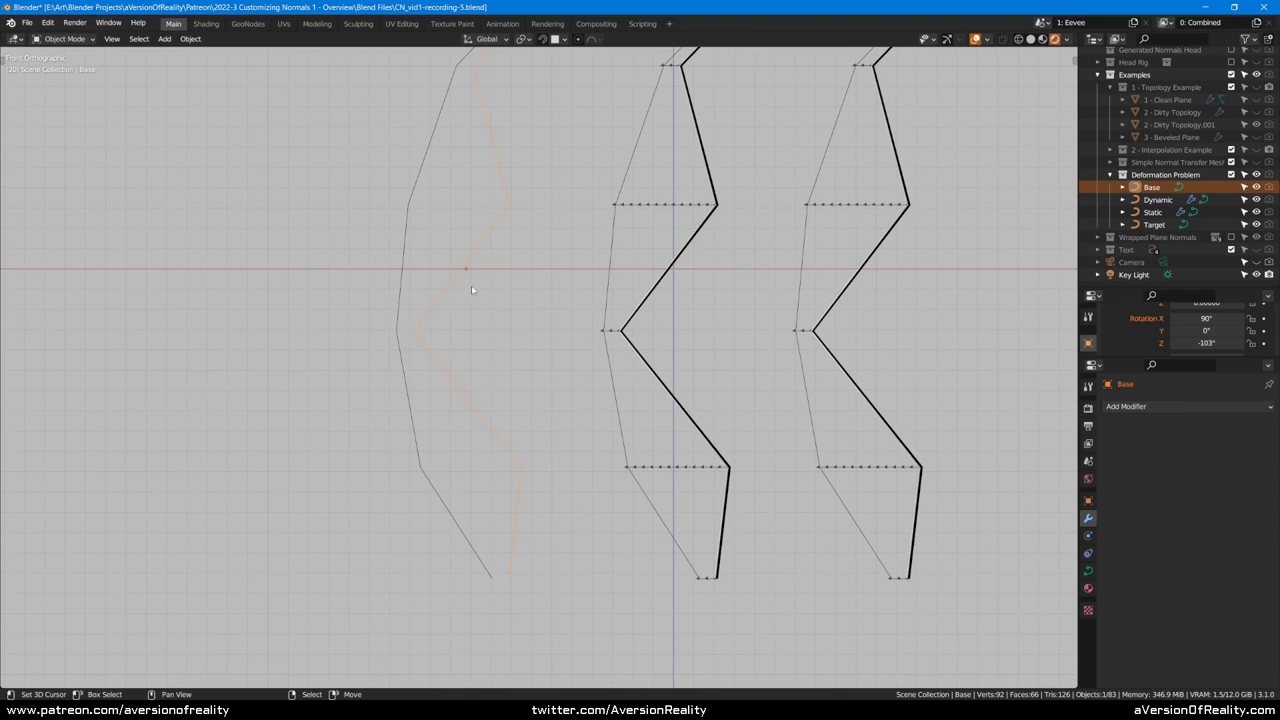
middle_click_drag(554, 234, 581, 342, "shift")
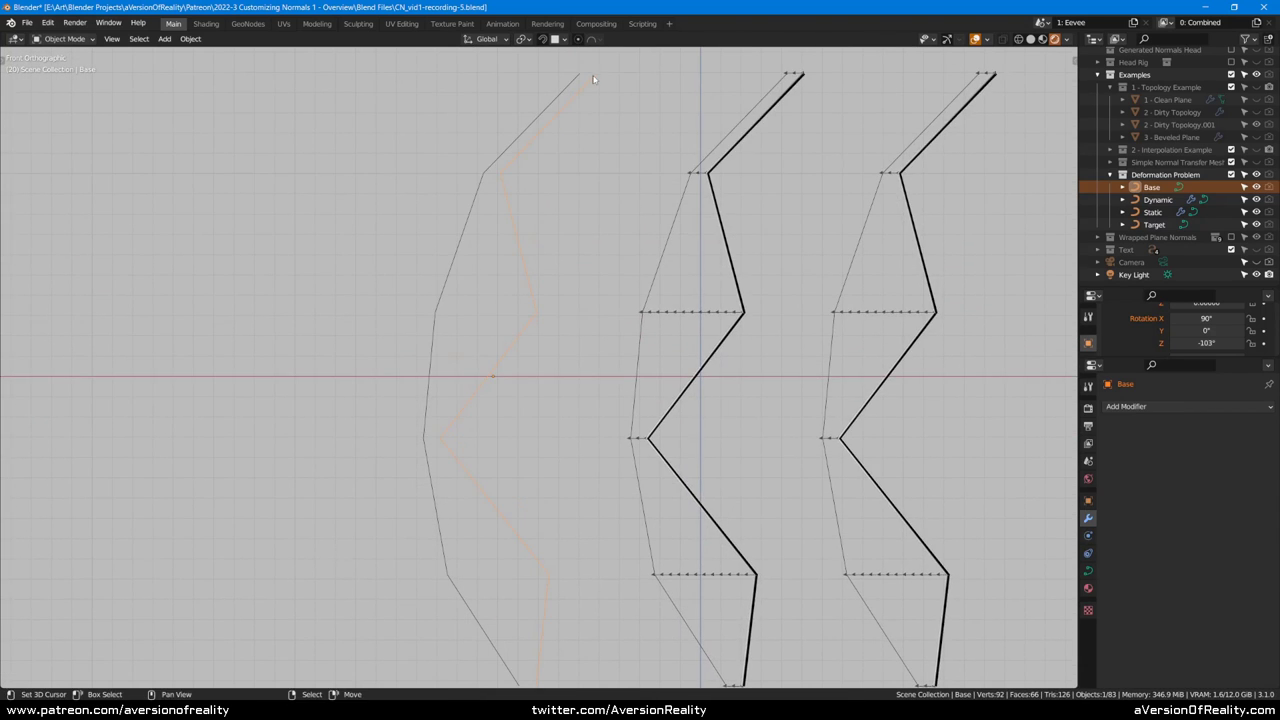
middle_click_drag(520, 488, 520, 439)
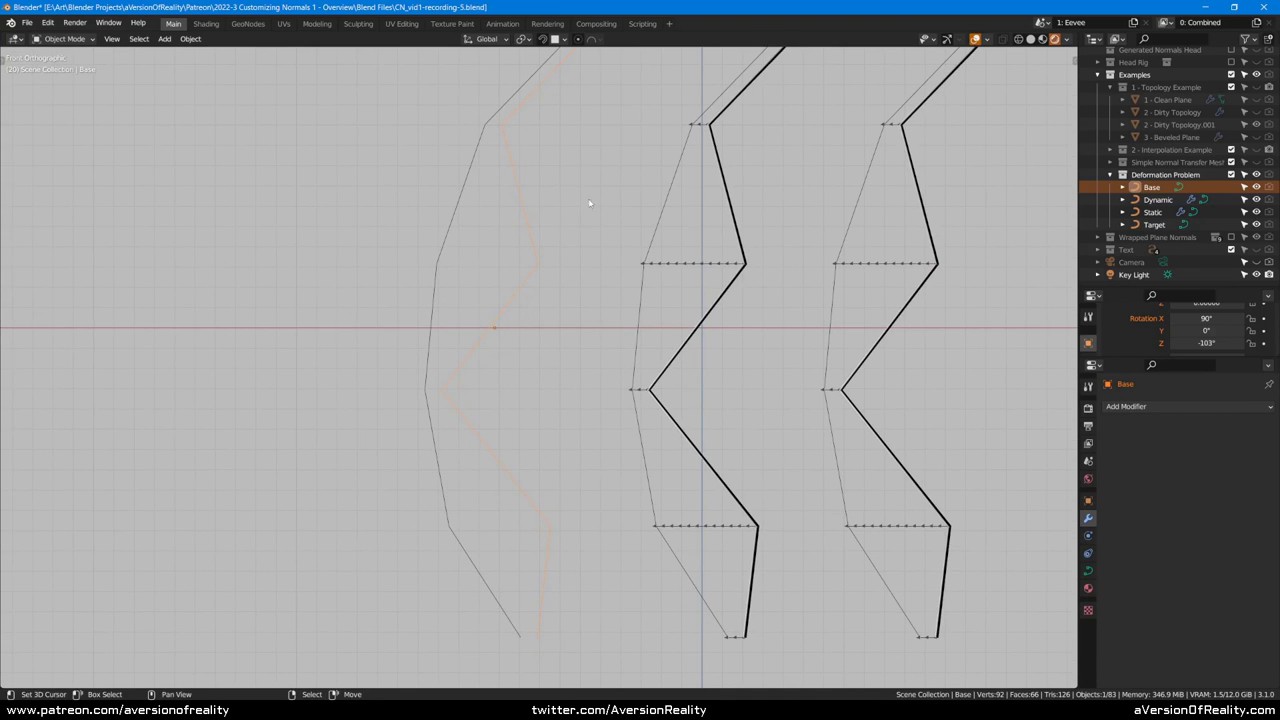
middle_click_drag(565, 126, 576, 192)
left_click(543, 152)
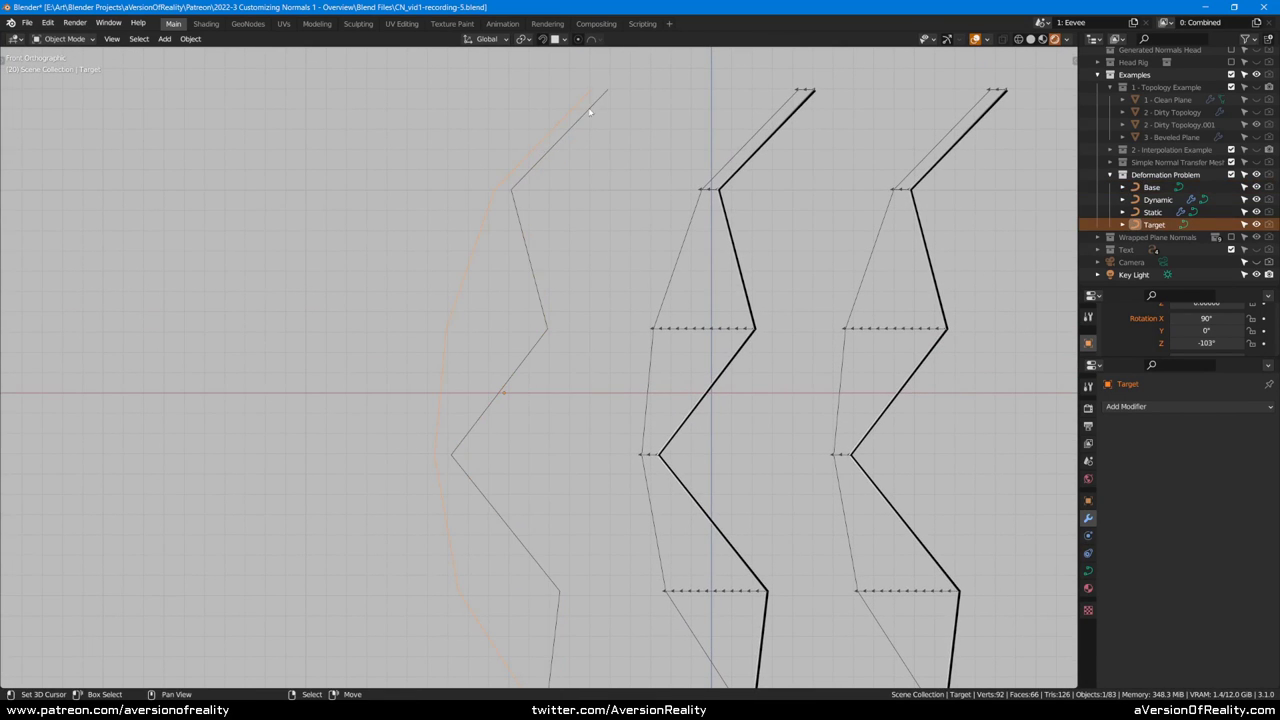
Step: Open the Static curve in Edit Mode and examine the offset arrows running from its upper protruding control point
scroll(471, 264, "down", 1)
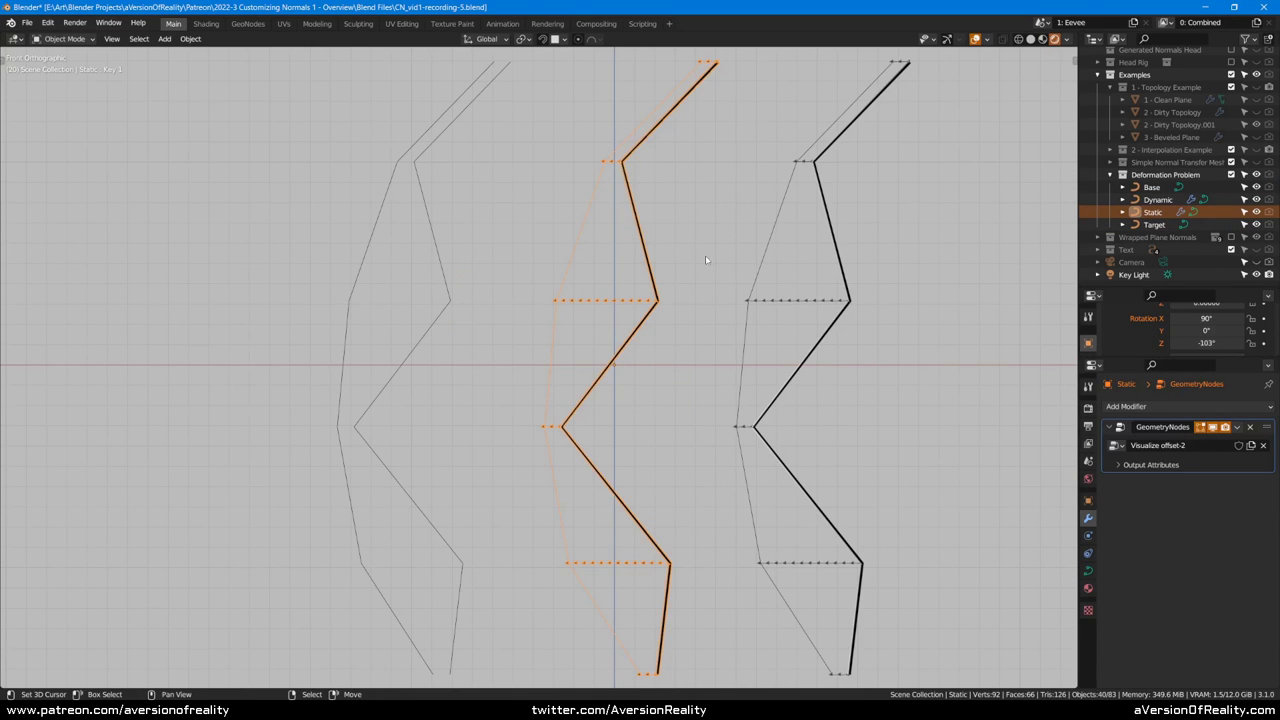
scroll(705, 260, "up", 1)
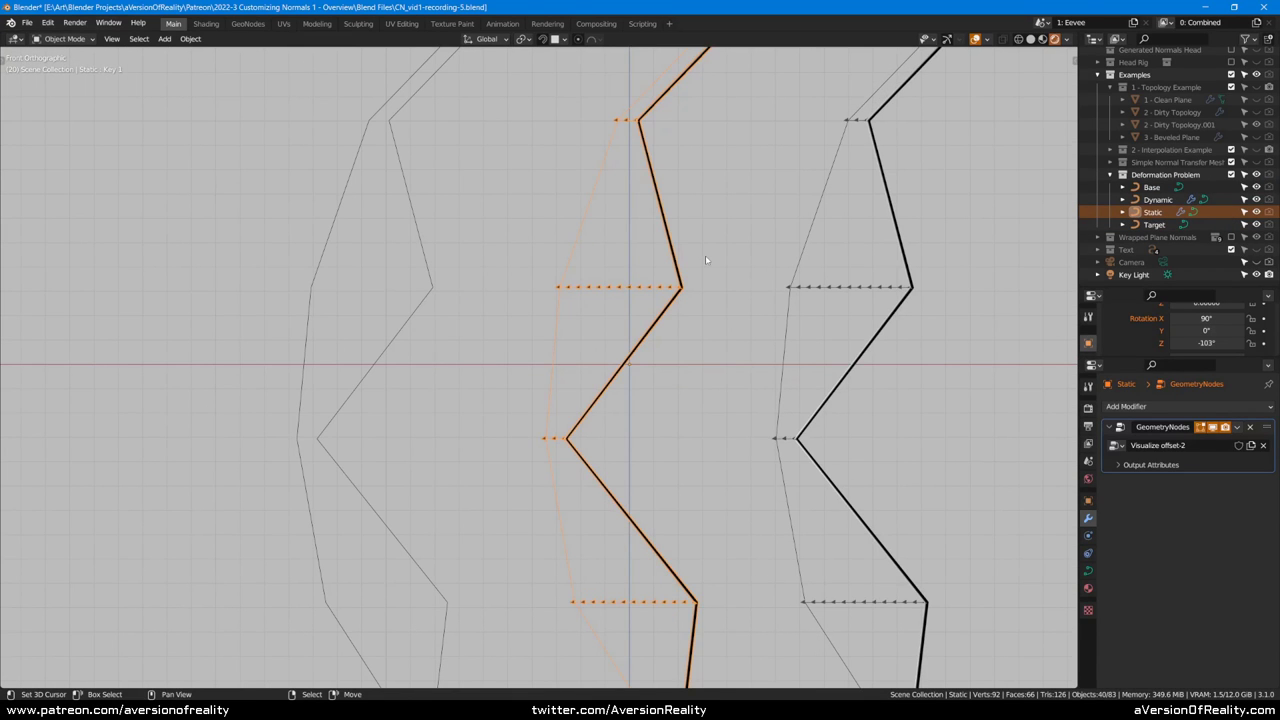
middle_click_drag(724, 247, 712, 296)
key("Tab")
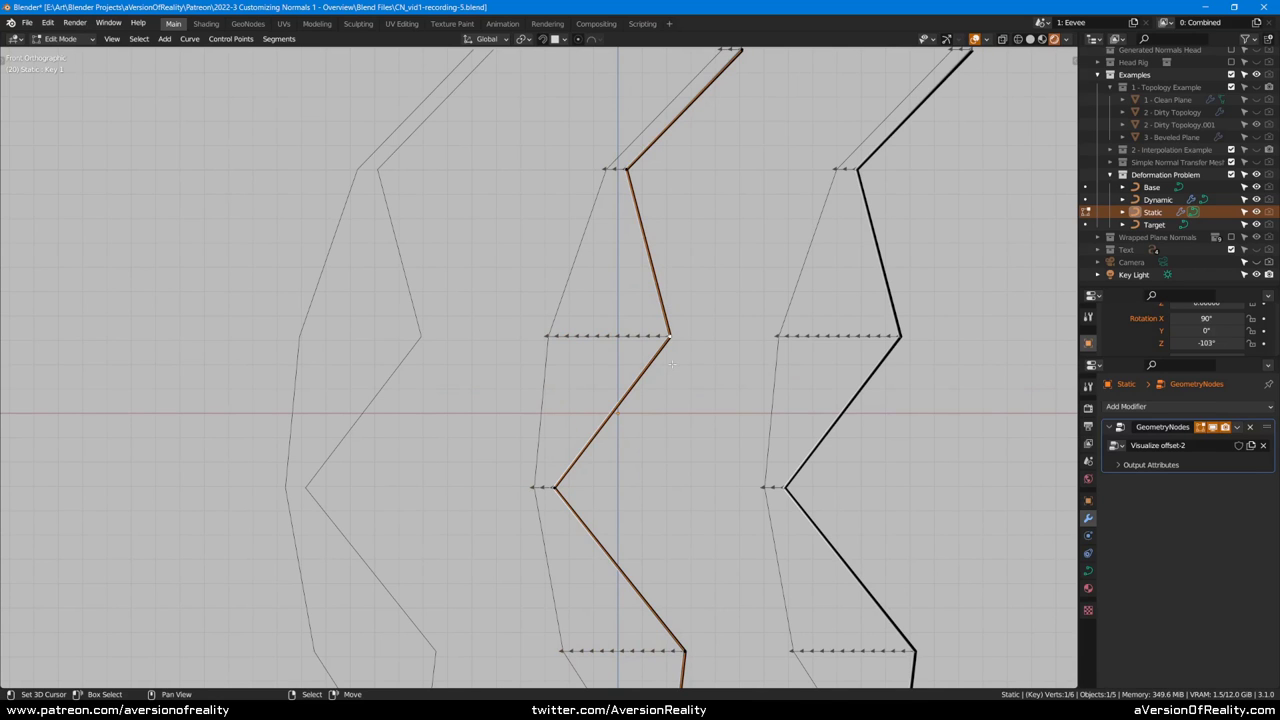
scroll(558, 355, "up", 3)
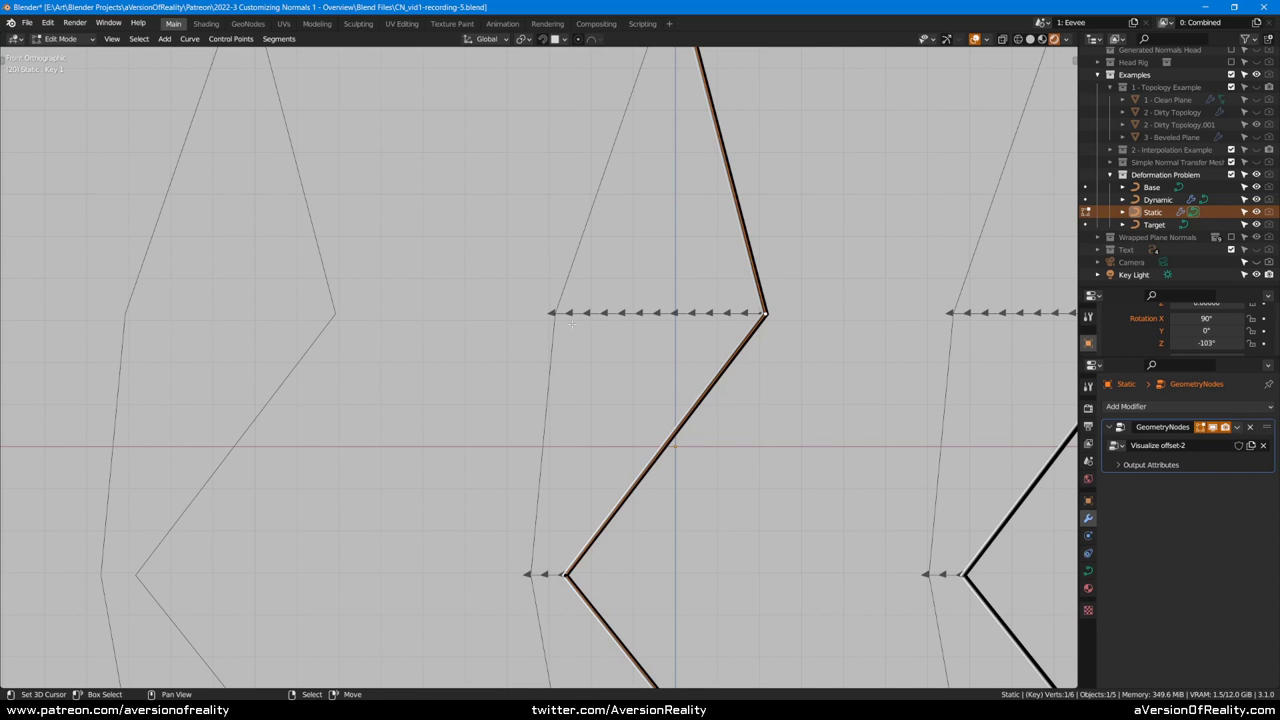
scroll(667, 239, "down", 6)
scroll(667, 239, "up", 3)
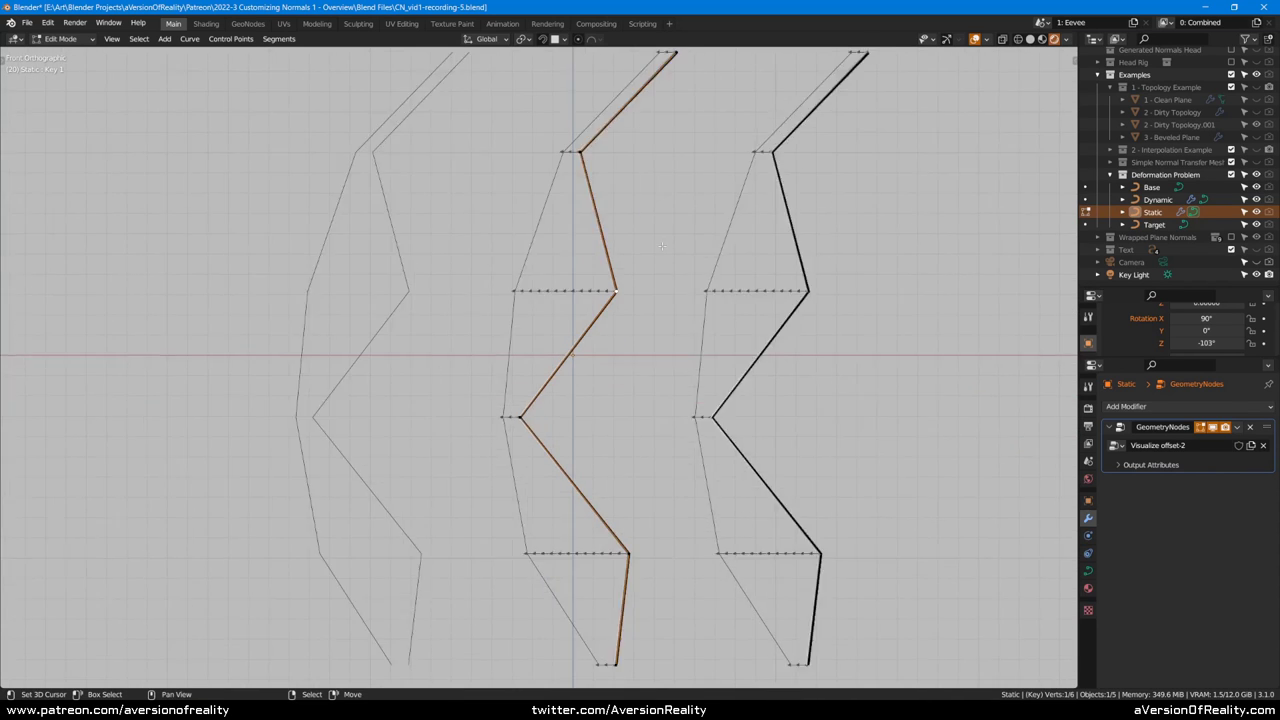
Step: Try moving the Static curve's upper protruding control point along the global X axis to test how its offset behaves
key("g")
key("x")
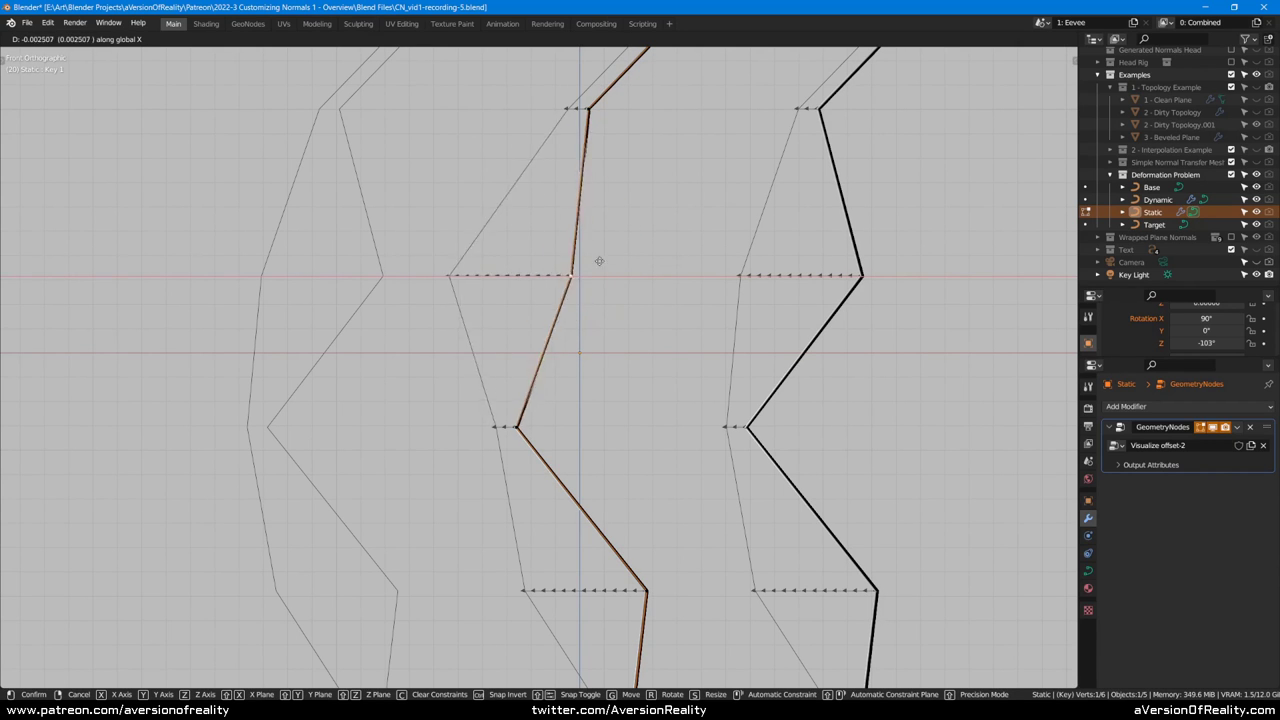
right_click(646, 263)
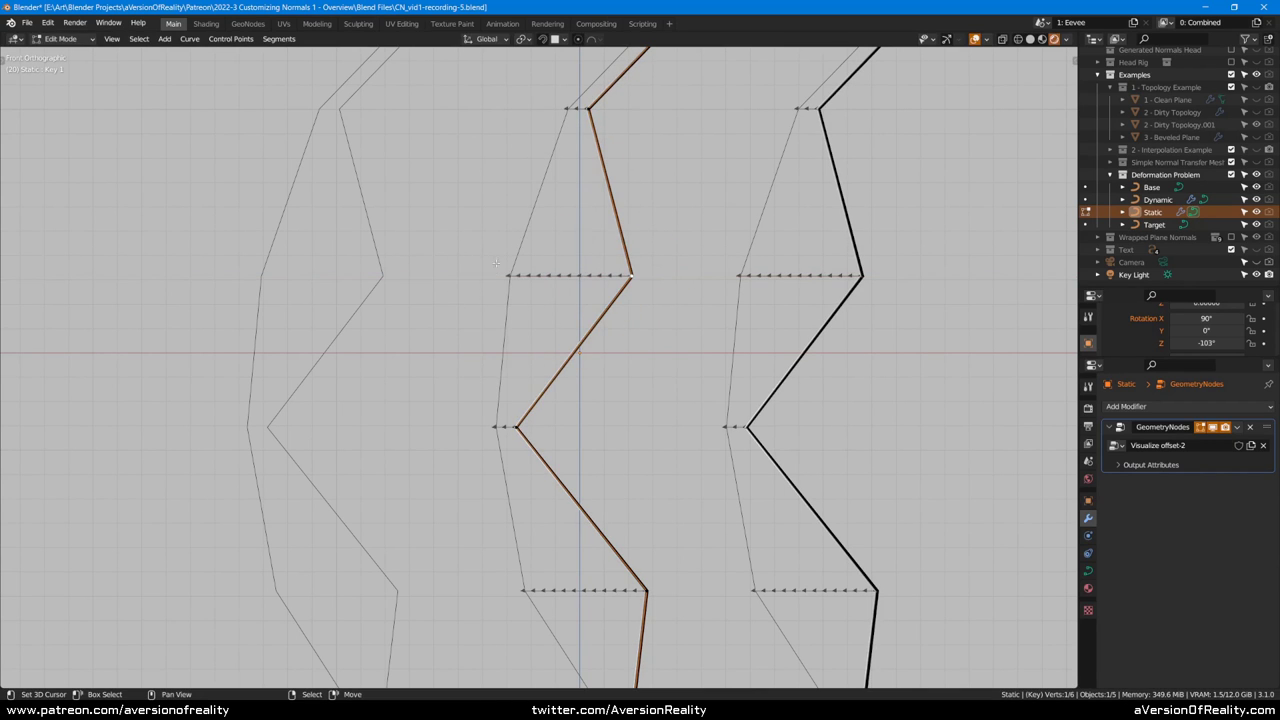
scroll(545, 182, "down", 1)
scroll(545, 182, "down", 1)
key("g")
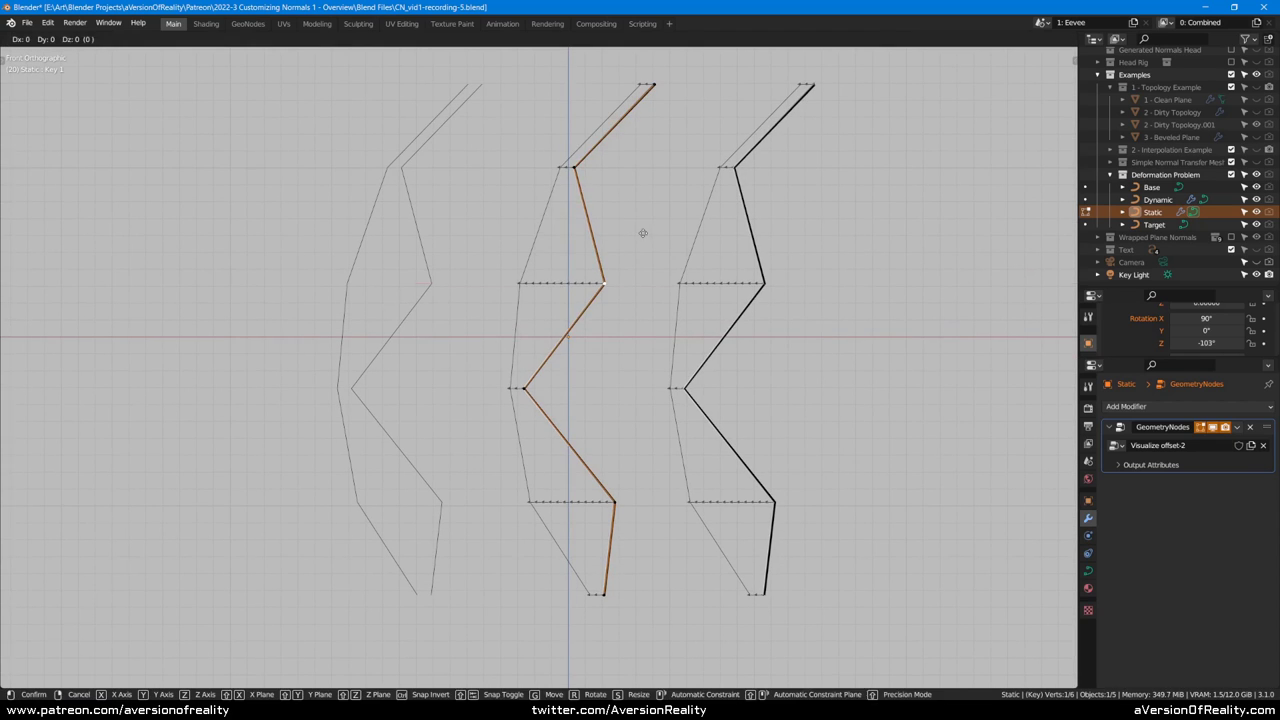
key("x")
right_click(620, 244)
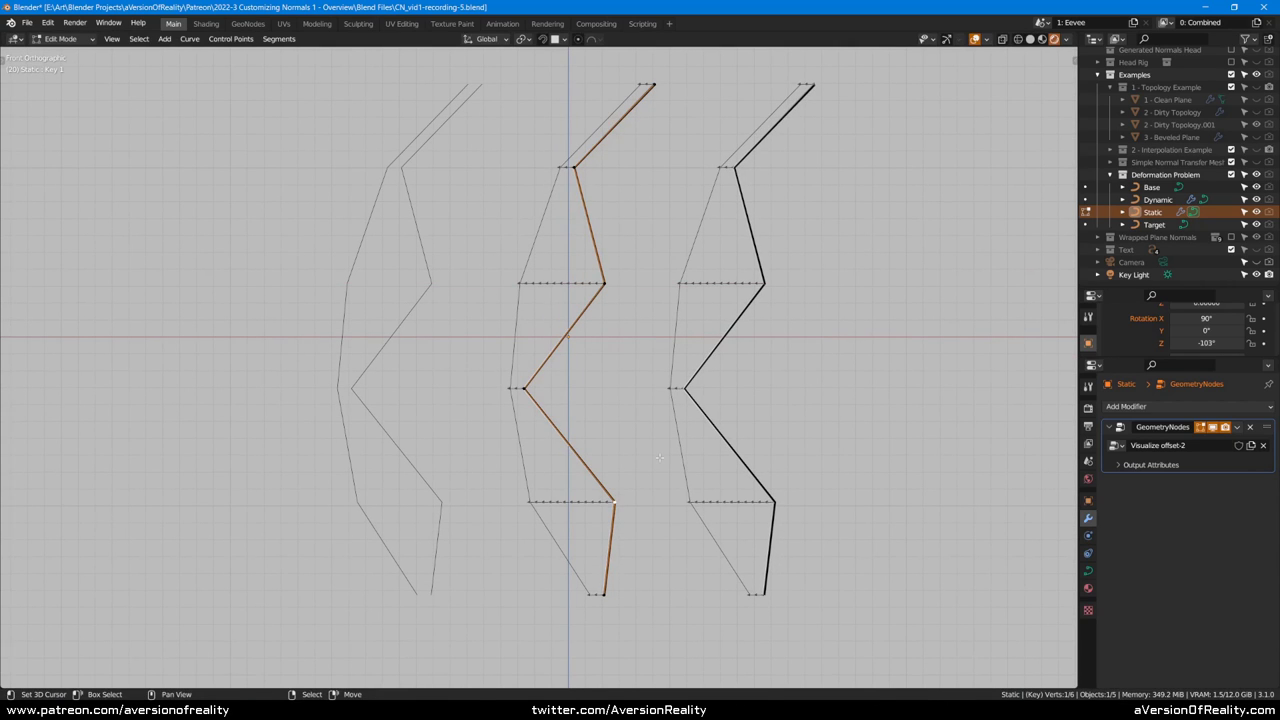
Step: Try moving the Static curve's lower protruding control point along the global X axis, and return to Object Mode
key("g")
key("x")
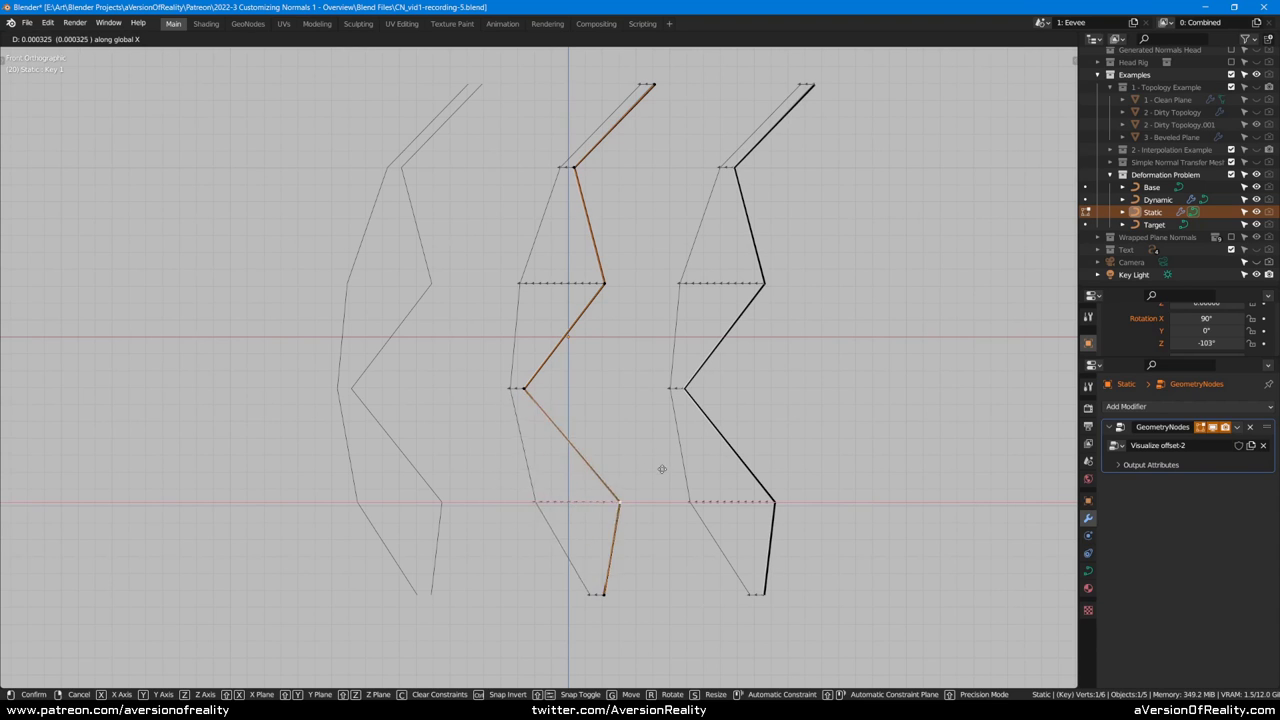
left_click(626, 472)
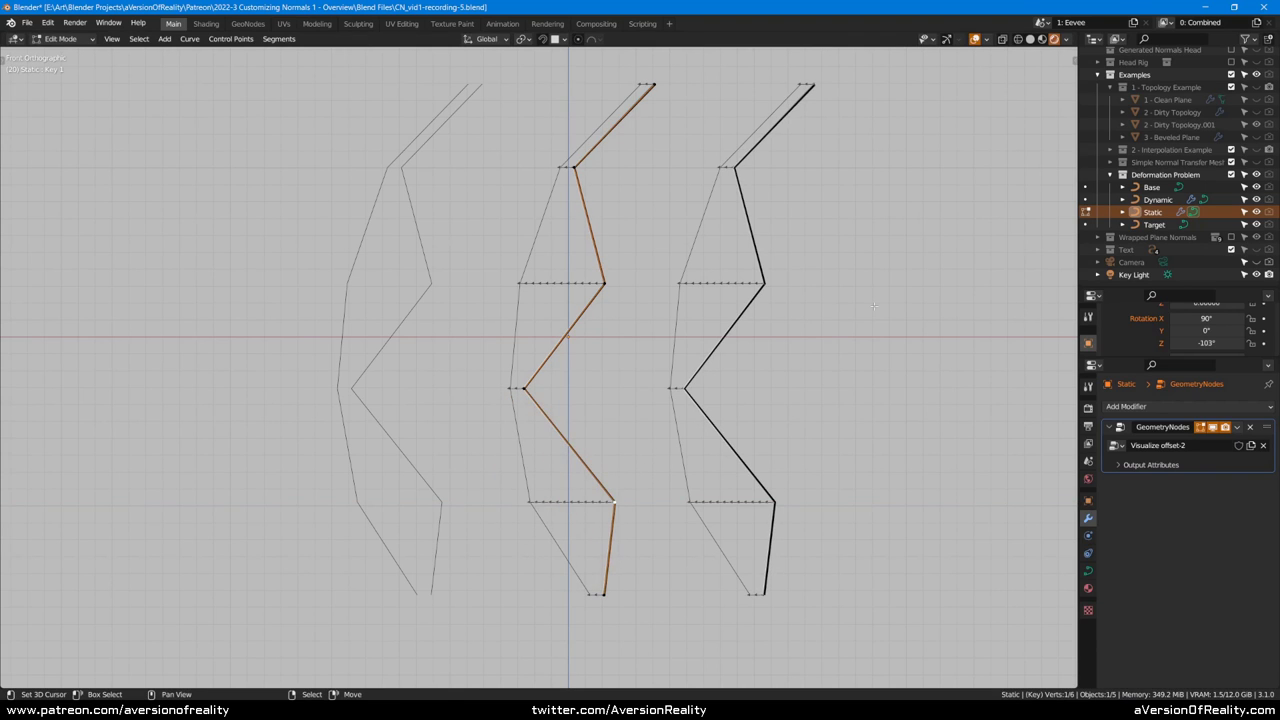
key("Tab")
scroll(874, 306, "down", 1)
middle_click_drag(874, 306, 795, 345, "shift")
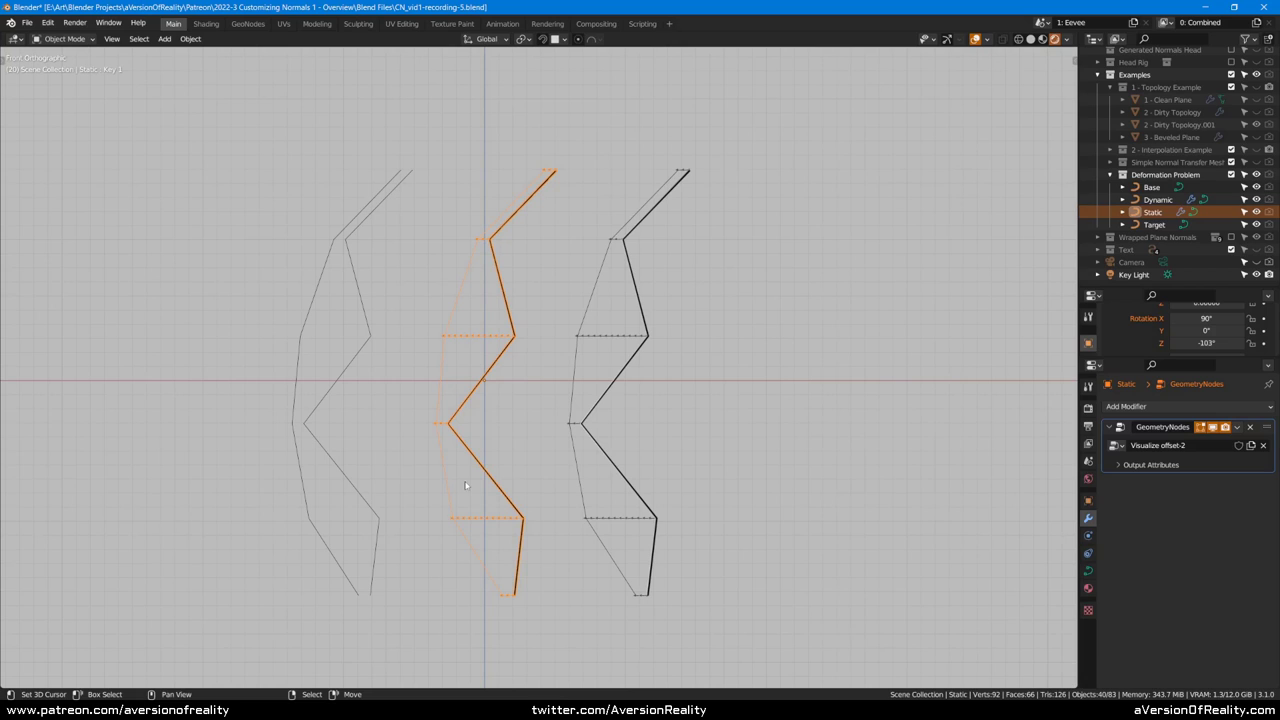
Step: Open the Dynamic curve in Edit Mode and move its upper protruding control point about 0.00139 along the global X axis
left_click(647, 335)
key("Tab")
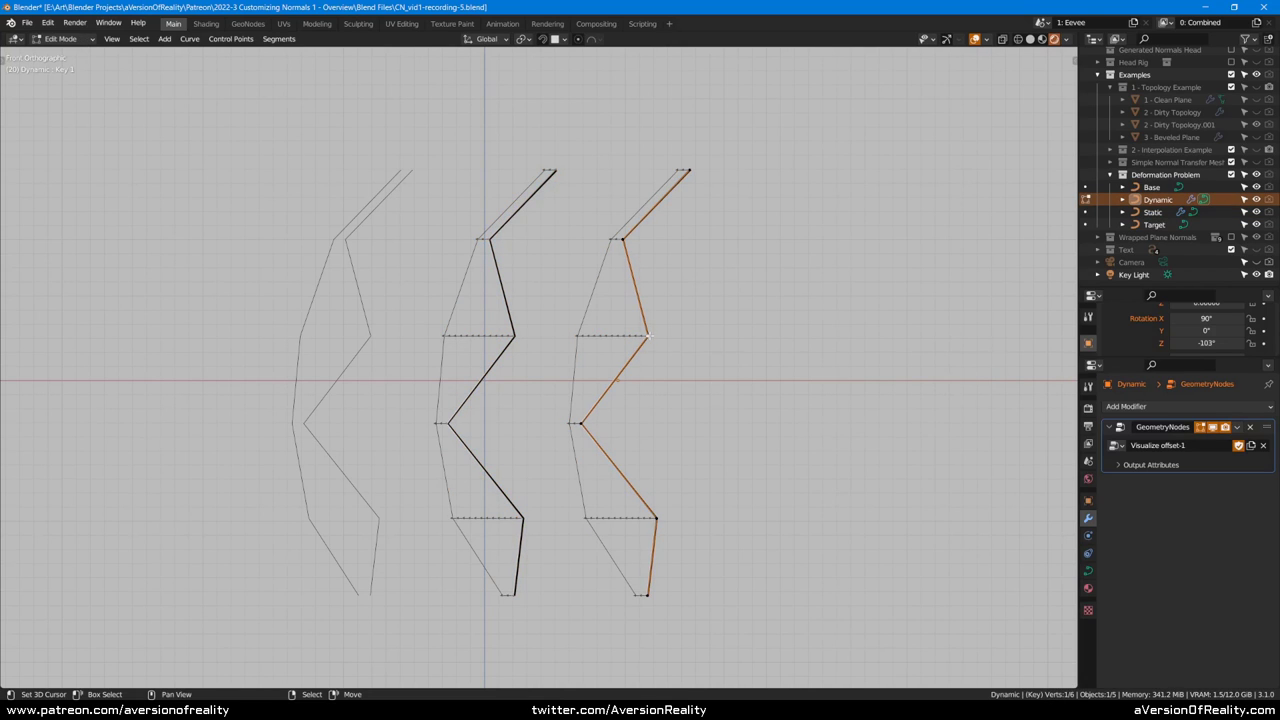
scroll(727, 296, "up", 1)
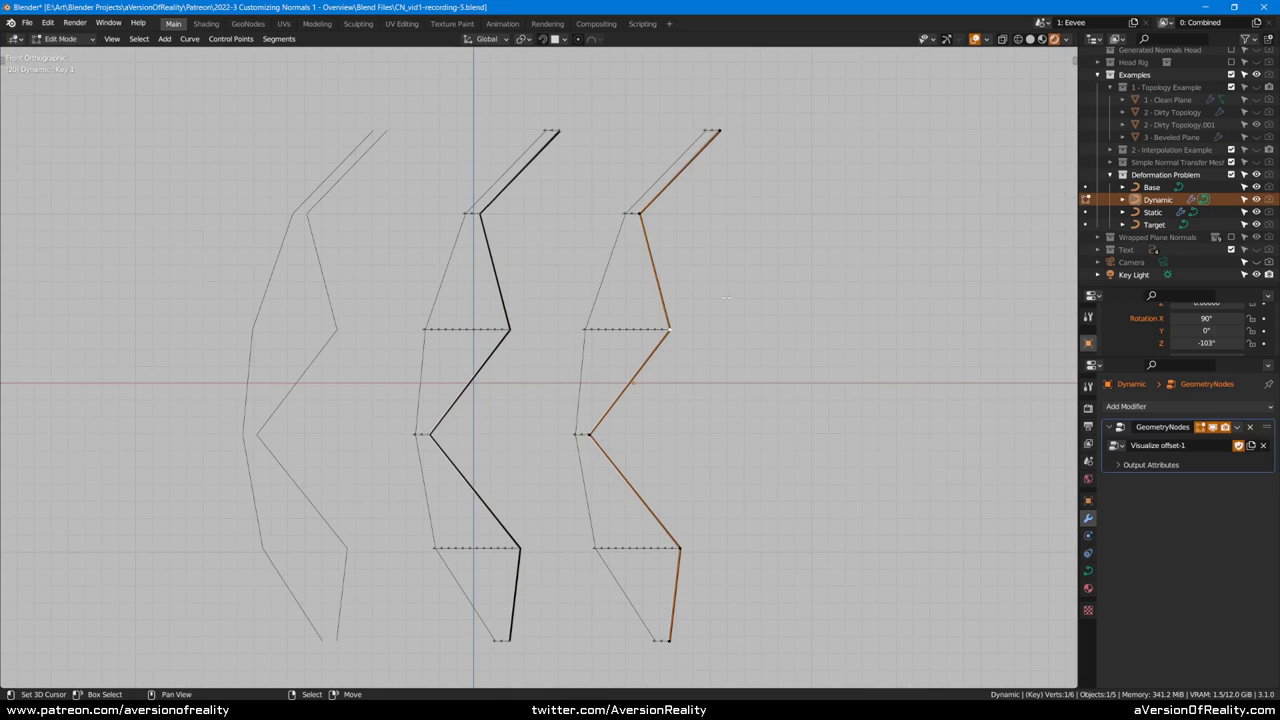
key("g")
key("x")
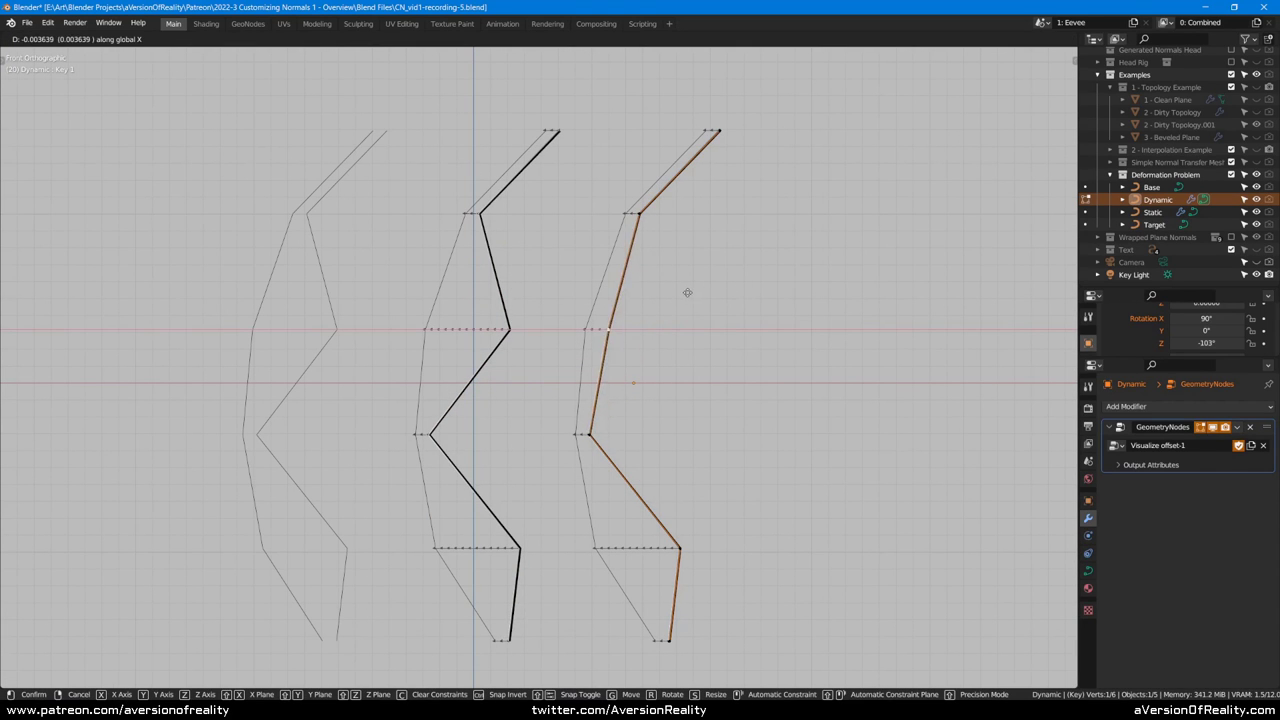
left_click(768, 290)
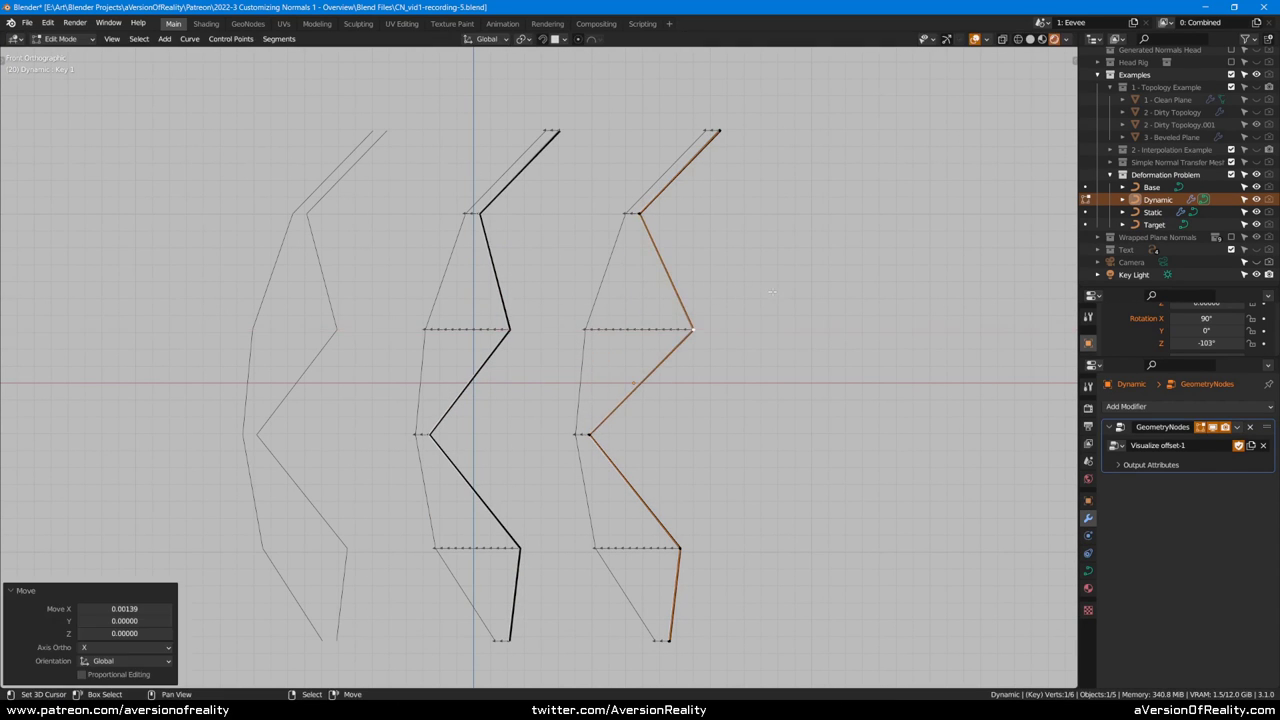
Step: Move the Dynamic curve's upper protruding control point about -0.00366 along global X and back outward about 0.0029
scroll(763, 288, "up", 6)
key("g")
key("x")
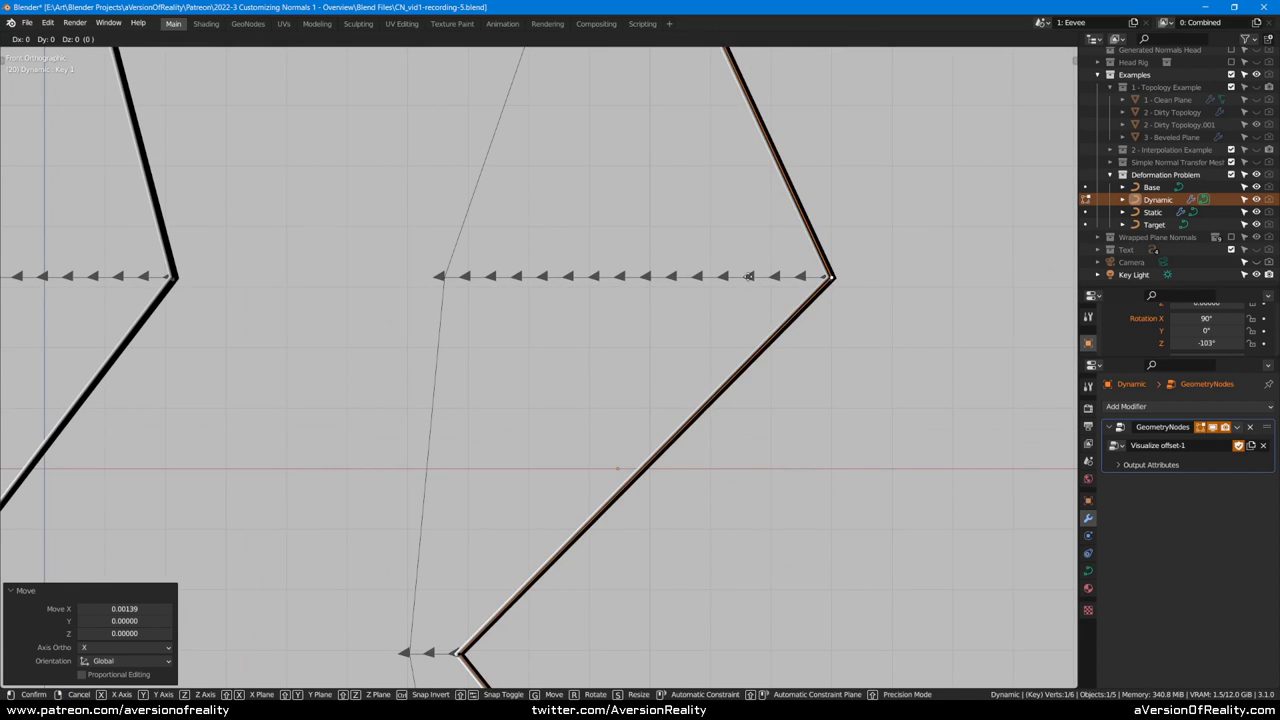
left_click(526, 292)
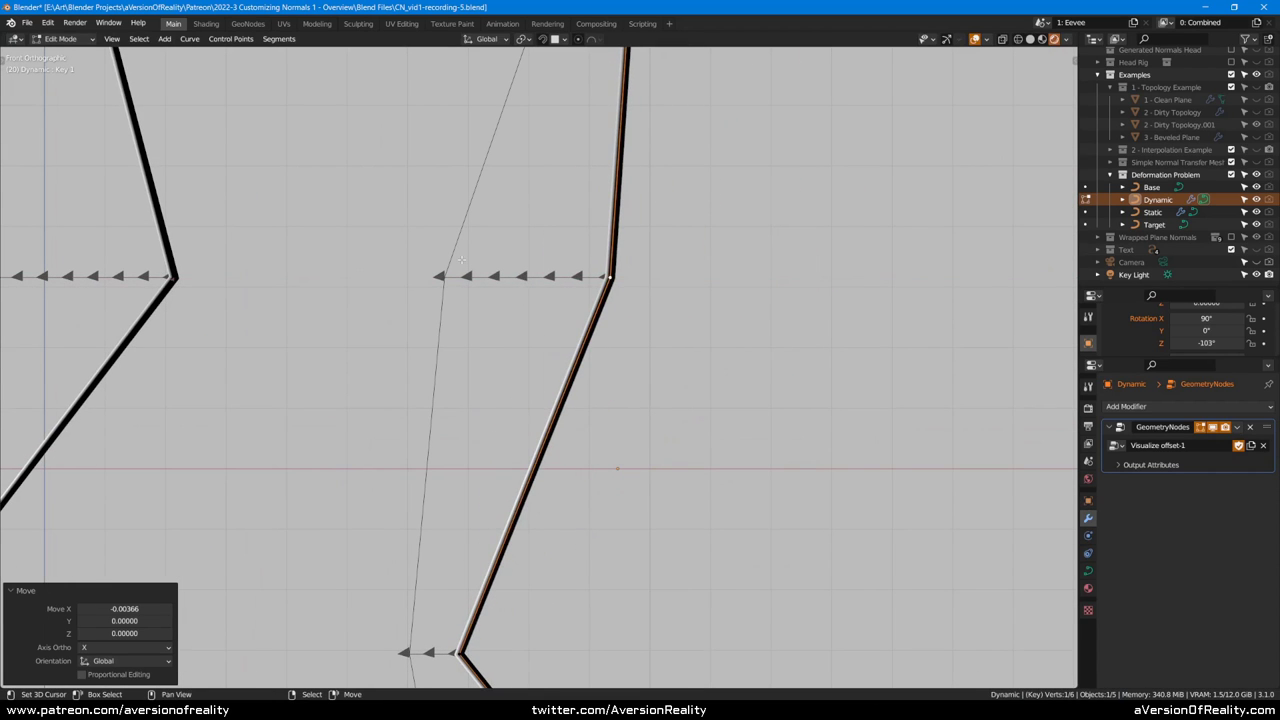
key("g")
key("x")
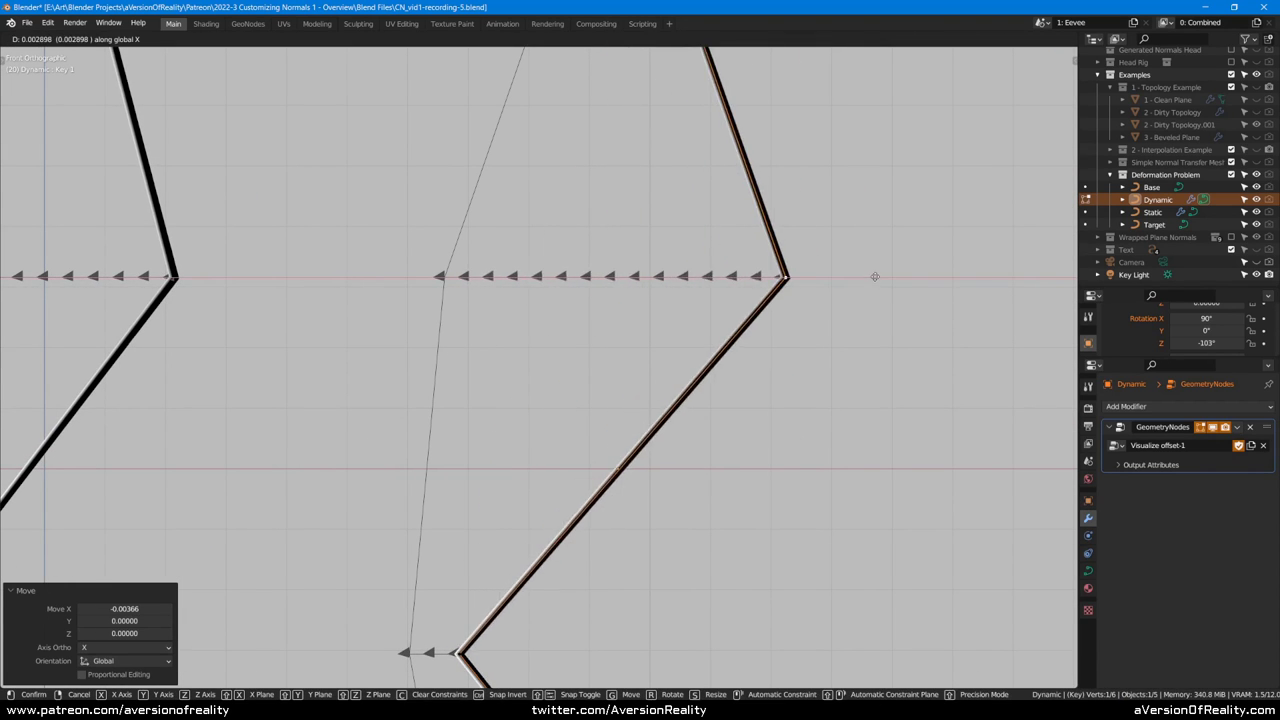
left_click(874, 277)
Step: Shift the Dynamic curve's upper protruding control point inward along global X in two moves, the second about -0.00205
scroll(835, 260, "down", 3)
scroll(835, 260, "down", 4)
middle_click_drag(835, 260, 837, 166, "shift")
scroll(820, 178, "up", 1)
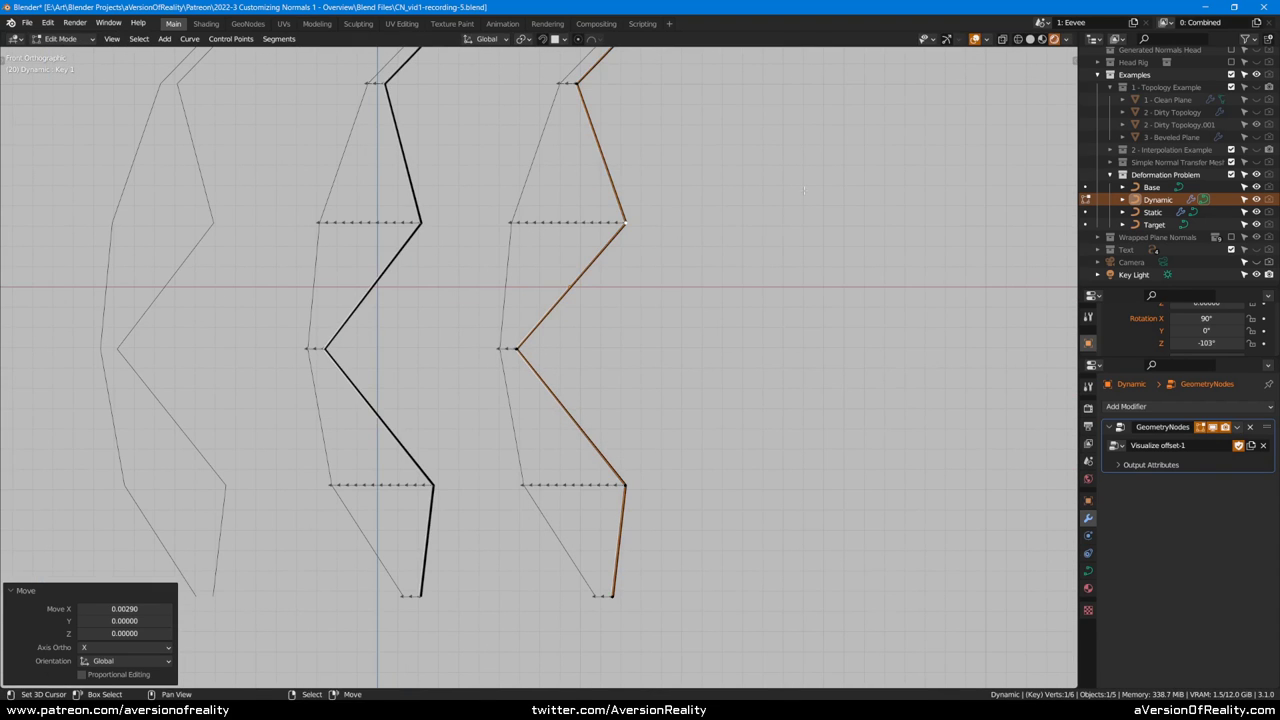
key("g")
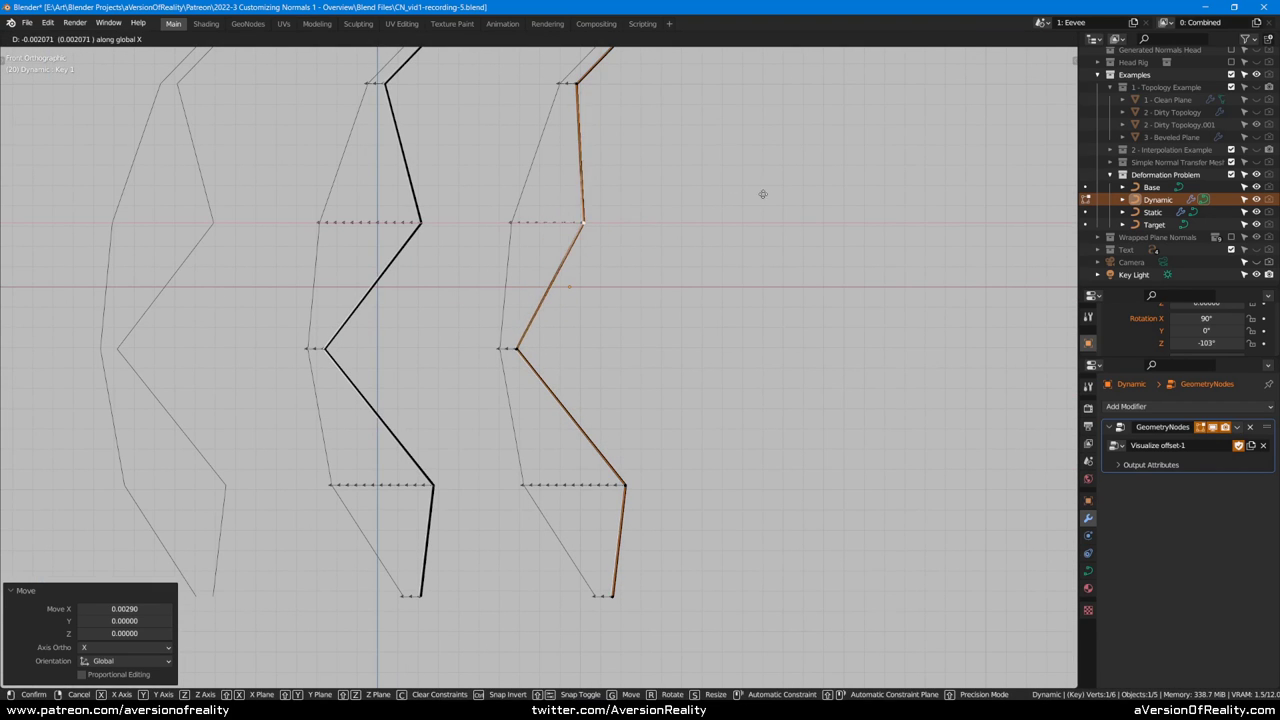
left_click(728, 197)
middle_click_drag(728, 197, 737, 219)
key("g")
key("x")
left_click(695, 214)
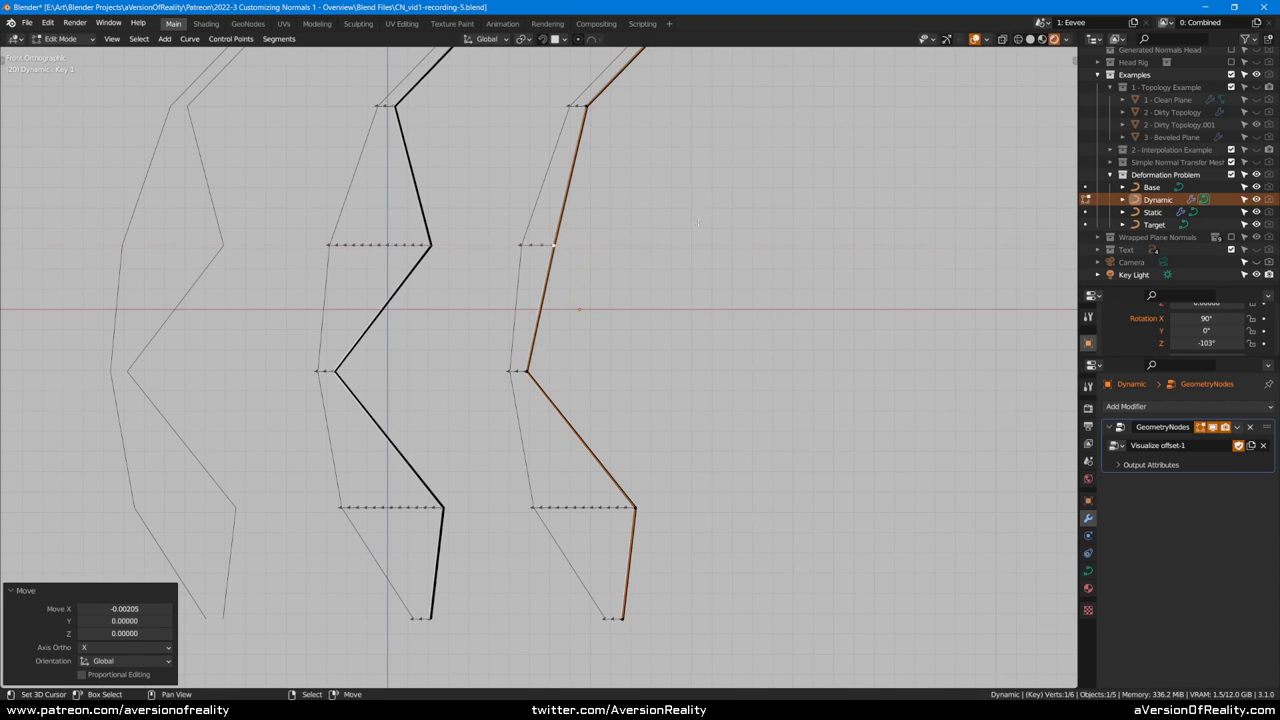
Step: Move the Dynamic curve's upper control point outward about 0.00308 along global X, and back inward about -0.00157
scroll(627, 113, "down", 1)
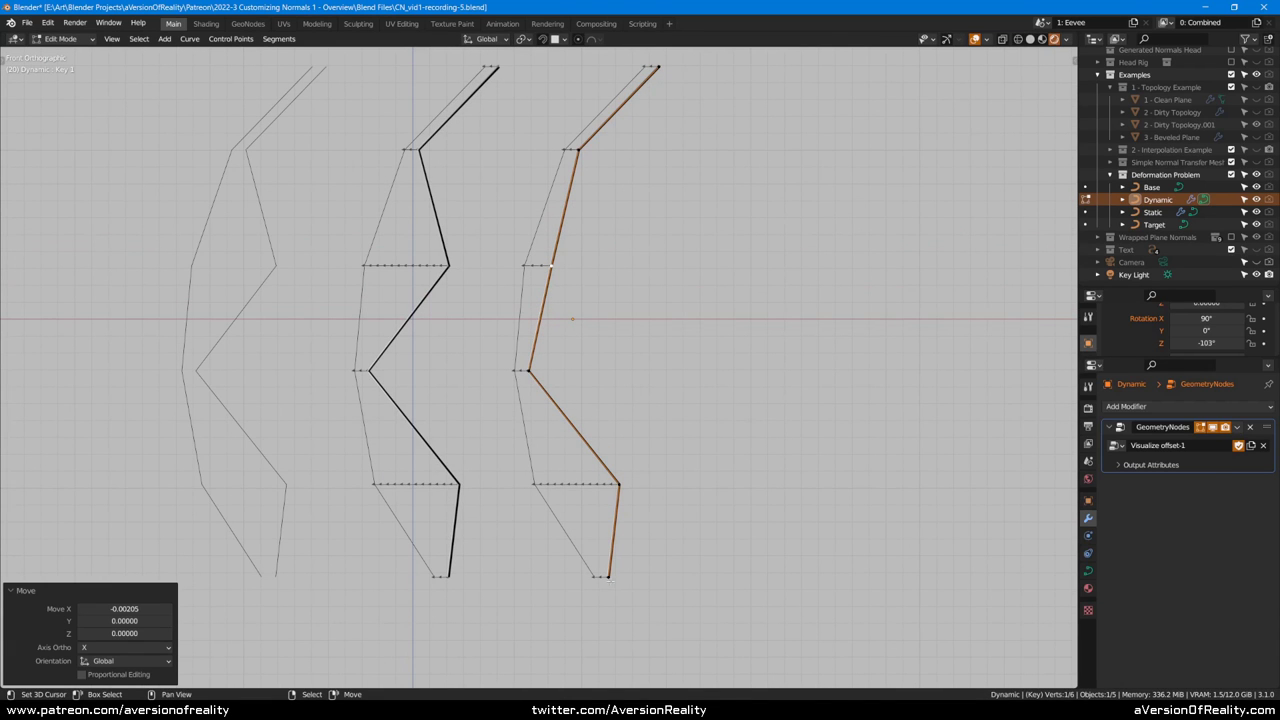
middle_click_drag(609, 580, 601, 617, "shift")
key("g")
key("x")
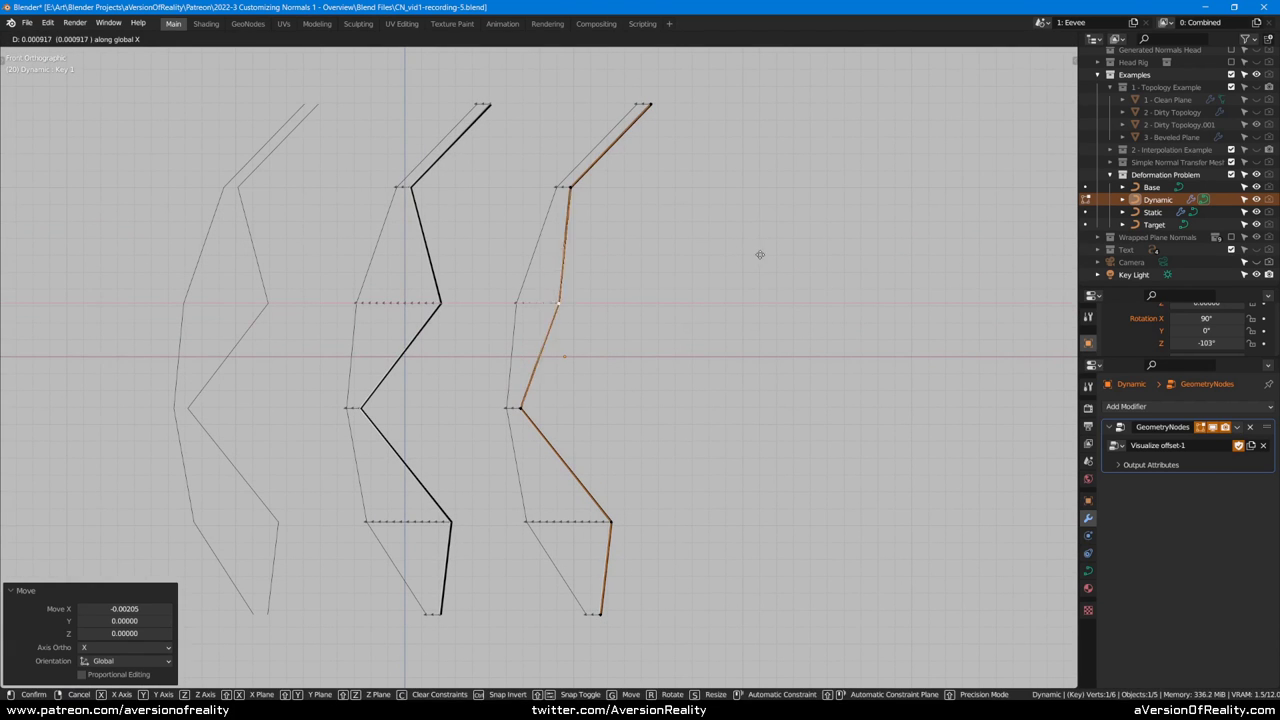
left_click(777, 256)
middle_click_drag(760, 253, 793, 257, "shift")
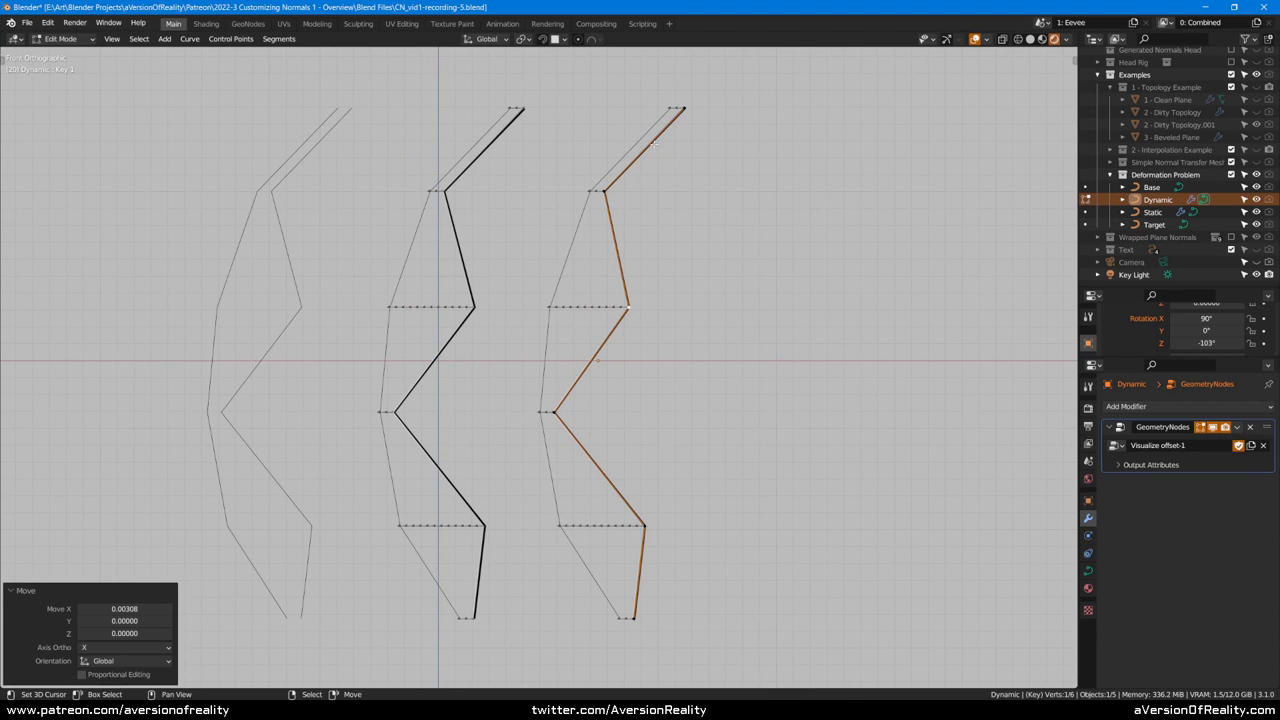
key("g")
key("x")
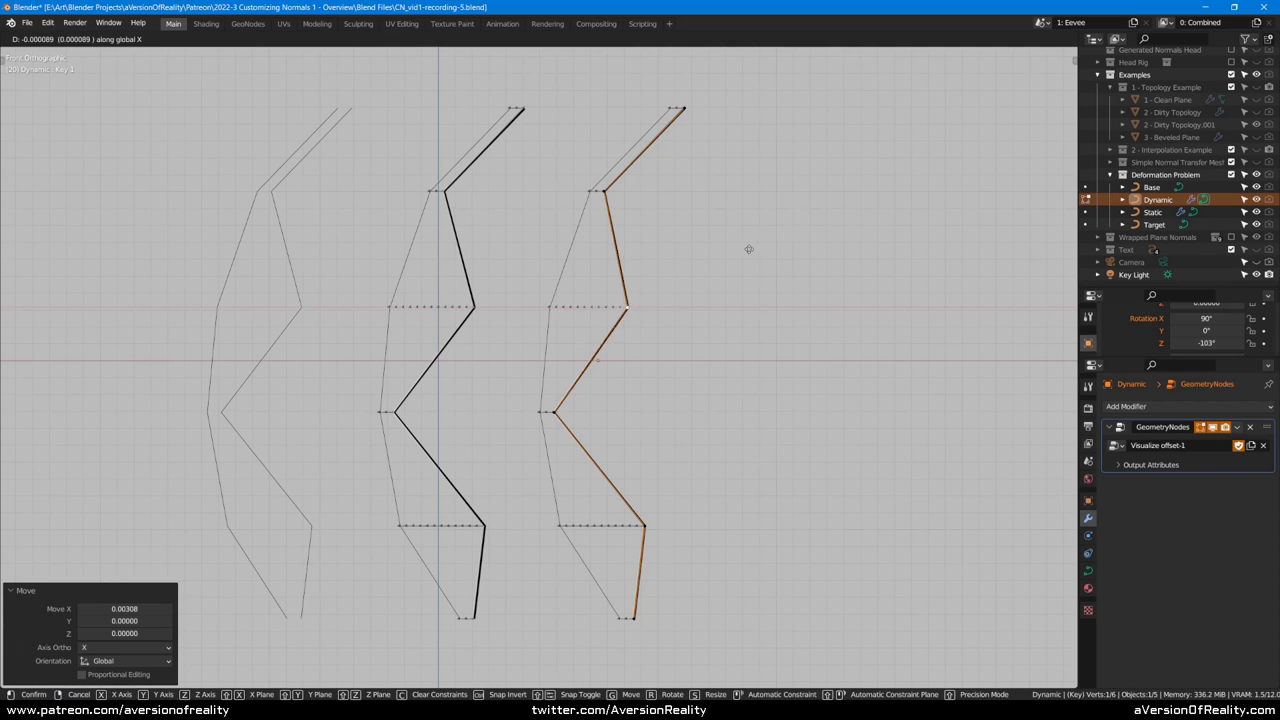
left_click(700, 256)
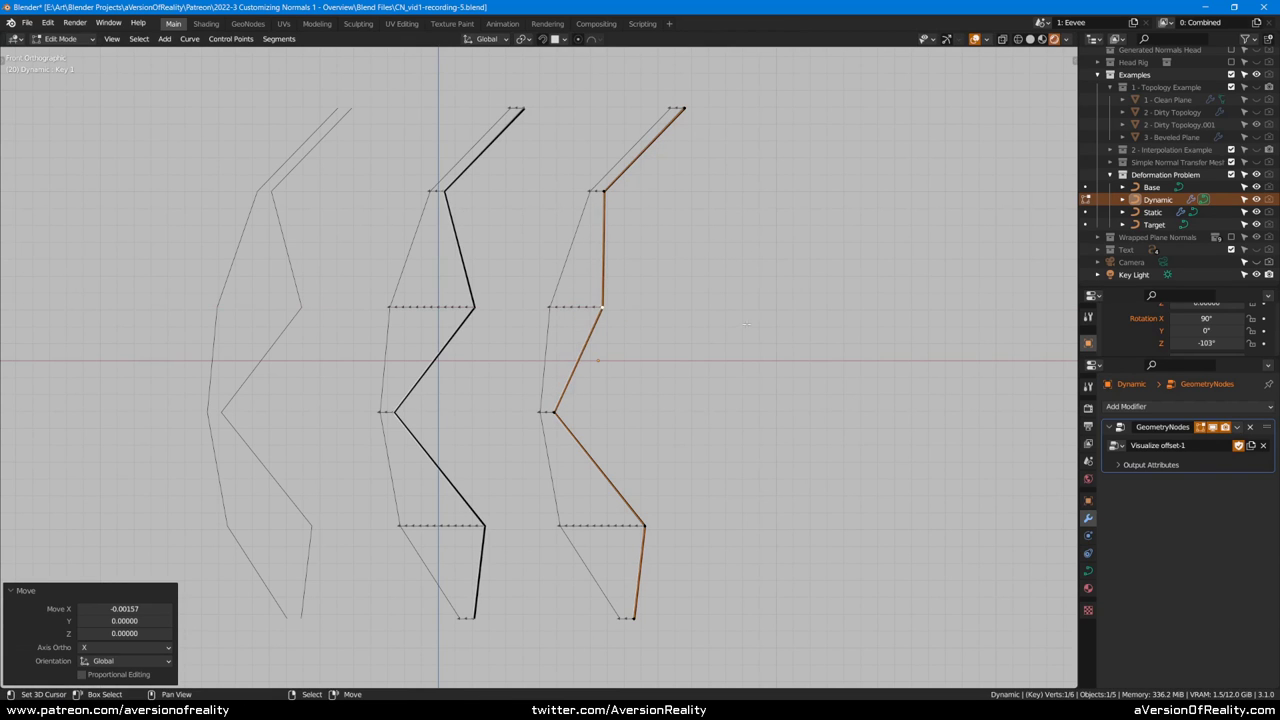
middle_click_drag(746, 324, 837, 297, "shift")
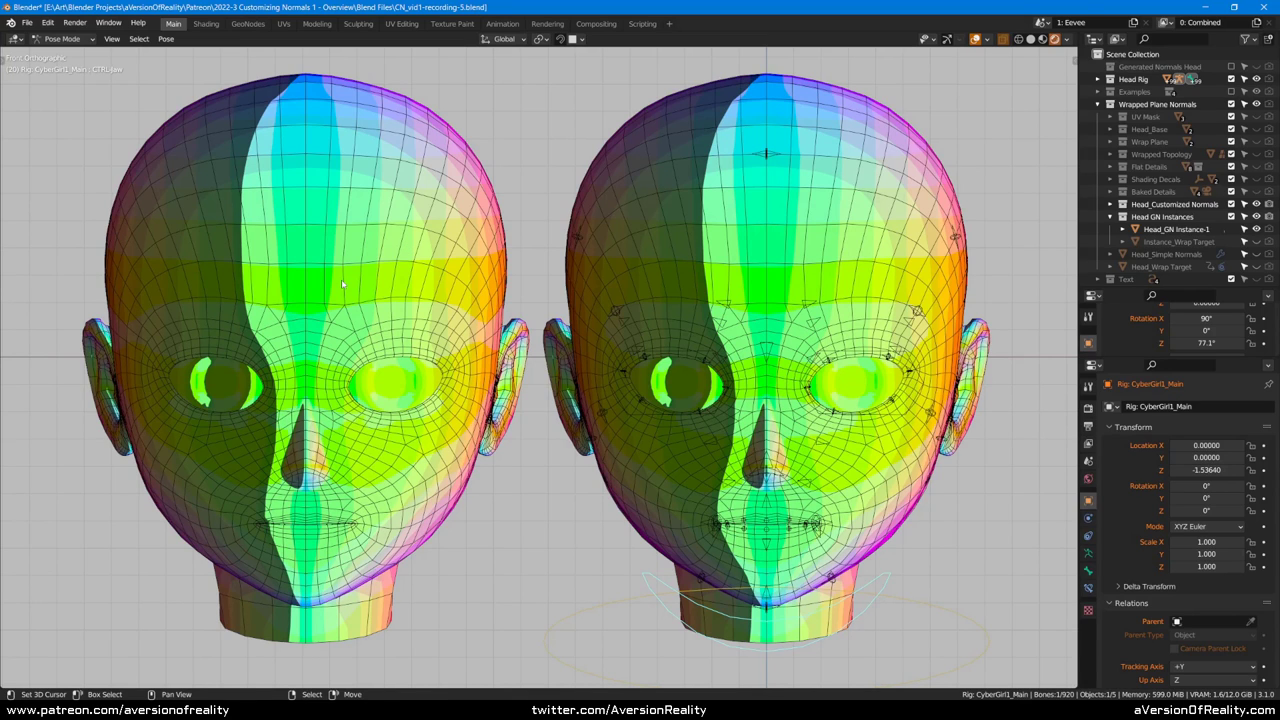
Step: Rotate the CyberGirl1_Main rig's jaw control 45.2° about the global X axis to open the mouth on both heads
middle_click_drag(335, 288, 345, 271)
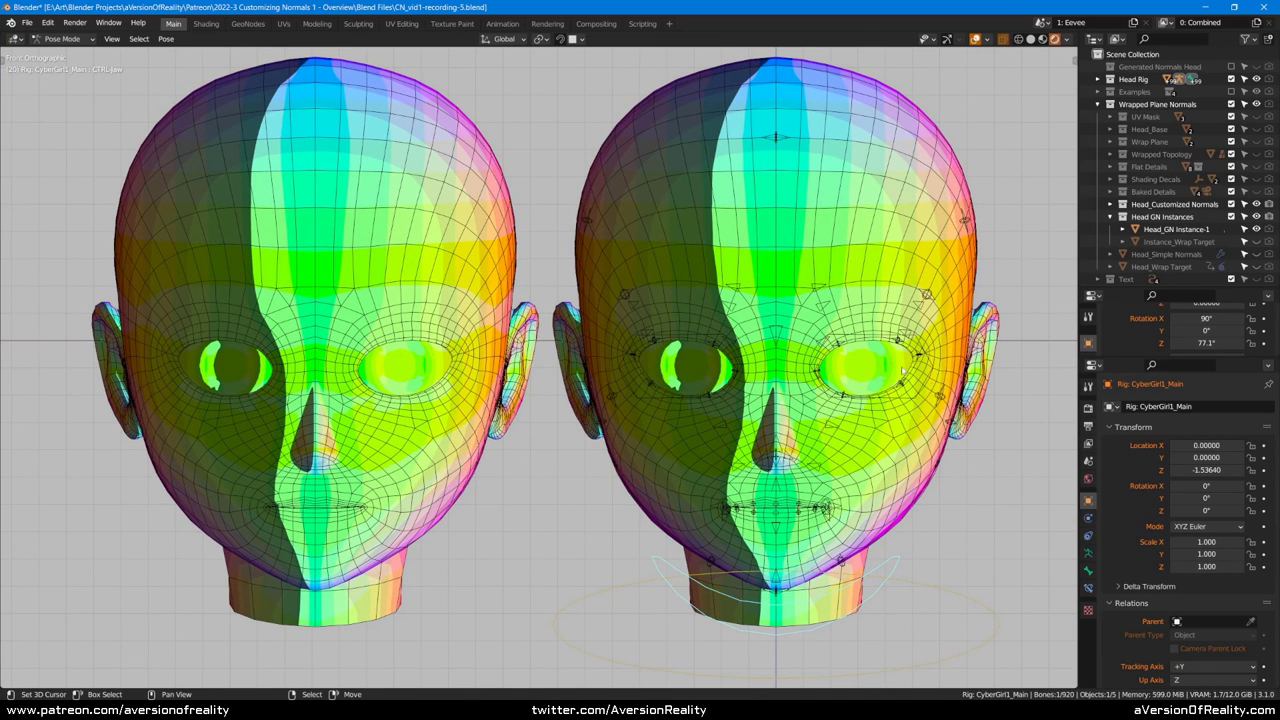
middle_click_drag(903, 370, 911, 336, "shift")
key("r")
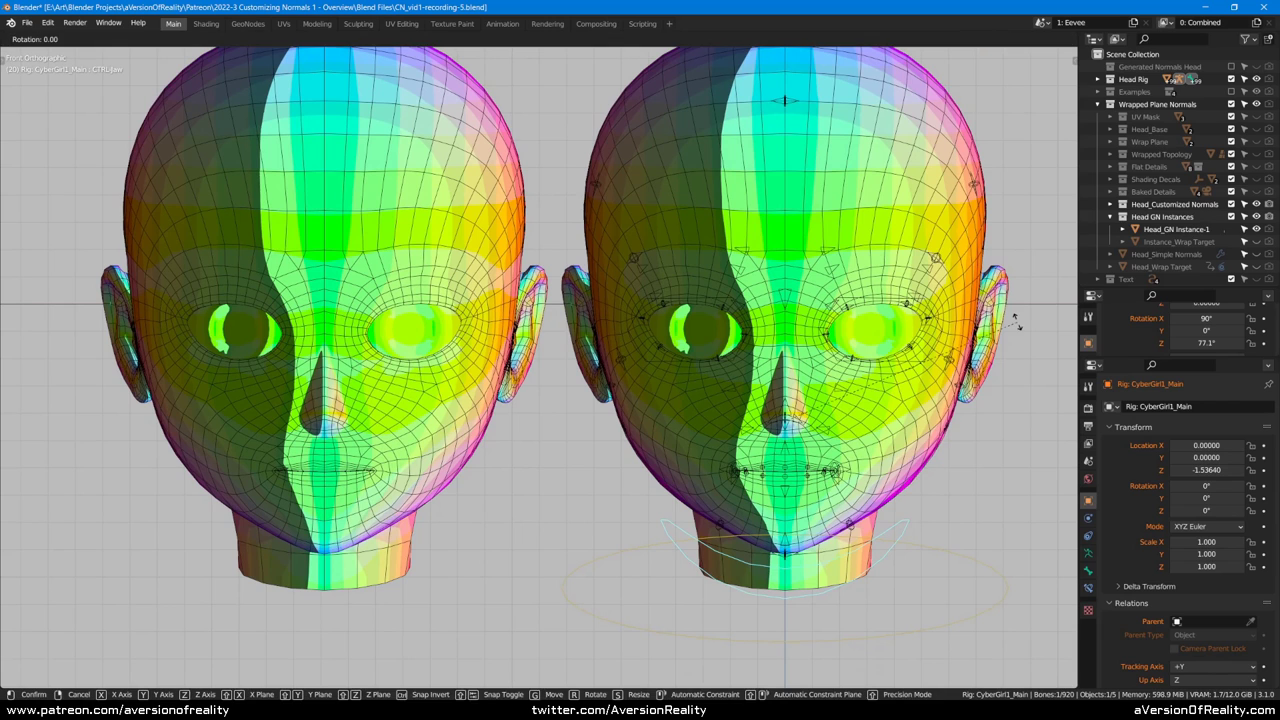
key("x")
left_click(991, 463)
scroll(789, 489, "up", 2)
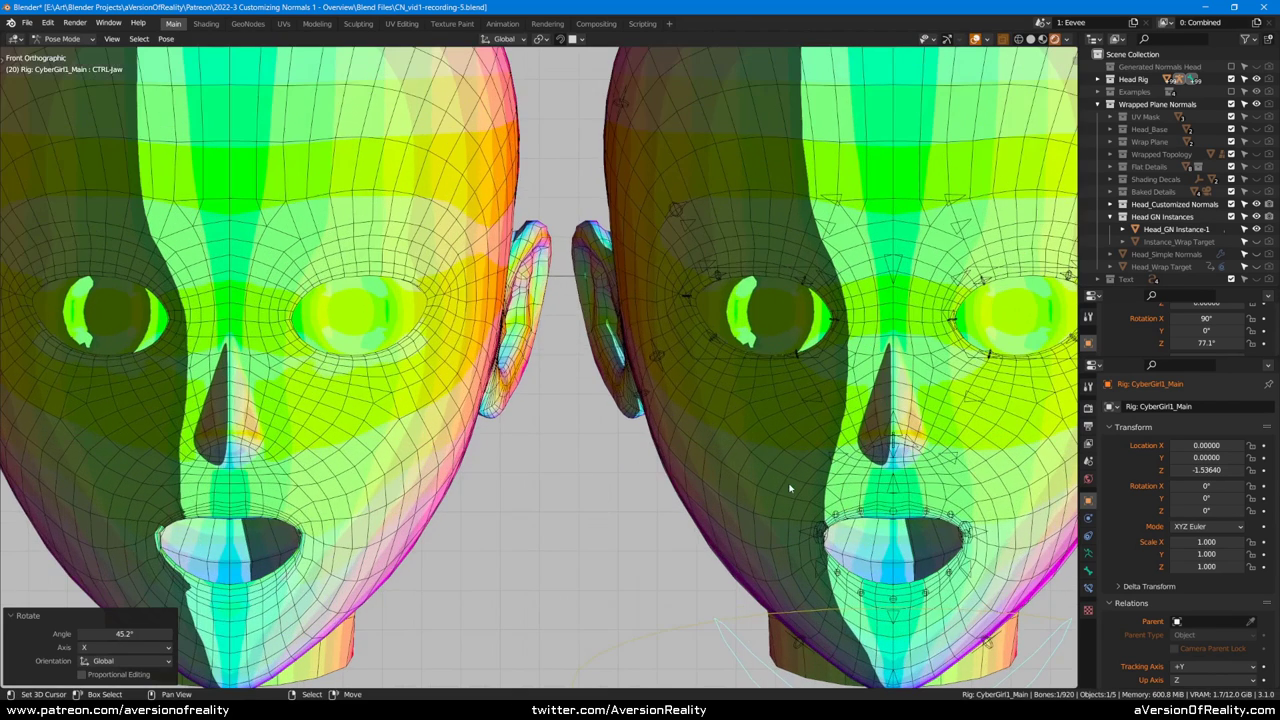
Step: Compare the shading around the open mouth on both heads with the viewport overlays hidden, and restore the overlays
key("shift+alt+z")
middle_click_drag(617, 469, 627, 322, "shift")
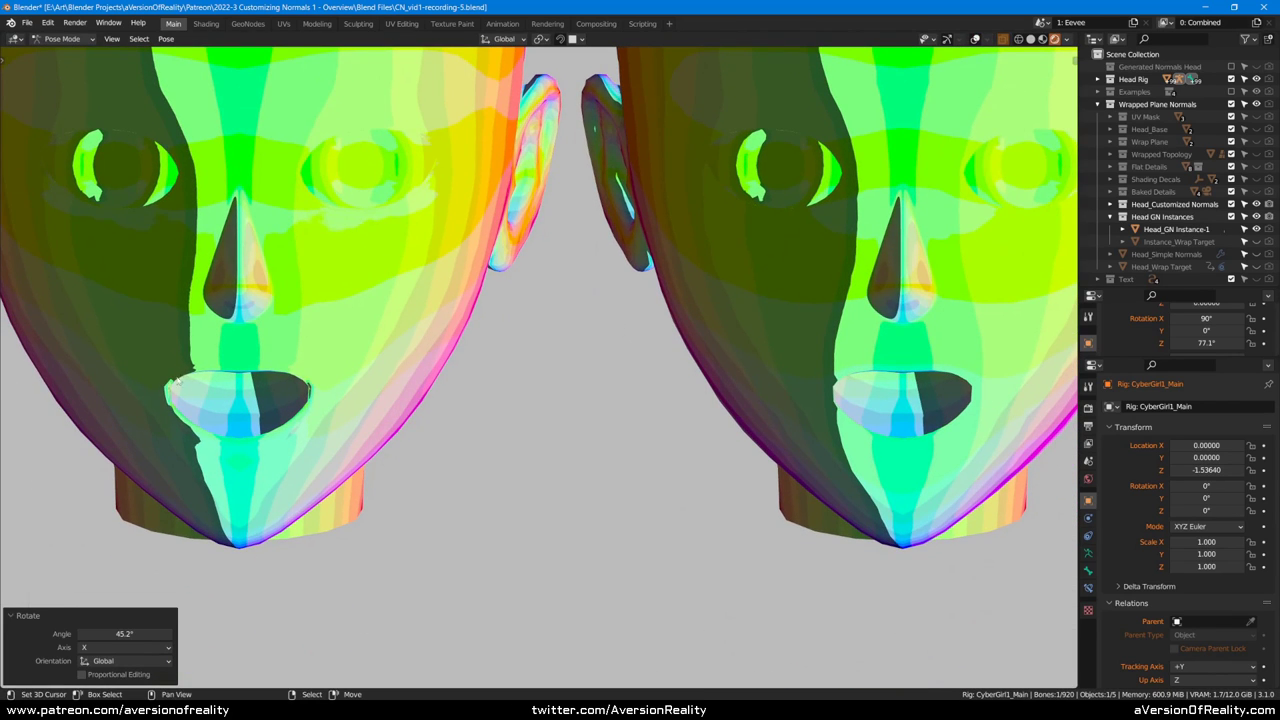
scroll(170, 394, "up", 1)
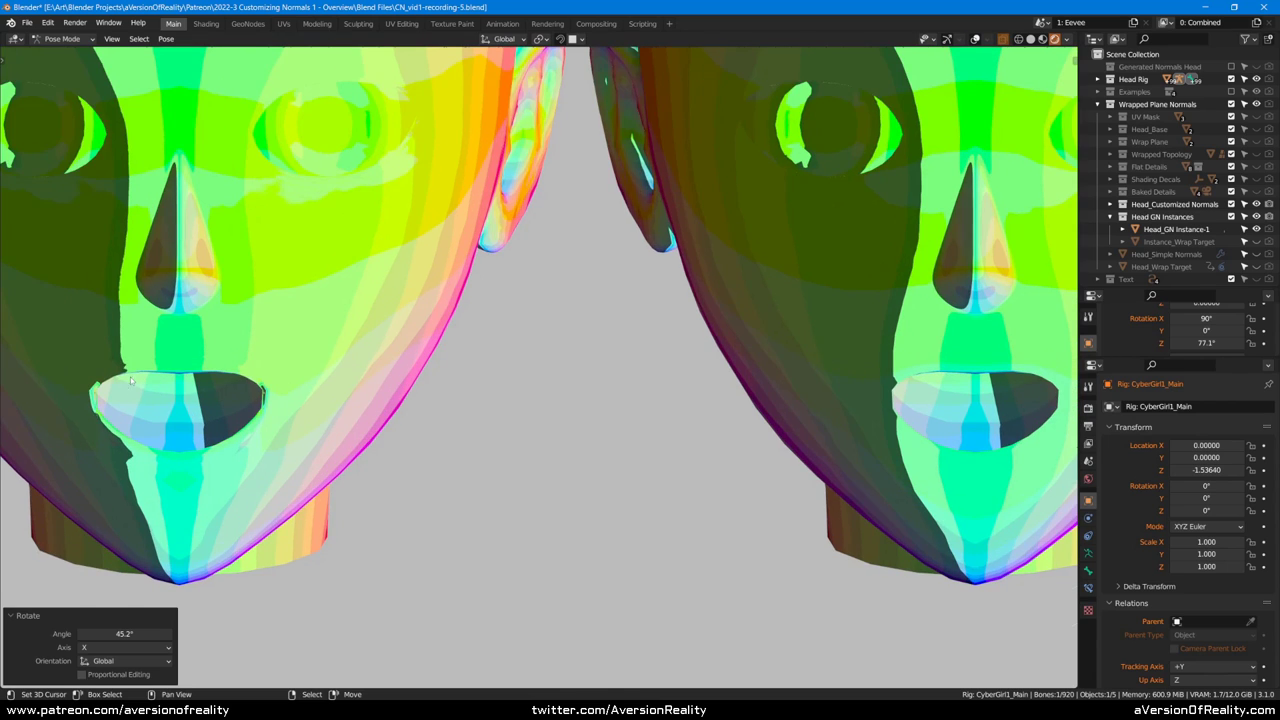
key("shift+alt+z")
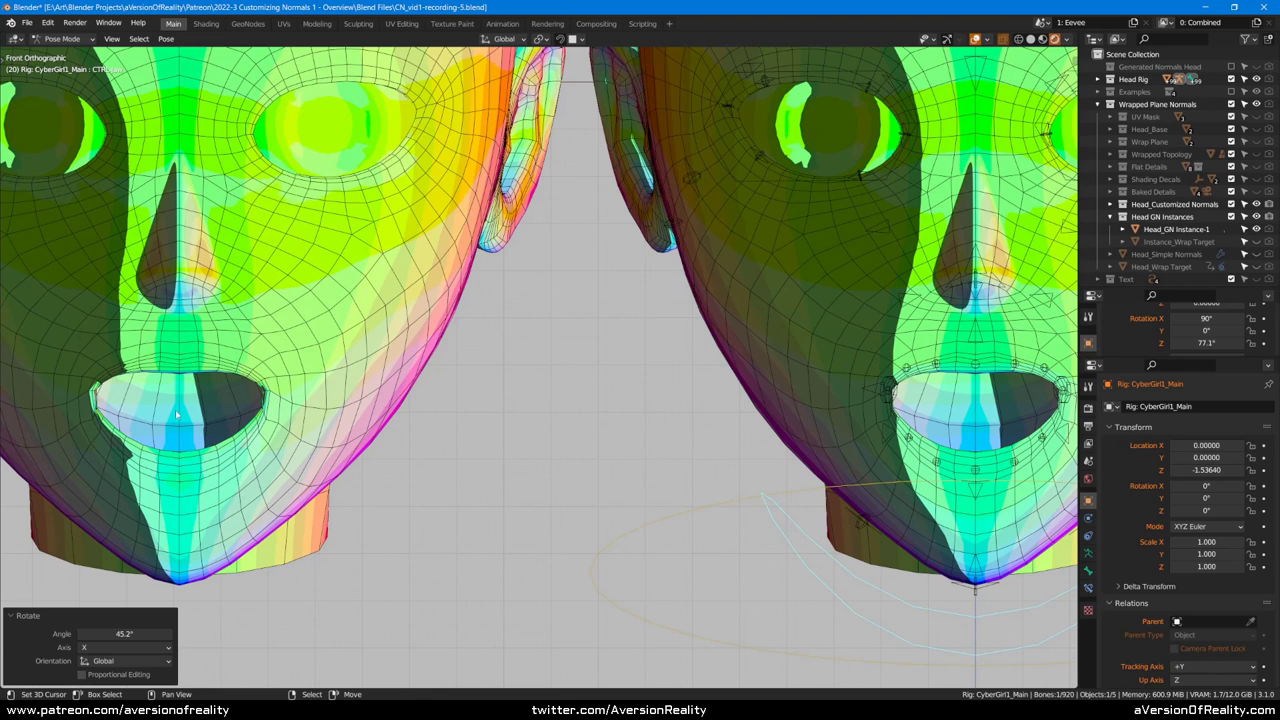
key("shift+alt+z")
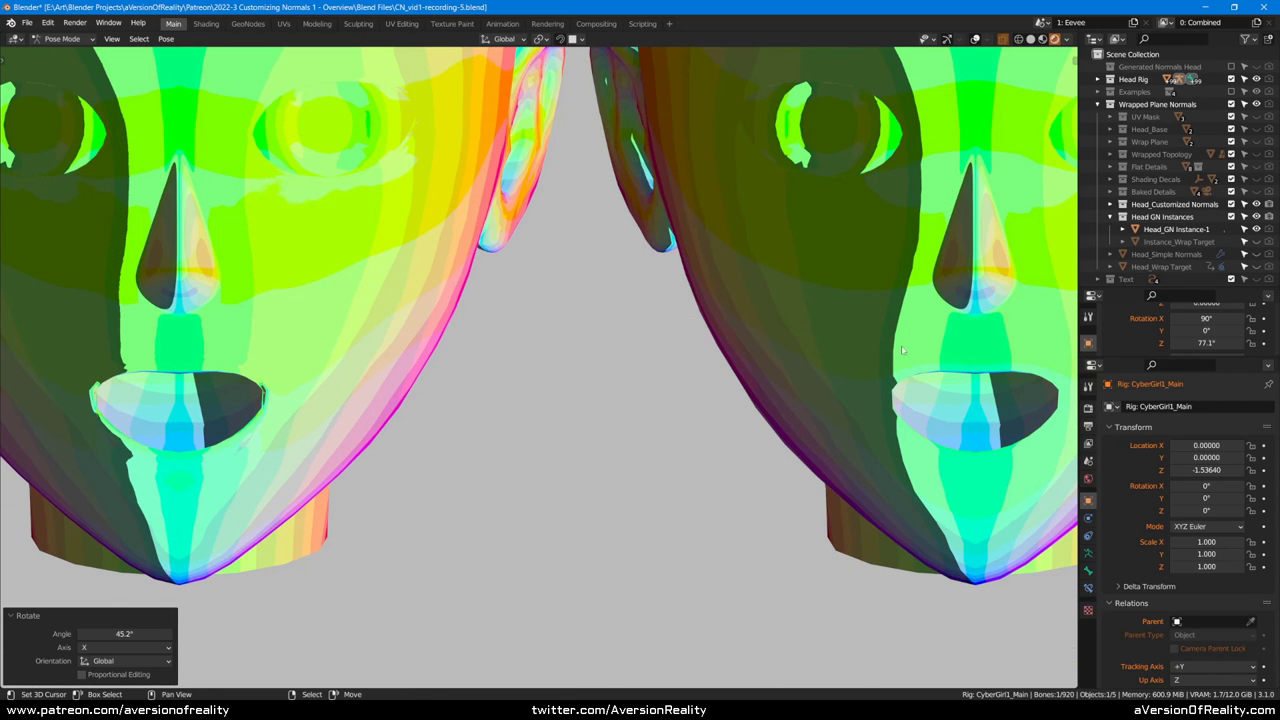
scroll(876, 345, "down", 2)
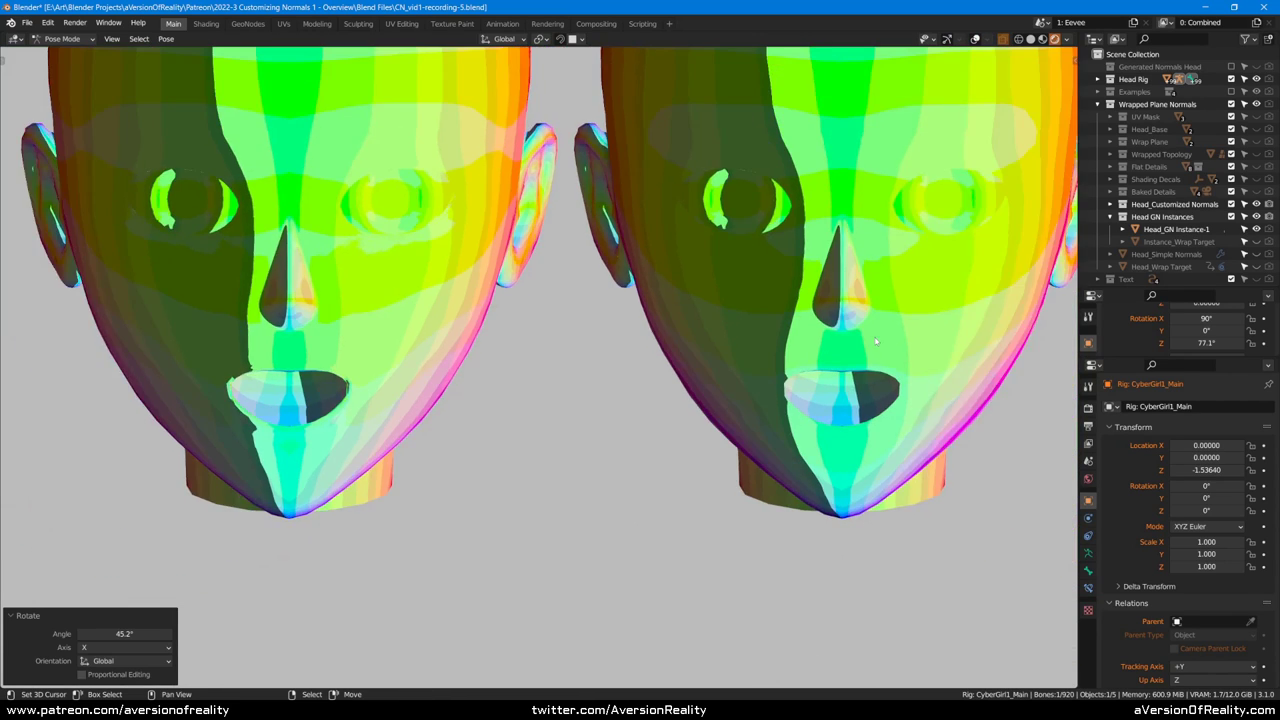
key("shift+alt+z")
Step: Select the CTRL-eye_socket.r control and try scaling it along the global X axis and along the global Z axis
scroll(743, 371, "up", 3)
left_click(740, 376)
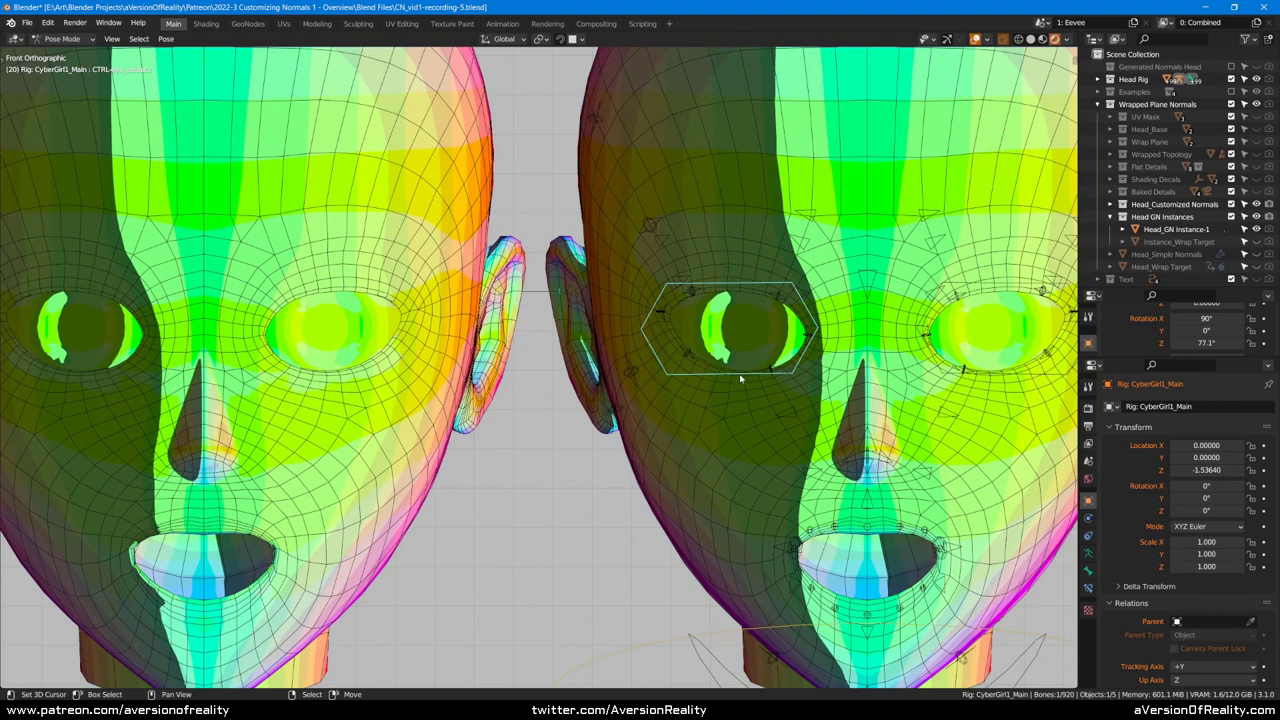
key("s")
key("x")
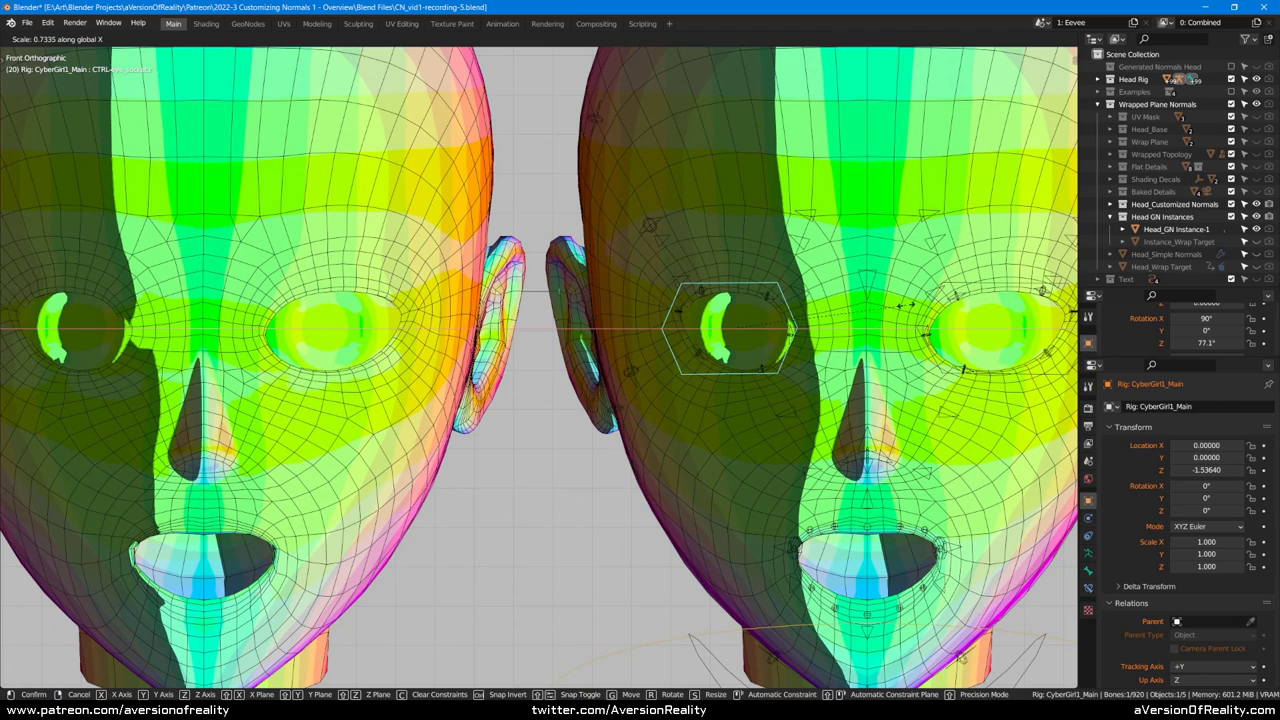
key("z")
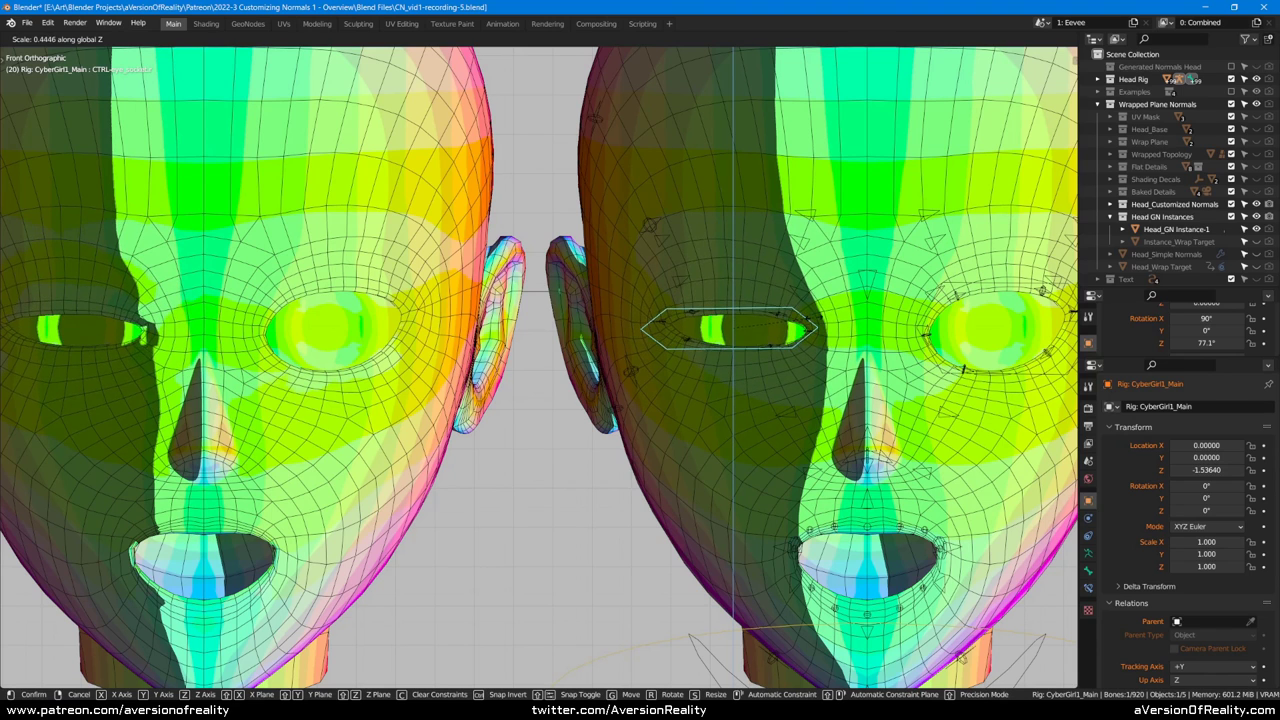
right_click(822, 316)
Step: Try moving the CTRL-eye_socket.r control freely to test how the shading around the eye reacts
scroll(842, 408, "down", 1)
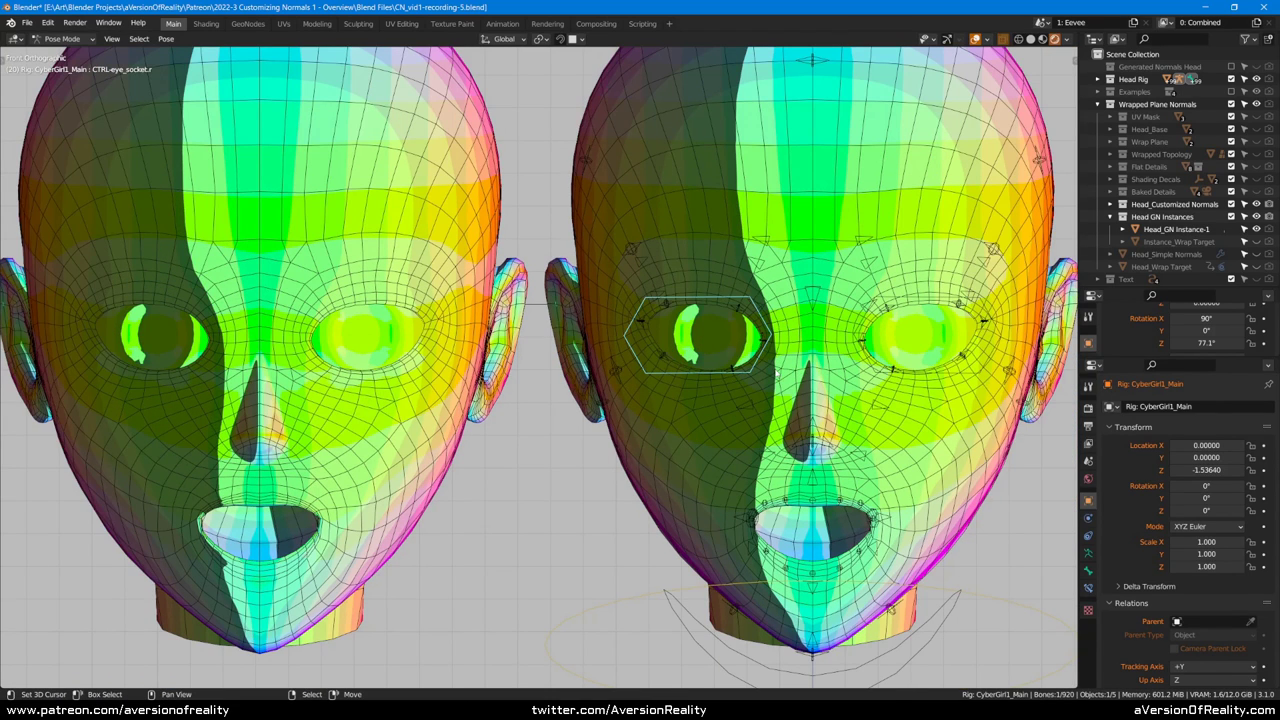
key("g")
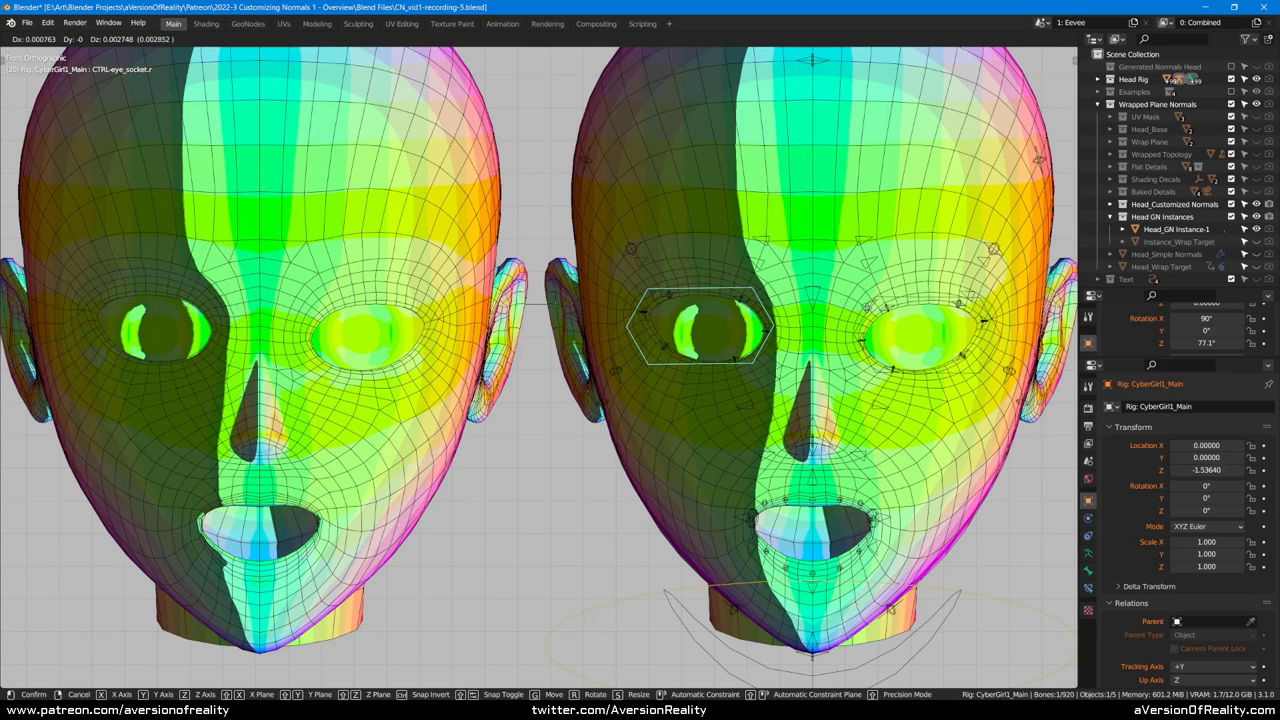
left_click(809, 343)
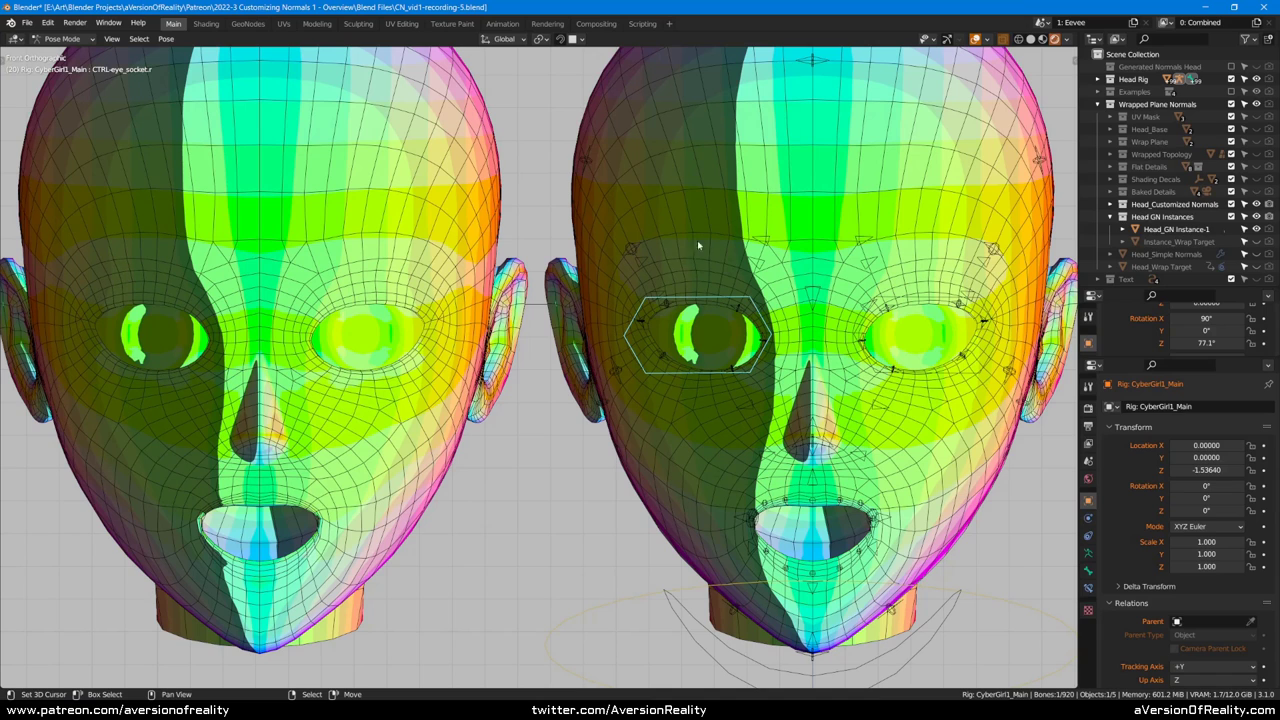
middle_click_drag(926, 321, 943, 330, "shift")
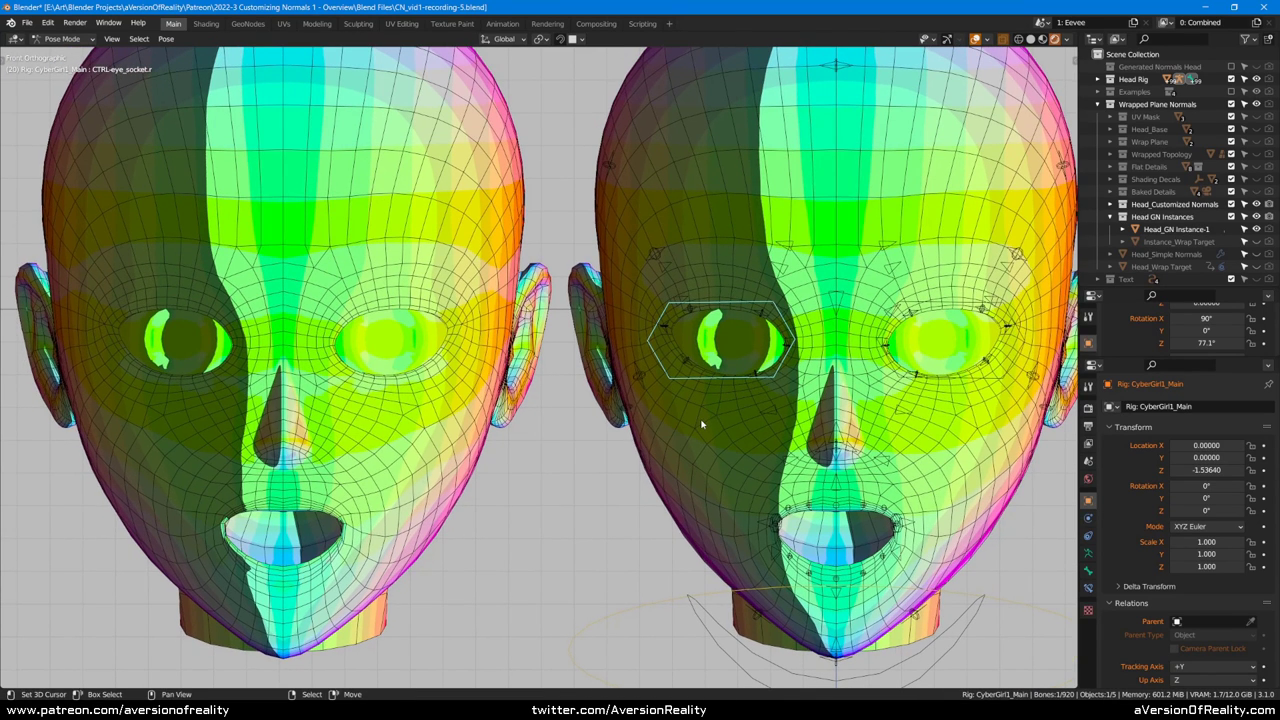
Step: Clear the jaw control's rotation to close the mouth, and view both heads at an angle and from the front
left_click(953, 625)
key("alt+r")
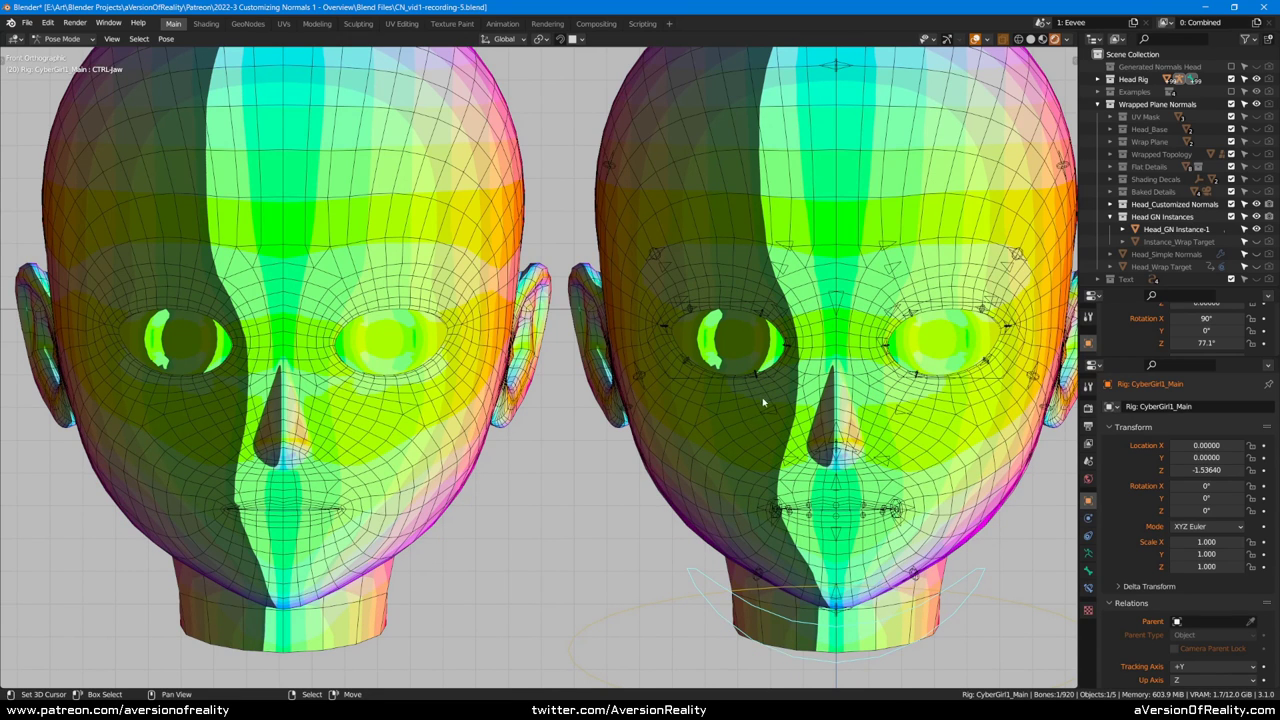
mouse_move(868, 318)
middle_mouse_down()
mouse_move(885, 292)
mouse_move(837, 313)
mouse_move(871, 314)
middle_mouse_up()
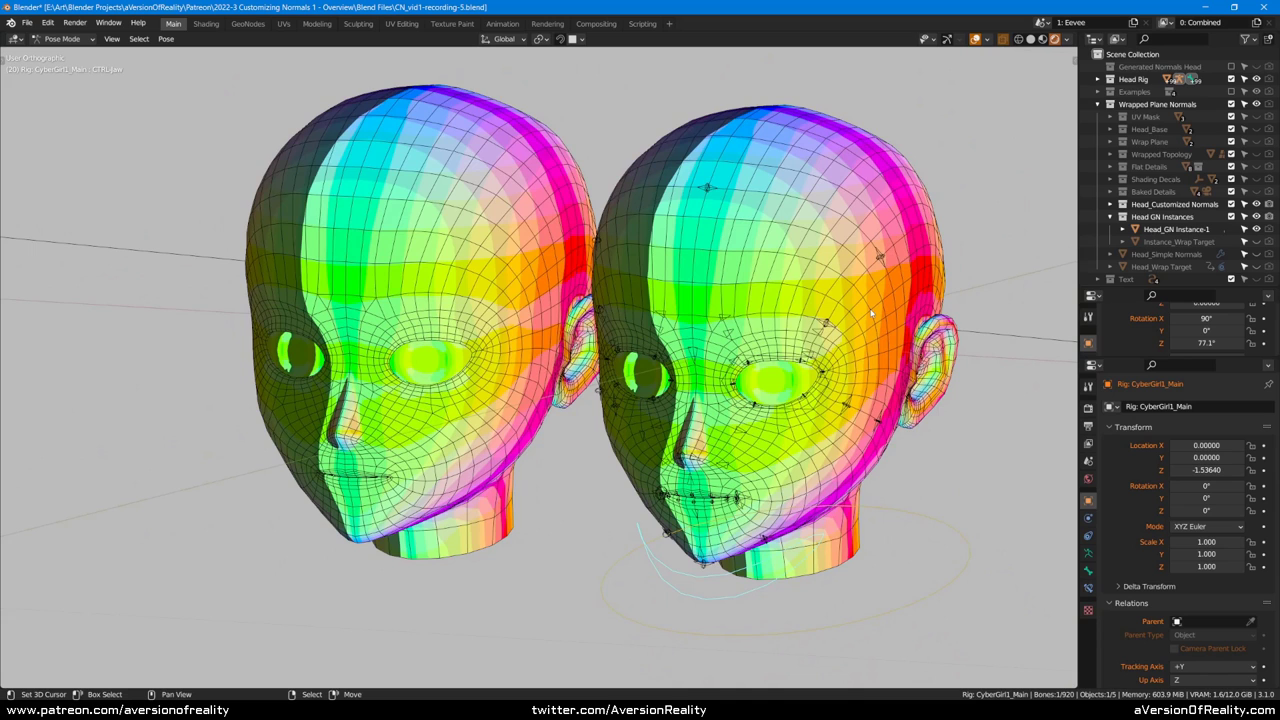
key("KP_1")
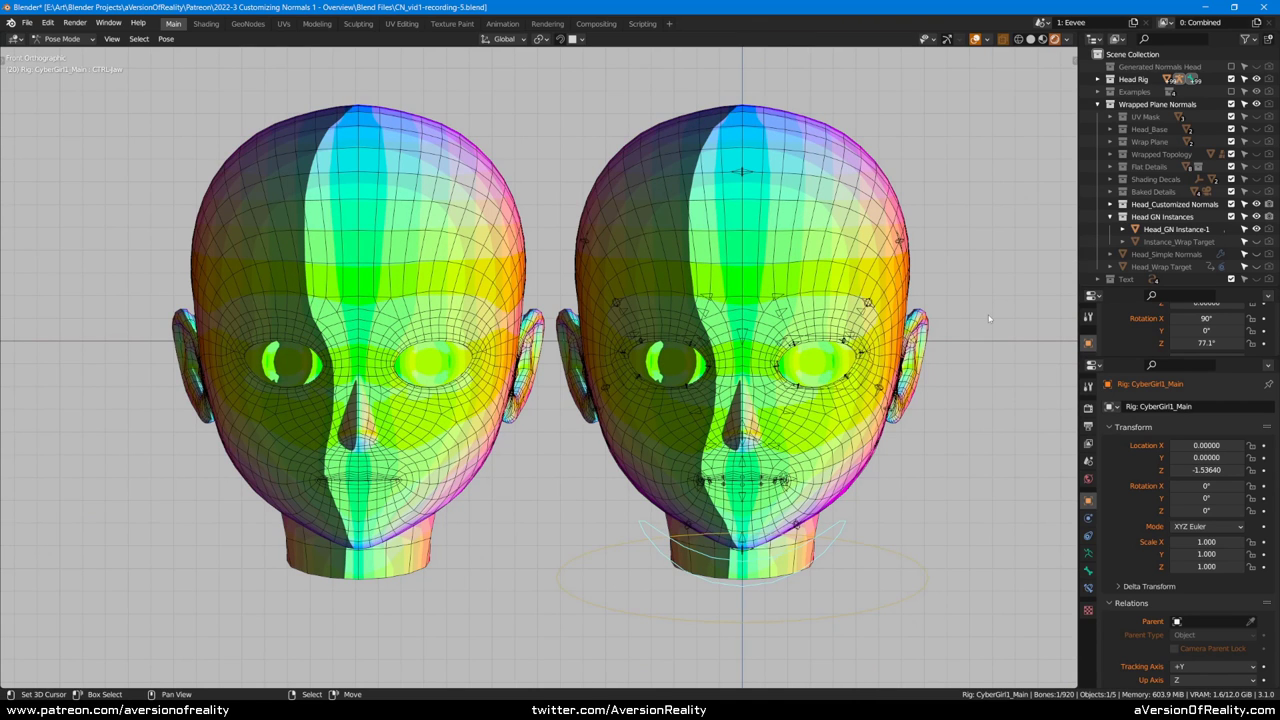
middle_click_drag(986, 157, 998, 175)
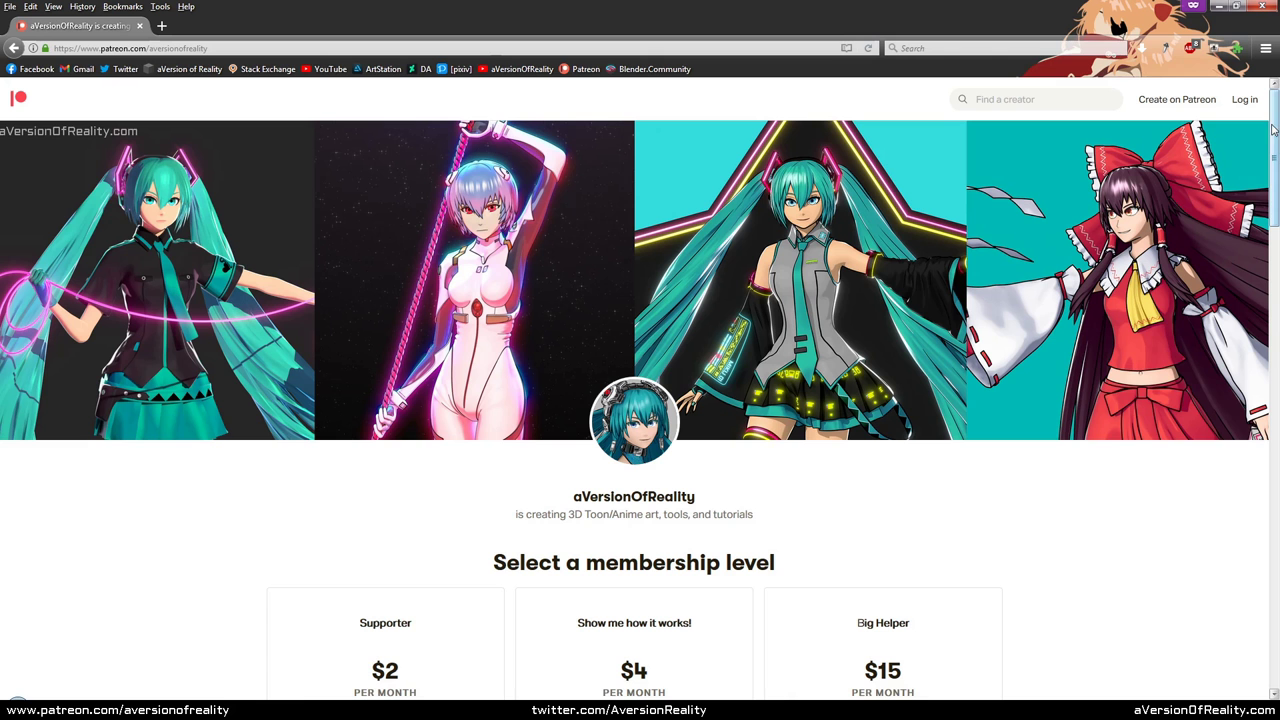
Step: Switch to the aVersionOfReality Patreon page and highlight the description of the $4 "Show me how it works!" membership level
scroll(1266, 178, "down", 3)
left_click_drag(1265, 175, 1261, 190)
left_click_drag(522, 496, 731, 649)
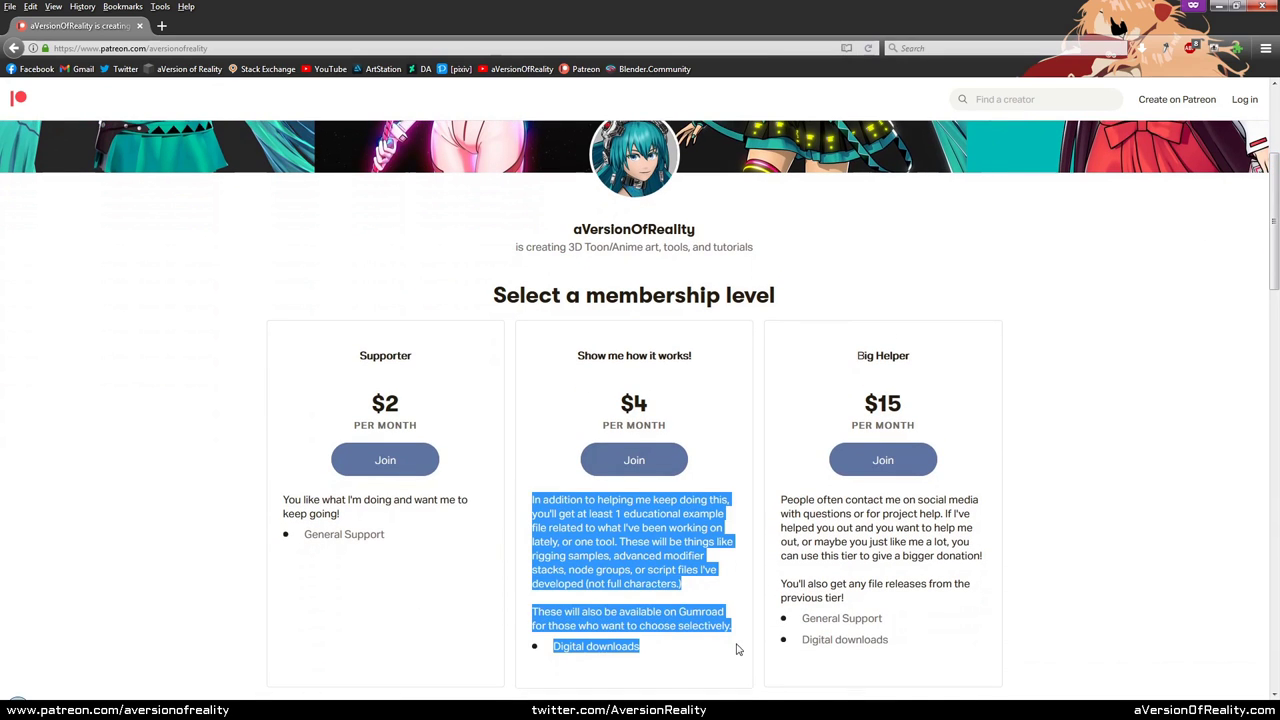
left_click(1106, 524)
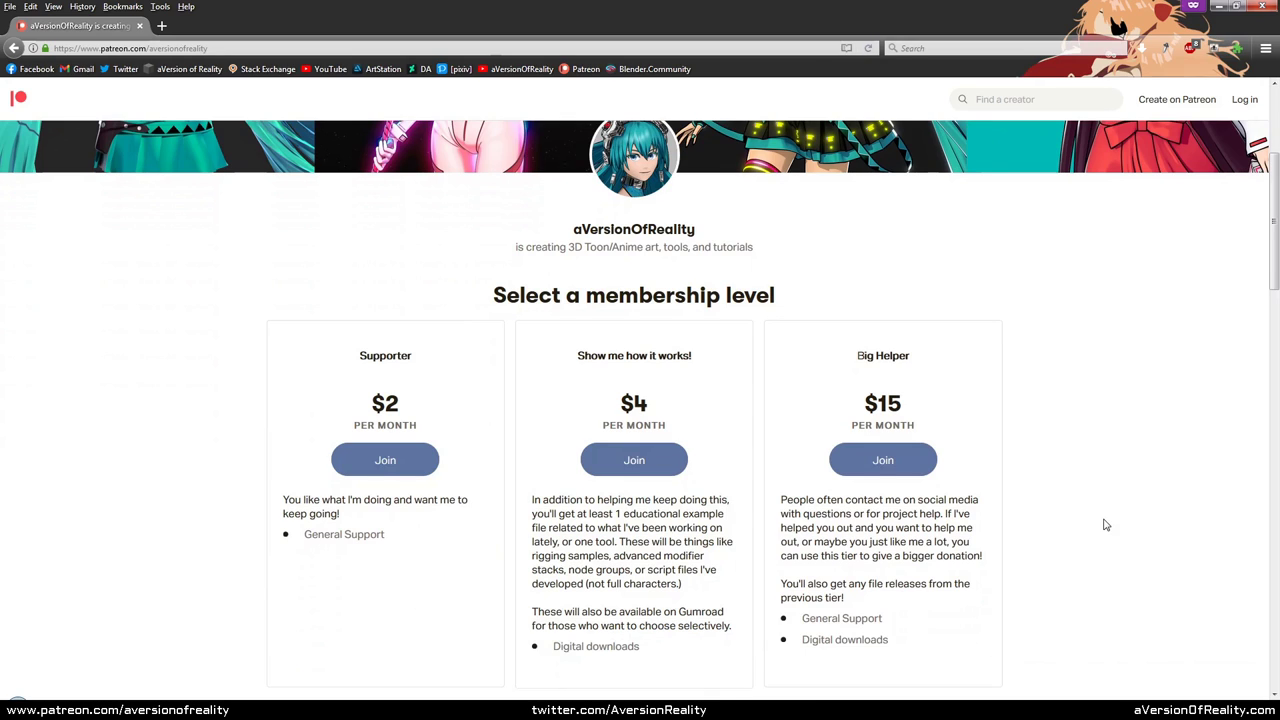